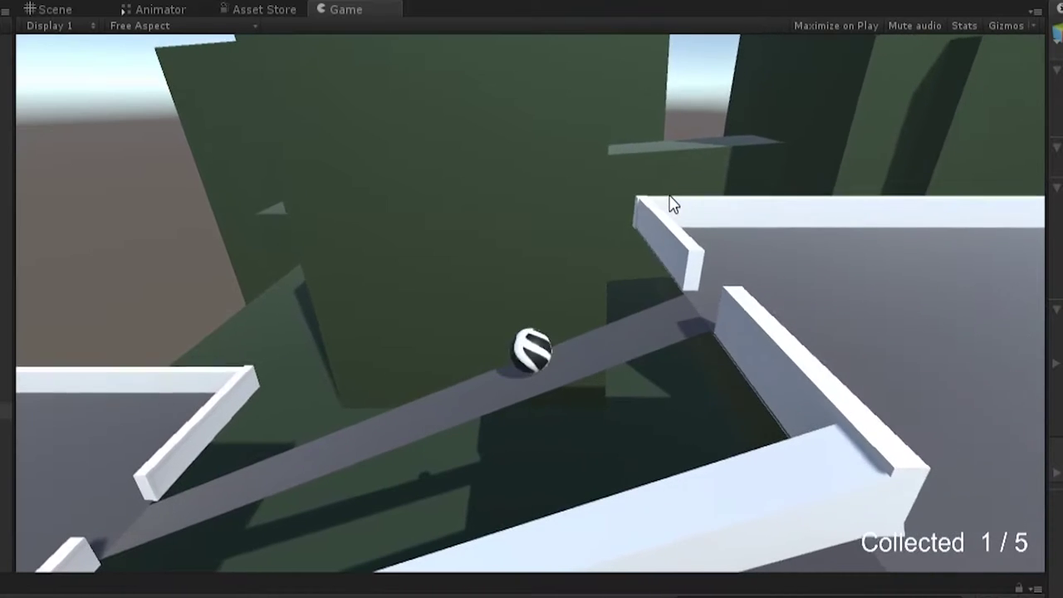
key(Right)
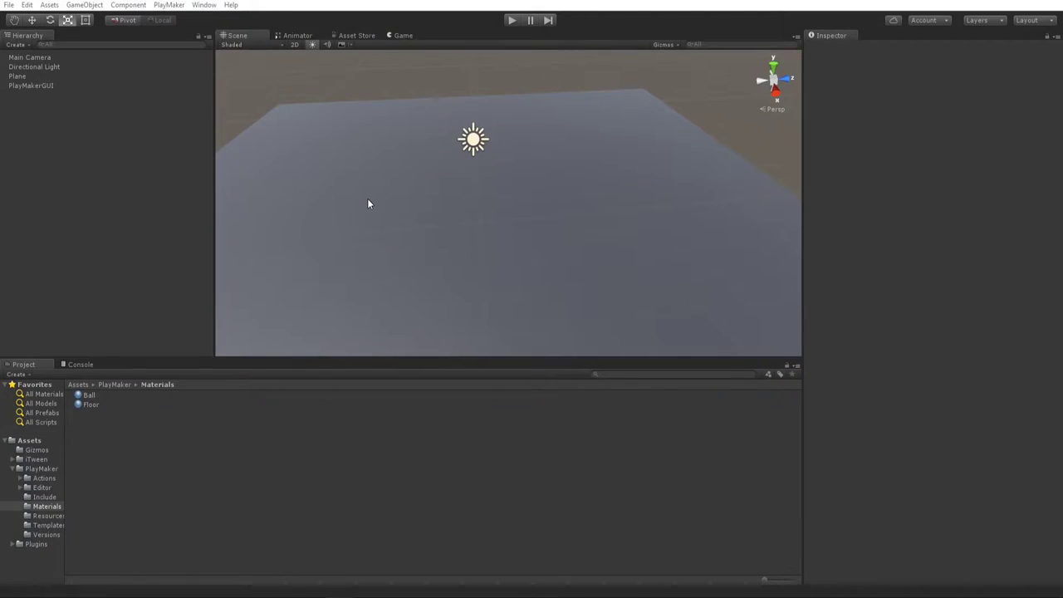
alt+drag(367, 202, 490, 171)
click(168, 5)
click(153, 225)
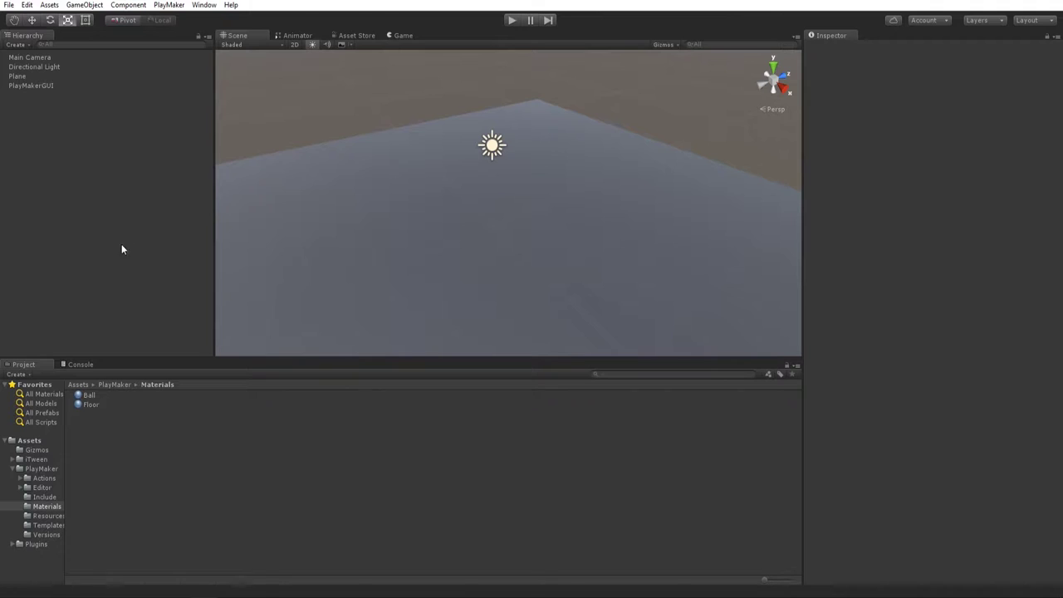
alt+drag(455, 209, 493, 164)
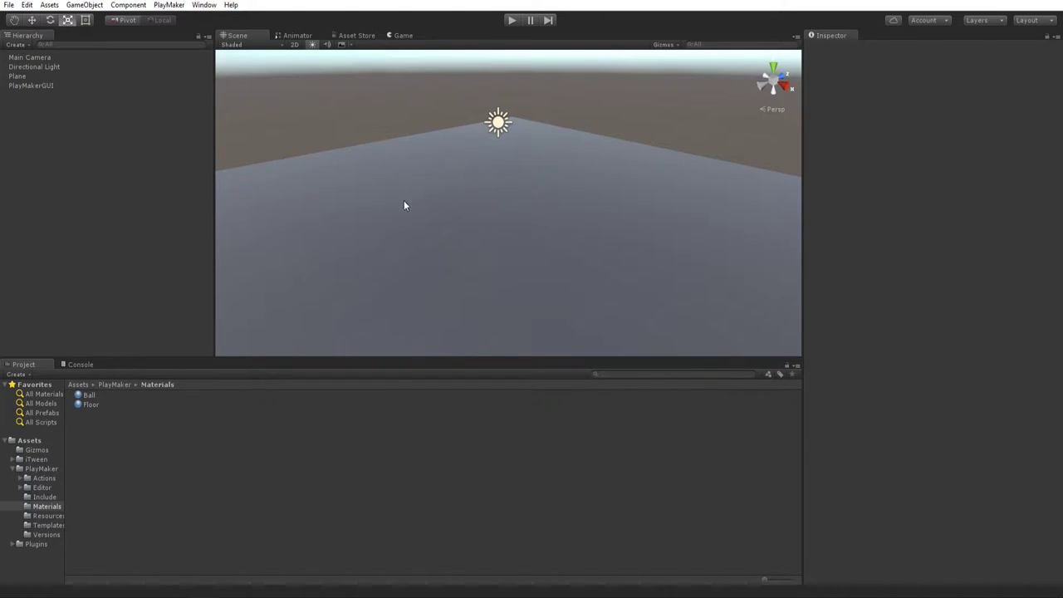
Create an empty game object in the scene and name it Player.
right_click(108, 197)
click(146, 291)
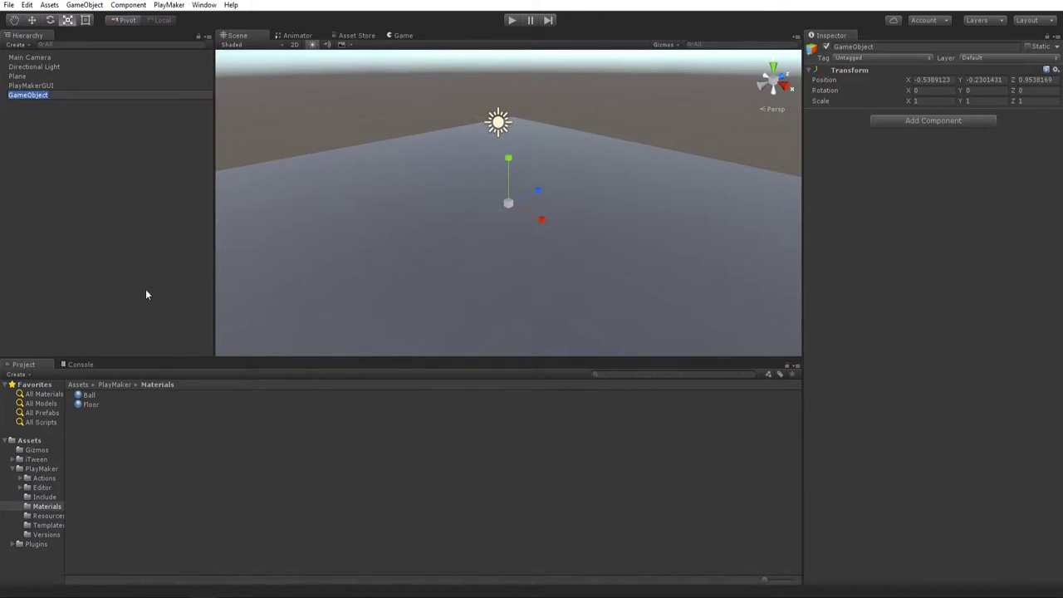
text(Plahyer)
key(Return)
key(F2)
text(Player)
key(Return)
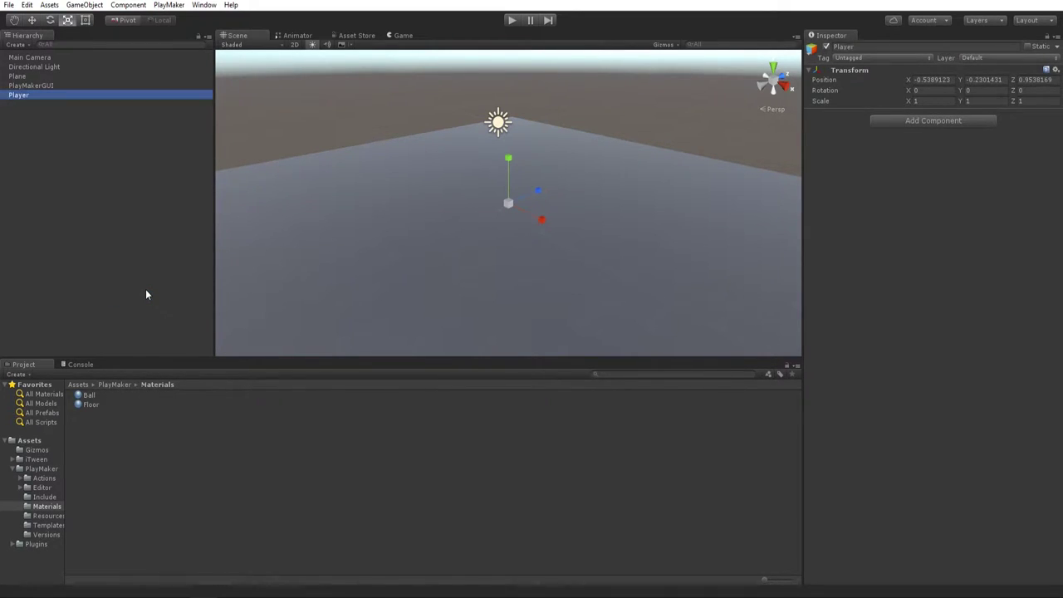
Set the Player object's position to 0 on the X, Y and Z axes.
click(917, 79)
text(0)
key(Tab)
text(0)
key(Tab)
text(0)
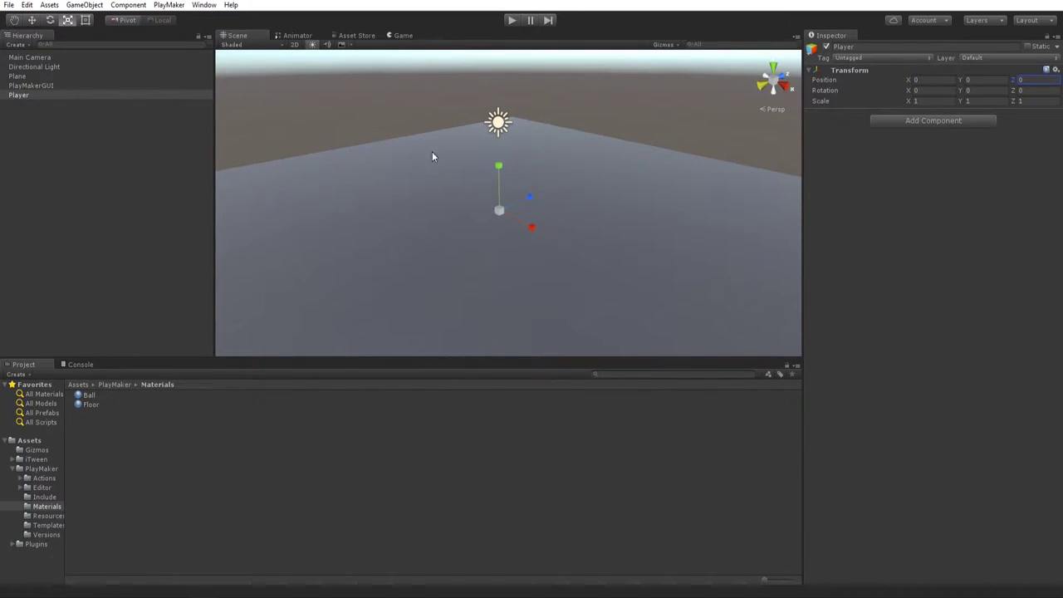
Add a 3D sphere to the scene and make it a child of Player.
click(30, 118)
right_click(30, 118)
mouse_move(64, 227)
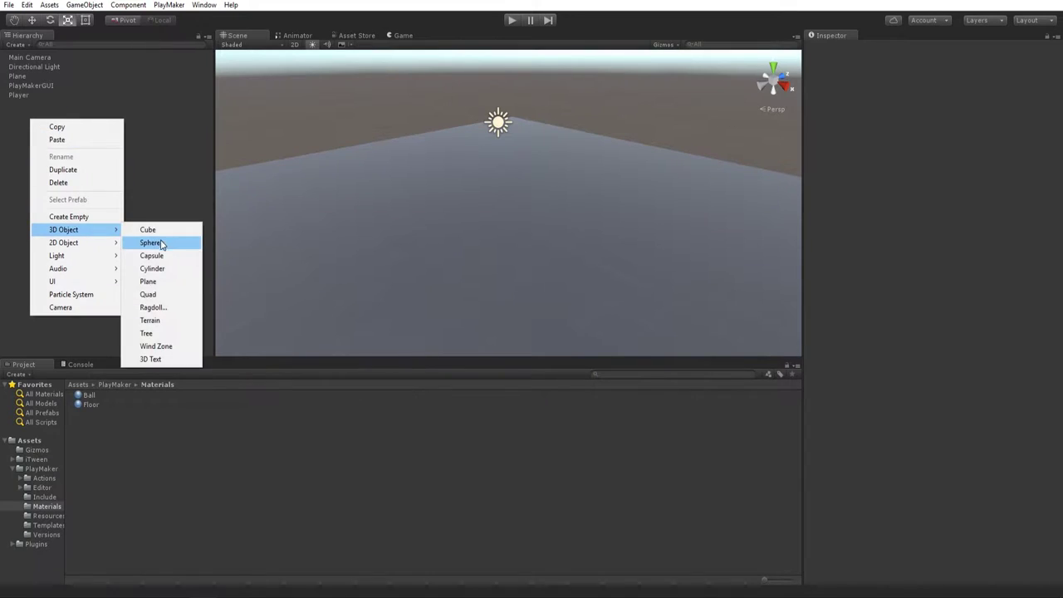
click(148, 241)
drag(25, 106, 28, 95)
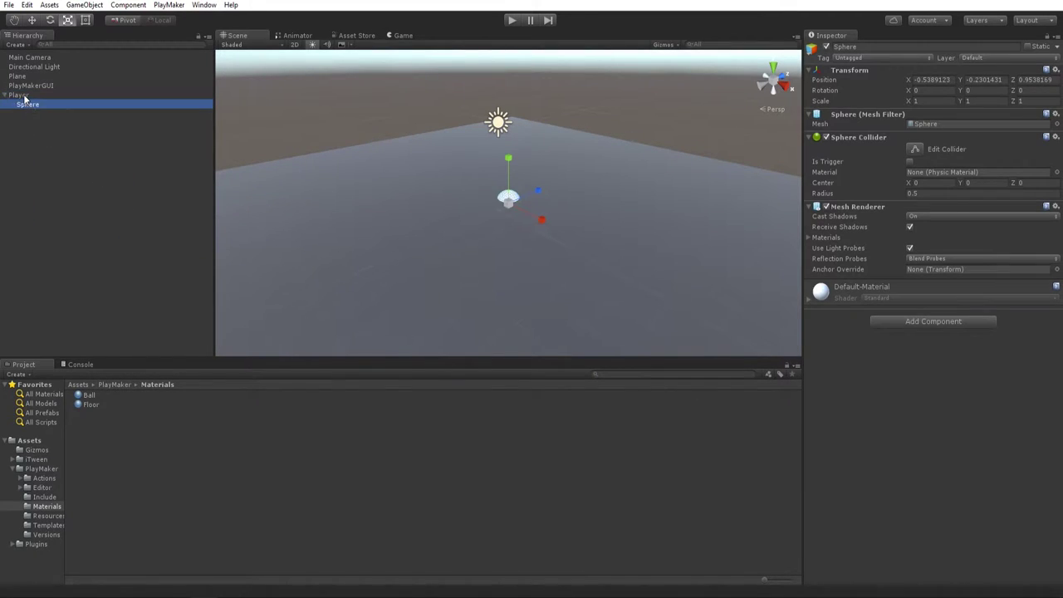
Set the sphere's position to 0 on the X, Y and Z axes.
click(936, 80)
text(0)
key(Tab)
text(0)
key(Tab)
text(0)
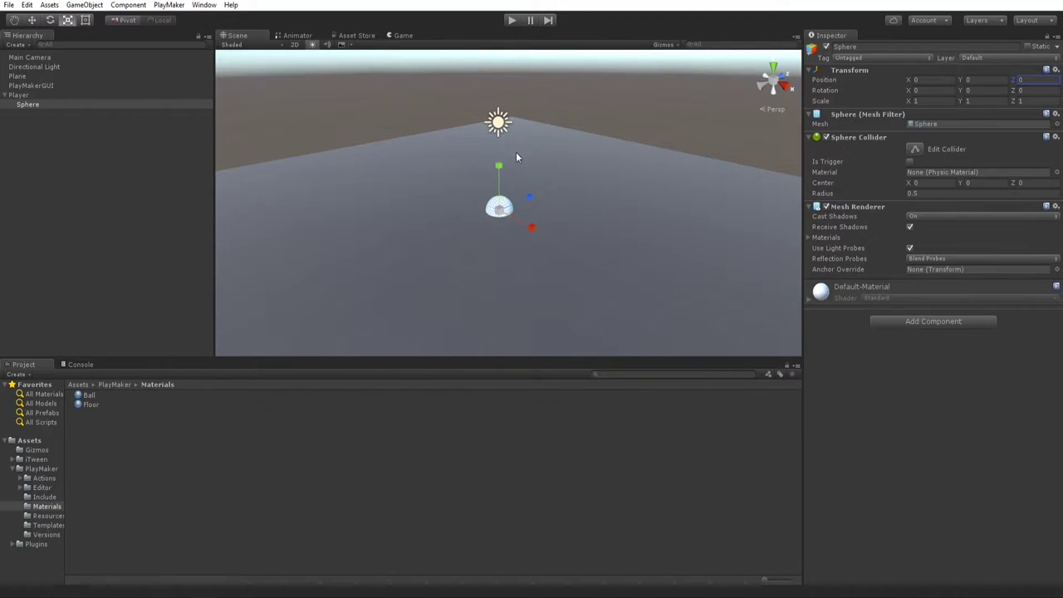
Move the sphere up so it rests above the plane, at a Y position of about 0.55.
click(498, 204)
key(w)
drag(499, 164, 501, 154)
mouse_move(536, 193)
alt+mouse_down()
mouse_move(583, 164)
mouse_move(540, 190)
alt+mouse_up()
scroll(541, 189, up, 2)
middle_drag(544, 189, 544, 228)
Apply the Ball material to the sphere.
drag(77, 396, 490, 235)
click(648, 126)
click(488, 237)
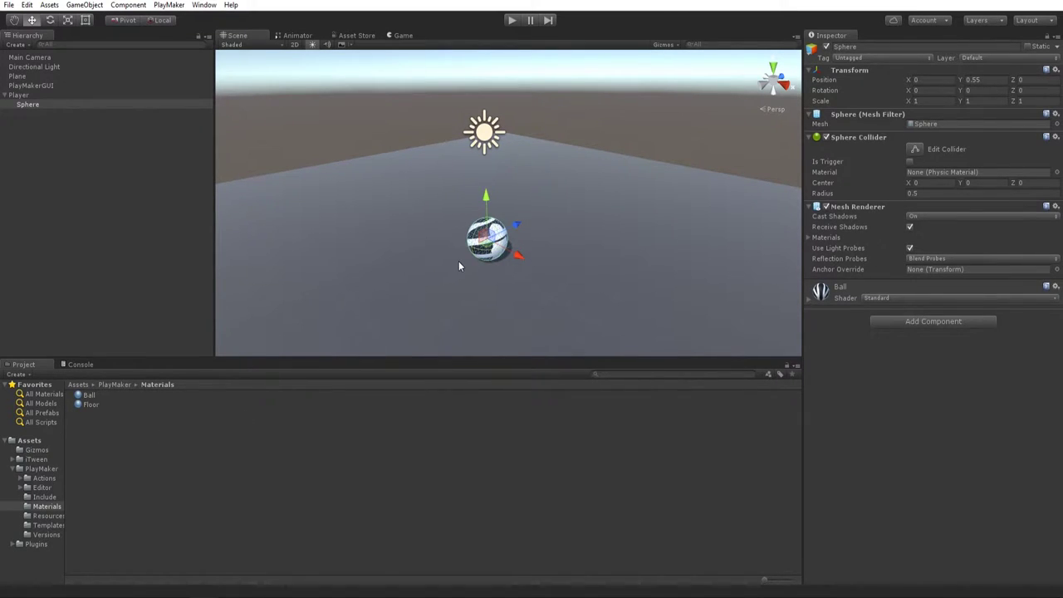
scroll(459, 265, up, 2)
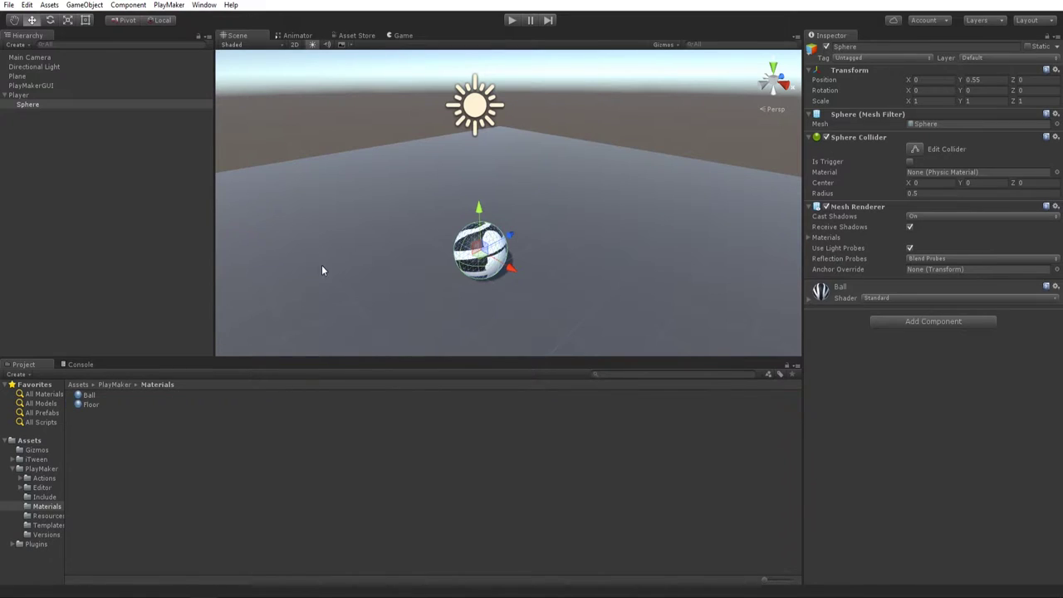
alt+drag(317, 251, 648, 292)
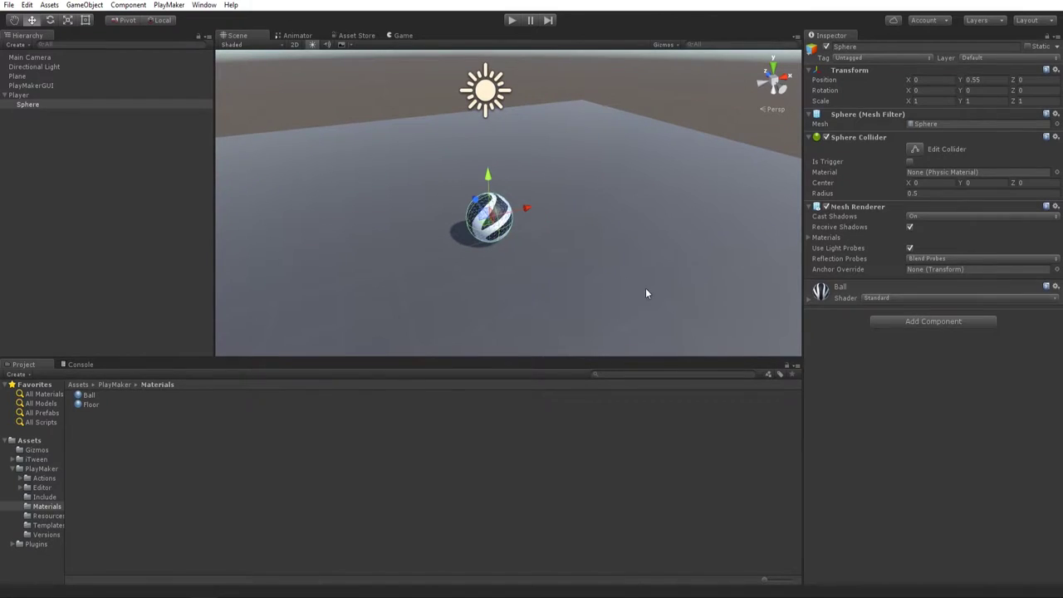
Examine the Ball material's albedo map in the texture picker, selecting the Info texture, and collapse the material settings.
click(822, 307)
click(831, 339)
click(740, 380)
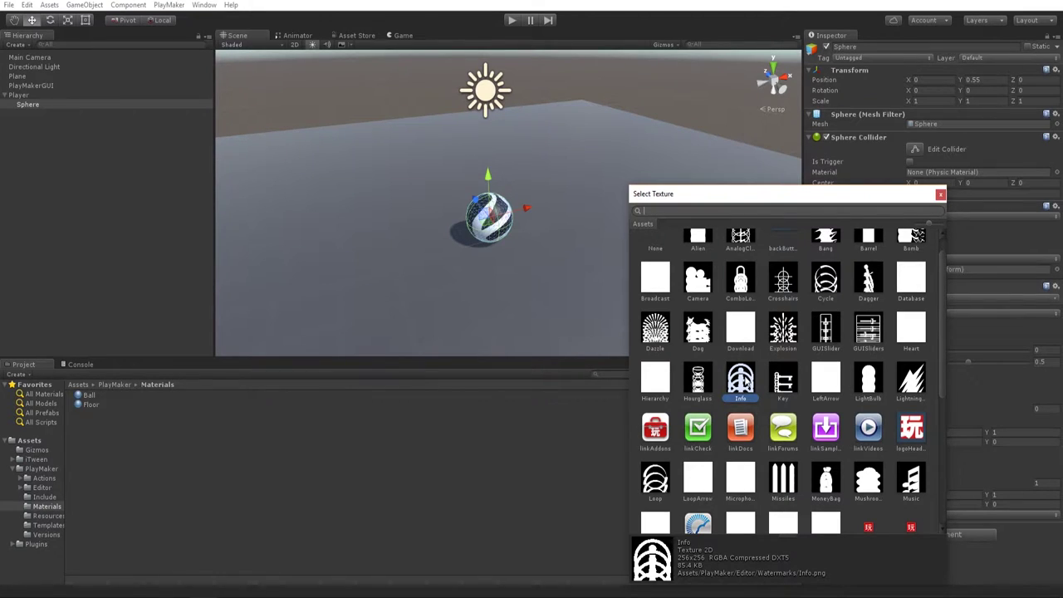
click(940, 193)
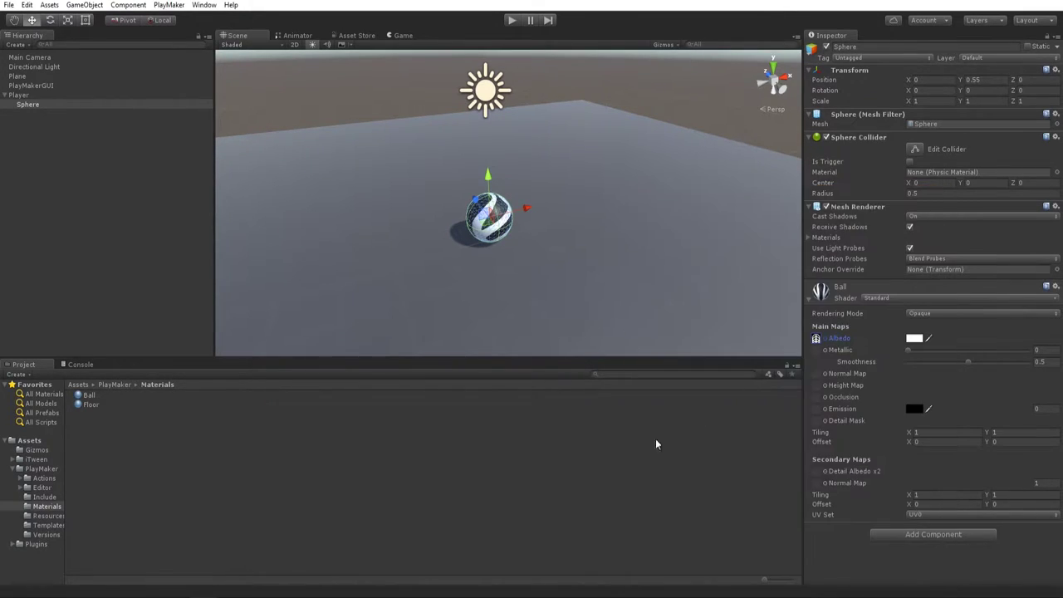
click(421, 480)
click(481, 219)
click(809, 300)
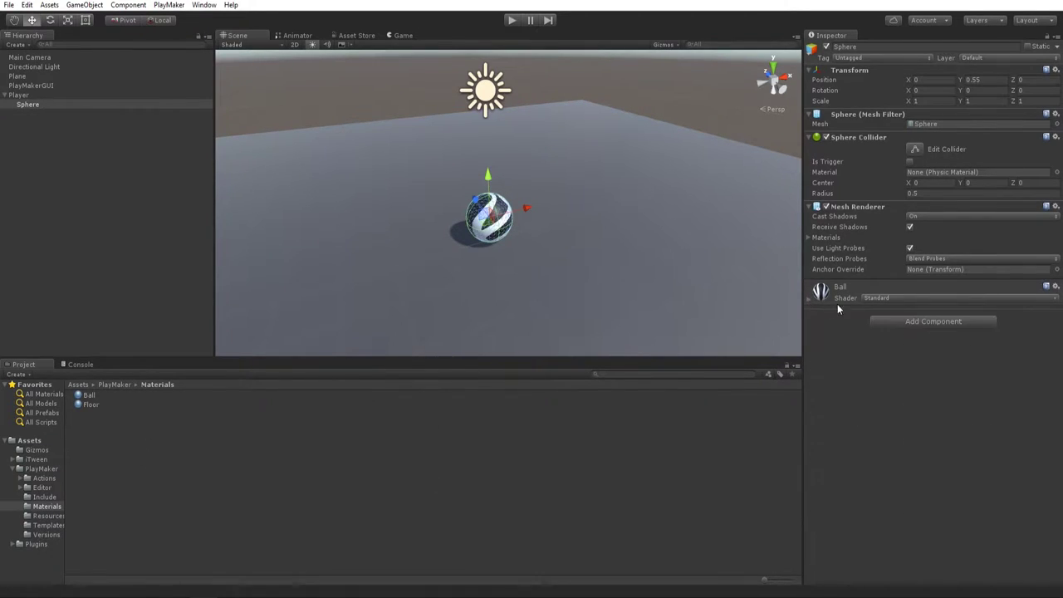
Rename the sphere as MovementOBJ and add a Rigidbody component to it.
click(860, 48)
double_click(861, 49)
text(MovementOBJ)
key(Return)
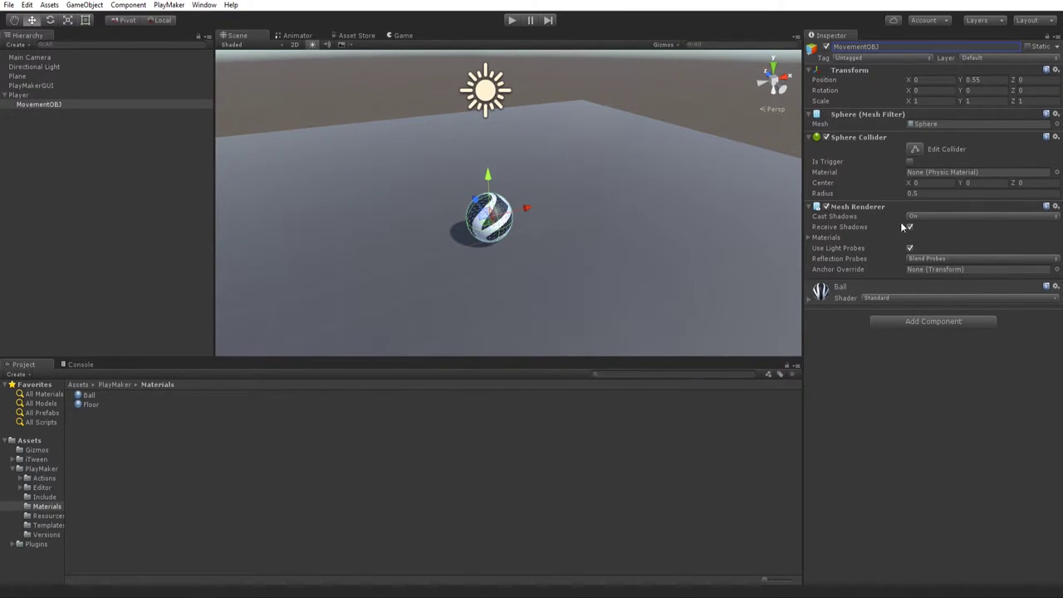
click(916, 313)
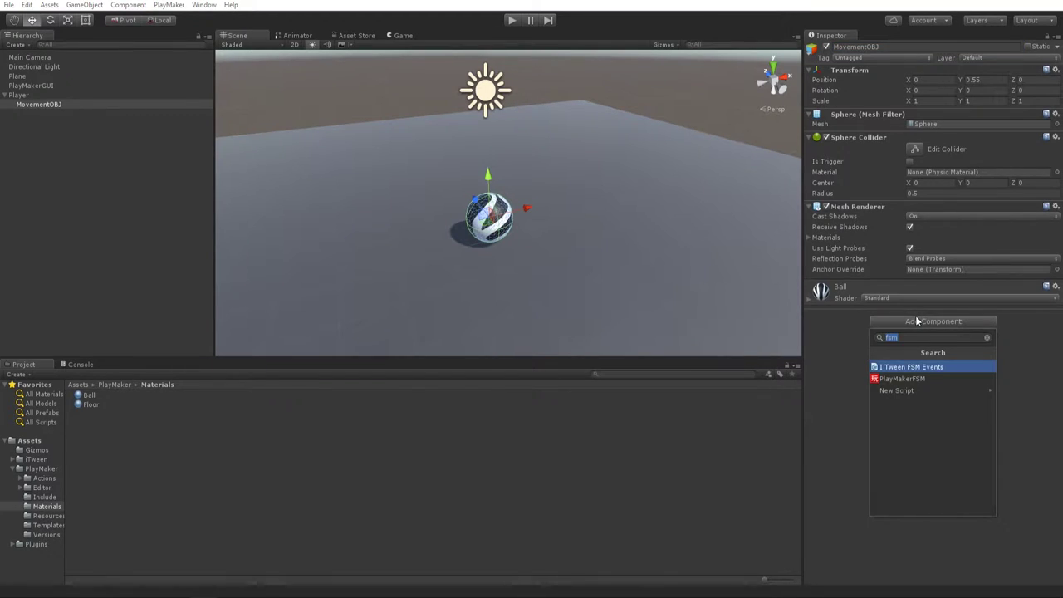
key(Return)
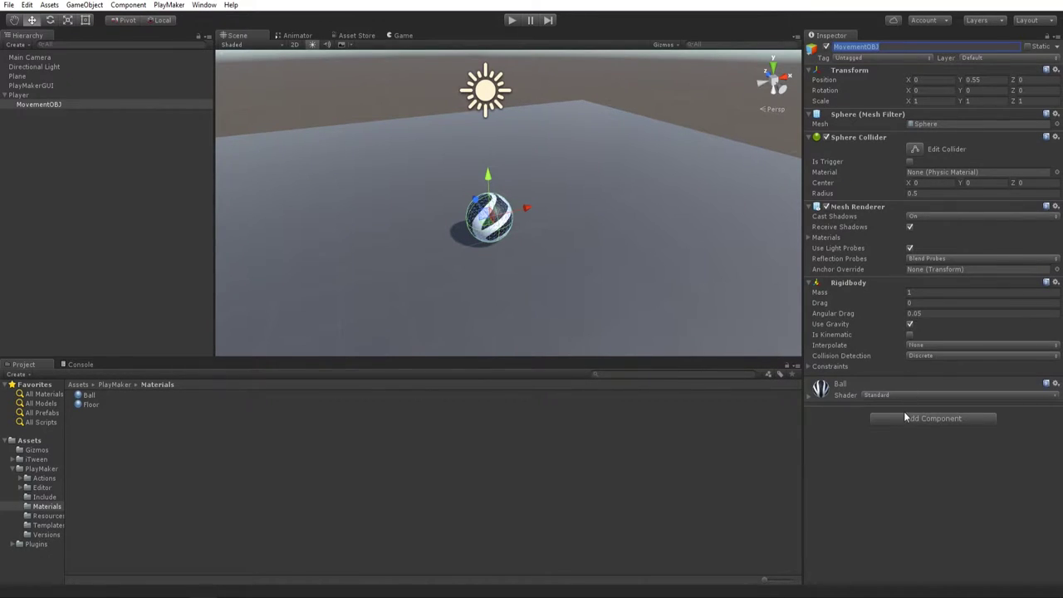
Add a PlayMakerFSM component to MovementOBJ and name the FSM Movement.
click(901, 416)
text(fsm)
key(Down)
key(Return)
click(963, 388)
text(Movement)
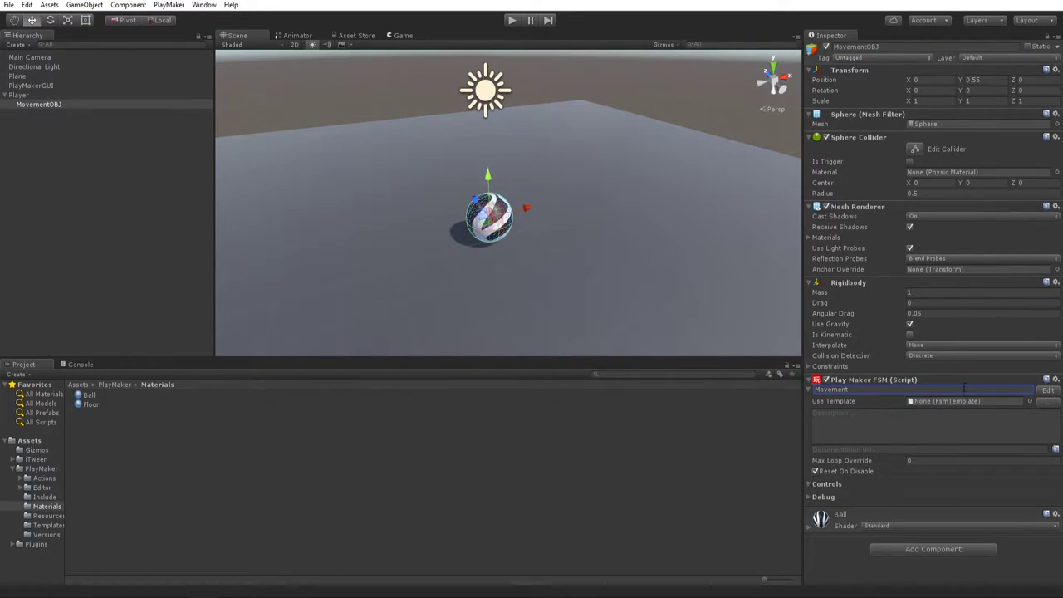
Open the Movement FSM for editing and name its start state "Movement (Rolling )".
click(1041, 392)
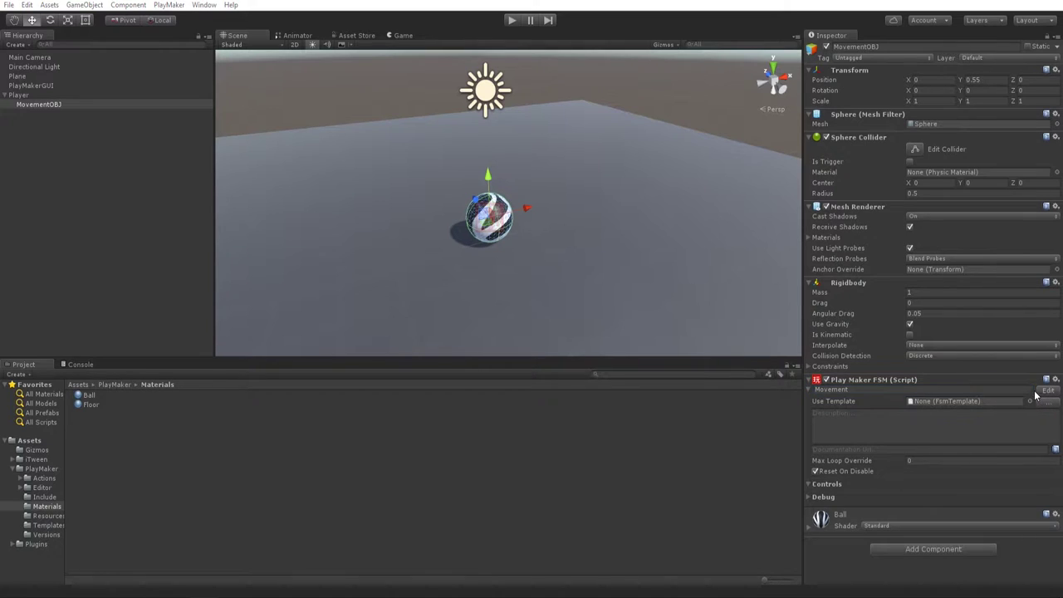
drag(680, 207, 279, 169)
click(570, 189)
text(Movement (Rolling)
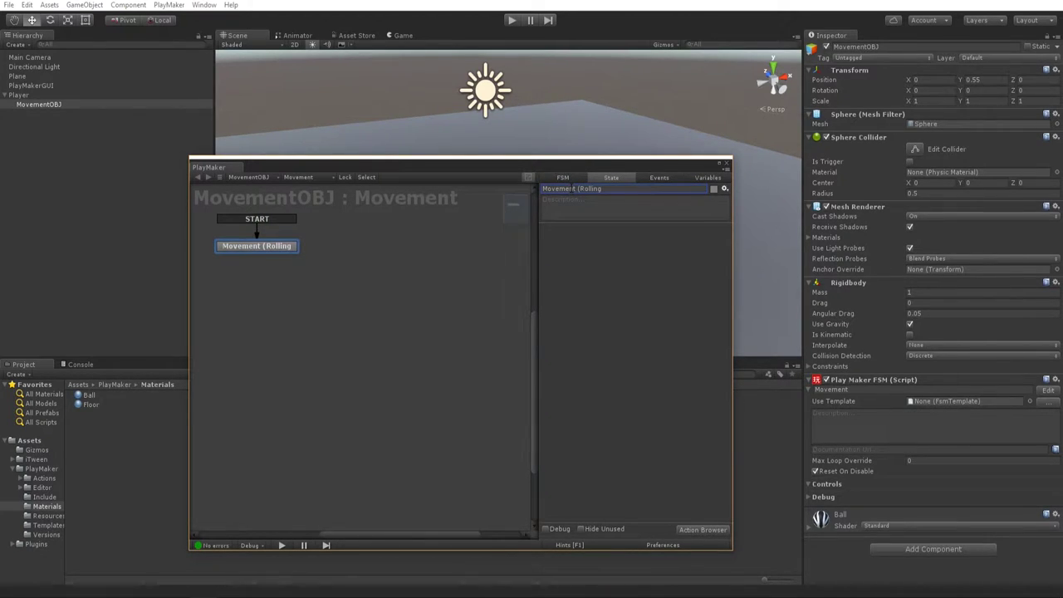
click(612, 192)
click(611, 190)
text())
Add a Get Axis Vector action to the Movement (Rolling ) state.
right_click(626, 275)
click(689, 417)
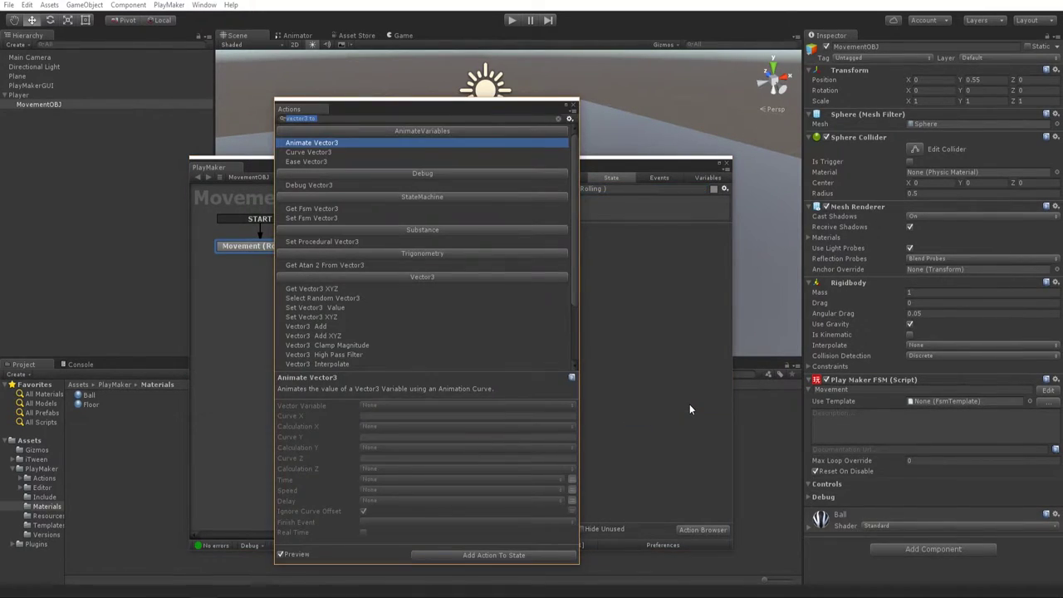
text(get axis)
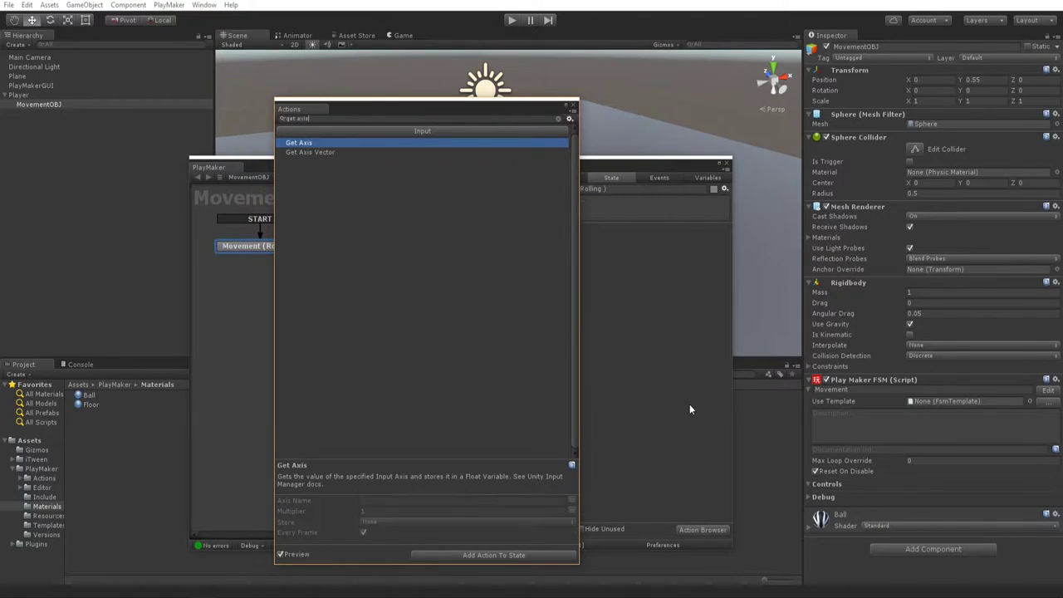
key(Down)
key(Return)
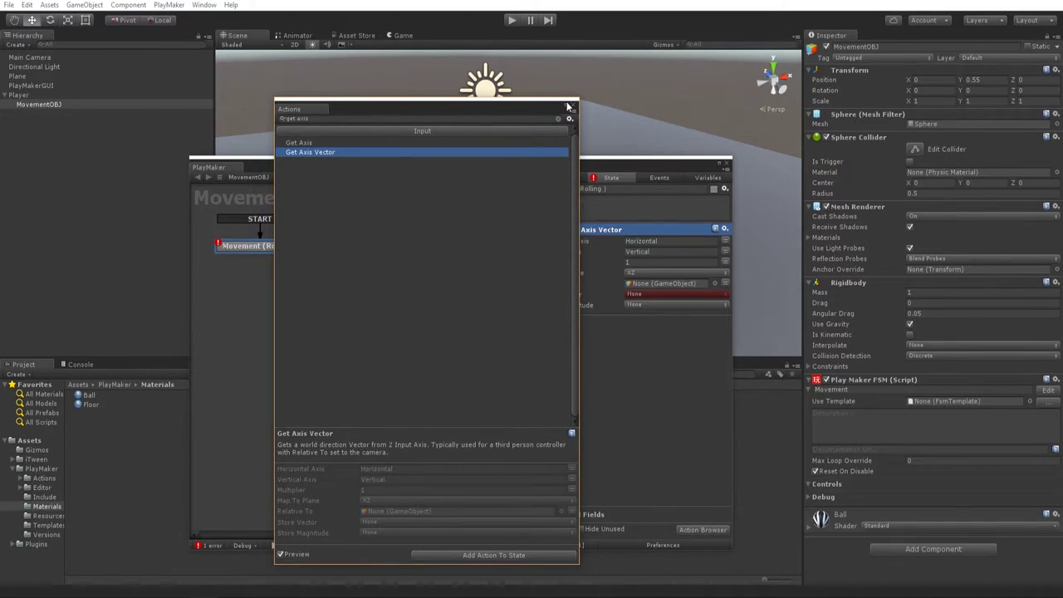
click(571, 105)
Set the Get Axis Vector multiplier to 5 and store its vector in a new variable named Vector3.
click(648, 257)
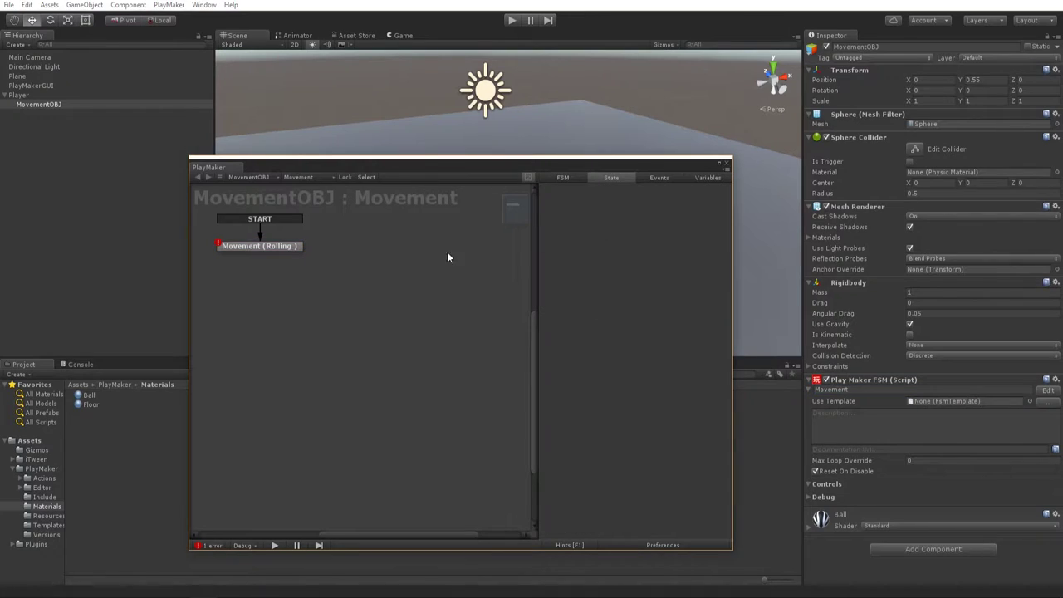
key(ctrl+y)
click(639, 262)
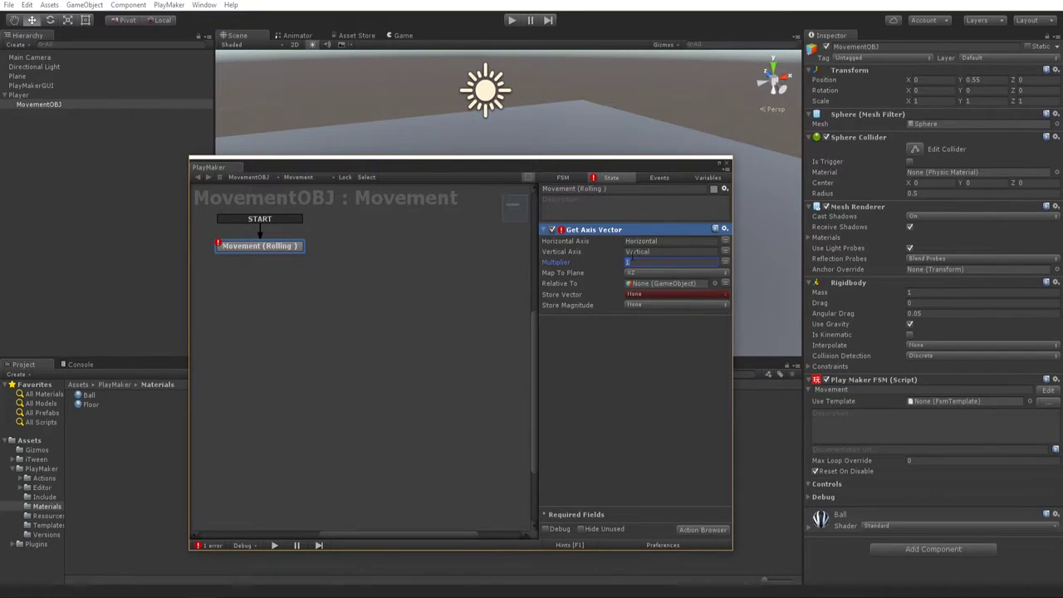
click(644, 295)
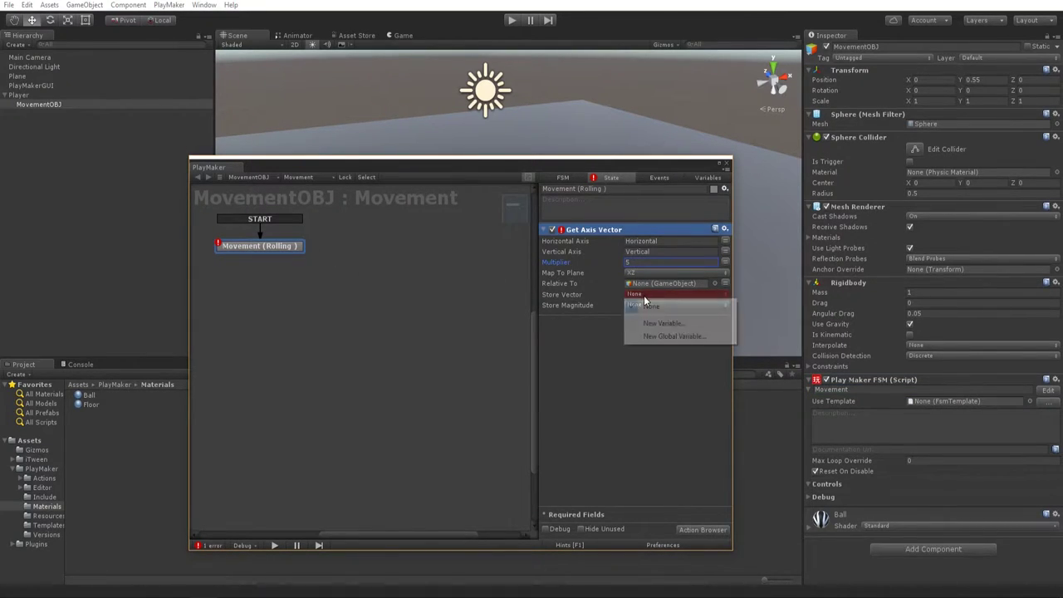
click(653, 321)
text(Vector3)
key(Return)
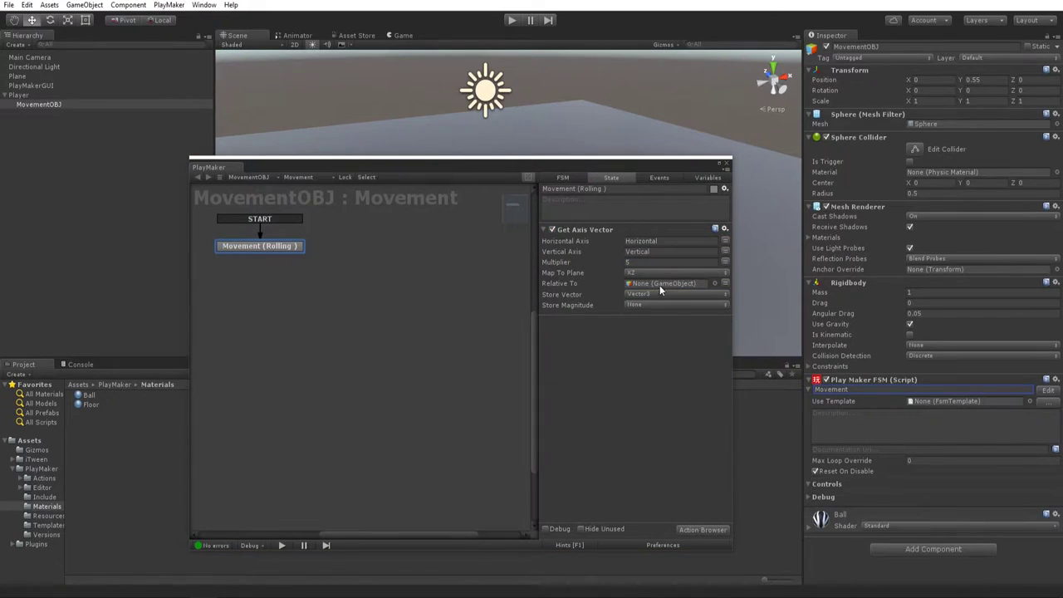
Add the physics Add Force action to the Movement (Rolling ) state.
right_click(636, 331)
click(704, 470)
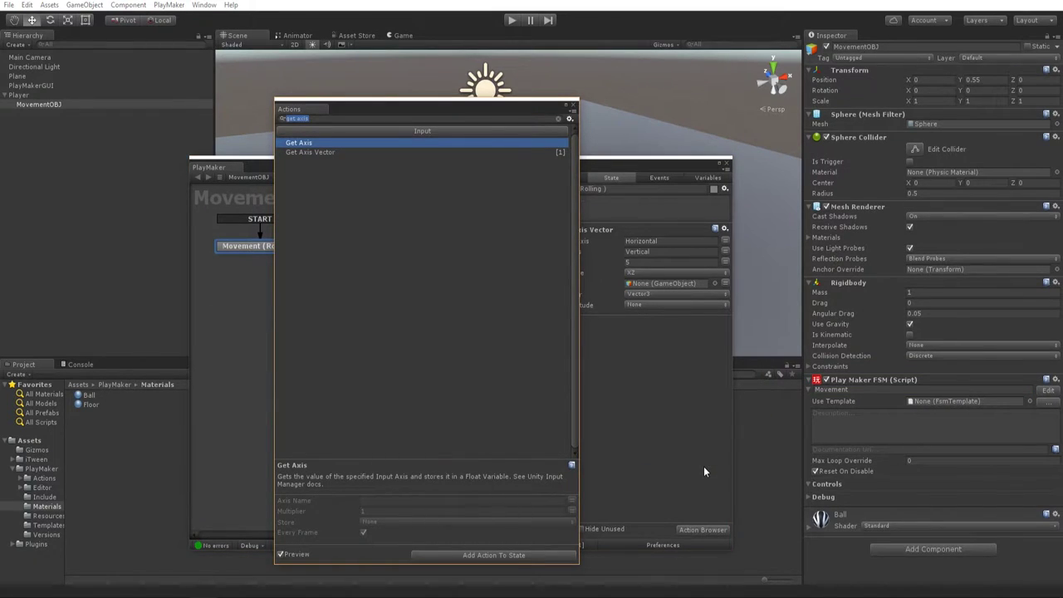
text(add force)
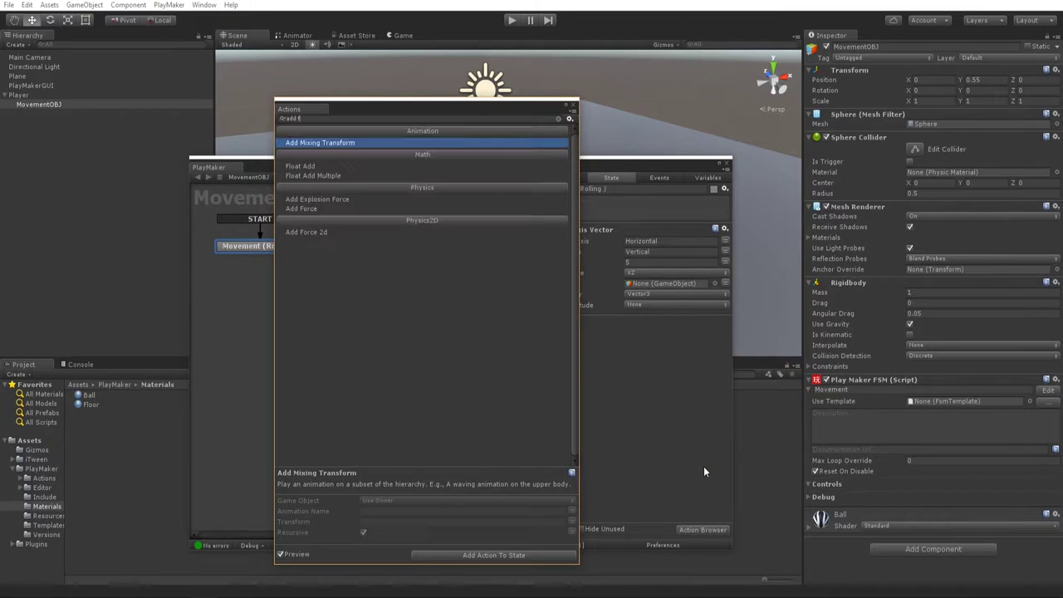
key(Down)
key(Return)
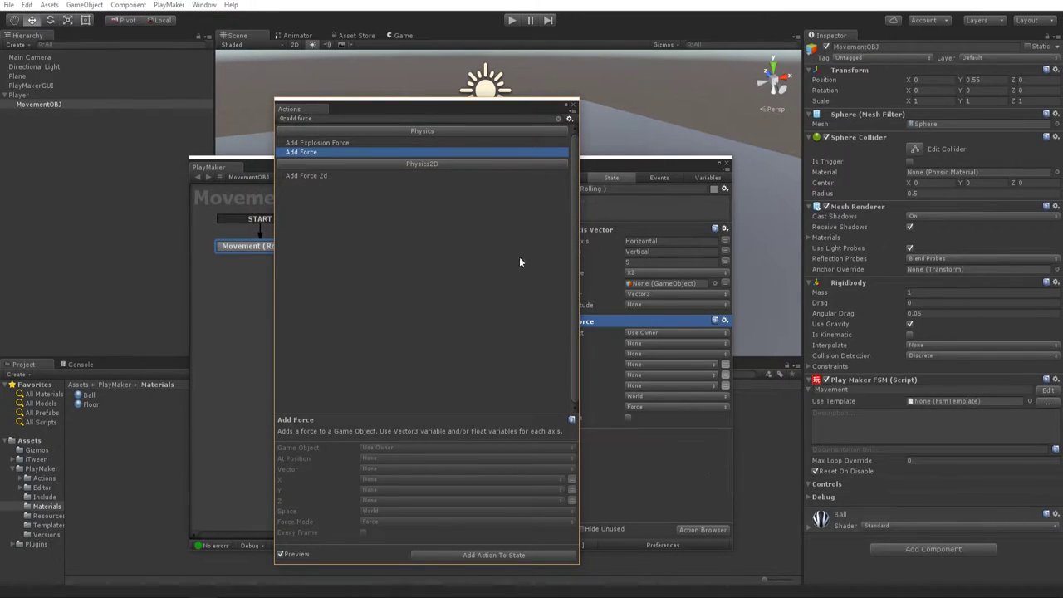
click(571, 103)
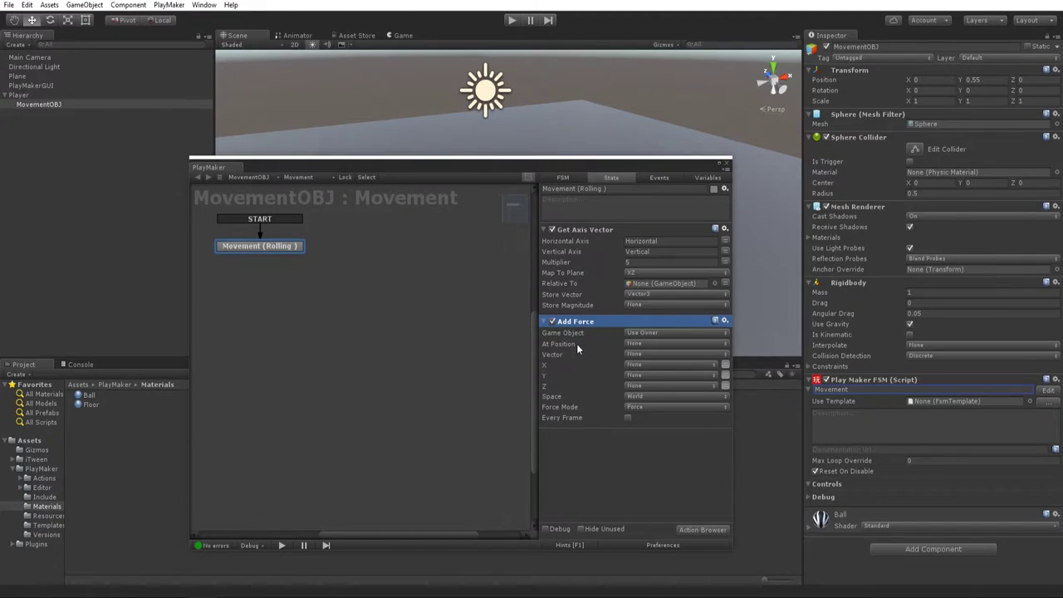
Set the Add Force vector to the Vector3 variable with Every Frame enabled, and close the FSM editor.
click(628, 355)
click(644, 376)
click(627, 419)
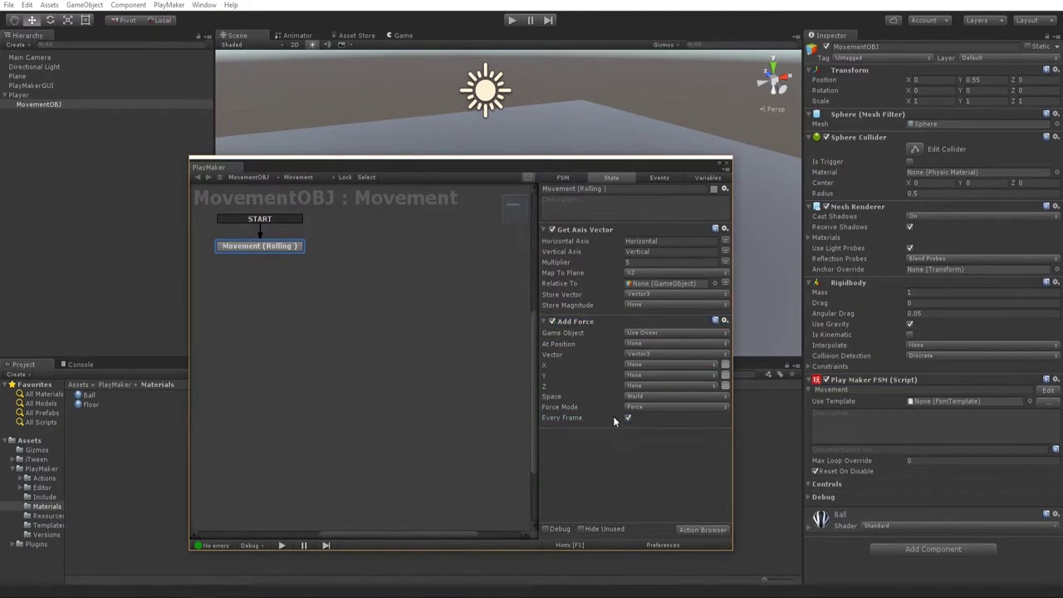
drag(455, 178, 557, 142)
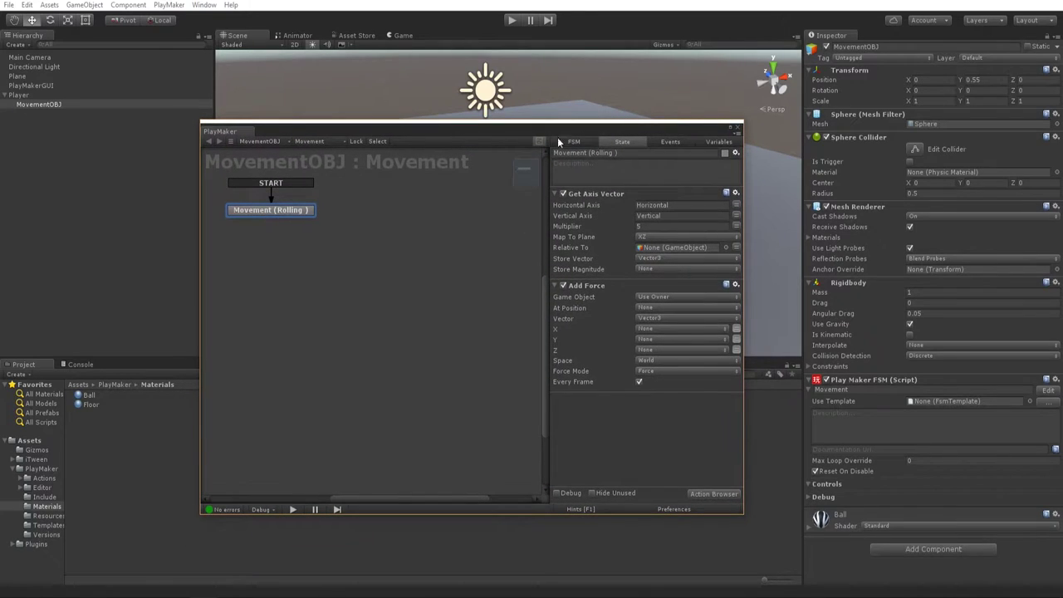
click(735, 129)
click(20, 199)
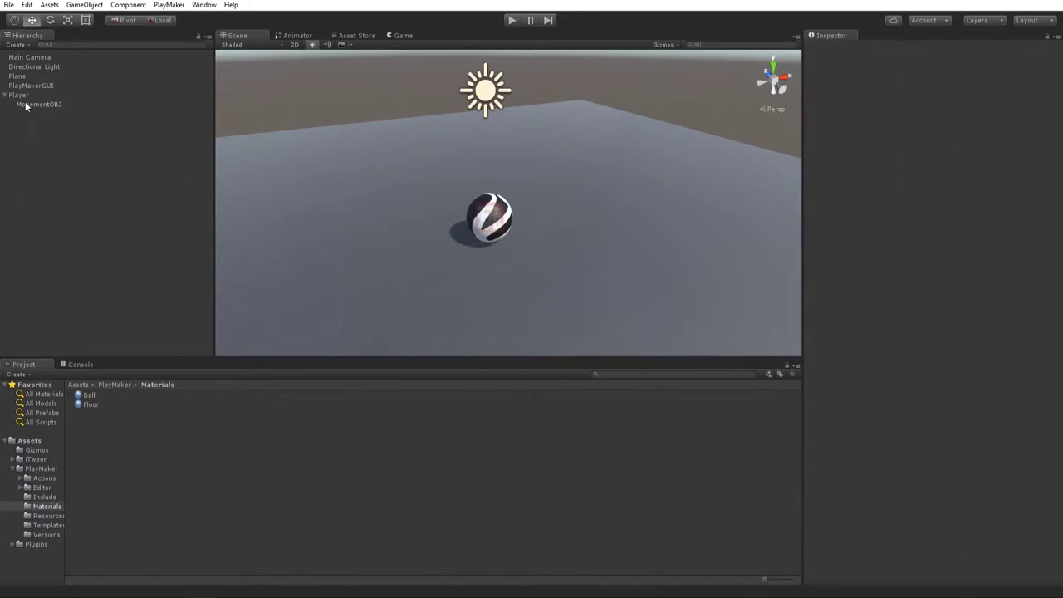
Reposition the Main Camera to about Y 3.55, Z -6.24 and tilt it about 19° down on X towards the ball.
alt+drag(352, 183, 502, 166)
click(398, 35)
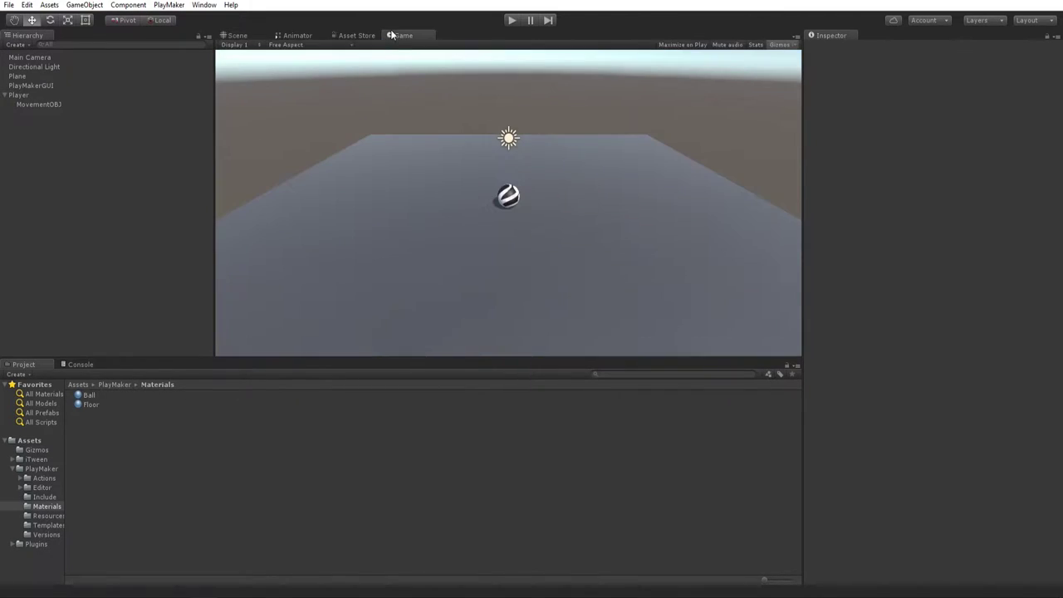
click(234, 35)
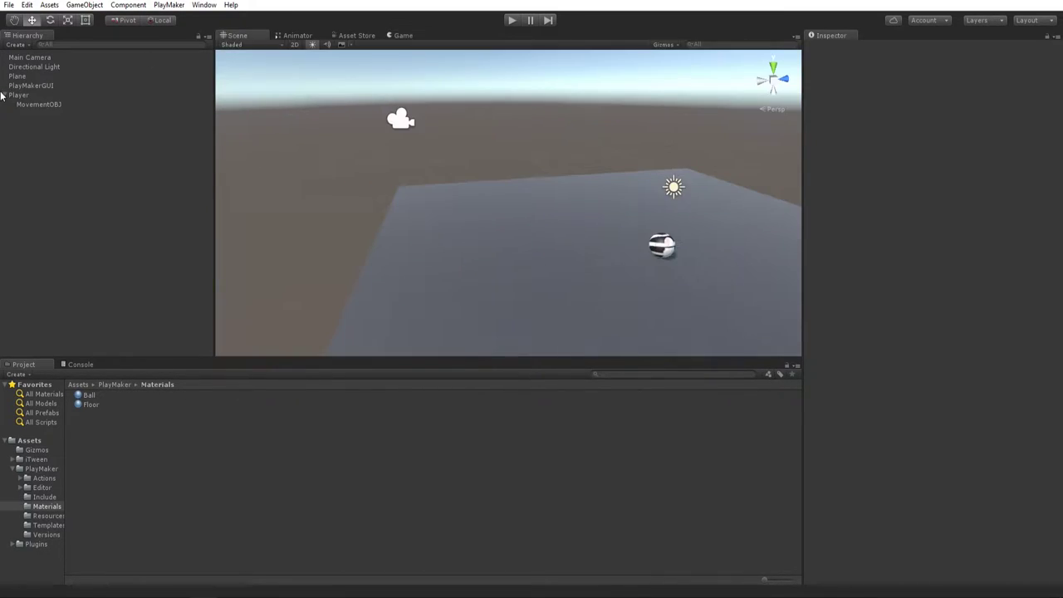
click(28, 58)
drag(422, 139, 512, 159)
key(e)
drag(473, 124, 520, 177)
key(w)
alt+drag(498, 233, 482, 207)
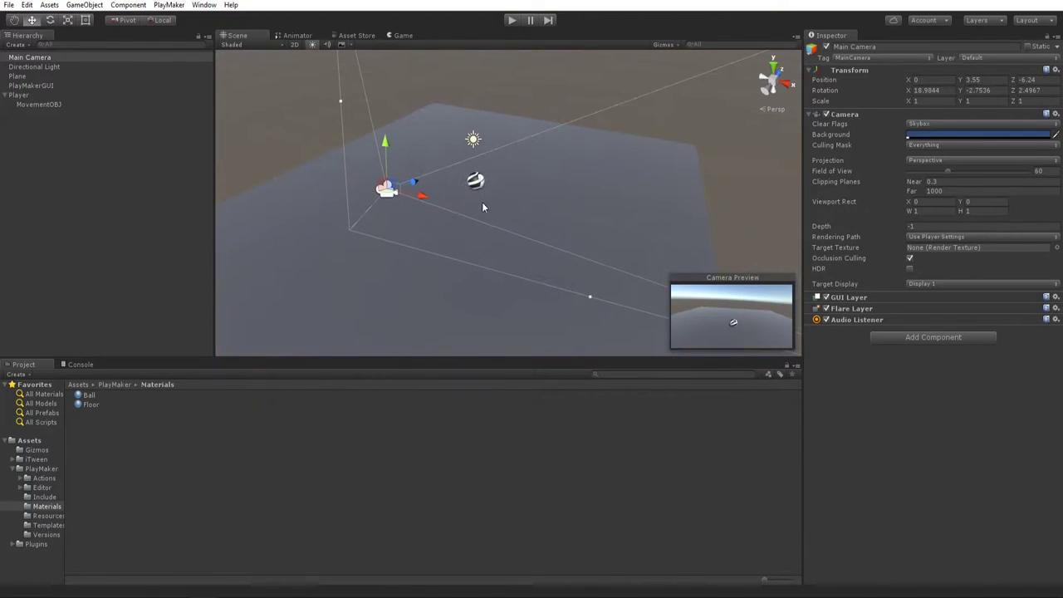
Set the Main Camera's Y and Z rotation to 0.
click(998, 93)
text(0)
key(Tab)
text(0)
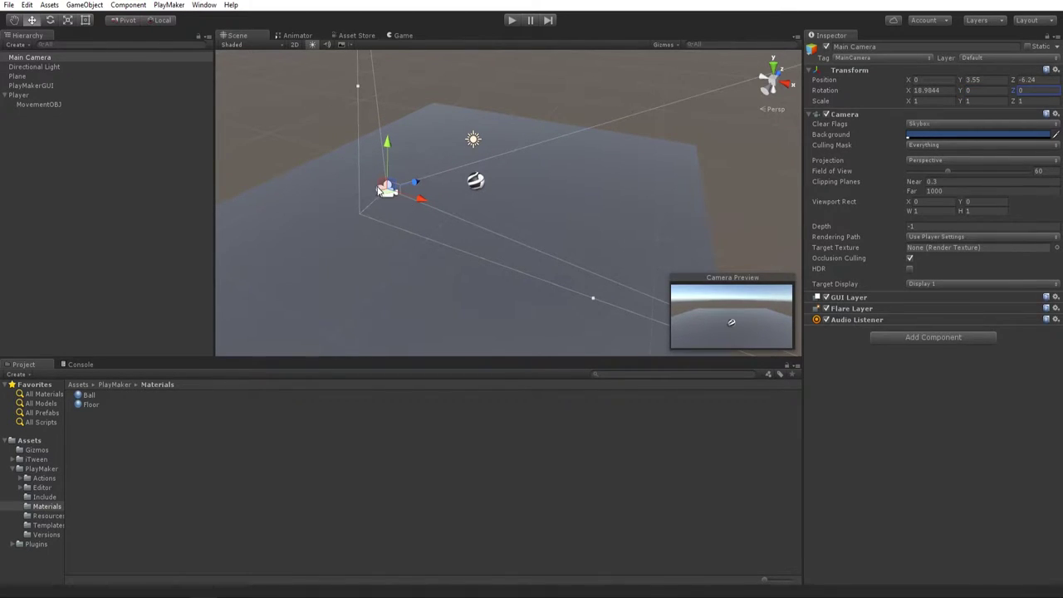
Move the Main Camera back and up to about Y 5.35, Z -8.86, tilt it to about 25.3° on X, and check the game view.
drag(378, 184, 278, 139)
key(e)
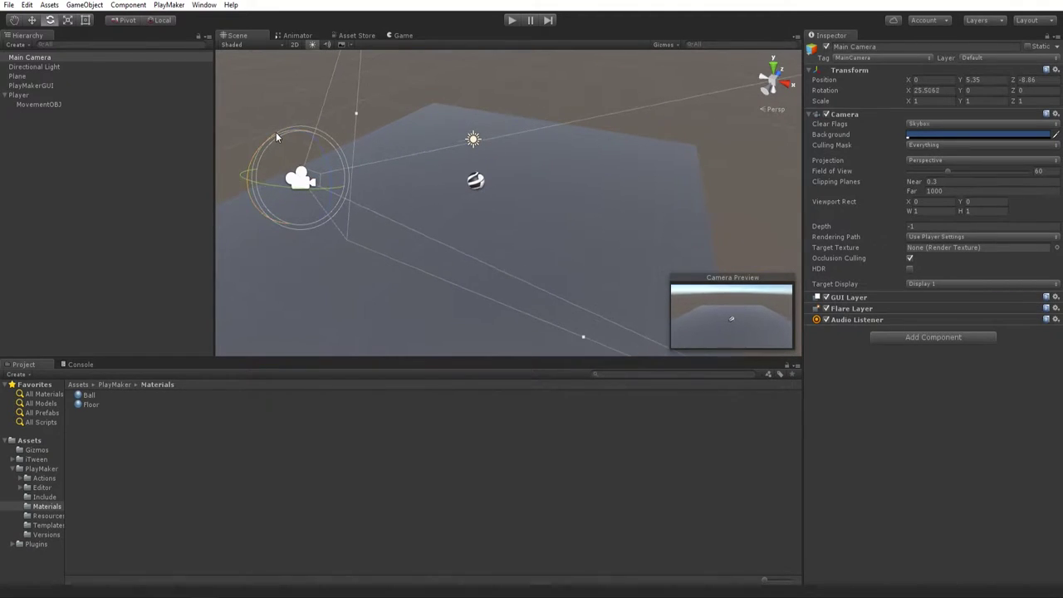
click(396, 35)
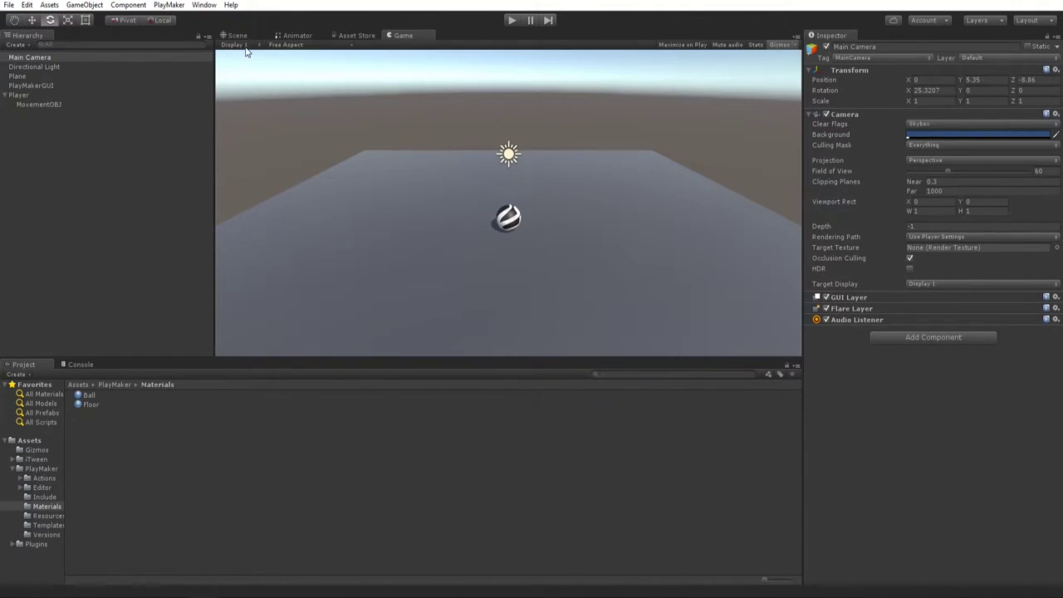
click(237, 35)
Create an empty child object under Player and name it CameraLookat.
click(24, 126)
right_click(23, 127)
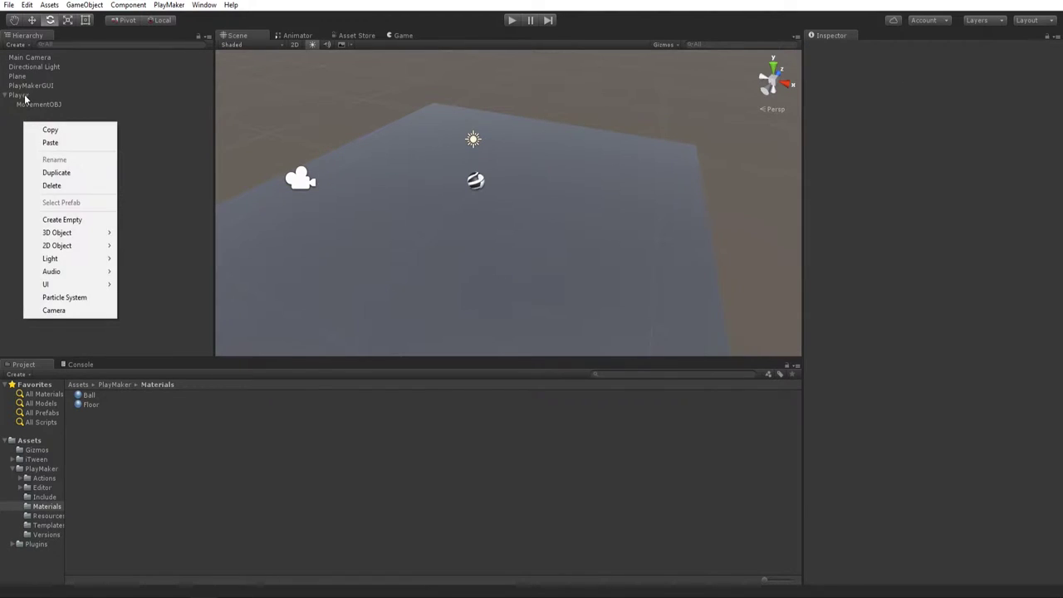
right_click(25, 96)
click(62, 189)
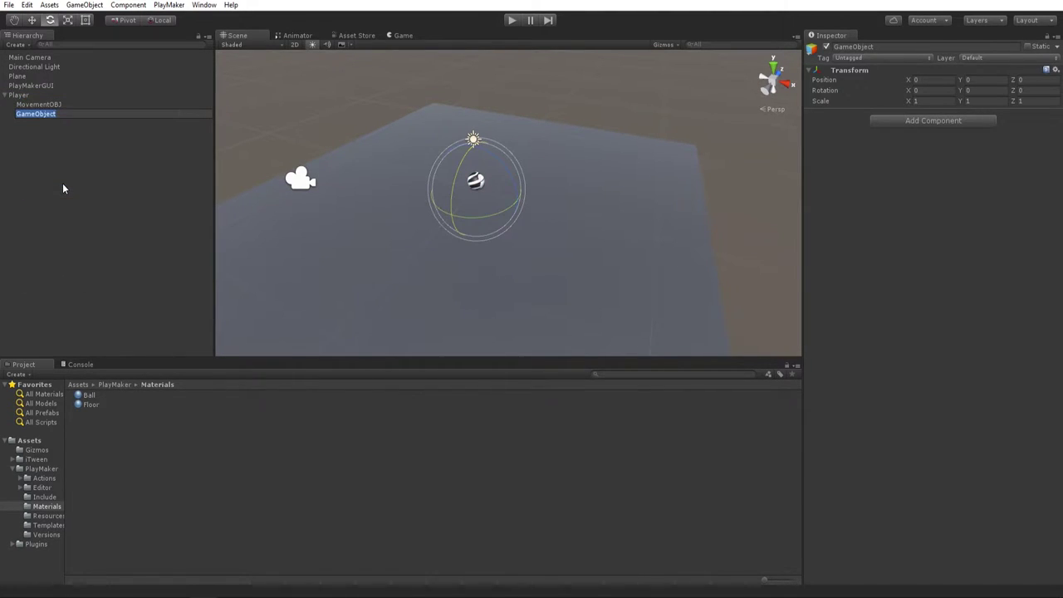
text(CameraLooka)
key(Return)
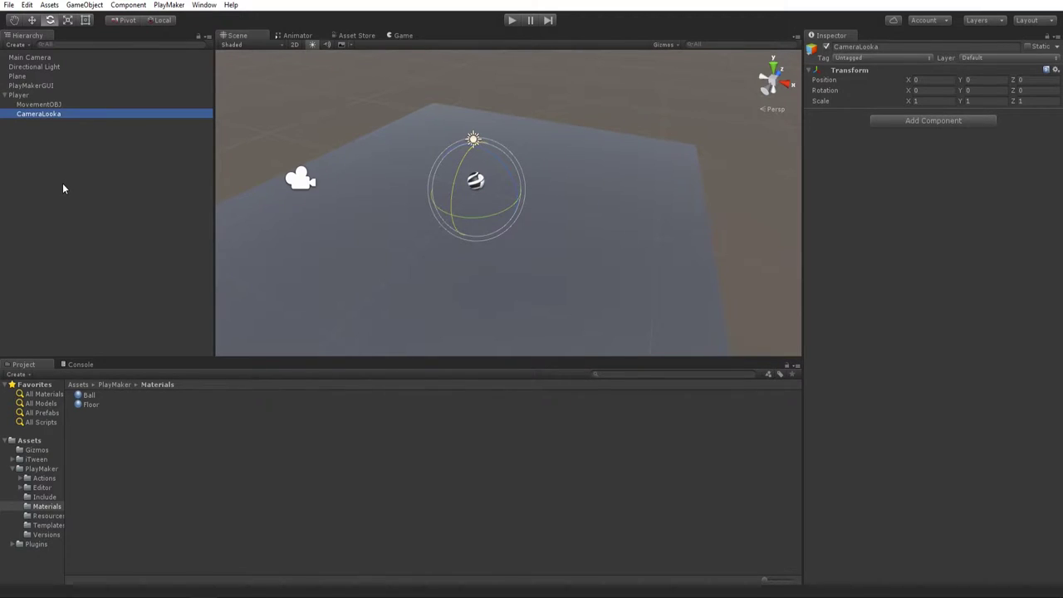
key(F2)
key(Right)
text(t)
key(Return)
Add a PlayMakerFSM component to CameraLookat and name its start state Moveto.
click(911, 122)
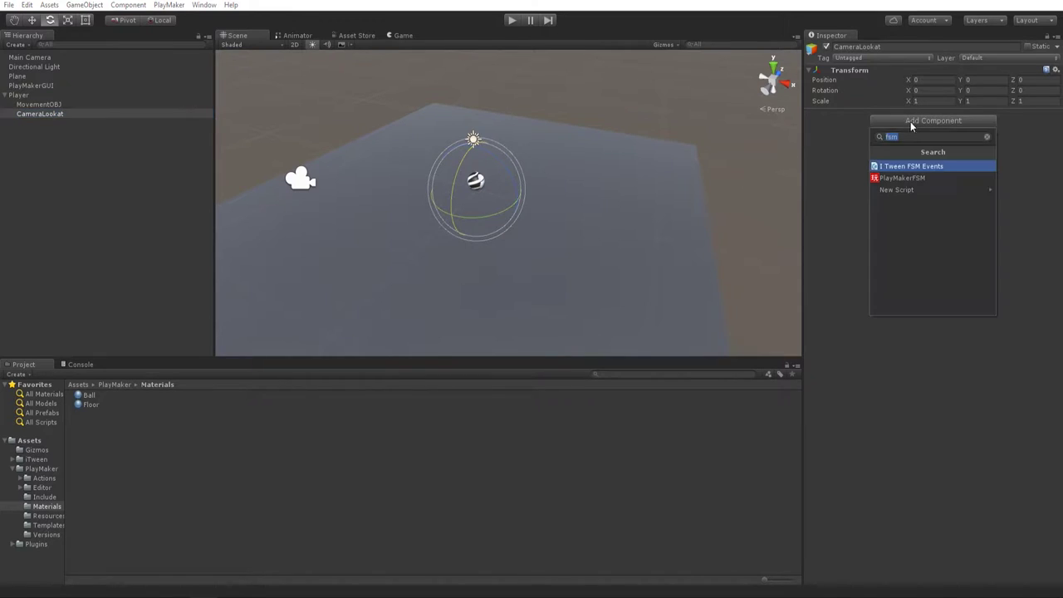
key(Down)
key(Return)
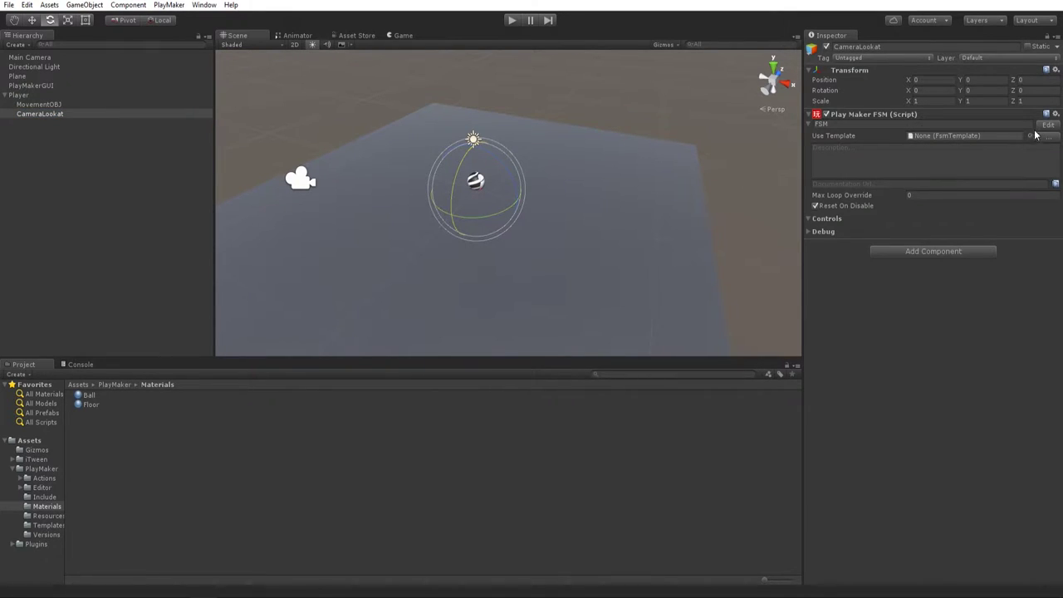
click(1040, 126)
click(581, 153)
text(Moveto)
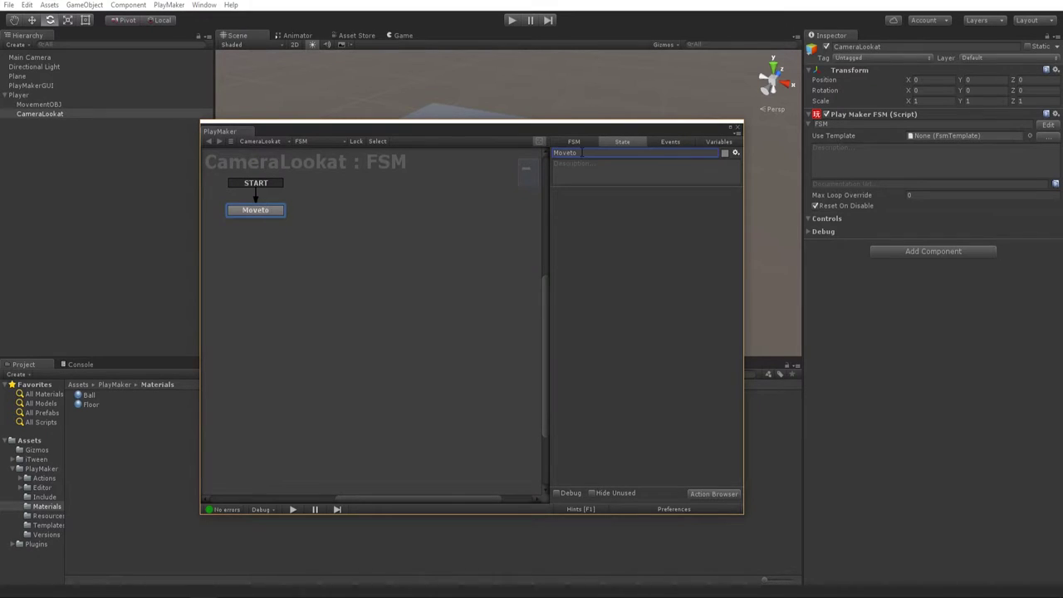
Add the Move Towards action to the Moveto state.
click(700, 494)
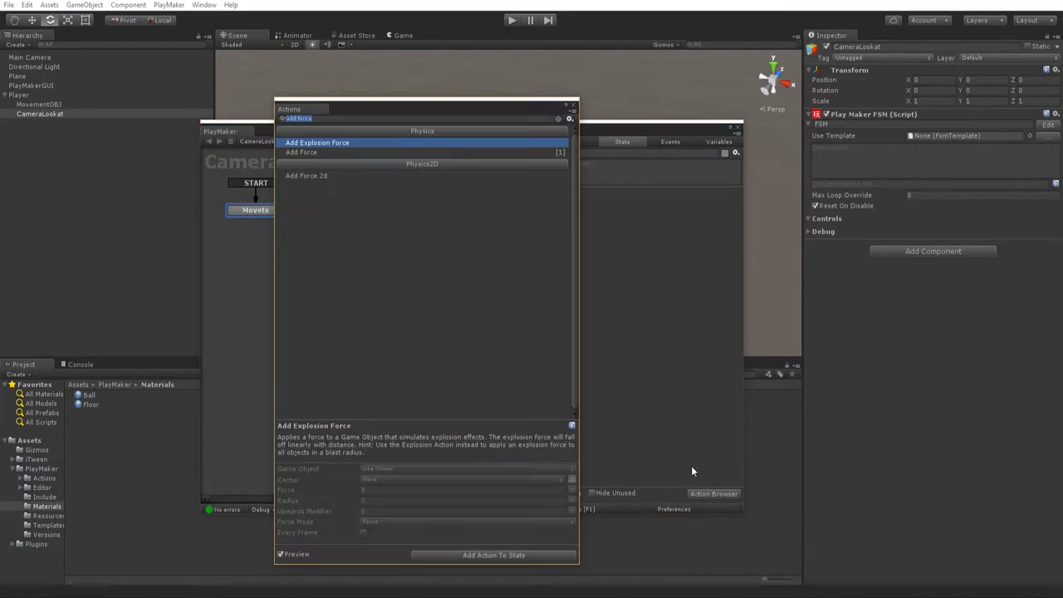
text(move to)
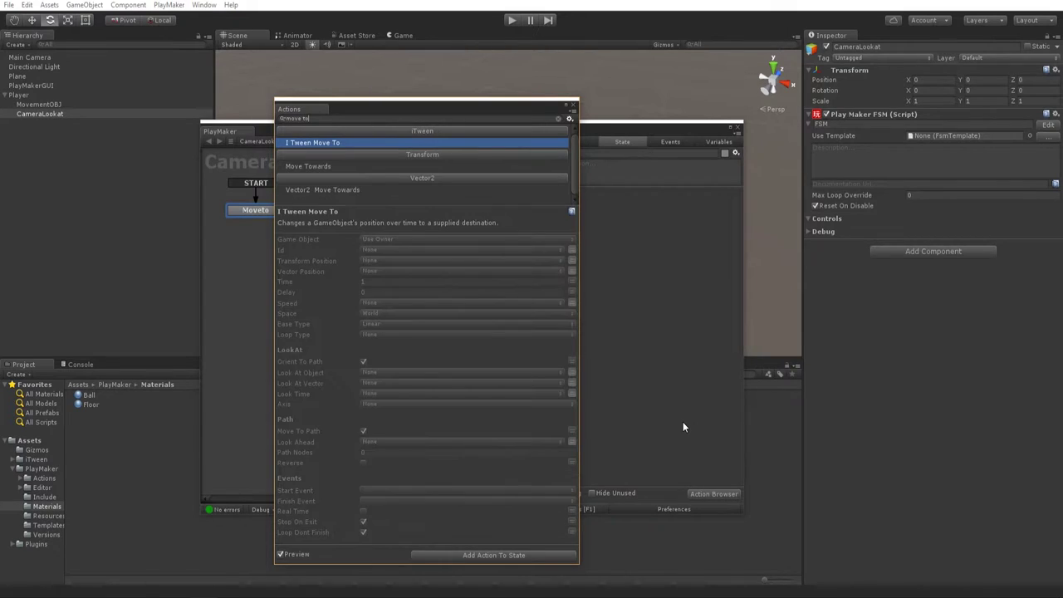
click(573, 107)
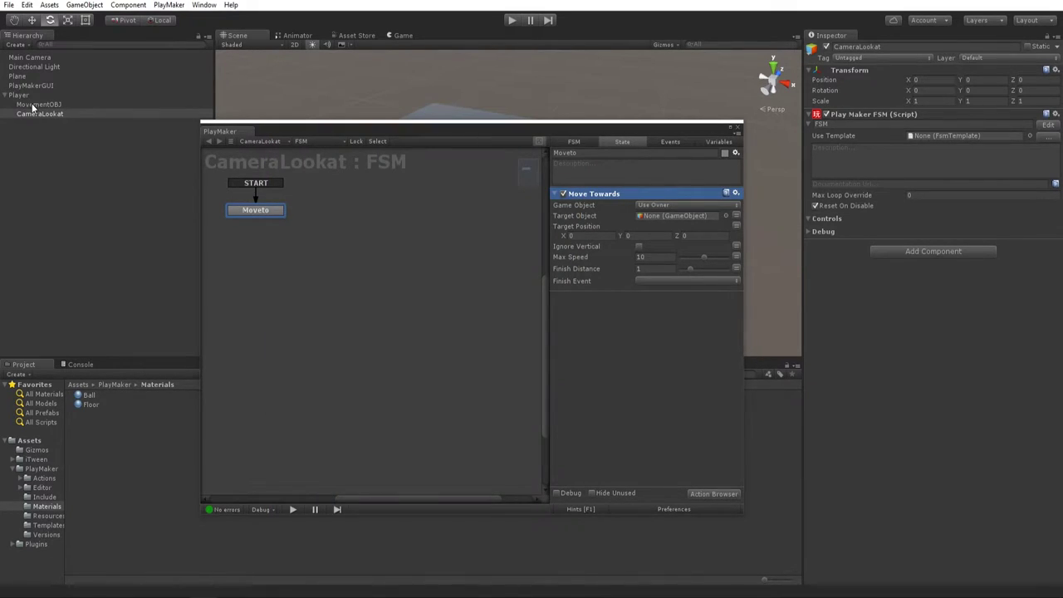
Set the Move Towards target object to MovementOBJ and the finish distance to 0, and close the FSM editor.
drag(33, 105, 604, 232)
click(263, 219)
drag(50, 106, 659, 221)
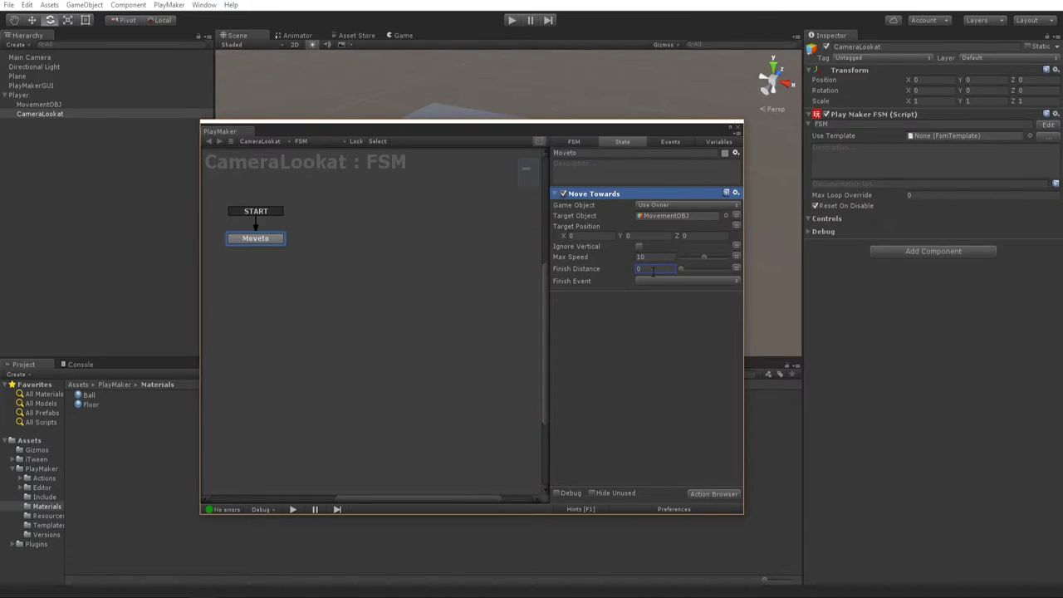
click(734, 127)
Play-test the scene by rolling the ball in all directions while CameraLookat is selected, and stop the game.
click(510, 21)
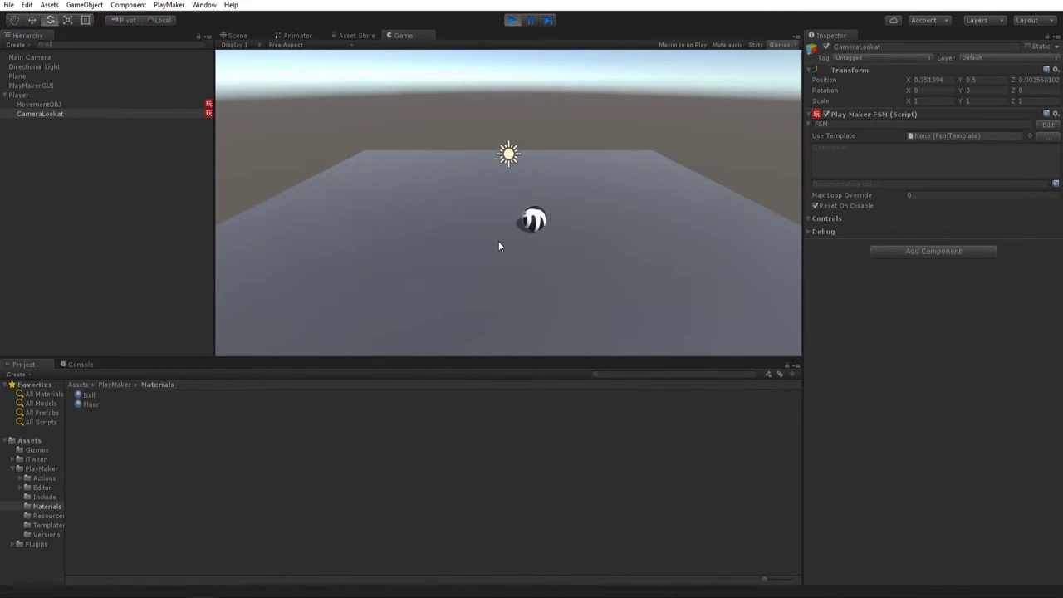
key(s)
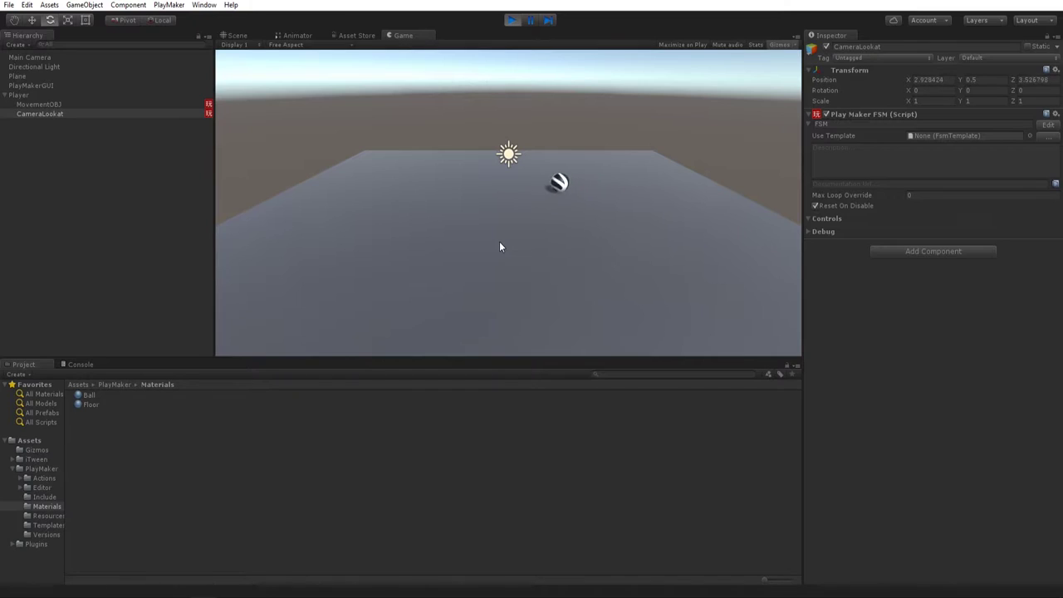
key(Right)
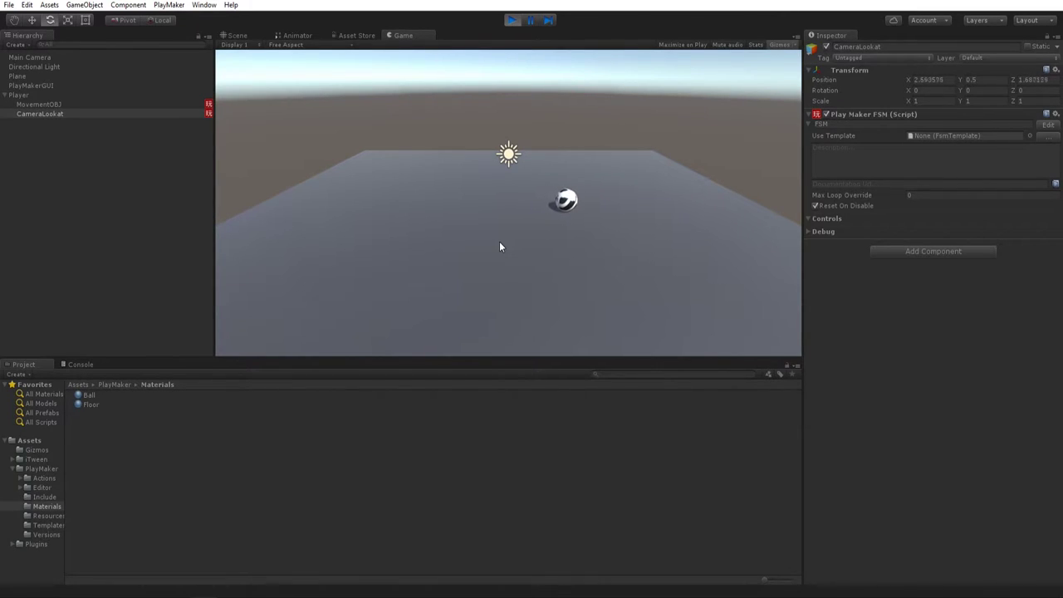
key(Up)
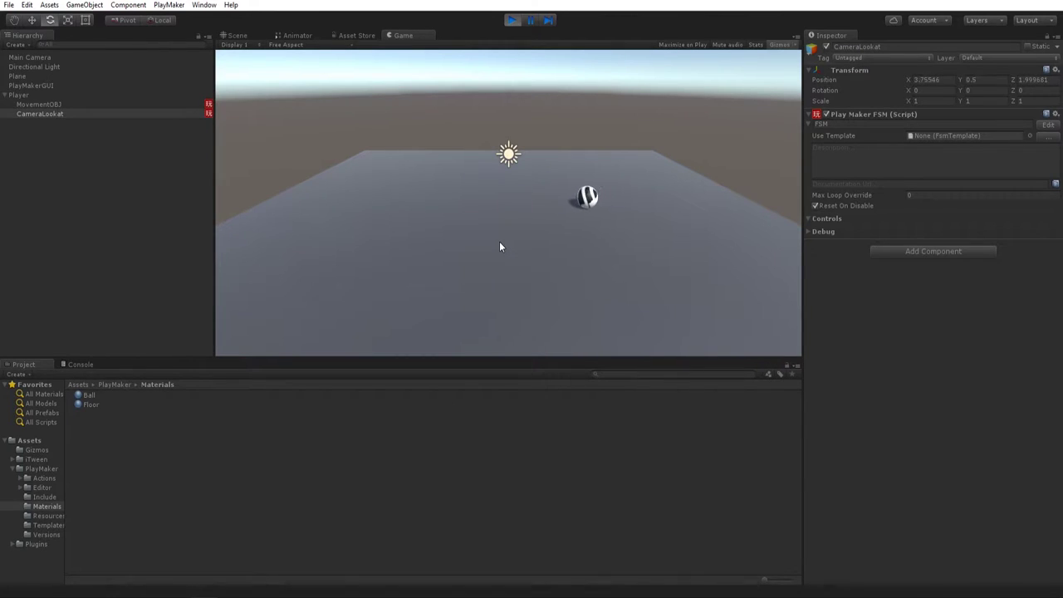
key(Down)
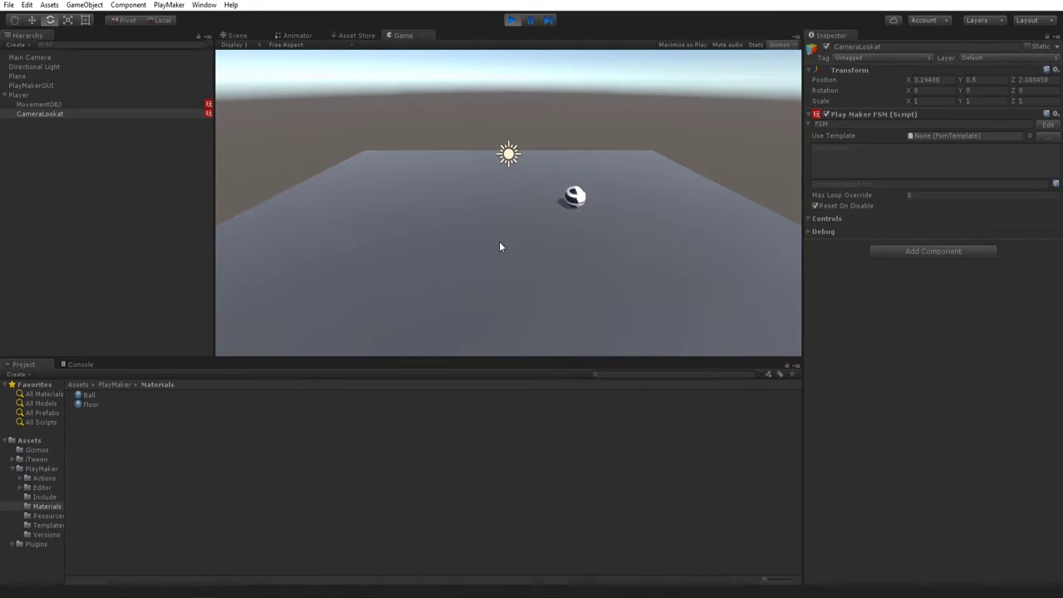
key(Left)
key(Up)
key(Right)
key(Down)
key(Left)
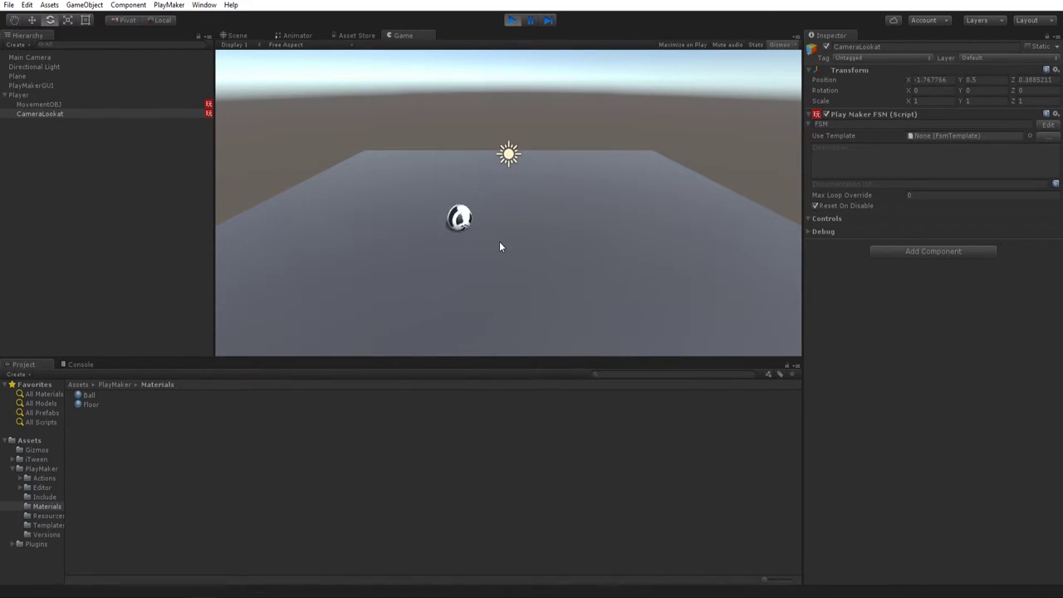
key(Right)
key(Up)
key(Right)
key(Up)
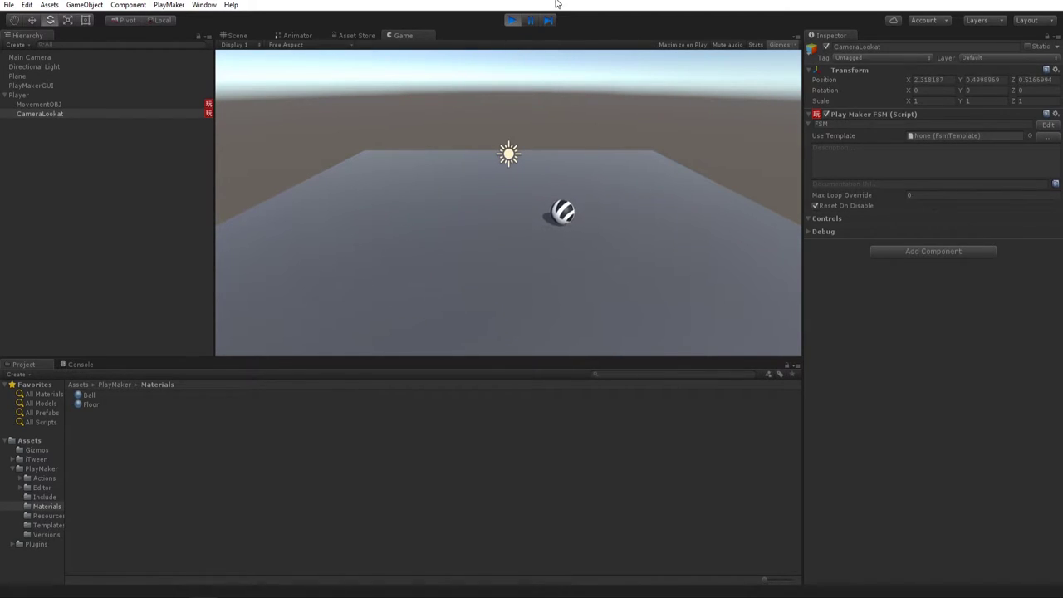
click(511, 20)
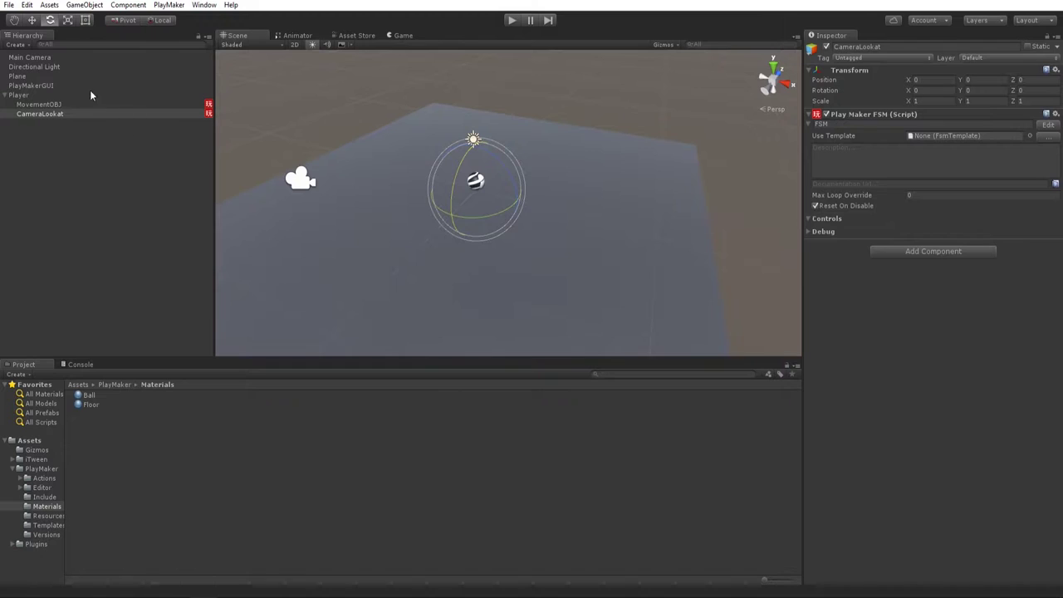
Make Main Camera a child of CameraLookat and play-test the camera following the ball.
drag(25, 58, 53, 224)
drag(70, 125, 54, 115)
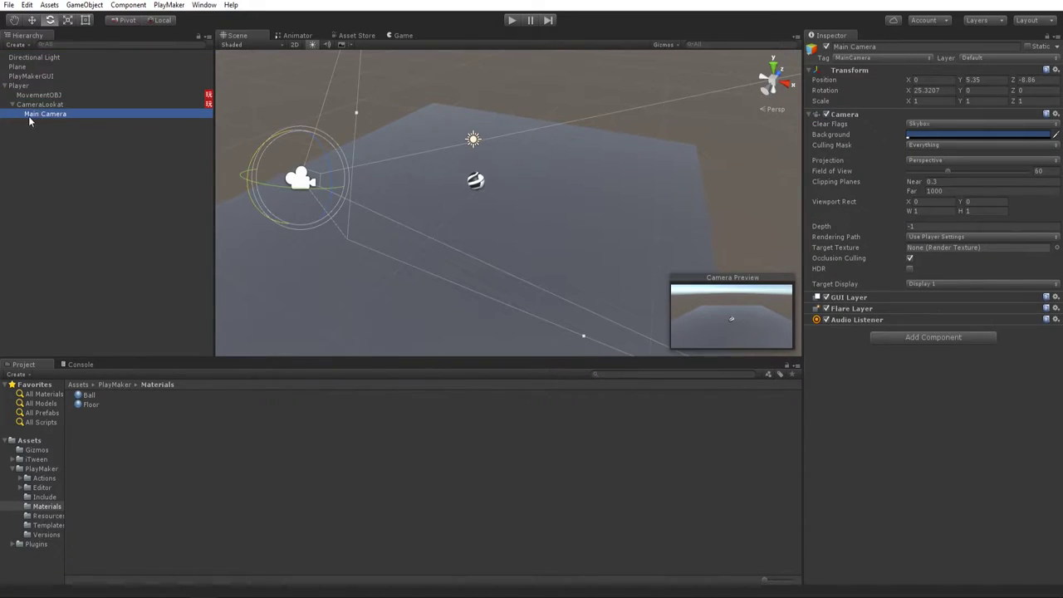
click(511, 20)
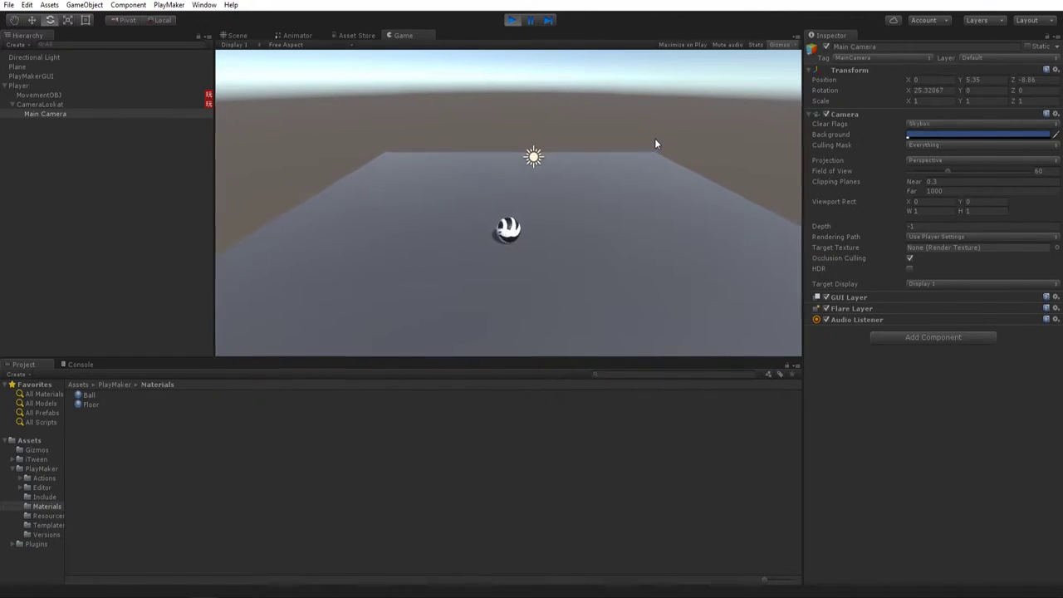
key(ctrl+p)
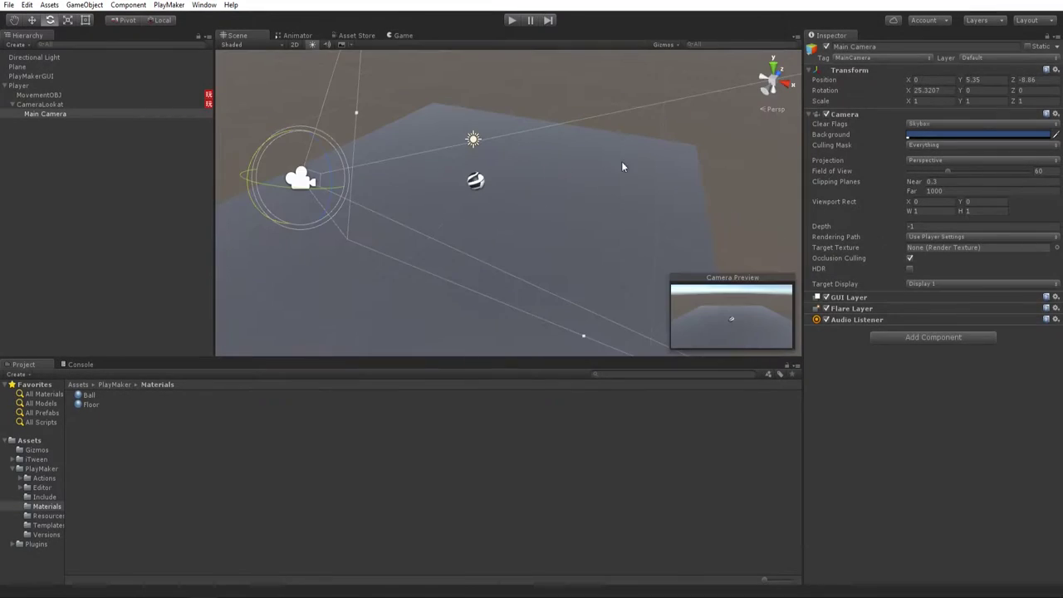
Deselect the camera and collapse the Player object's children in the hierarchy.
click(570, 76)
alt+drag(456, 204, 474, 155)
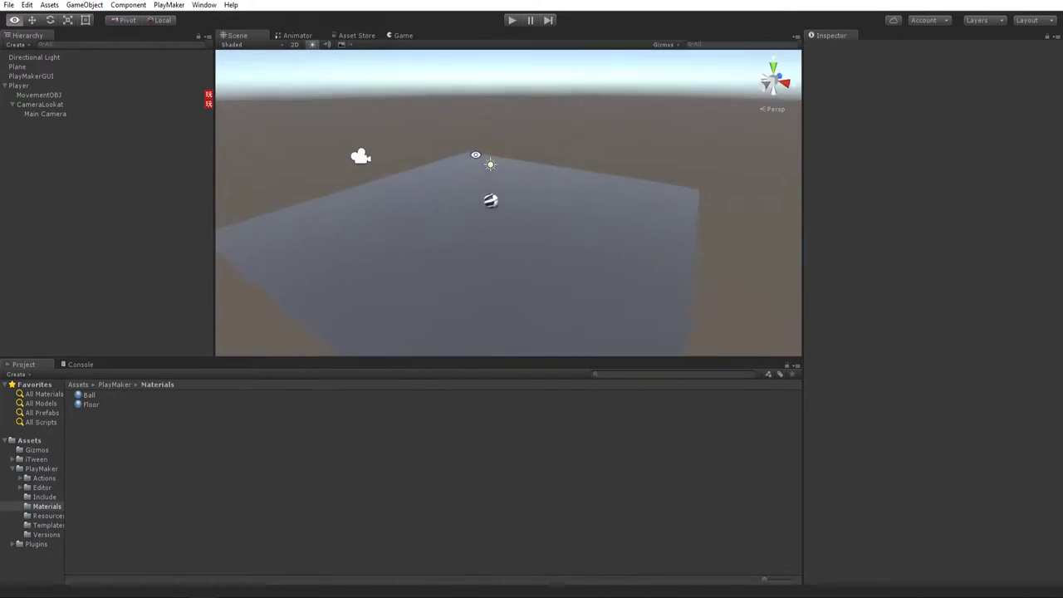
right_click(92, 222)
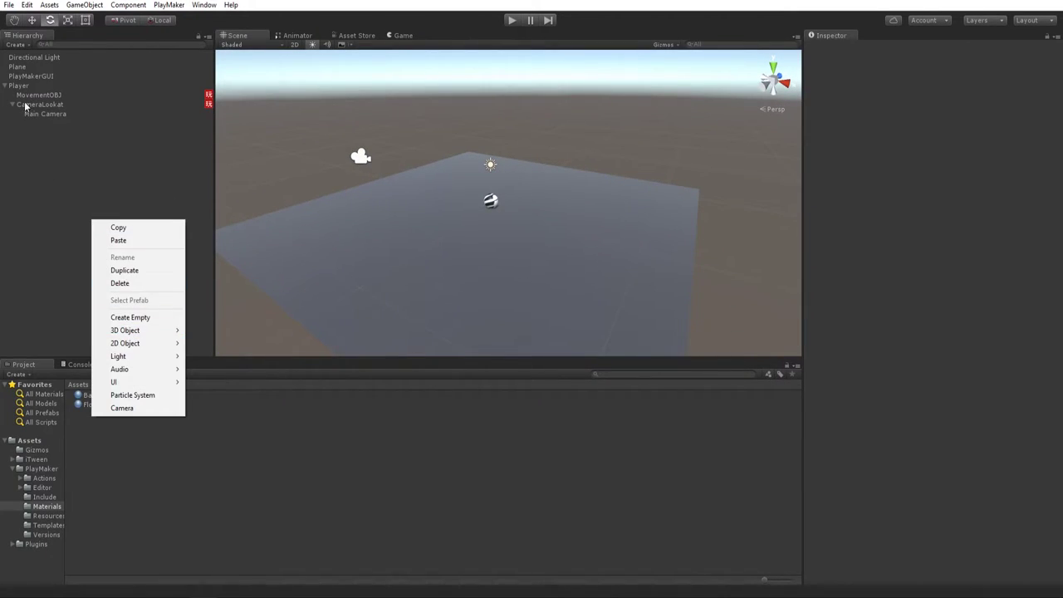
click(7, 85)
right_click(35, 142)
click(173, 256)
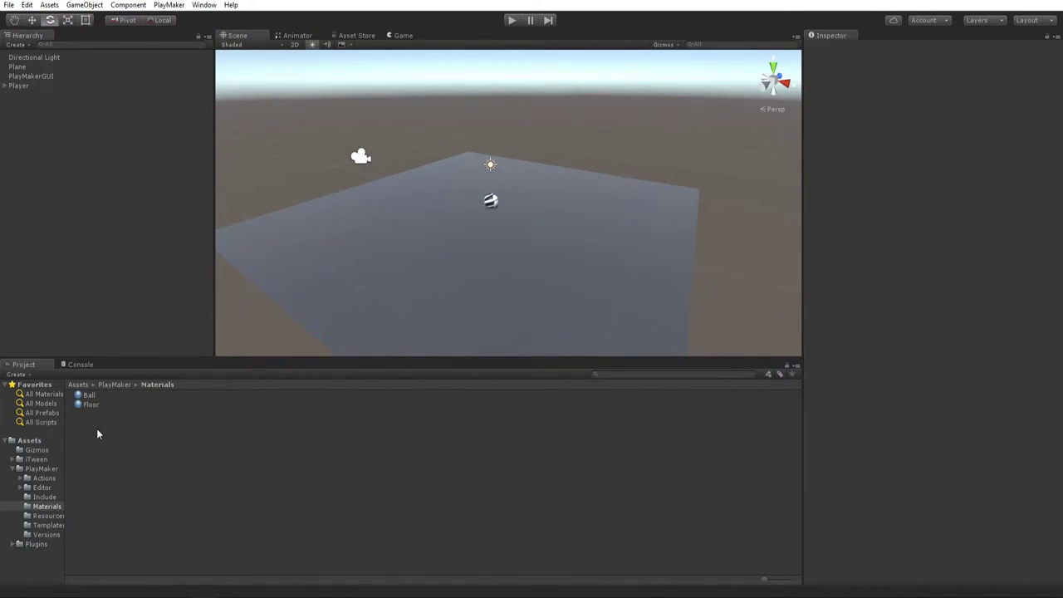
Create a folder named Prefabs inside the project's PlayMaker folder.
click(106, 385)
right_click(129, 501)
mouse_move(188, 287)
click(278, 281)
text(Prefabs)
key(Return)
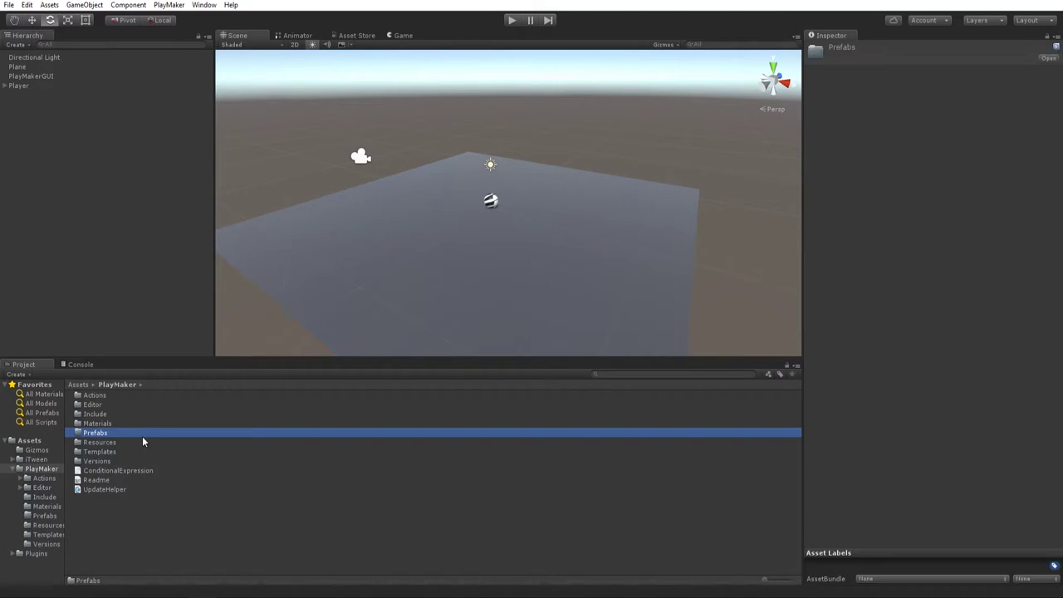
Save the Player object as a prefab in the Prefabs folder.
double_click(99, 434)
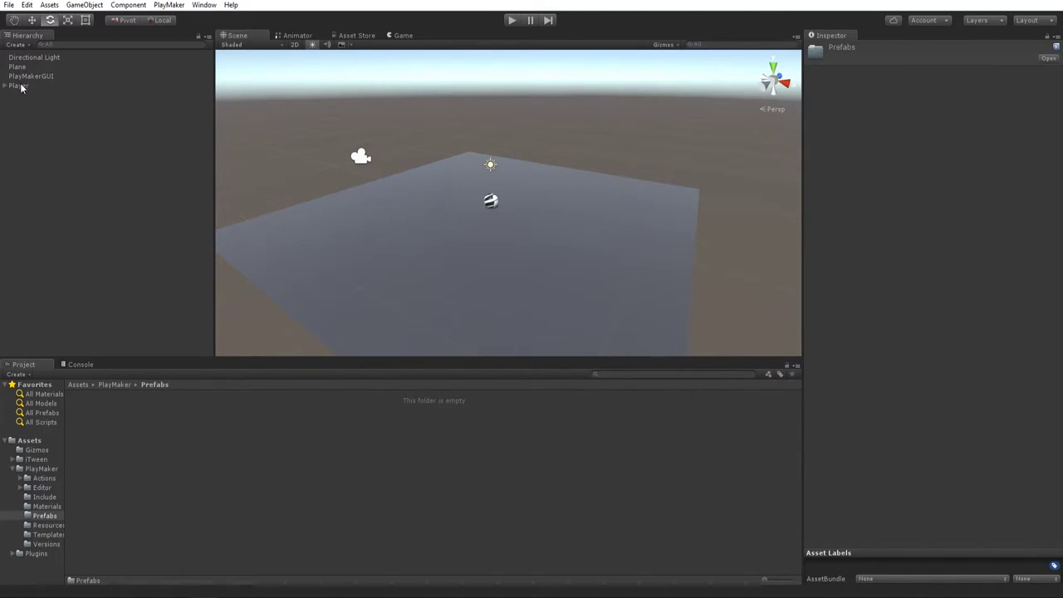
drag(19, 86, 189, 428)
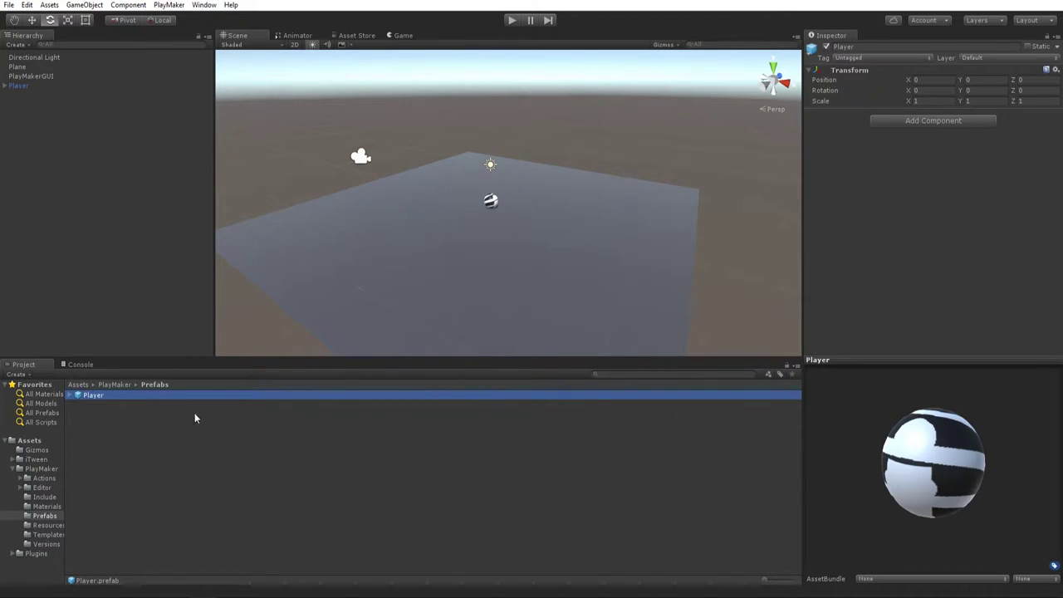
drag(878, 386, 881, 415)
click(473, 532)
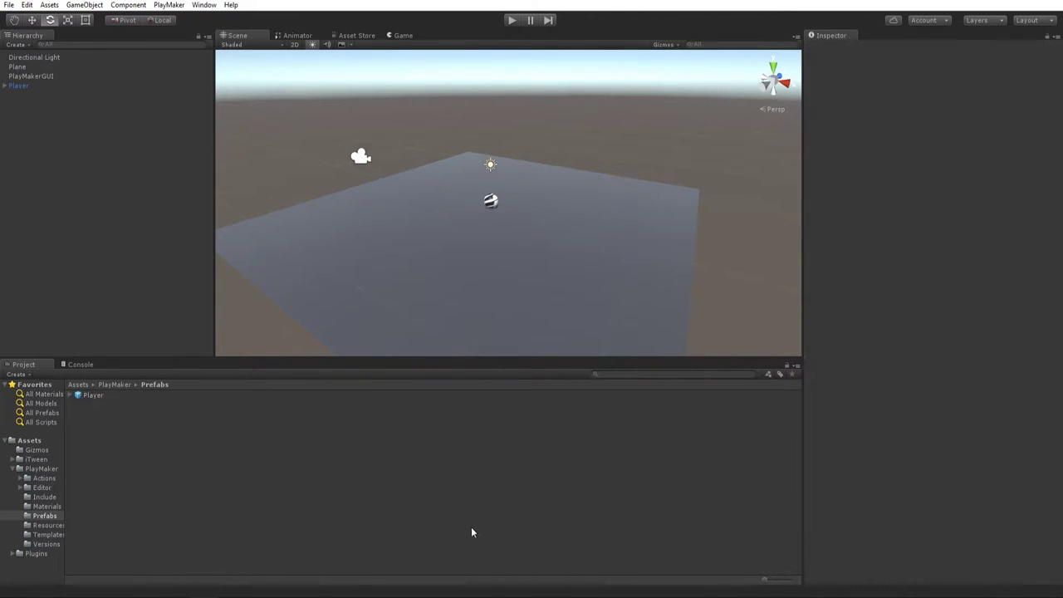
Return to the root Assets folder and add a 3D cube to the scene.
click(78, 384)
right_click(122, 126)
mouse_move(163, 237)
click(66, 233)
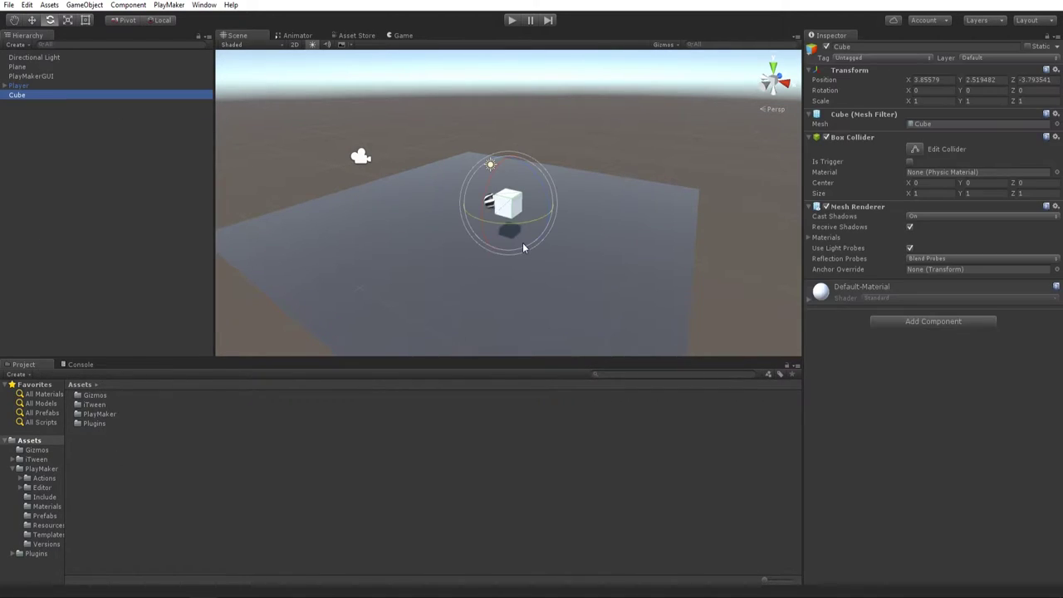
Lower the cube to Y 0.45 and reshape it into a wall about 24.8 long and 0.37 thick along one edge of the plane.
key(w)
drag(508, 159, 508, 197)
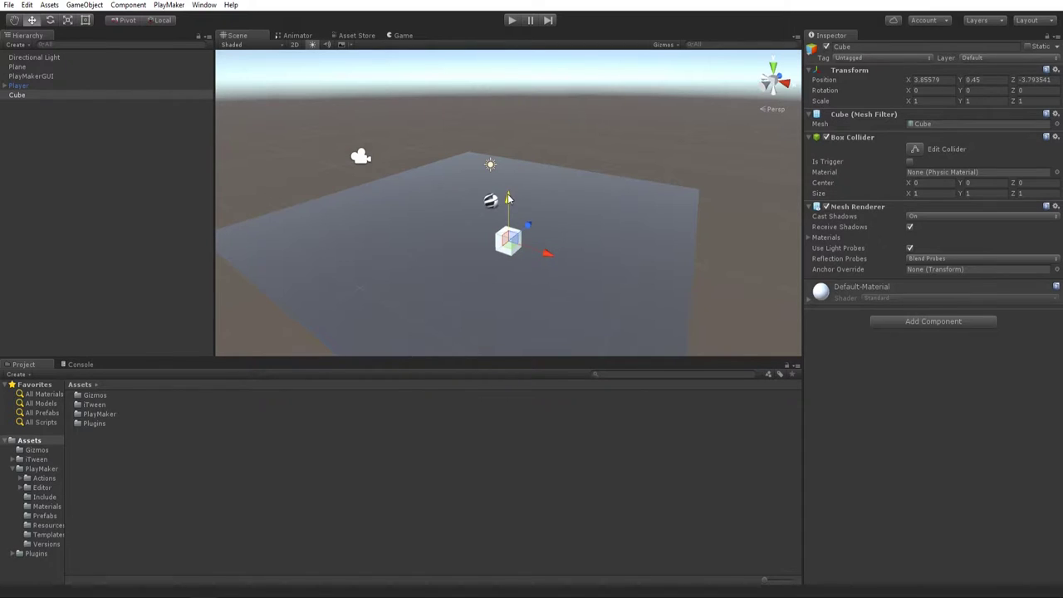
key(r)
drag(551, 255, 454, 156)
key(w)
key(r)
key(w)
key(r)
alt+drag(393, 224, 466, 322)
key(r)
key(w)
alt+drag(484, 219, 622, 258)
Duplicate the wall to the plane's opposite edge at about X 12.32 and shorten the copy to about 13 units, placed near Z 6.
key(ctrl+d)
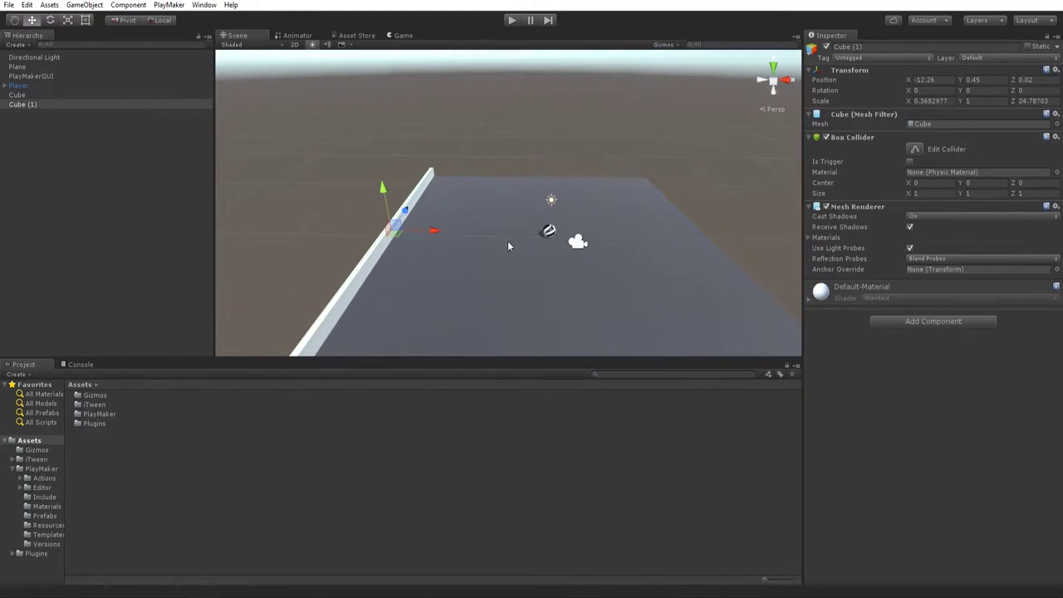
drag(421, 237, 738, 269)
key(r)
mouse_move(688, 213)
mouse_down()
mouse_move(712, 240)
mouse_move(671, 210)
mouse_up()
key(w)
scroll(669, 210, down, 3)
middle_drag(635, 226, 499, 127)
Duplicate the shortened wall, shrink the copy to about 4.9 units and place it near Z -10, leaving a gap between both pieces.
alt+drag(592, 247, 713, 289)
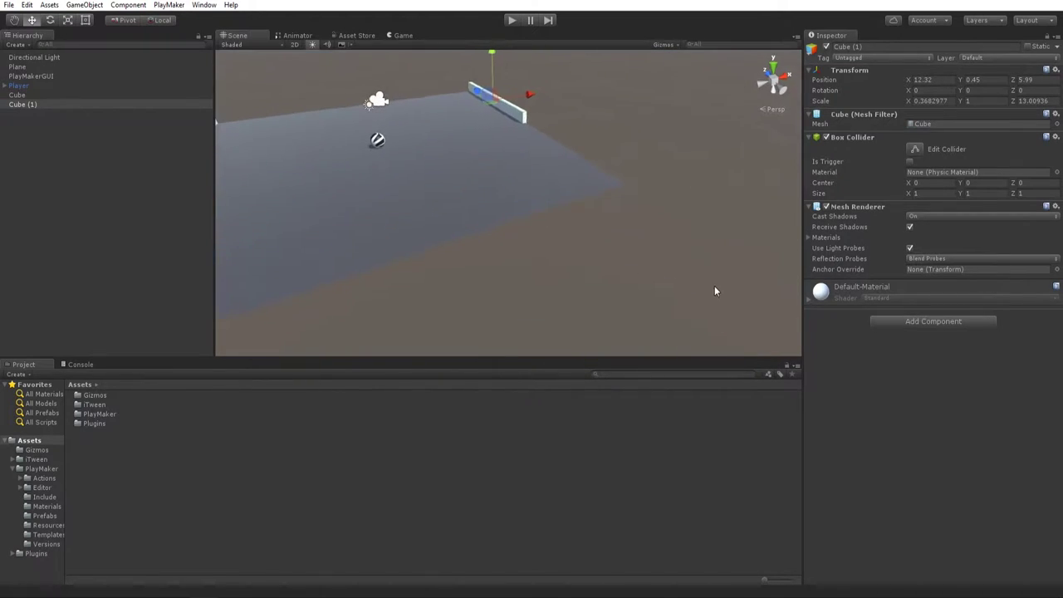
key(ctrl+d)
drag(477, 93, 567, 147)
key(w)
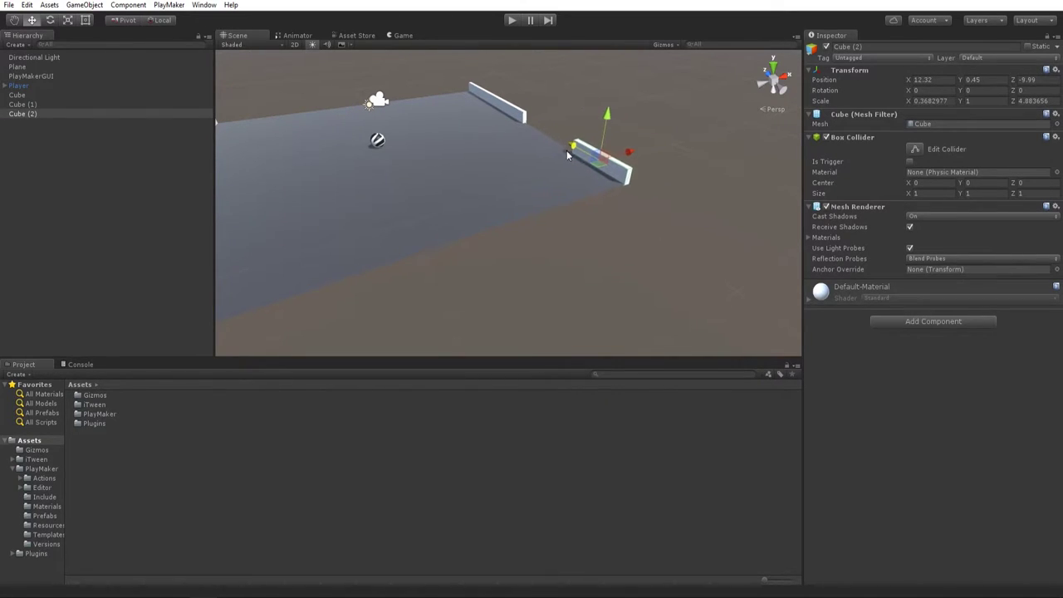
click(617, 208)
Duplicate the full-length wall, rotate the copy 90 degrees around Y and place it along the adjoining edge at about Z 12.32.
alt+drag(617, 208, 533, 245)
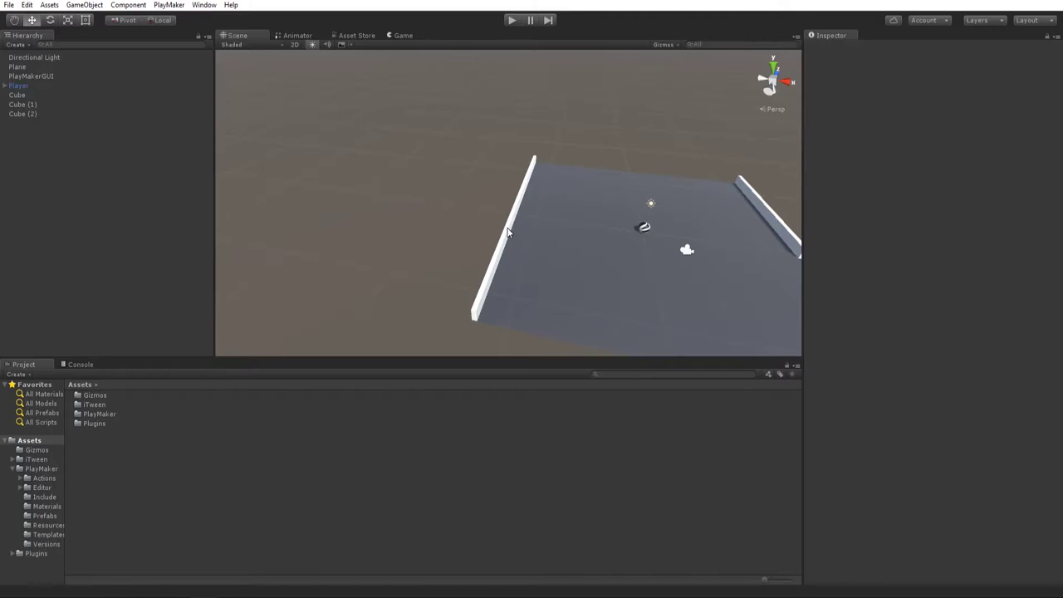
click(510, 231)
key(ctrl+d)
drag(519, 175, 580, 188)
key(e)
text(90)
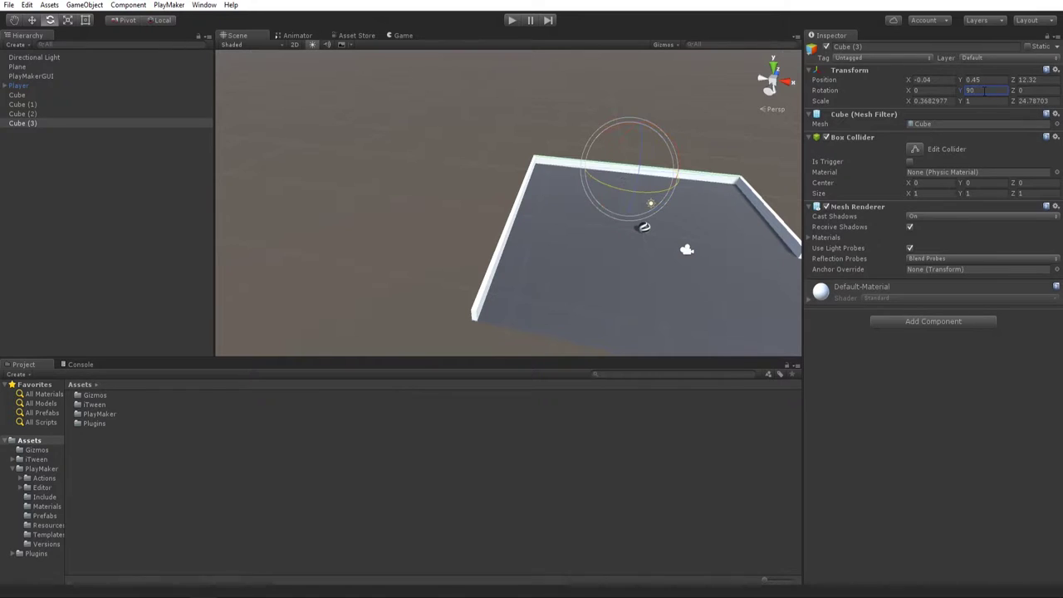
click(733, 130)
Duplicate the rotated wall and move the copy to the opposite edge of the plane at about Z -12.19.
alt+drag(733, 129, 444, 89)
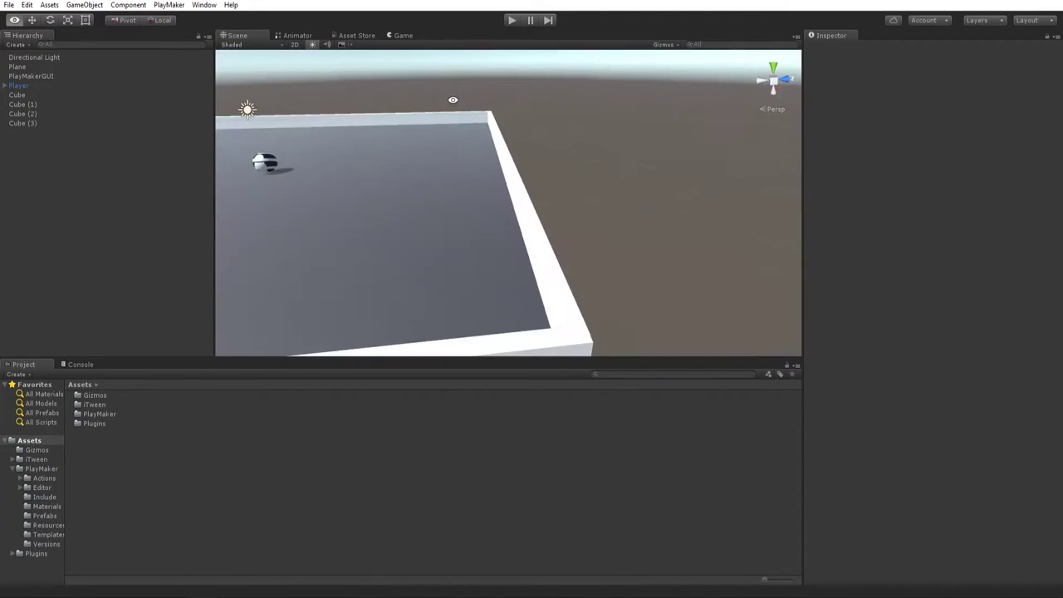
click(521, 208)
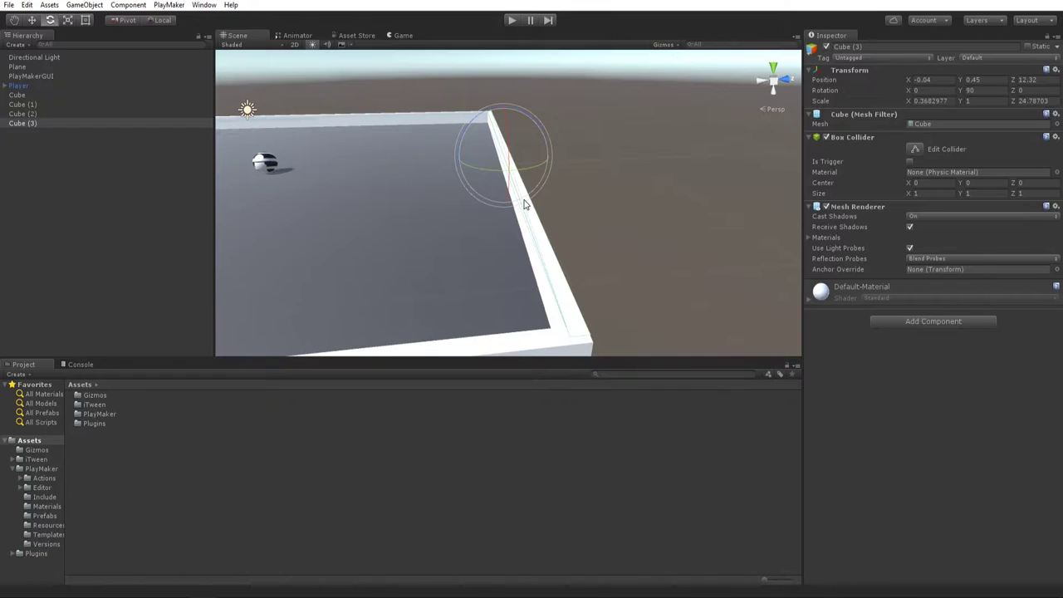
scroll(461, 231, down, 3)
key(ctrl+d)
middle_drag(486, 234, 705, 234)
key(w)
drag(703, 178, 399, 227)
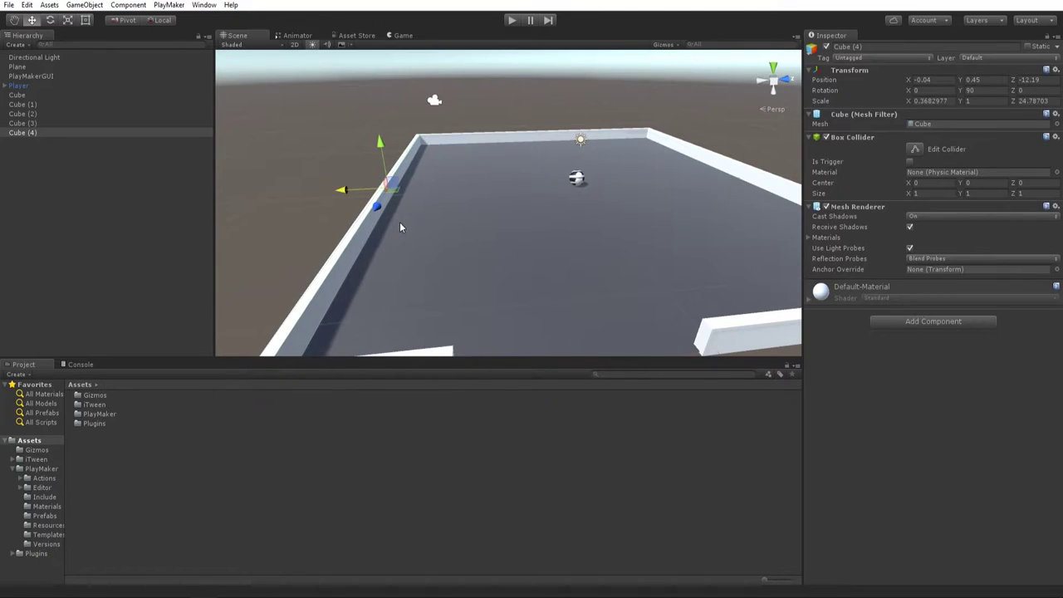
click(292, 256)
Play-test the ball against the new walls and stop the game.
alt+drag(291, 256, 519, 374)
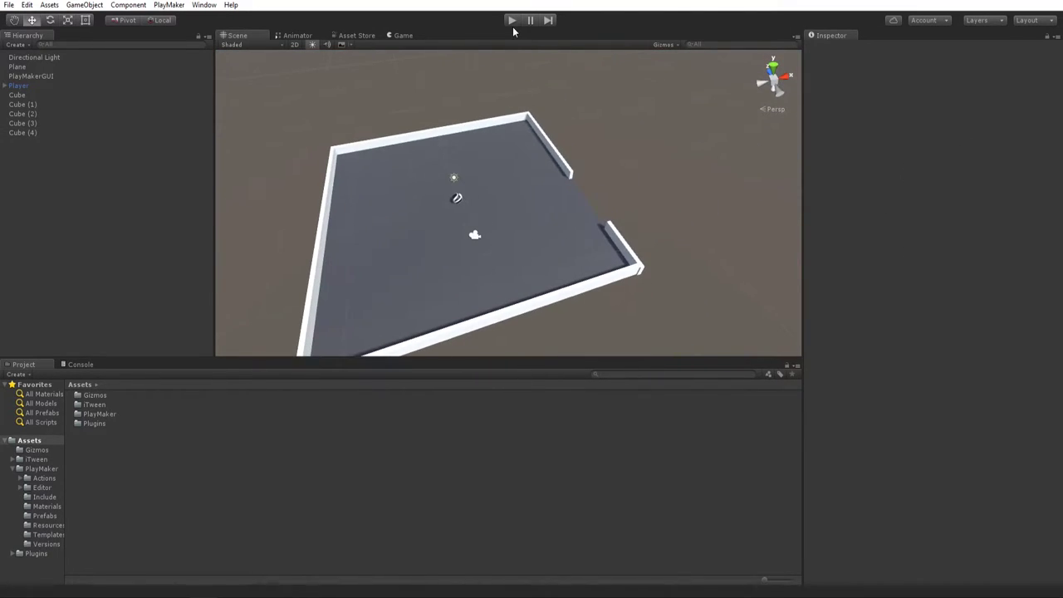
click(512, 23)
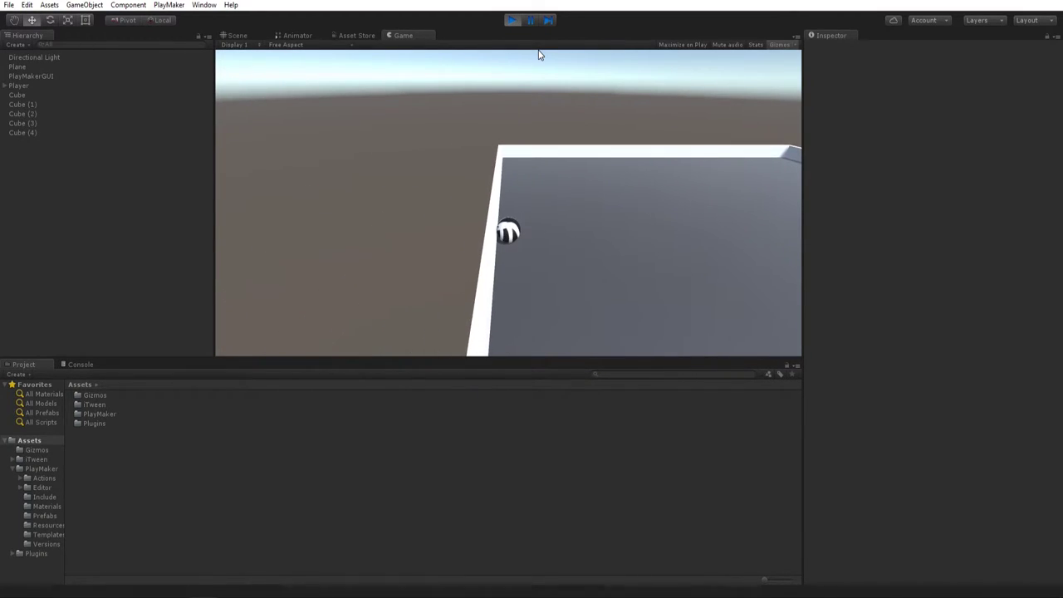
key(ctrl+p)
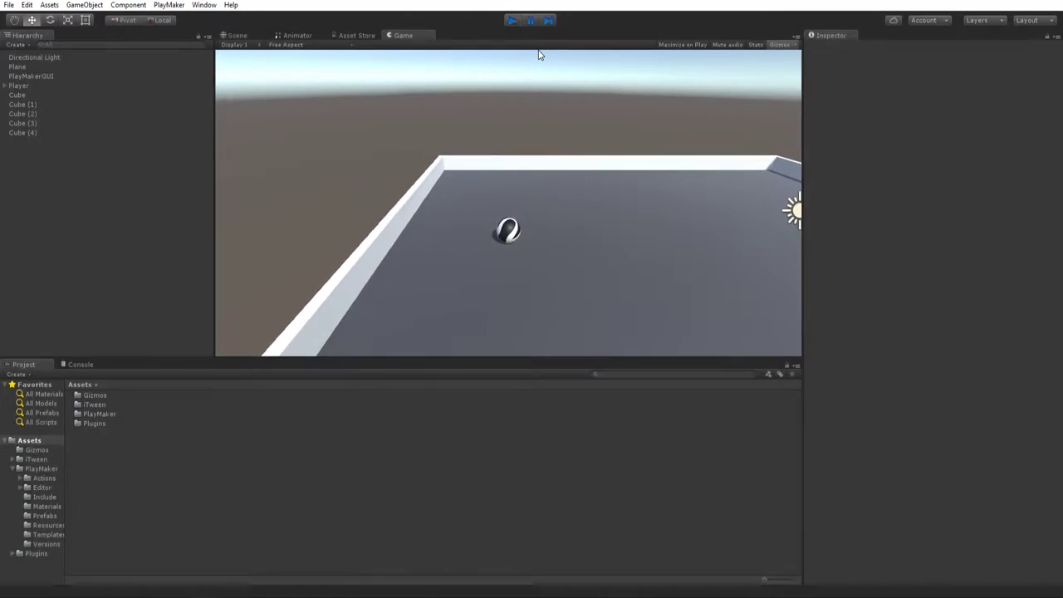
In MovementOBJ's Movement FSM, enable instance editing, set the Get Axis Vector multiplier to 10 and close the PlayMaker editor.
click(18, 86)
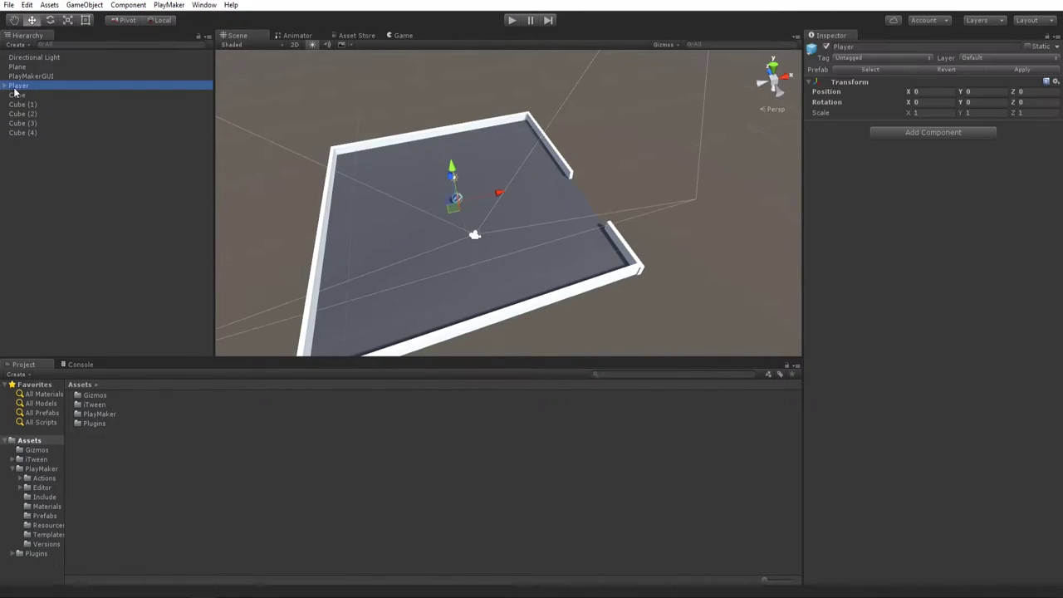
click(5, 87)
click(36, 95)
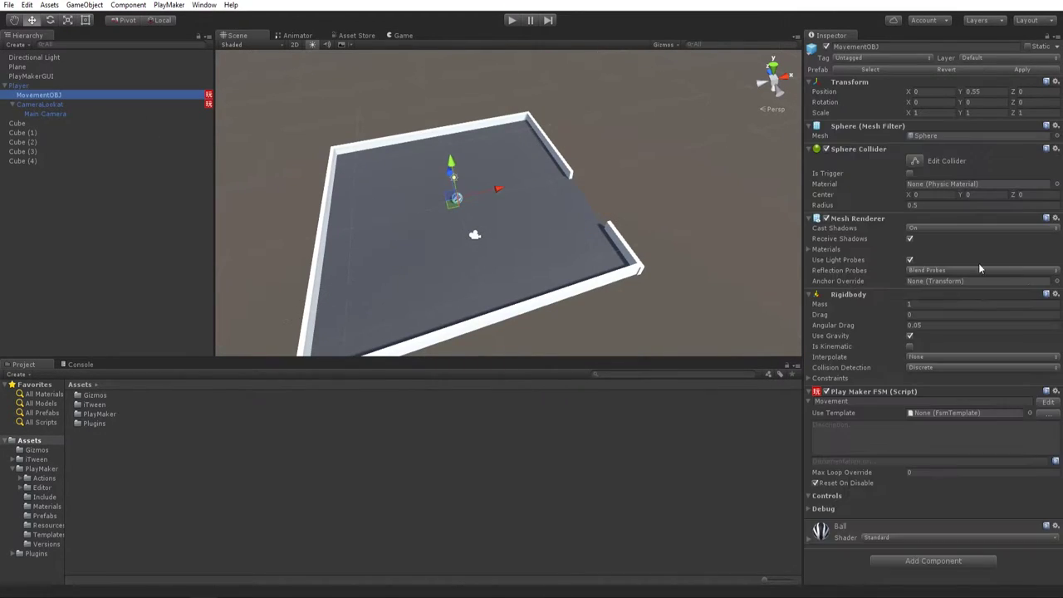
click(1049, 403)
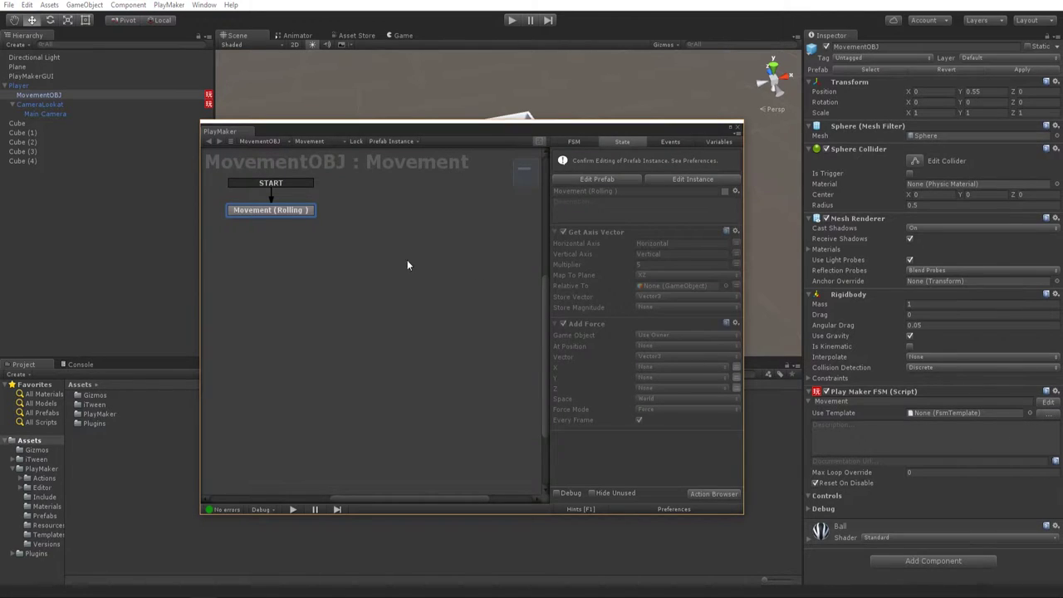
click(722, 178)
click(669, 252)
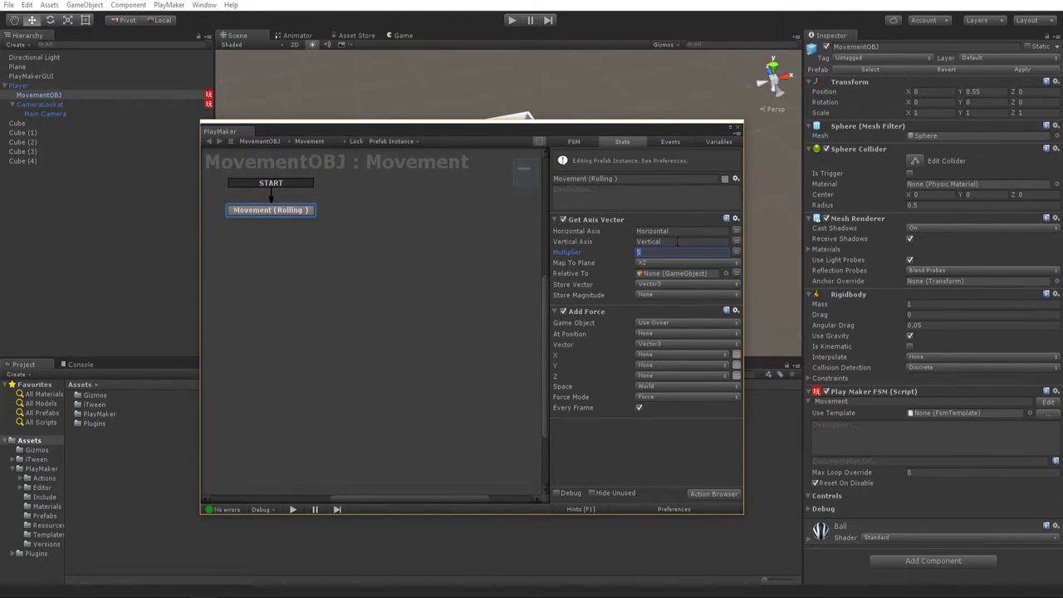
text(10)
drag(633, 131, 1061, 144)
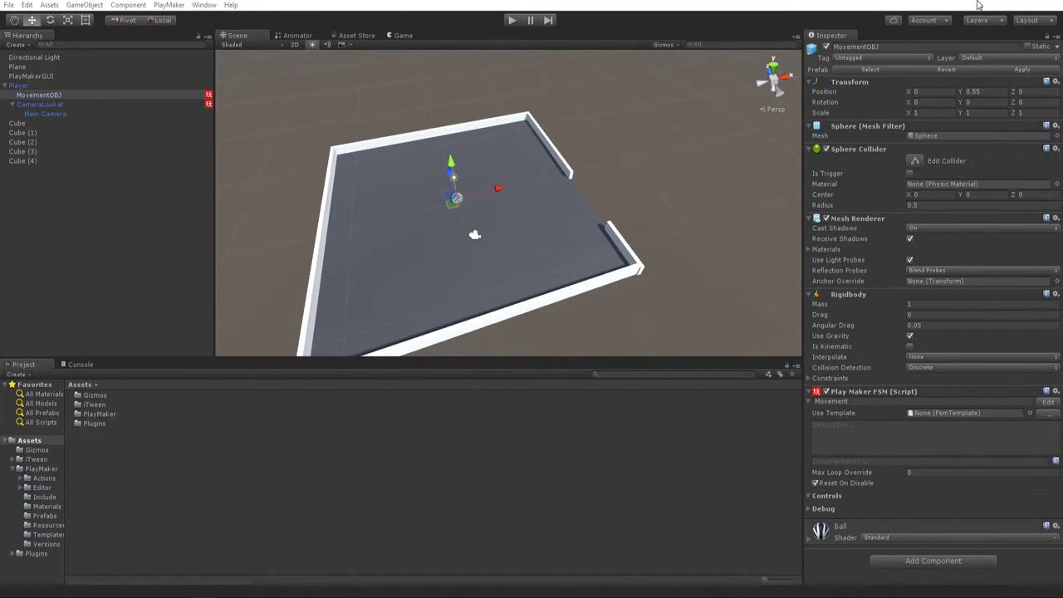
Play-test the faster ball by rolling it in all directions around the walled floor, and stop the game.
click(515, 23)
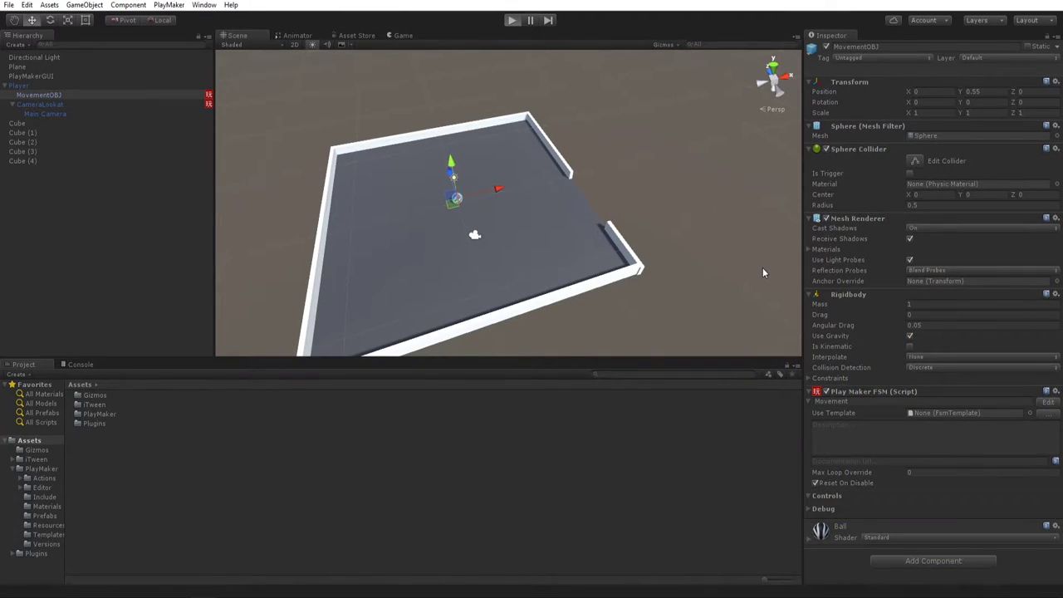
key(s)
key(a)
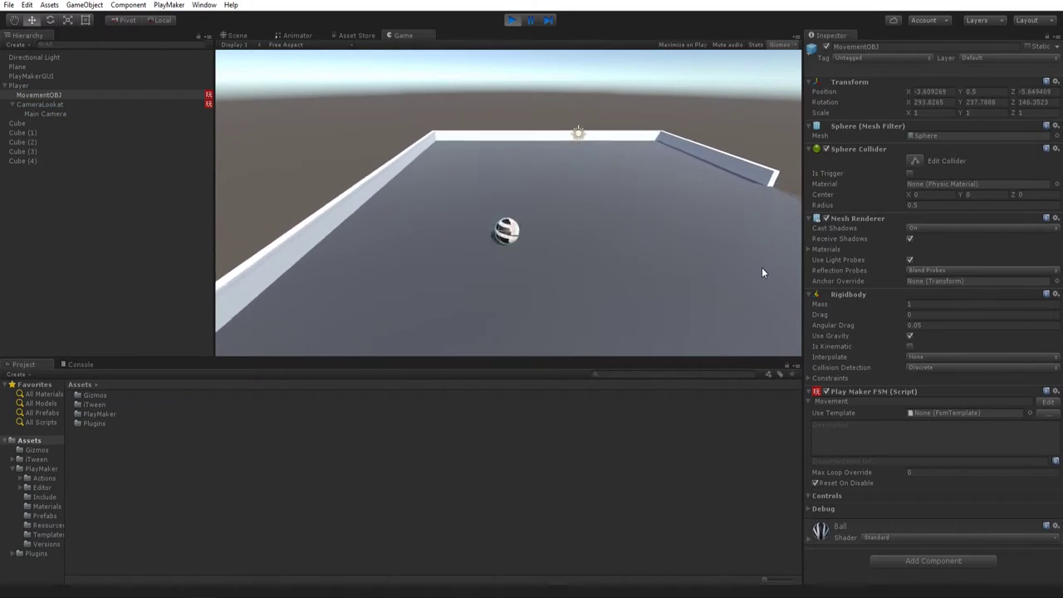
key(w)
key(d)
key(w)
key(d)
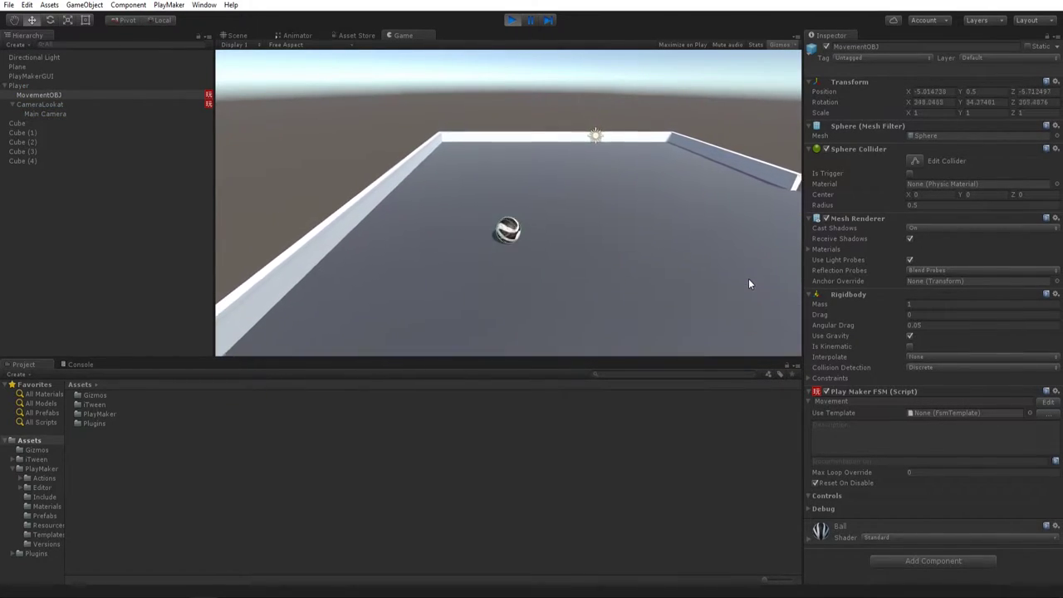
key(s)
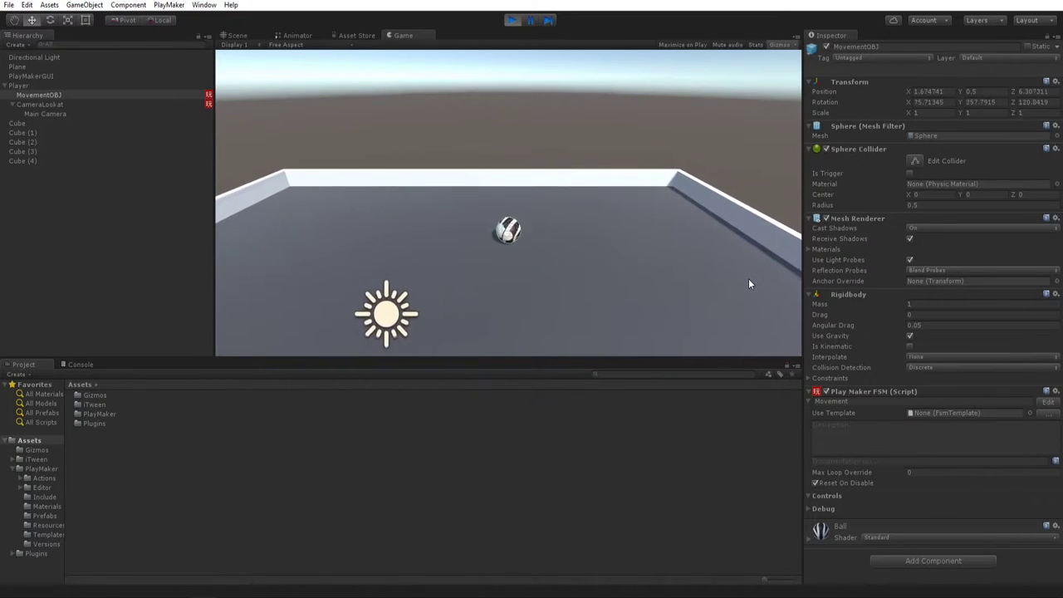
key(a)
key(w)
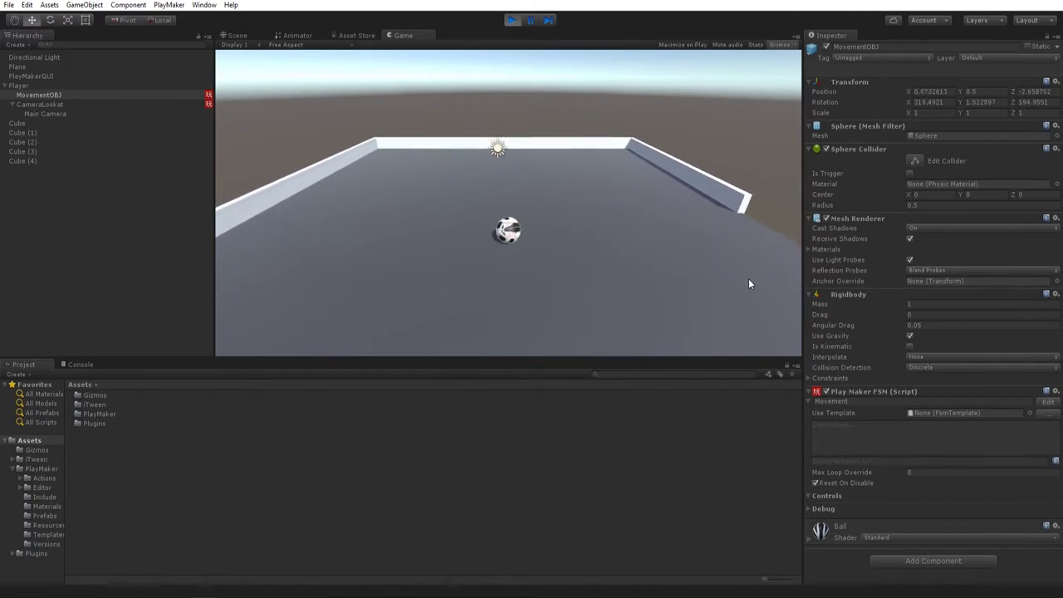
key(a)
key(w)
key(d)
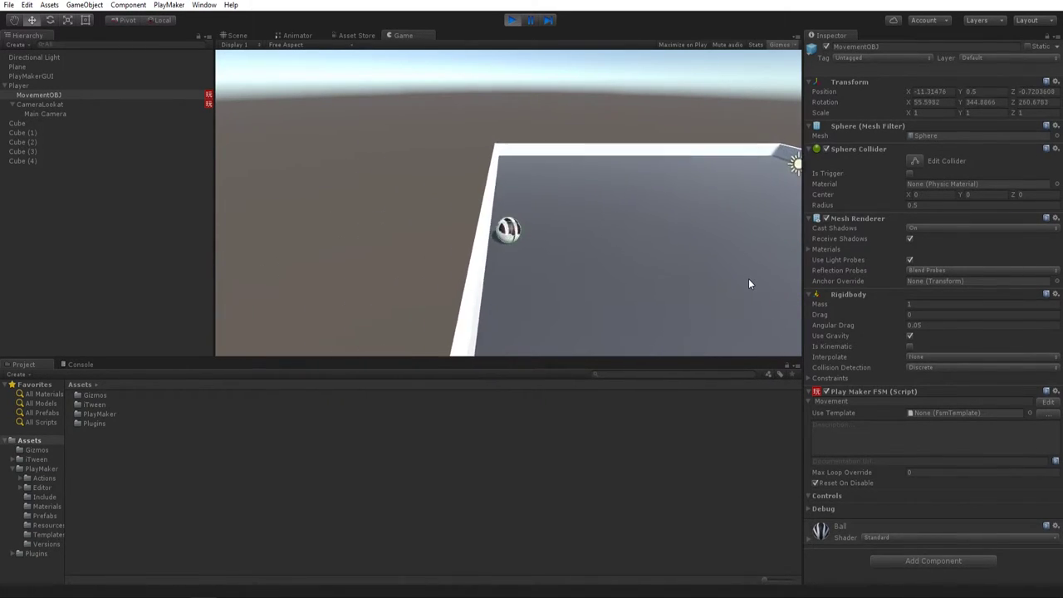
key(s)
key(a)
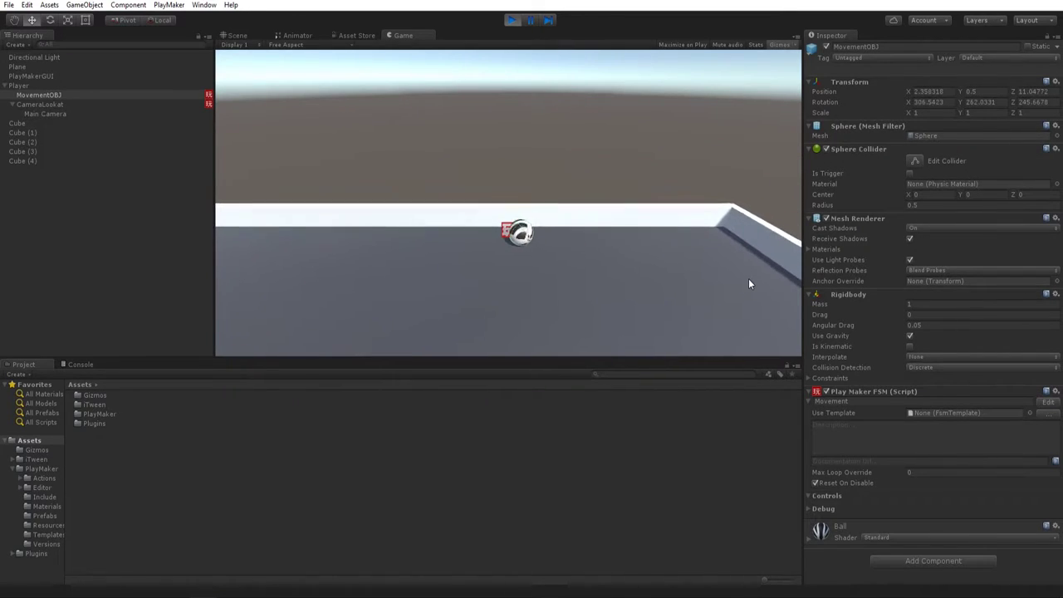
key(Left)
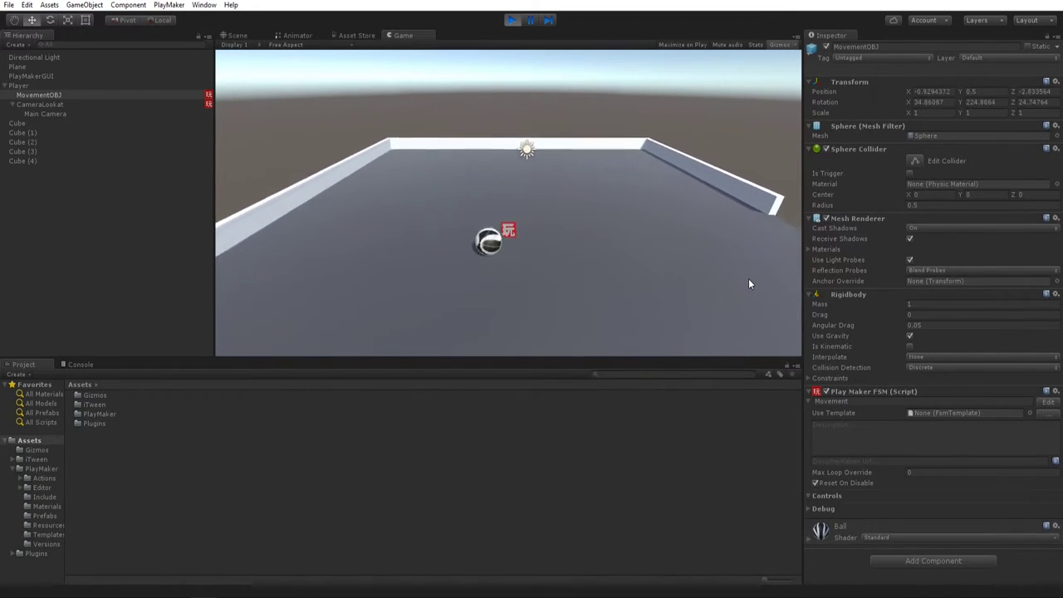
key(ctrl+p)
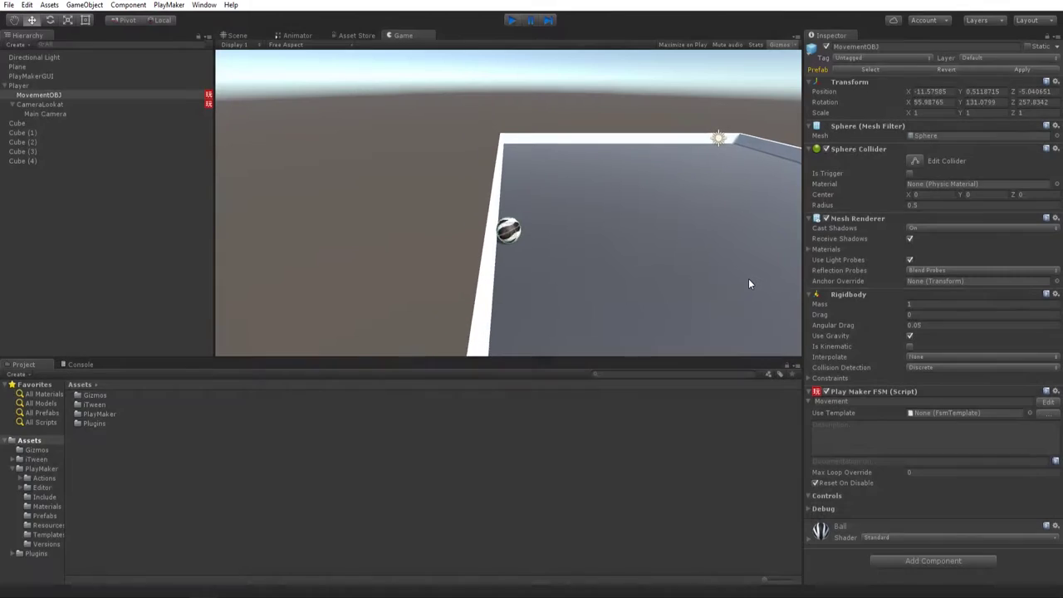
In CameraLookat's FSM instance, set the Move Towards max speed to 30, and play-test how the camera follows the ball.
click(42, 104)
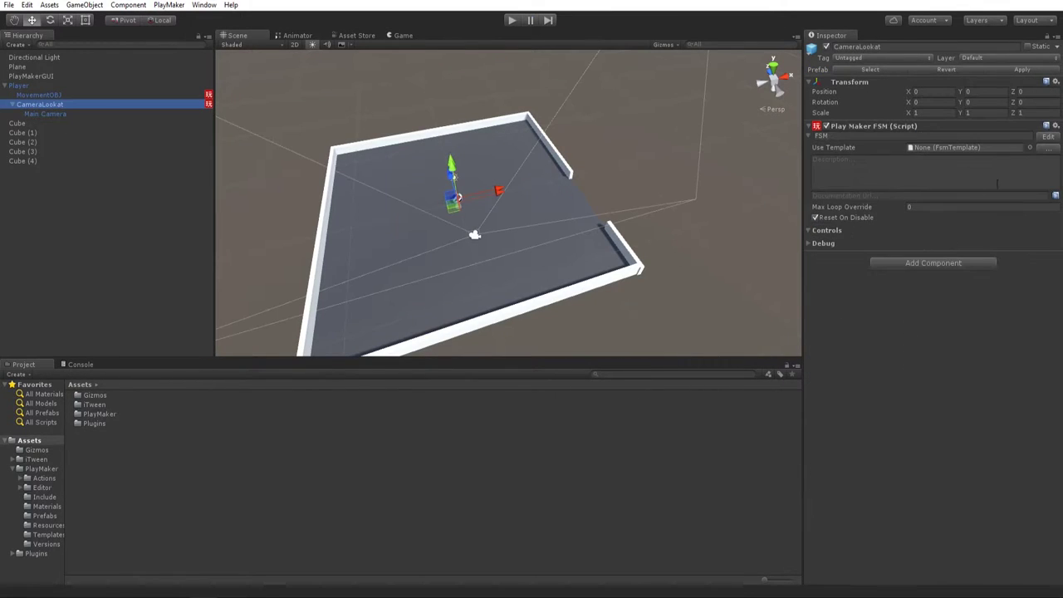
click(1047, 137)
drag(789, 121, 159, 156)
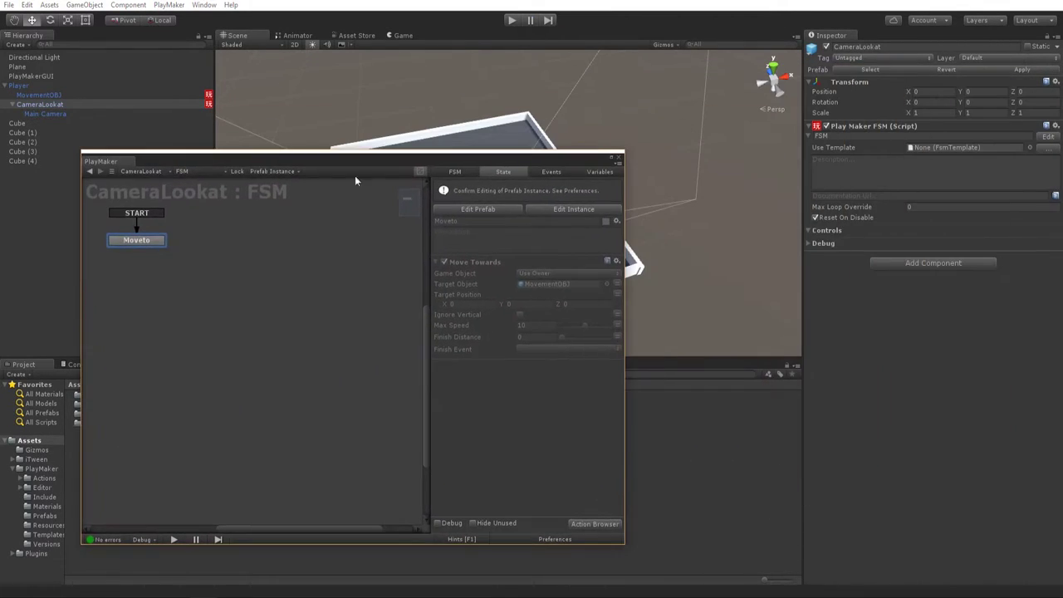
click(574, 209)
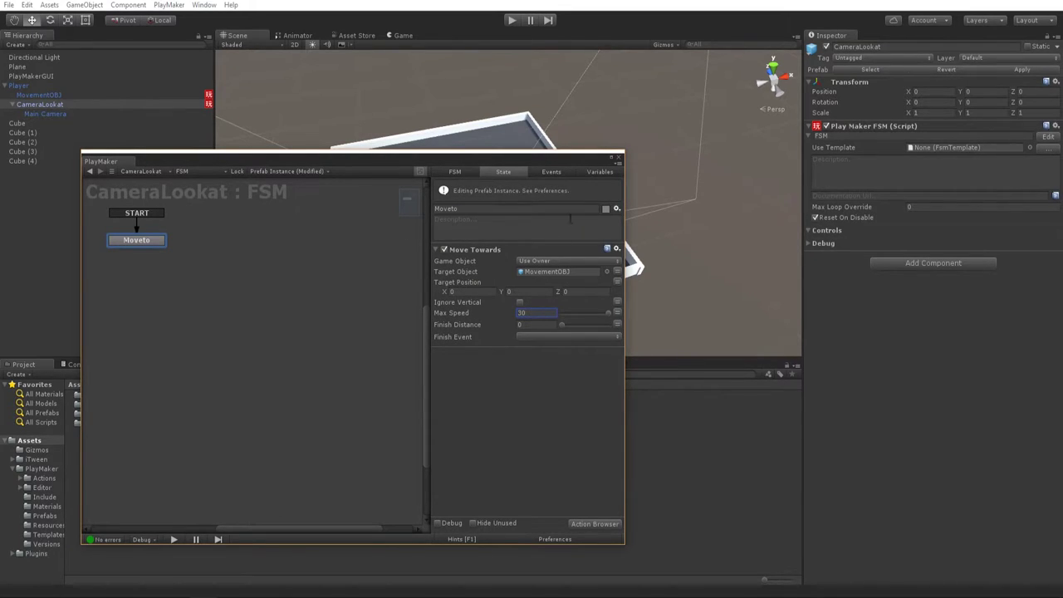
click(616, 157)
click(512, 21)
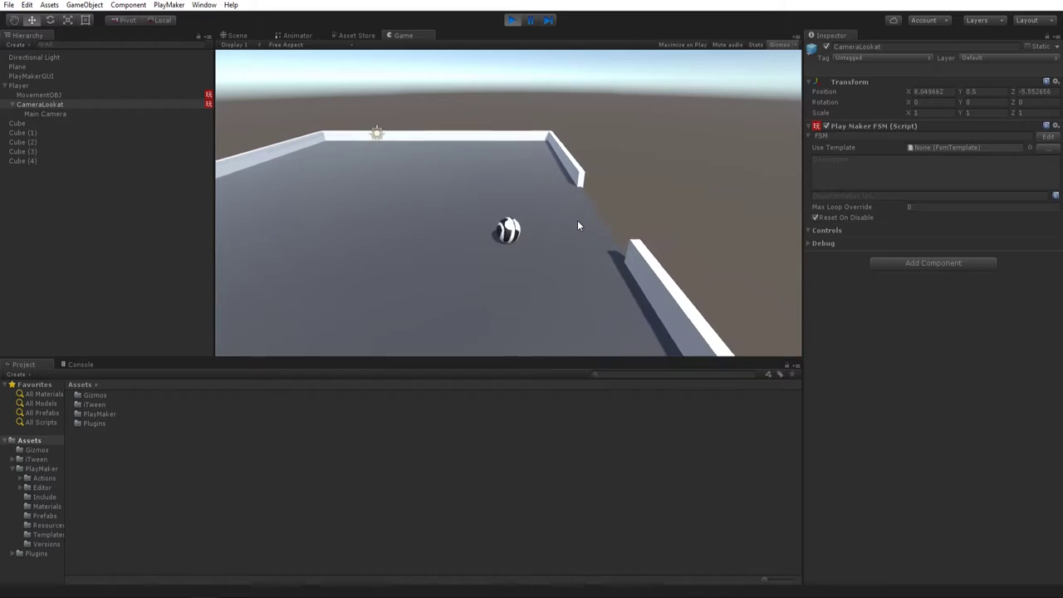
click(514, 20)
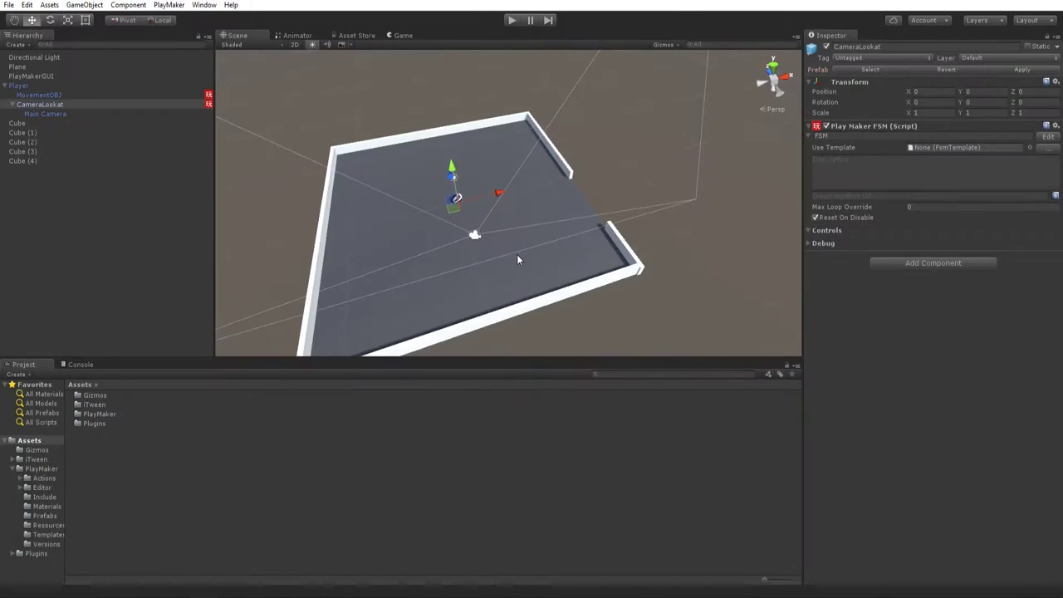
Inspect the physic material settings on MovementOBJ's Sphere Collider and the floor plane's Mesh Collider.
click(532, 201)
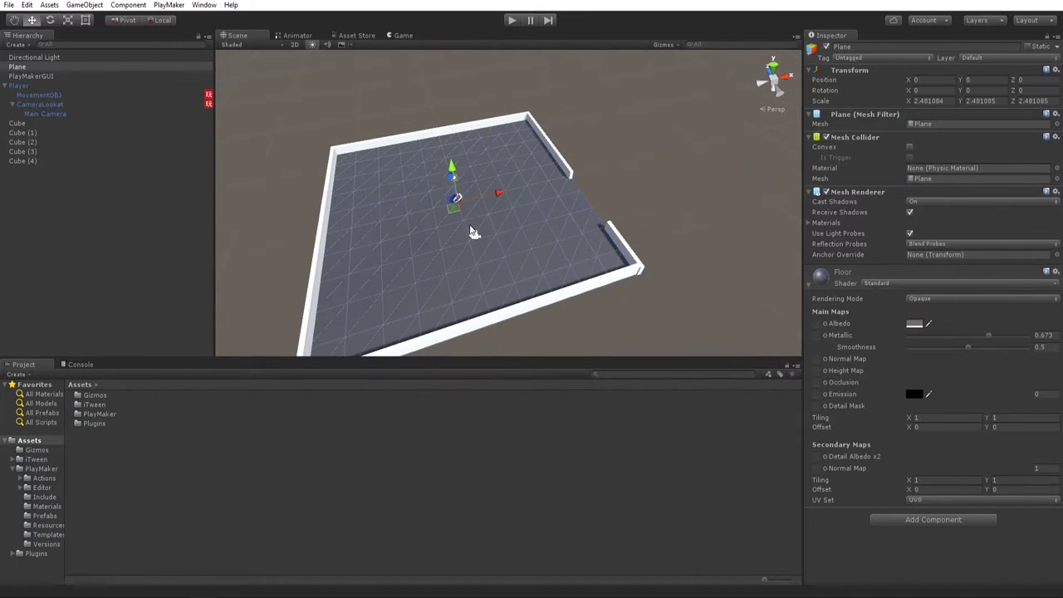
scroll(473, 232, up, 5)
click(722, 151)
click(431, 196)
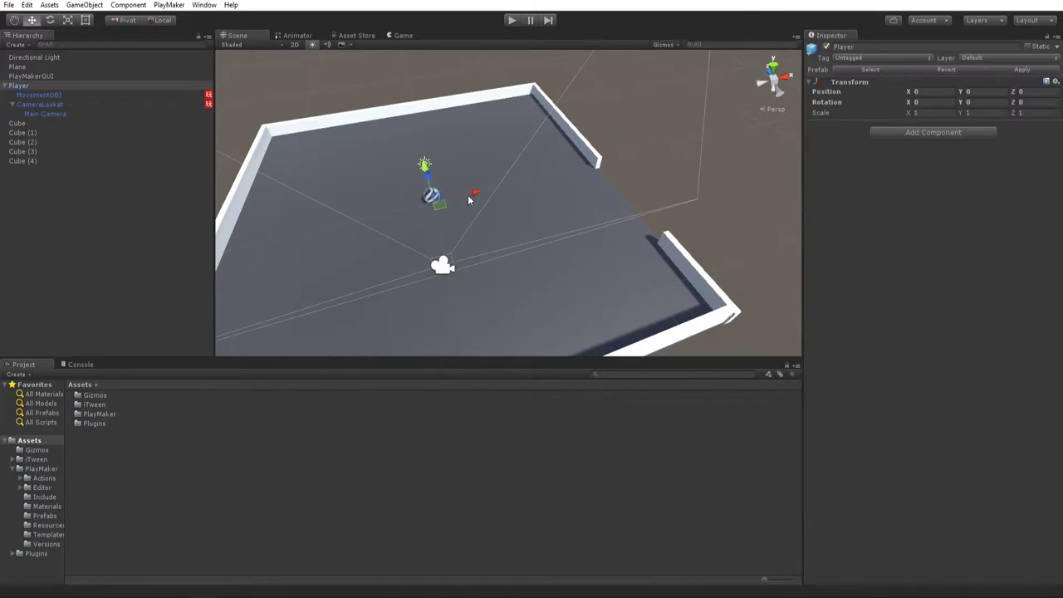
click(429, 196)
click(431, 197)
click(430, 198)
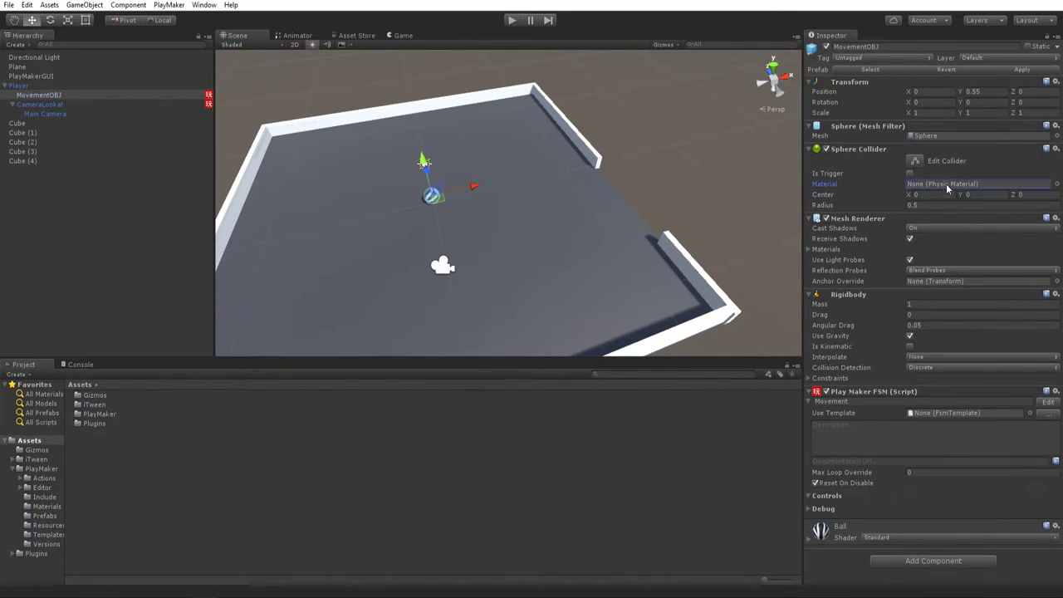
click(523, 286)
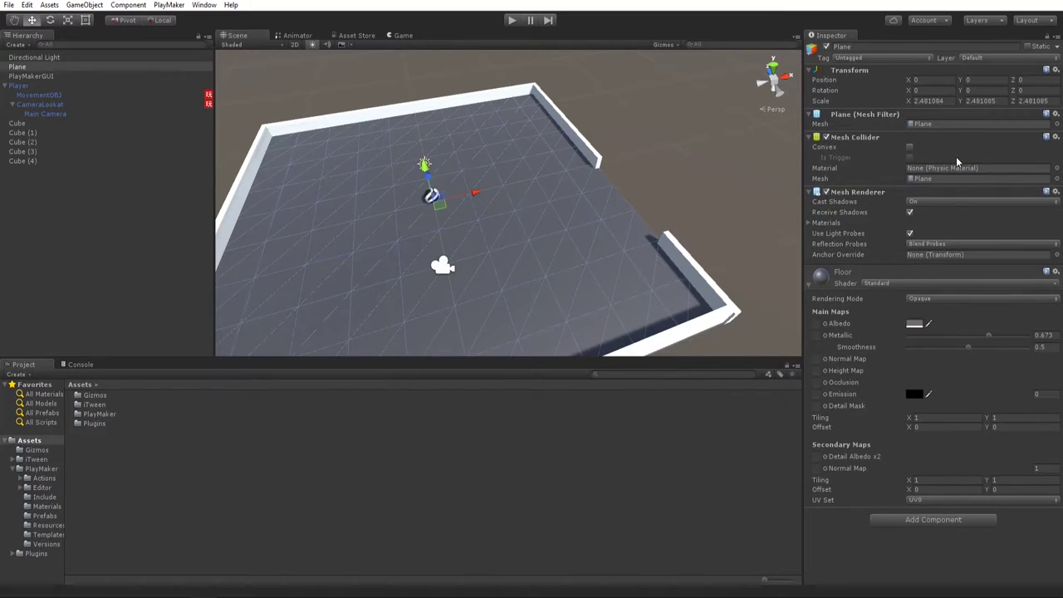
Create a physic material named "Grippy Floor" in the Assets folder.
right_click(100, 450)
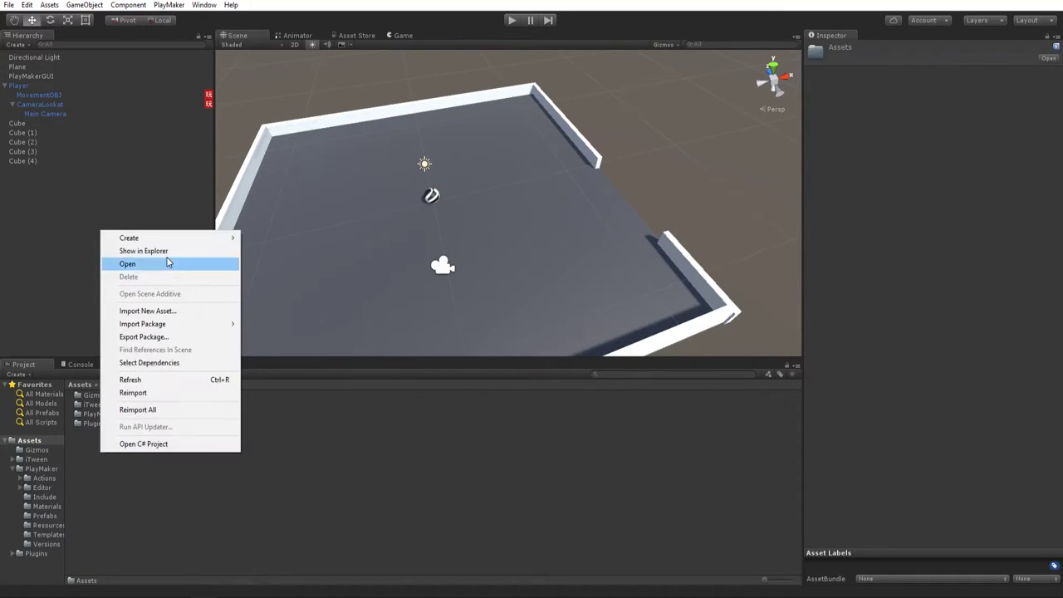
mouse_move(164, 244)
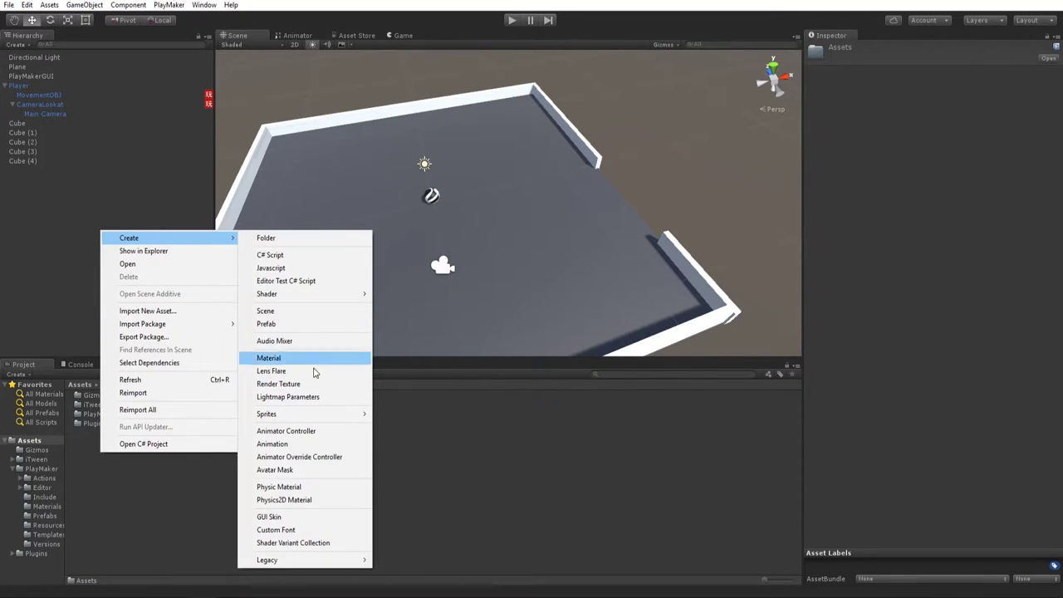
click(278, 487)
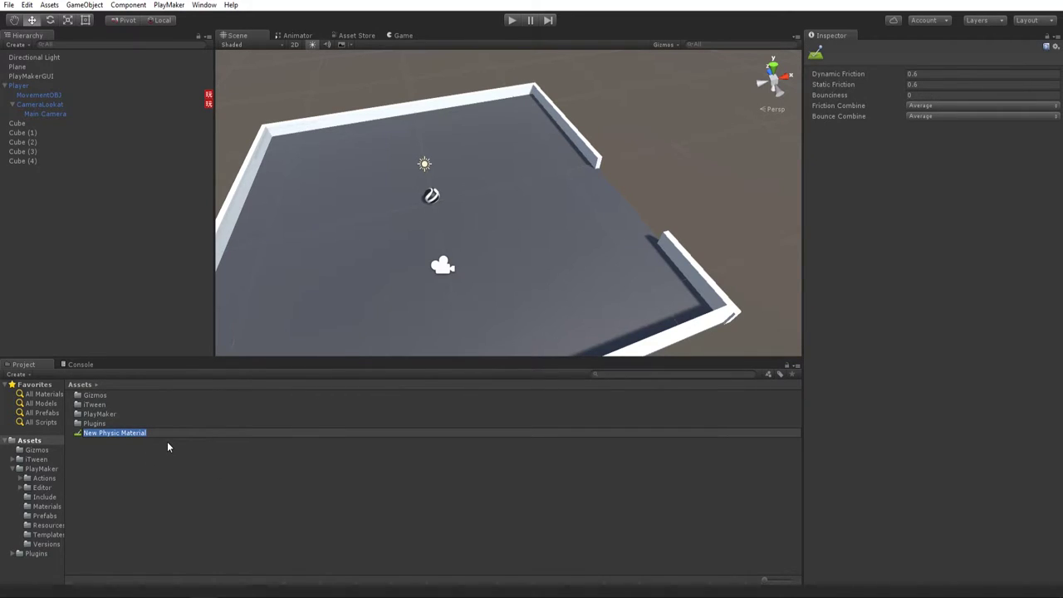
text(Grippy Floor)
key(Return)
Assign the Grippy Floor physic material to the floor plane's Mesh Collider, and display the material's settings.
click(236, 322)
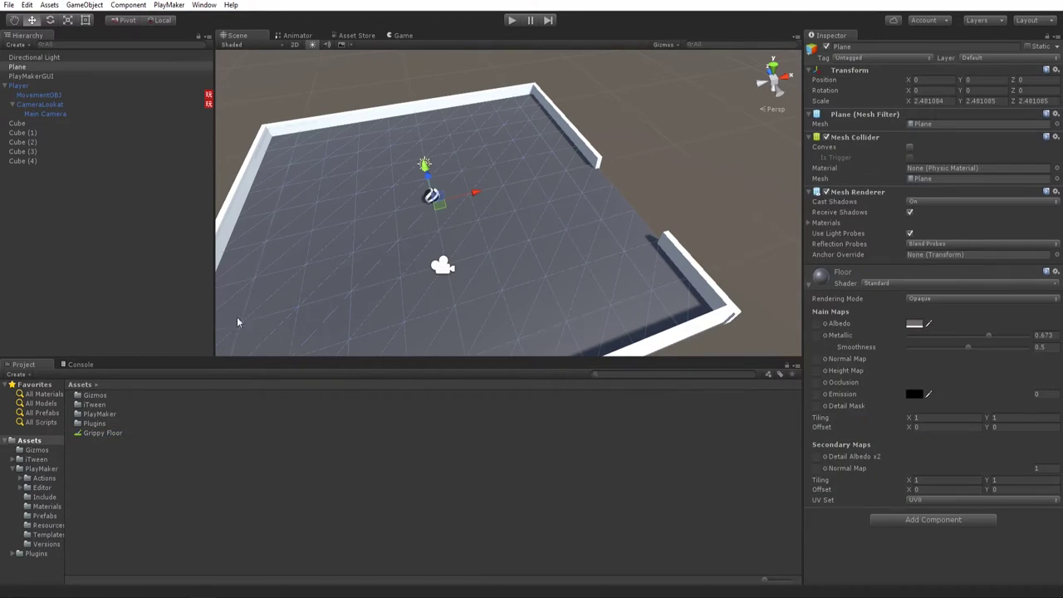
click(88, 434)
drag(580, 502, 959, 180)
click(109, 433)
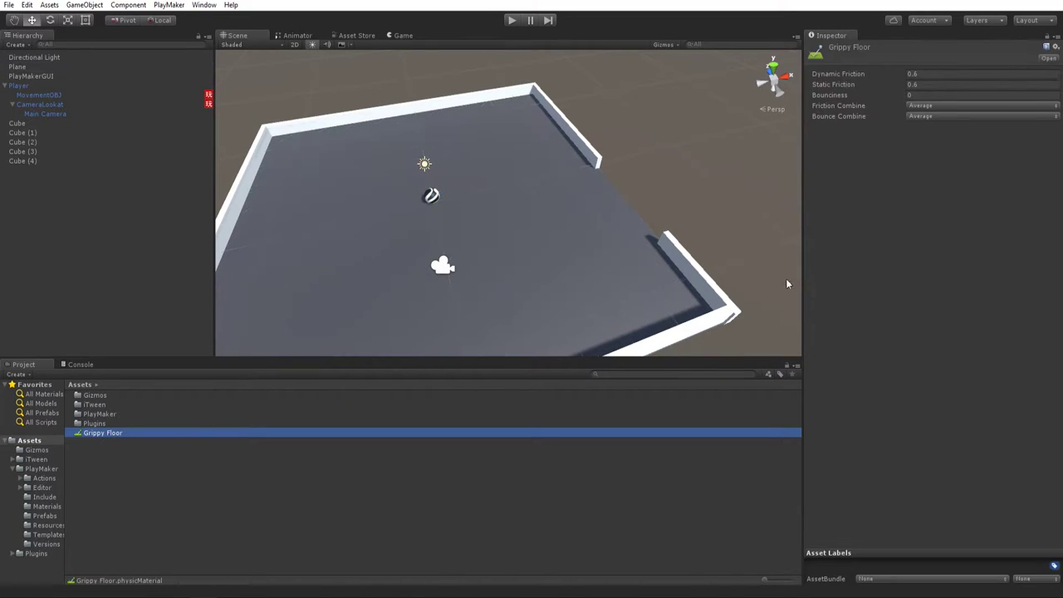
Play-test the ball on the Grippy Floor surface by rolling it in all directions.
click(513, 22)
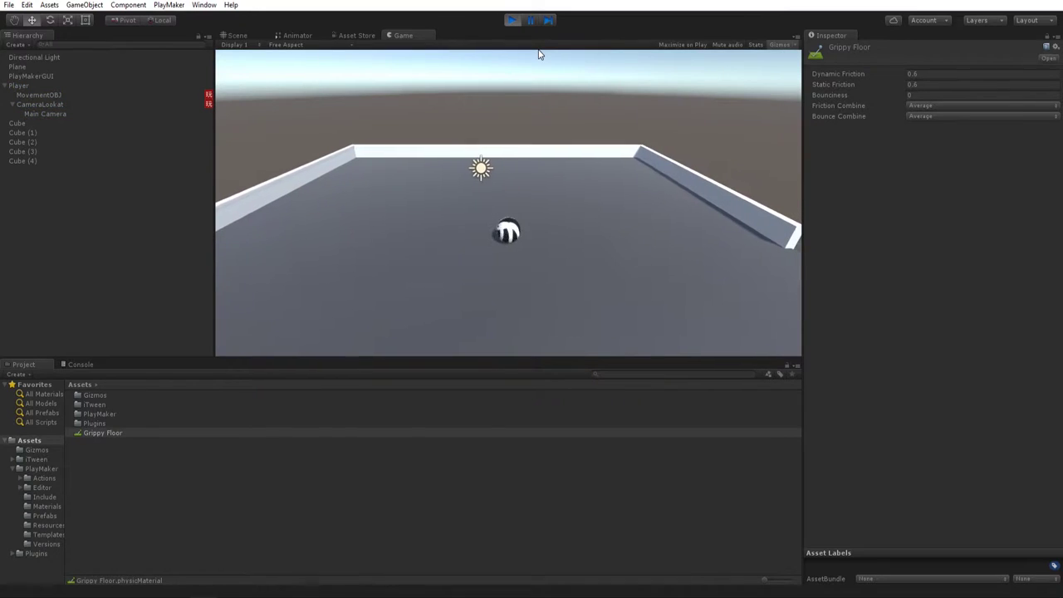
key(s)
key(a)
key(w)
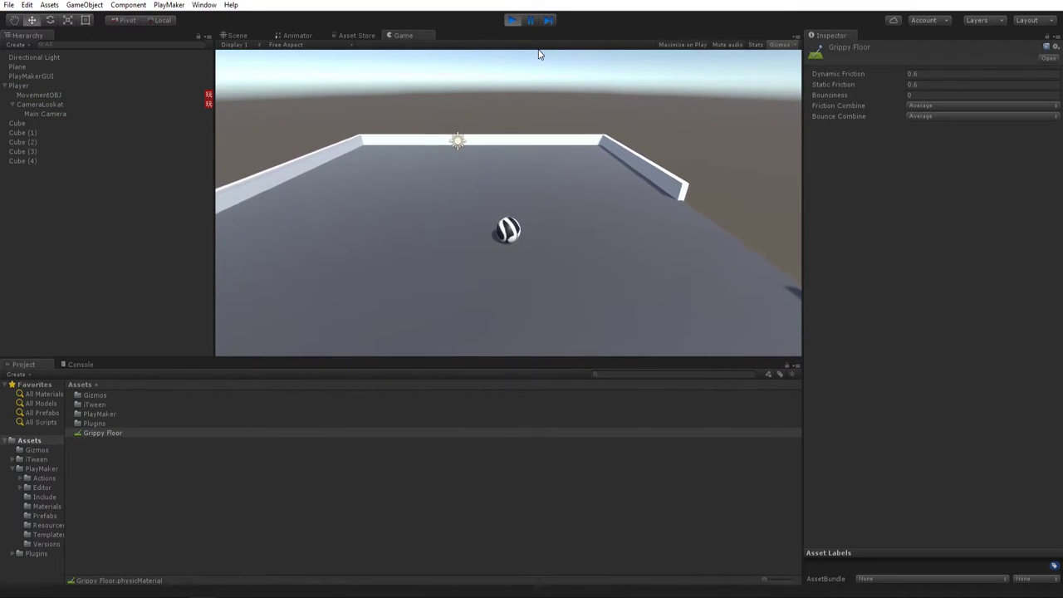
key(d)
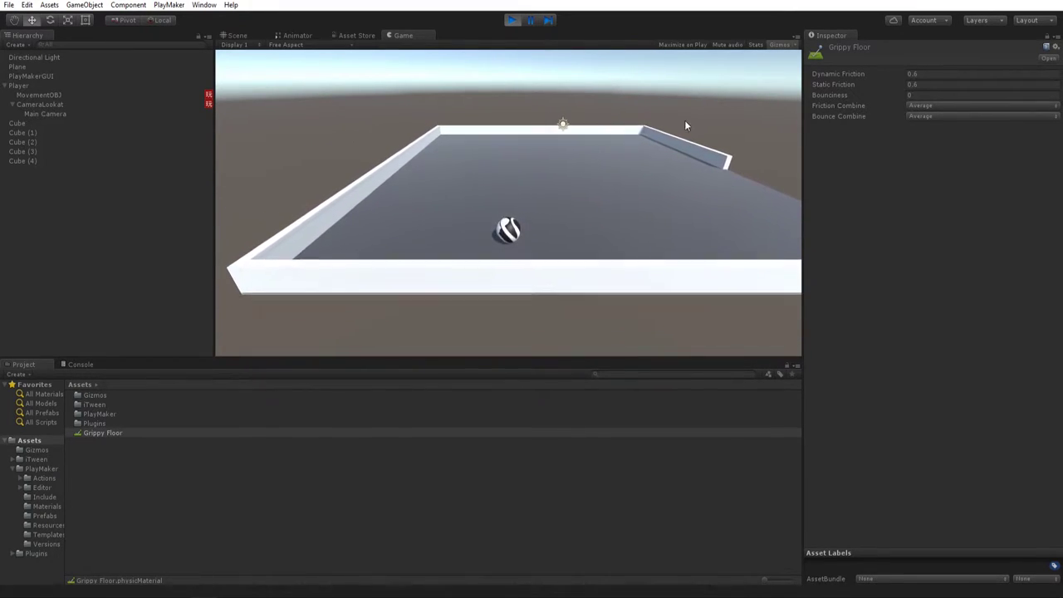
Set Grippy Floor's static friction to 0.3 while the game runs, and stop the game.
click(922, 84)
text(0.3)
key(Return)
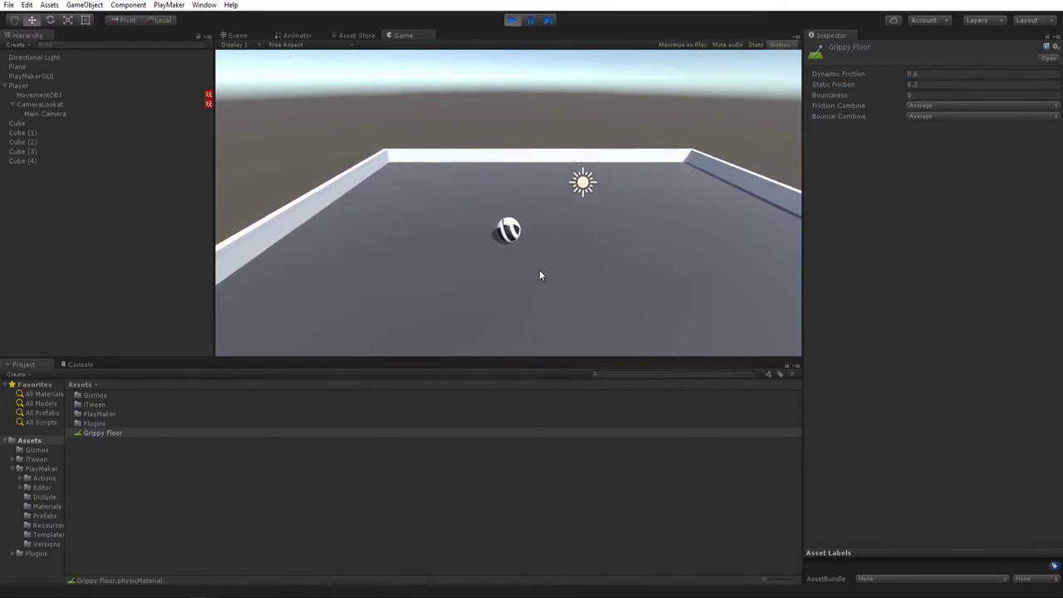
click(512, 20)
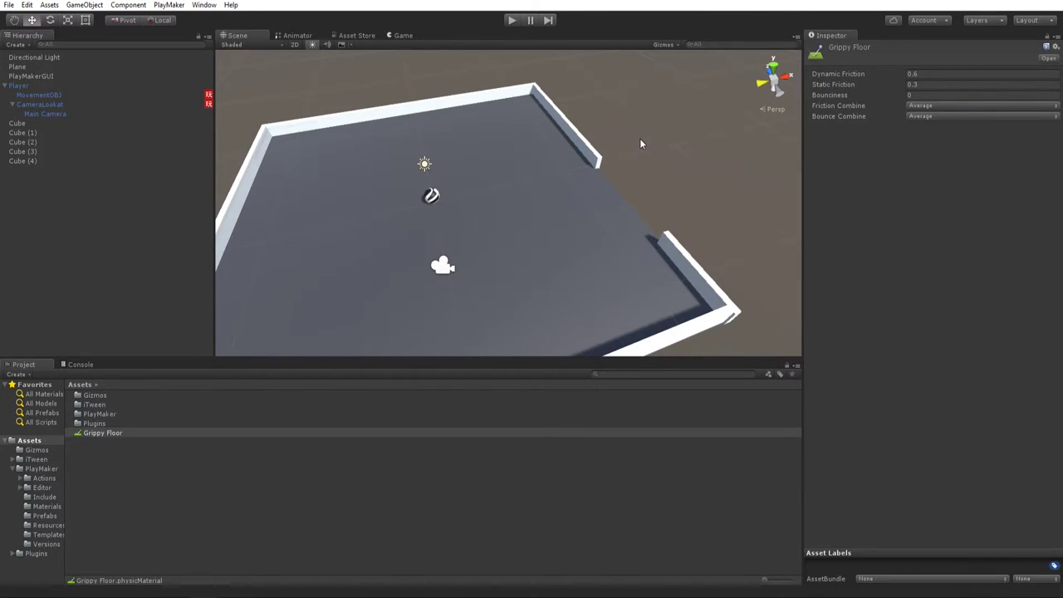
Duplicate the floor plane and shape the copy into a ramp, scaled to about 1.70 by 0.91 and tilted about 23.4° around Z.
click(532, 244)
scroll(532, 244, down, 3)
key(ctrl+d)
drag(442, 206, 508, 199)
key(r)
key(e)
key(w)
key(w)
drag(512, 141, 706, 238)
drag(568, 112, 321, 109)
Fit the ramp's lower edge to the floor at the wall gap, placing it at about X 19.84, Y 3.3, Z -3.86.
click(526, 114)
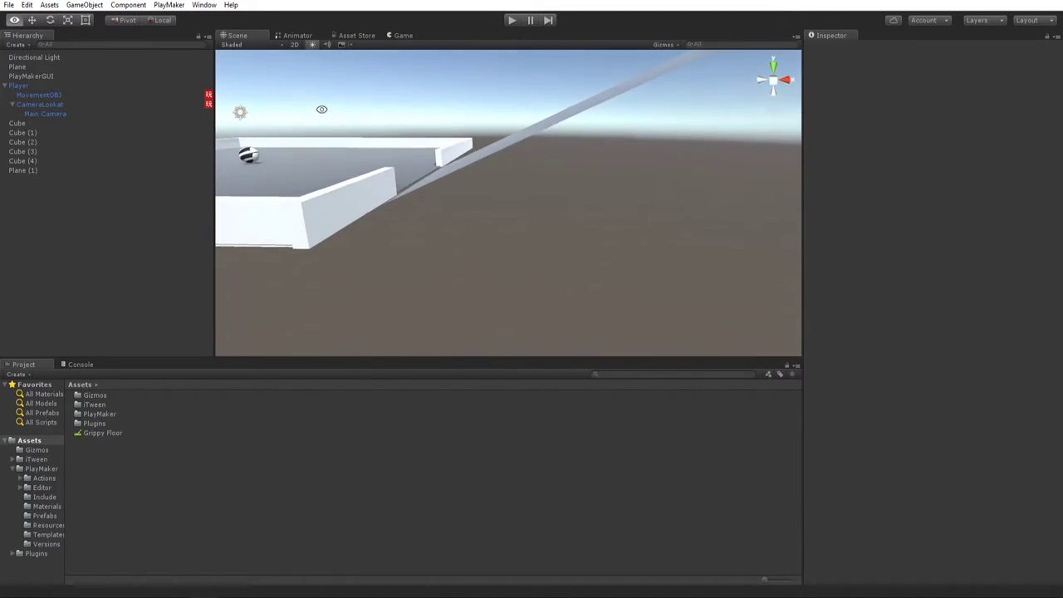
click(465, 165)
alt+drag(475, 166, 576, 216)
drag(591, 151, 589, 145)
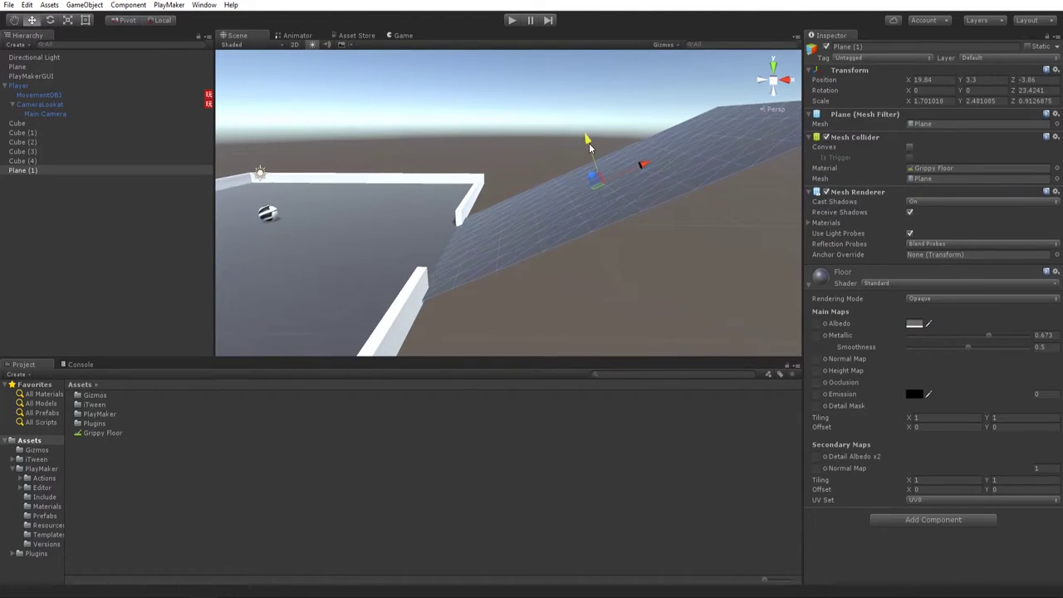
alt+drag(542, 234, 534, 206)
click(501, 268)
alt+drag(501, 268, 584, 275)
Play-test the ramp by rolling the ball up and down it several times, and stop the game.
key(ctrl+p)
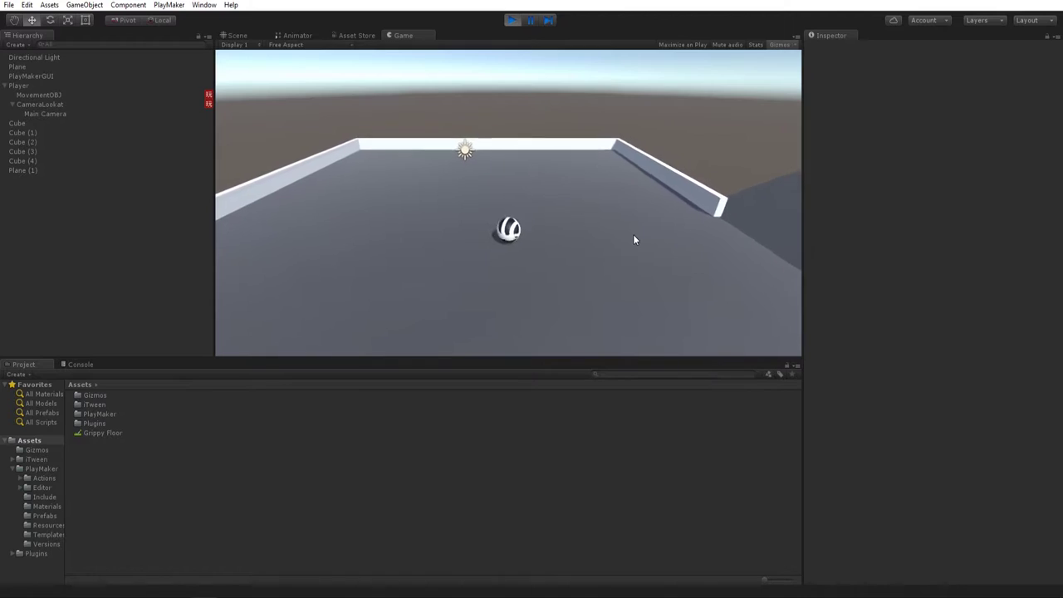
key(d)
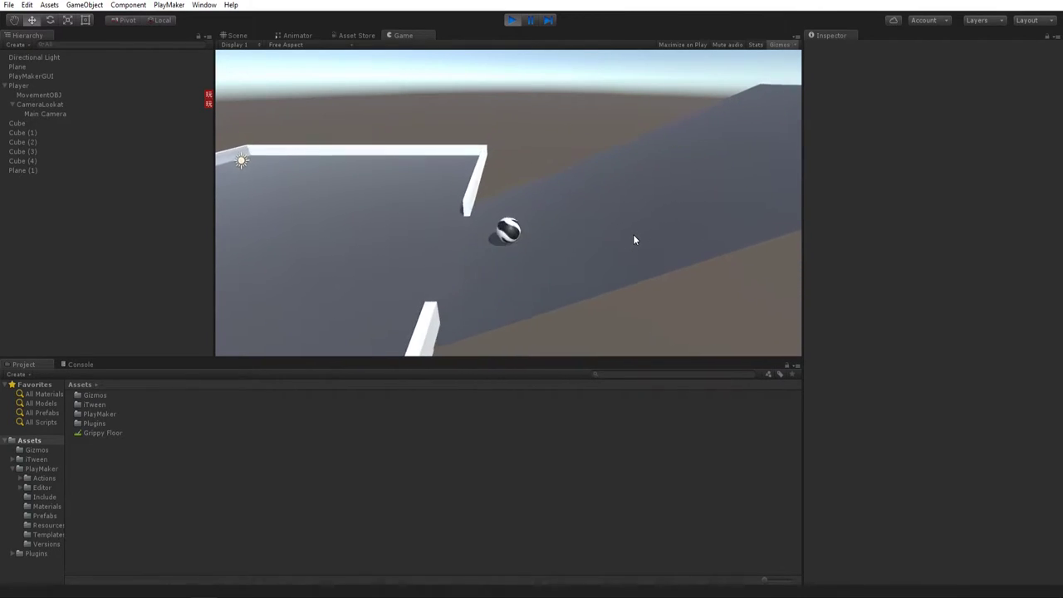
key(Right)
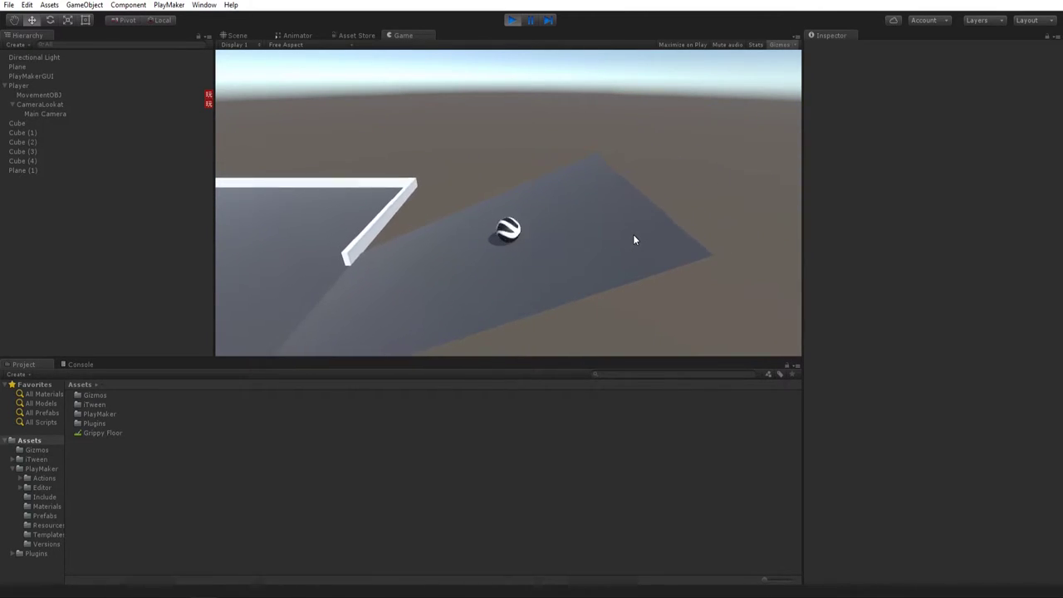
key(Right)
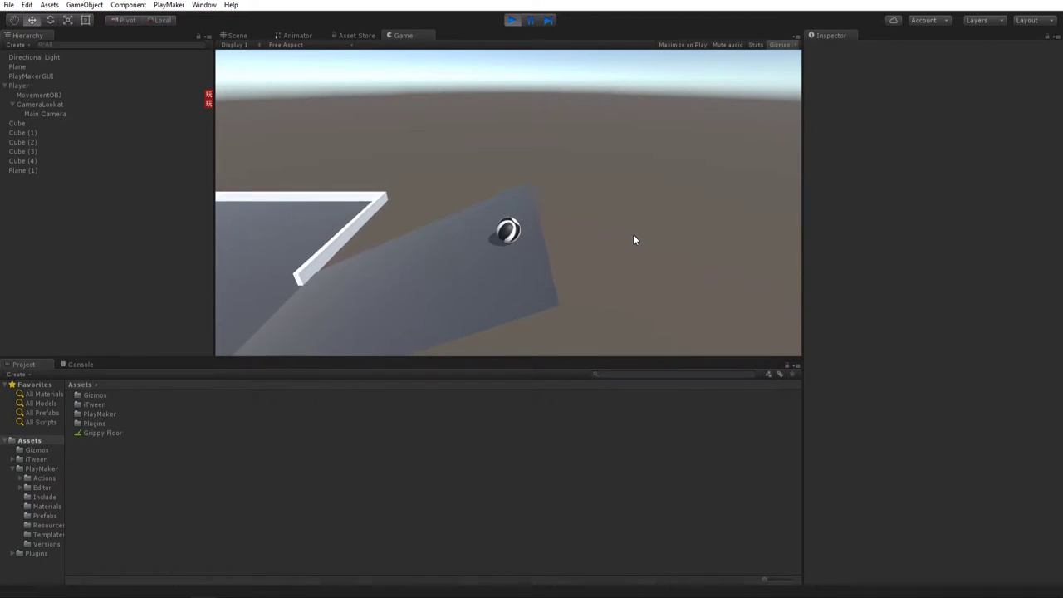
key(a)
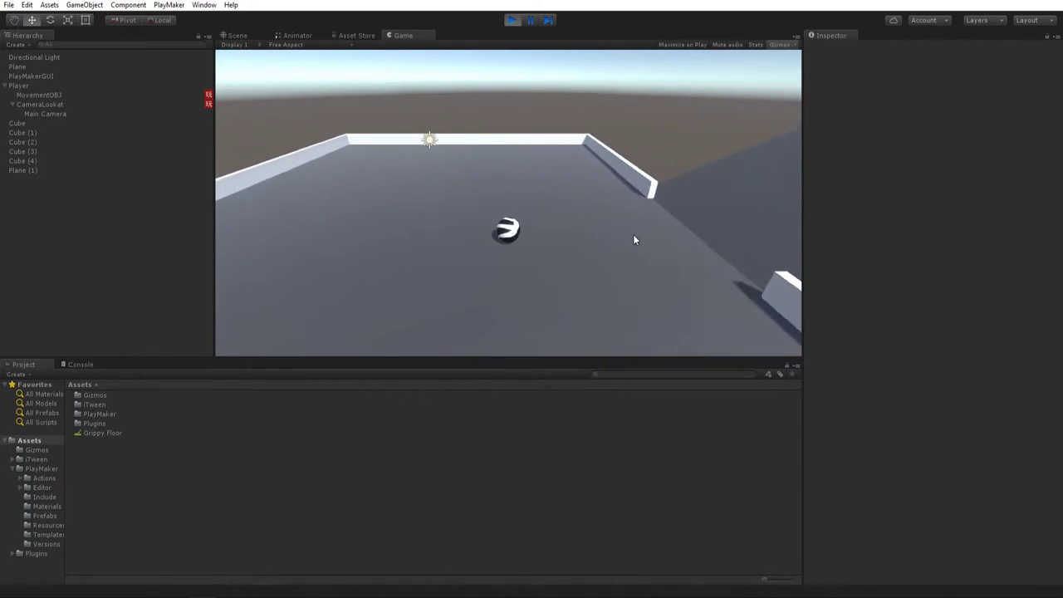
key(Right)
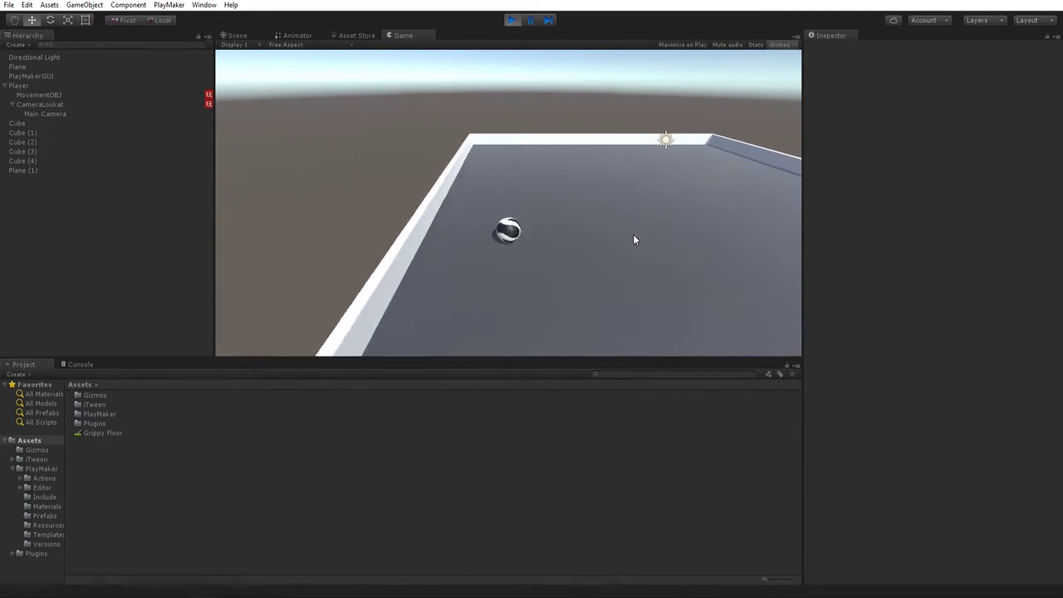
key(d)
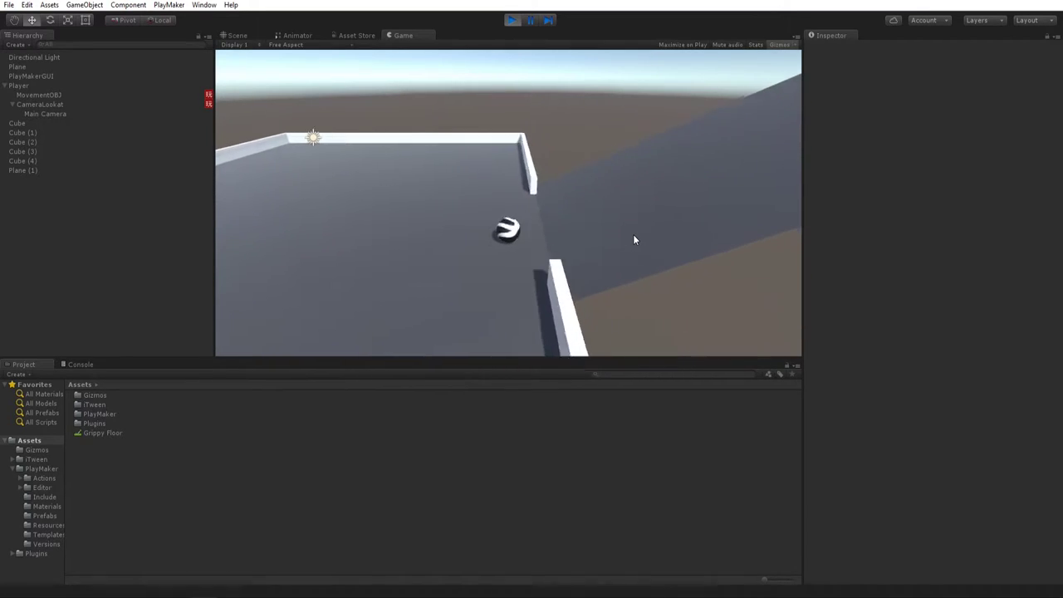
key(Right)
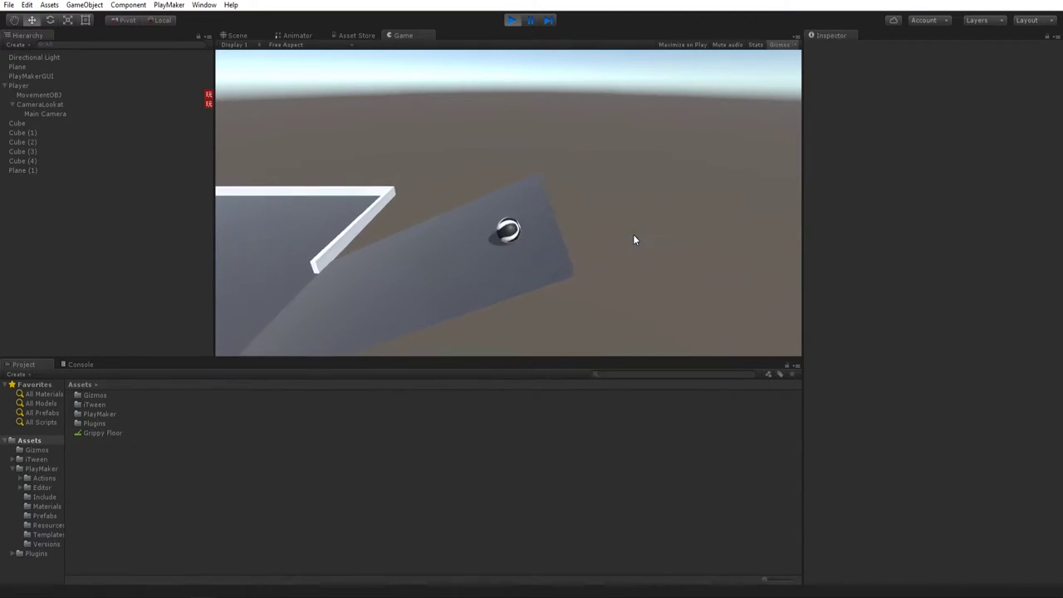
key(a)
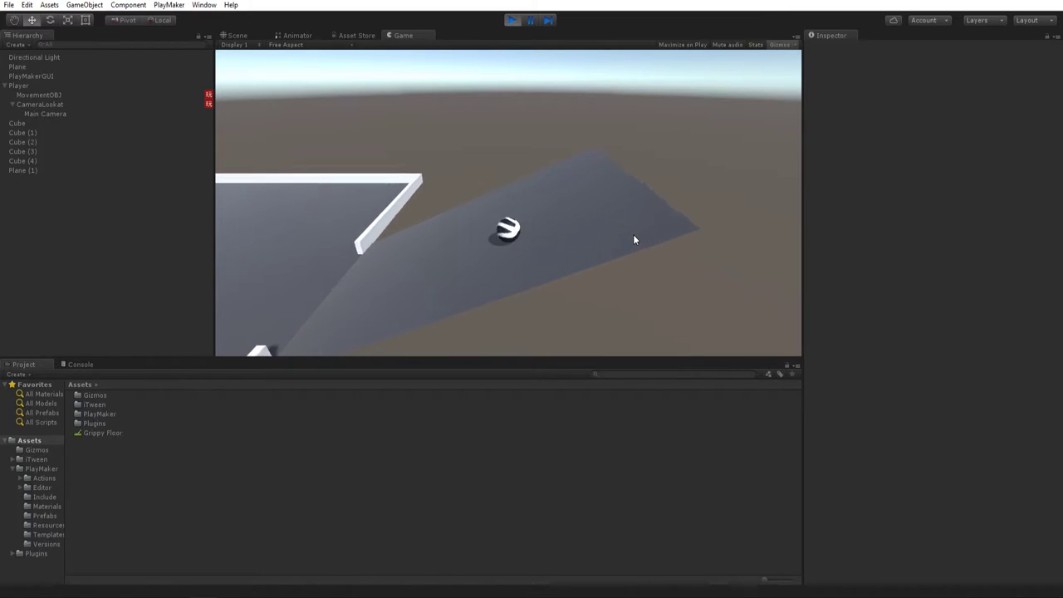
key(Left)
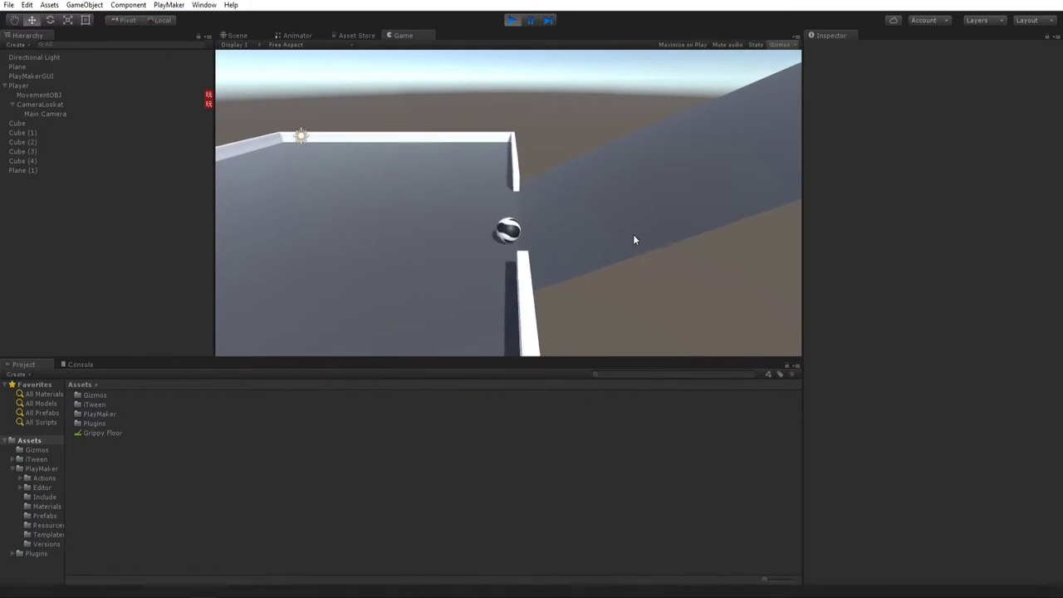
key(Left)
key(ctrl+p)
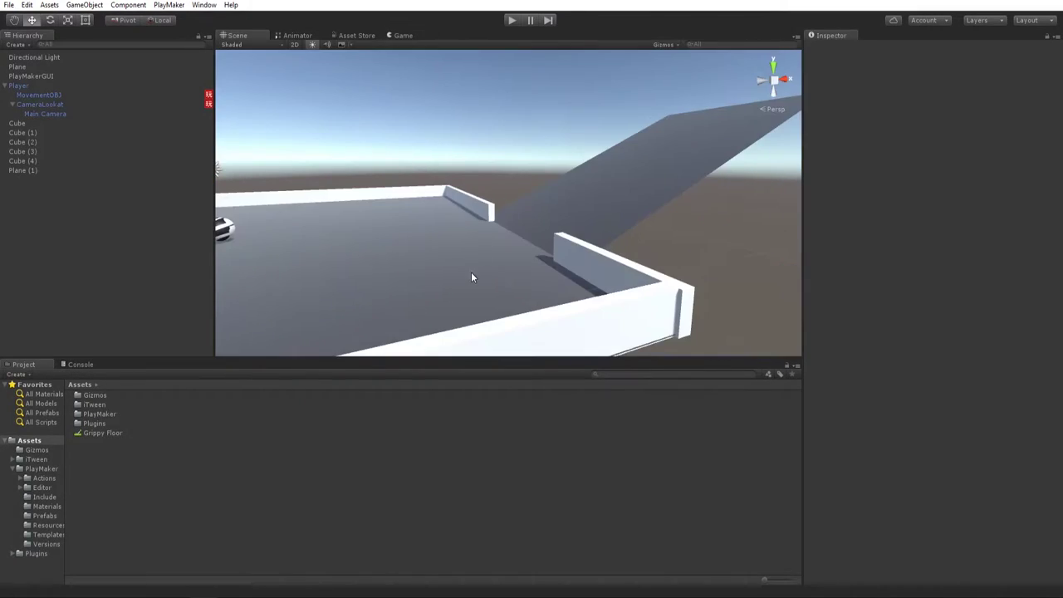
Set both the dynamic friction and the static friction of the floor's Grippy Floor material to 0.2.
click(471, 272)
click(947, 168)
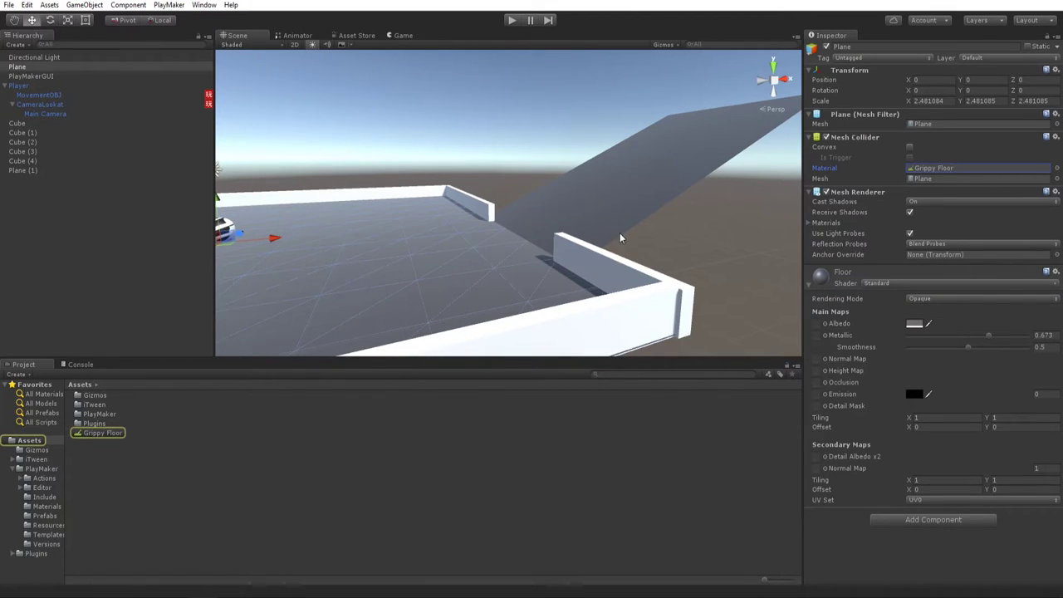
click(106, 434)
click(930, 75)
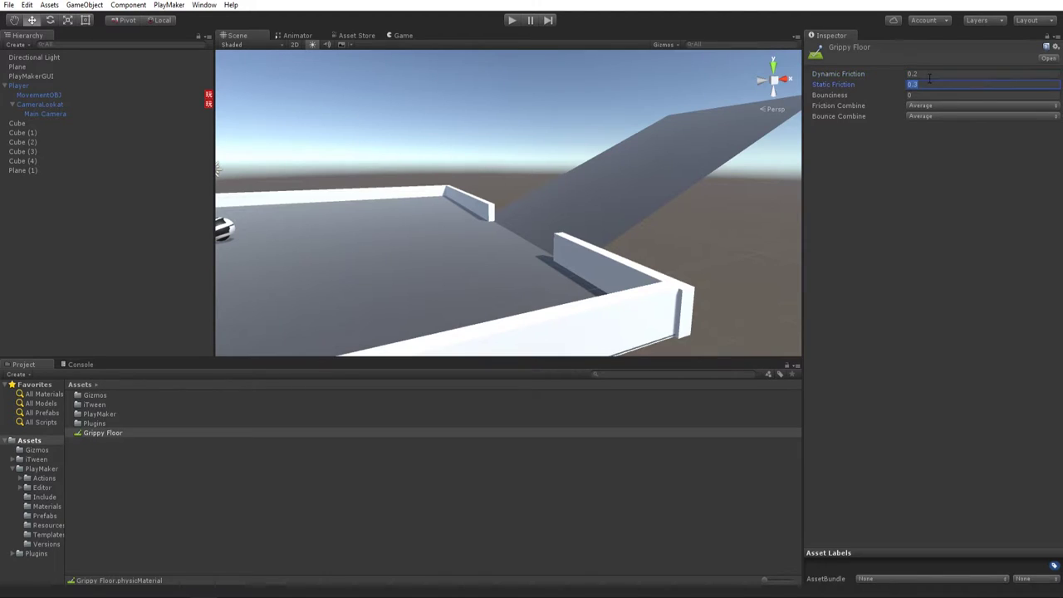
Play-test the lower friction by rolling the ball up the ramp and back across the floor, and stop the game.
click(514, 20)
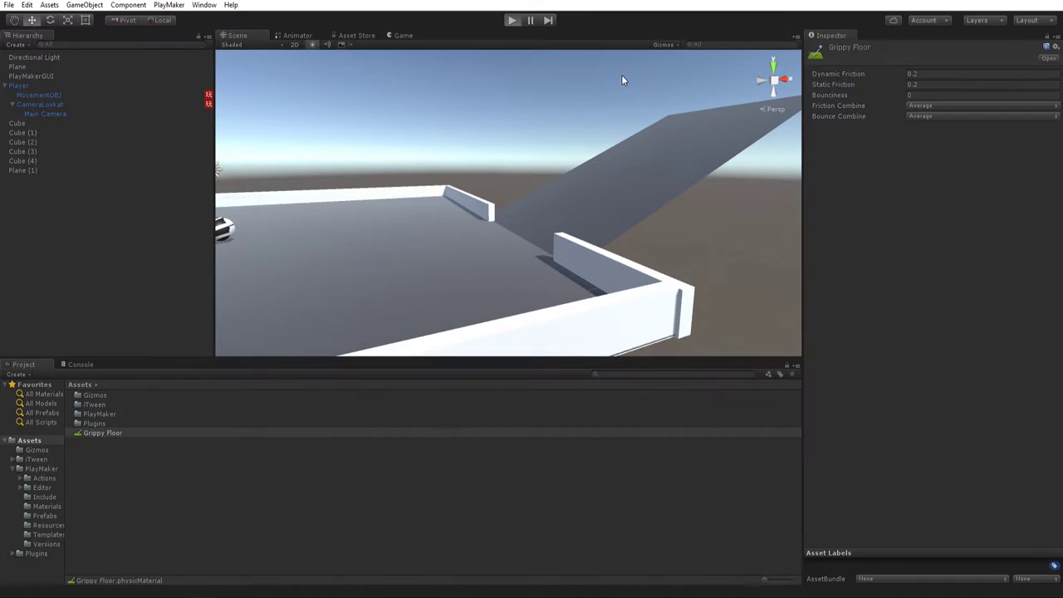
key(d)
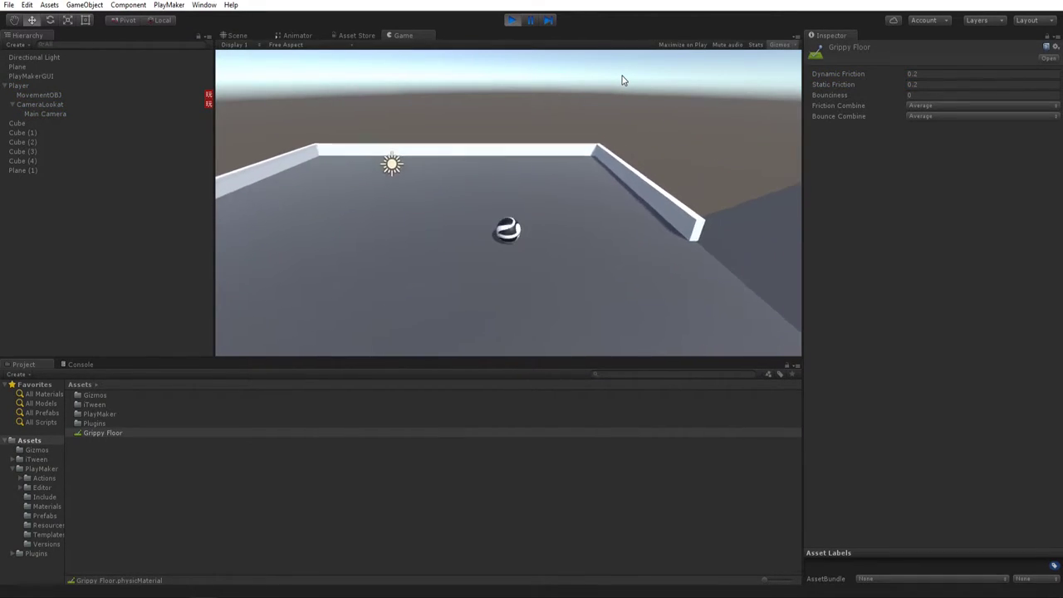
key(Up)
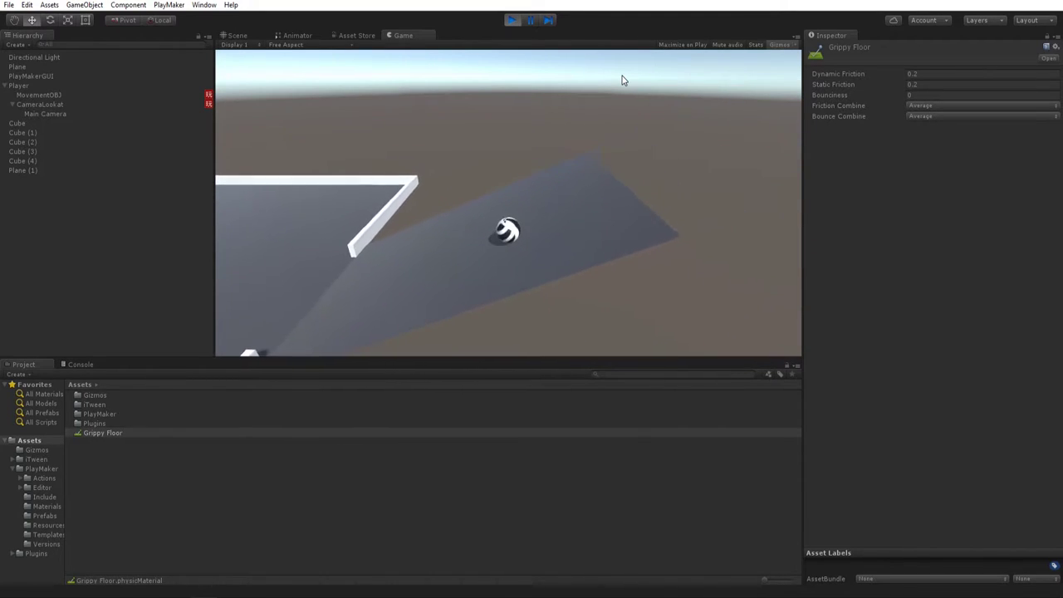
key(a)
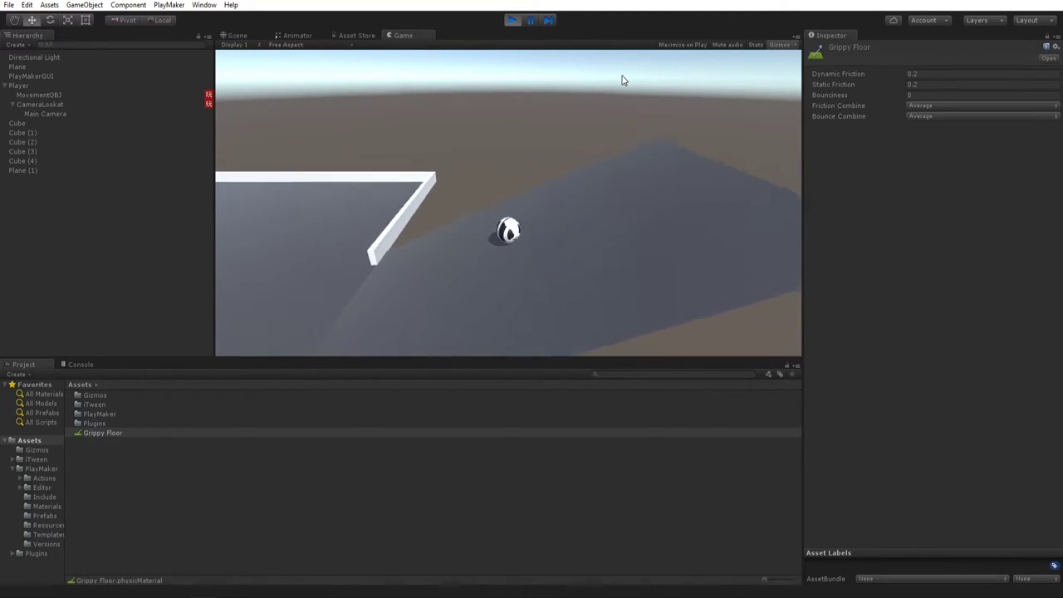
key(s)
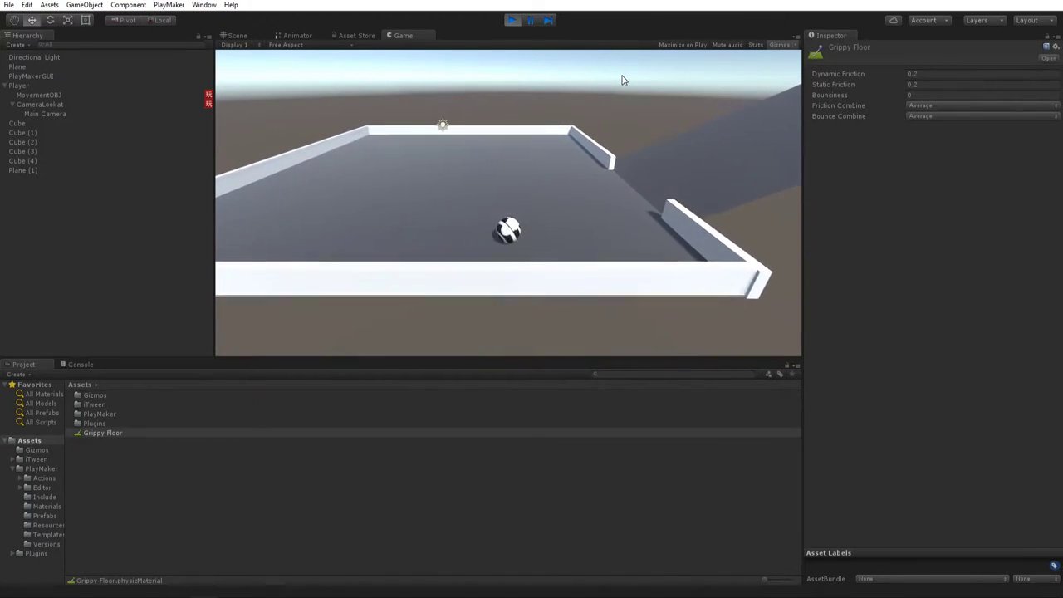
key(ctrl+p)
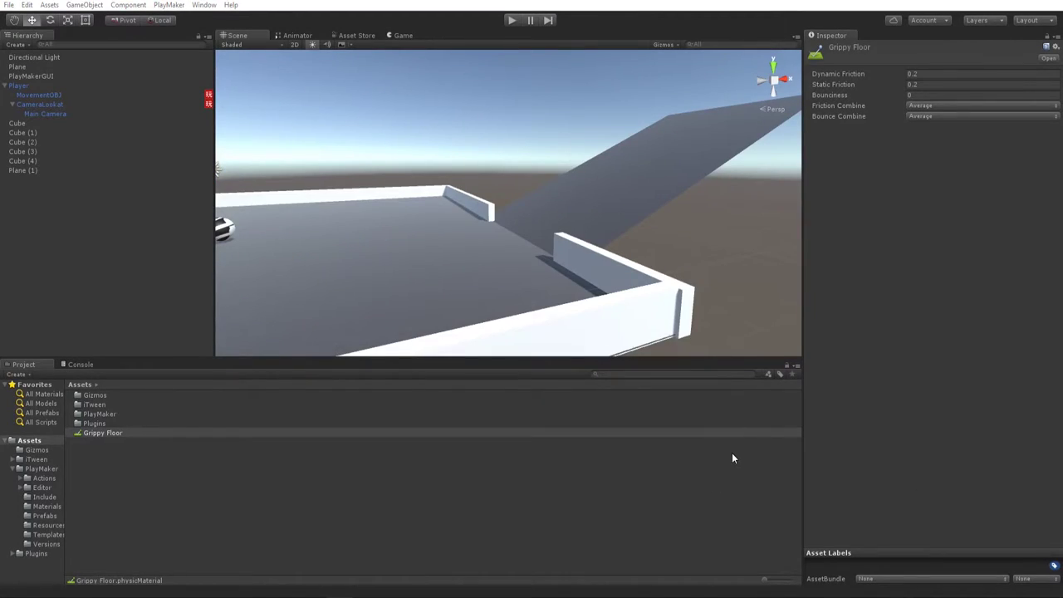
Duplicate the far wall segment beside the gap and move the copy to the ramp's far side, at about X 17.19, Y 2.53, Z -1.28.
alt+drag(489, 273, 652, 292)
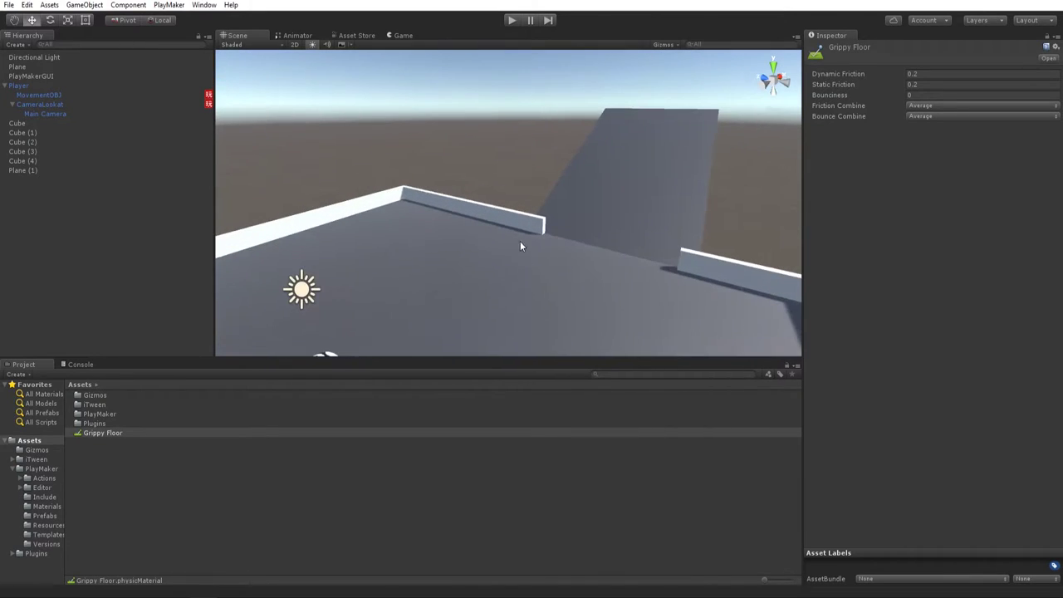
click(524, 223)
key(ctrl+d)
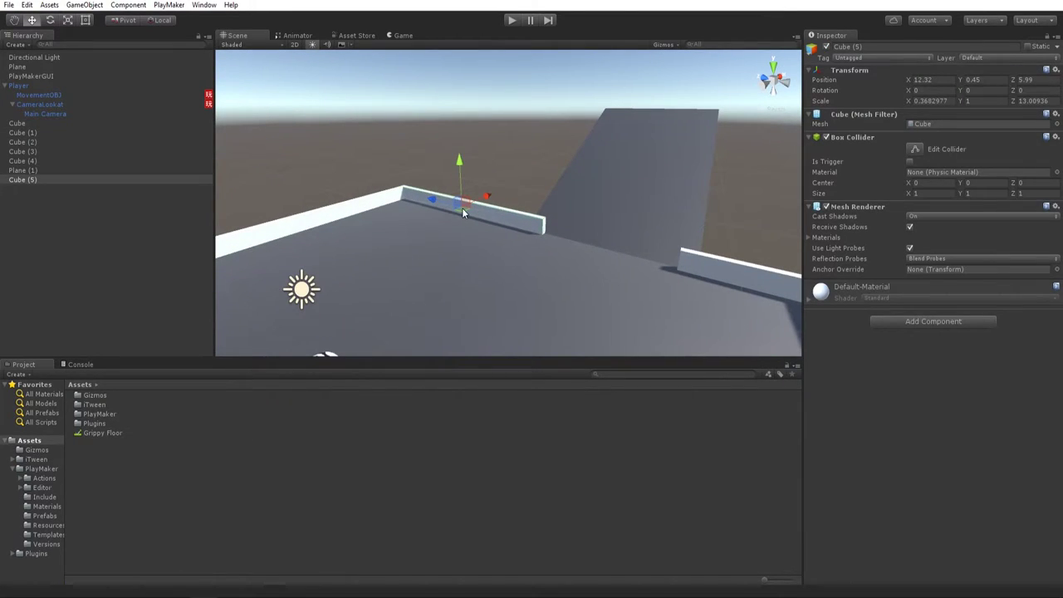
drag(590, 161, 579, 132)
Rotate the copied wall to Y 90, tilt it about -25.7° around X, and move it along the ramp edge to about X 19.89, Y 3.56.
key(e)
drag(593, 190, 435, 201)
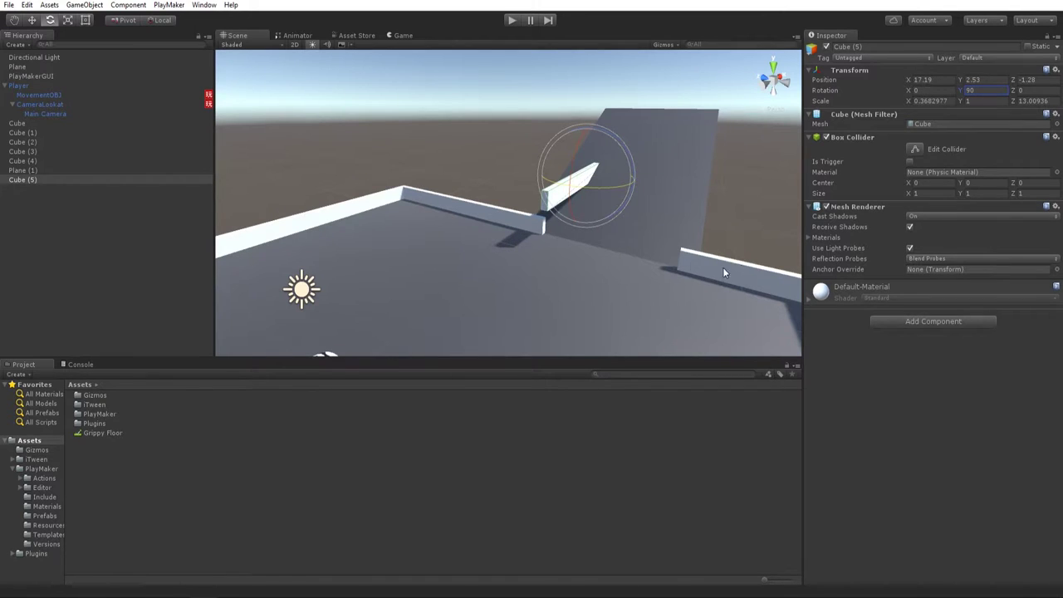
drag(576, 171, 457, 230)
key(w)
drag(537, 190, 585, 169)
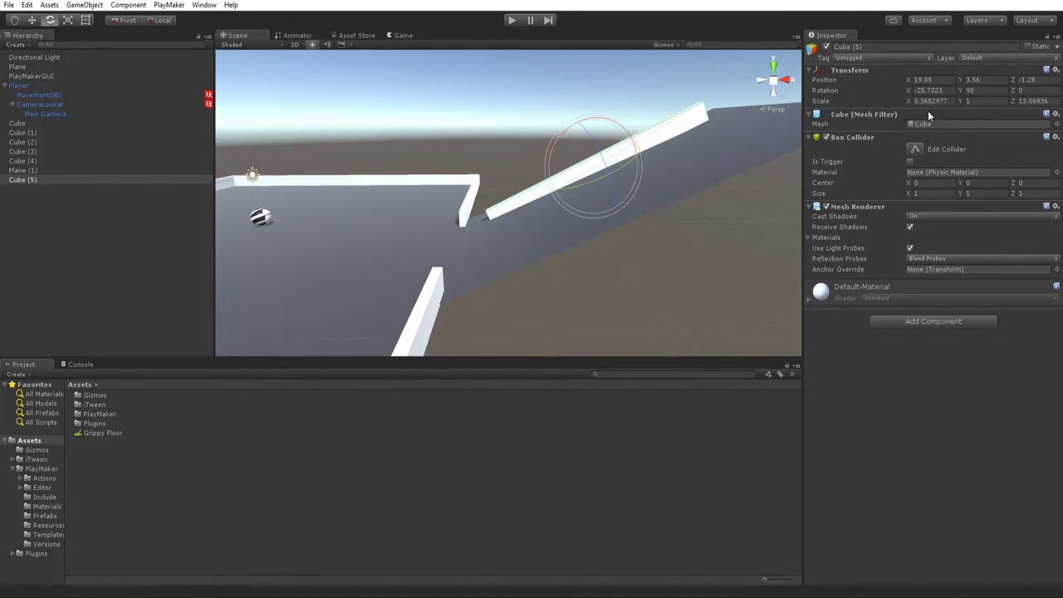
Tilt the ramp's side wall to about -23.2° around X, shift it to Z 0.33, and scale it to about 0.81 by 1 by 15.99.
text(-25)
alt+drag(549, 161, 784, 303)
key(w)
drag(639, 157, 612, 159)
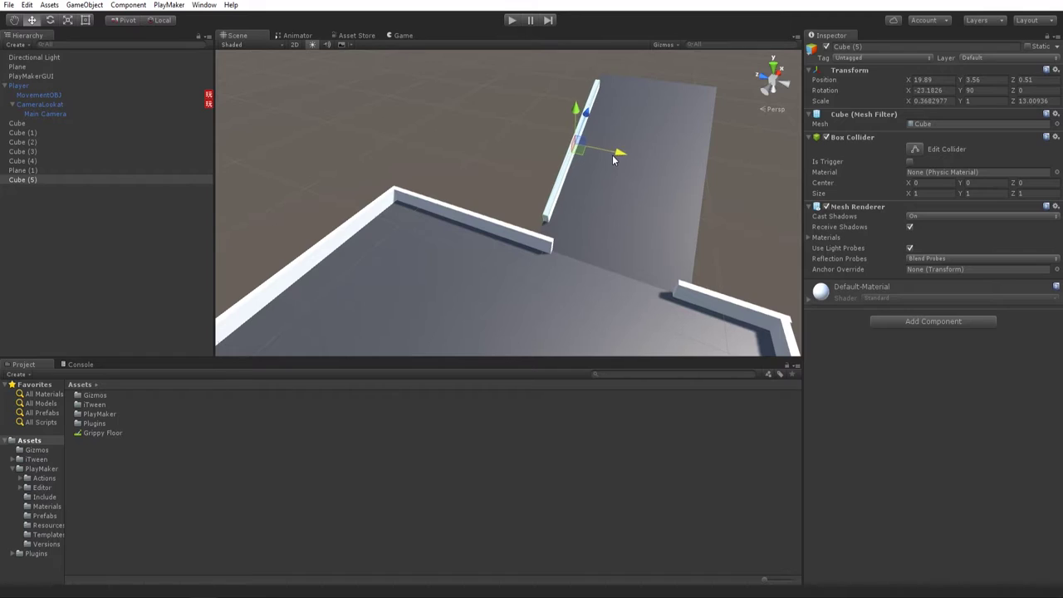
mouse_move(621, 153)
mouse_down()
mouse_move(676, 181)
mouse_move(615, 155)
mouse_up()
key(w)
alt+drag(616, 158, 557, 175)
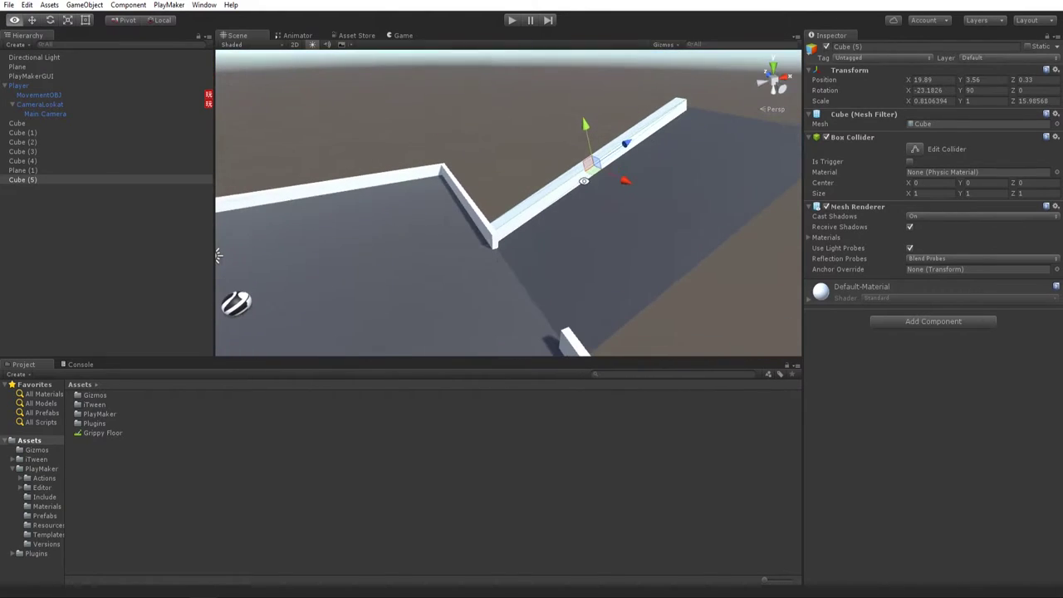
Duplicate the ramp's side wall and move the copy to the ramp's opposite edge, at about Z -8.56.
drag(625, 180, 715, 210)
key(ctrl+d)
drag(620, 158, 725, 200)
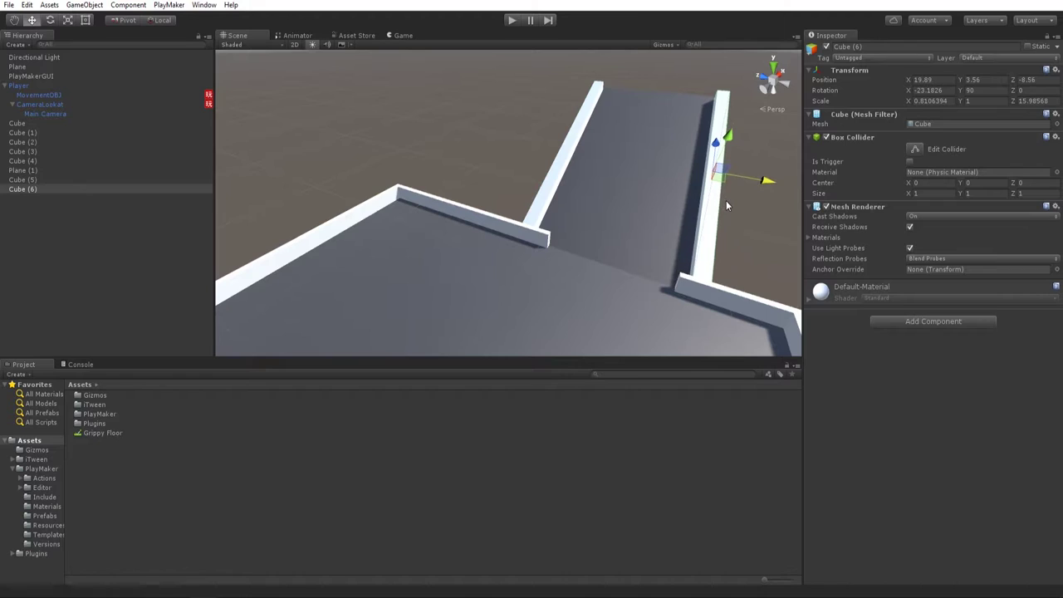
click(726, 200)
Duplicate the lower floor plane together with its five surrounding wall pieces.
alt+drag(759, 249, 730, 266)
scroll(555, 249, down, 4)
click(555, 249)
alt+drag(555, 249, 287, 254)
click(30, 135)
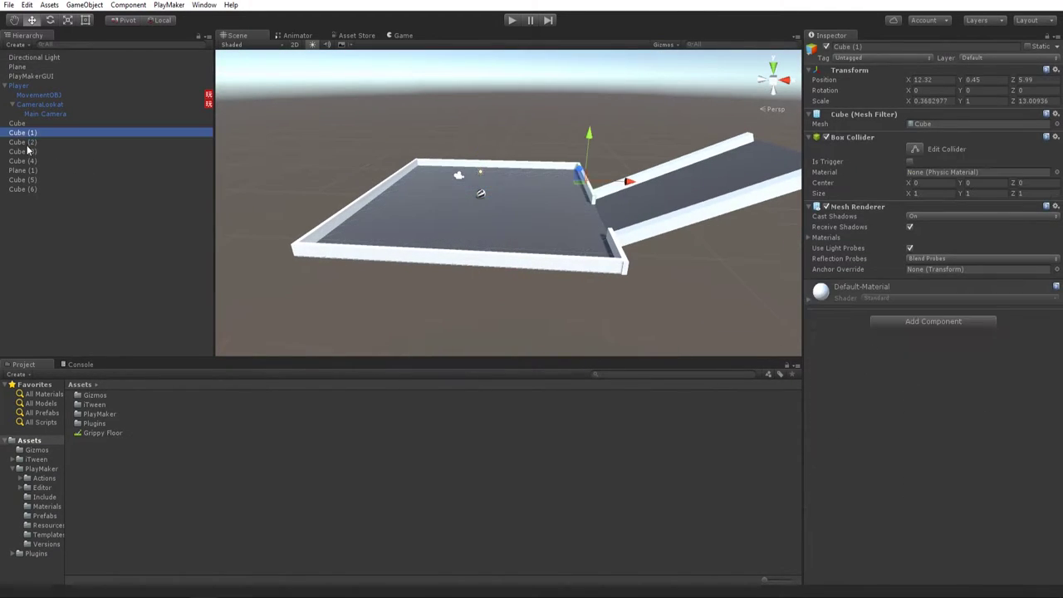
ctrl+click(28, 143)
ctrl+click(27, 152)
ctrl+click(28, 161)
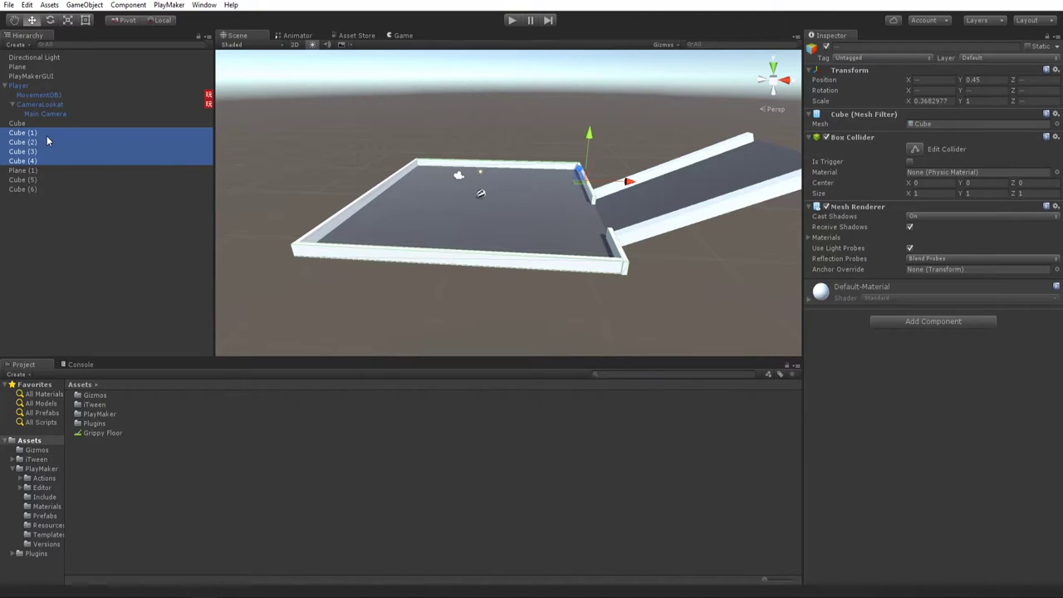
scroll(413, 226, up, 6)
alt+drag(358, 232, 474, 260)
ctrl+click(474, 273)
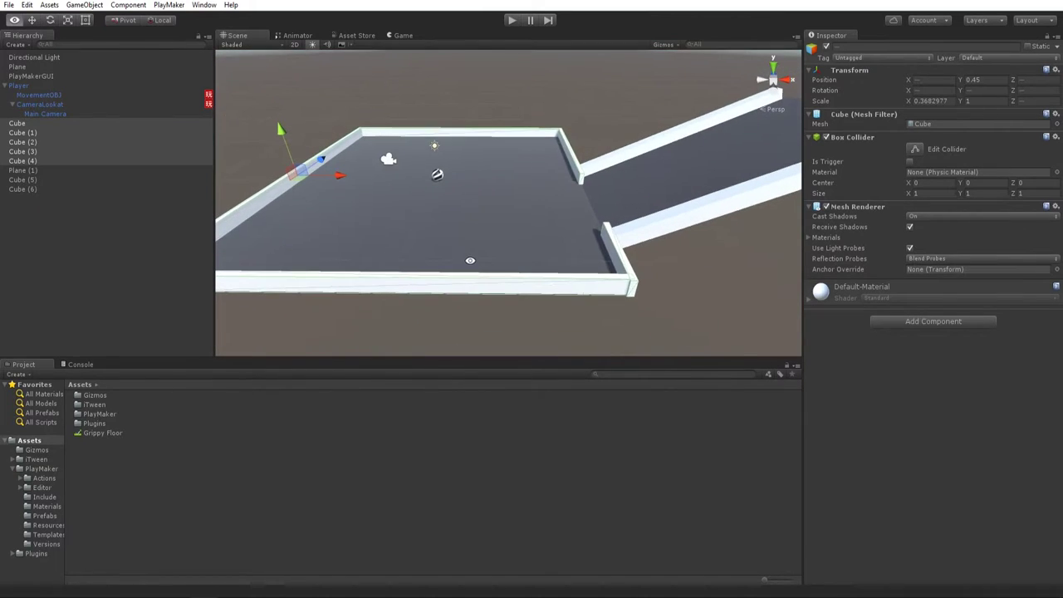
shift+click(470, 239)
key(ctrl+d)
Move the copied walled floor up and along X until its edge meets the ramp's upper end.
drag(441, 176, 636, 139)
middle_drag(669, 165, 477, 179)
scroll(477, 174, down, 2)
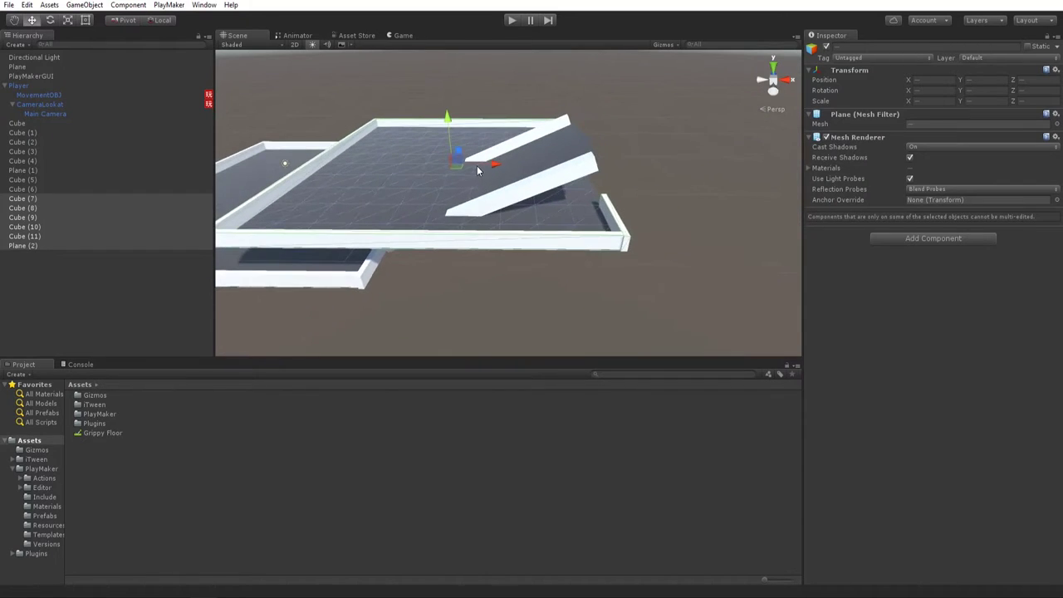
drag(462, 159, 719, 125)
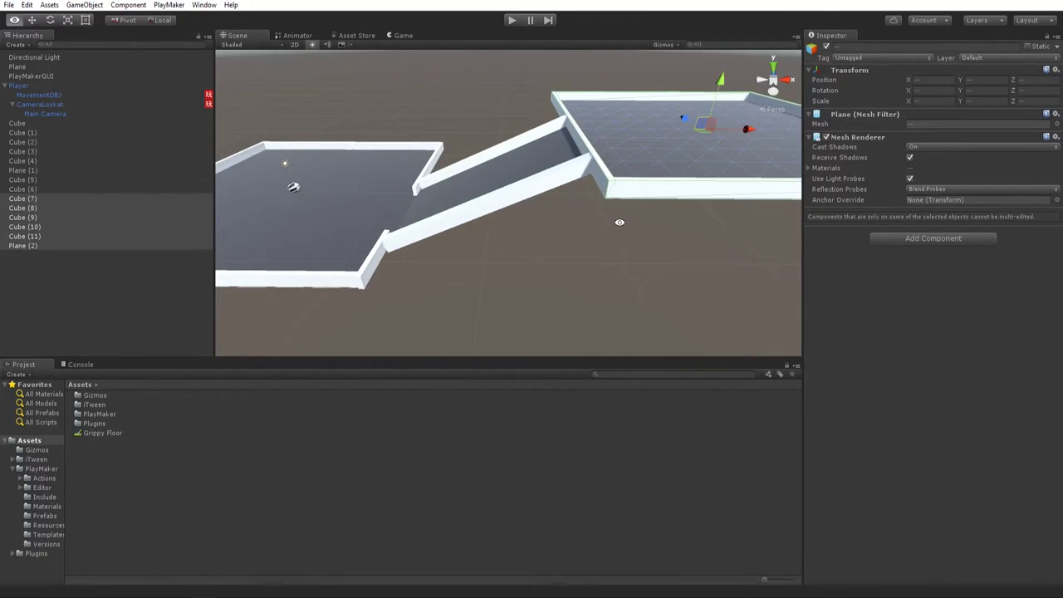
middle_drag(619, 223, 532, 246)
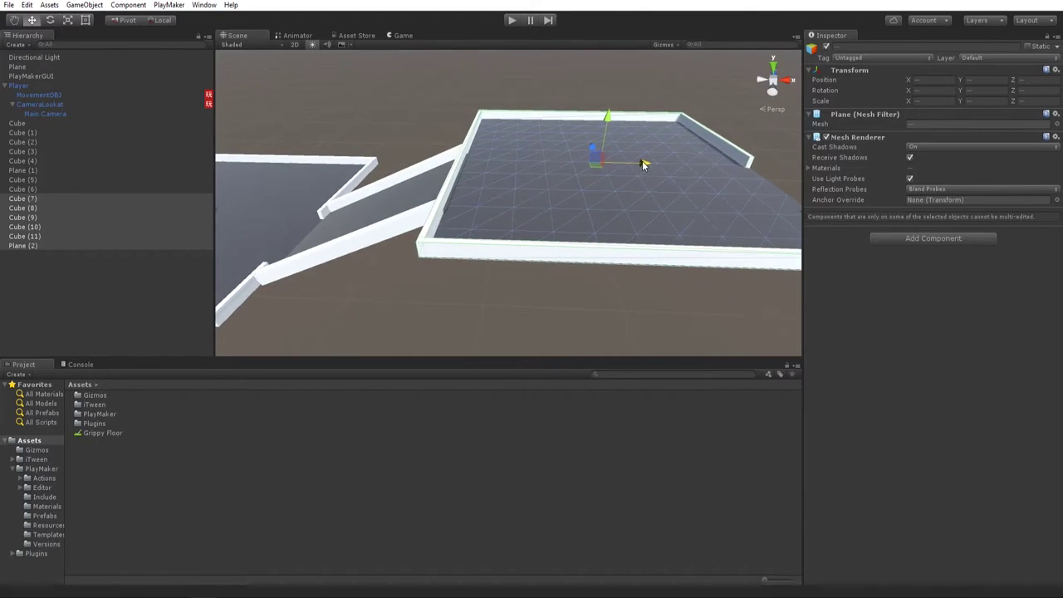
drag(608, 117, 607, 113)
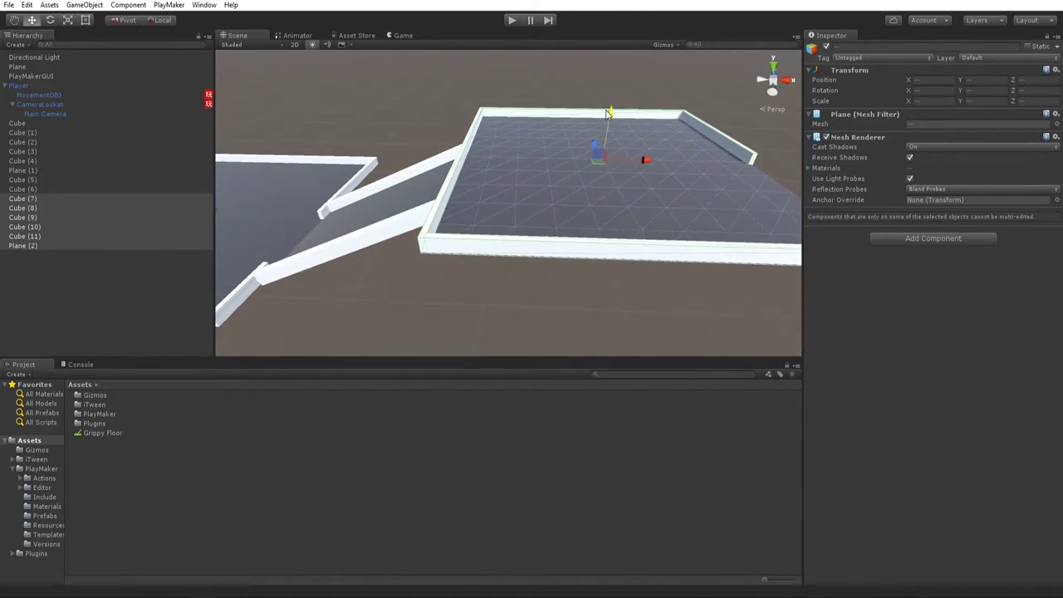
alt+drag(446, 98, 671, 286)
click(670, 285)
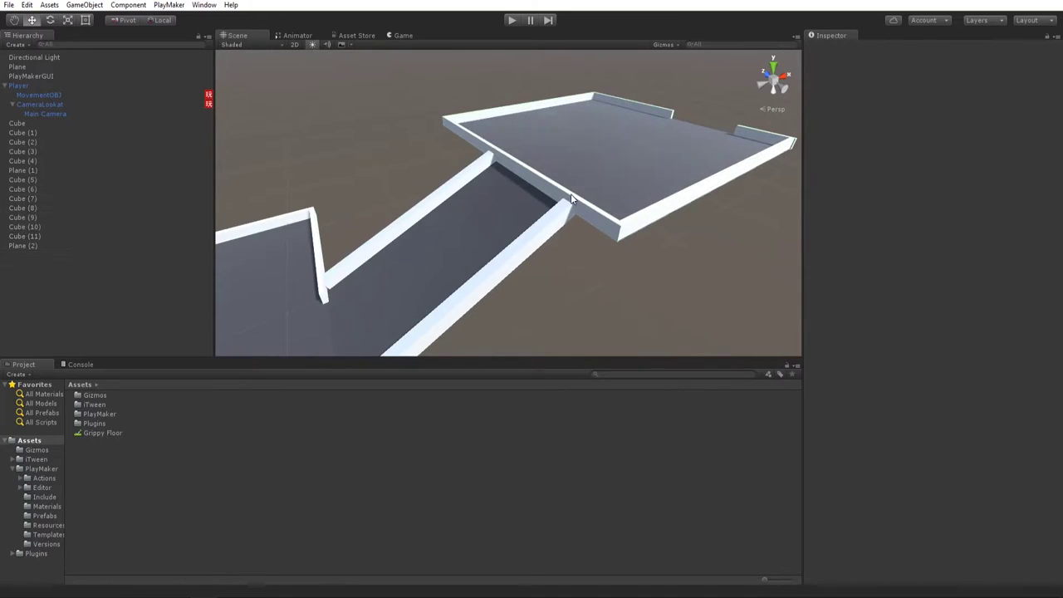
Shift the upper floor's full-length wall away from the ramp and move the two short wall segments there, leaving an opening for the ramp.
click(573, 196)
drag(553, 133, 706, 125)
click(752, 133)
shift+click(656, 112)
drag(651, 103, 552, 277)
click(675, 228)
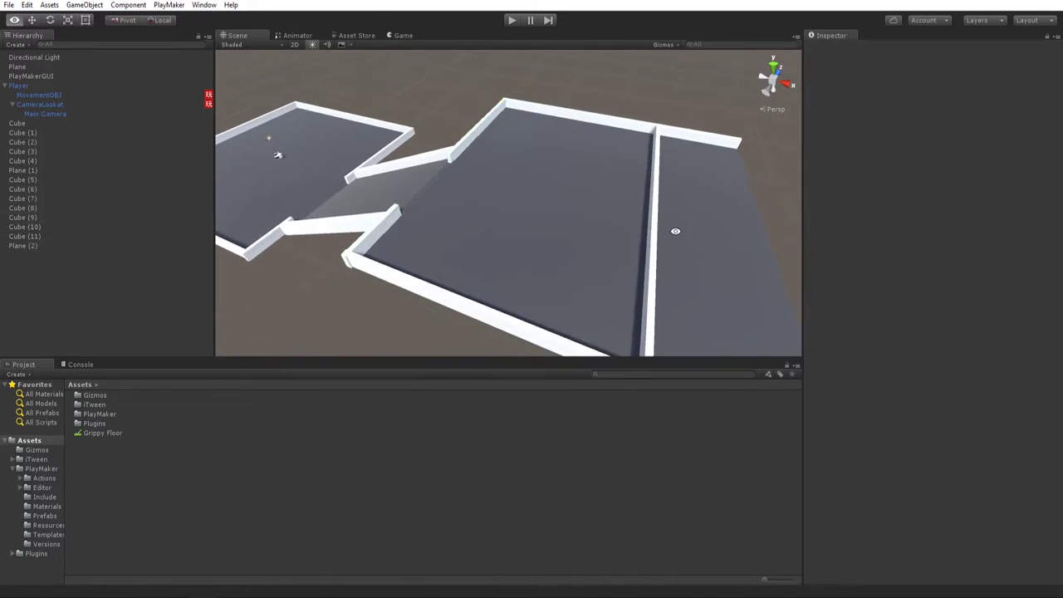
Move the upper floor's full-length wall out to the floor's far edge to close that side.
alt+drag(676, 227, 658, 204)
click(674, 189)
drag(688, 157, 800, 166)
click(609, 94)
alt+drag(502, 159, 664, 205)
click(576, 191)
alt+drag(736, 262, 604, 212)
alt+drag(789, 281, 703, 247)
drag(766, 257, 581, 103)
click(606, 178)
click(626, 189)
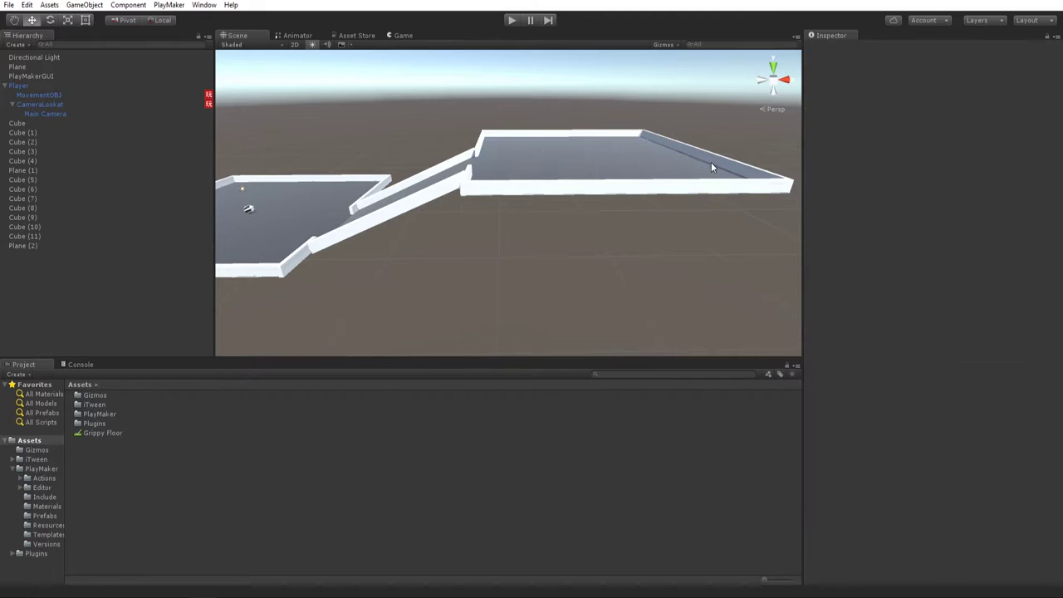
Select the upper floor with all its walls and nudge the group into line with the ramp's upper end.
drag(790, 212, 694, 115)
alt+drag(570, 100, 598, 237)
shift+click(598, 231)
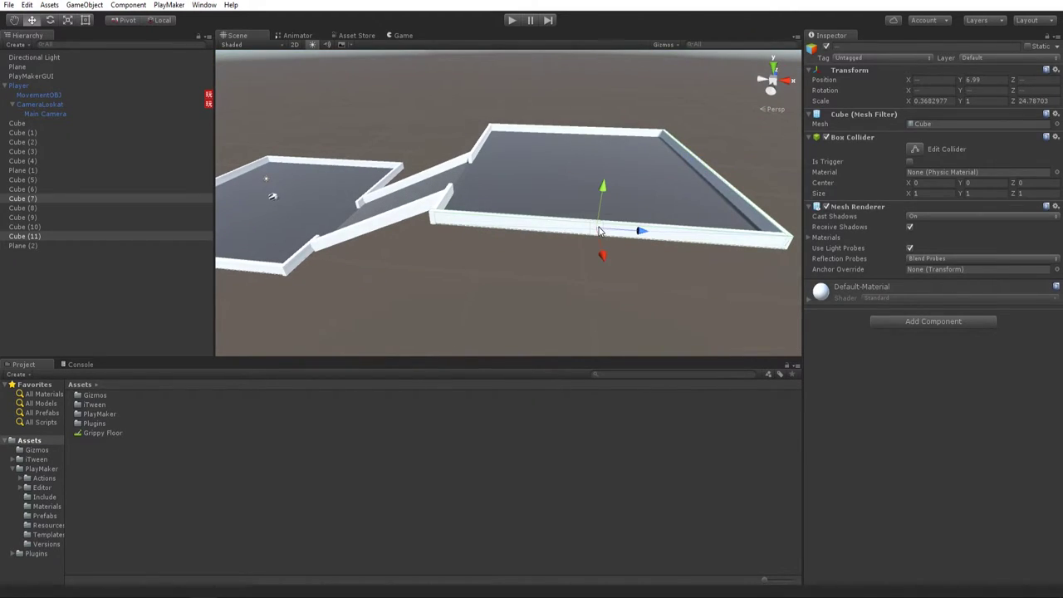
shift+click(550, 156)
shift+click(607, 135)
shift+click(479, 149)
shift+click(445, 198)
scroll(456, 210, up, 5)
alt+drag(456, 208, 477, 206)
drag(424, 186, 423, 188)
Lengthen the ramp's far side wall to about 17.66 and position it at about X 19.79, Y 3.52, Z 1.
alt+drag(476, 227, 635, 214)
right_drag(769, 207, 468, 164)
click(470, 141)
key(r)
key(w)
drag(495, 134, 485, 135)
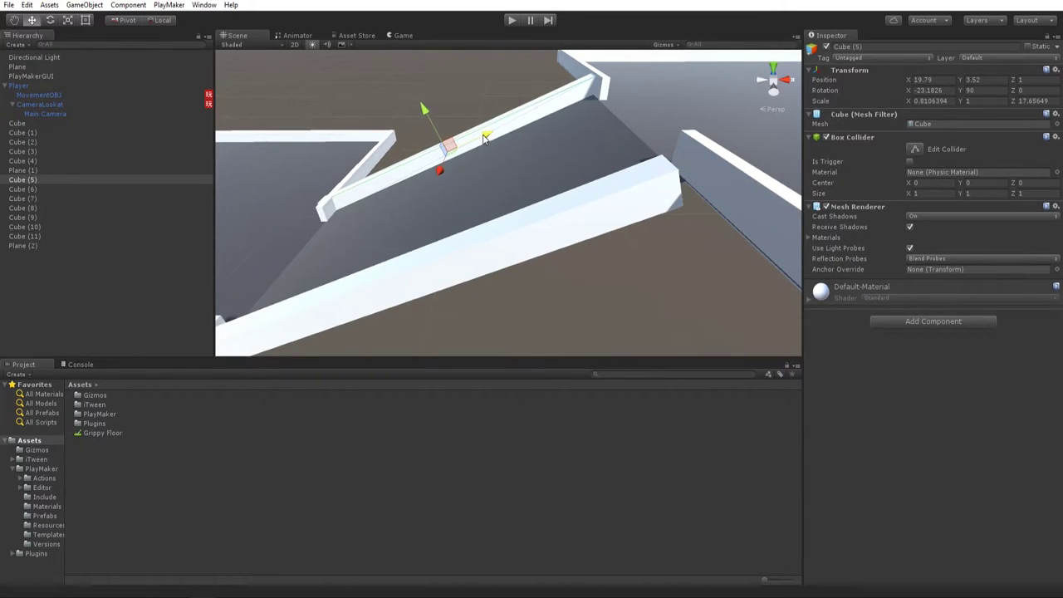
Lengthen the ramp's near side wall to about 16.44 and position it at about X 20.24, Y 3.71.
key(r)
click(507, 239)
drag(440, 269, 447, 268)
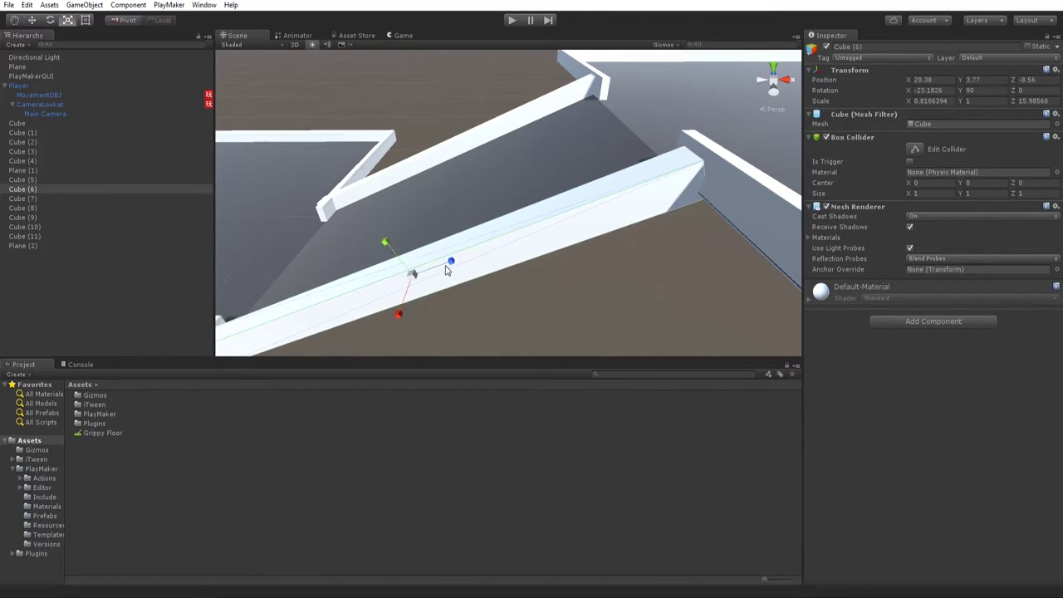
scroll(462, 286, down, 3)
middle_drag(476, 301, 541, 184)
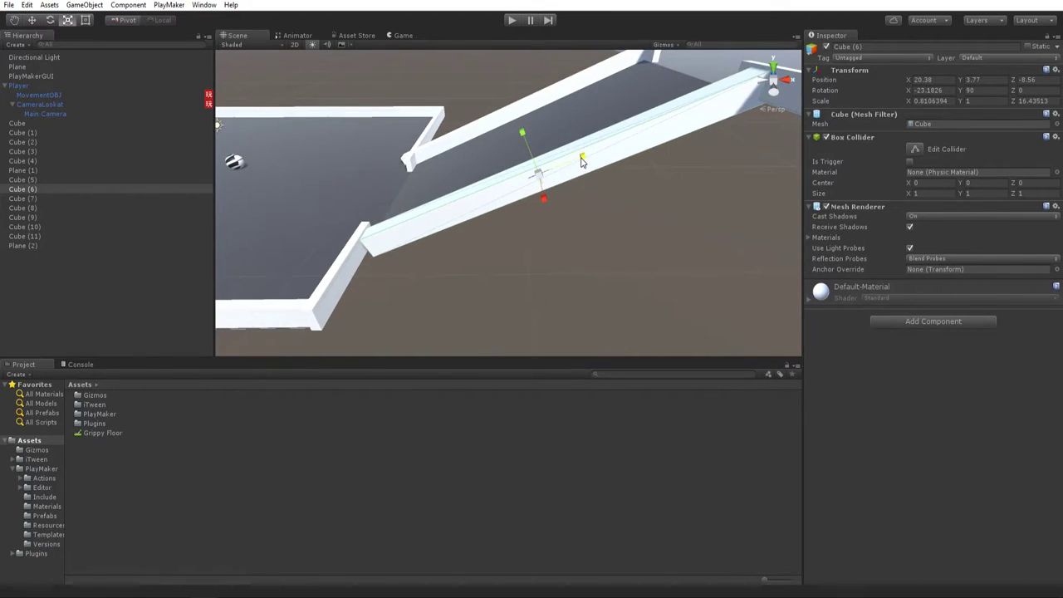
key(w)
Play-test the extended level by rolling the ball onto the walled ramp, and stop the game.
click(511, 20)
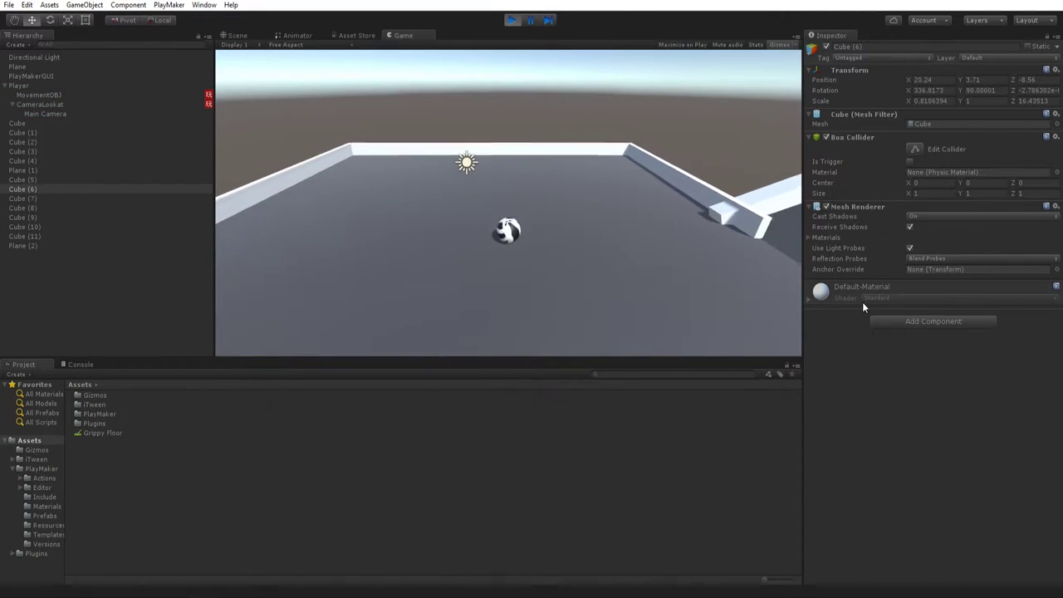
key(d)
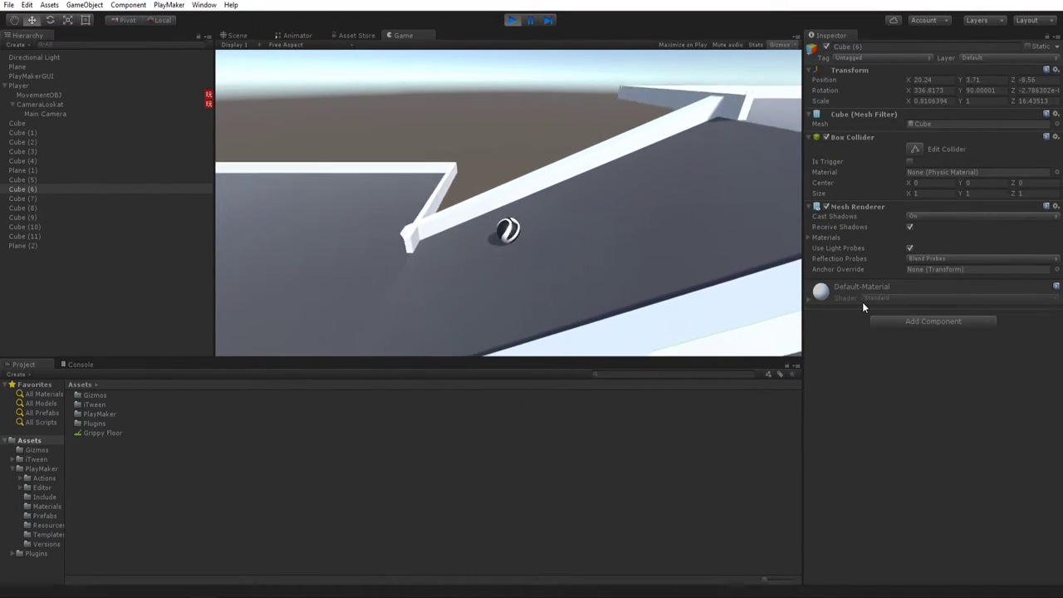
key(ctrl+p)
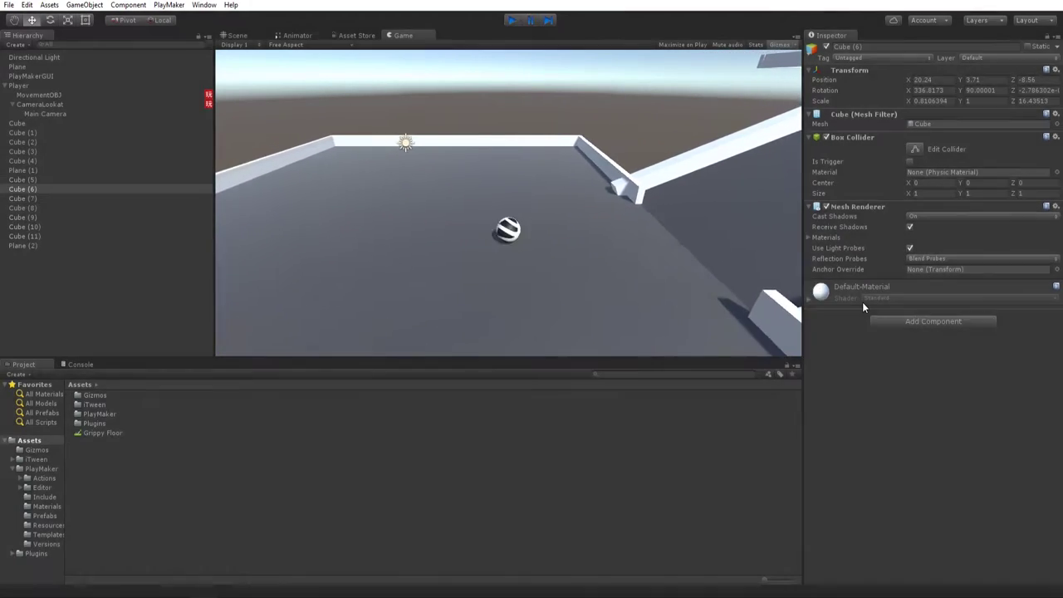
click(465, 279)
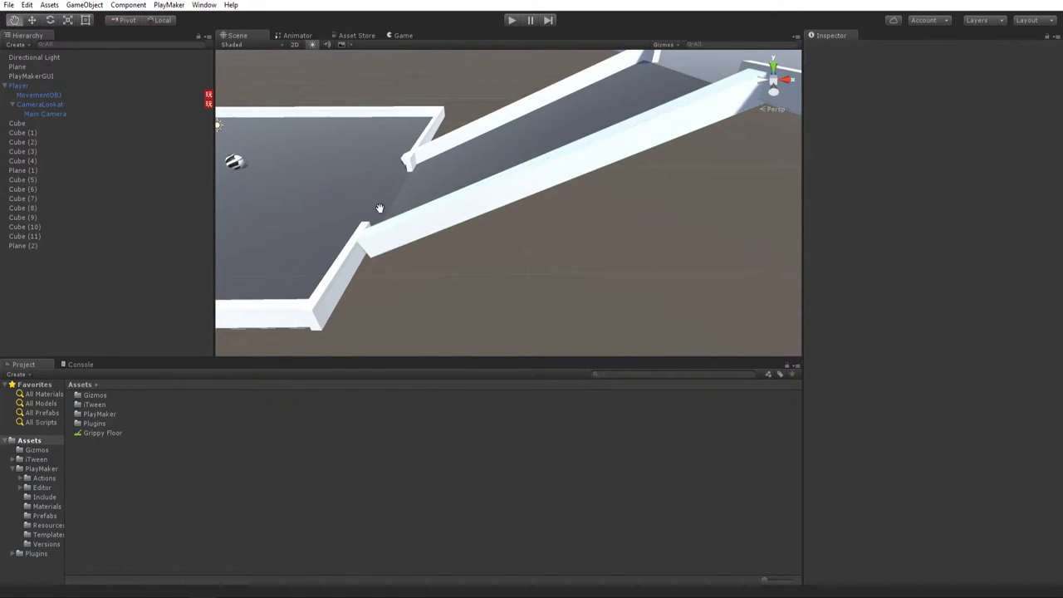
Create an empty game object in the scene hierarchy and name it ENVIRO.
middle_drag(370, 205, 552, 236)
scroll(551, 236, up, 3)
right_click(53, 256)
click(92, 357)
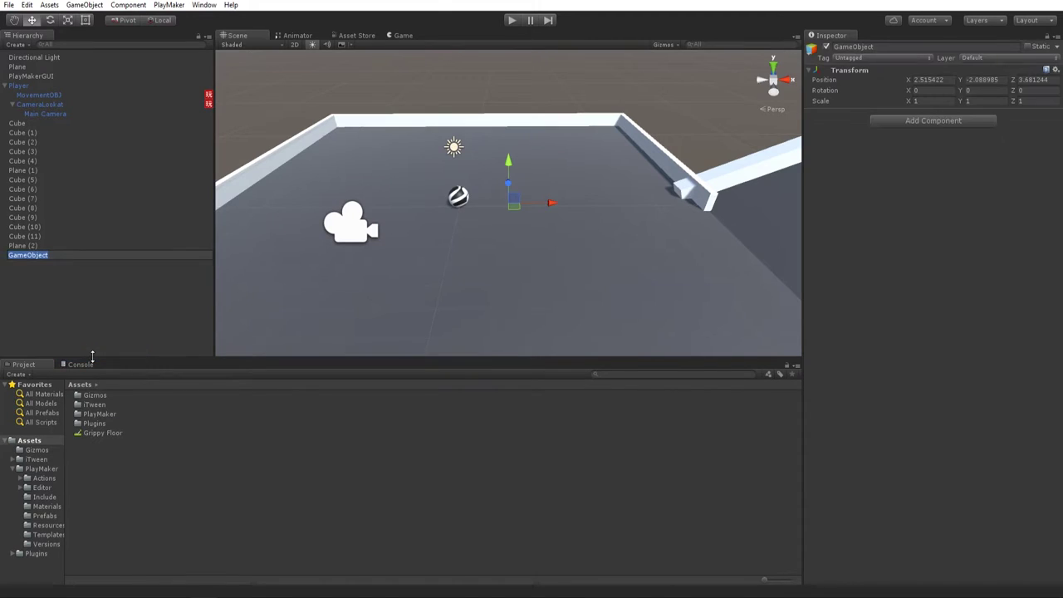
key(Return)
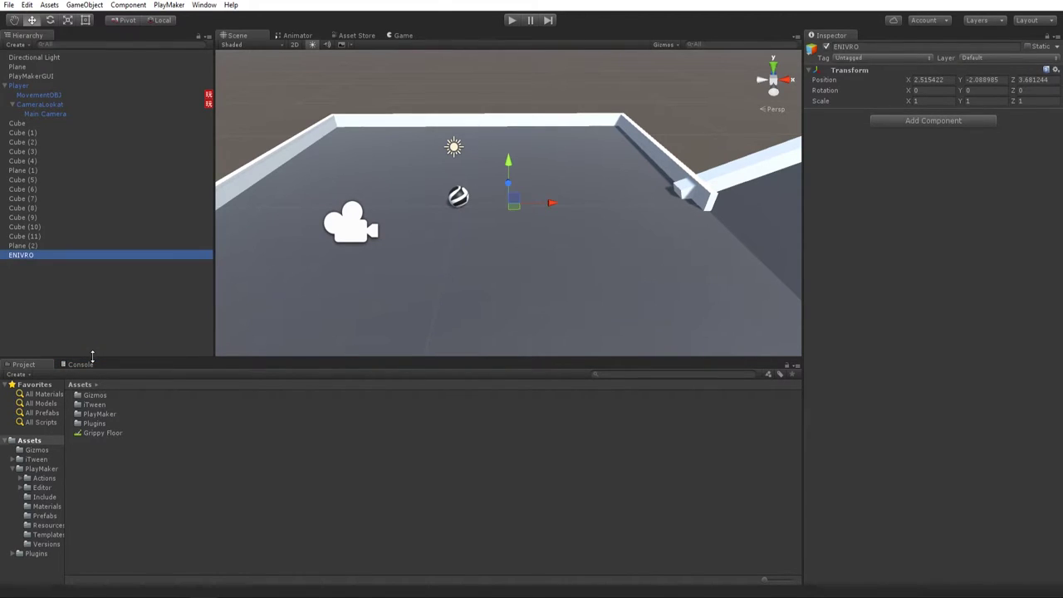
click(33, 236)
click(25, 246)
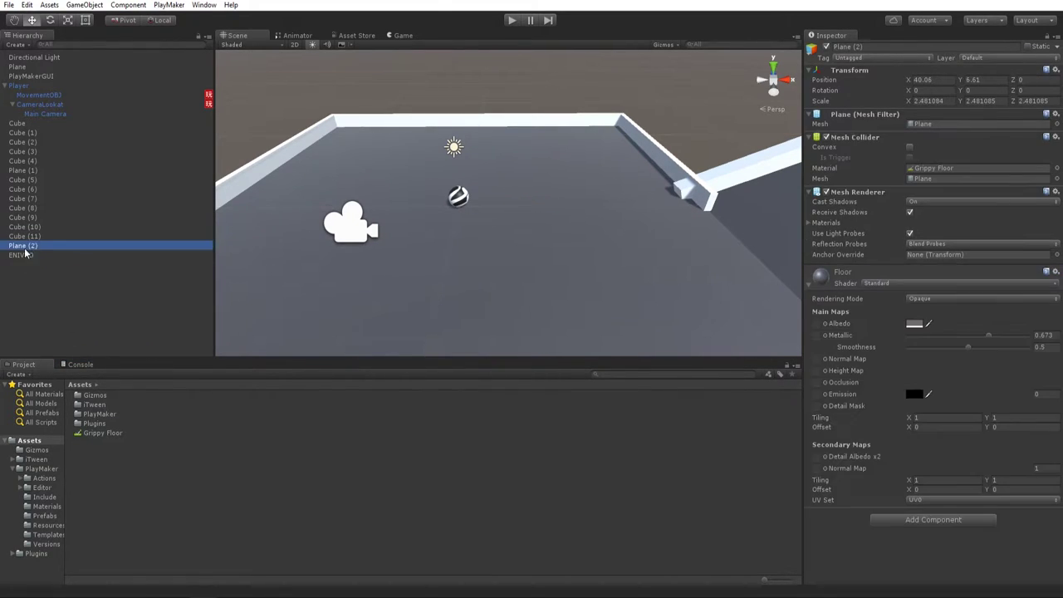
click(27, 256)
click(27, 259)
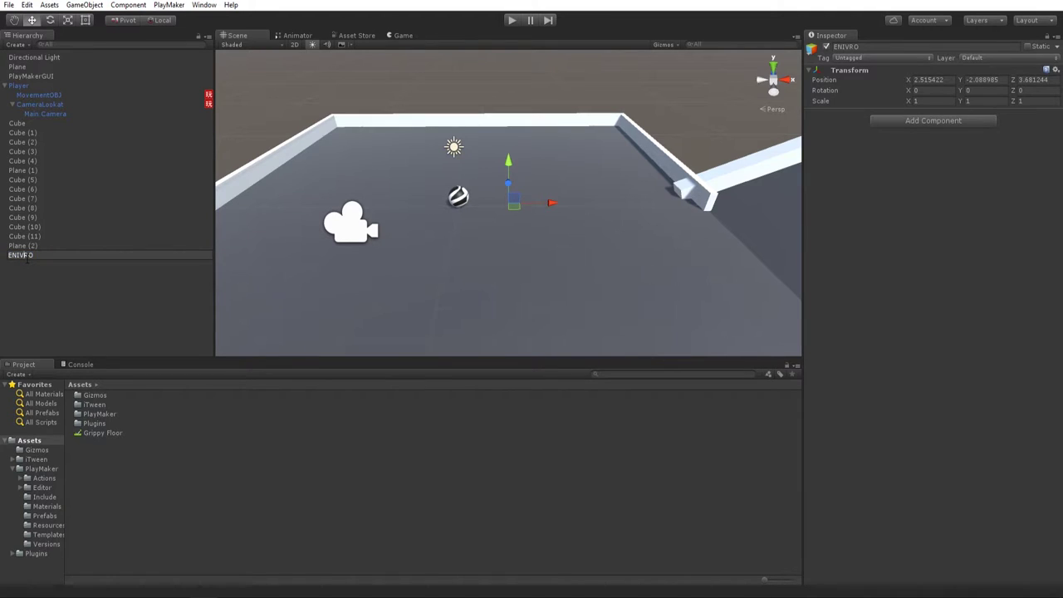
key(Return)
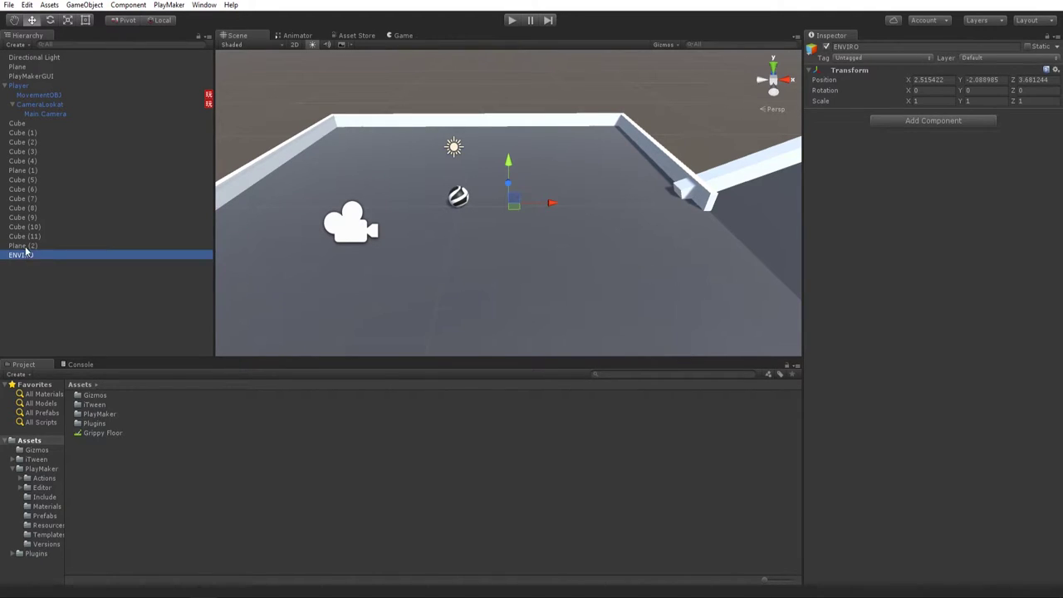
Parent all the wall cubes and all three planes under the ENVIRO object.
click(25, 246)
shift+click(18, 123)
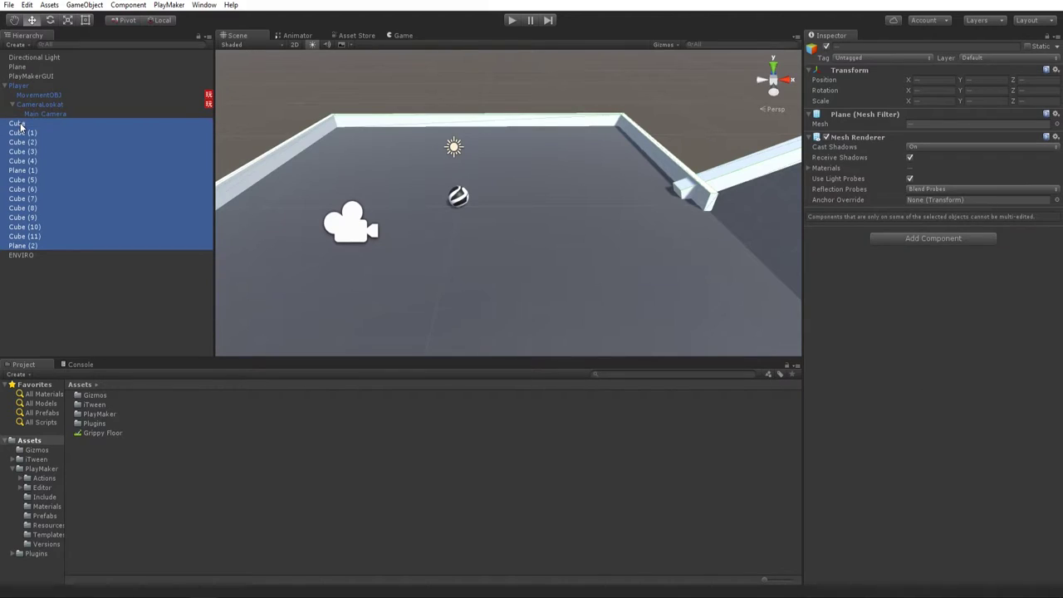
drag(27, 257, 28, 255)
drag(9, 68, 25, 122)
click(130, 294)
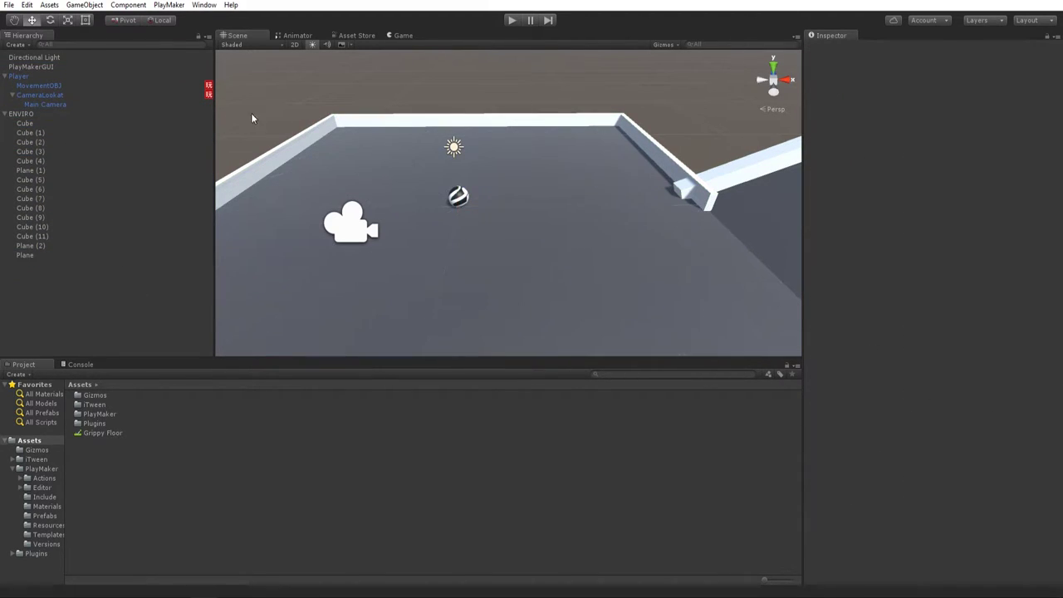
Focus the scene on the ENVIRO group and collapse its children in the hierarchy.
double_click(24, 115)
scroll(513, 147, up, 3)
drag(513, 147, 494, 137)
click(58, 298)
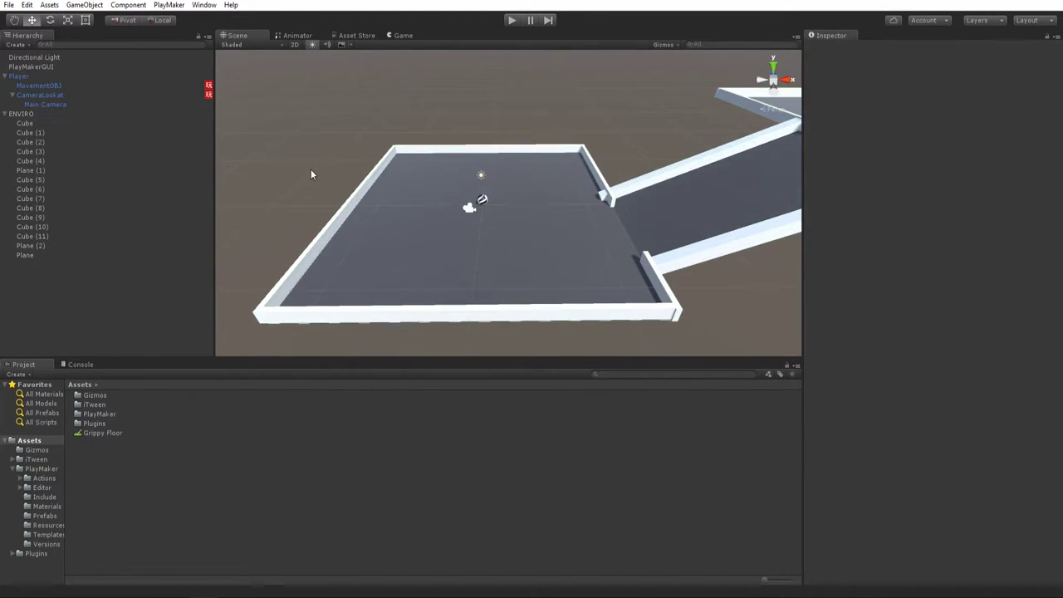
click(3, 114)
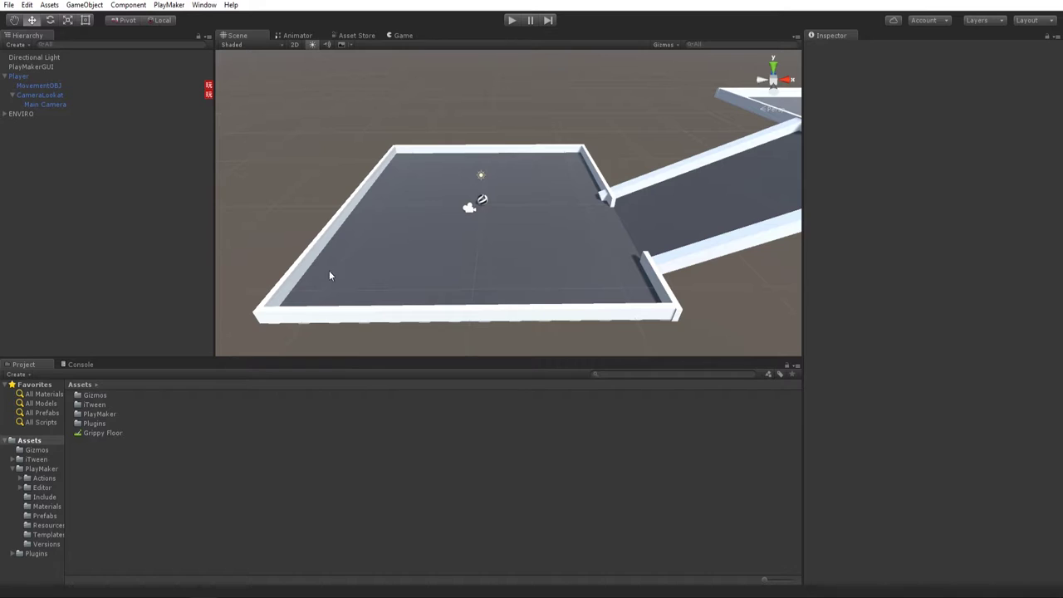
Add a cube to the scene and place it on the lower floor near the ball, at about X 4.01, Y 0.7, Z 4.51.
scroll(513, 150, down, 3)
middle_drag(496, 152, 403, 149)
alt+drag(403, 152, 397, 239)
scroll(397, 240, up, 3)
right_click(149, 225)
mouse_move(189, 339)
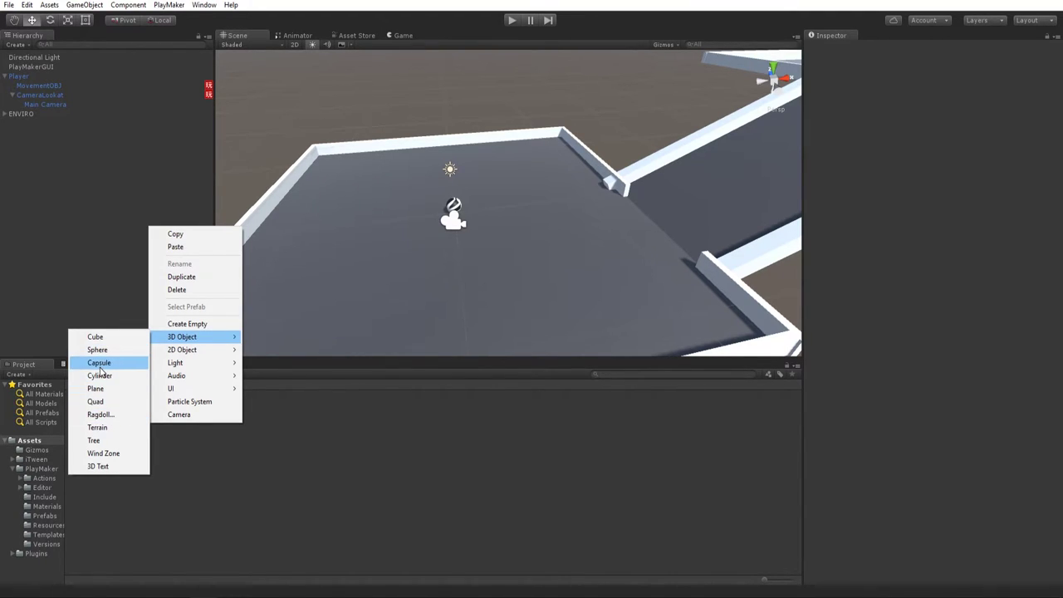
click(112, 336)
scroll(379, 269, up, 5)
drag(500, 199, 488, 142)
Scale the new cube into a thin upright bar of about 0.17 by 1 by 0.19.
key(r)
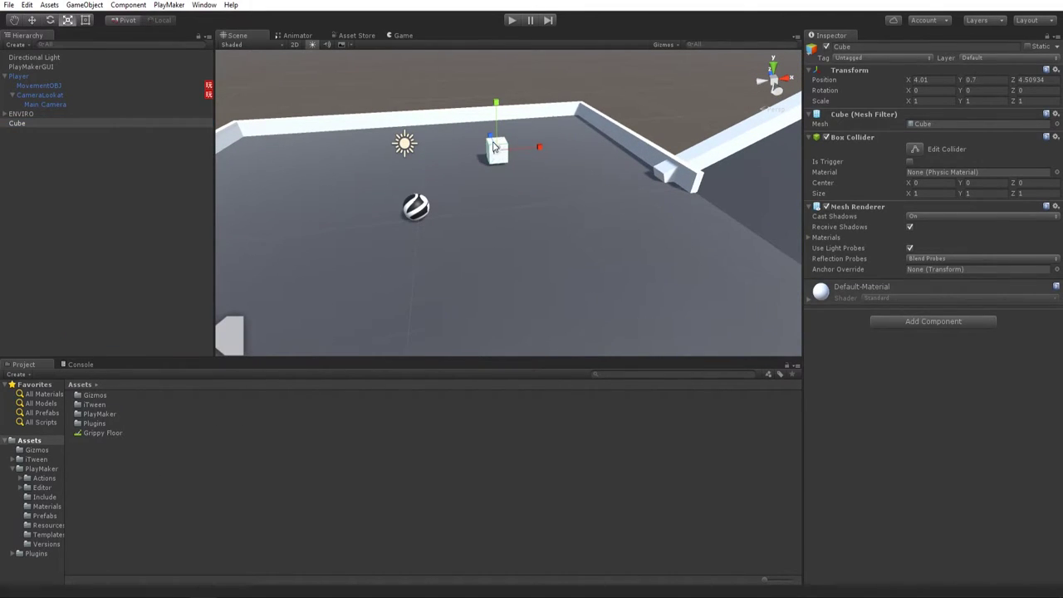
drag(539, 147, 506, 152)
scroll(506, 153, up, 5)
middle_drag(510, 170, 537, 294)
Duplicate the bar and rotate the copy to about -84.5° around X, and duplicate that copy with about -86.5° around Z to form a cross.
key(ctrl+d)
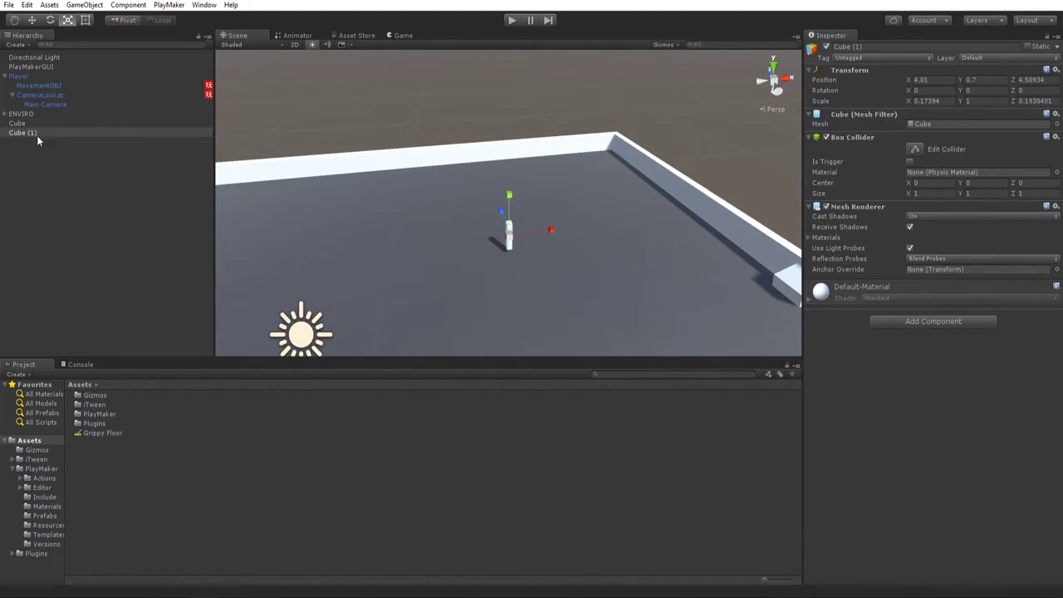
key(e)
drag(526, 295, 529, 320)
key(ctrl+d)
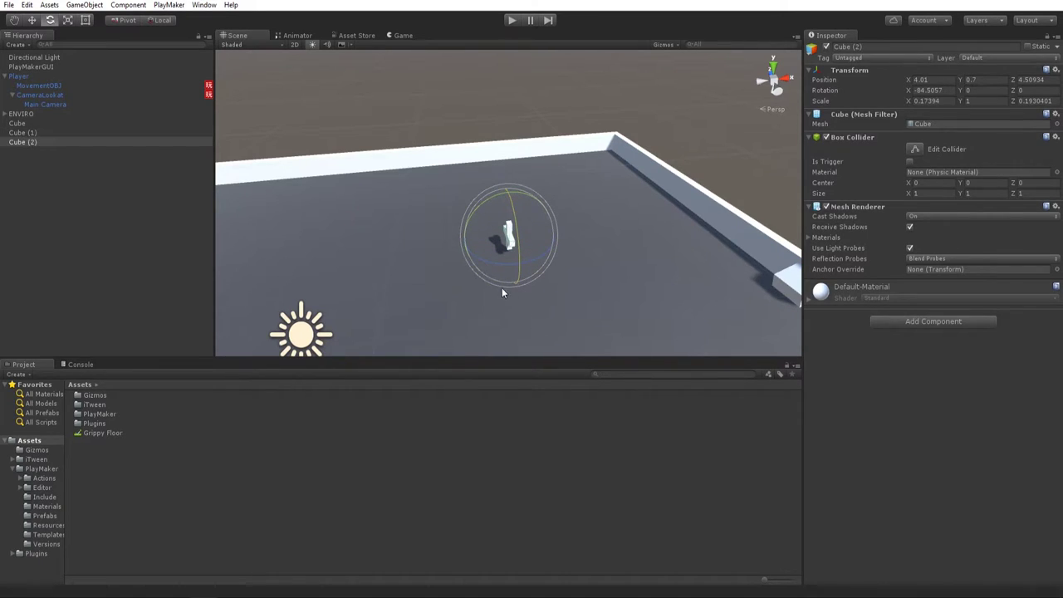
drag(502, 271, 634, 222)
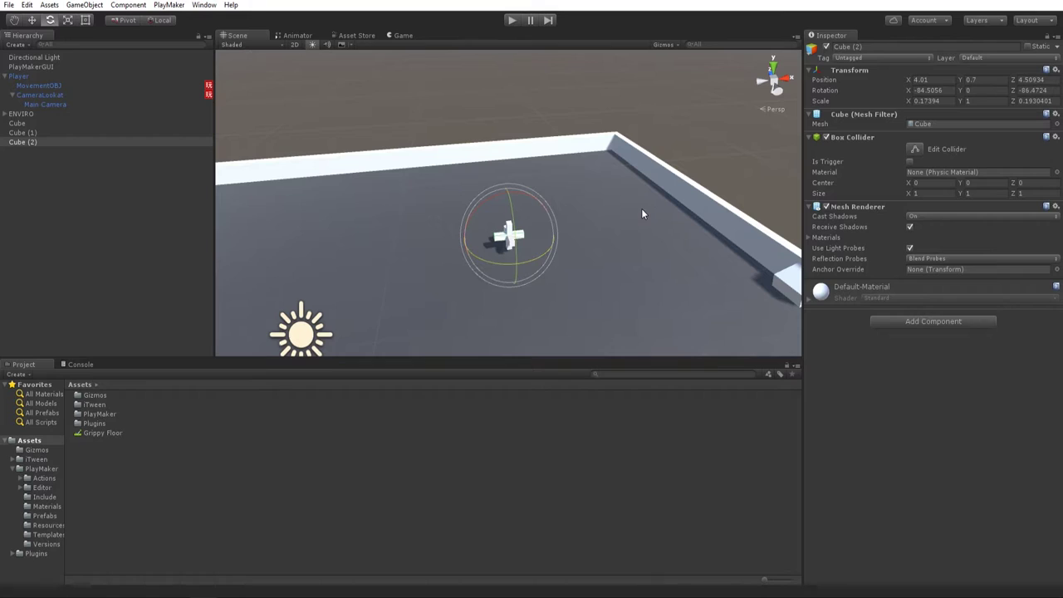
Stretch the horizontal bar Cube (1) into a long, thin strip scaled about 0.11 by 1.98 by 0.04.
key(r)
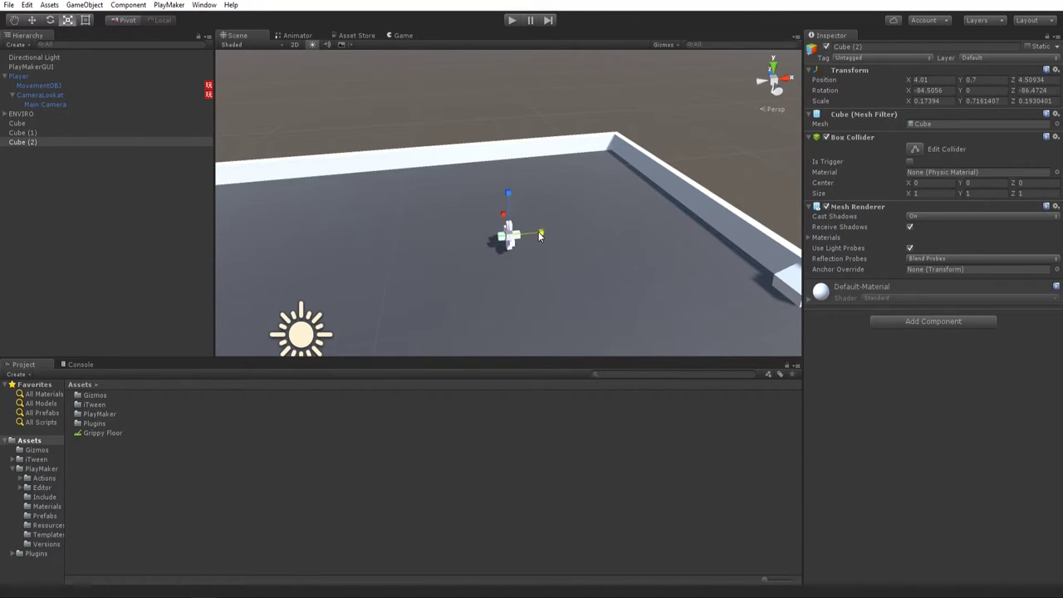
click(623, 115)
alt+drag(663, 208, 588, 257)
click(530, 241)
drag(504, 183, 522, 216)
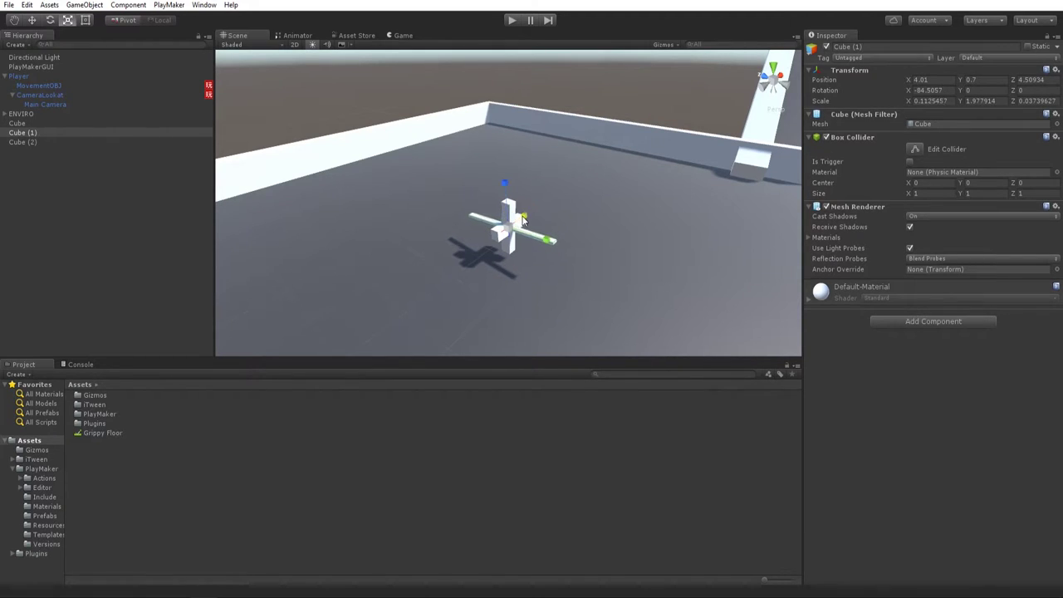
Scale the upright bar of the cross to about 0.06 by 1.3 by 0.08.
key(q)
key(w)
click(511, 208)
key(r)
drag(531, 215, 494, 222)
key(q)
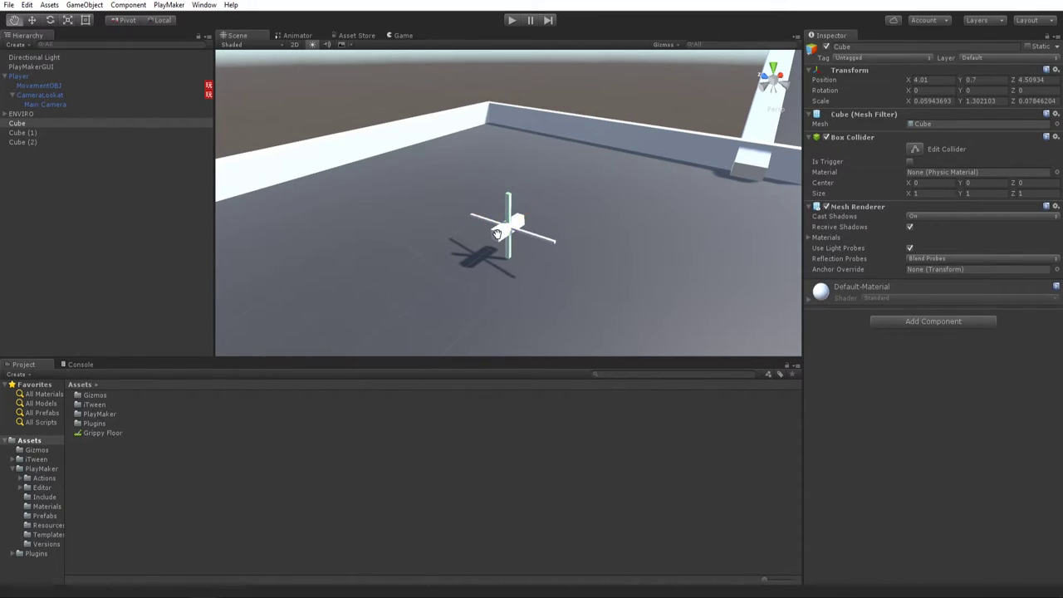
Scale the third bar, Cube (2), to about 0.12 by 1.52 by 0.07.
key(w)
click(496, 234)
key(r)
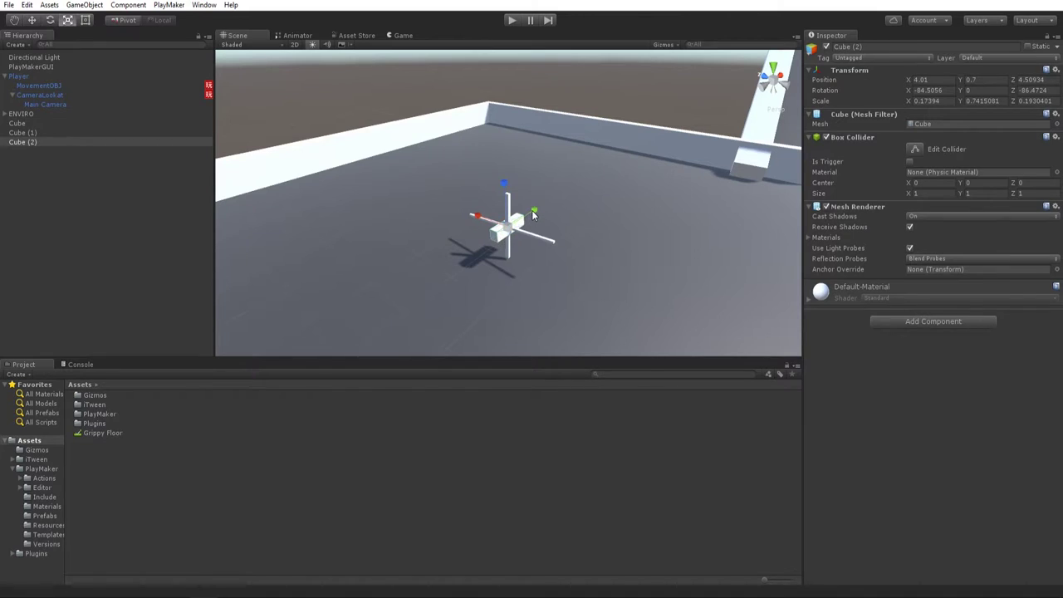
drag(552, 204, 561, 197)
drag(476, 216, 497, 224)
drag(504, 184, 415, 187)
click(389, 116)
Play-test the game to compare the cross with the rolling ball, and stop the playback.
scroll(456, 224, down, 4)
alt+drag(498, 228, 470, 239)
click(511, 20)
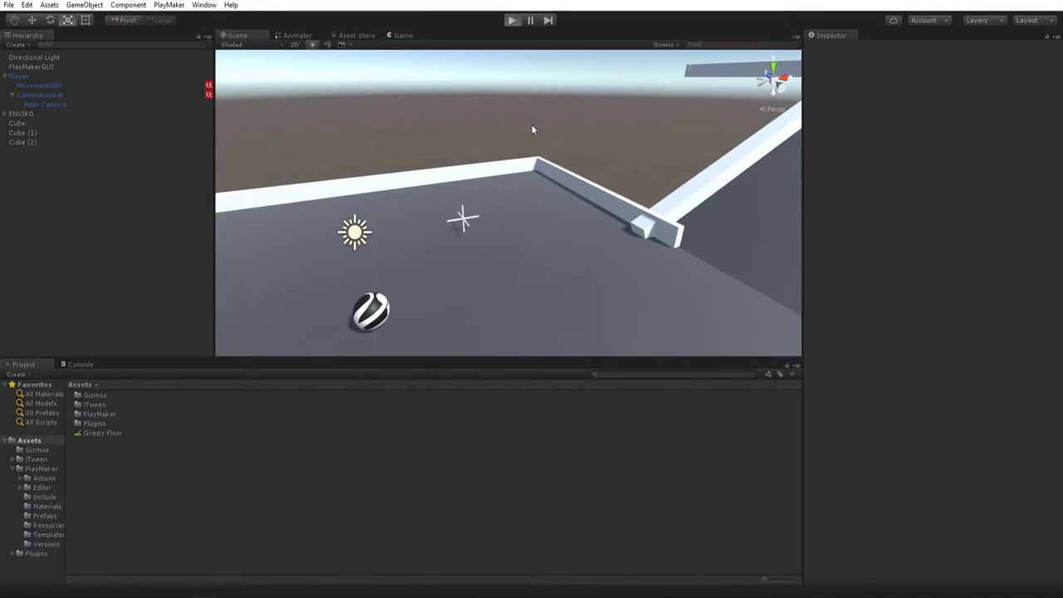
key(ctrl+p)
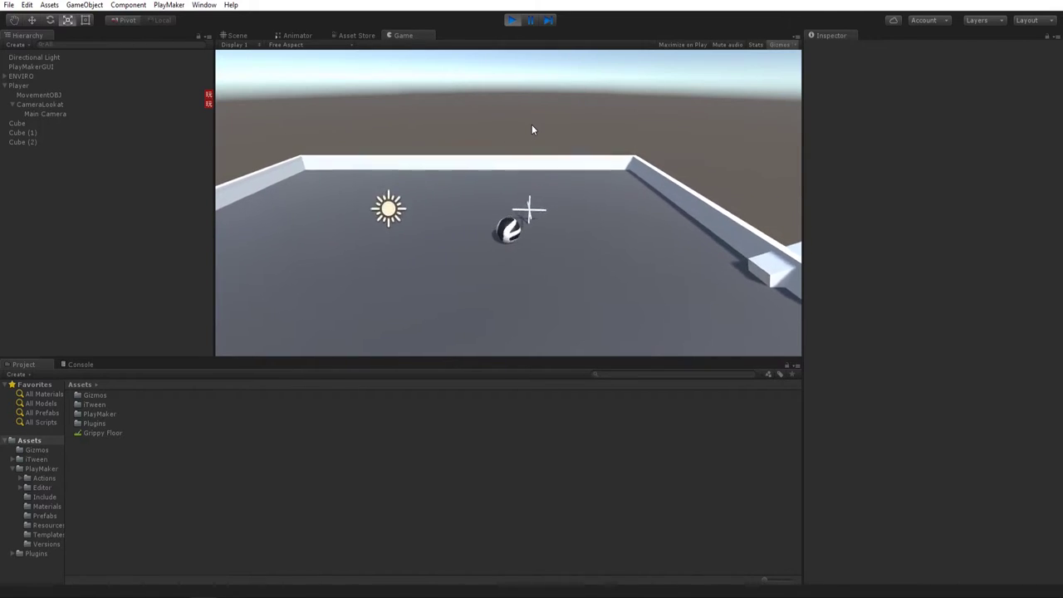
key(s)
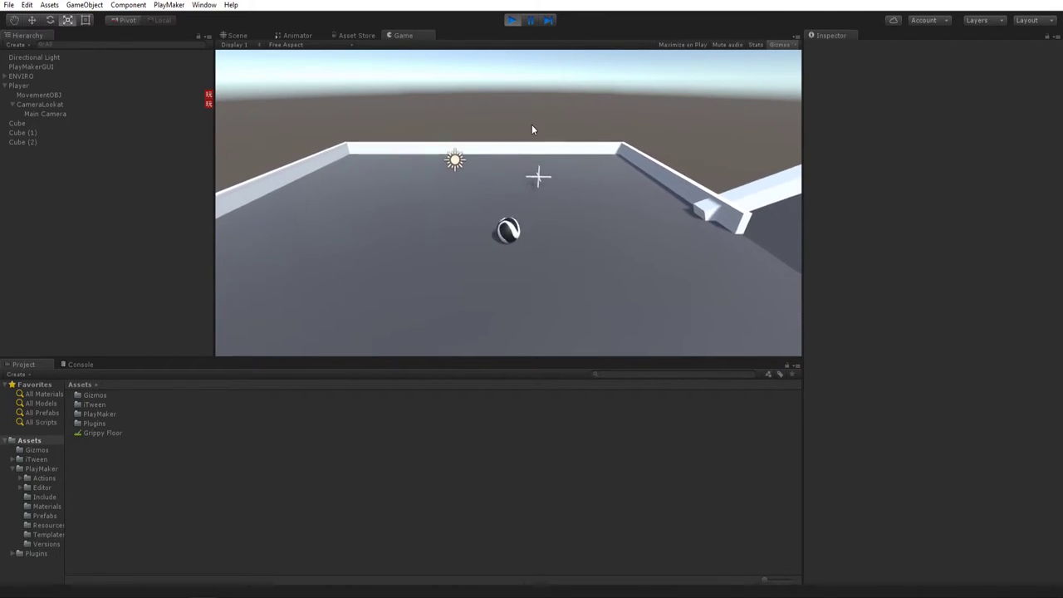
click(512, 20)
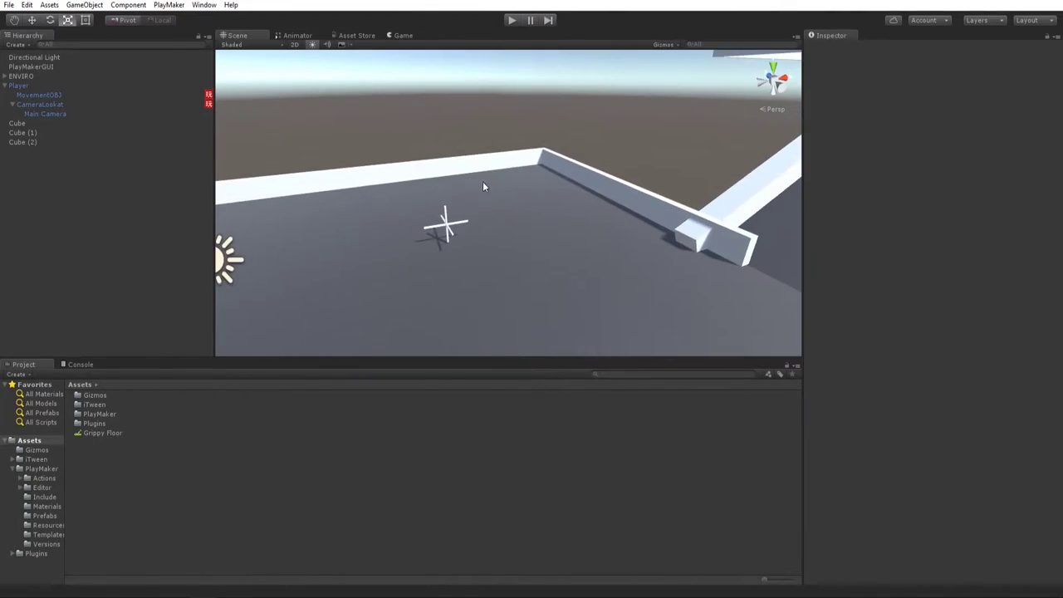
Shorten Cube (2) to a Y scale of about 0.93 and Cube (1) to a Y scale of about 1.06.
scroll(446, 233, up, 2)
click(443, 230)
scroll(419, 254, up, 3)
alt+drag(427, 264, 371, 259)
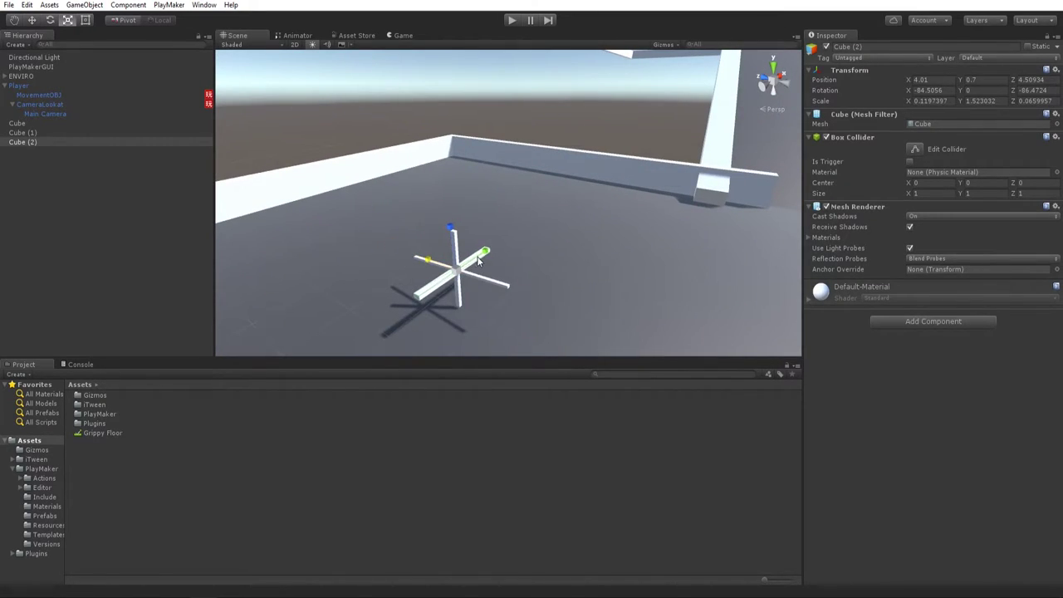
drag(480, 253, 542, 237)
click(456, 279)
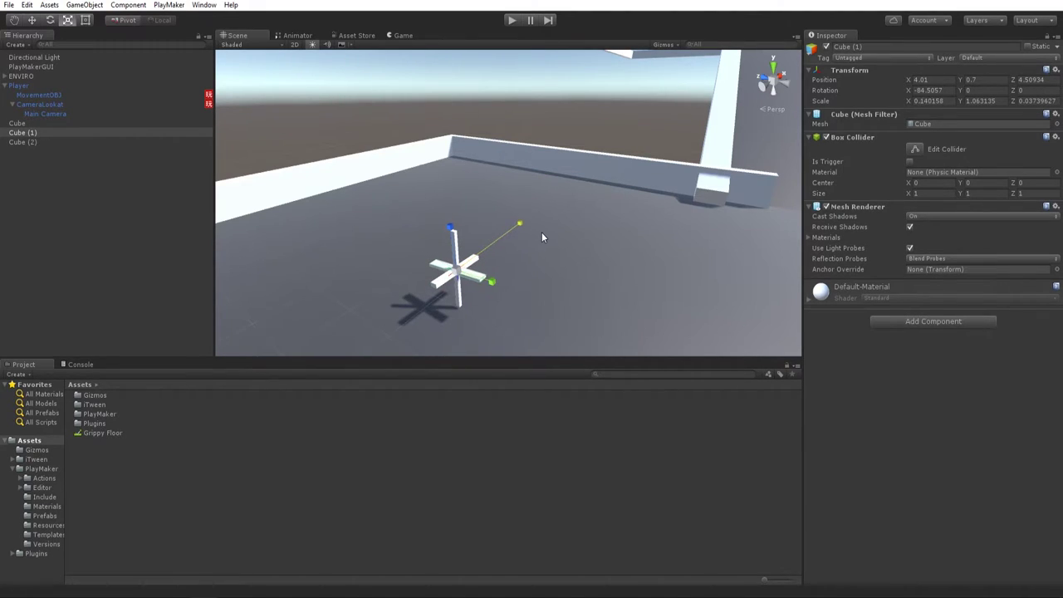
Shorten and thicken the upright bar to a scale of about 0.09 by 0.86 by 0.13.
key(w)
click(453, 262)
key(r)
drag(453, 233, 403, 251)
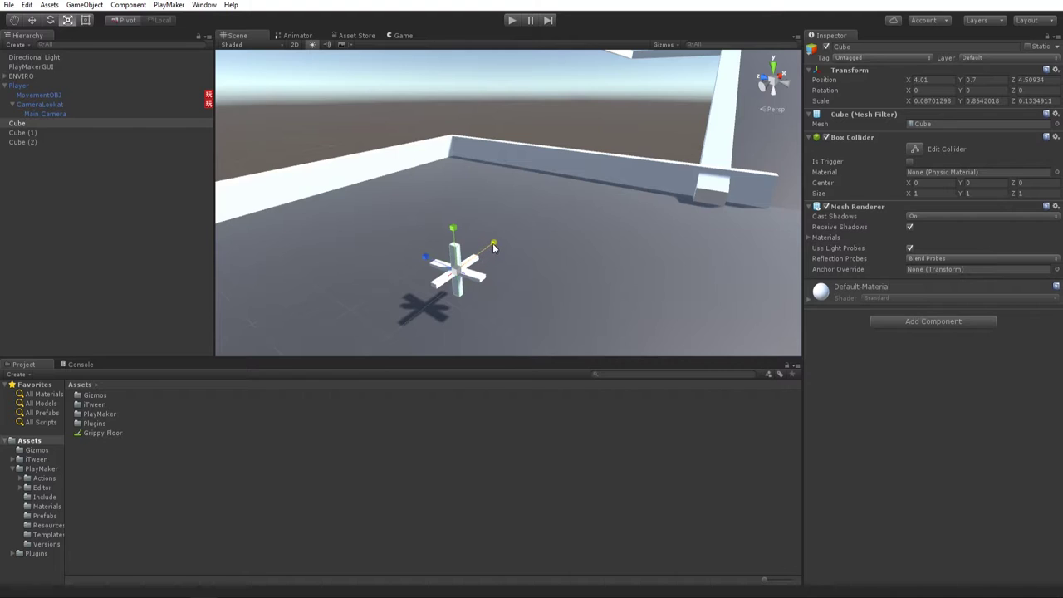
click(537, 134)
Create an empty game object at the scene root and name it Collectable.
alt+drag(536, 134, 344, 217)
click(31, 122)
click(75, 221)
right_click(75, 221)
click(108, 312)
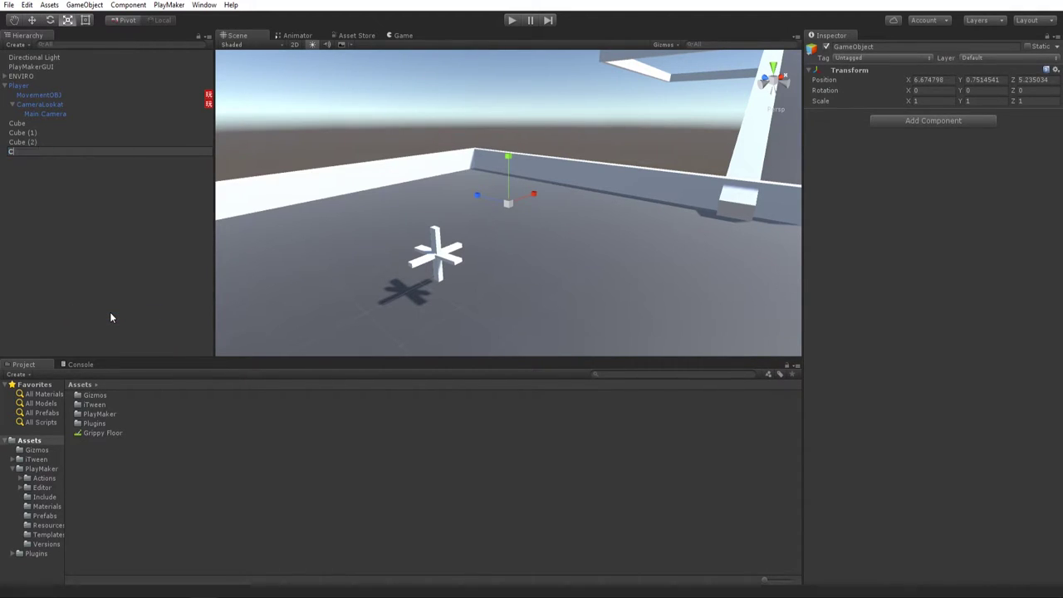
text(Collectable)
key(Return)
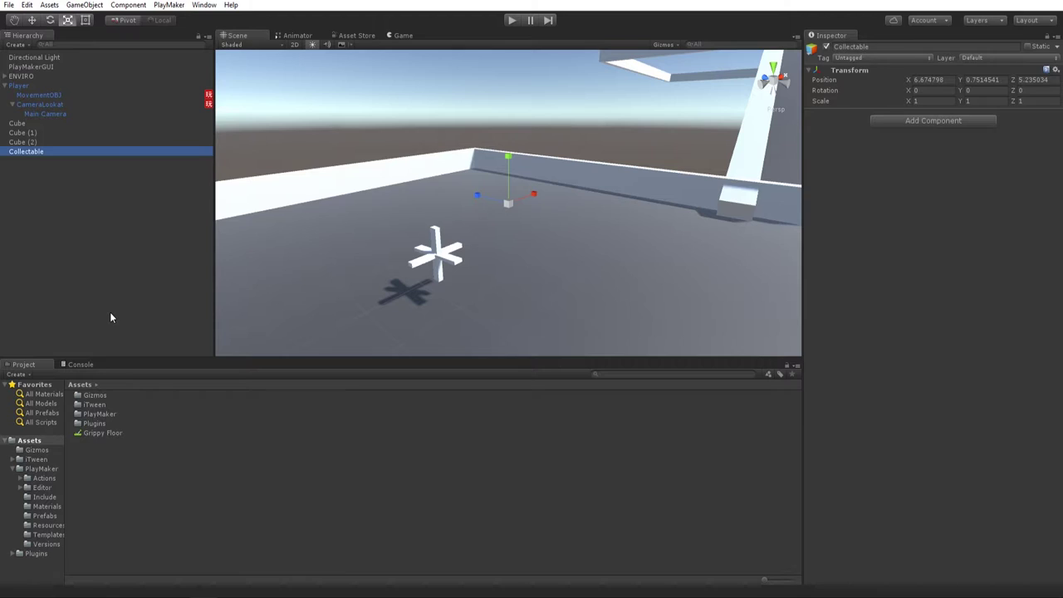
Set the Collectable object's position to 0, 0, 0.
drag(955, 81, 891, 82)
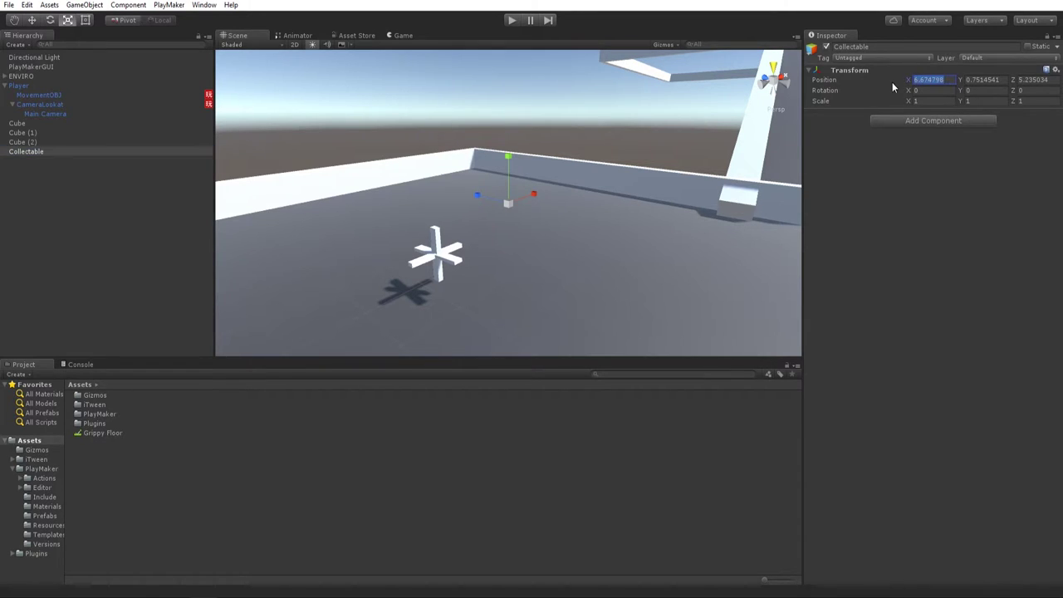
text(0)
key(Tab)
text(0)
key(Tab)
text(0)
Move all three cross cubes together to the ball near the origin, at about X -0.12, Y 0.61, Z -0.01.
click(33, 142)
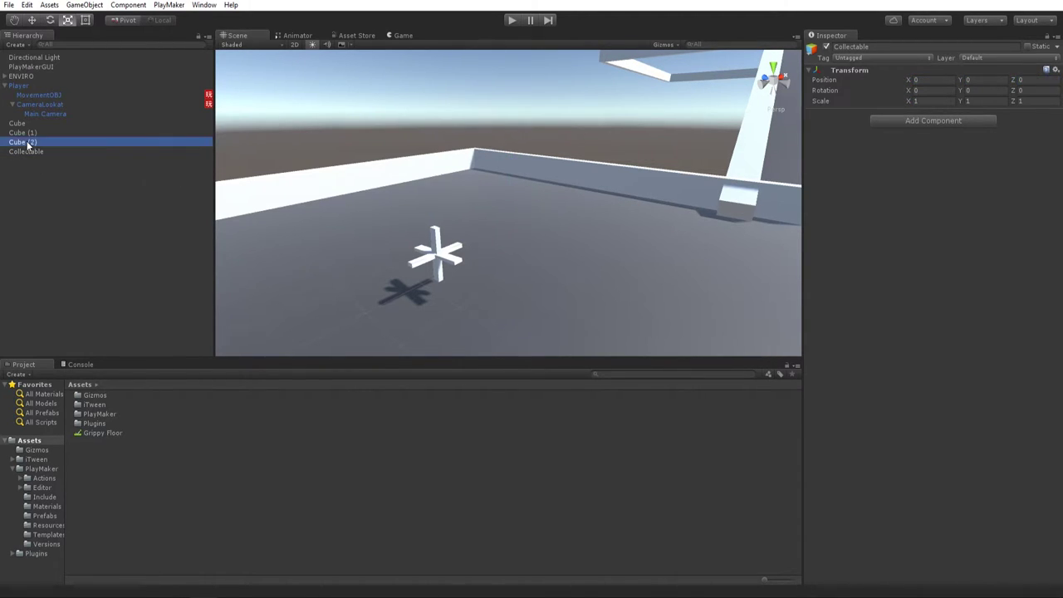
shift+click(25, 123)
alt+drag(434, 219, 498, 289)
scroll(498, 289, down, 6)
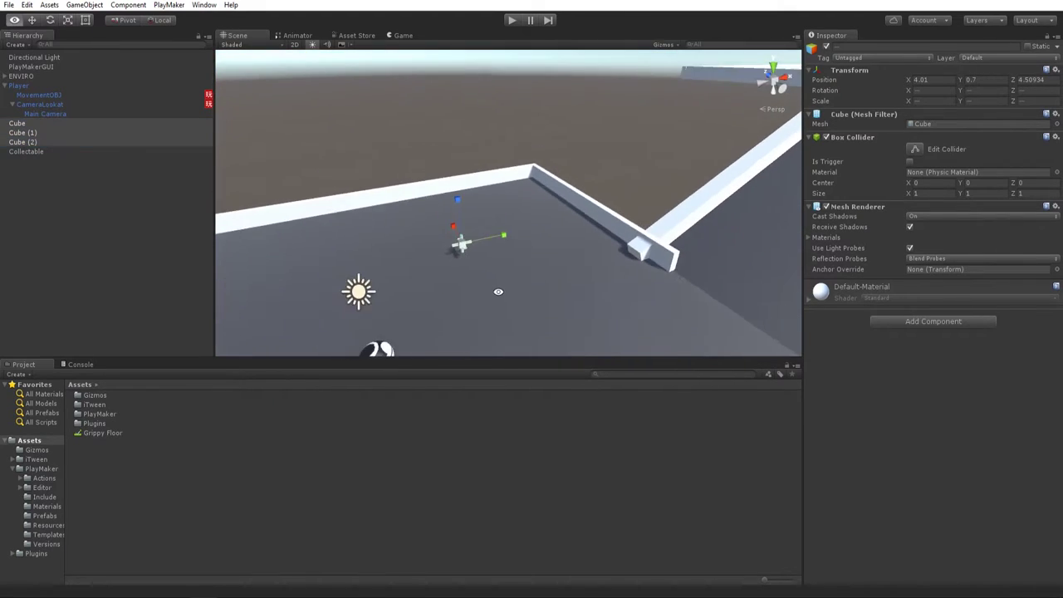
middle_drag(470, 266, 513, 211)
key(w)
alt+drag(533, 197, 612, 230)
drag(605, 176, 588, 204)
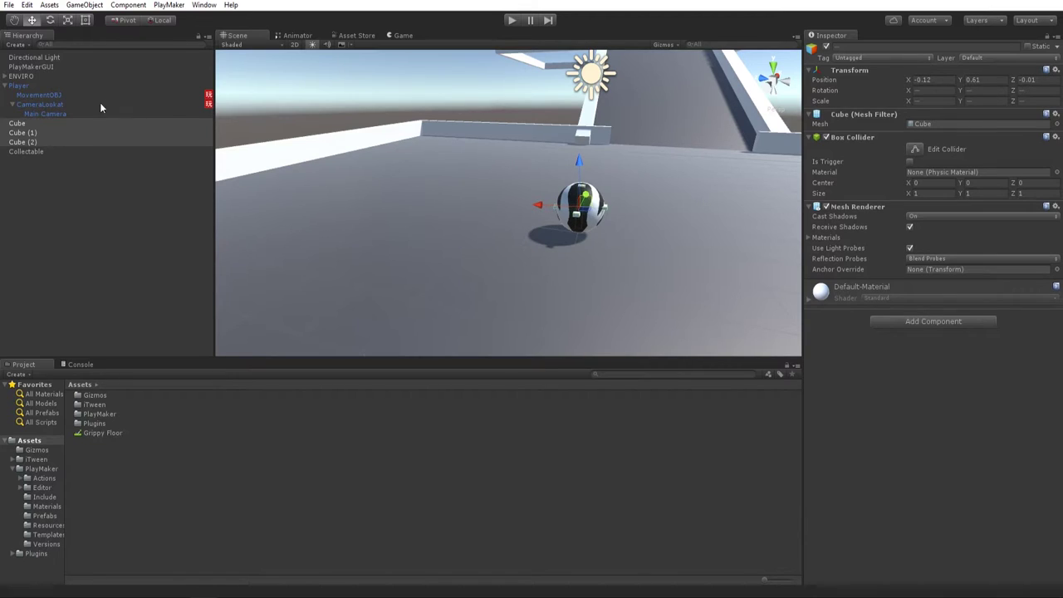
Parent the three cubes to Collectable and move the whole group away from the ball to about Z 4.75.
drag(16, 131, 29, 152)
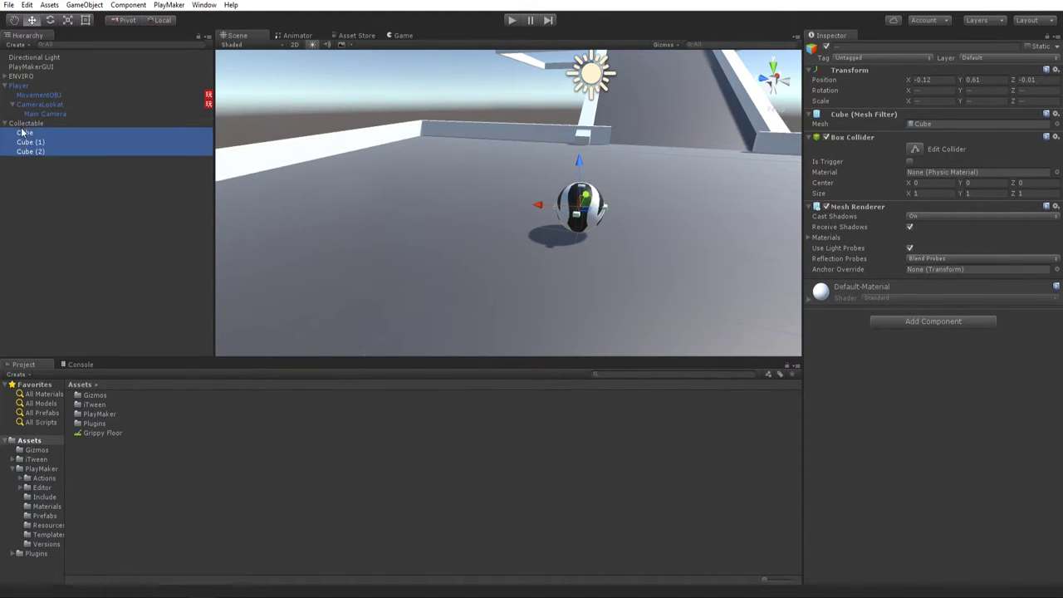
drag(545, 224, 465, 224)
Turn off the Box Collider on the three cubes inside Collectable, leaving Is Trigger unset.
click(33, 135)
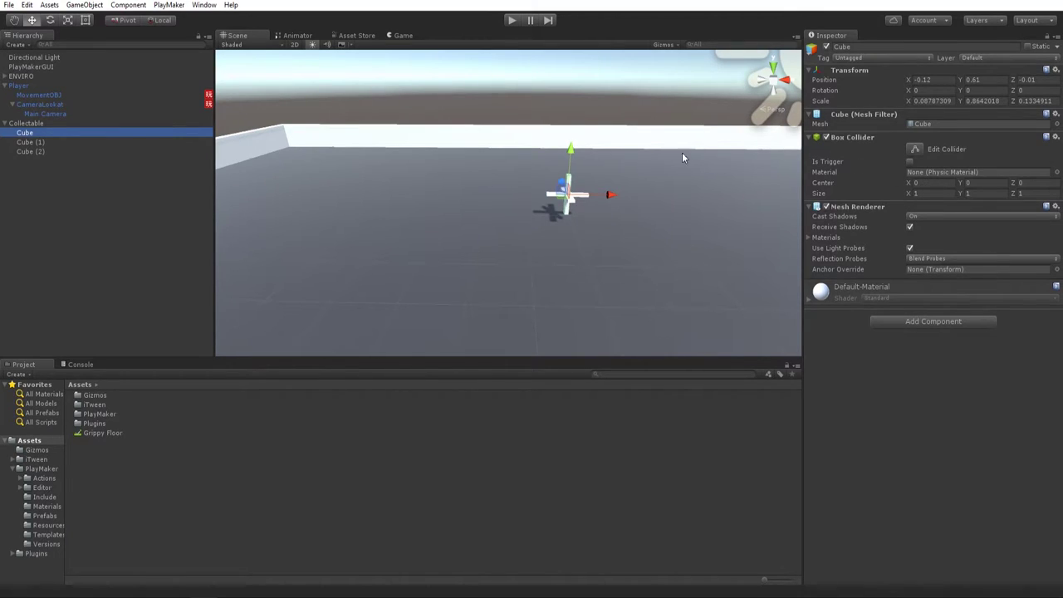
click(910, 162)
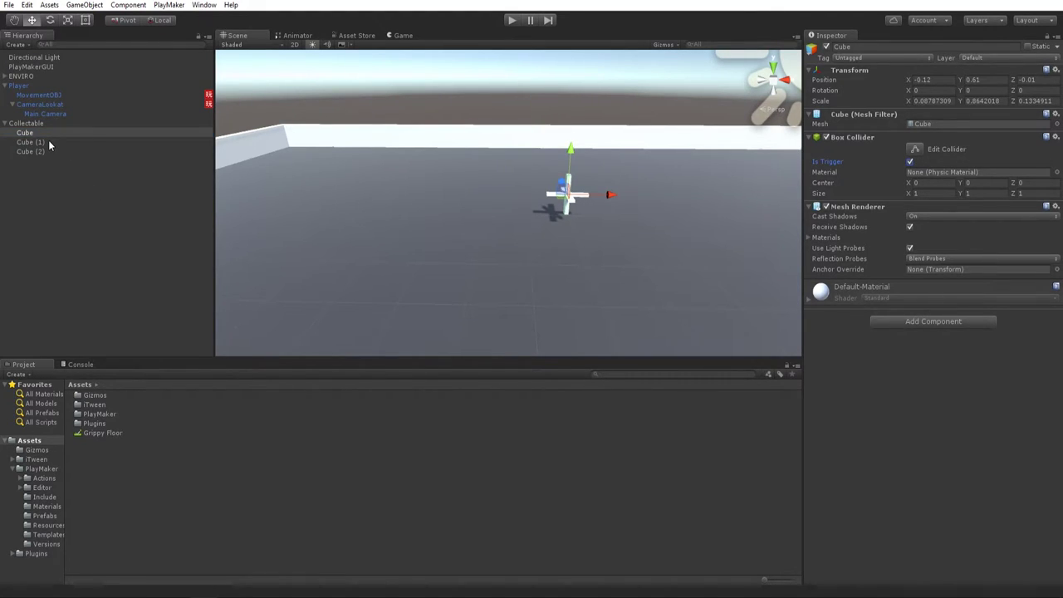
click(909, 162)
click(825, 136)
click(30, 142)
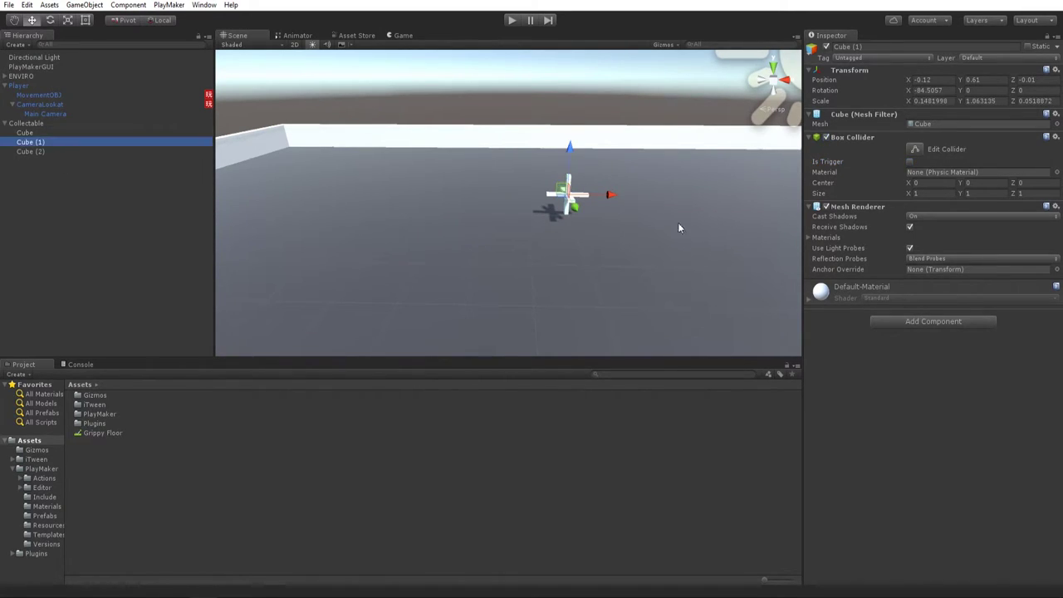
click(66, 151)
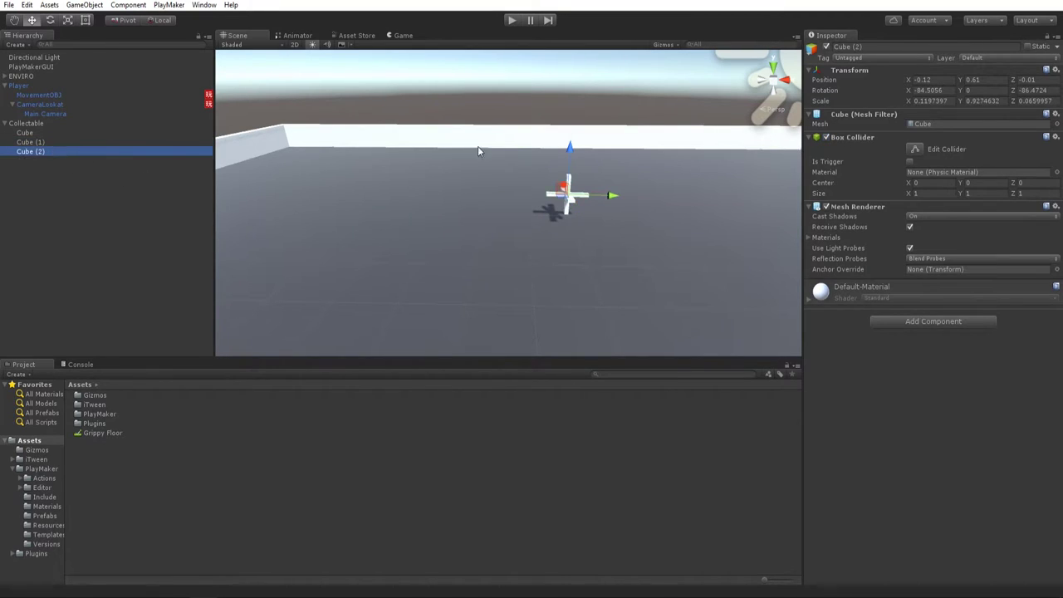
click(825, 137)
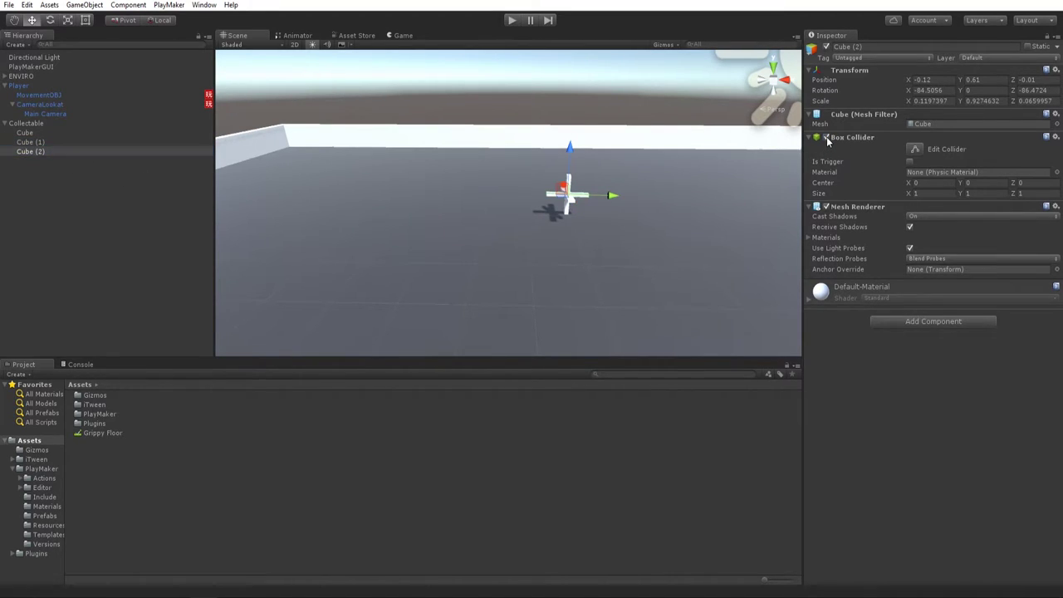
Add a child cube to Collectable enclosing the cross, at about X -0.13, Y 0.6, Z 0, with a Z scale of about 1.2.
click(37, 125)
right_click(36, 129)
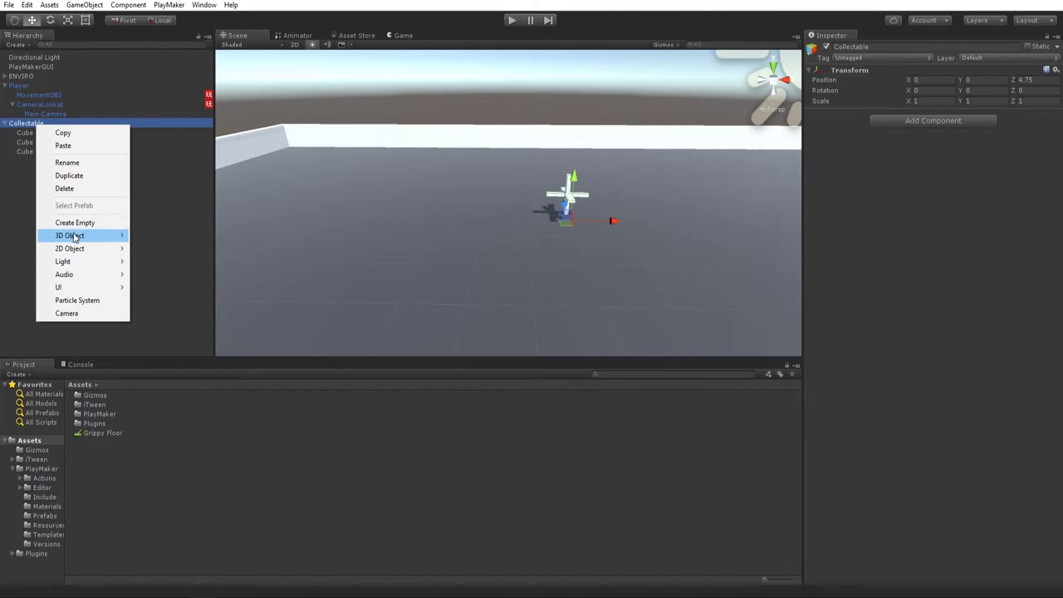
mouse_move(82, 238)
click(154, 235)
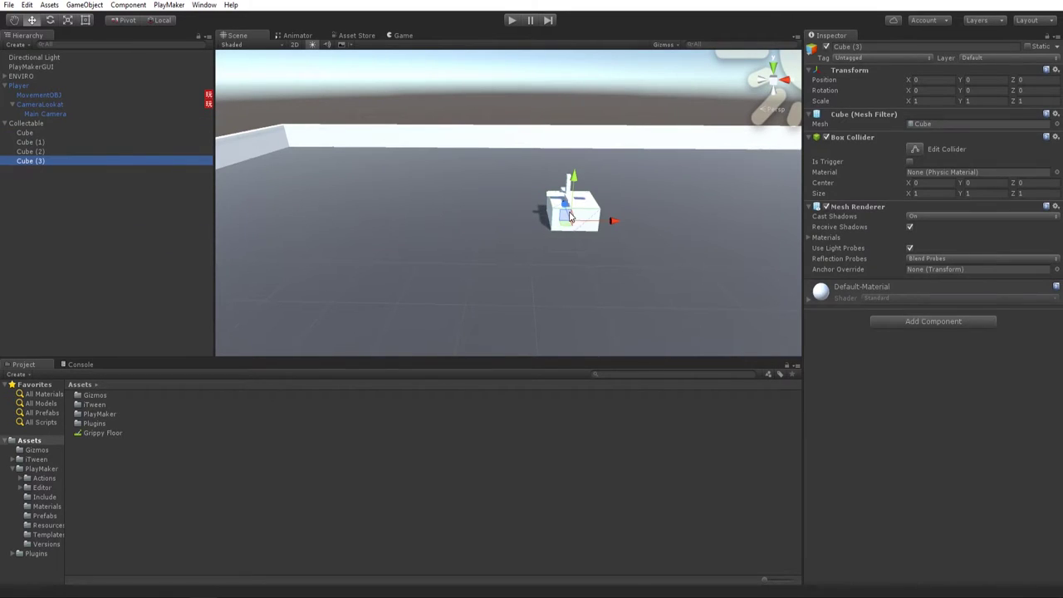
drag(558, 195, 664, 229)
key(r)
drag(578, 174, 571, 170)
alt+drag(661, 239, 690, 247)
Make the enclosing cube an invisible trigger by enabling Is Trigger and disabling its Mesh Renderer.
click(910, 162)
click(825, 206)
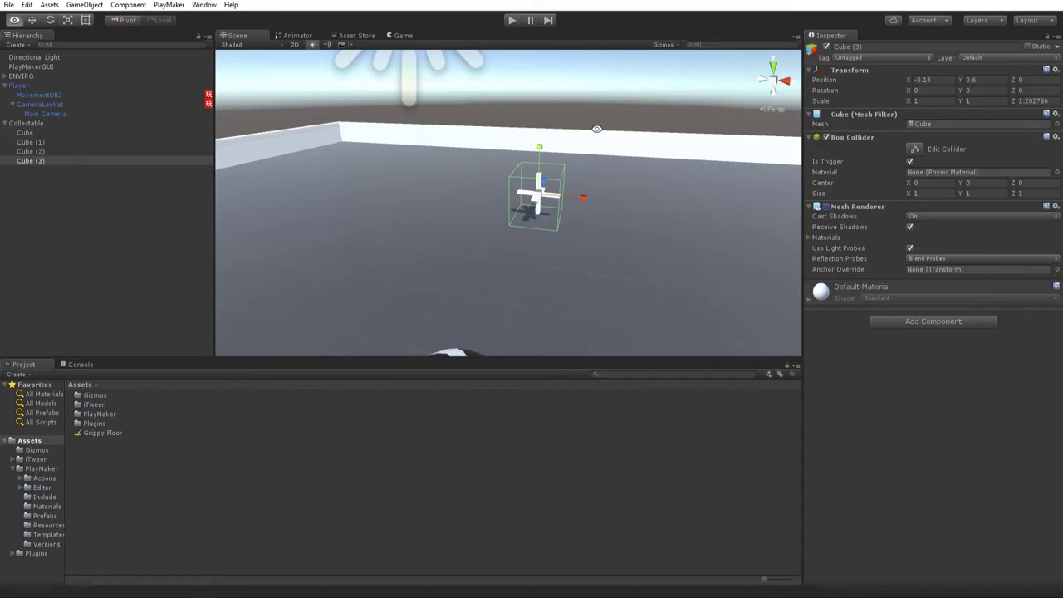
alt+drag(596, 126, 556, 138)
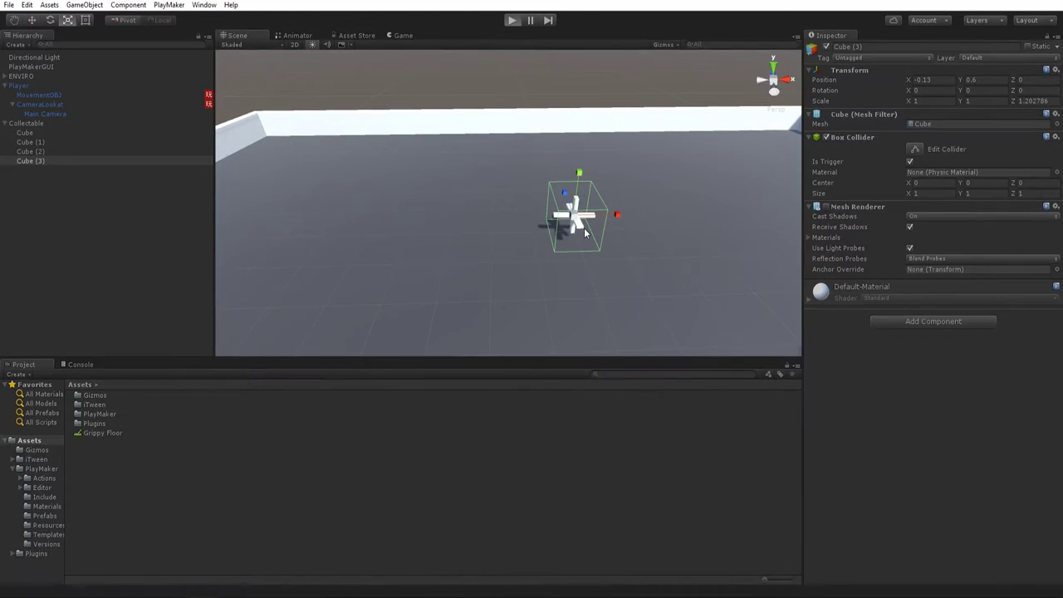
Play-test rolling the ball around the collectable's trigger box, and stop the playback.
key(ctrl+p)
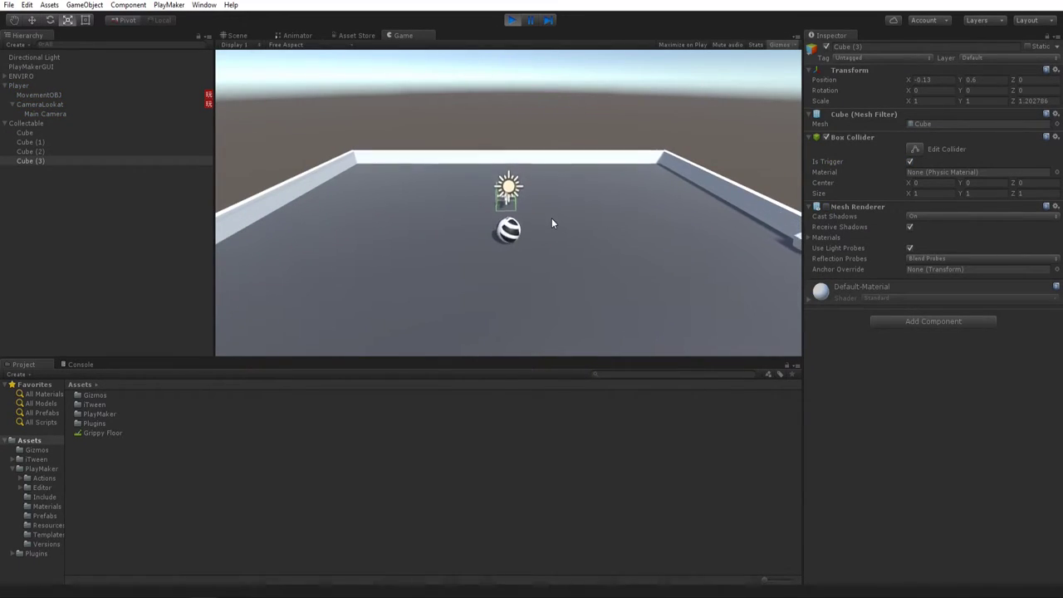
key(a)
key(s)
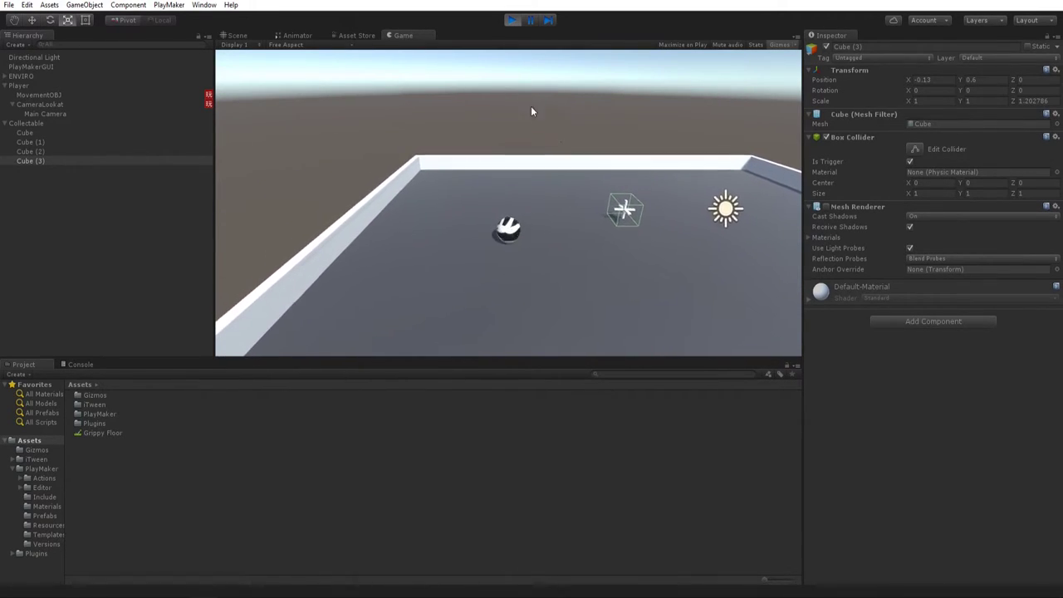
click(510, 21)
Rename the enclosing cube under Collectable as TRIGGER.
click(31, 160)
click(31, 160)
text(TRIGG)
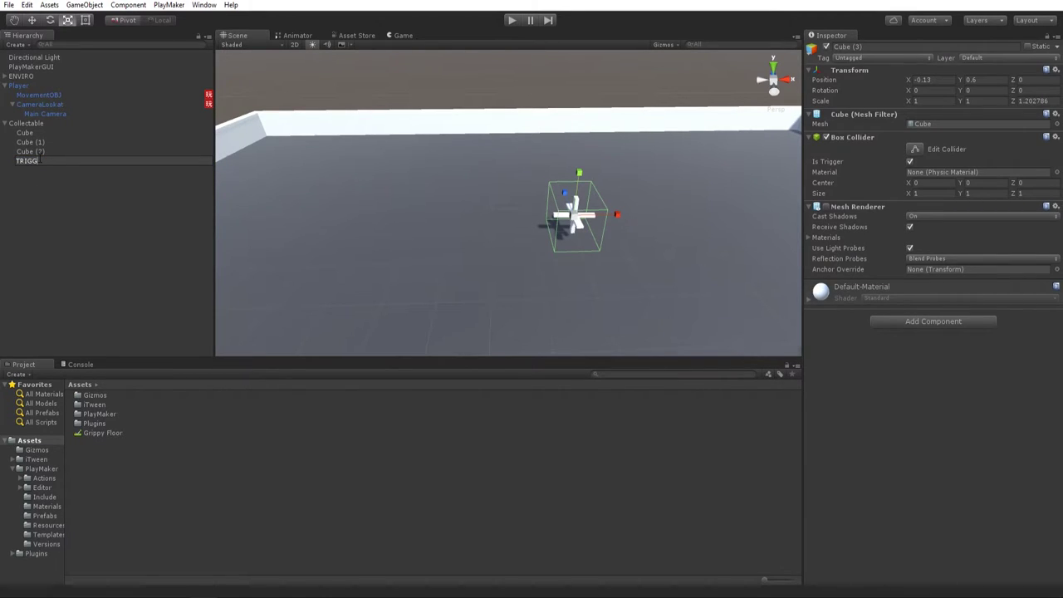
key(Return)
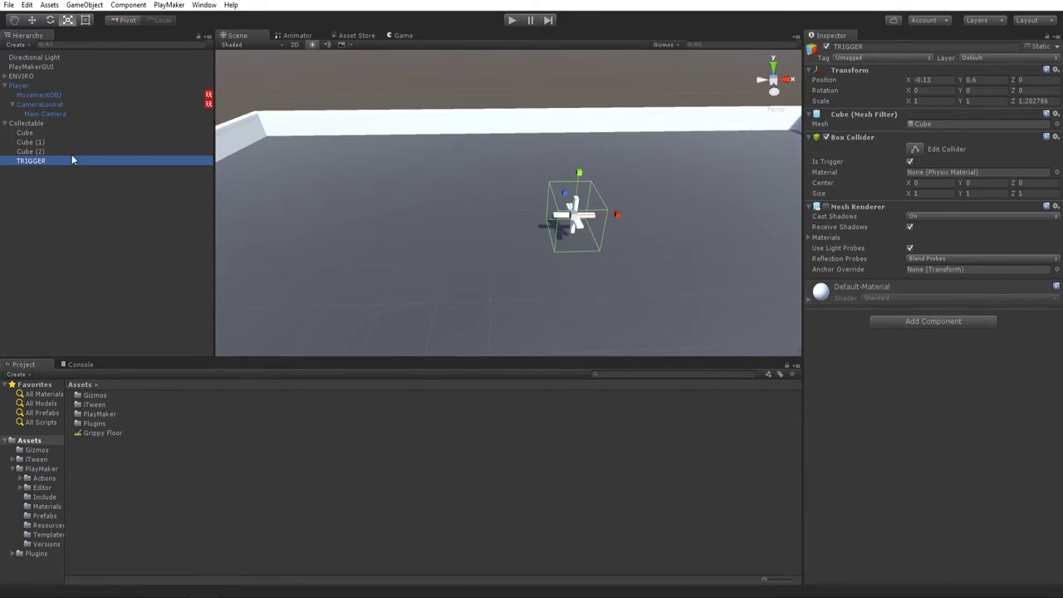
click(109, 215)
Add a new tag named Collectable to the project's tag list.
click(38, 159)
click(856, 59)
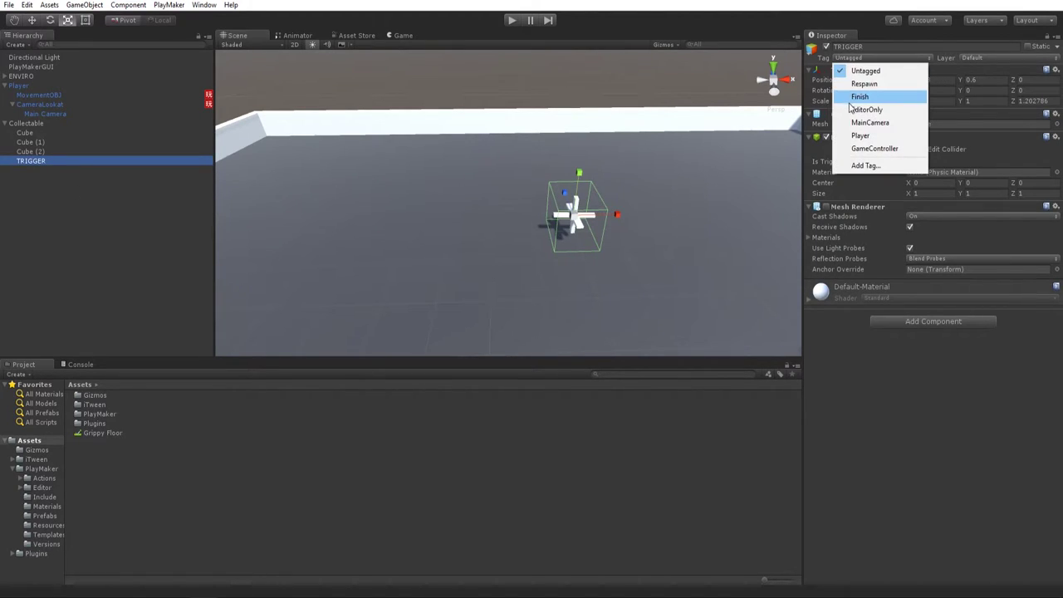
click(858, 166)
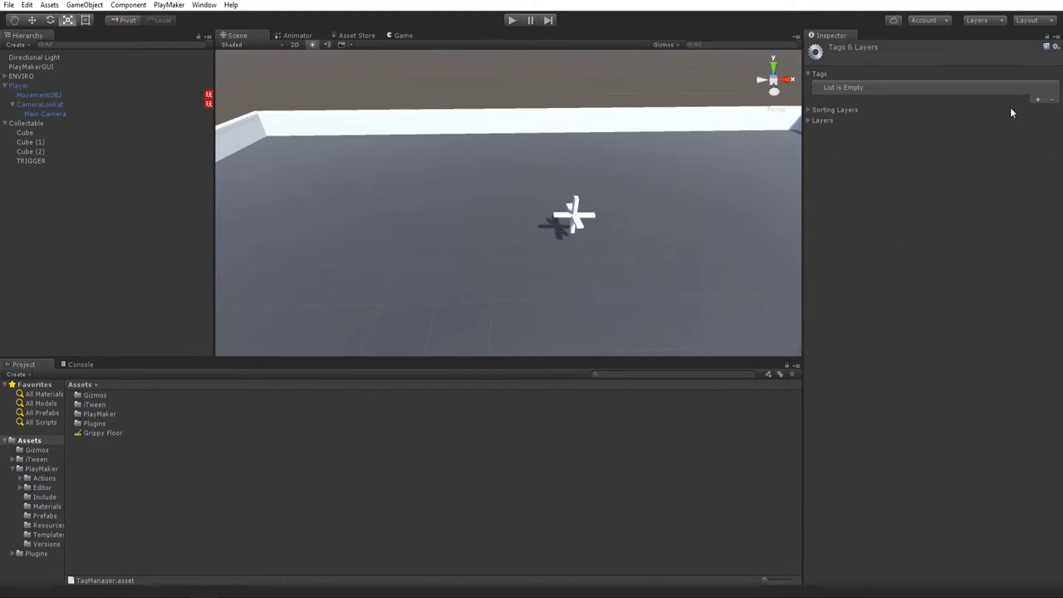
click(1037, 99)
click(968, 88)
text(Collectable)
key(Return)
Assign the Collectable tag to the TRIGGER object.
click(55, 161)
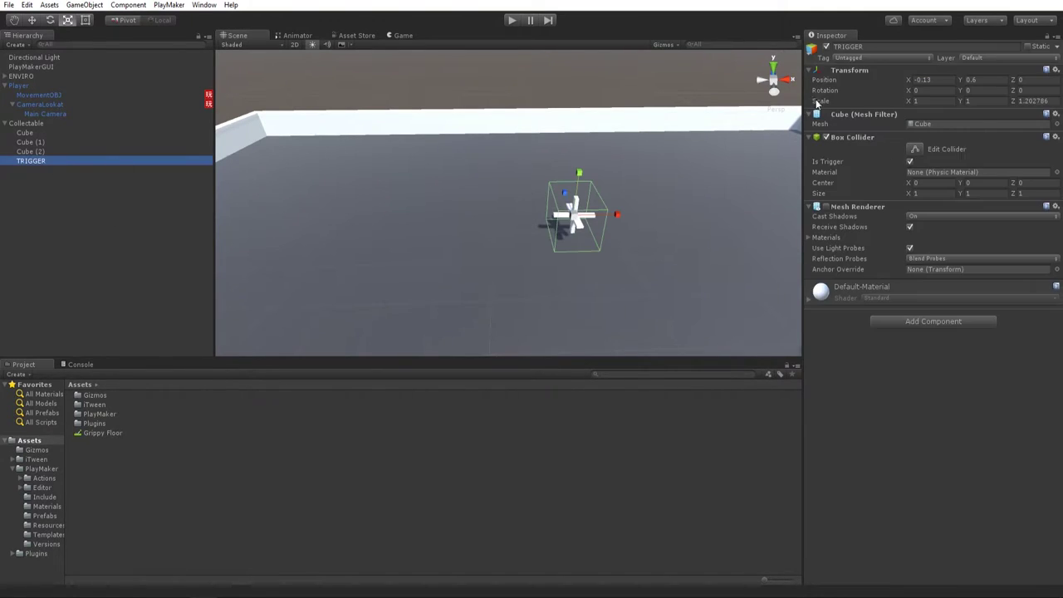
click(908, 59)
click(883, 161)
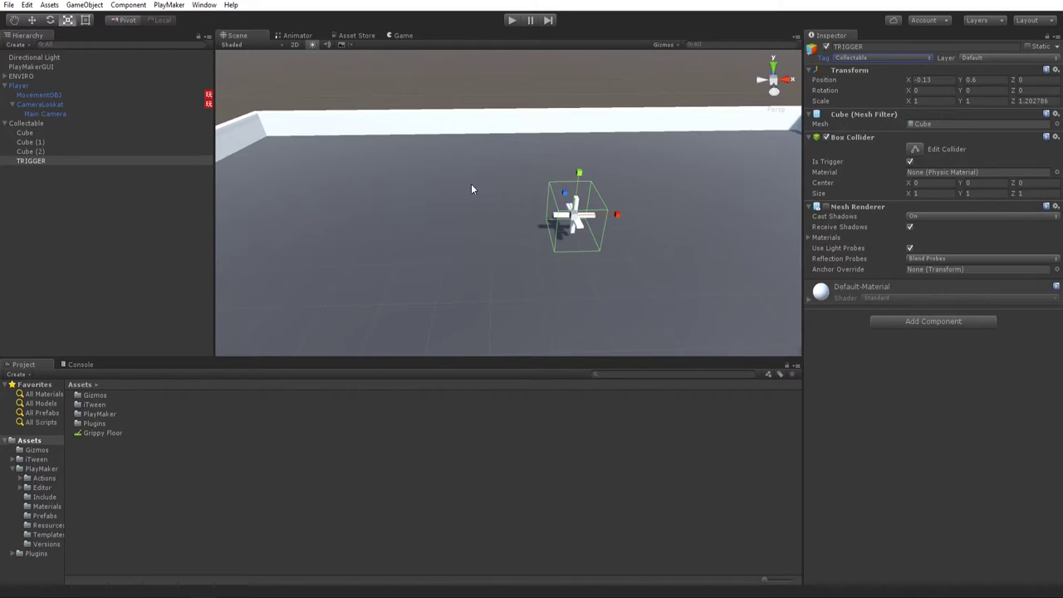
Add a PlayMaker FSM component to the TRIGGER object under Collectable and name the FSM Collectable.
click(136, 176)
click(4, 122)
click(10, 123)
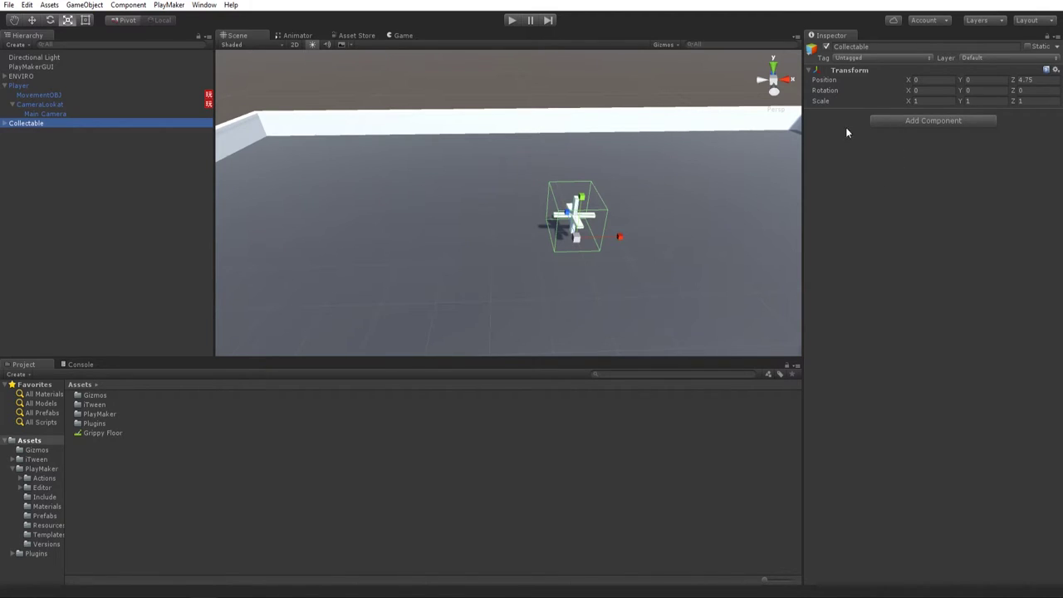
click(4, 123)
click(37, 161)
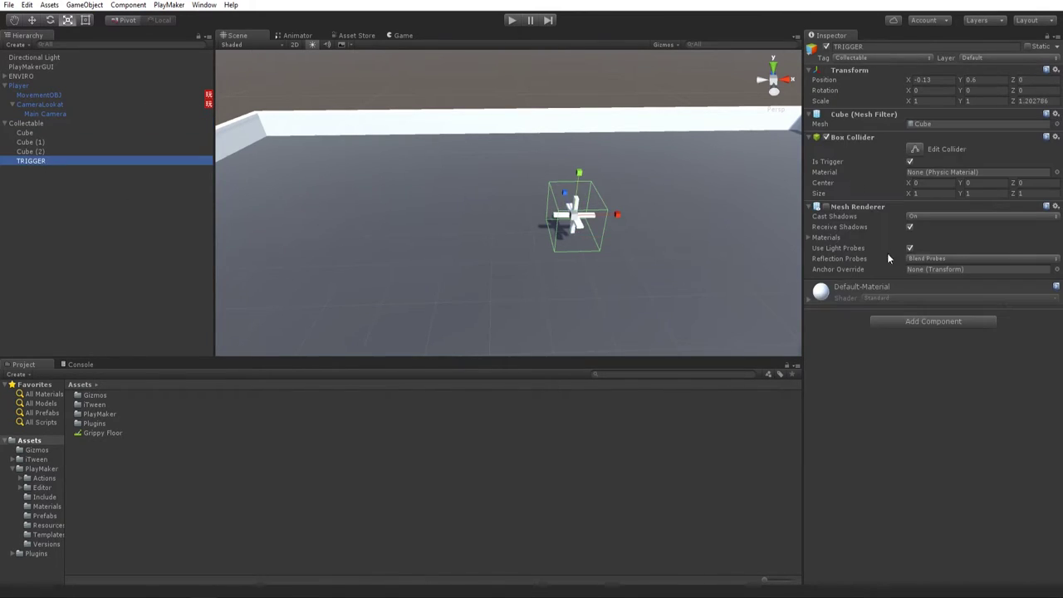
click(926, 320)
click(909, 377)
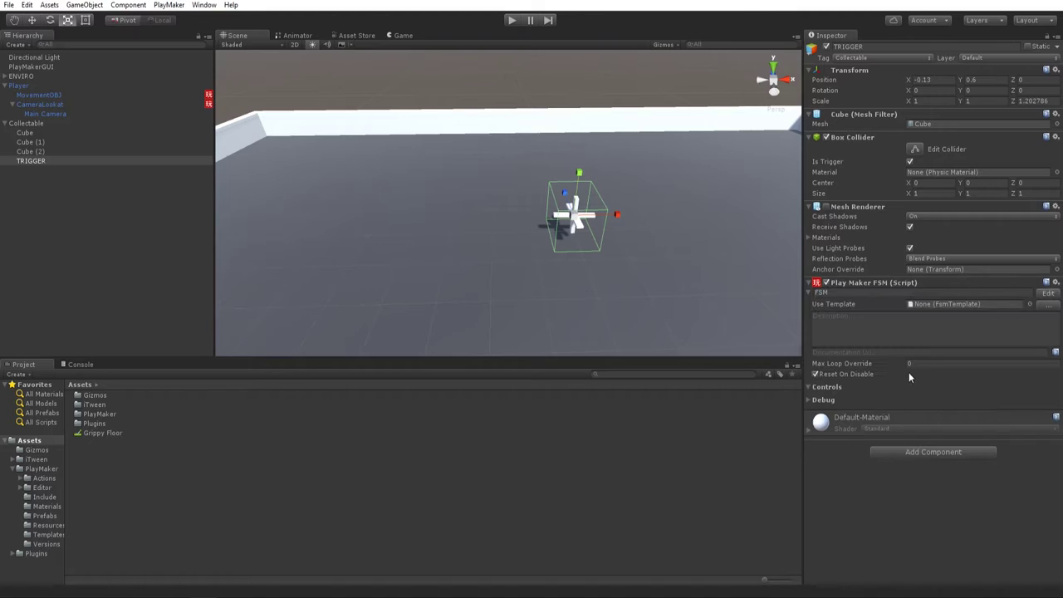
click(834, 293)
text(Collectable)
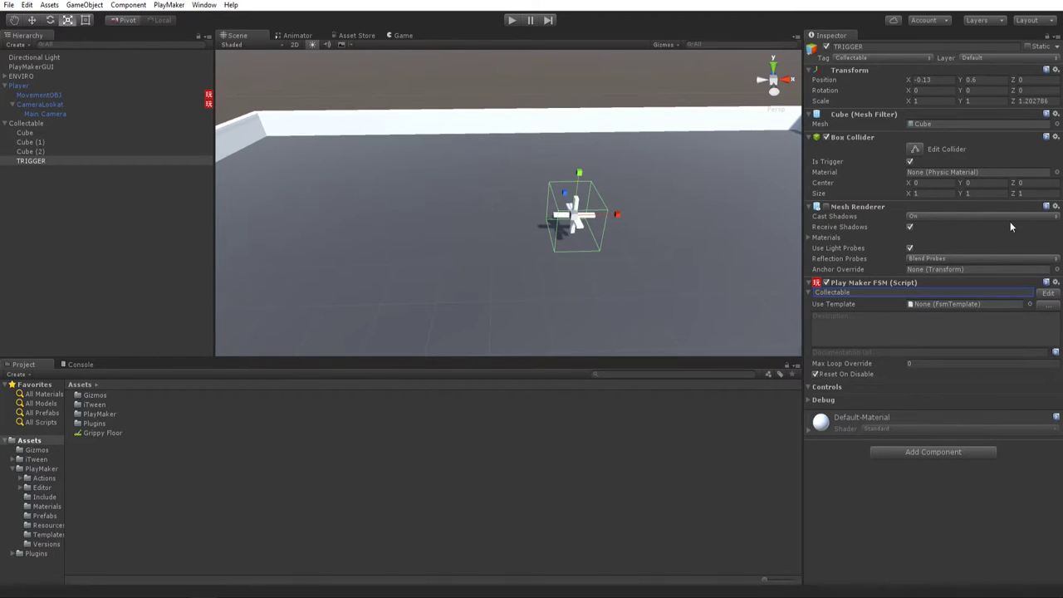
Open the Collectable FSM for editing and name its start state Waiting.
click(1046, 294)
drag(197, 160, 505, 289)
drag(613, 290, 341, 181)
click(503, 202)
text(Waiting)
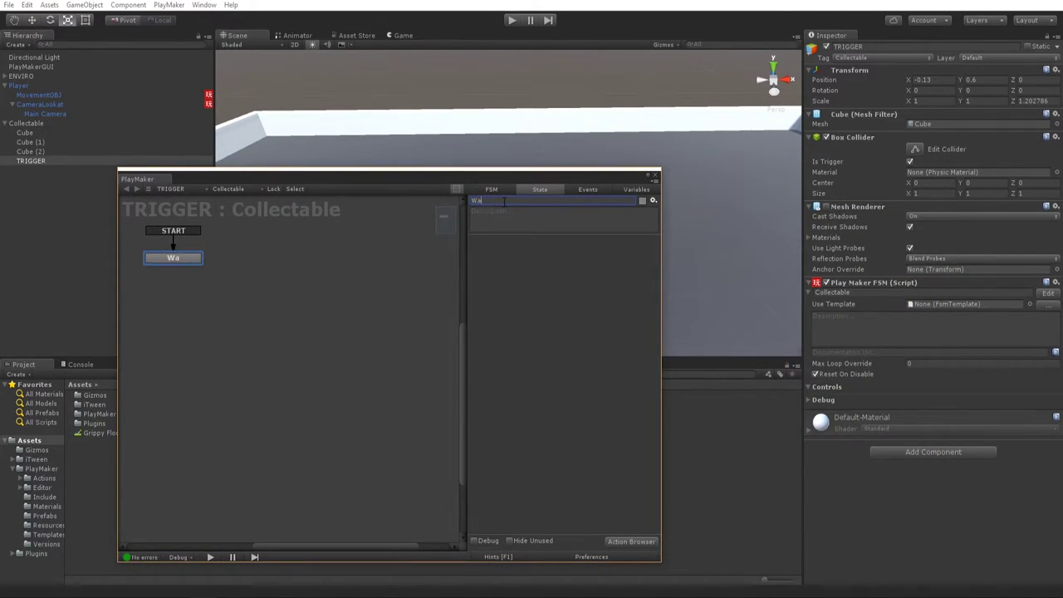
Add the Transform category's Rotate action to the Waiting state.
click(631, 541)
text(rotate)
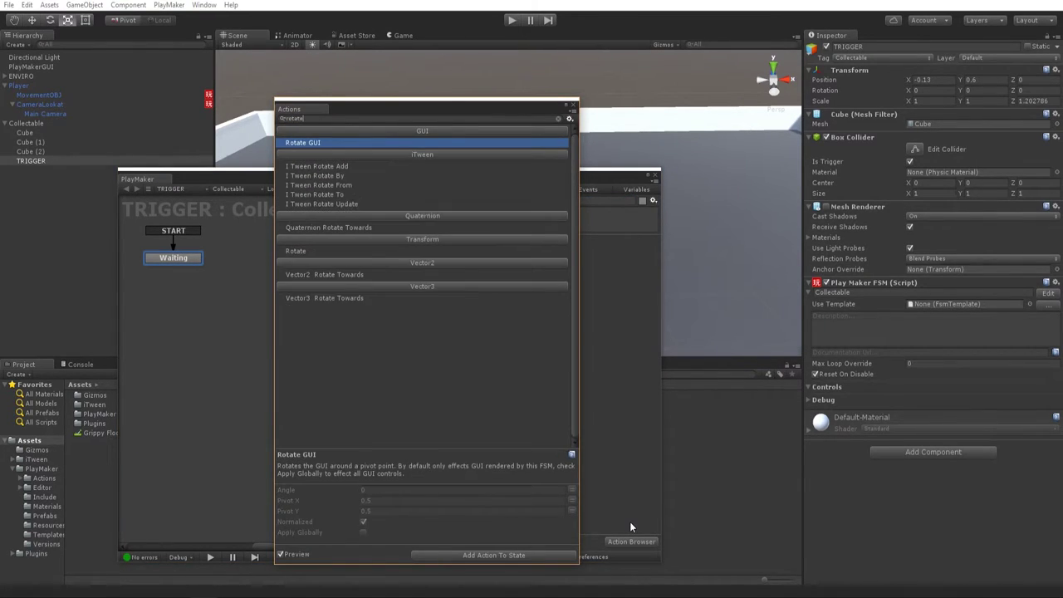
double_click(296, 251)
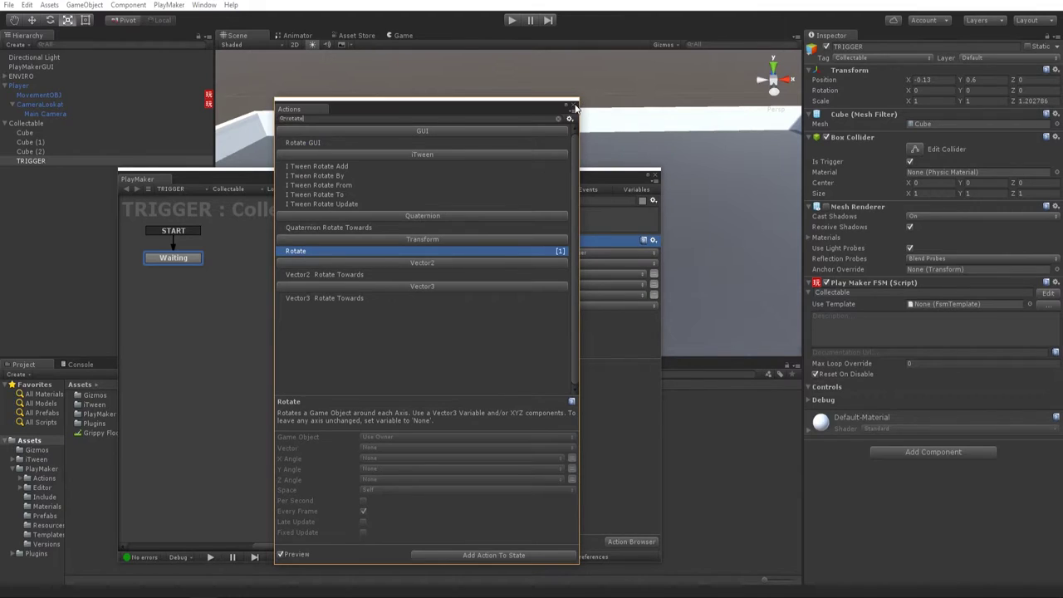
click(573, 106)
drag(531, 178, 379, 219)
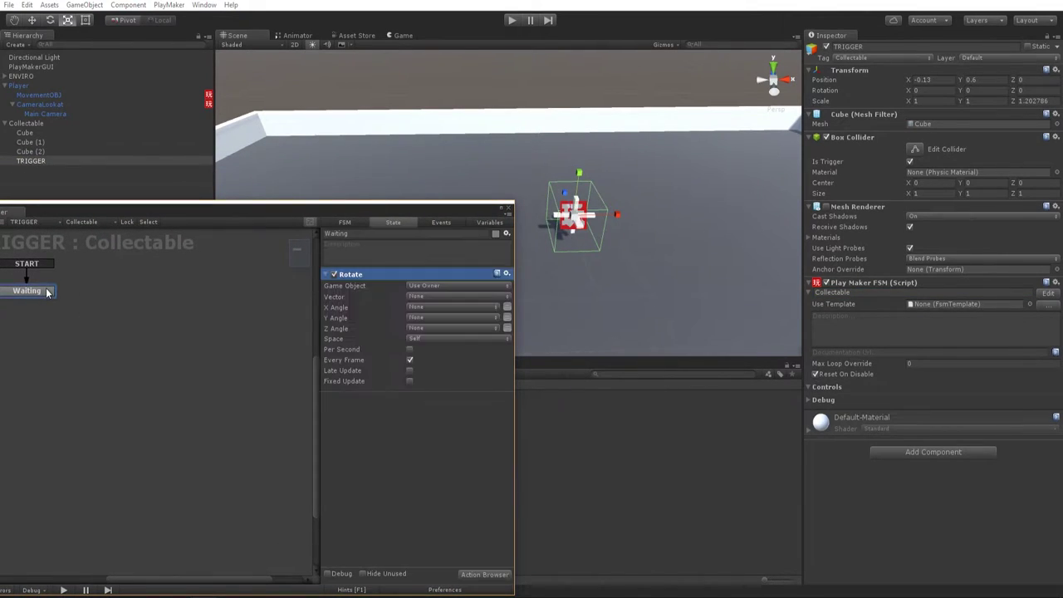
Set the Rotate action to a Y angle of 20 applied per second, and play-test the rotation.
click(410, 349)
click(507, 318)
click(431, 320)
text(20)
click(509, 20)
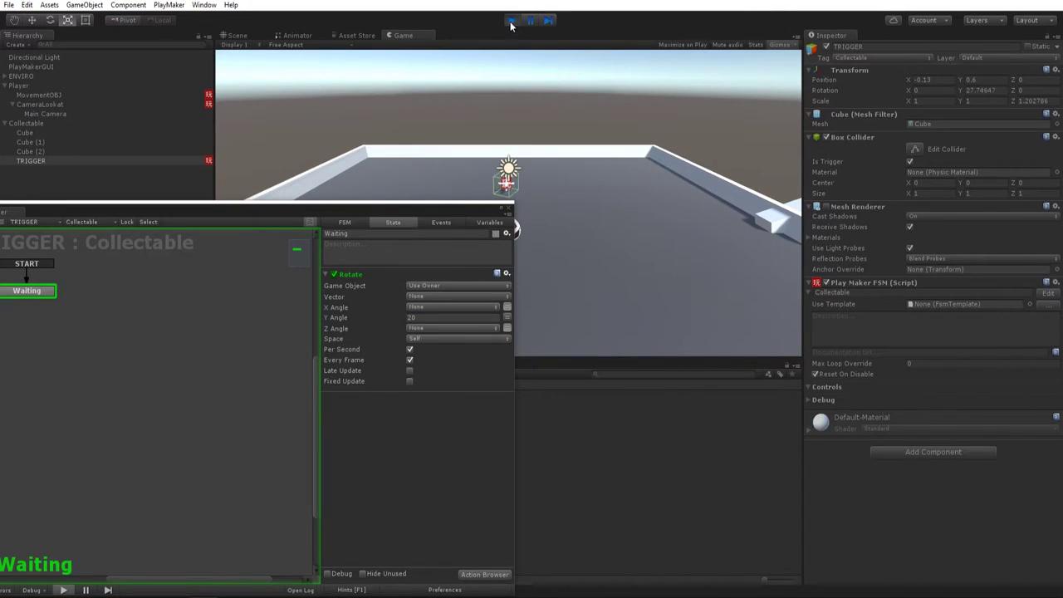
click(511, 20)
Make the Rotate action target a specified game object, the parent Collectable, instead of its owner.
drag(332, 212, 477, 202)
click(589, 277)
click(573, 301)
drag(26, 123, 589, 284)
Play the game, try a Y angle of 30 on the running Rotate action, and stop the playback.
click(511, 20)
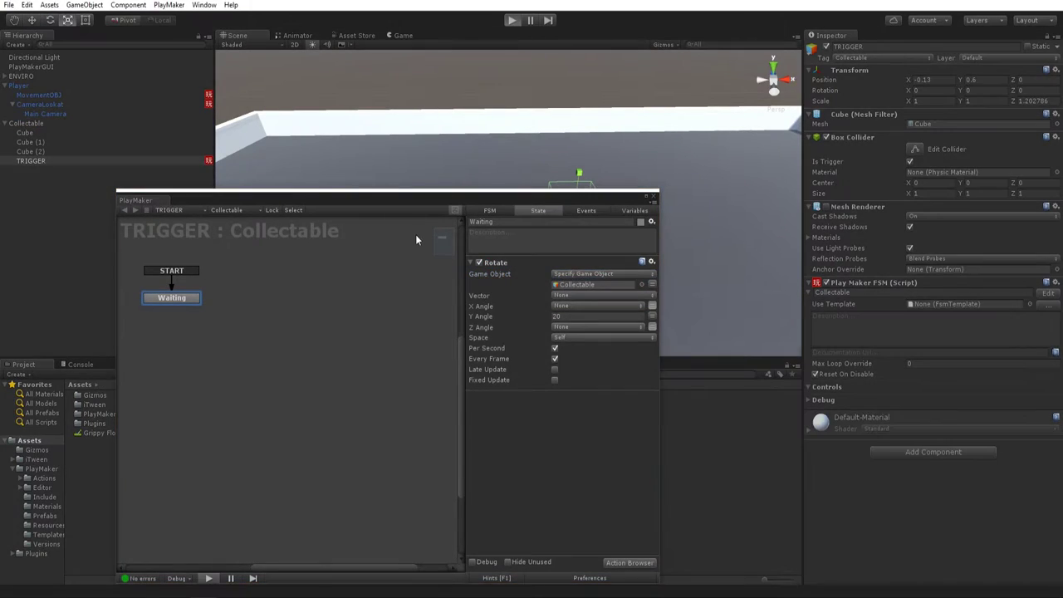
drag(397, 199, 574, 259)
drag(734, 383, 692, 380)
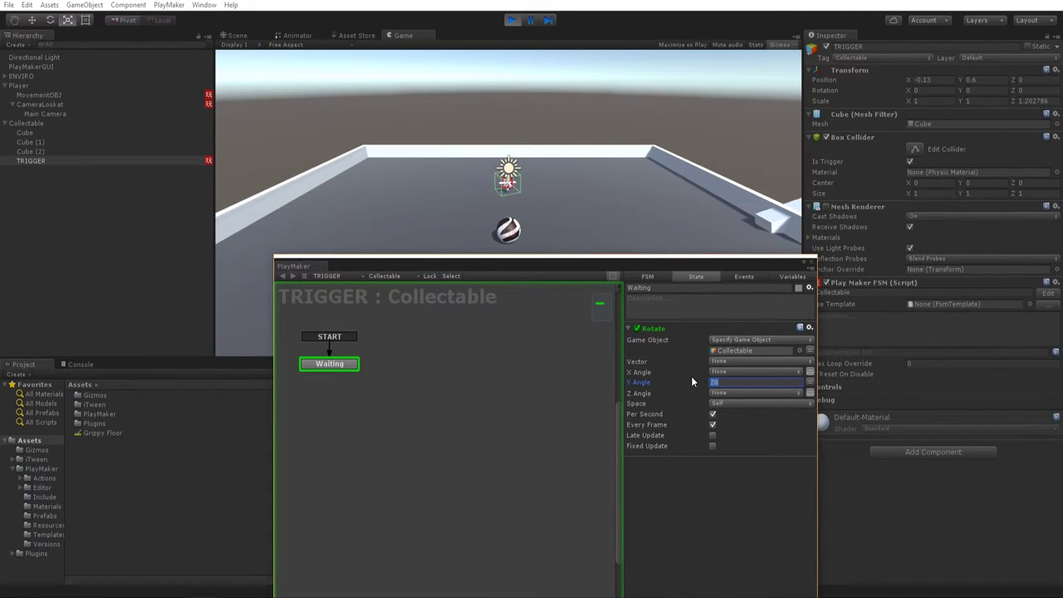
text(30)
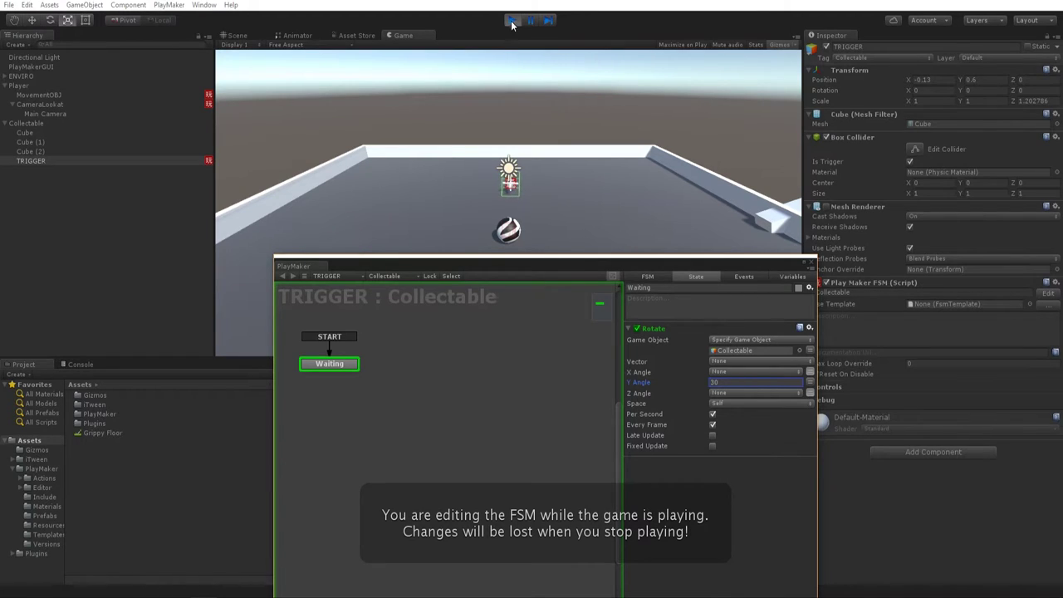
key(ctrl+p)
Set the Rotate action's Y angle to 30 and play-test rolling the ball towards the rotating collectable.
click(732, 381)
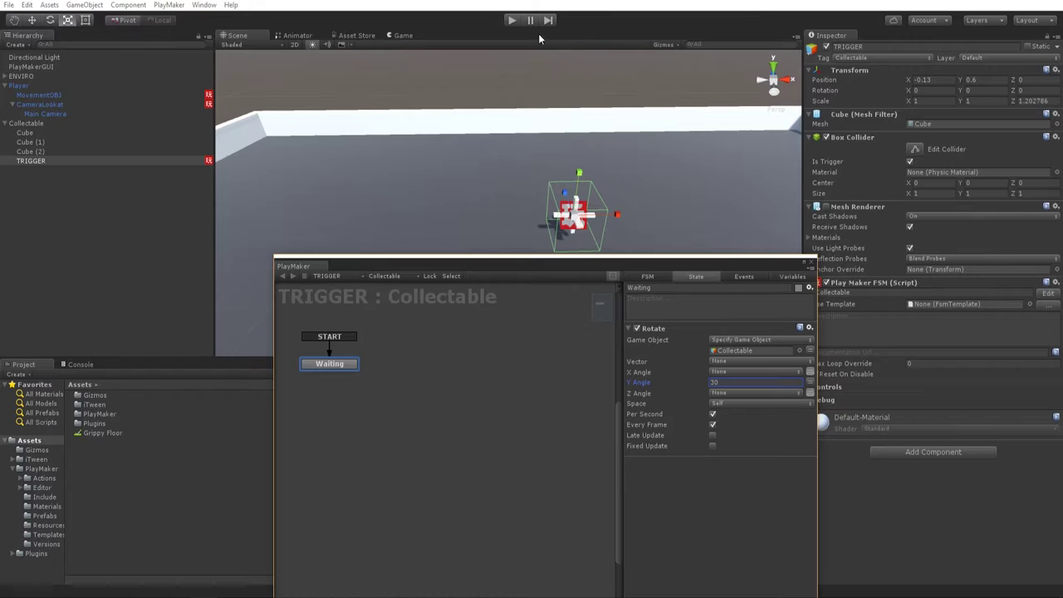
click(512, 21)
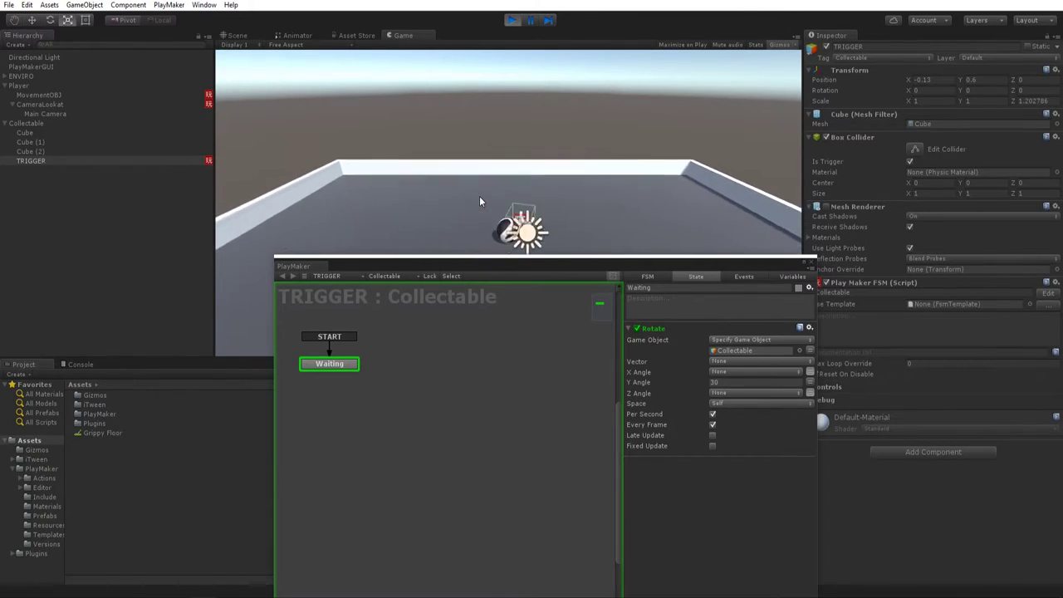
click(510, 20)
right_click(329, 370)
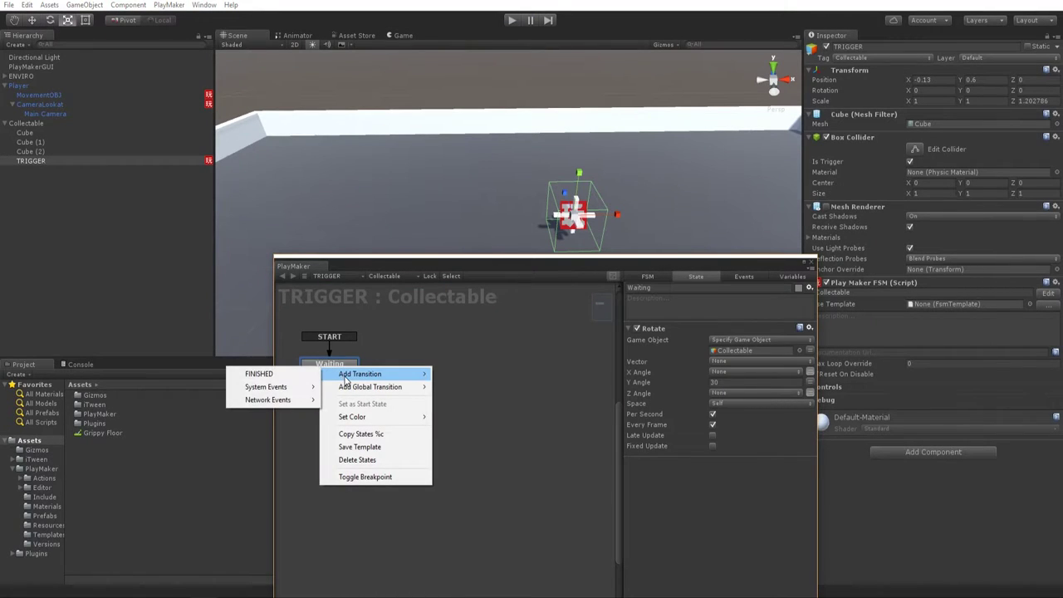
mouse_move(374, 387)
mouse_move(305, 403)
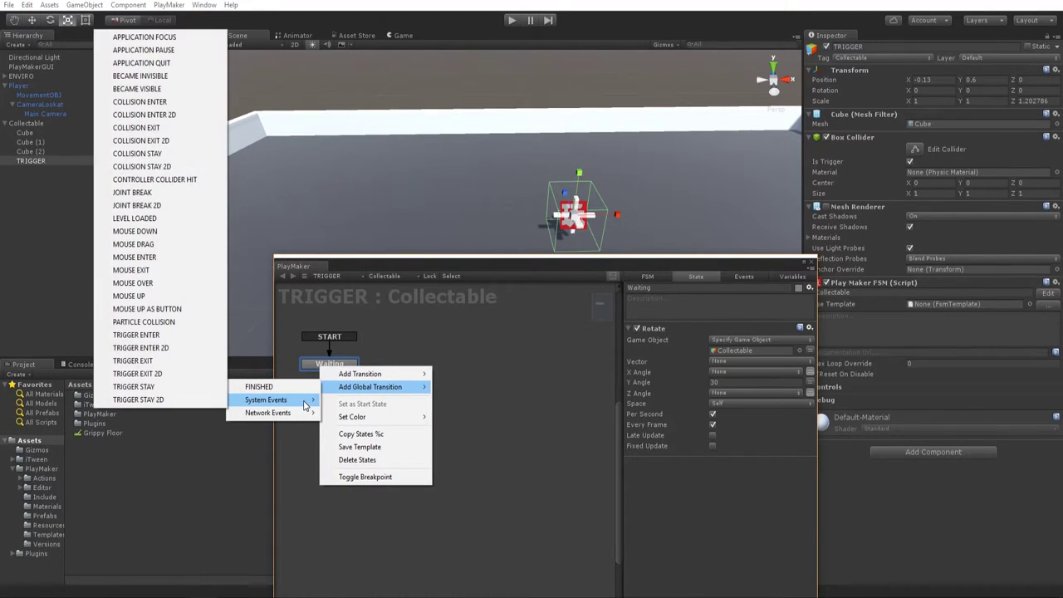
click(185, 335)
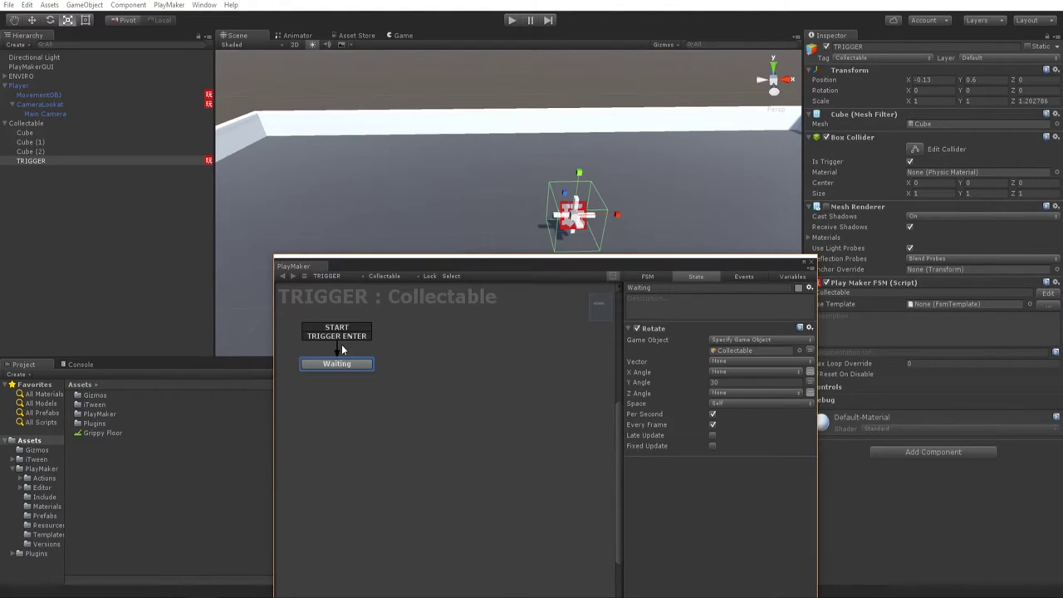
key(ctrl+z)
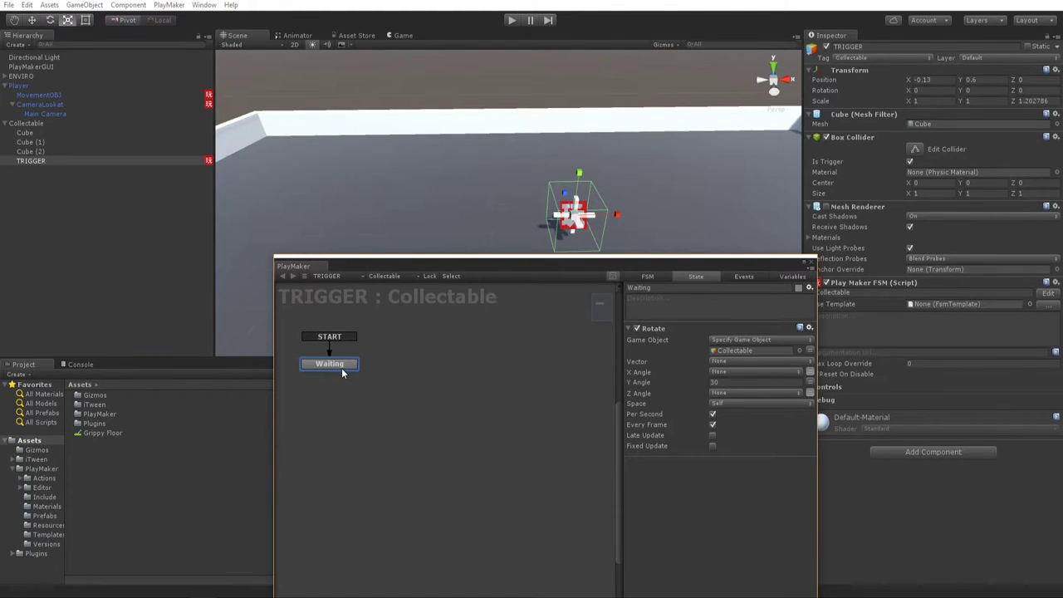
Reposition the Waiting state slightly and add a TRIGGER ENTER system event transition to it.
right_click(341, 368)
mouse_move(353, 376)
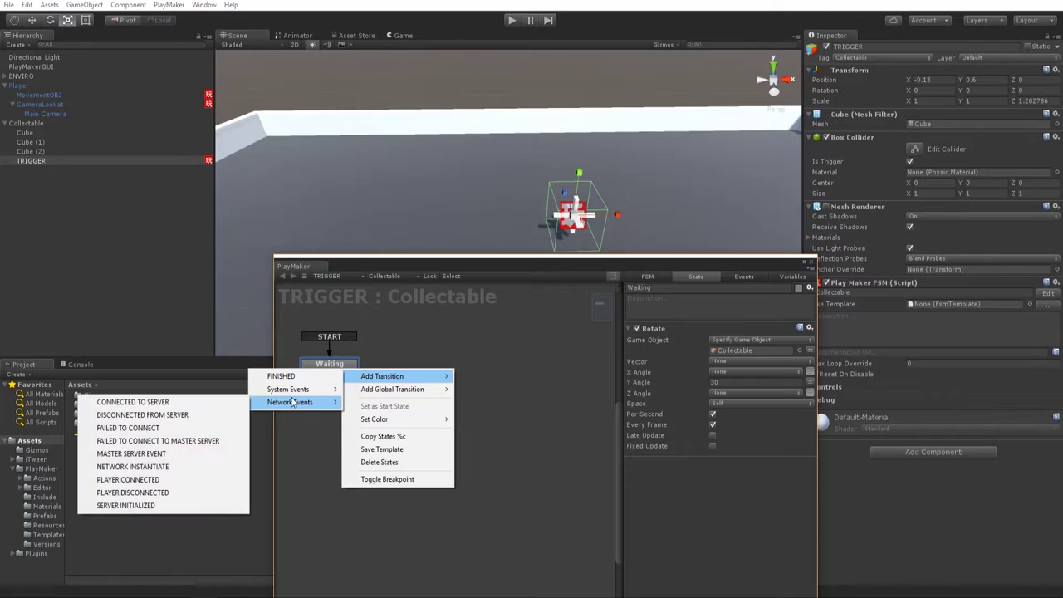
mouse_move(280, 392)
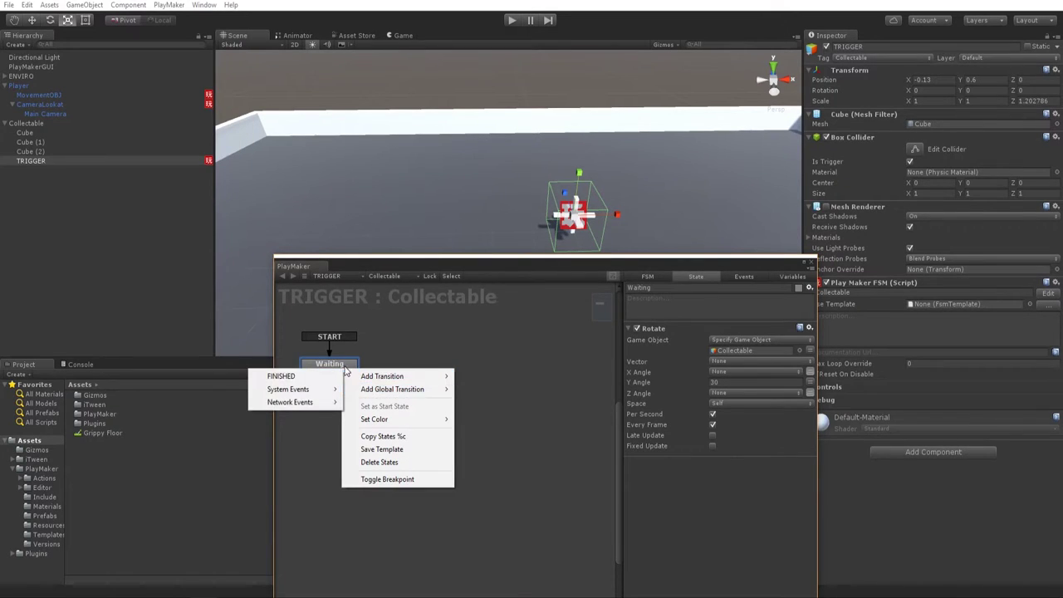
click(327, 364)
drag(327, 363, 371, 376)
right_click(372, 373)
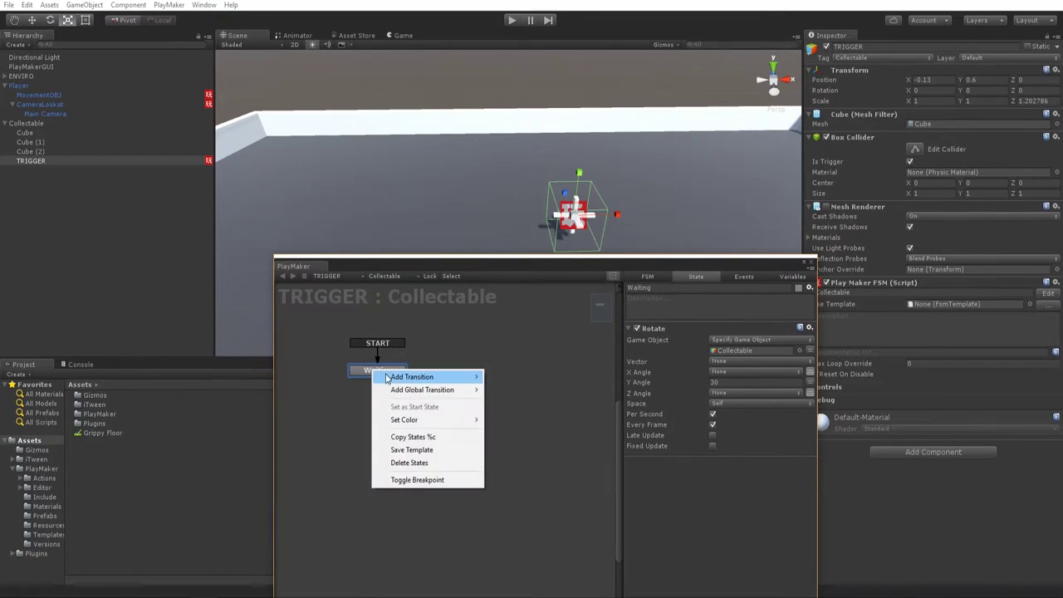
mouse_move(390, 377)
mouse_move(349, 390)
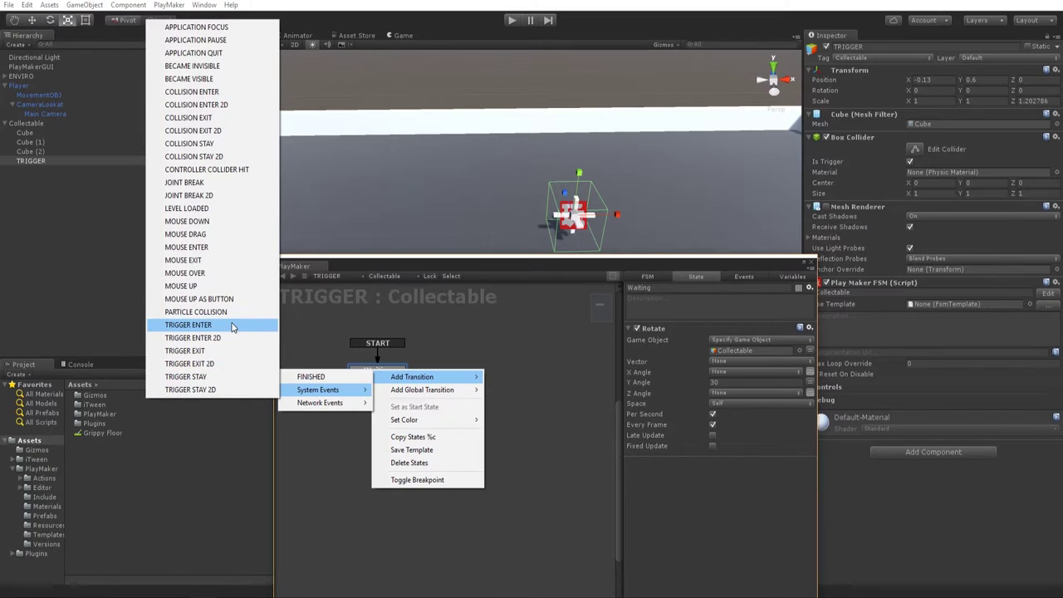
click(235, 326)
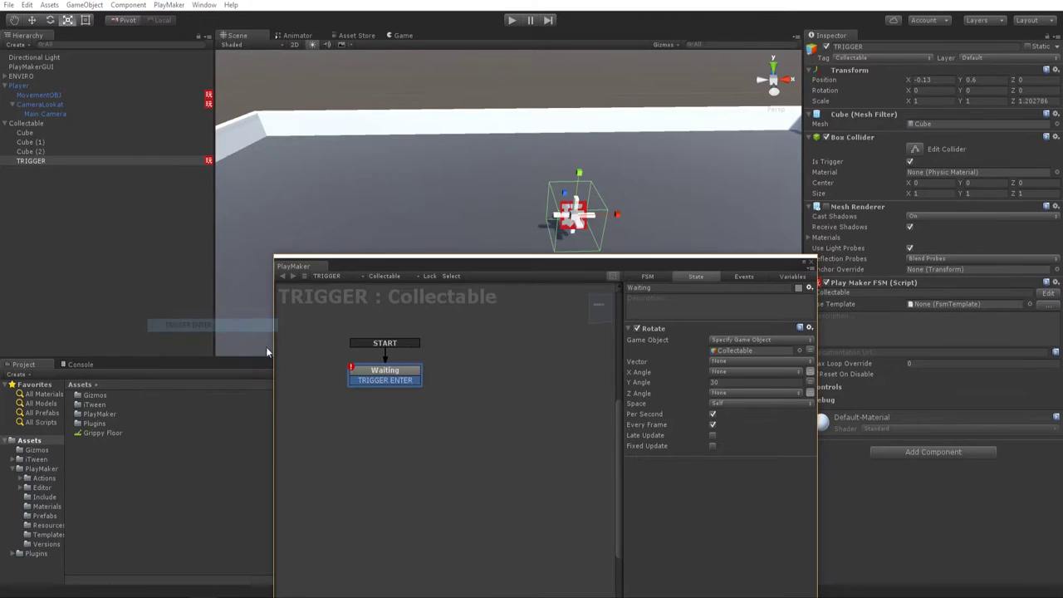
Create a second state beside Waiting, link the TRIGGER ENTER transition to it, and name it Trigger.
ctrl+click(477, 369)
drag(413, 384, 481, 373)
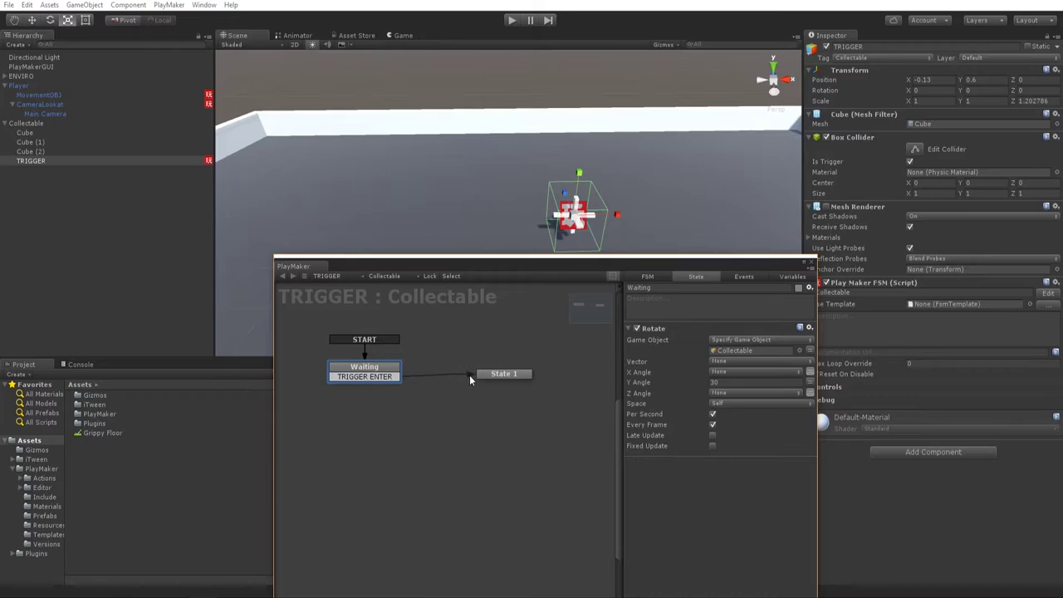
click(500, 373)
click(648, 287)
text(Trigger)
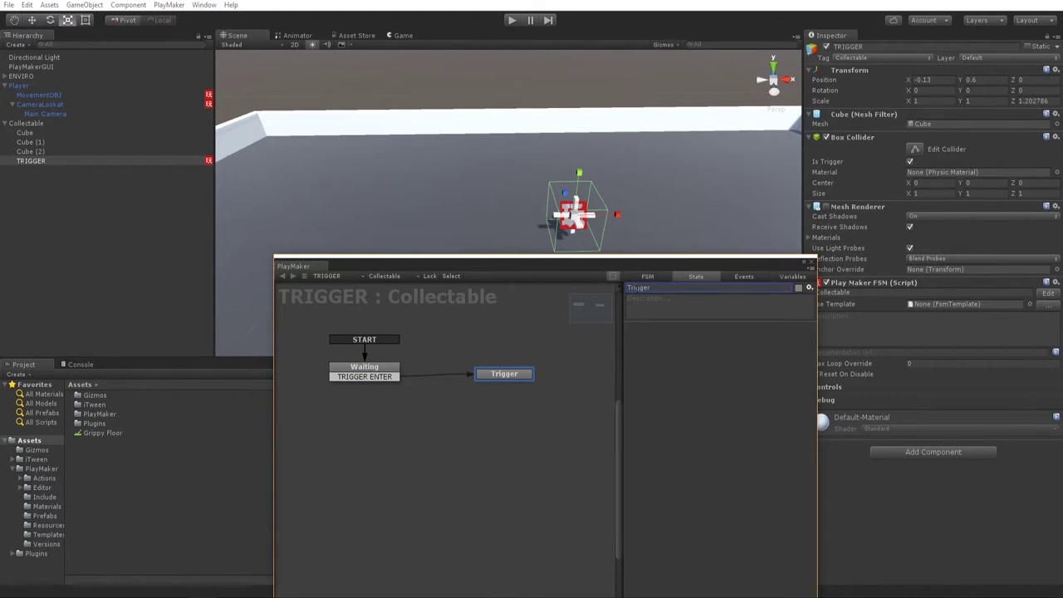
Show the FSM's variables, and move and shrink the PlayMaker window to uncover the scene view.
drag(597, 265, 545, 249)
right_click(649, 367)
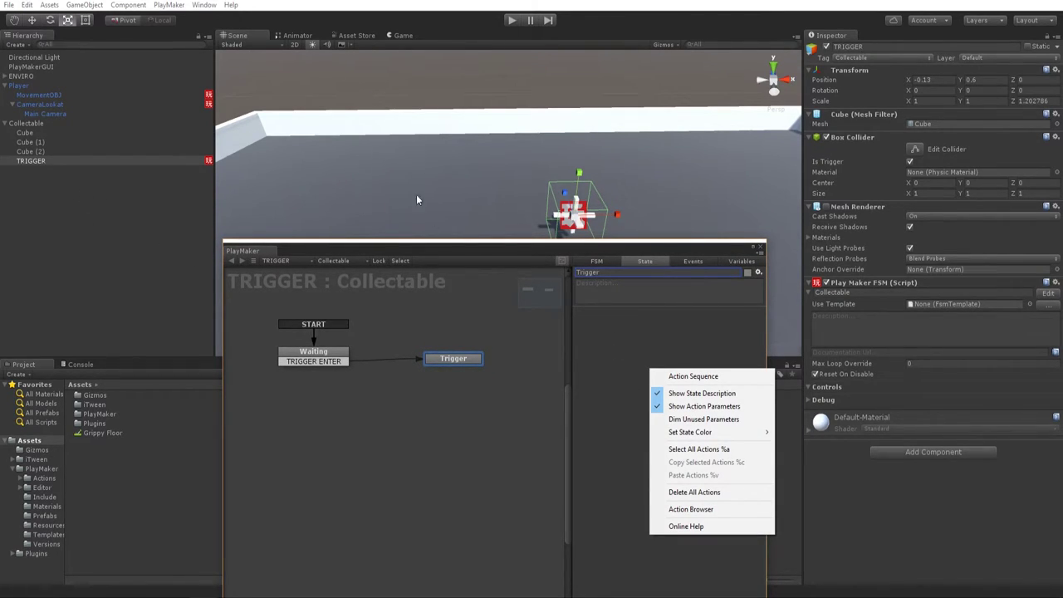
click(733, 263)
mouse_move(620, 249)
mouse_down()
mouse_move(590, 173)
mouse_move(673, 281)
mouse_move(678, 320)
mouse_move(629, 230)
mouse_up()
drag(515, 260, 551, 202)
click(722, 192)
drag(722, 199, 722, 391)
Collapse the expanded hierarchy groups, add a UI Text element to the scene, and show the game view.
click(27, 319)
right_click(31, 313)
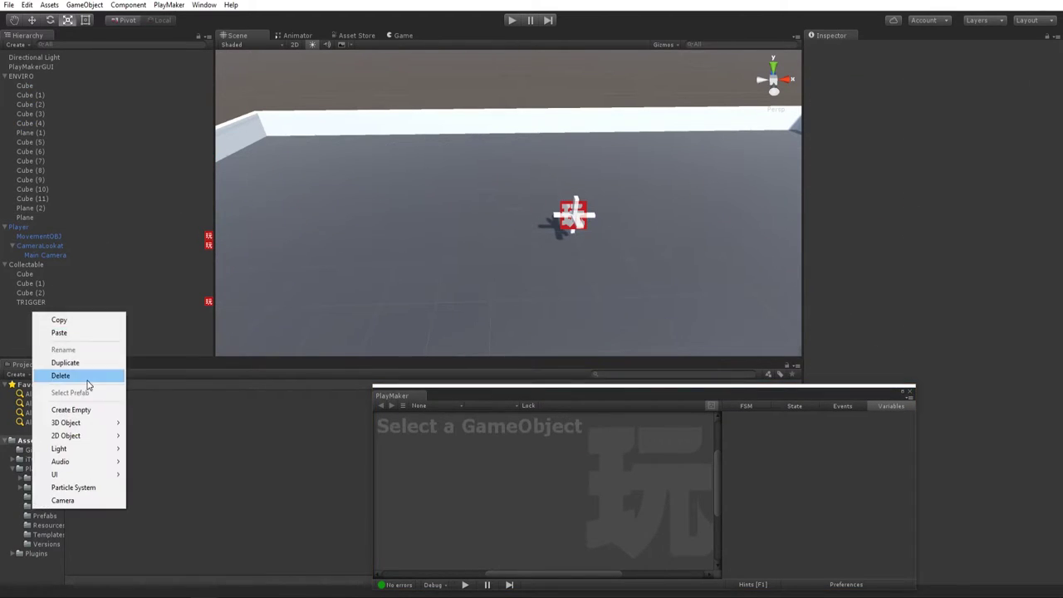
click(5, 77)
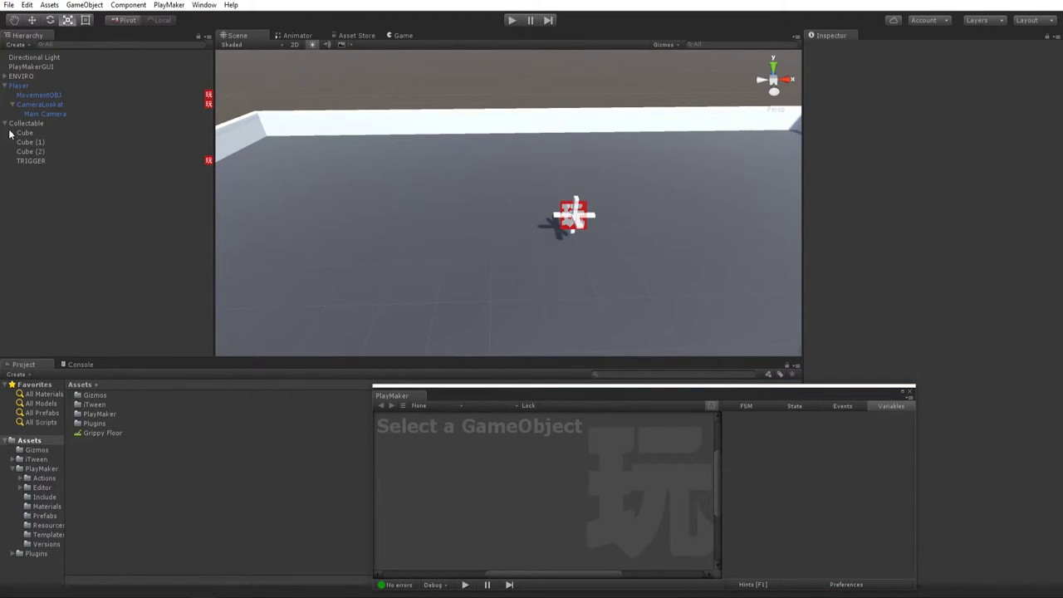
right_click(15, 163)
mouse_move(55, 277)
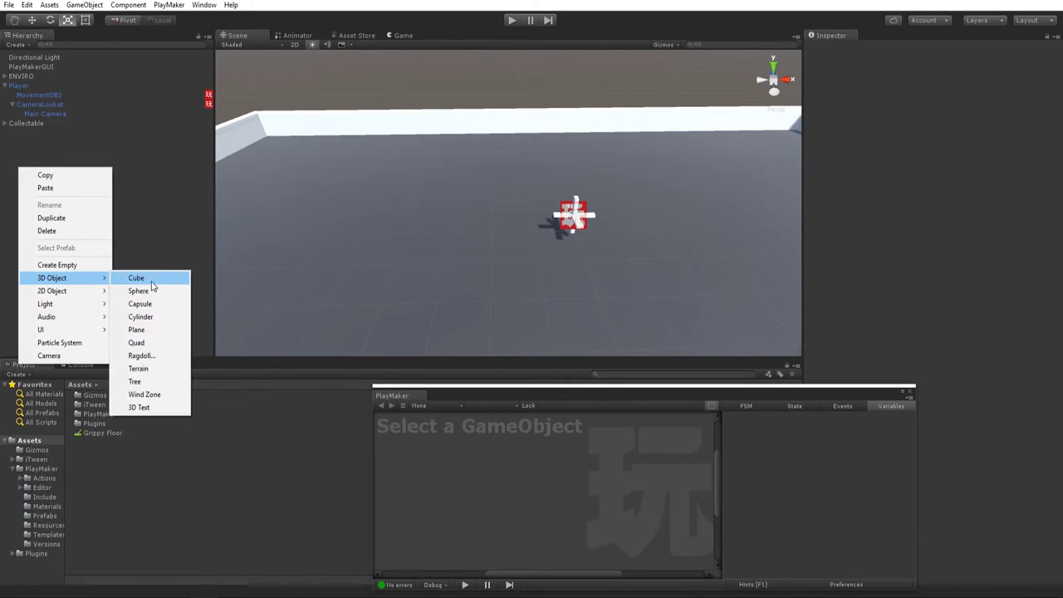
mouse_move(92, 329)
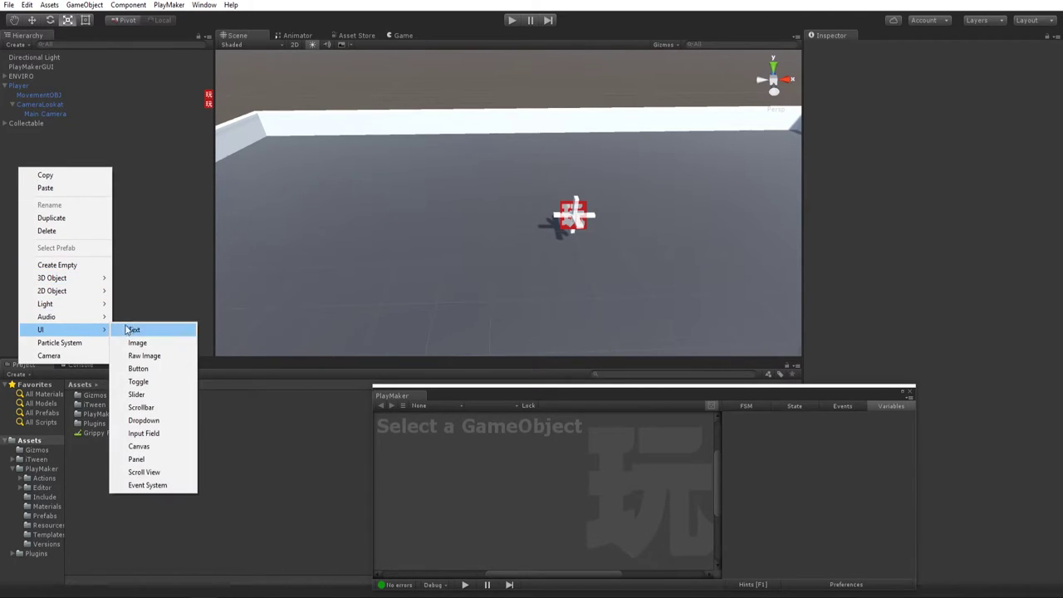
click(147, 332)
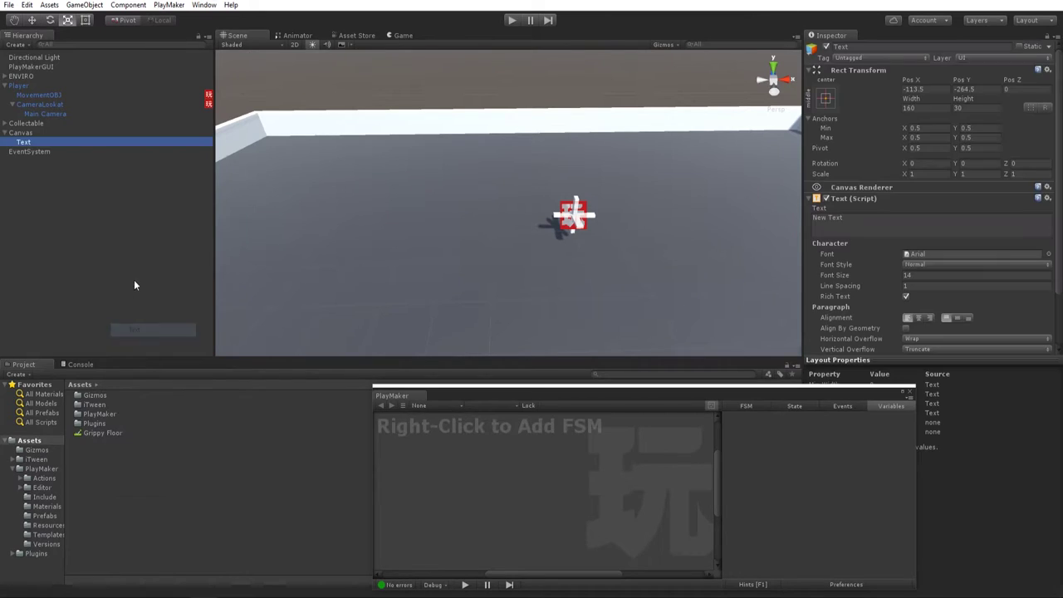
click(403, 36)
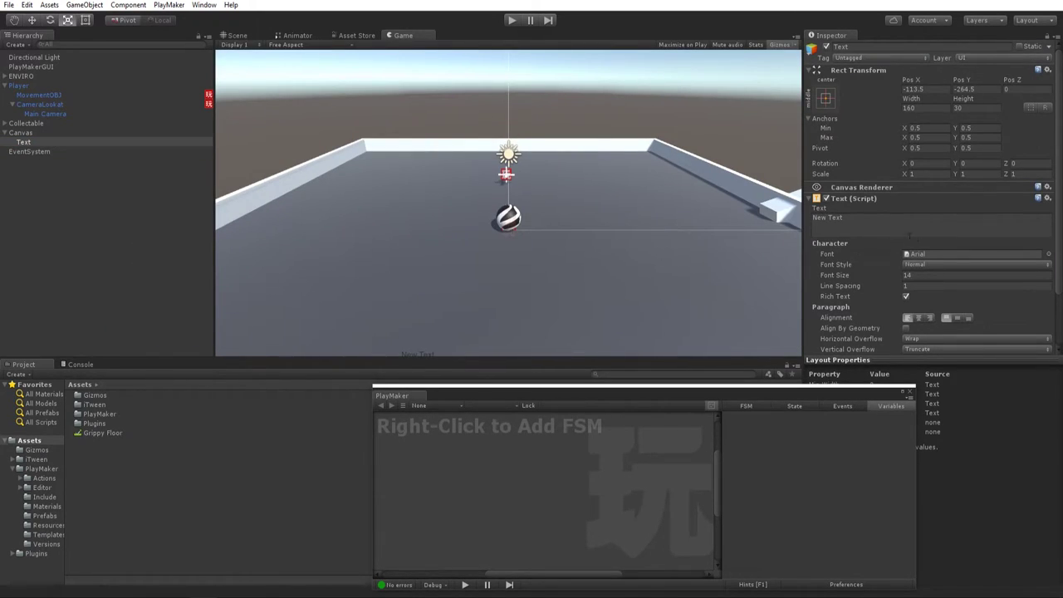
Set the Canvas's UI Scale Mode to Scale With Screen Size, with Match at 0 for width.
click(22, 133)
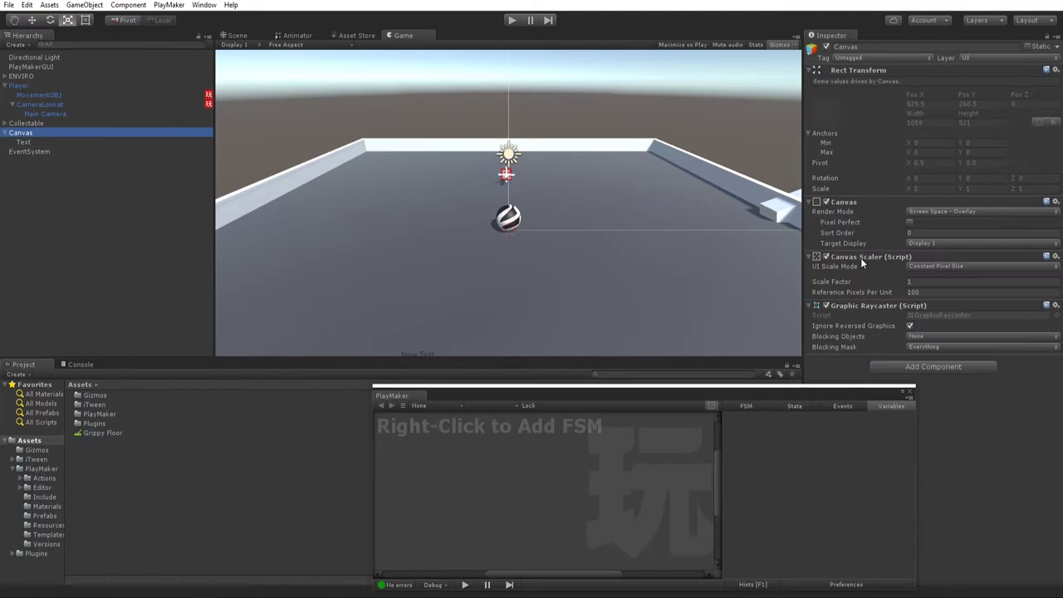
click(943, 213)
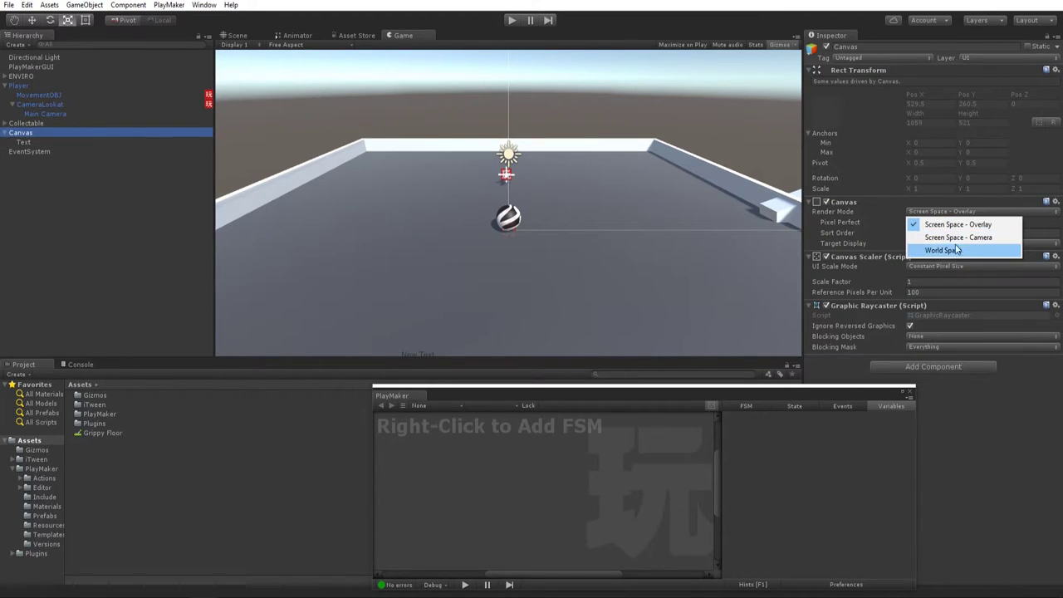
click(1006, 405)
click(935, 265)
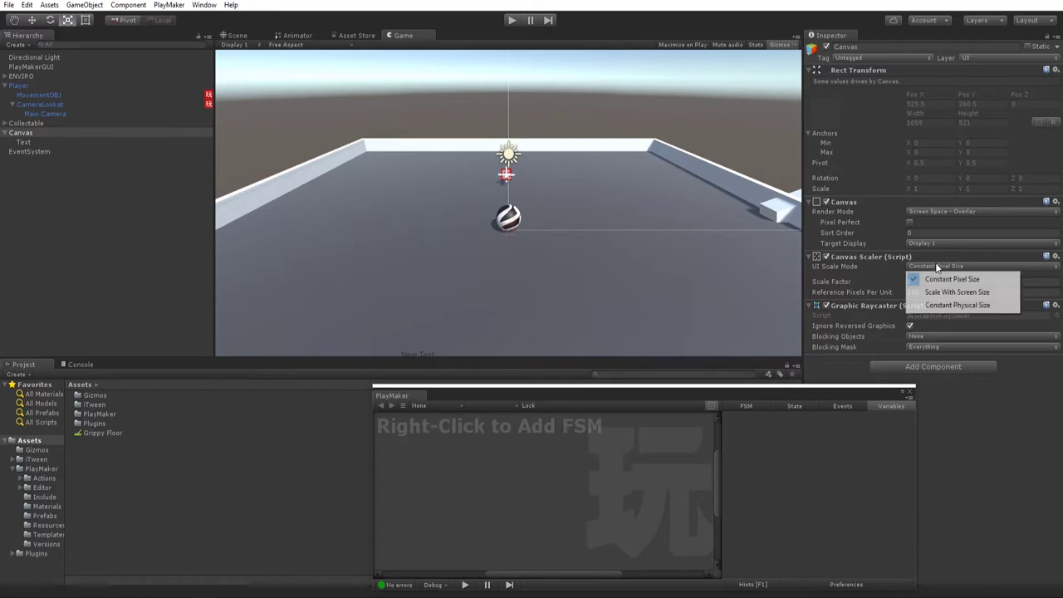
click(950, 291)
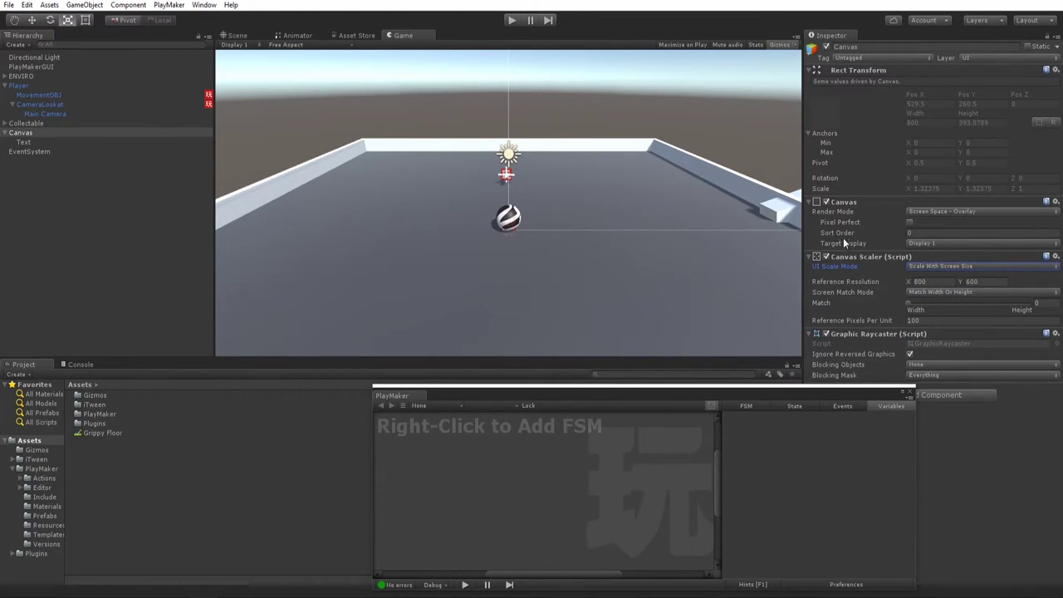
drag(907, 302, 1030, 302)
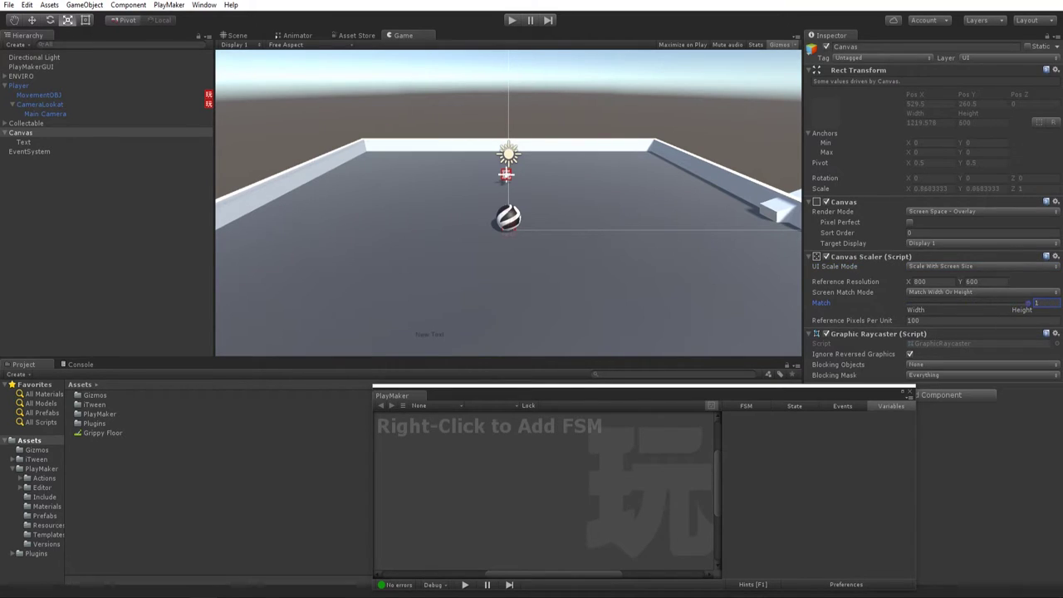
drag(909, 305, 843, 317)
Set the Text object's Pos Y to 0.
click(41, 142)
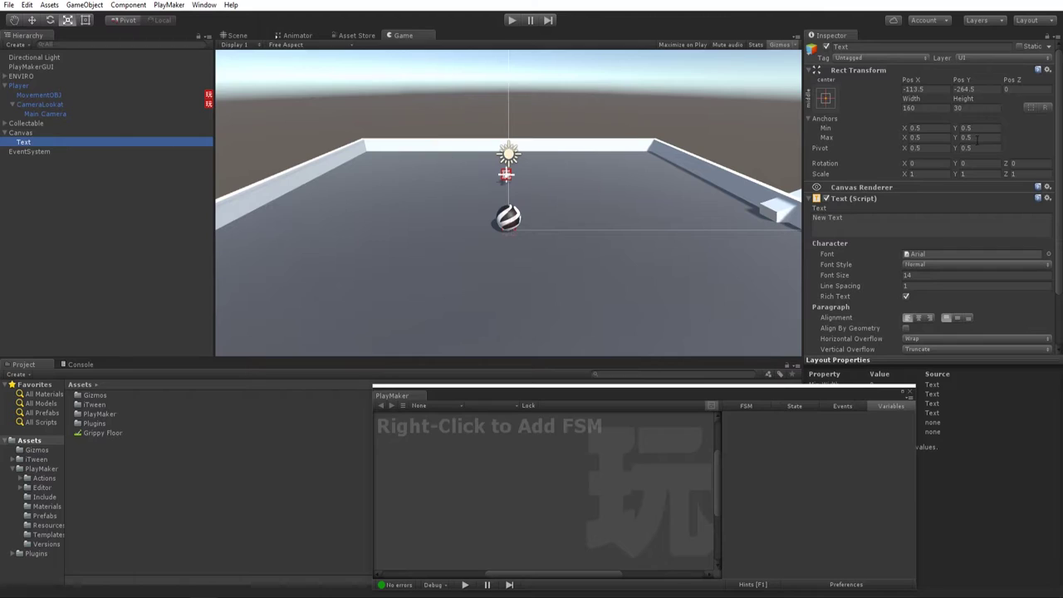
click(976, 88)
click(992, 88)
text(0)
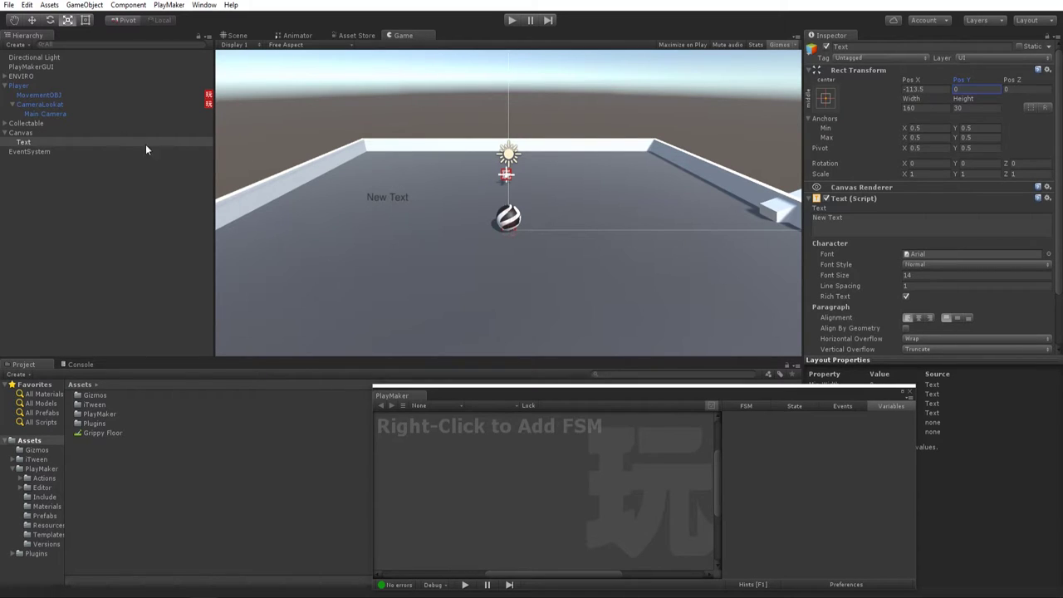
Move the text to the canvas's upper-left area, at about X -280, Y 159, checking its placement in the game view.
click(238, 35)
key(f)
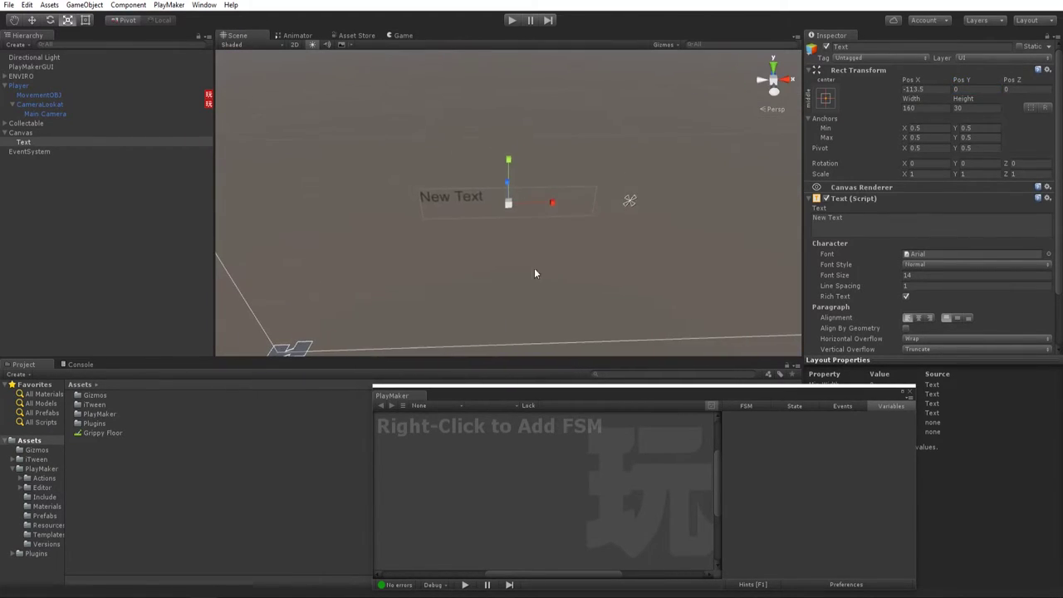
alt+scroll(565, 205, down, 6)
key(w)
drag(534, 209, 494, 140)
click(398, 36)
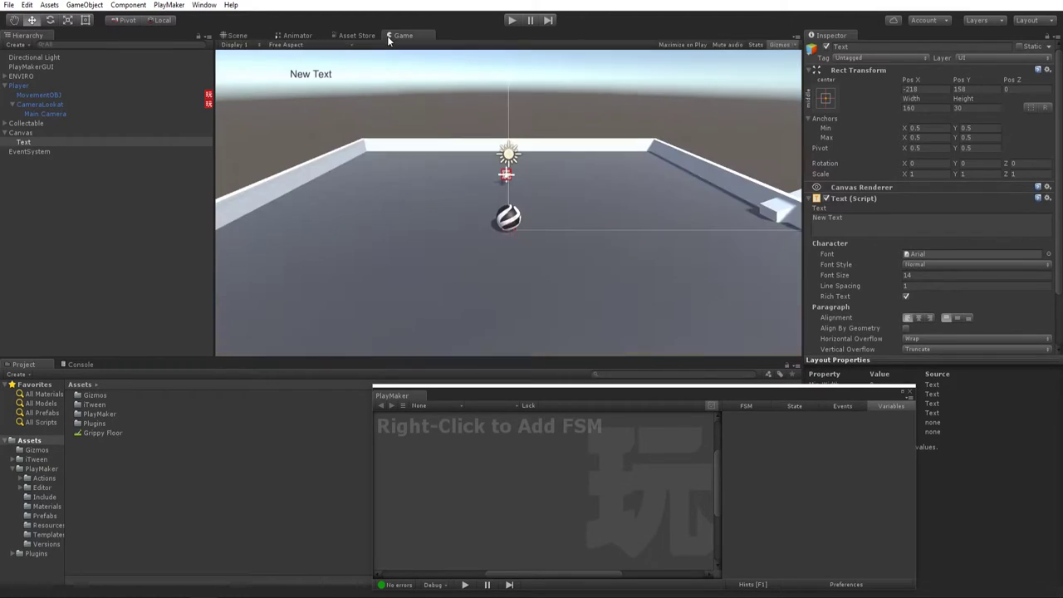
click(237, 35)
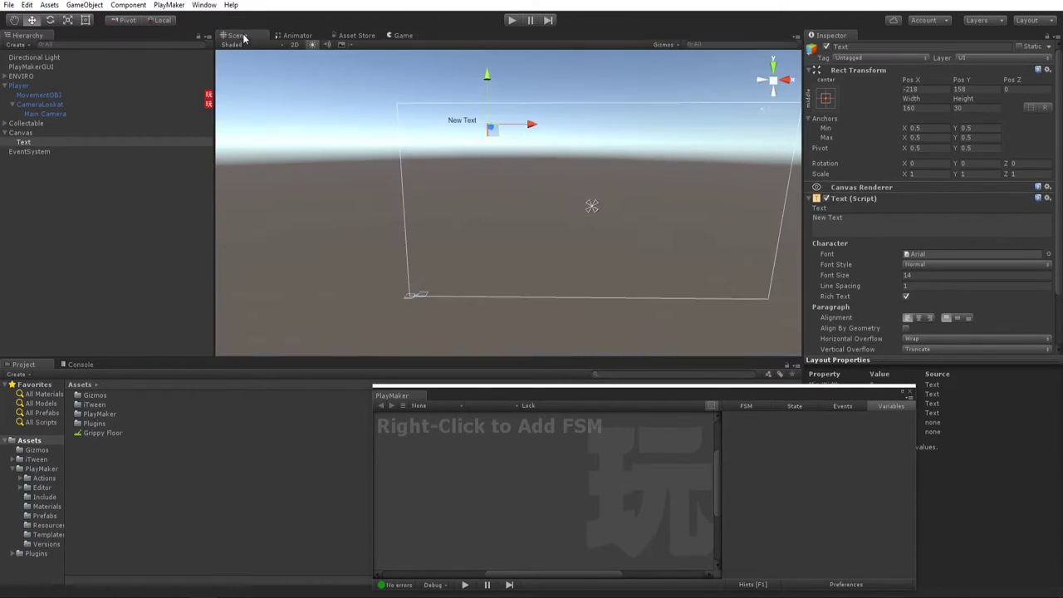
drag(501, 107, 449, 108)
click(403, 36)
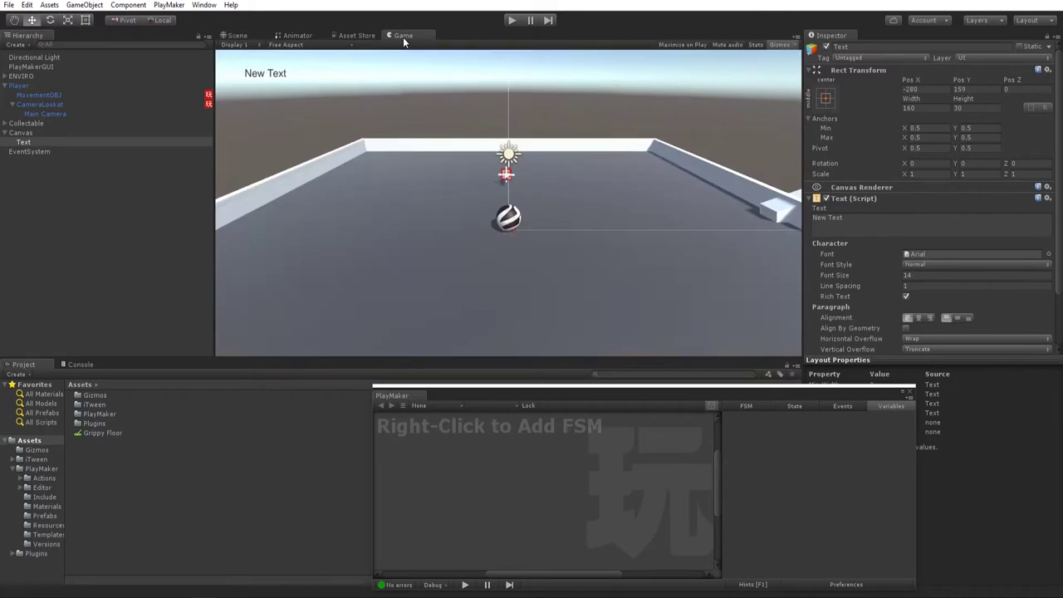
Replace the text's content with "Collected / 5", leaving a gap before the slash.
click(237, 36)
click(923, 233)
text(Coi)
key(BackSpace)
text(llect)
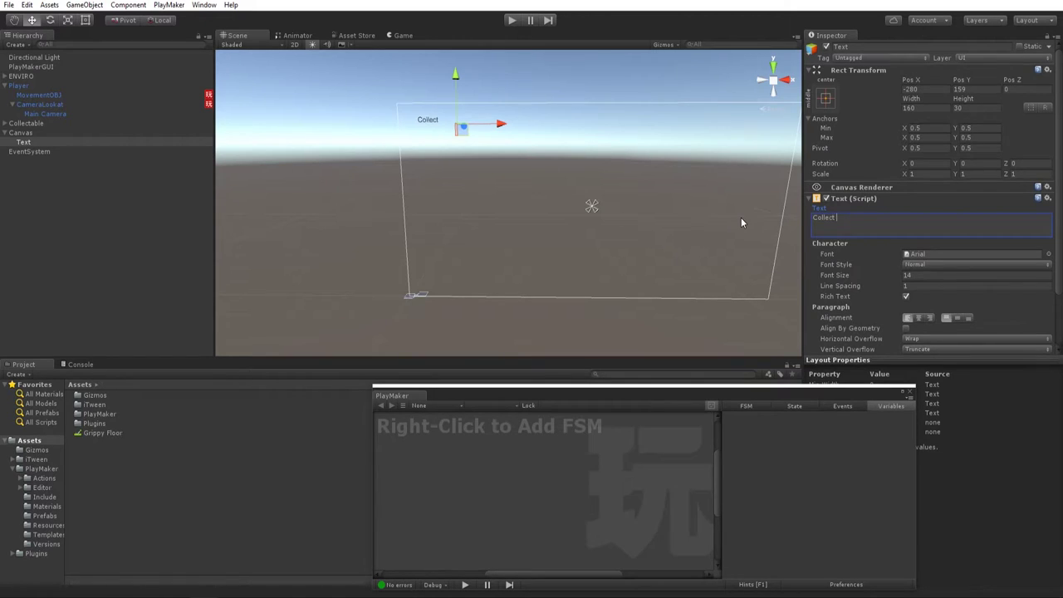
text( 5)
key(BackSpace)
key(BackSpace)
text(ed  / 5)
click(166, 238)
click(433, 125)
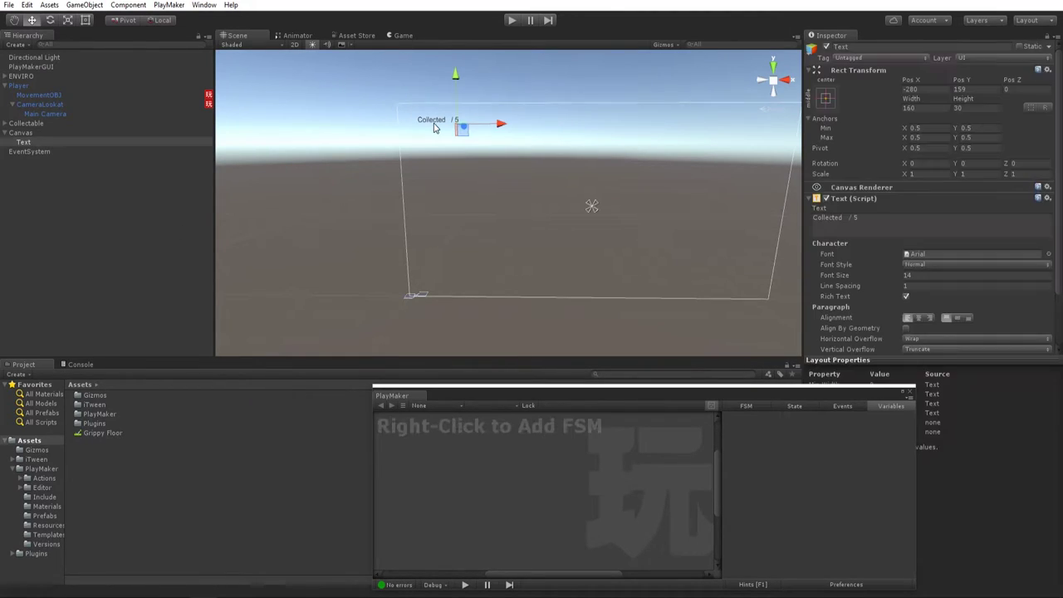
Set the text's color to white.
scroll(881, 305, down, 3)
click(909, 303)
click(67, 245)
click(50, 231)
click(155, 181)
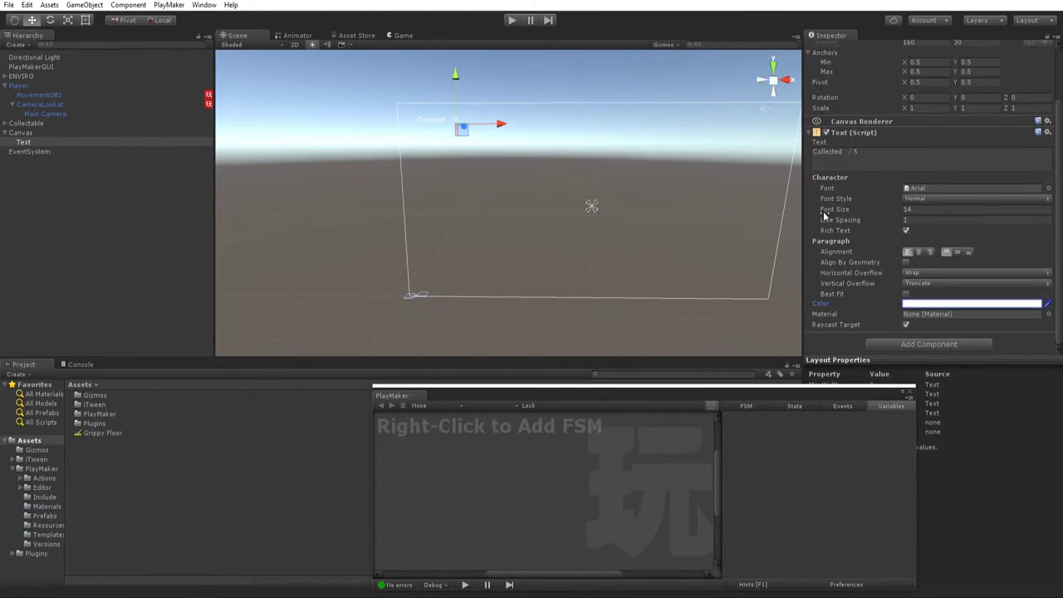
Set the text's vertical and horizontal overflow to Overflow and raise its font size to 71.
click(955, 283)
click(929, 308)
click(955, 272)
click(921, 296)
drag(889, 212, 918, 208)
Scale the text object down uniformly to about 0.28.
click(40, 145)
key(r)
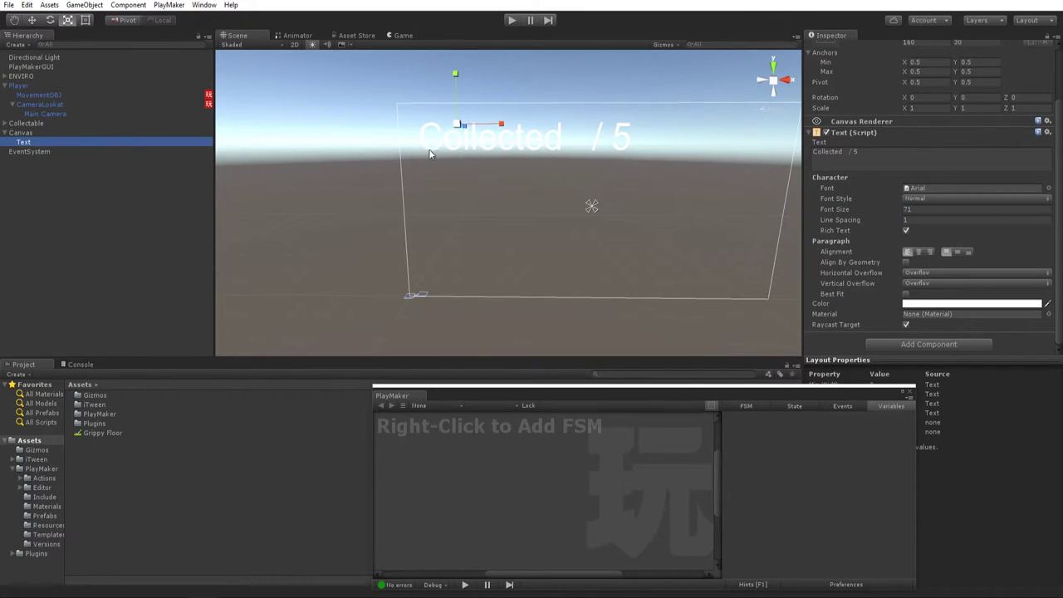
mouse_move(458, 128)
mouse_down()
mouse_move(407, 131)
mouse_move(445, 123)
mouse_up()
key(w)
Move the text to the canvas's lower-right corner, at about X 280, Y -168, and check it in the game view.
click(395, 34)
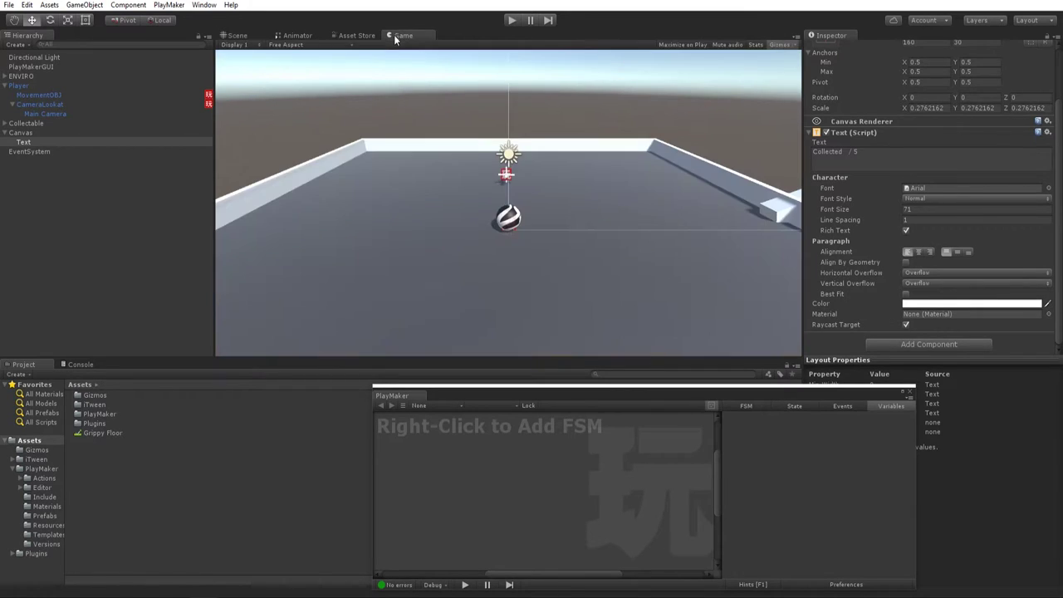
click(239, 35)
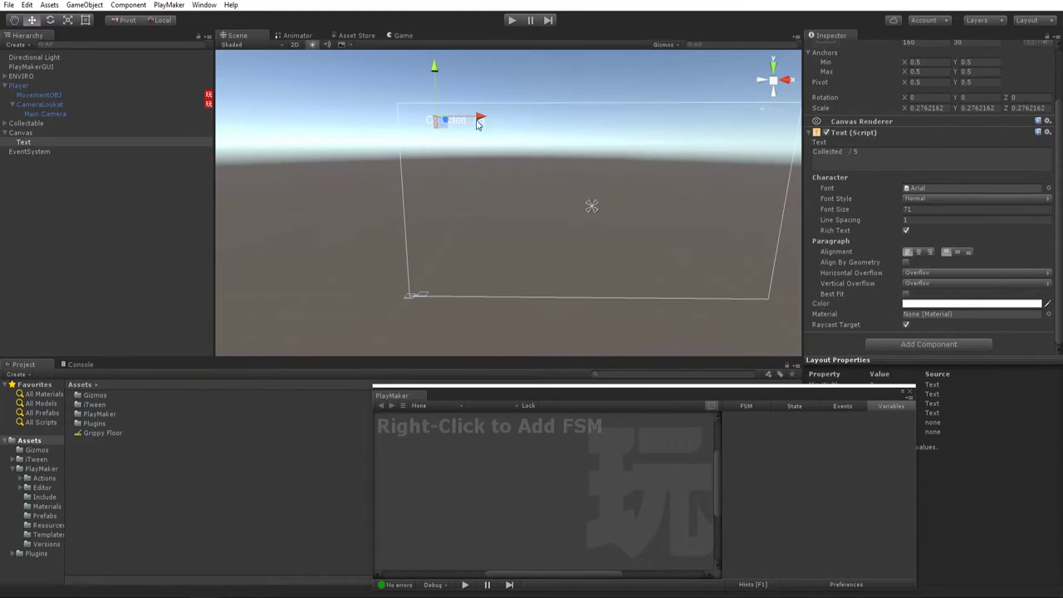
drag(438, 126, 720, 296)
click(402, 35)
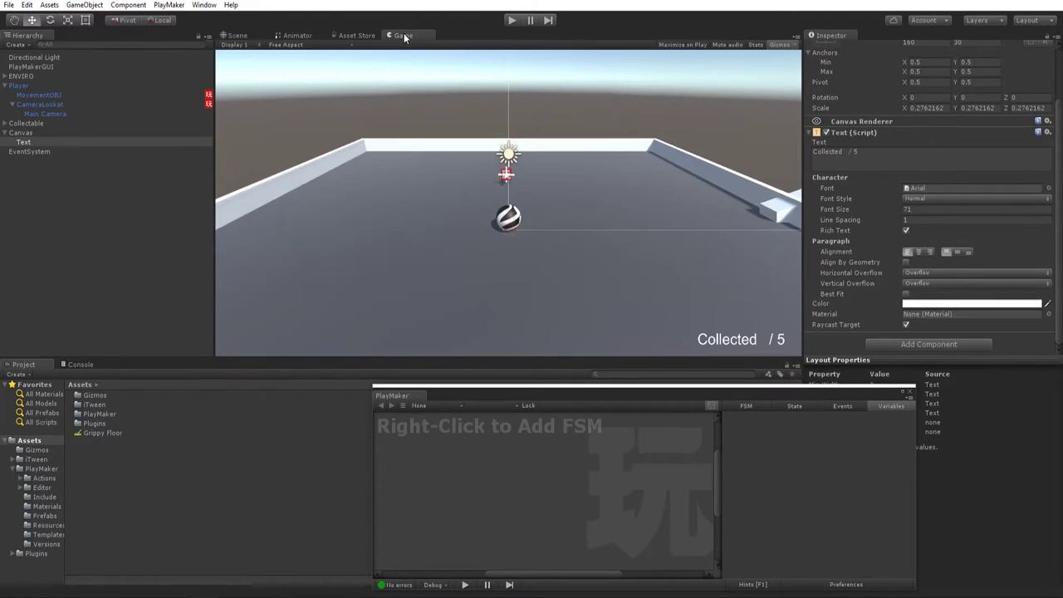
Play-test the scene by rolling the ball around with the on-screen text showing, and stop play mode.
click(512, 20)
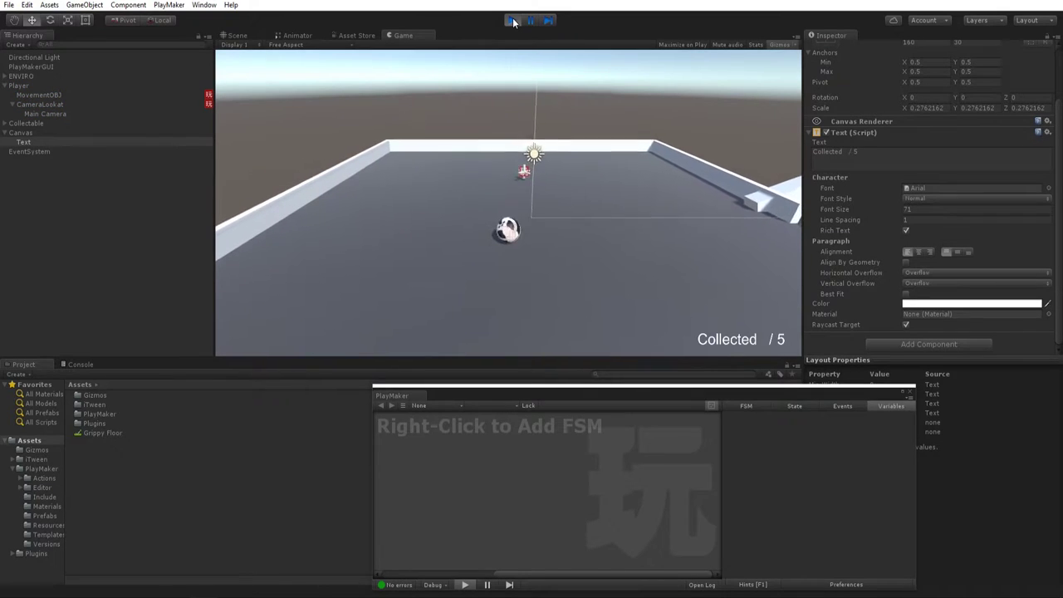
key(d)
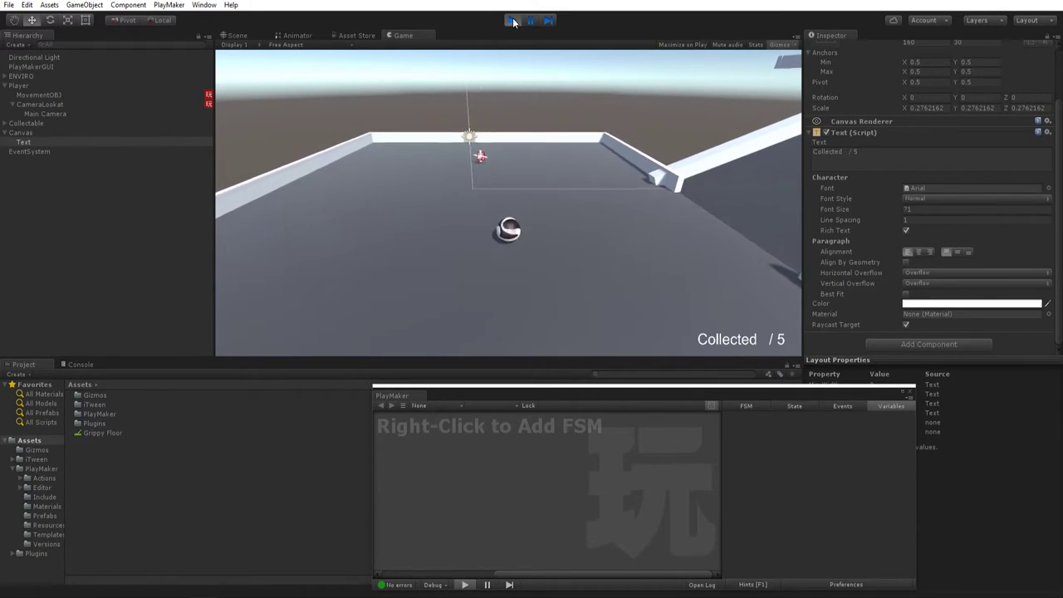
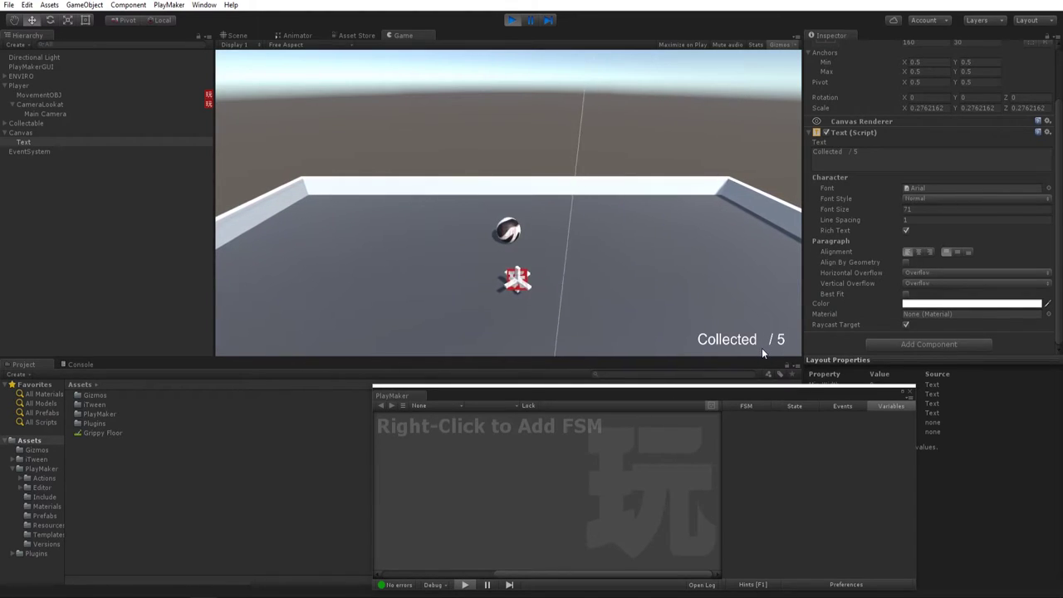
click(511, 20)
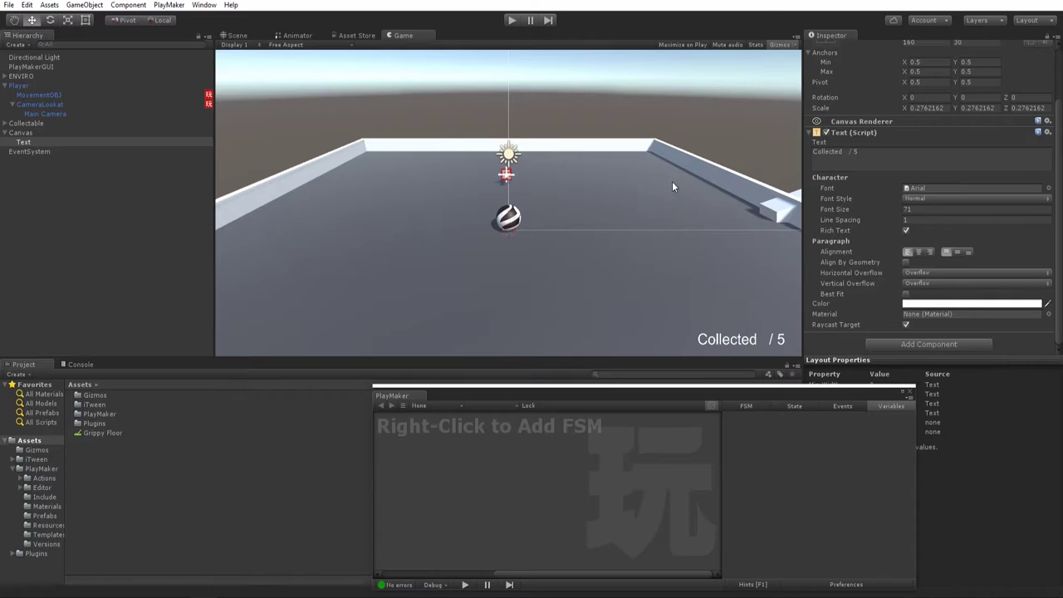
Rename the Canvas's Text object as Objective.
click(23, 144)
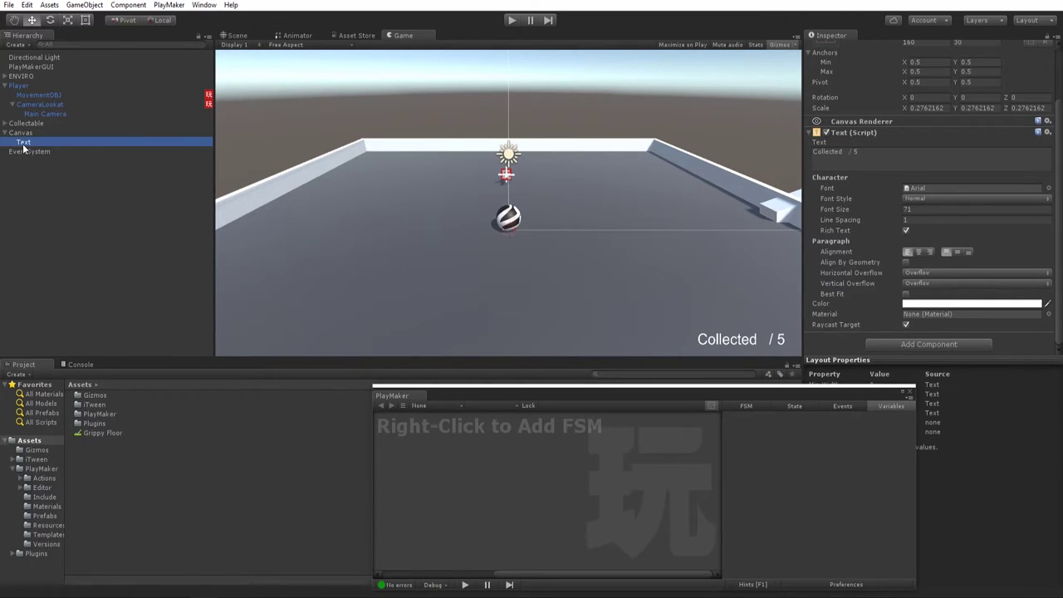
click(23, 143)
text(Objectiv)
key(Return)
right_click(29, 142)
click(24, 133)
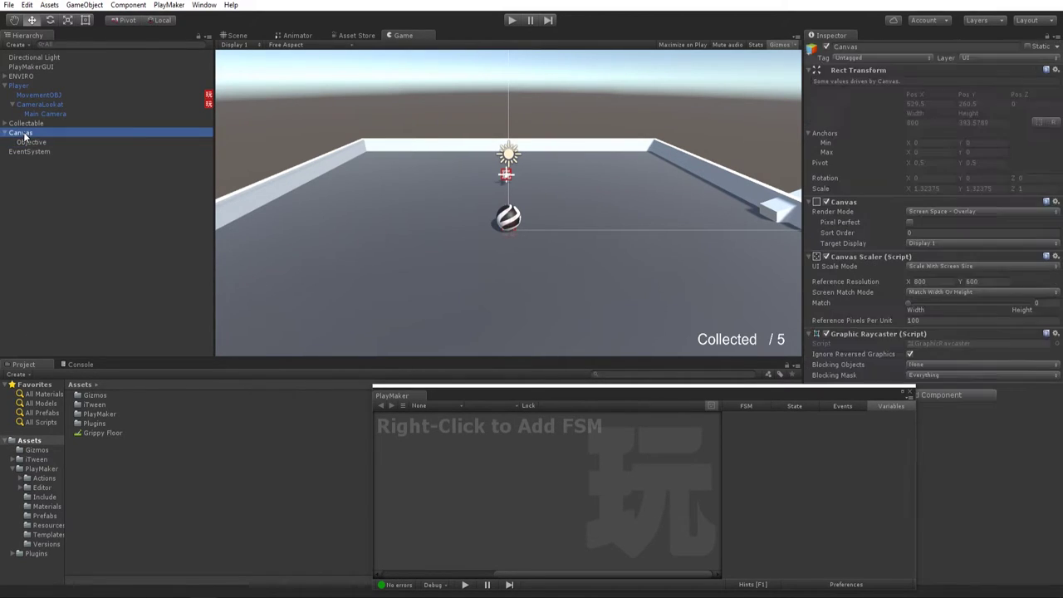
Widen the gap before the slash in the Objective text and set its Pos X to 279.
click(51, 145)
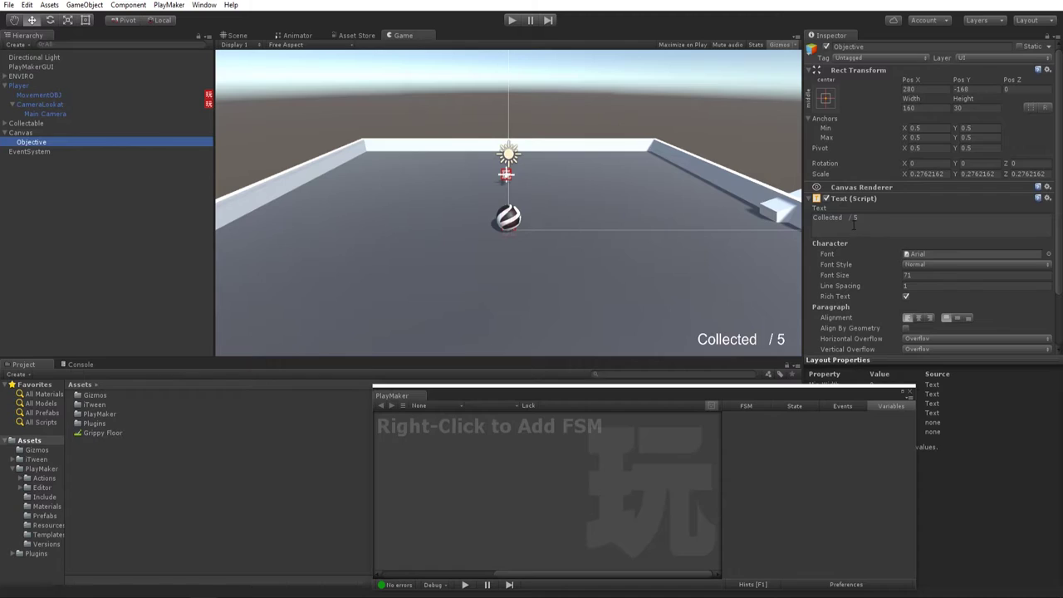
click(851, 219)
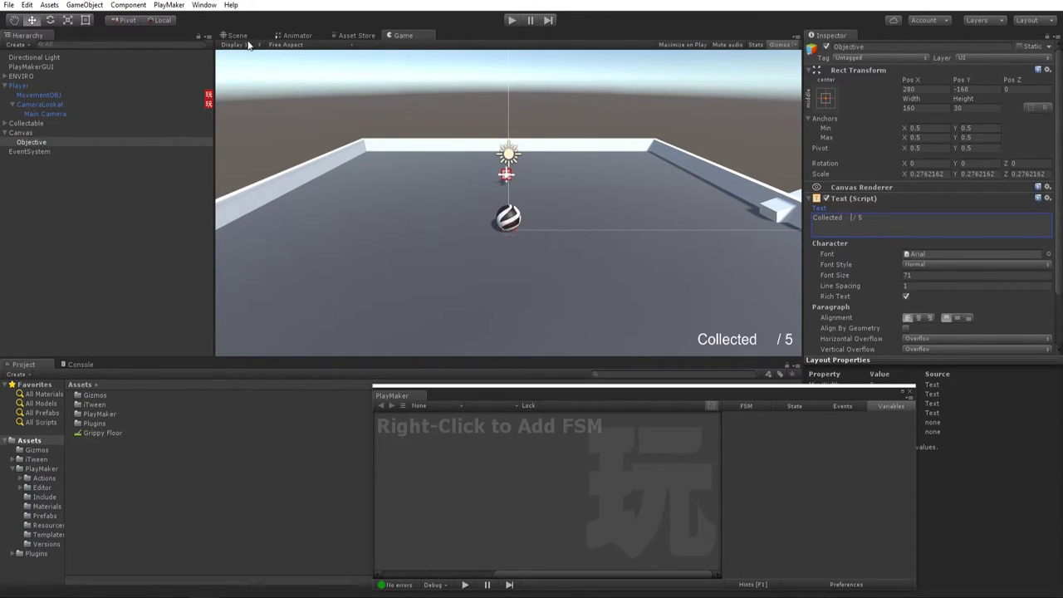
click(912, 89)
text(279)
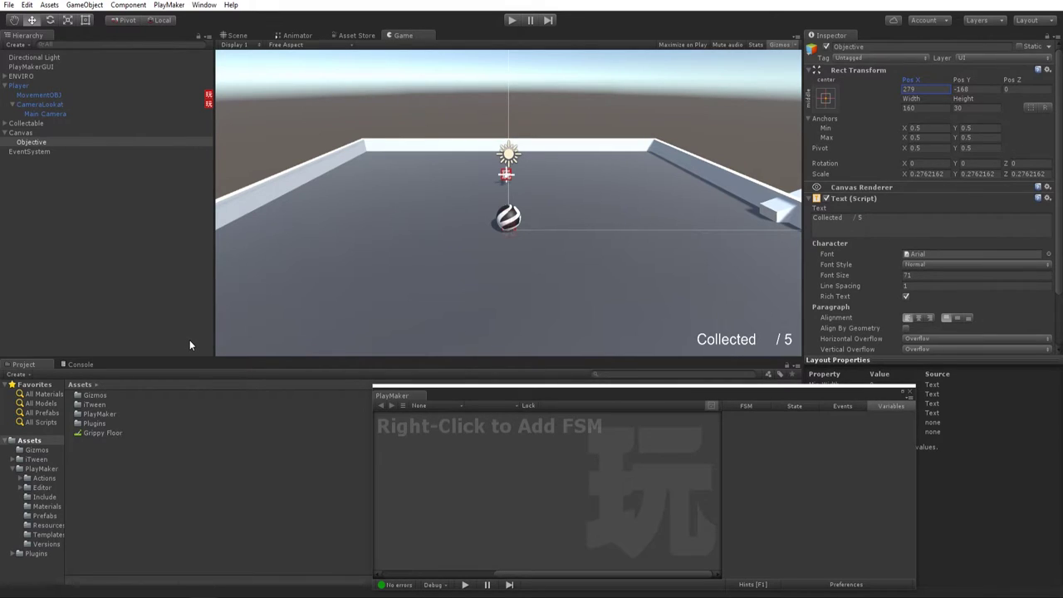
right_click(23, 135)
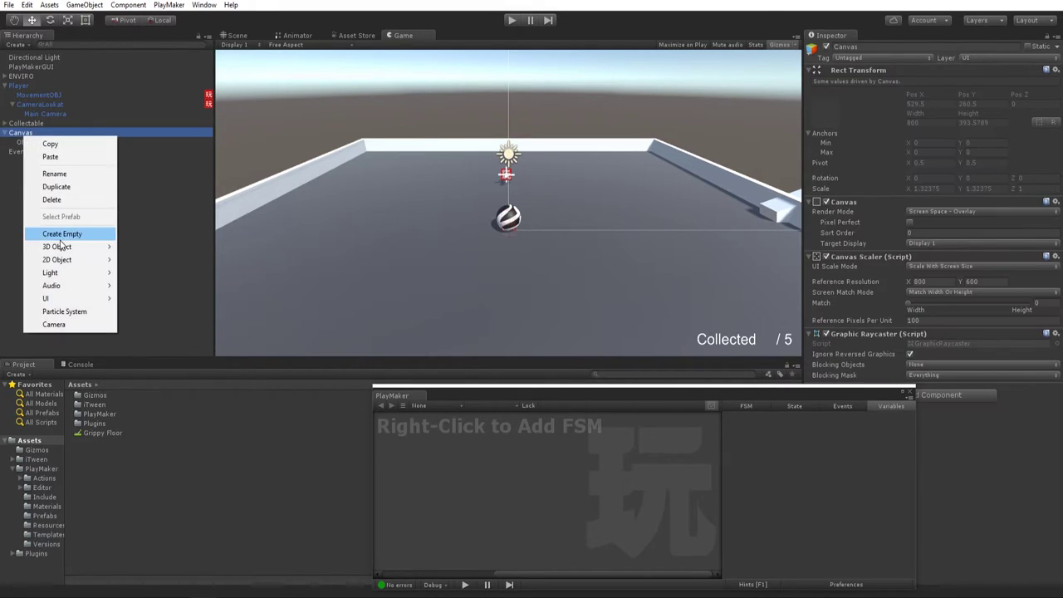
mouse_move(58, 298)
click(135, 298)
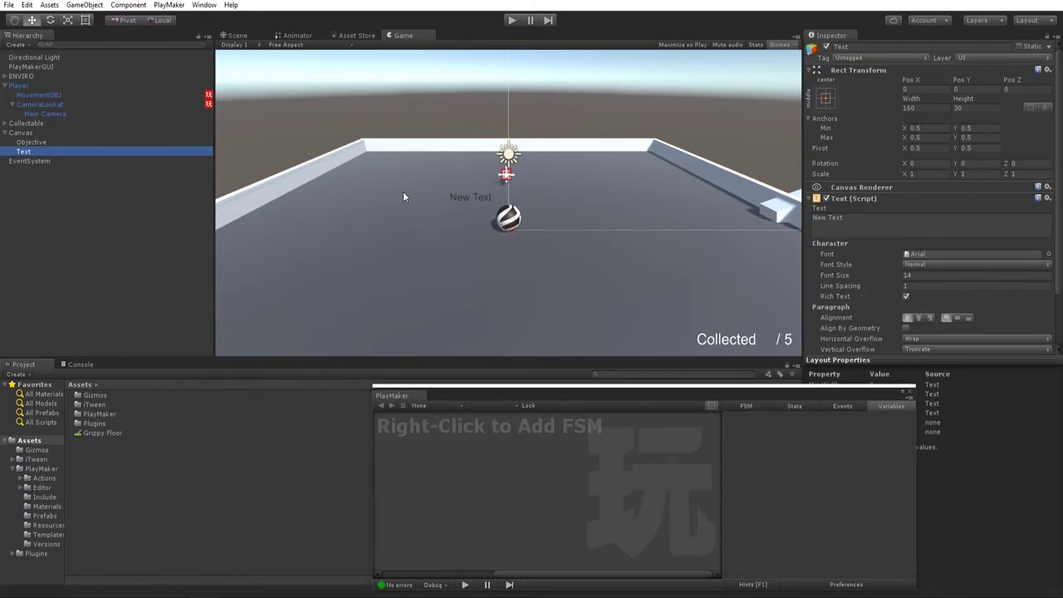
click(31, 154)
key(Delete)
click(33, 180)
click(33, 153)
key(Delete)
Duplicate the Objective text object and name the copy Collected.
click(34, 146)
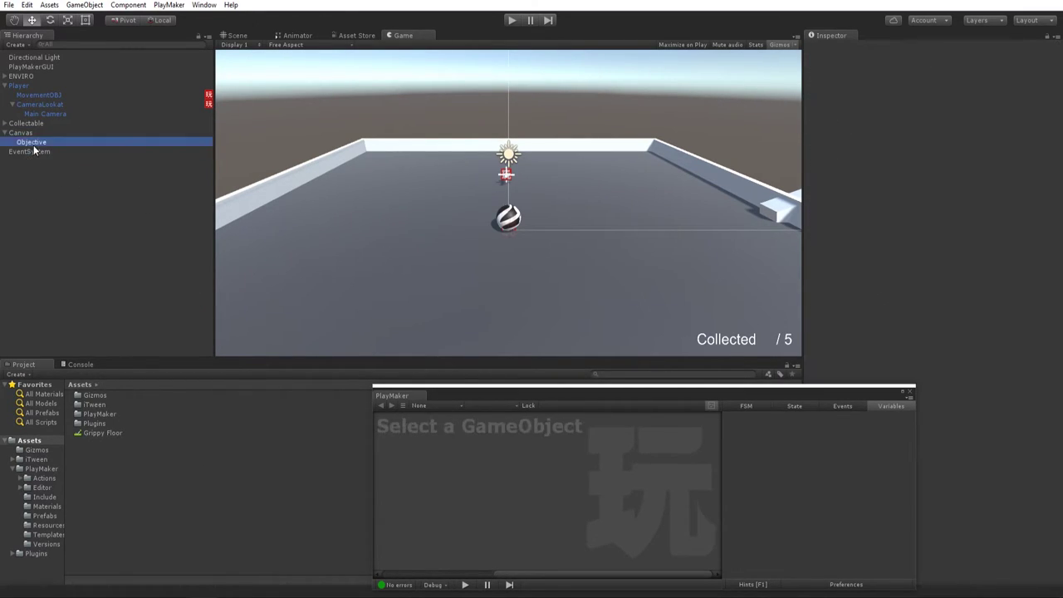
key(ctrl+d)
click(38, 153)
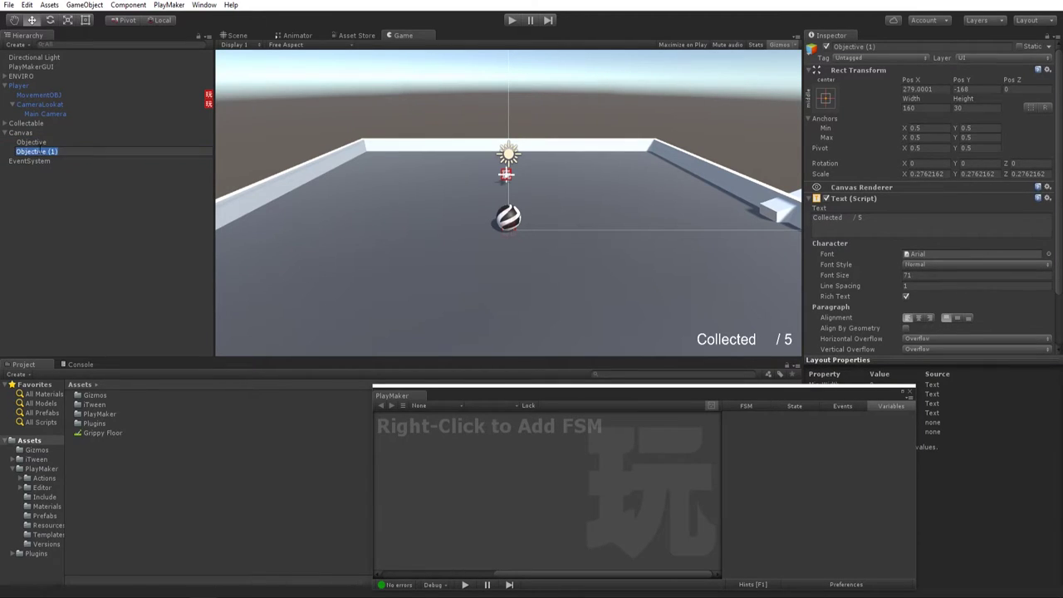
text(Collected)
key(Return)
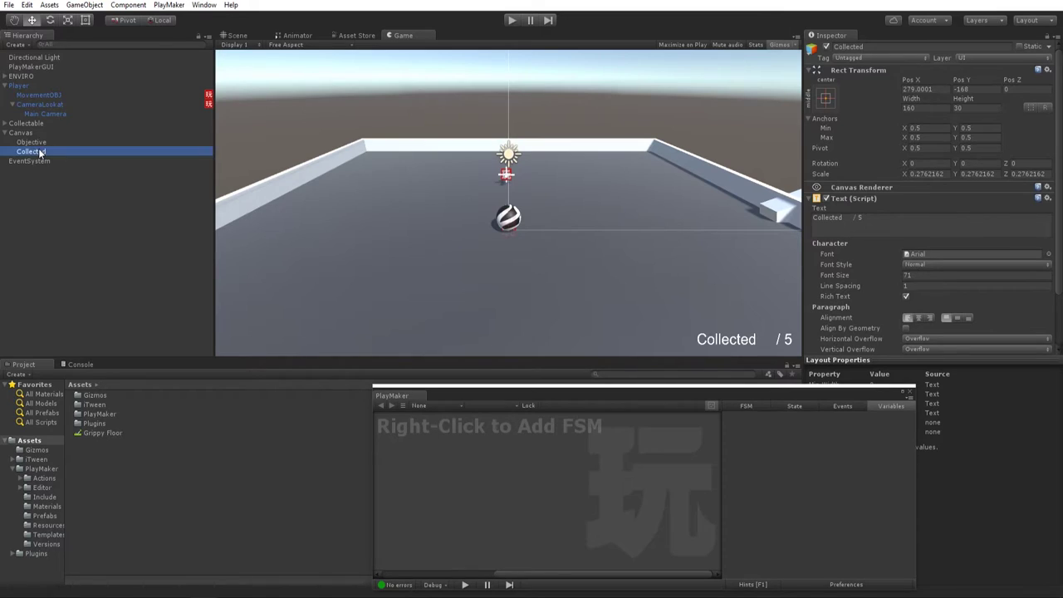
Replace the Collected object's text with "=".
click(817, 219)
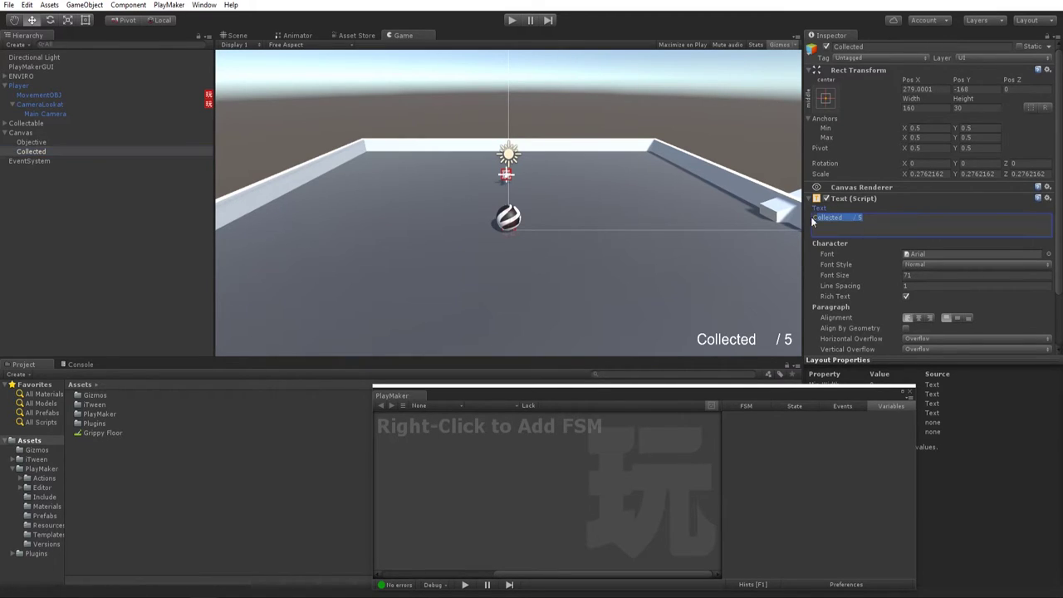
key(BackSpace)
text(£)
key(BackSpace)
text(@)
key(BackSpace)
text($)
key(BackSpace)
text(!"=)
key(BackSpace)
key(BackSpace)
key(BackSpace)
text(-=)
key(BackSpace)
key(BackSpace)
text(=)
Move the "=" text into the gap before the slash, at about X 371, and check it in the game view.
drag(935, 89, 572, 85)
click(237, 35)
key(f)
drag(559, 204, 785, 205)
middle_drag(744, 230, 532, 202)
drag(573, 171, 695, 173)
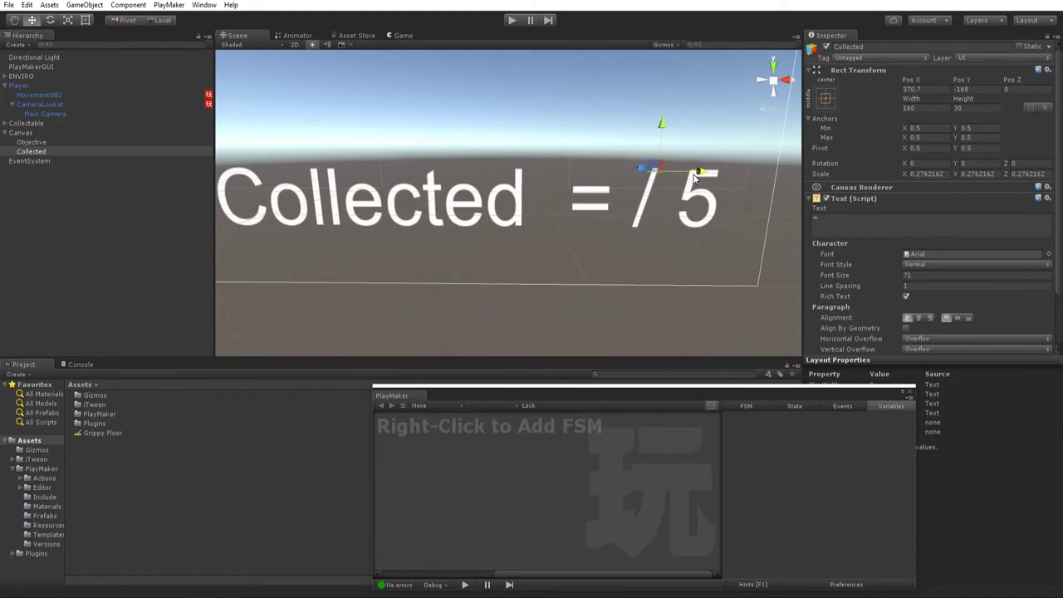
click(404, 34)
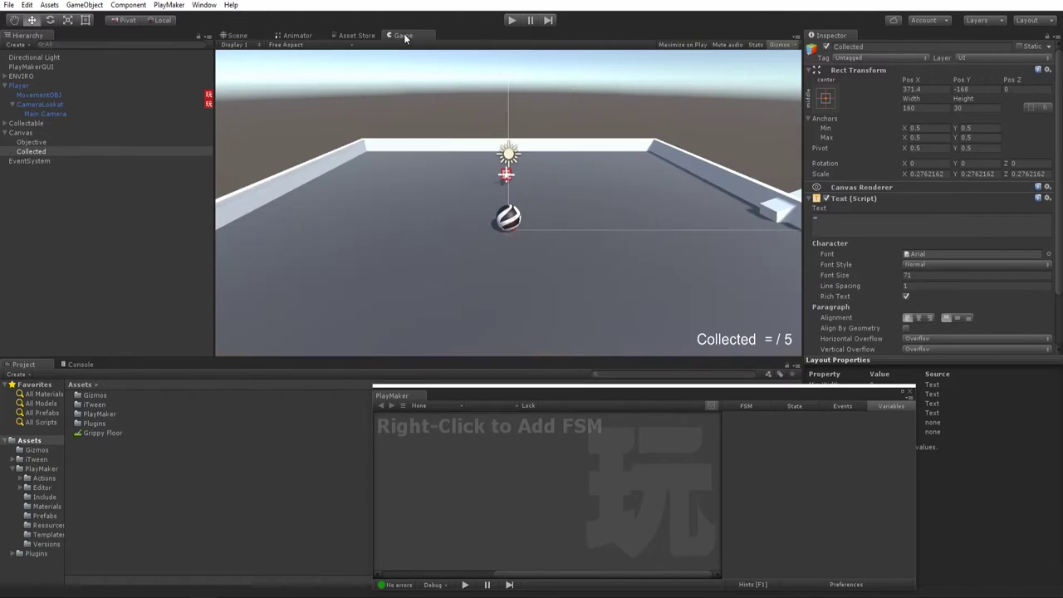
Change the Collected object's text to "0" and test the counter display by rolling the ball in play mode.
click(847, 219)
text(0)
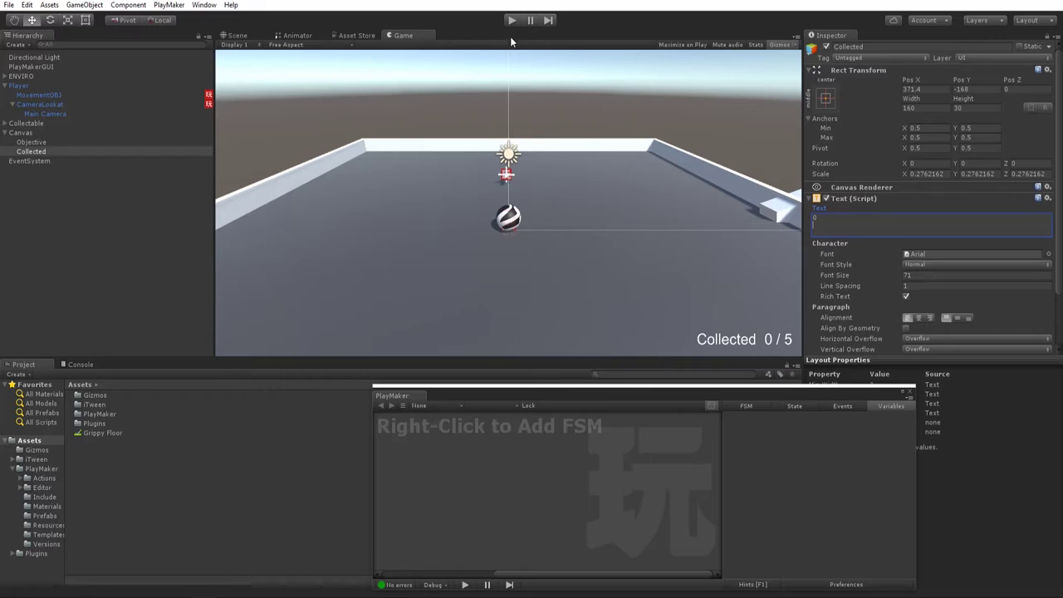
click(511, 20)
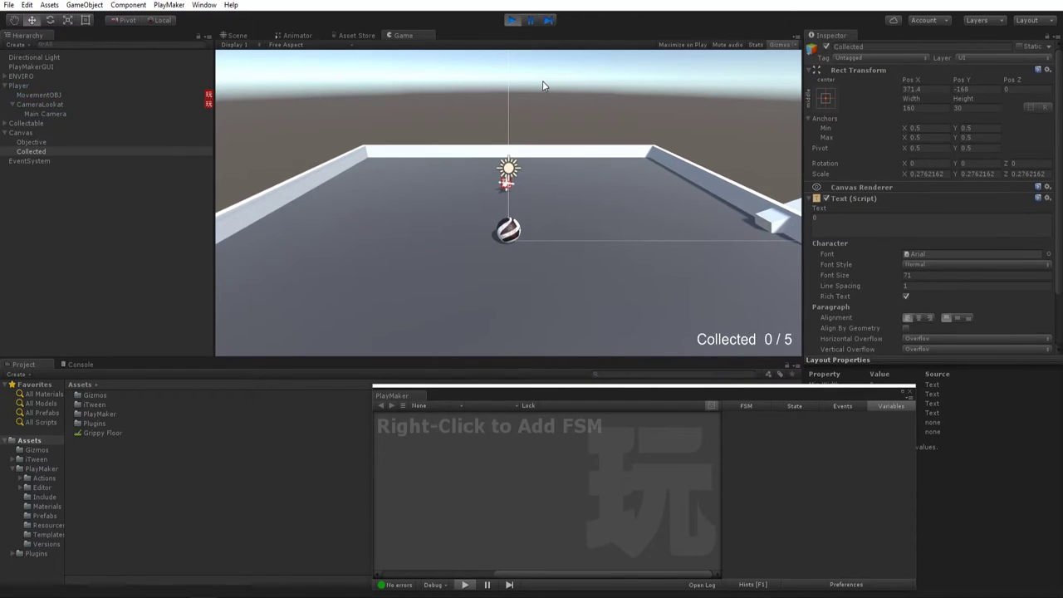
key(d)
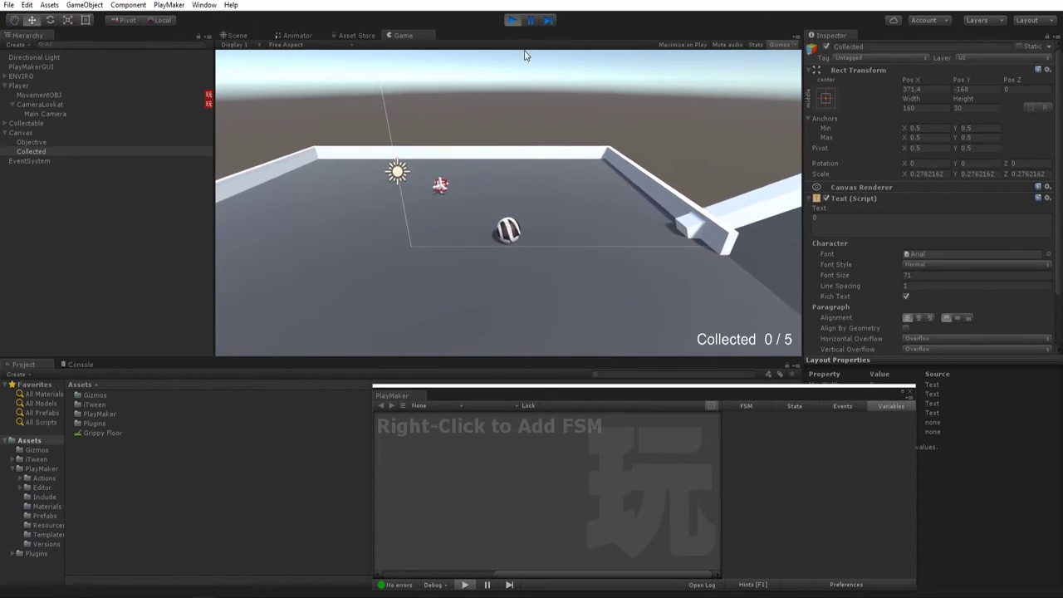
click(512, 19)
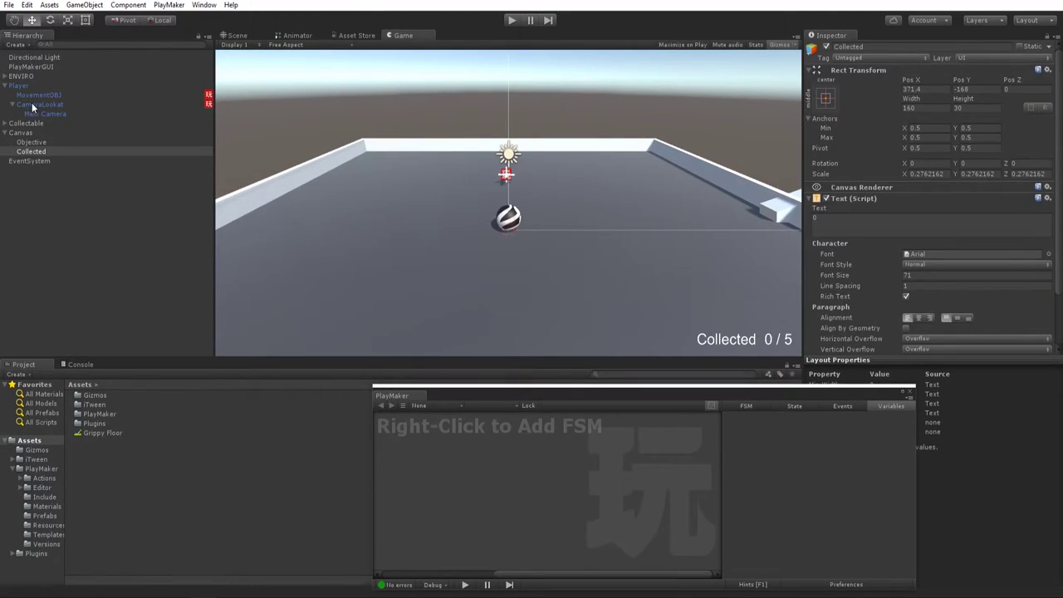
Add a Float Add action to the Trigger state of the collectable's TRIGGER object.
click(6, 123)
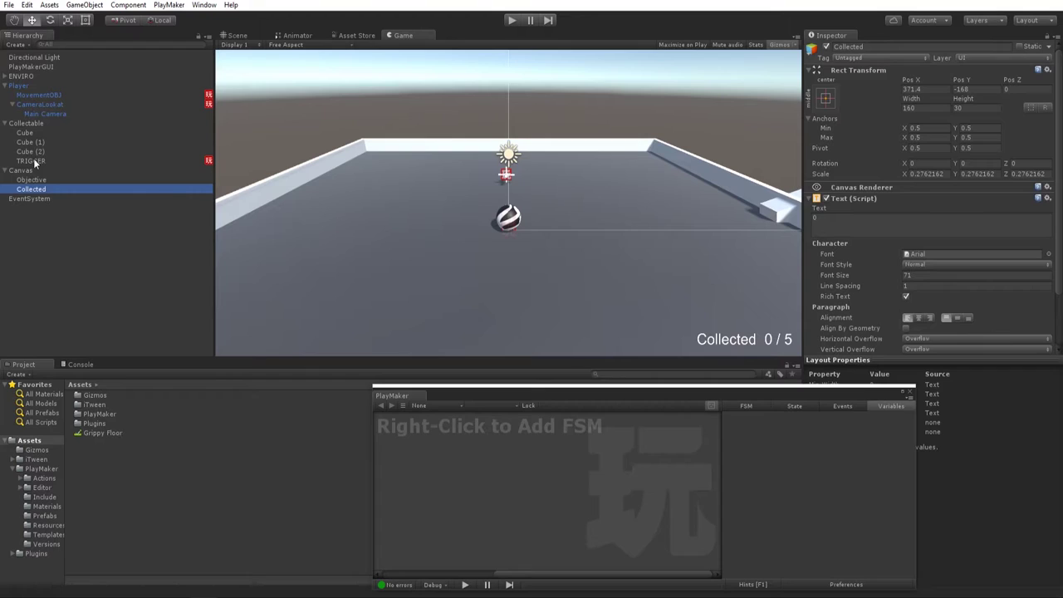
click(33, 160)
drag(494, 396, 358, 289)
click(459, 396)
right_click(710, 451)
click(722, 411)
text(add)
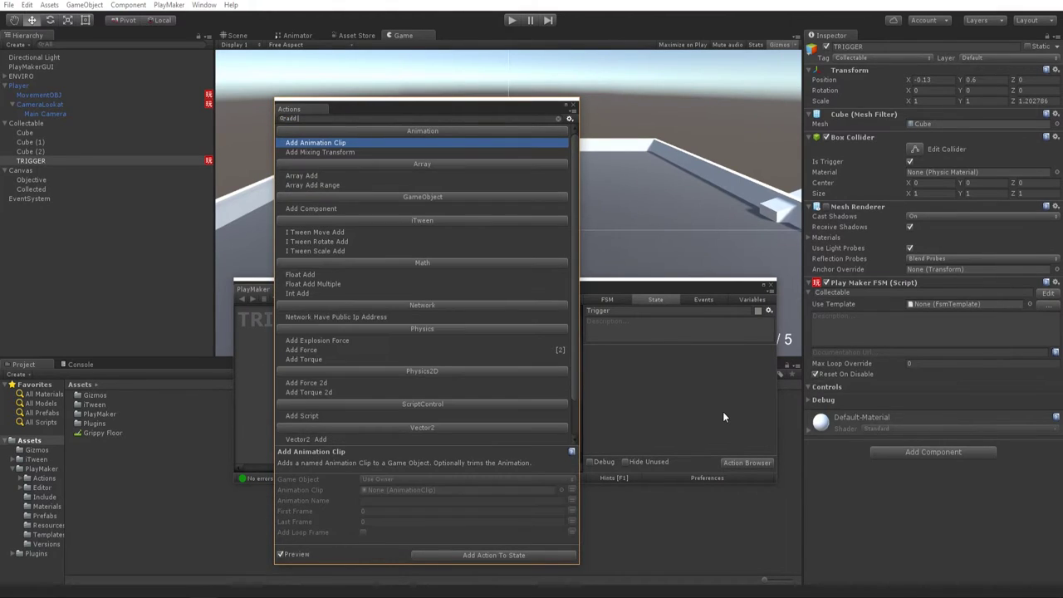
key(BackSpace)
key(BackSpace)
key(BackSpace)
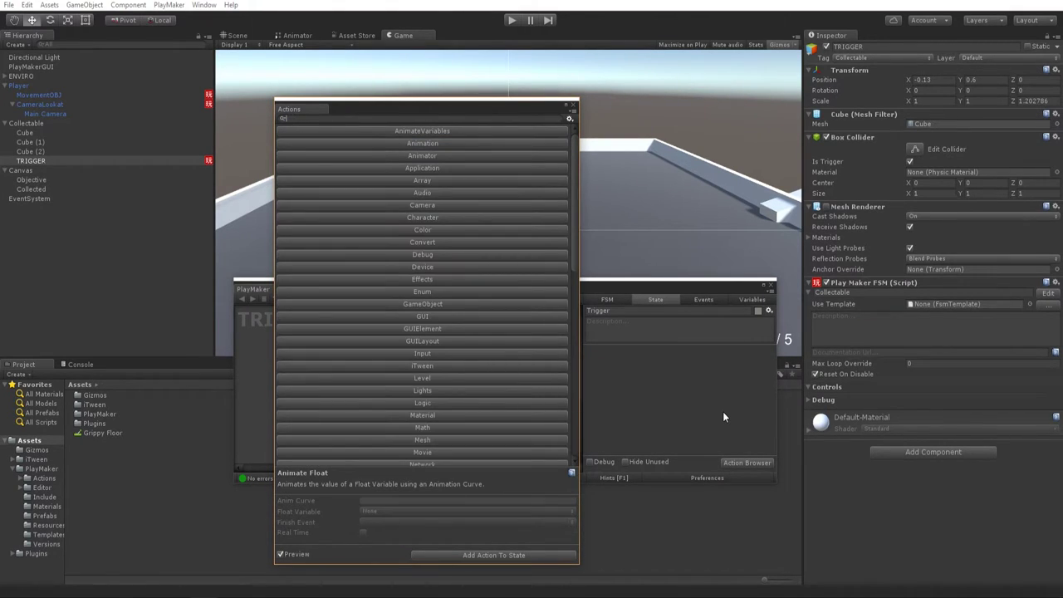
text(set)
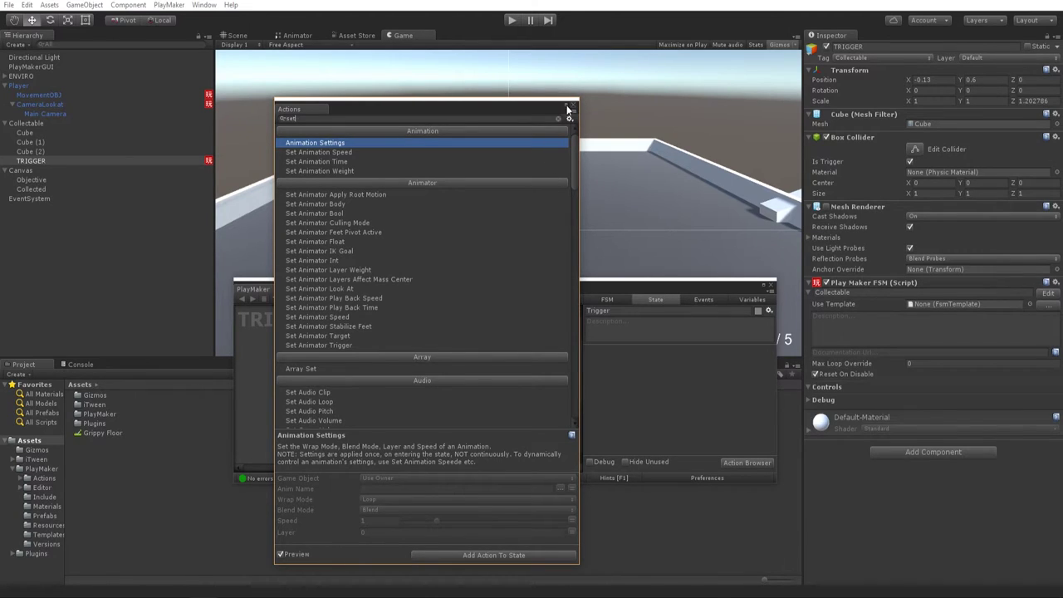
text(add float)
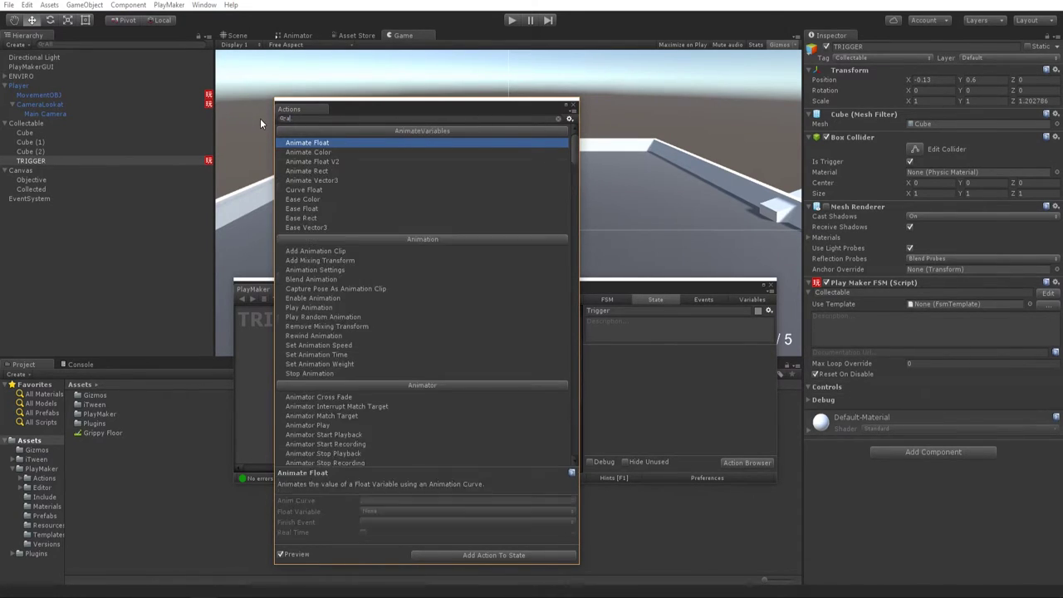
key(Return)
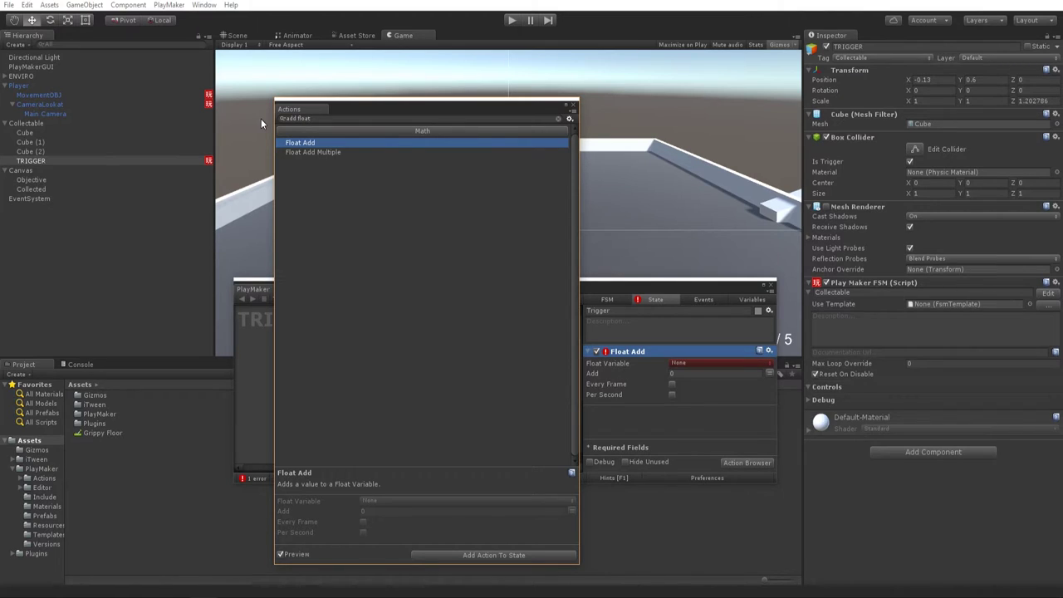
click(573, 107)
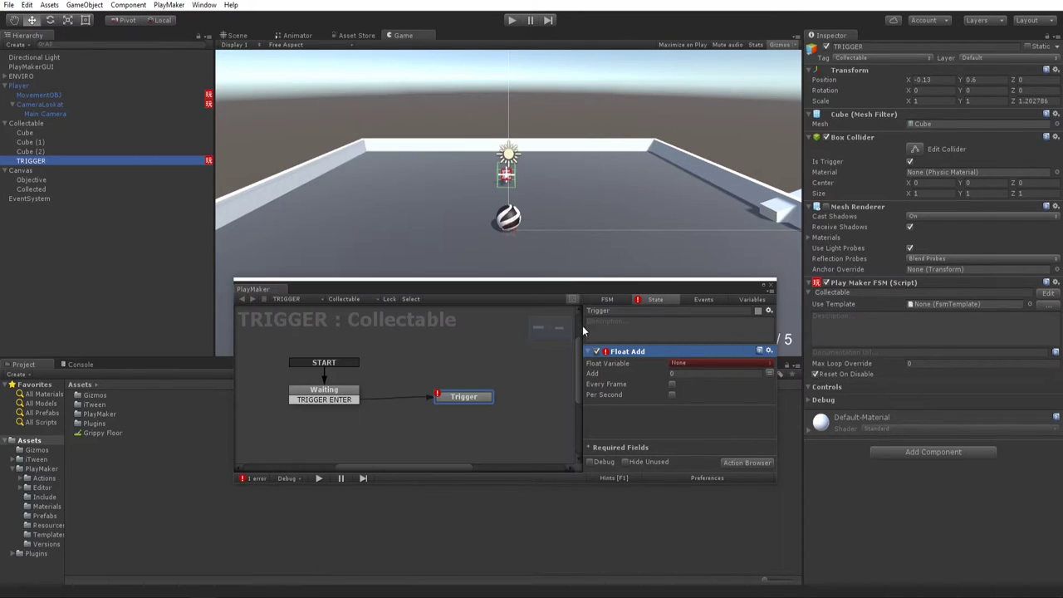
Delete the Float Add action from the TRIGGER object's Trigger state.
click(678, 364)
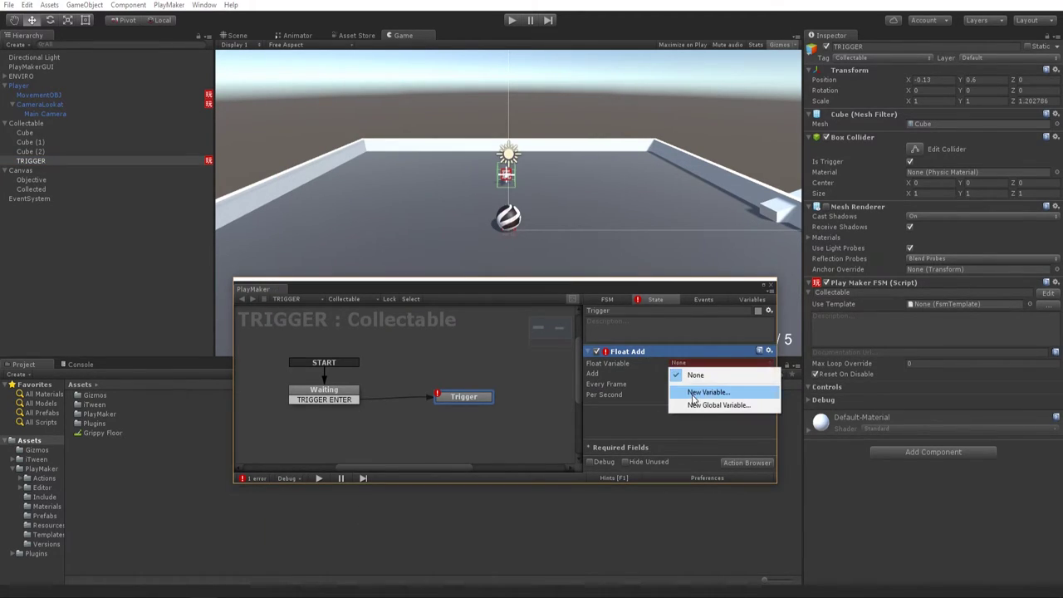
right_click(622, 352)
click(664, 515)
right_click(653, 404)
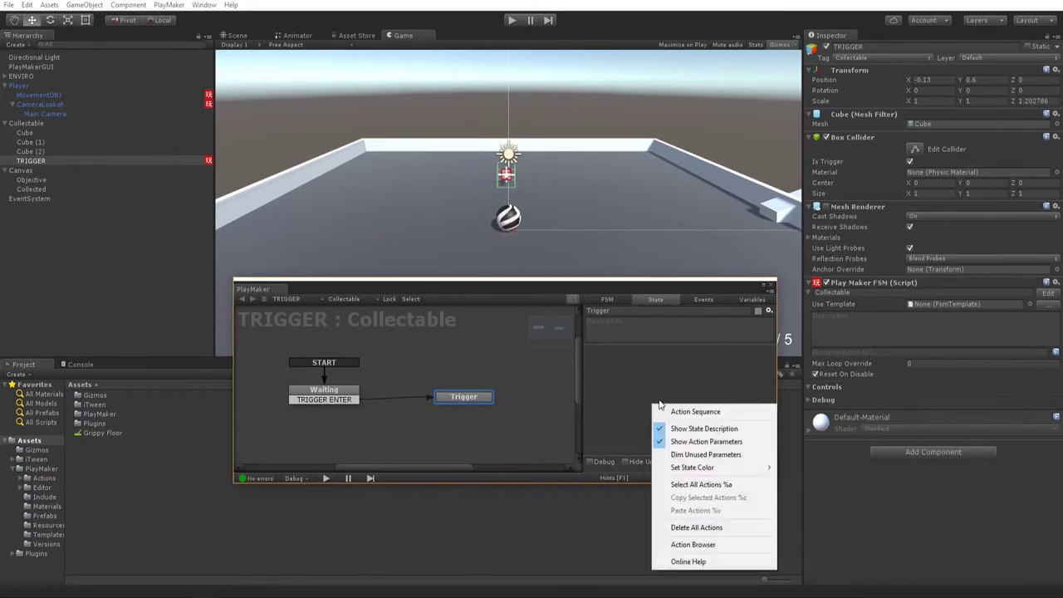
click(654, 381)
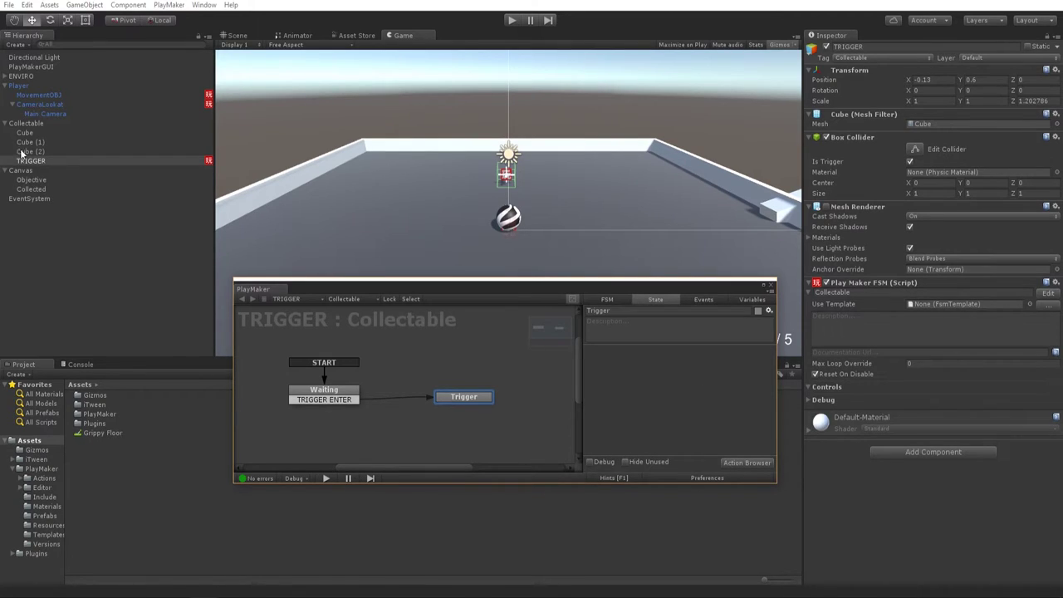
Add a PlayMaker FSM component to the Objective text object, name it "Objective Collector Counter", and open it for editing.
click(20, 171)
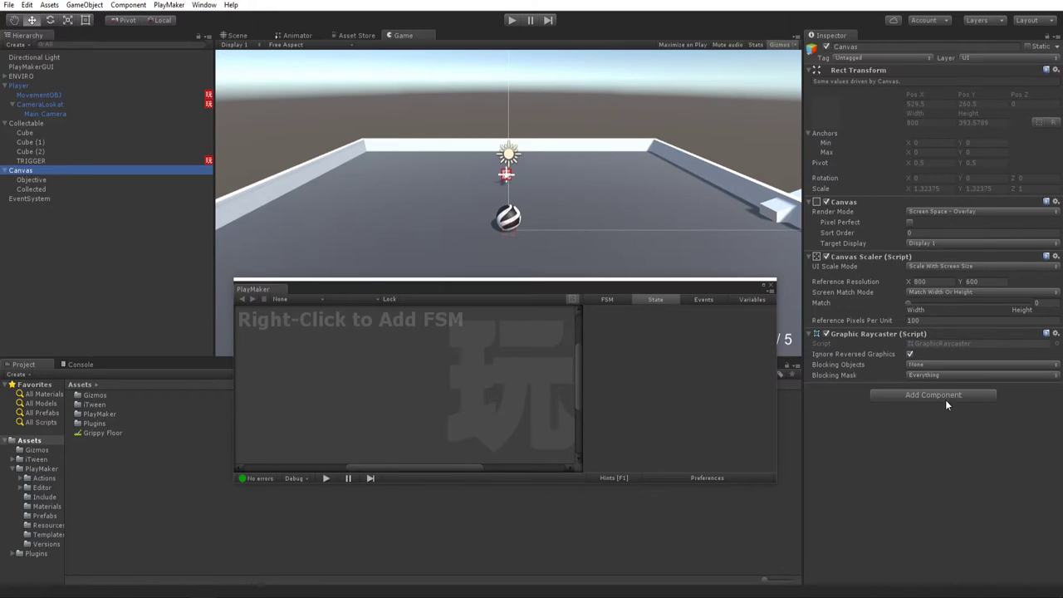
click(41, 181)
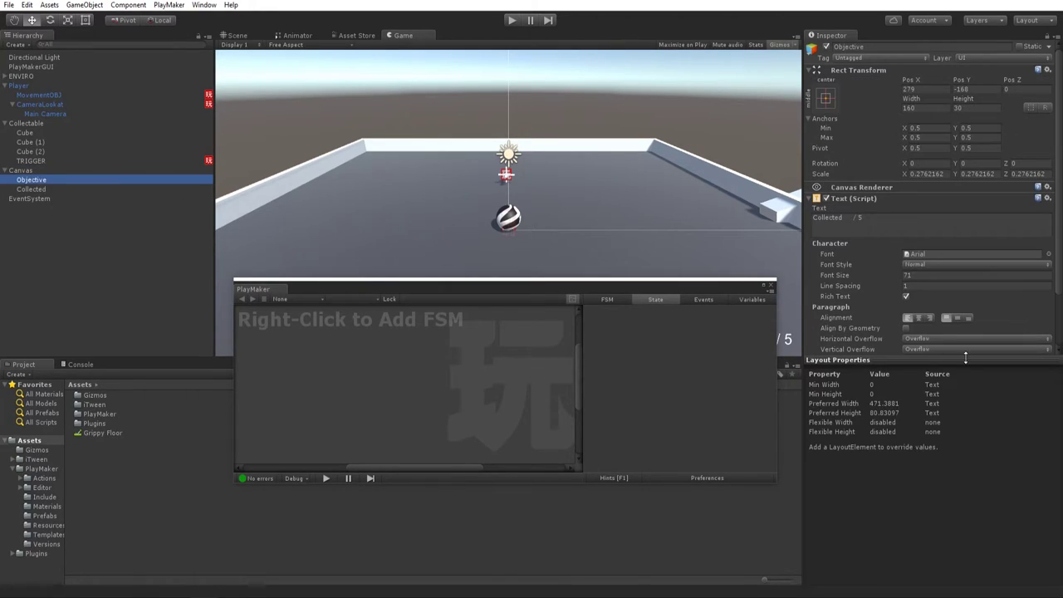
scroll(870, 284, down, 3)
click(854, 359)
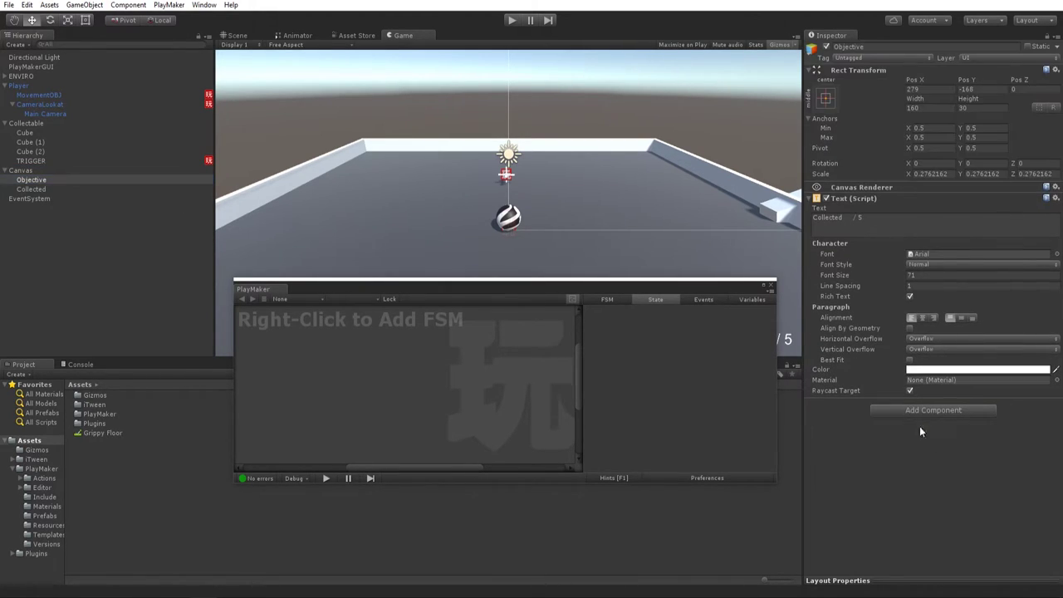
click(913, 409)
click(882, 266)
click(850, 414)
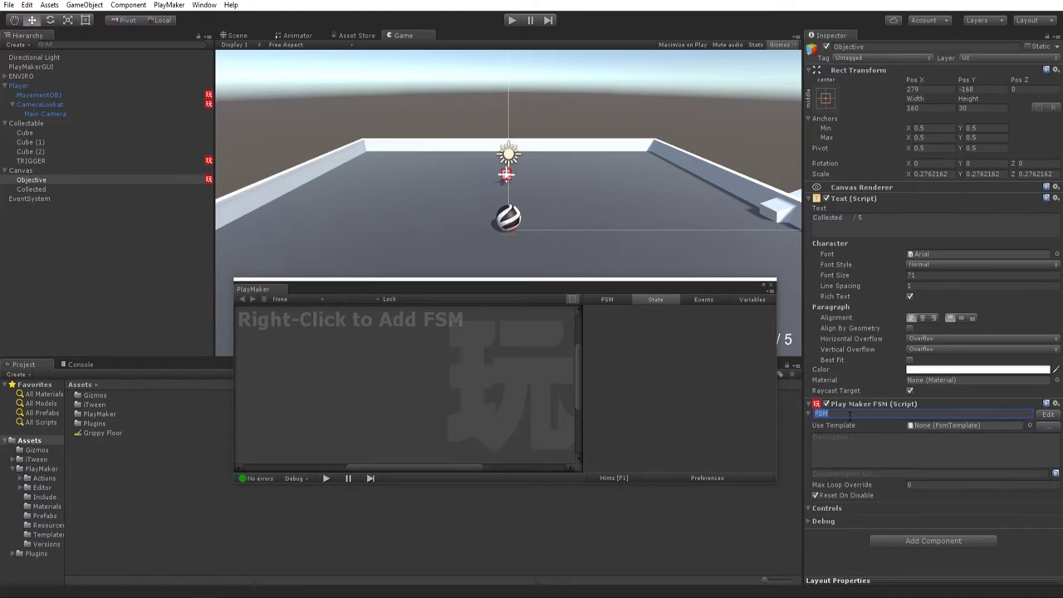
text(Objective)
text(ctor Count)
click(1045, 415)
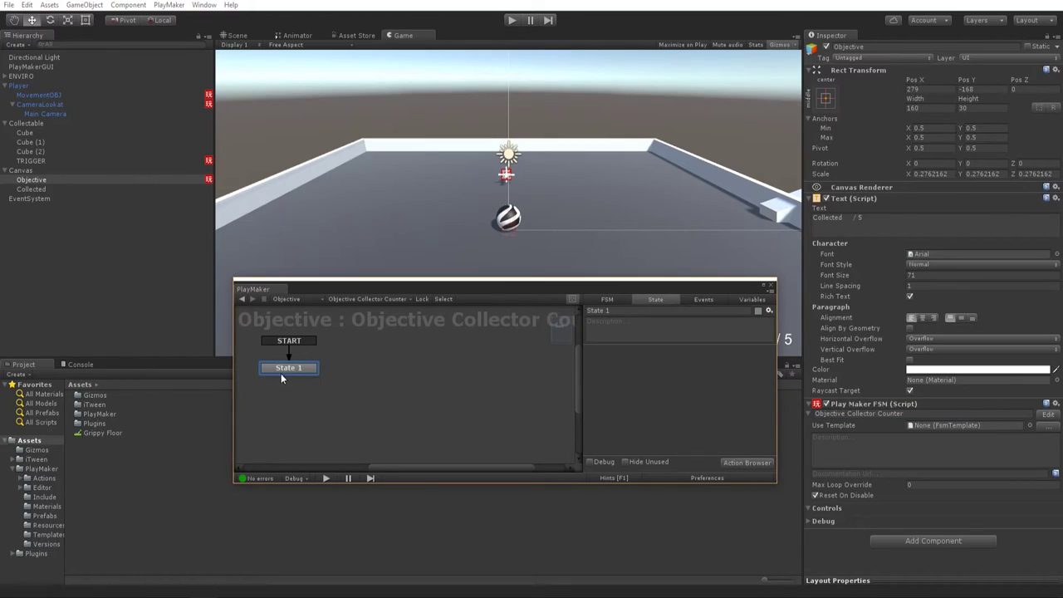
Create an Int variable named "Collected" in the Objective Collector Counter FSM.
drag(281, 378, 365, 379)
click(751, 299)
click(656, 446)
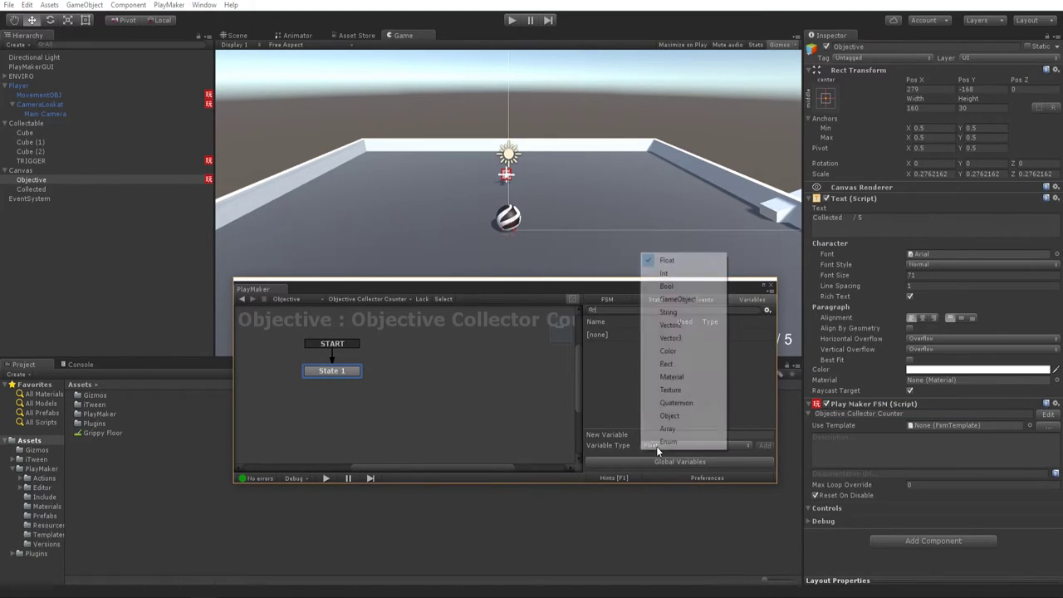
click(700, 274)
click(677, 433)
text(Collected)
key(Return)
Add a Set Int Value action to State 1 and assign Collected as its int variable.
click(654, 300)
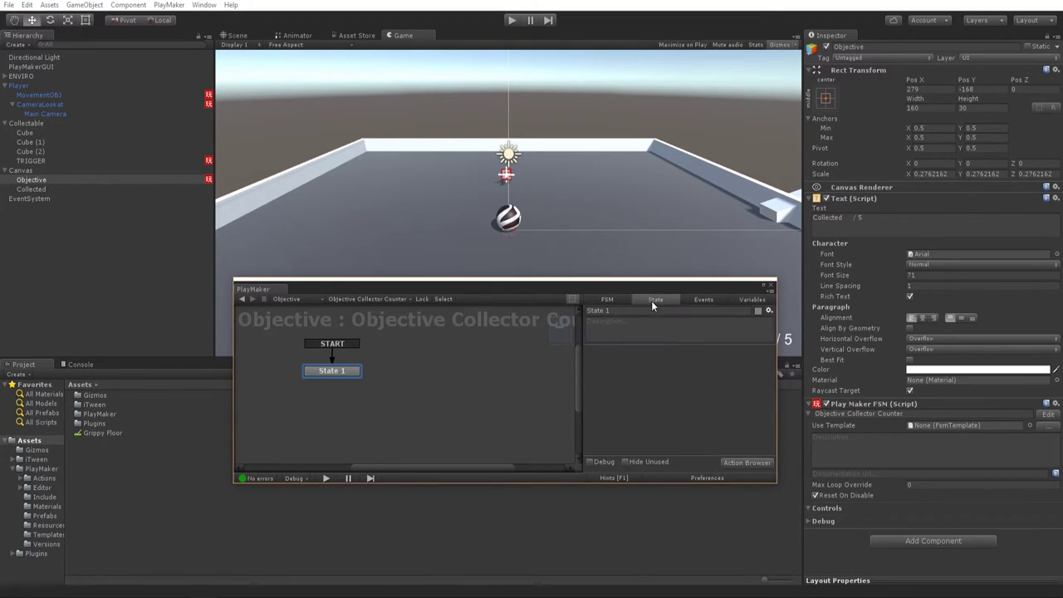
drag(575, 483, 575, 565)
right_click(609, 404)
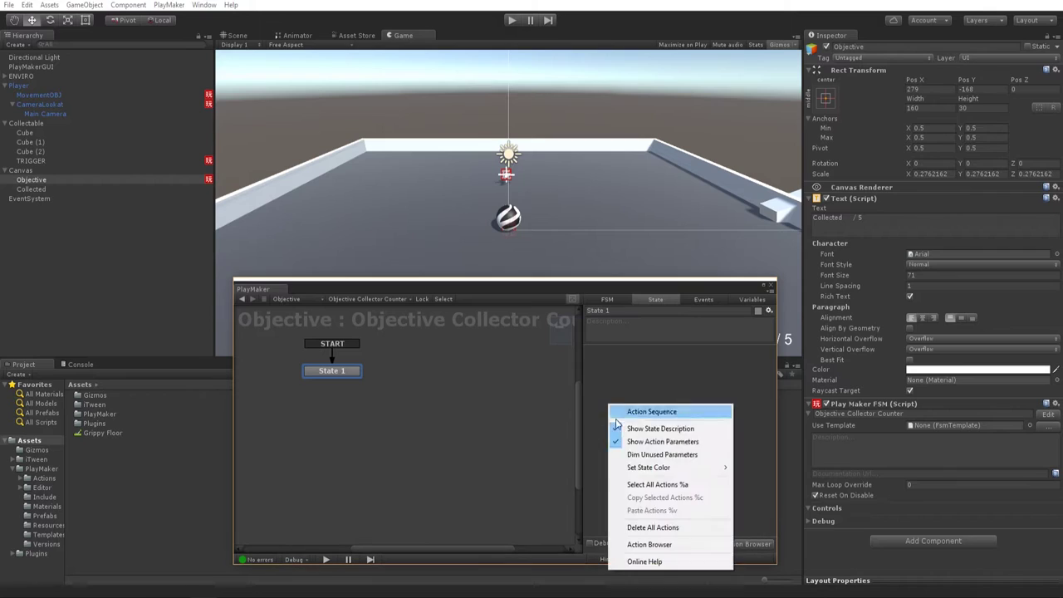
click(649, 543)
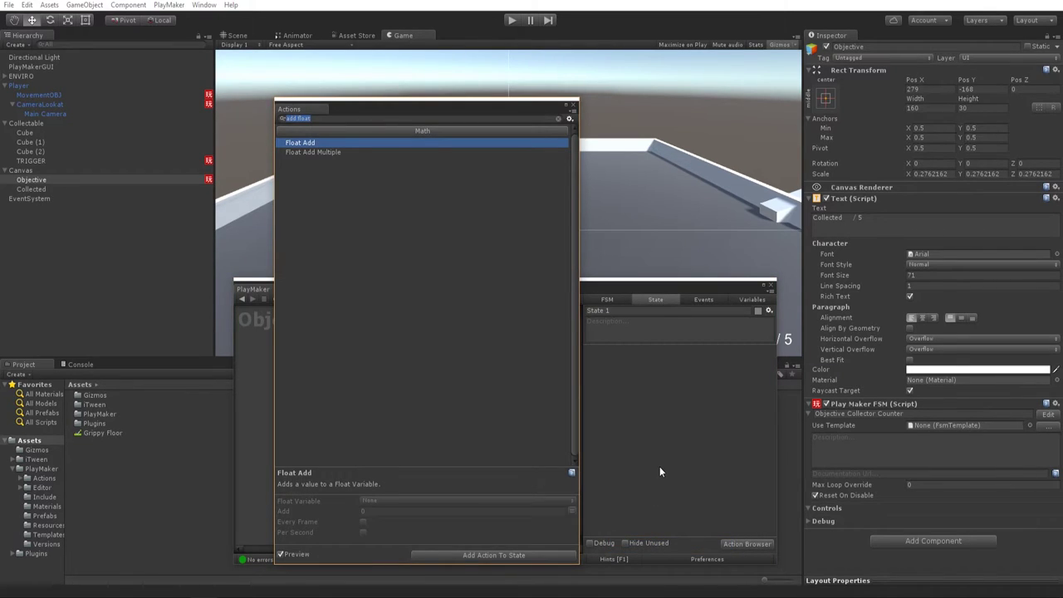
text(set int)
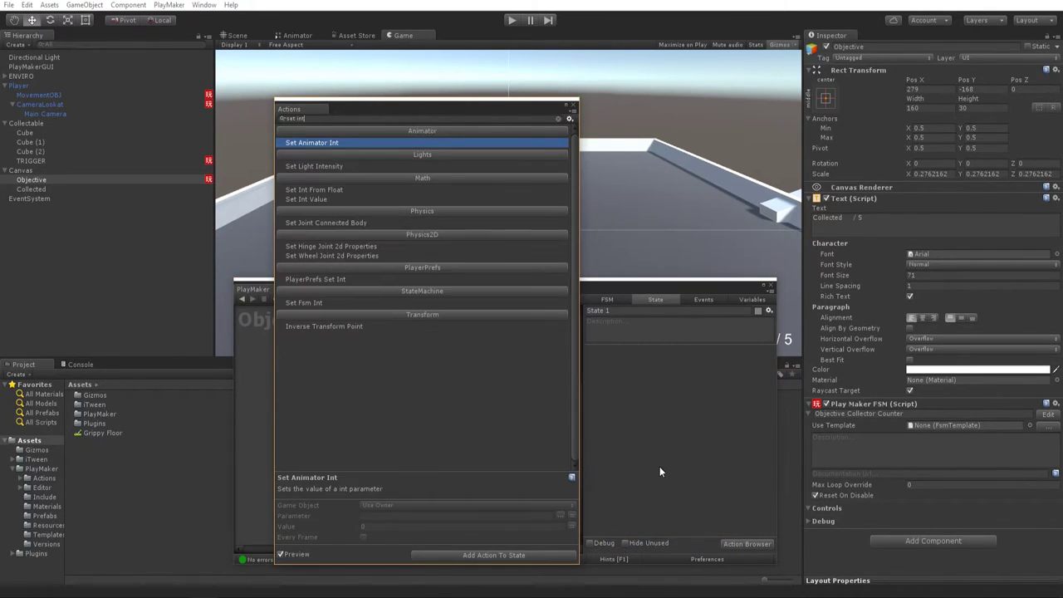
double_click(321, 199)
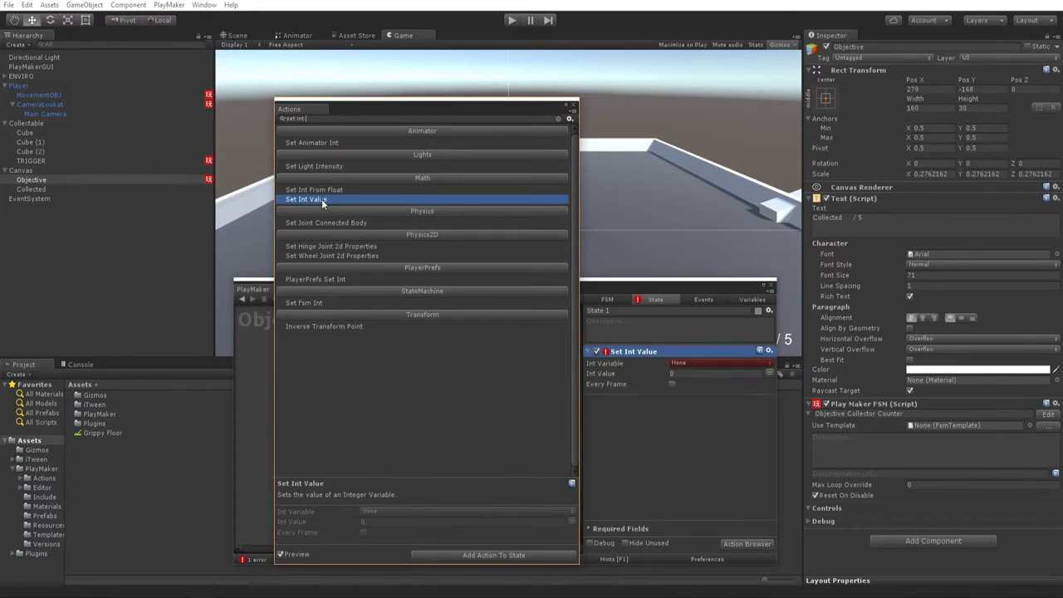
click(574, 107)
click(687, 364)
click(706, 388)
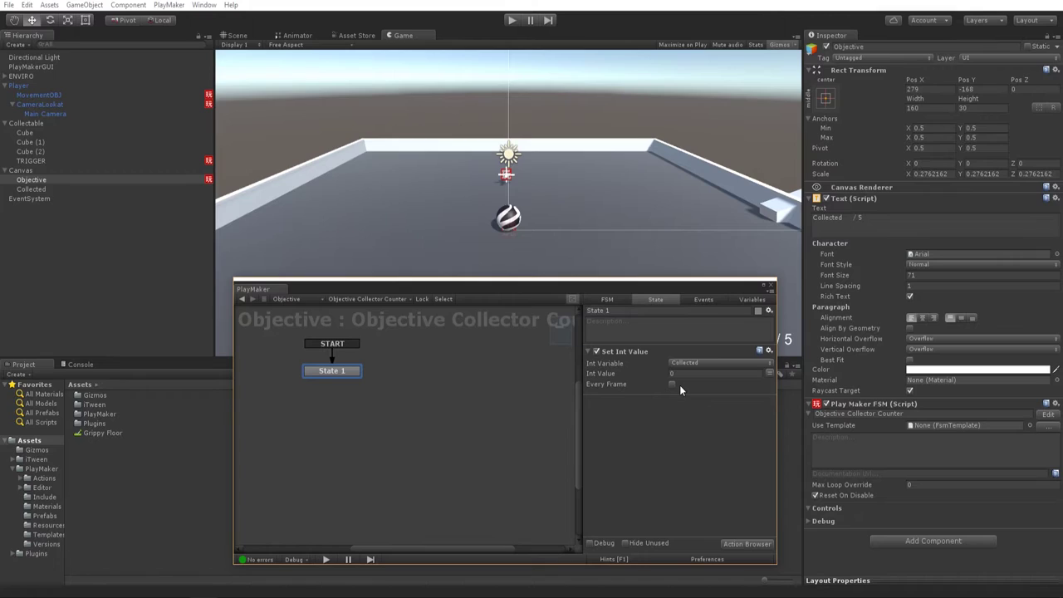
Add a second state beside State 1 and name it "One Collected".
drag(306, 374, 338, 400)
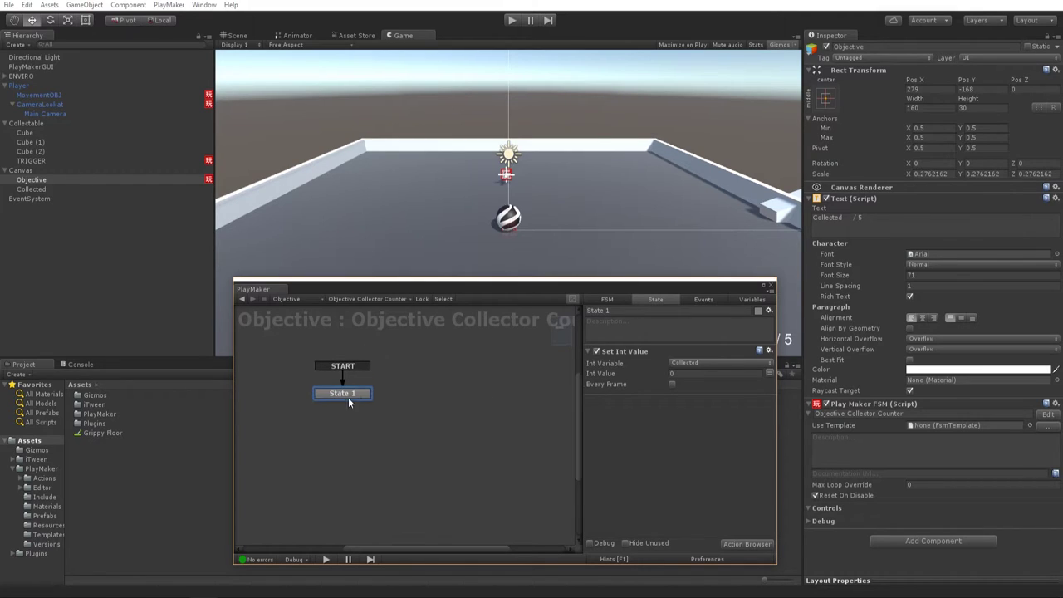
right_click(437, 359)
click(452, 365)
click(623, 310)
text(0)
text(ne Colle)
text(cted)
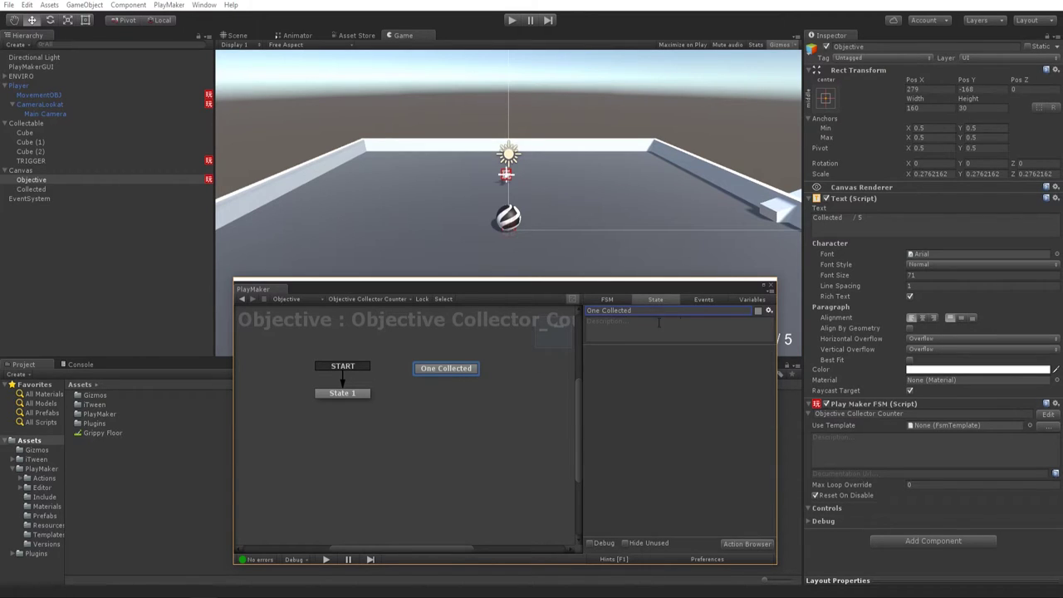
Add an event named "AddOne" to the FSM and make it global.
right_click(460, 367)
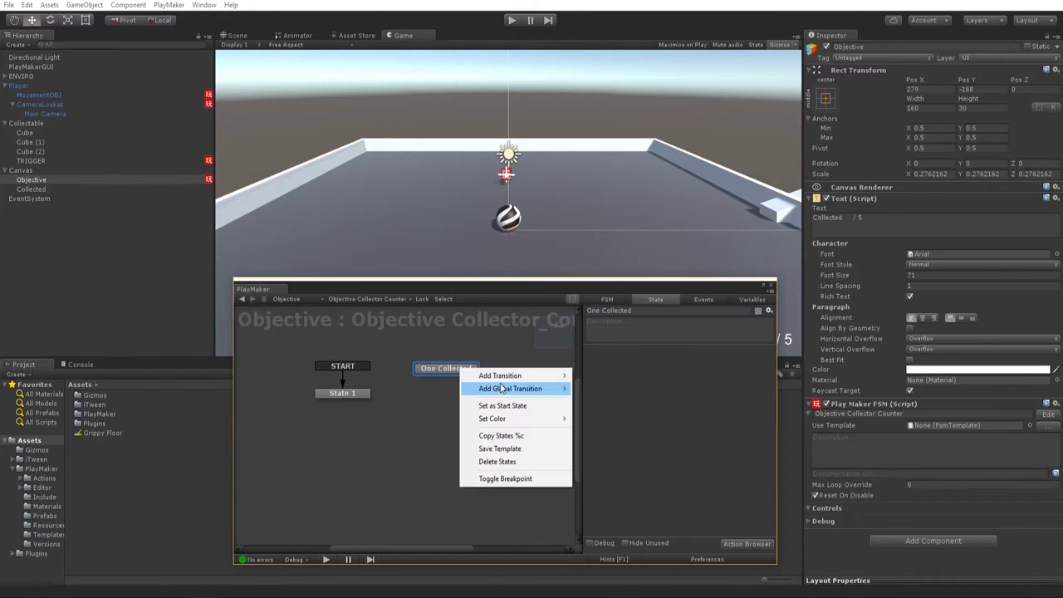
click(389, 470)
click(701, 298)
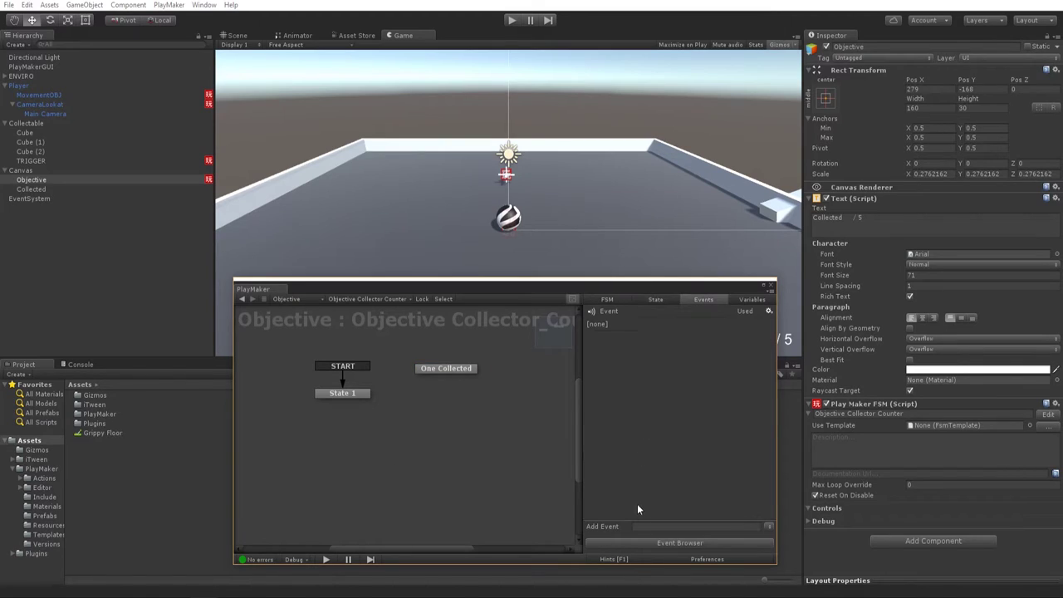
click(652, 526)
text(AddOne)
key(Return)
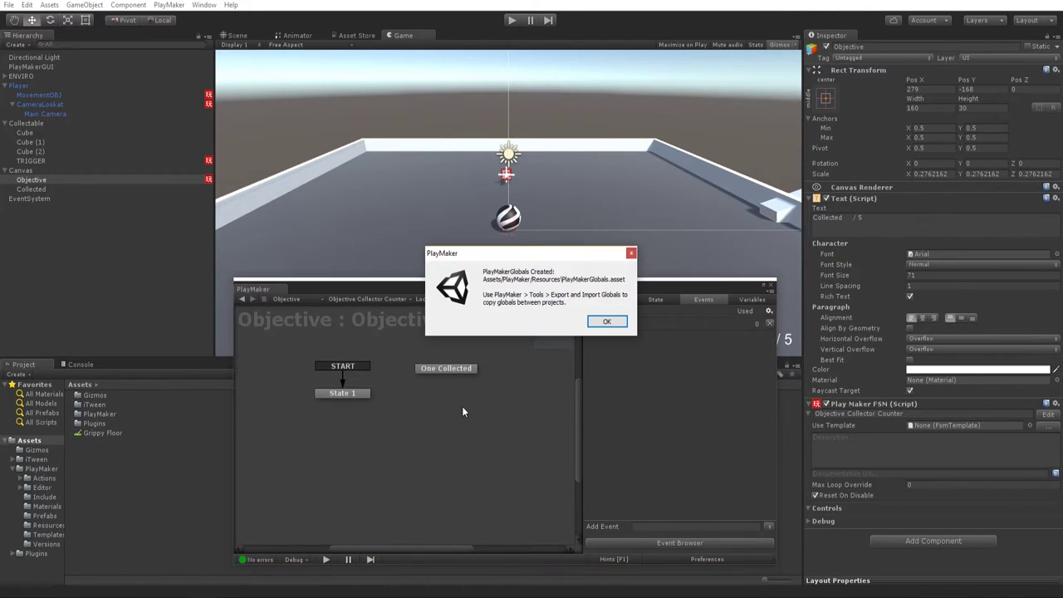
click(606, 323)
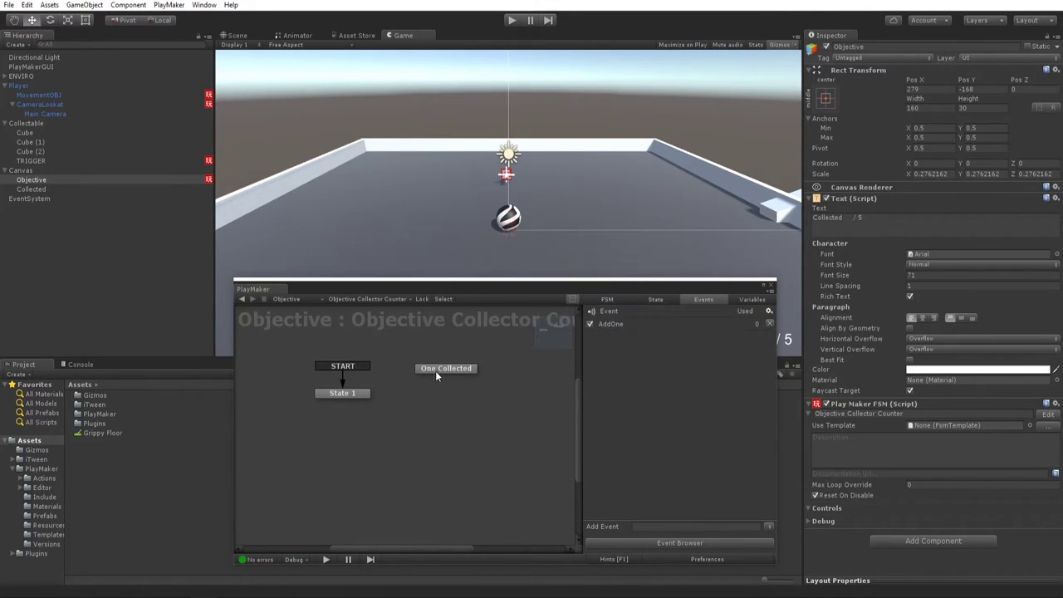
Add AddOne as a global transition to the One Collected state and tidy the positions of both states.
right_click(437, 371)
mouse_move(482, 392)
click(373, 392)
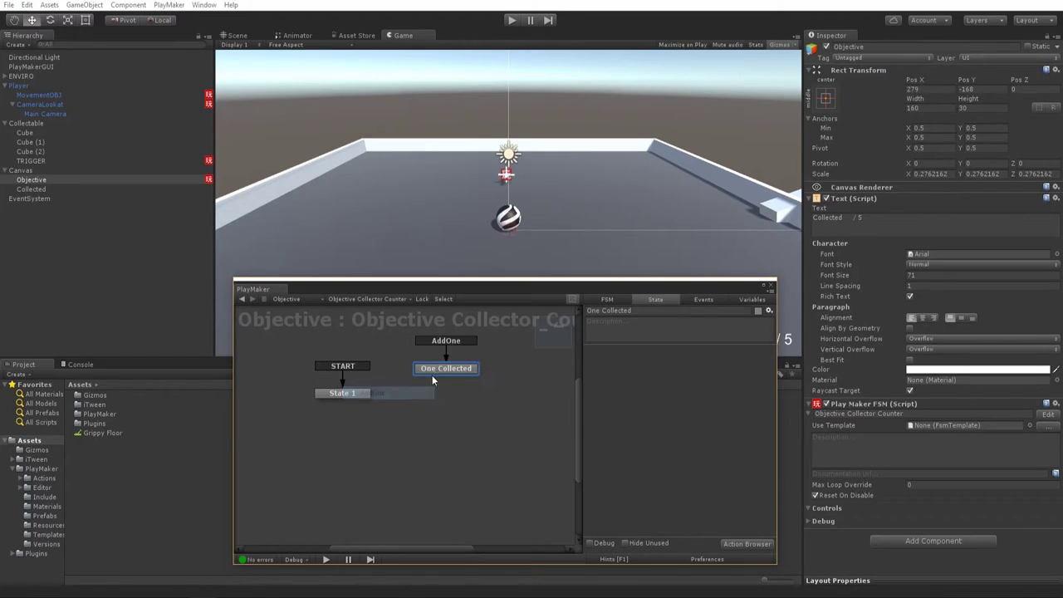
drag(345, 394, 323, 406)
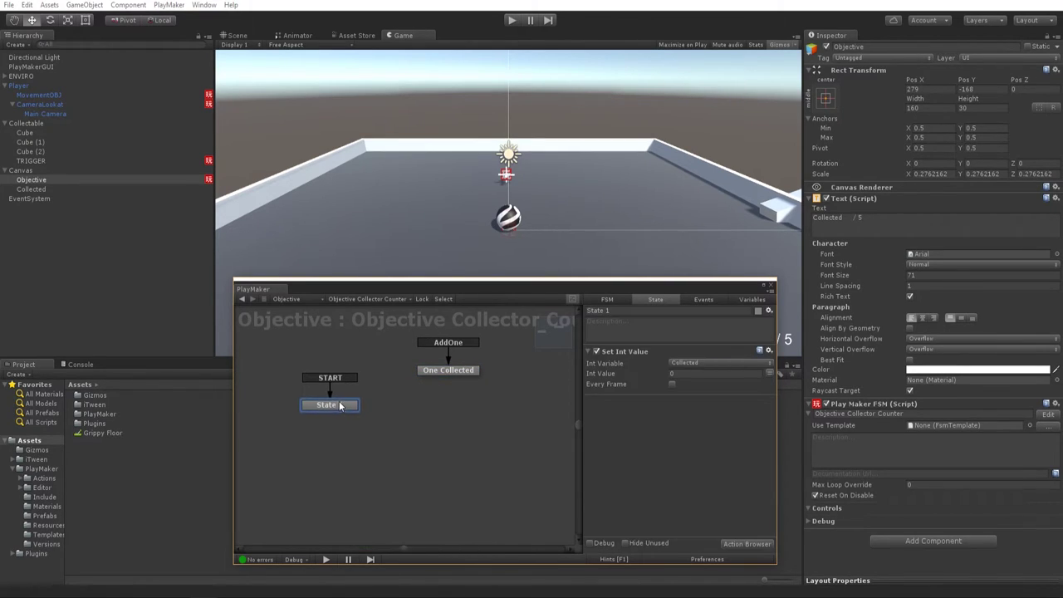
drag(453, 372, 448, 370)
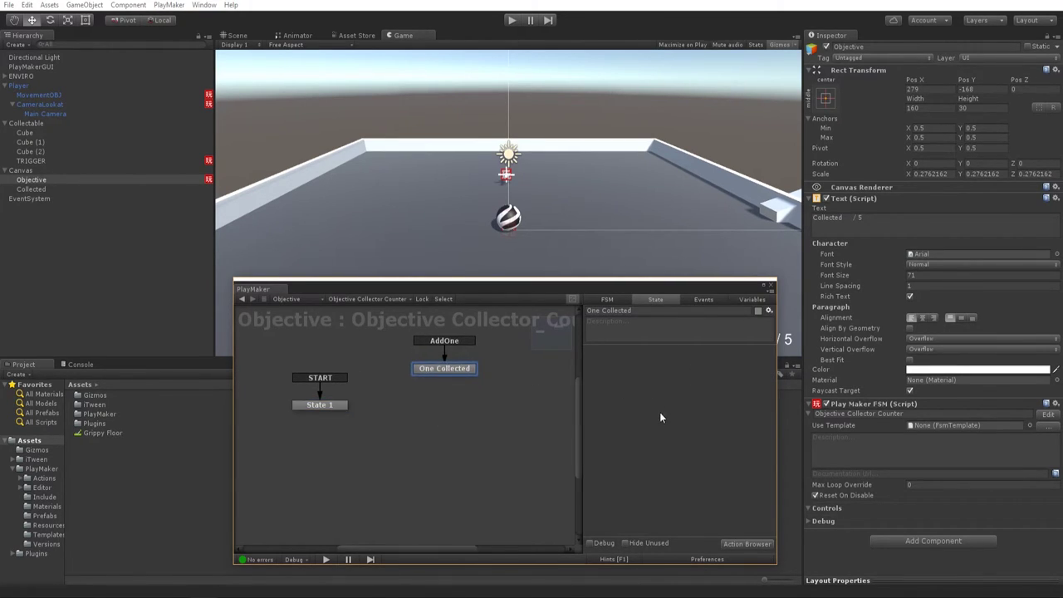
Add an Int Add action to the One Collected state that adds 1 to the Collected variable.
click(741, 544)
text(add on)
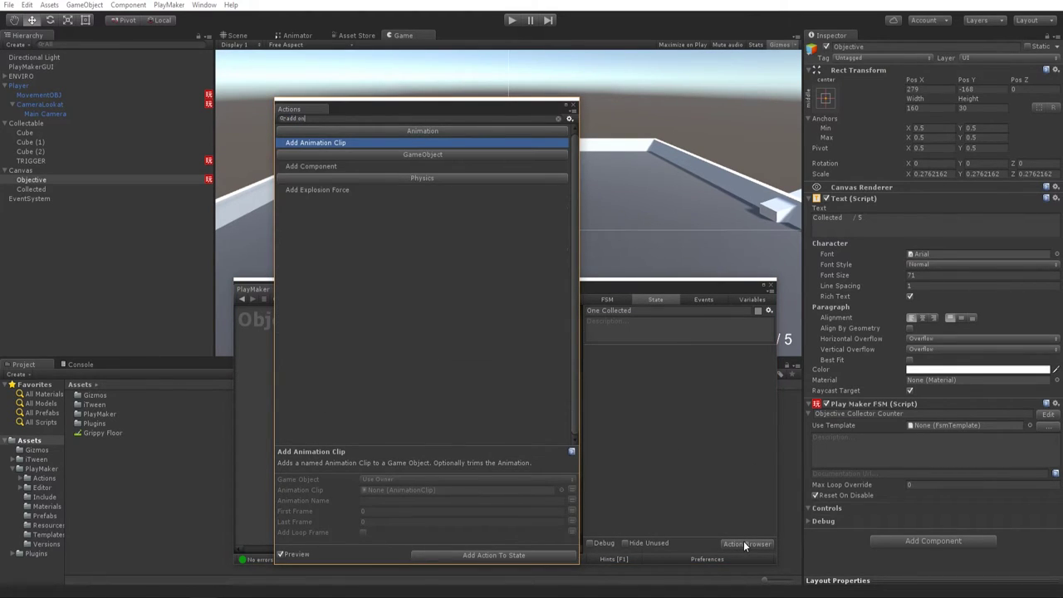
key(BackSpace)
key(BackSpace)
text(int)
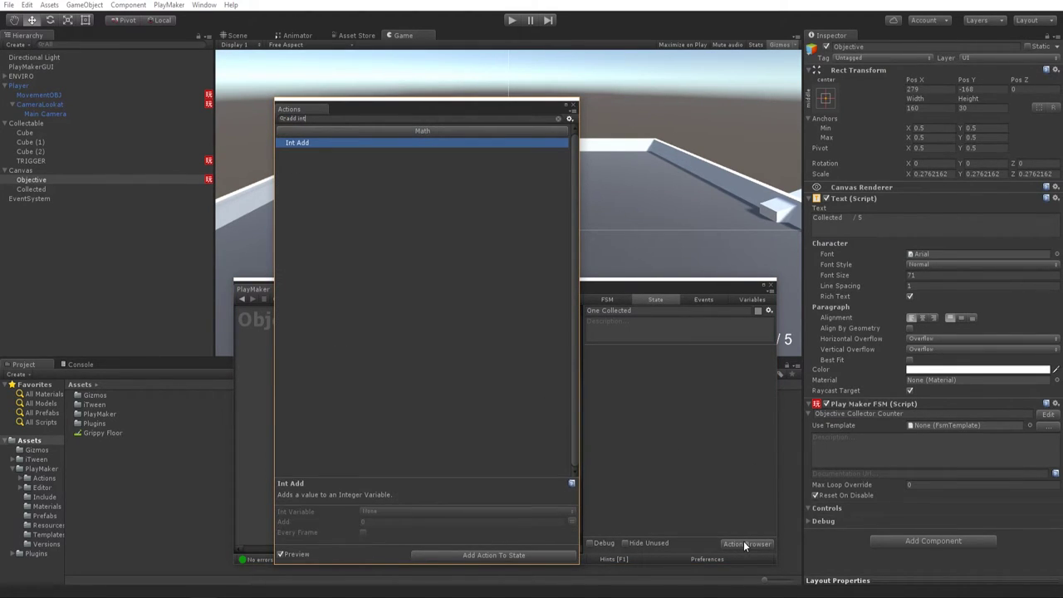
key(Return)
click(570, 105)
click(690, 374)
click(699, 363)
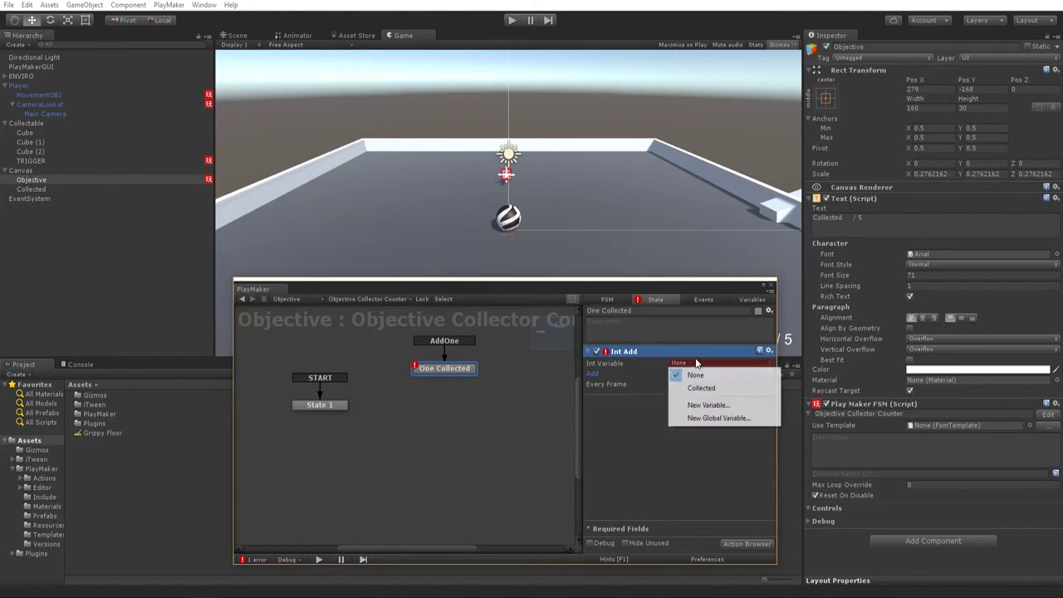
click(689, 387)
Add a FINISHED transition from One Collected to a new state below it named "Waiting".
right_click(458, 373)
mouse_move(498, 375)
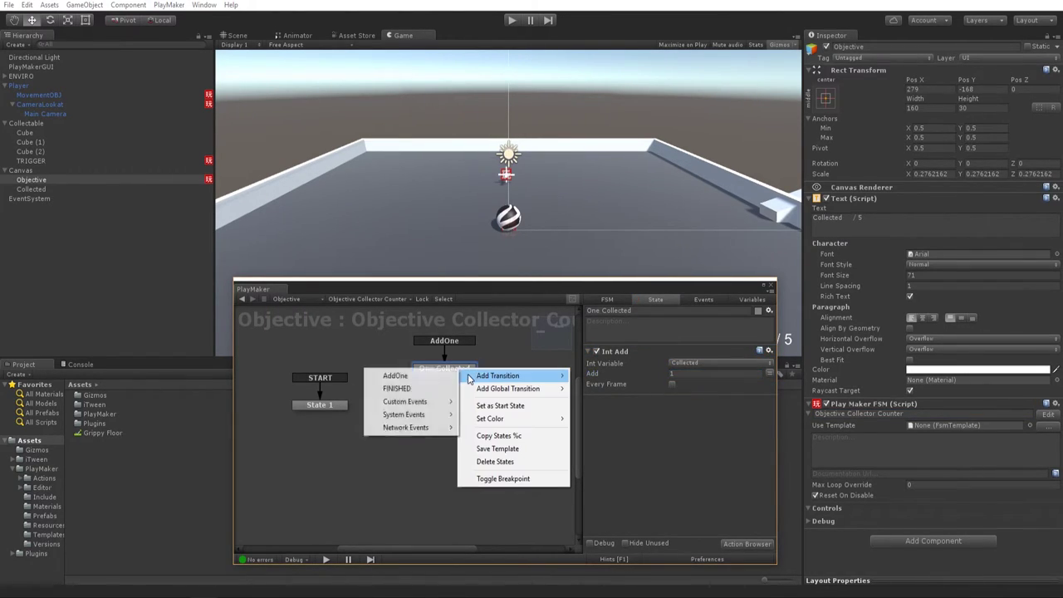
click(400, 375)
right_click(446, 428)
click(463, 434)
drag(444, 379, 448, 428)
click(614, 311)
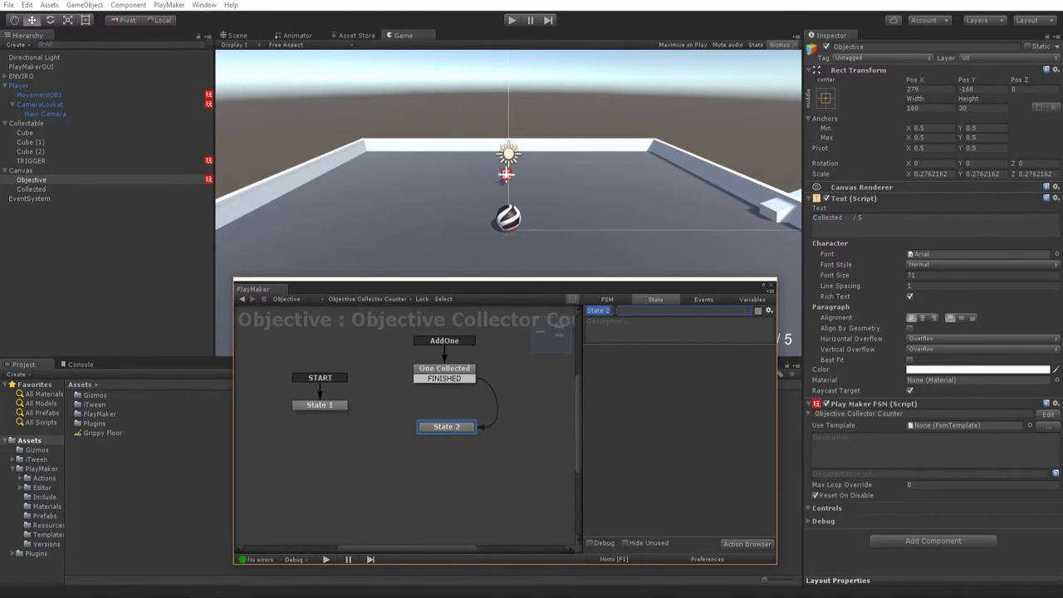
text(Waiting)
Rename State 1 as "Start".
click(317, 405)
click(618, 310)
text(Start)
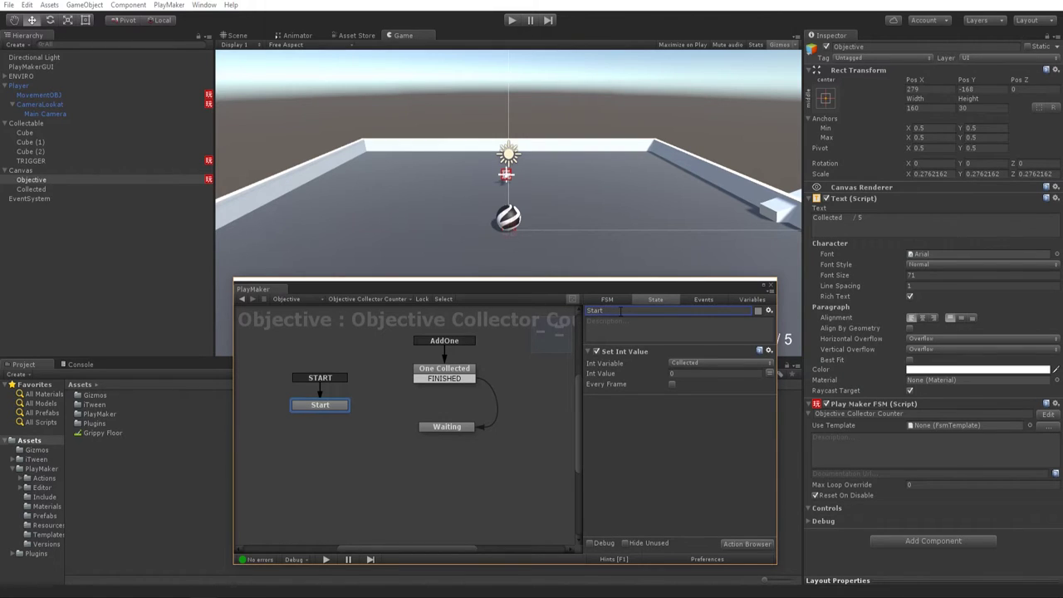
Add a Set Property action to the Waiting state for the Objective's Text component, using its text property.
drag(566, 286, 600, 280)
click(499, 365)
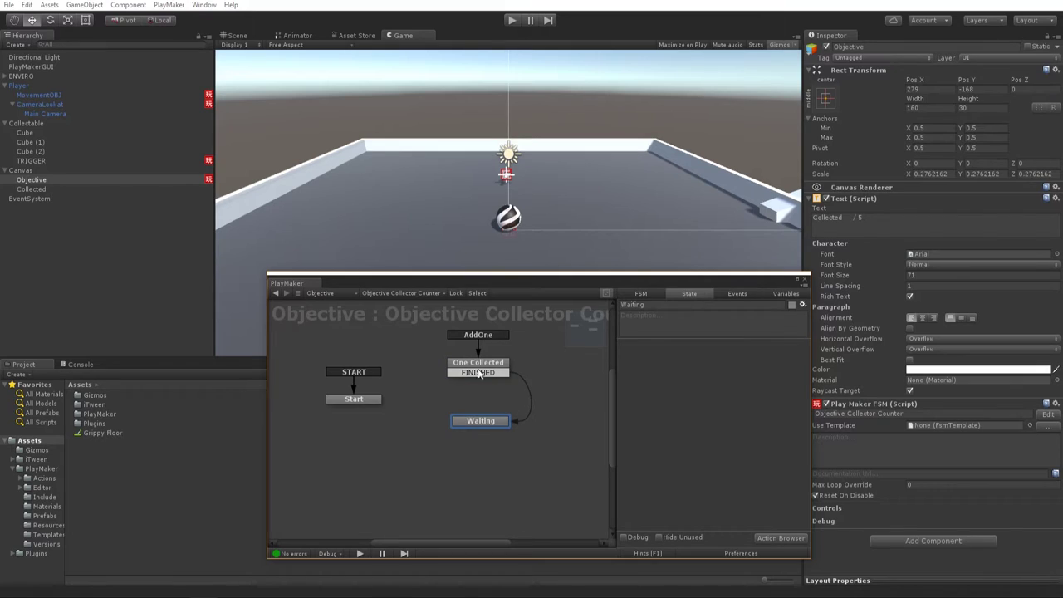
click(498, 420)
right_click(690, 381)
click(746, 523)
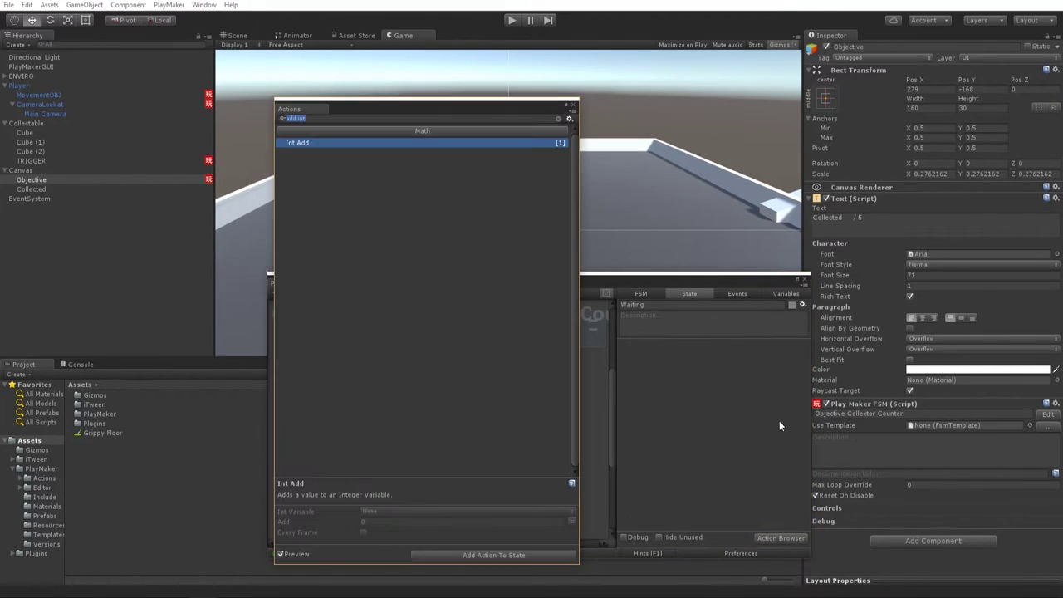
drag(853, 199, 747, 397)
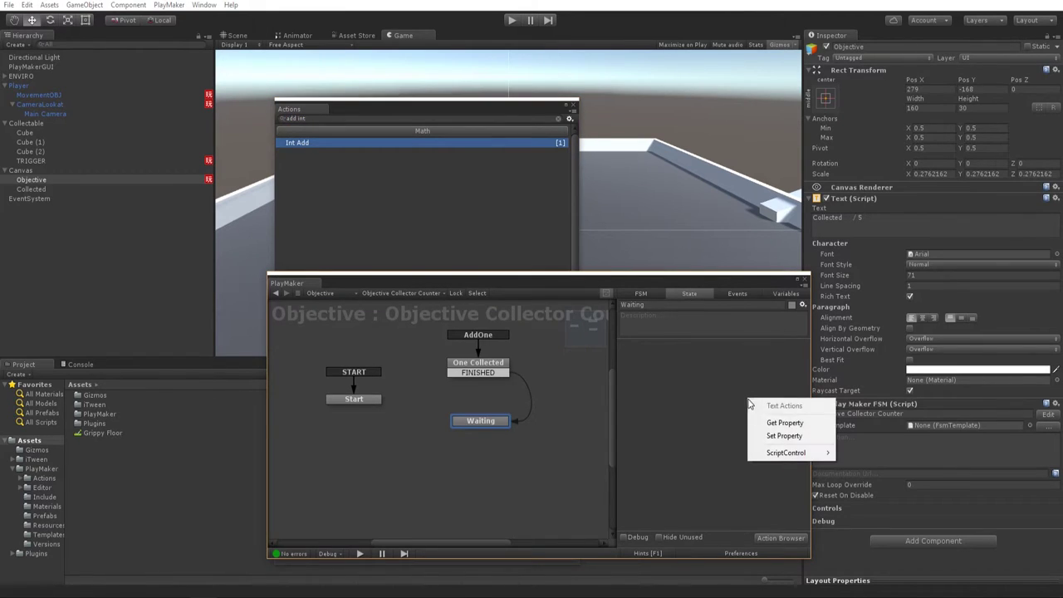
click(784, 436)
click(718, 378)
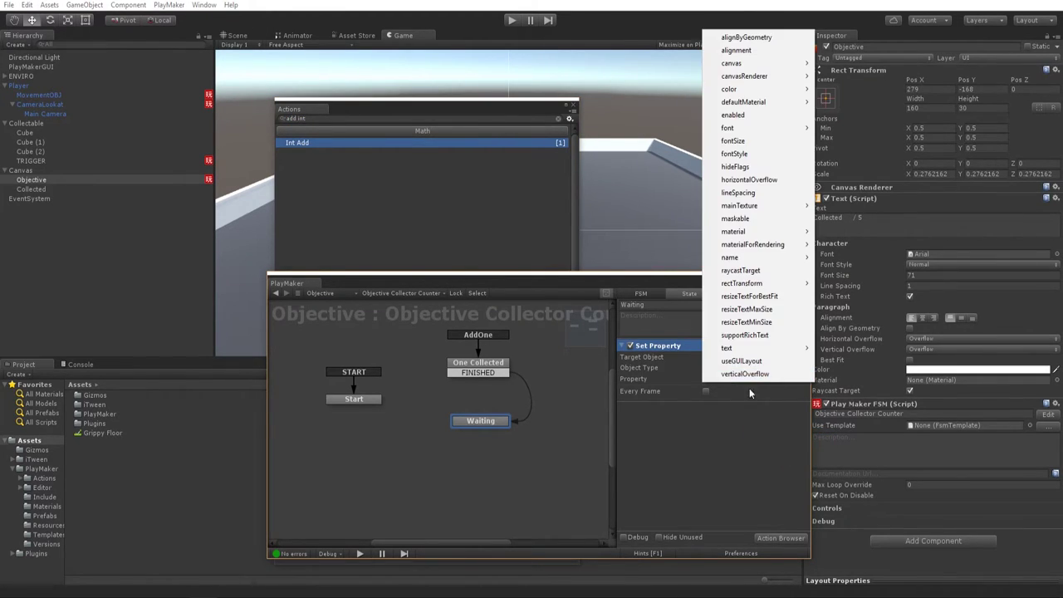
click(688, 351)
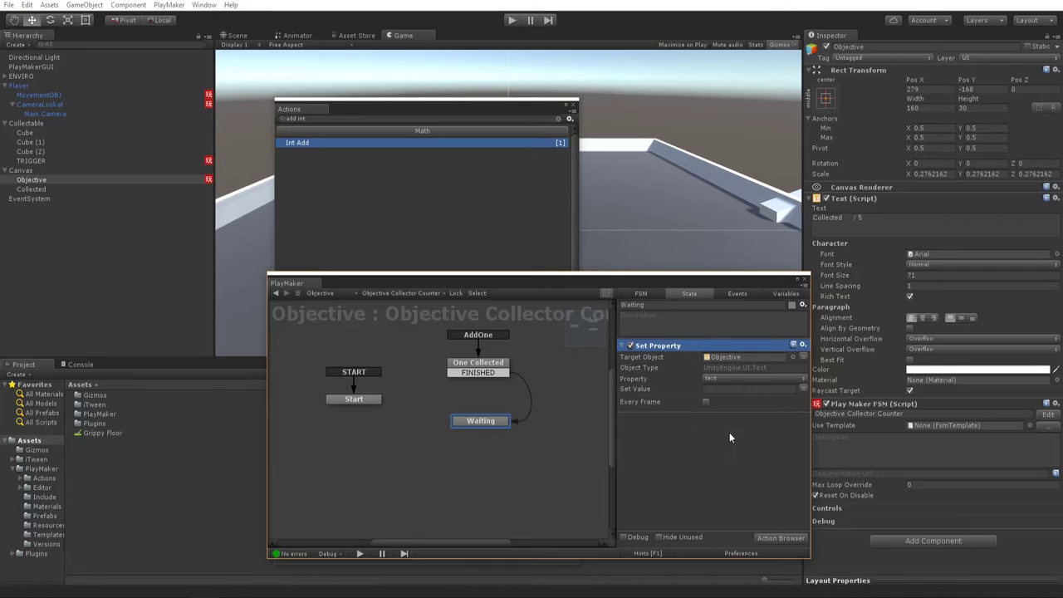
Add a Convert Int To String action to the Waiting state and place it above Set Property.
click(344, 121)
key(BackSpace)
key(BackSpace)
key(BackSpace)
key(BackSpace)
key(BackSpace)
key(BackSpace)
key(BackSpace)
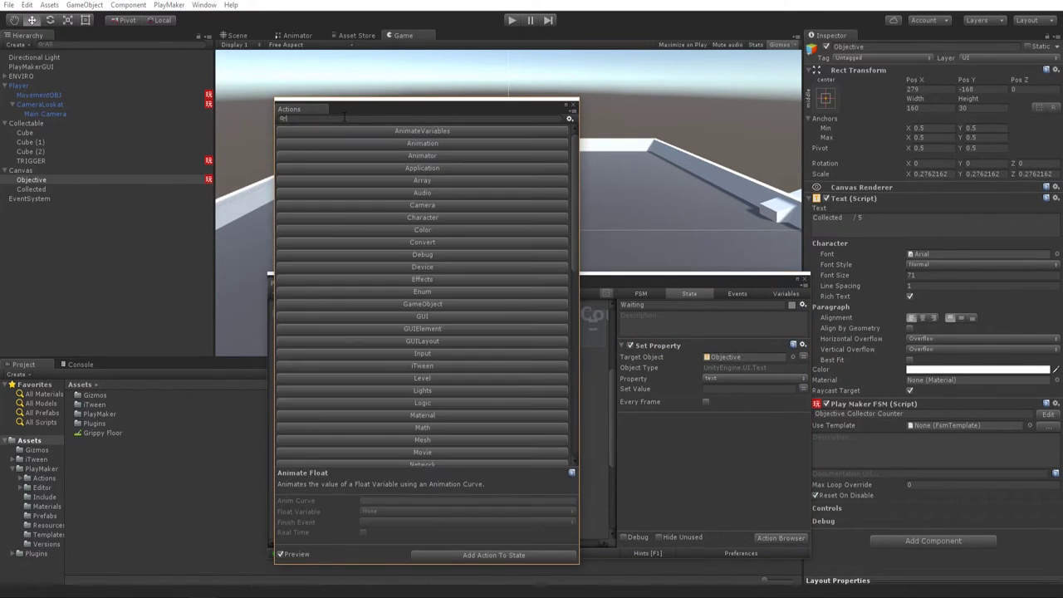
text(int to s)
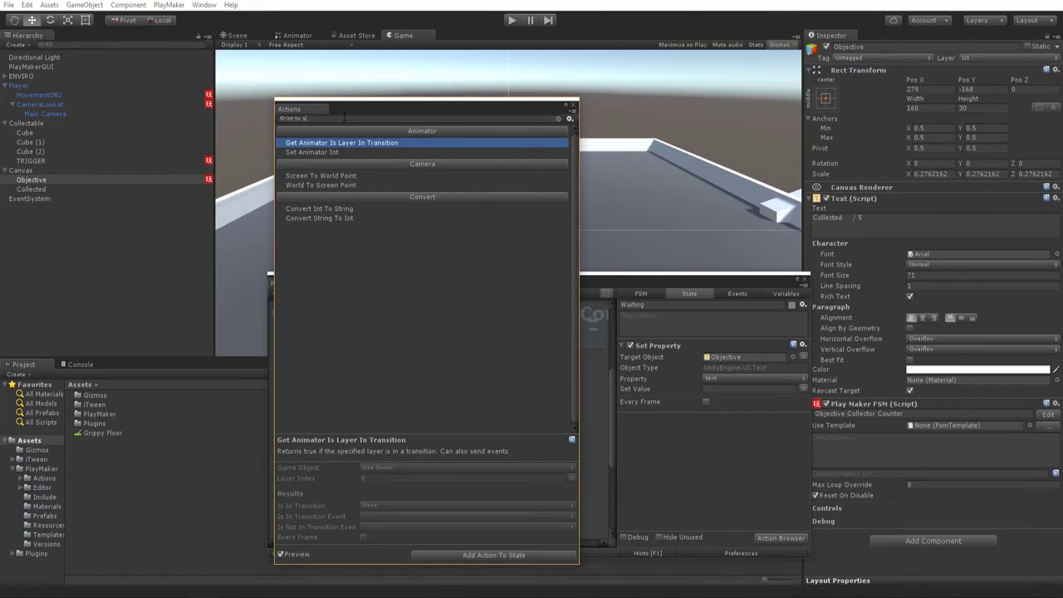
double_click(321, 208)
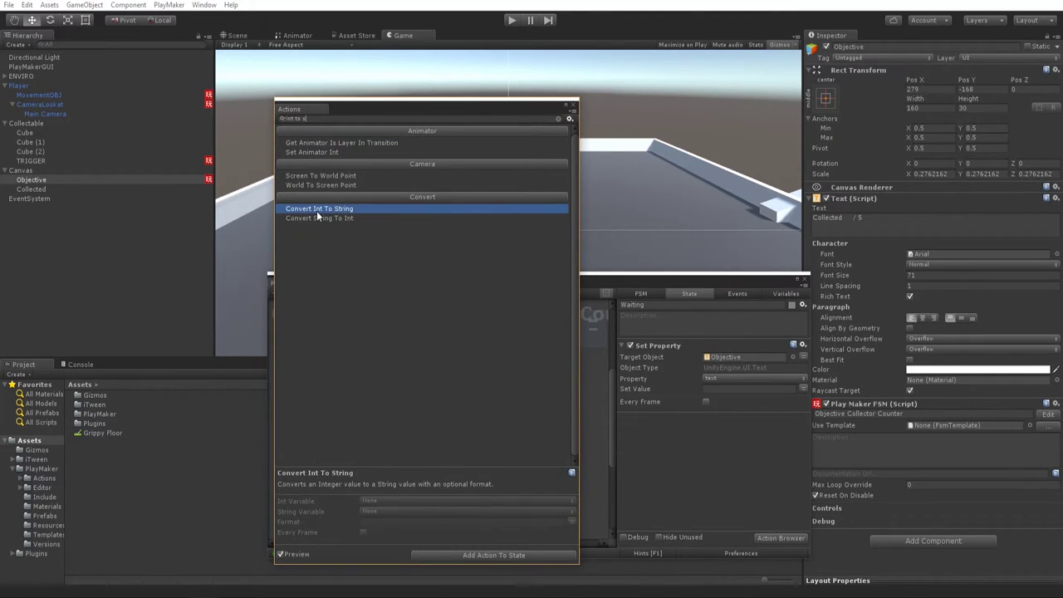
click(571, 106)
drag(649, 418, 652, 348)
Set Convert Int To String to read Collected and store it in a new string variable named "collected_string".
click(721, 358)
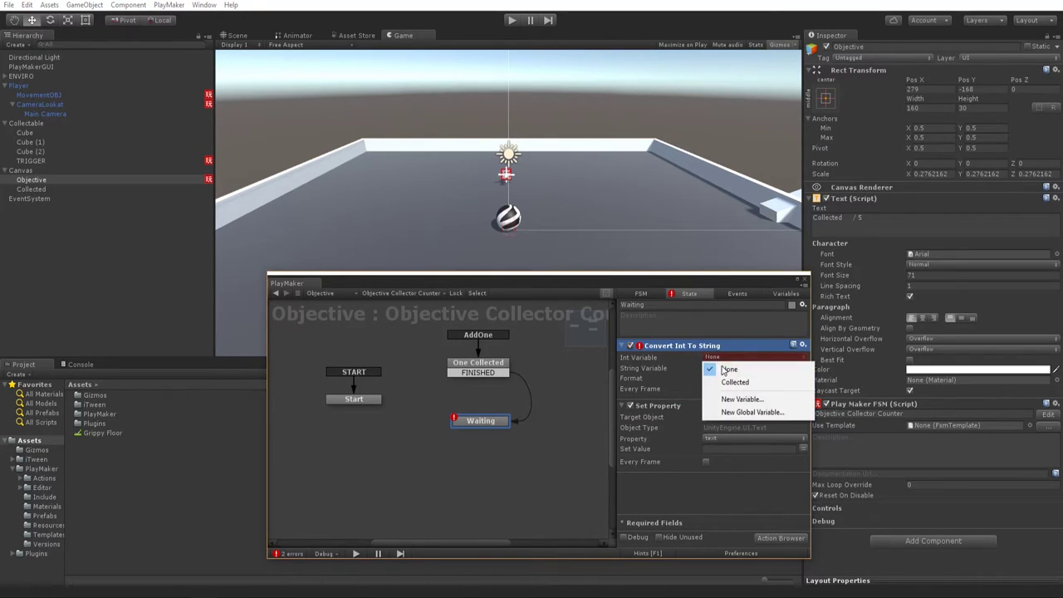
click(734, 382)
click(713, 367)
click(716, 389)
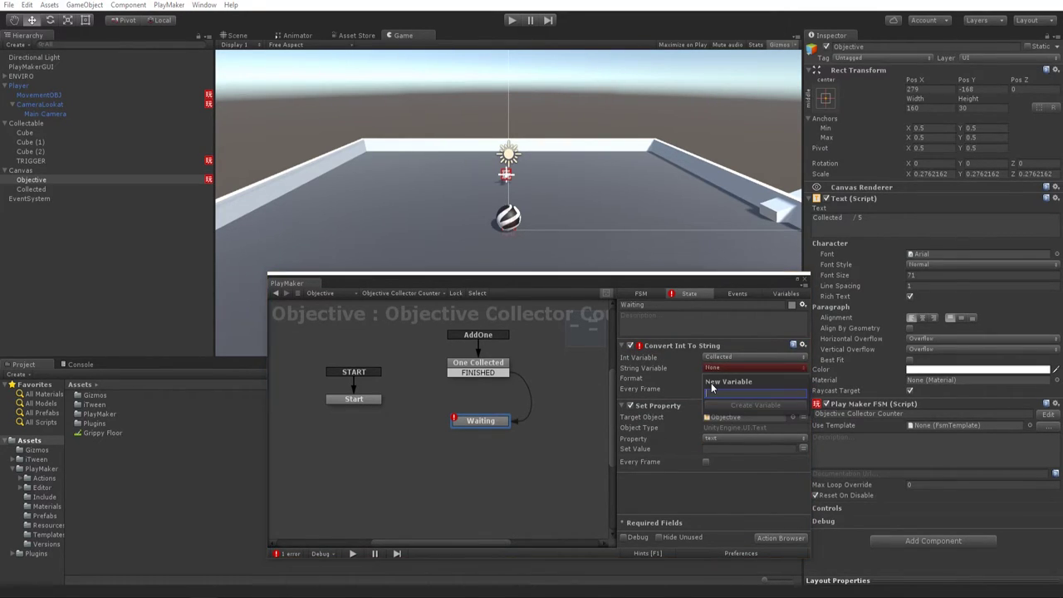
text(collected_string)
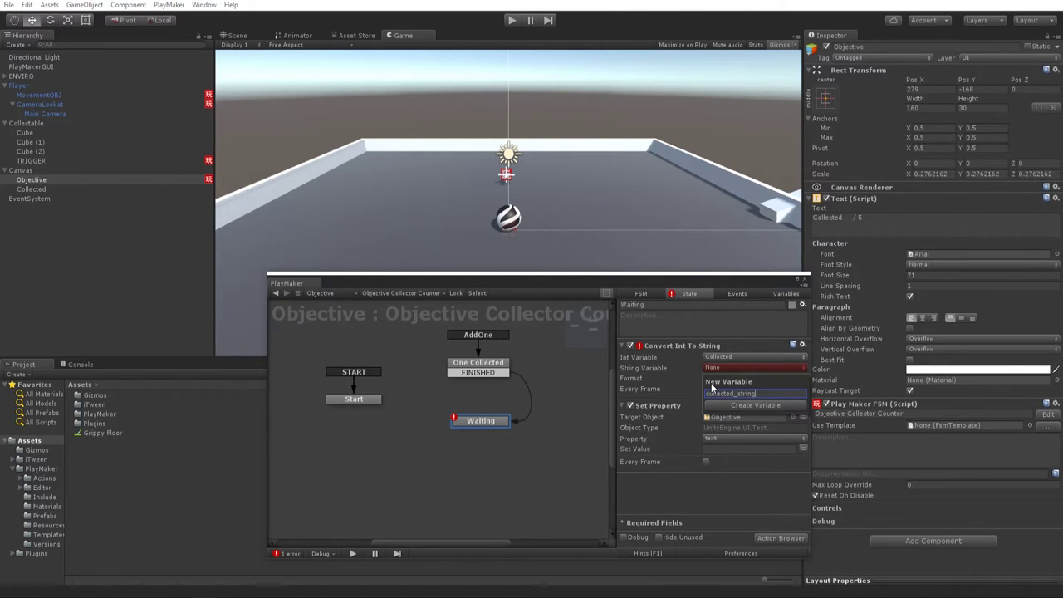
key(Return)
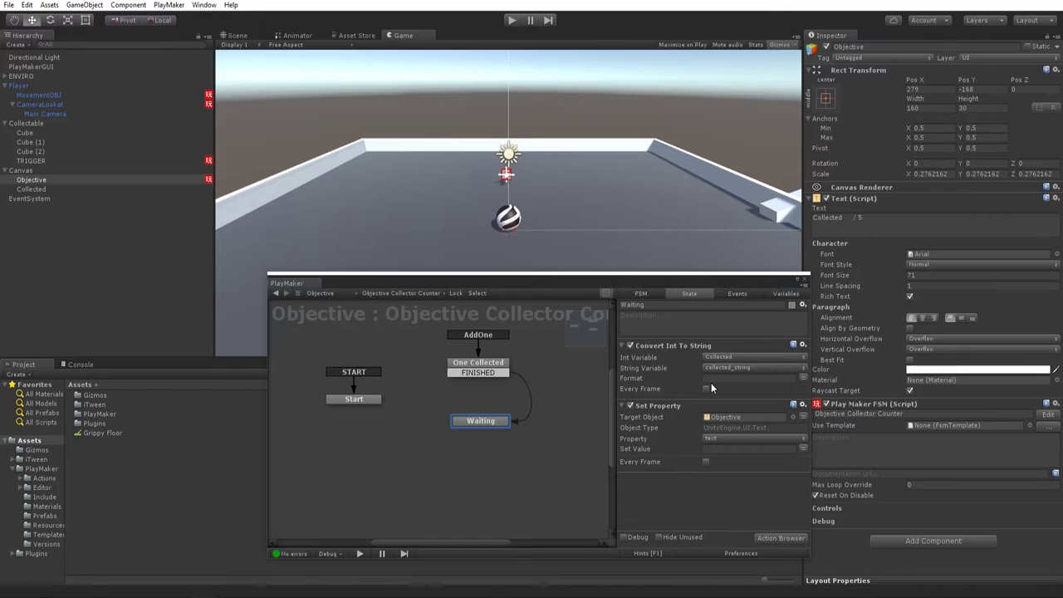
Make both Waiting actions run every frame and set the Set Property value to collected_string.
drag(534, 283, 561, 393)
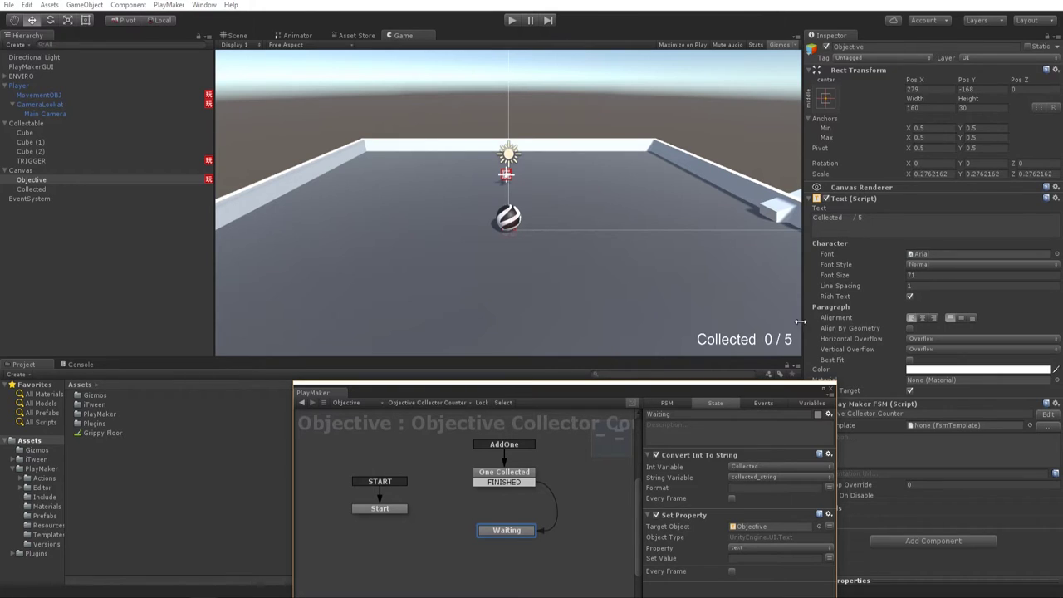
drag(717, 390, 599, 279)
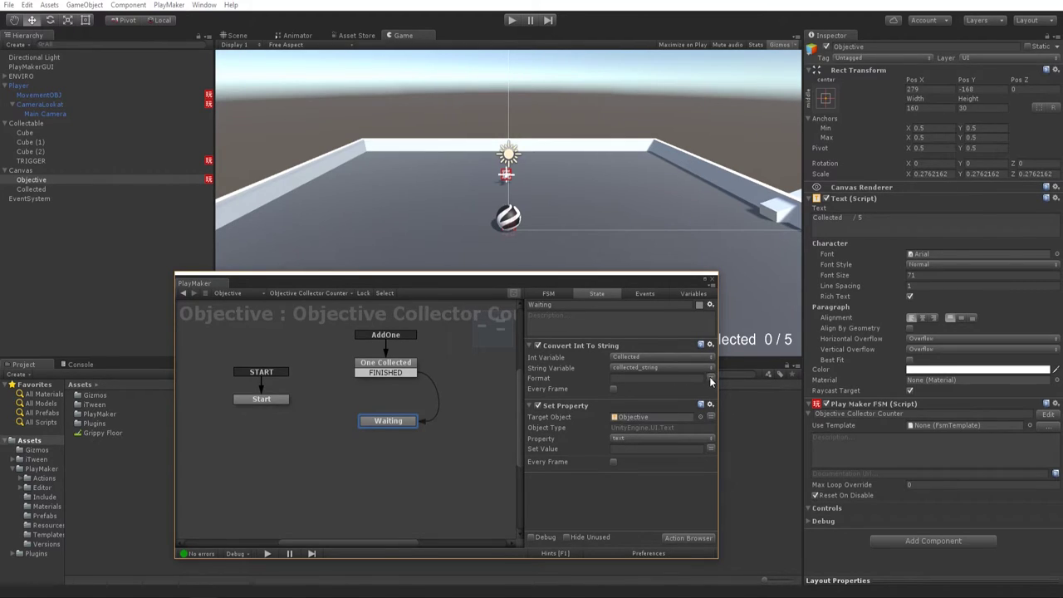
click(612, 389)
click(707, 447)
click(701, 449)
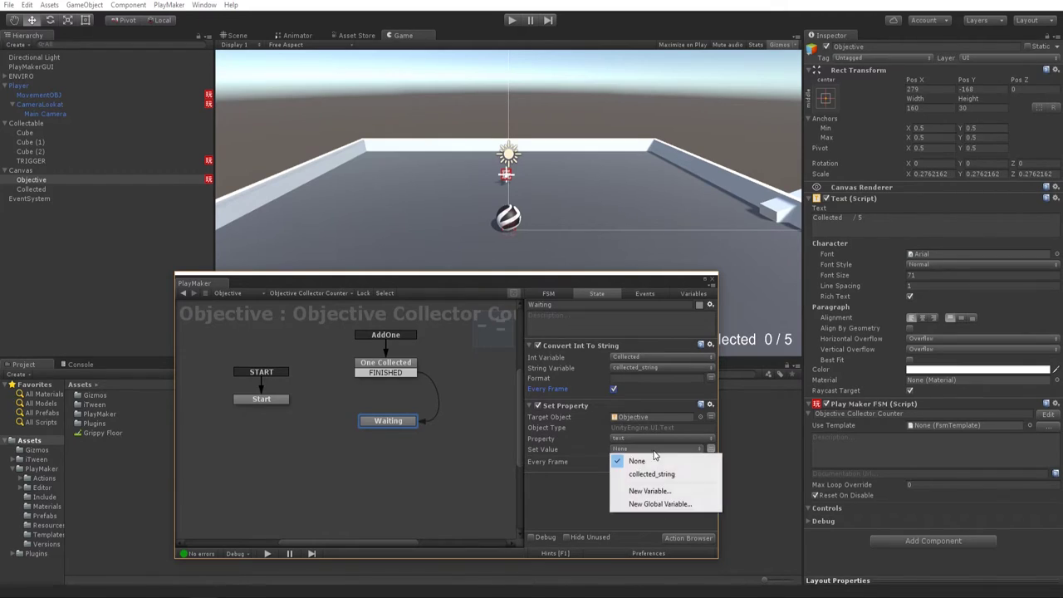
click(649, 475)
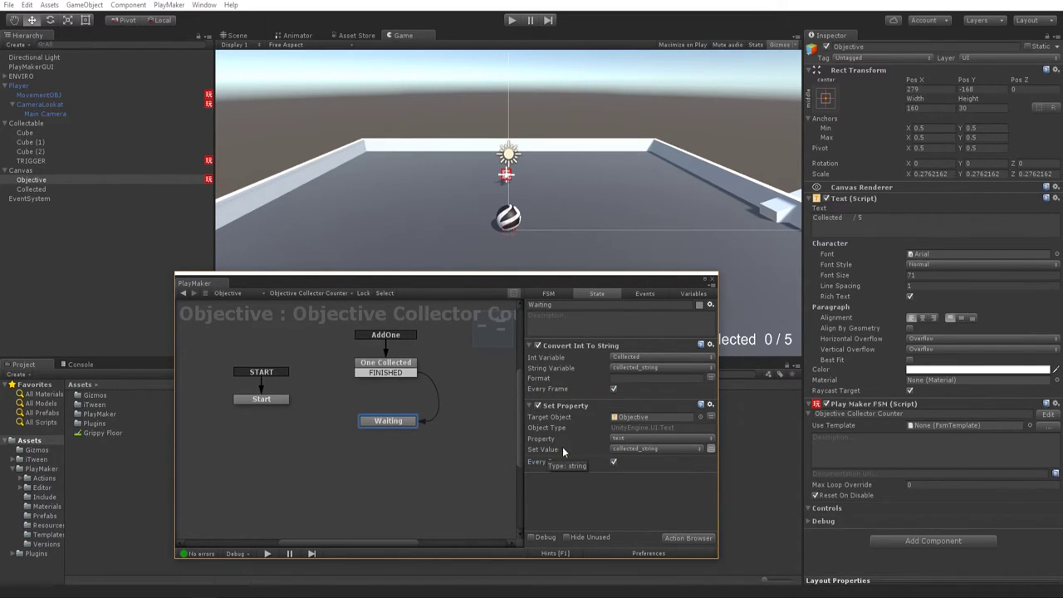
Add a Send Event action to the Trigger state of the TRIGGER object's Collectable FSM.
drag(523, 277, 652, 282)
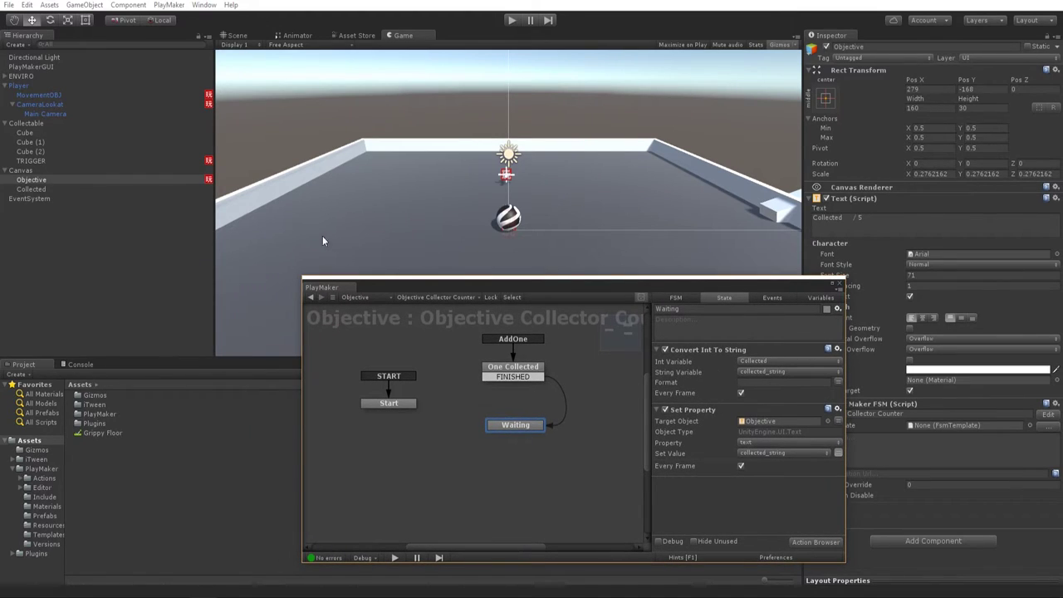
click(40, 161)
click(831, 542)
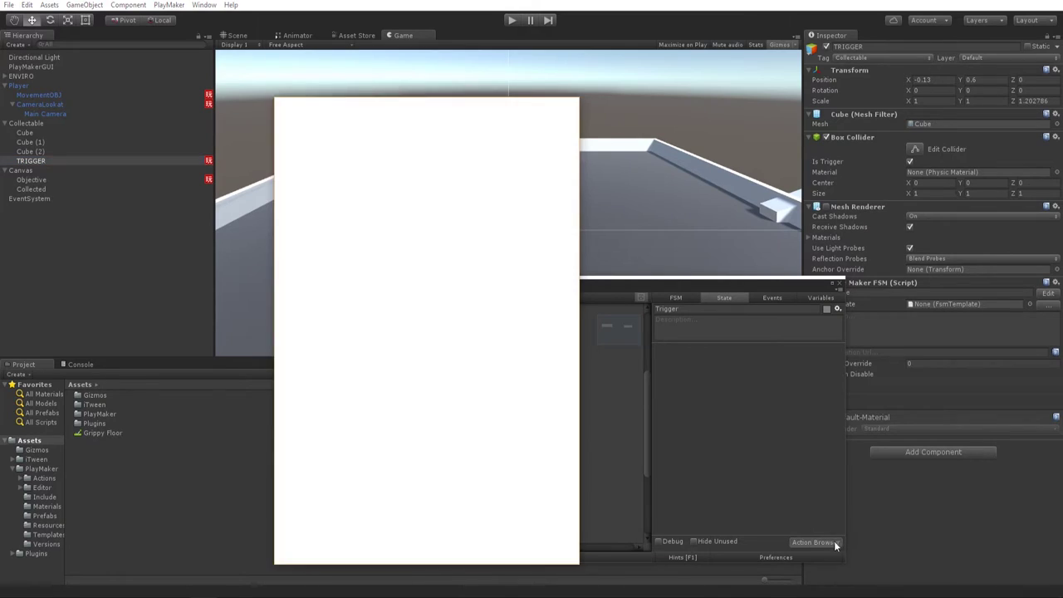
text(send)
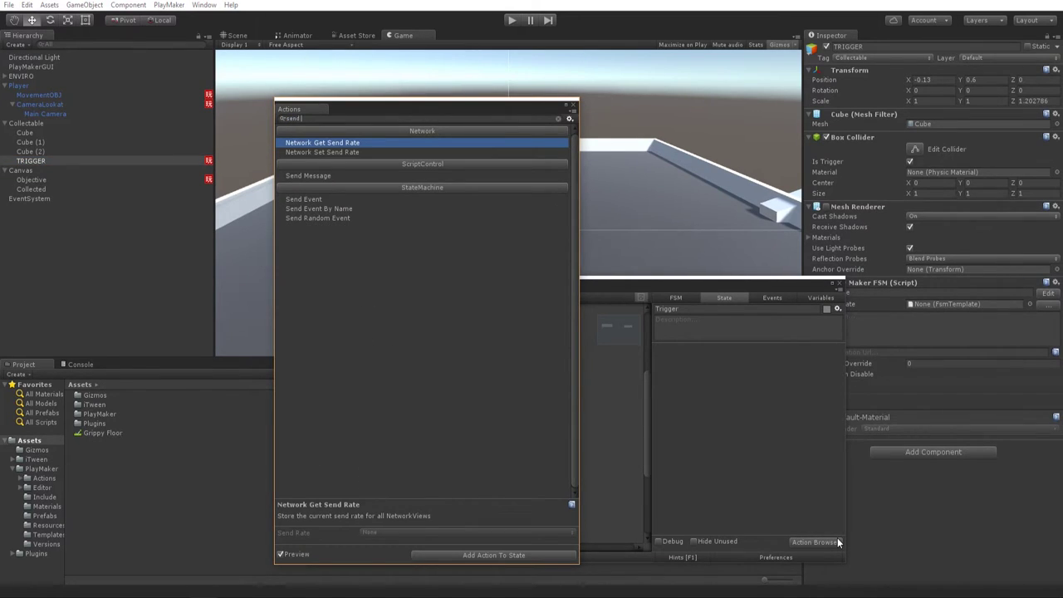
key(Down)
key(Down)
key(Down)
key(Return)
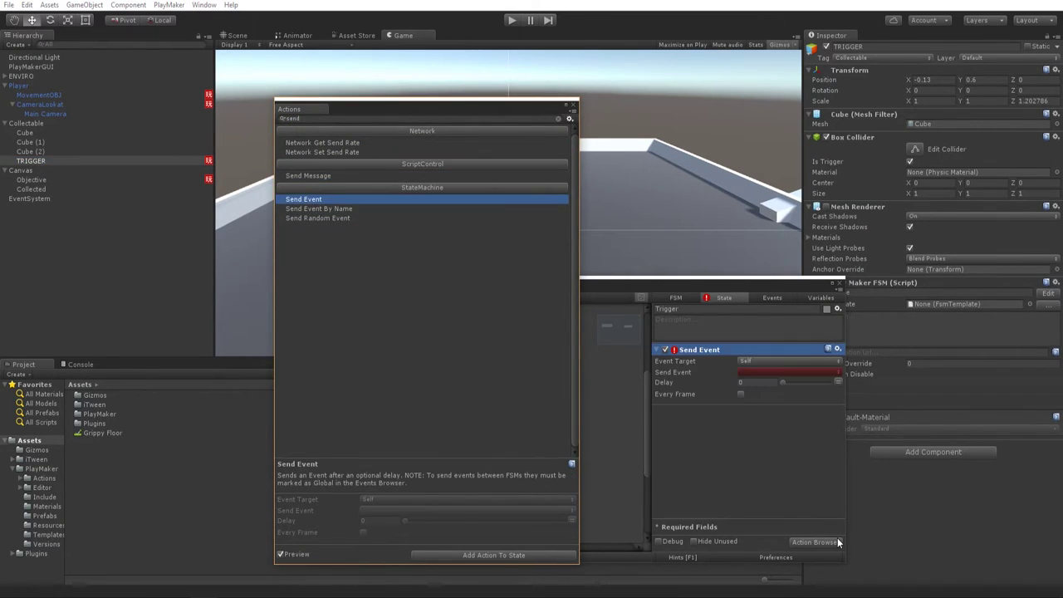
Target Send Event at the Objective game object's Objective Collector Counter FSM and choose AddOne as the event.
click(747, 360)
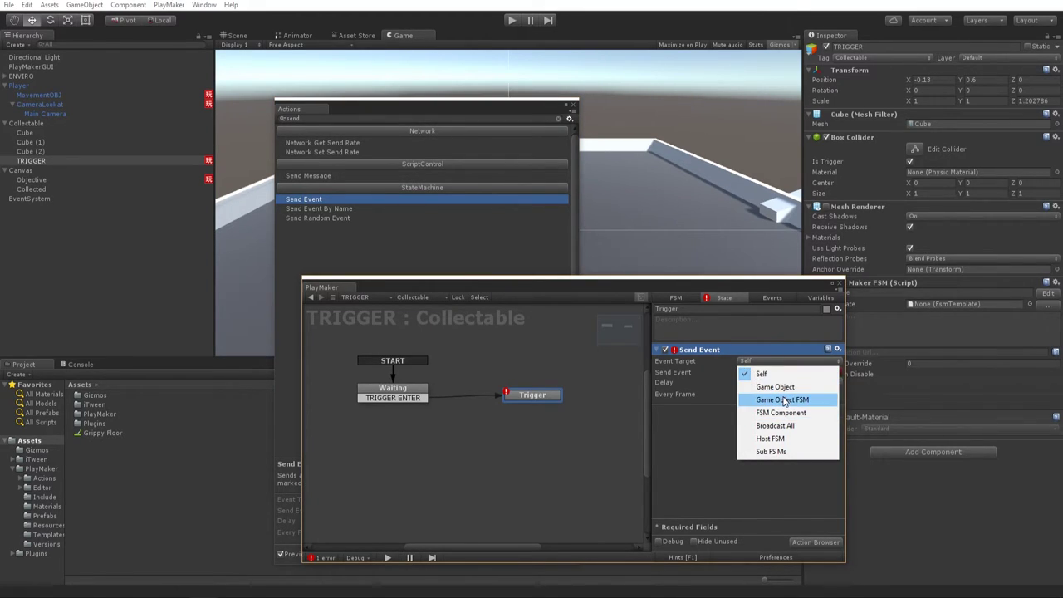
click(784, 400)
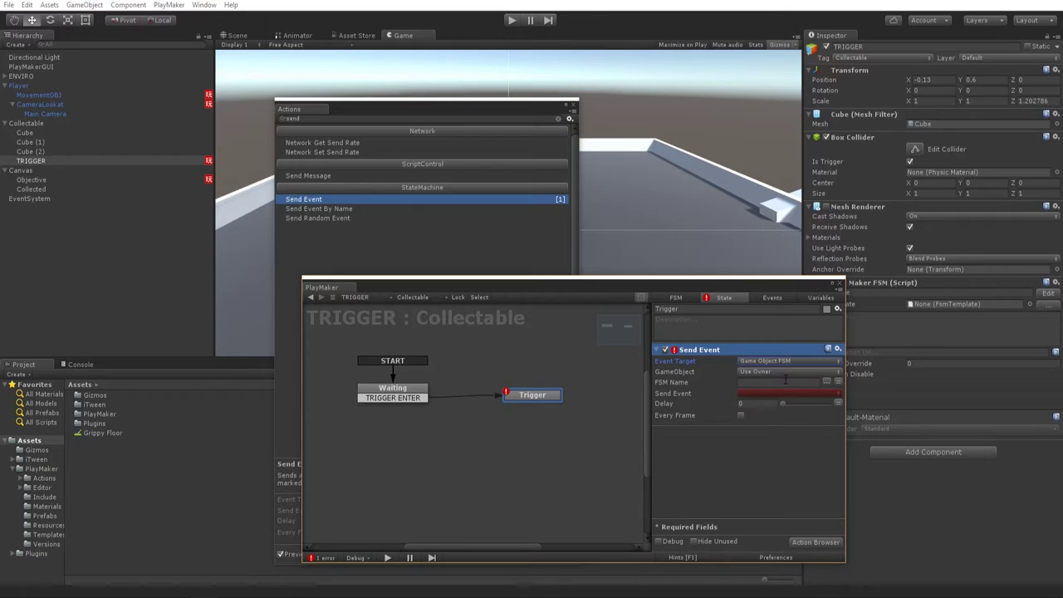
click(784, 371)
click(805, 396)
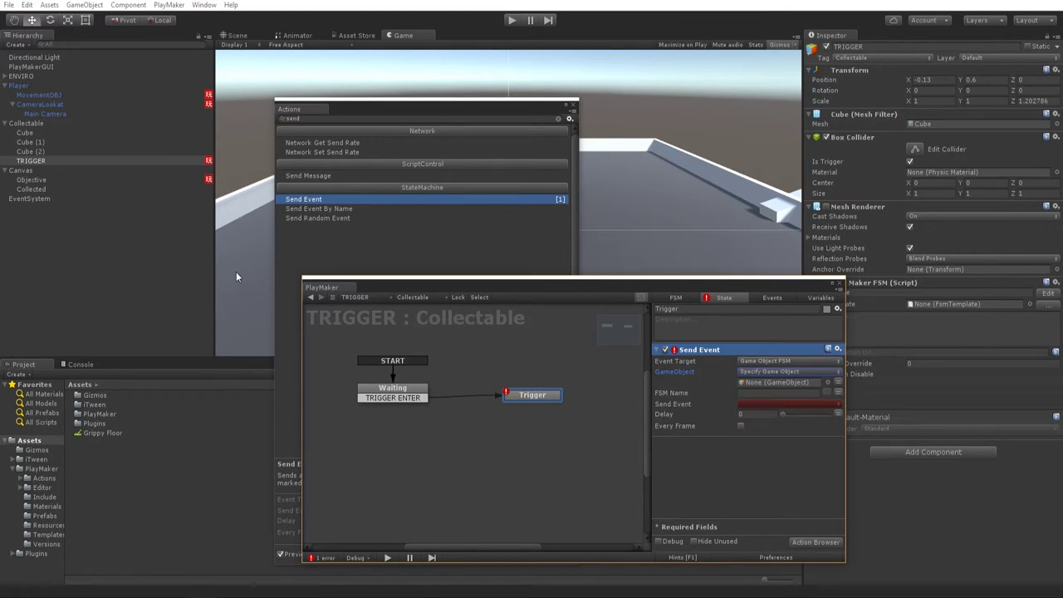
drag(35, 190, 745, 382)
click(828, 393)
click(880, 402)
click(797, 405)
click(791, 426)
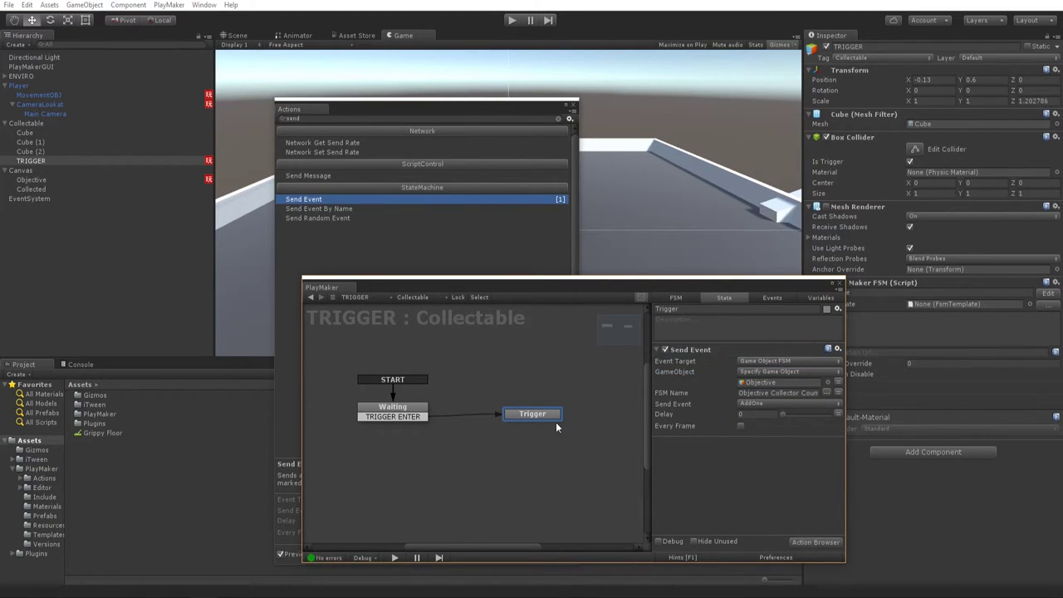
Add a FINISHED transition from the Trigger state to a new state beside it.
right_click(531, 410)
mouse_move(552, 420)
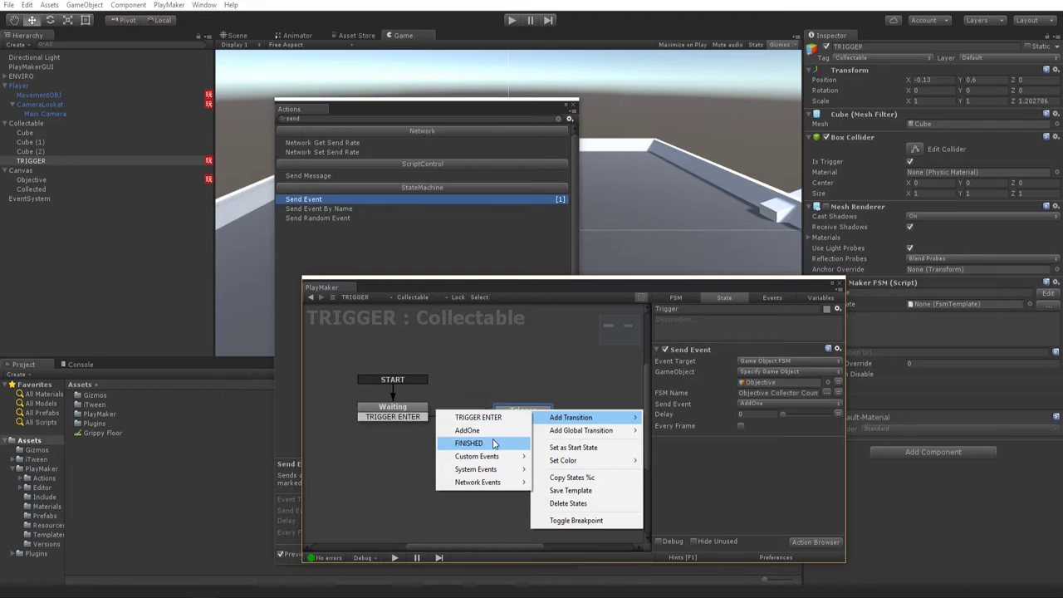
click(493, 442)
right_click(579, 447)
click(591, 452)
drag(545, 422, 608, 454)
click(609, 454)
Add a Destroy Object action to the new State 1 and assign Collectable as its game object.
click(807, 539)
text(dest)
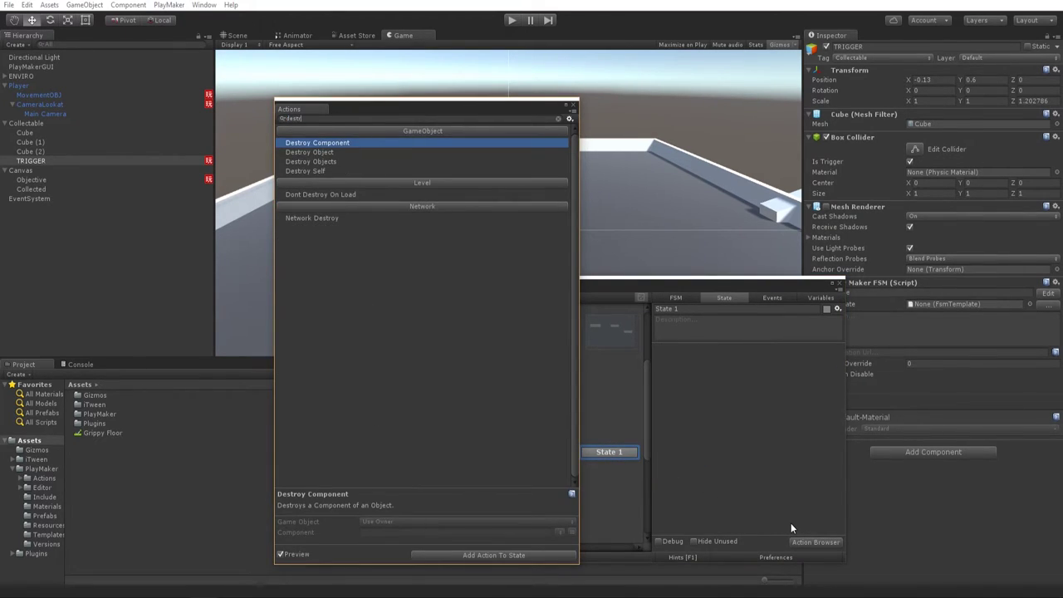
key(Down)
key(Return)
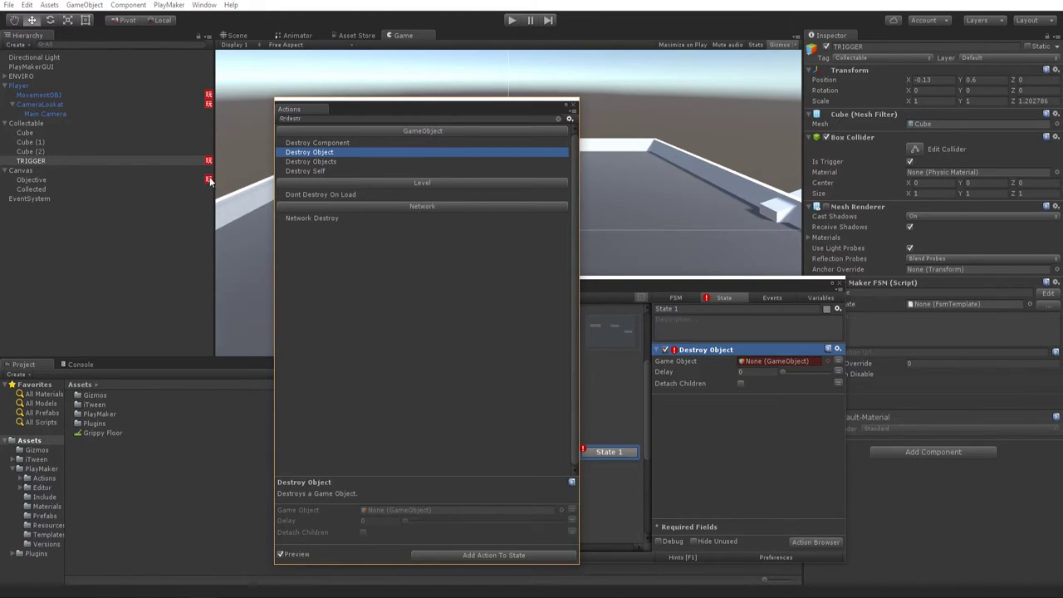
drag(34, 125, 764, 362)
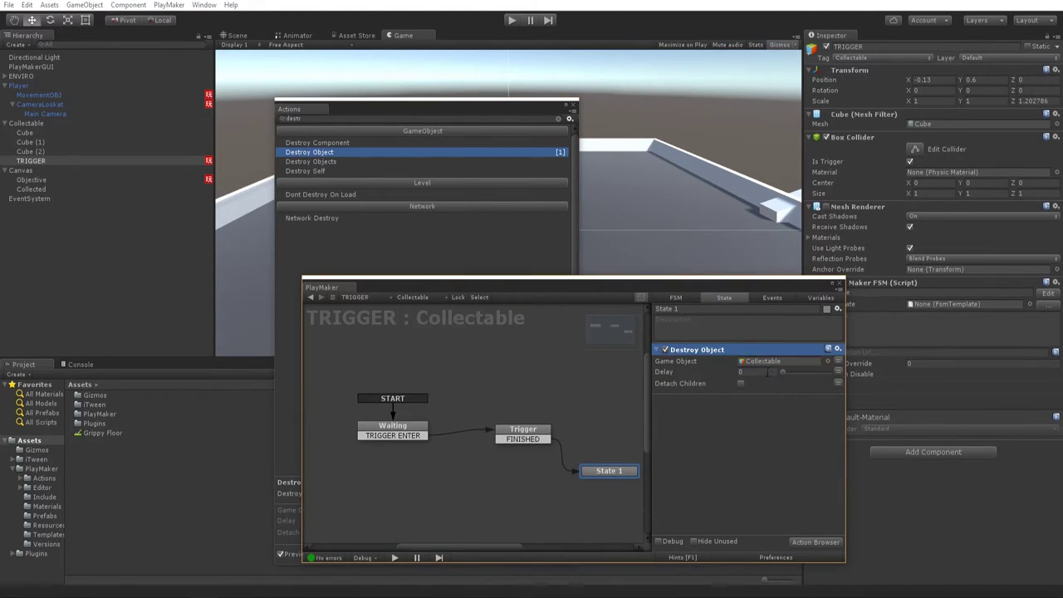
click(568, 108)
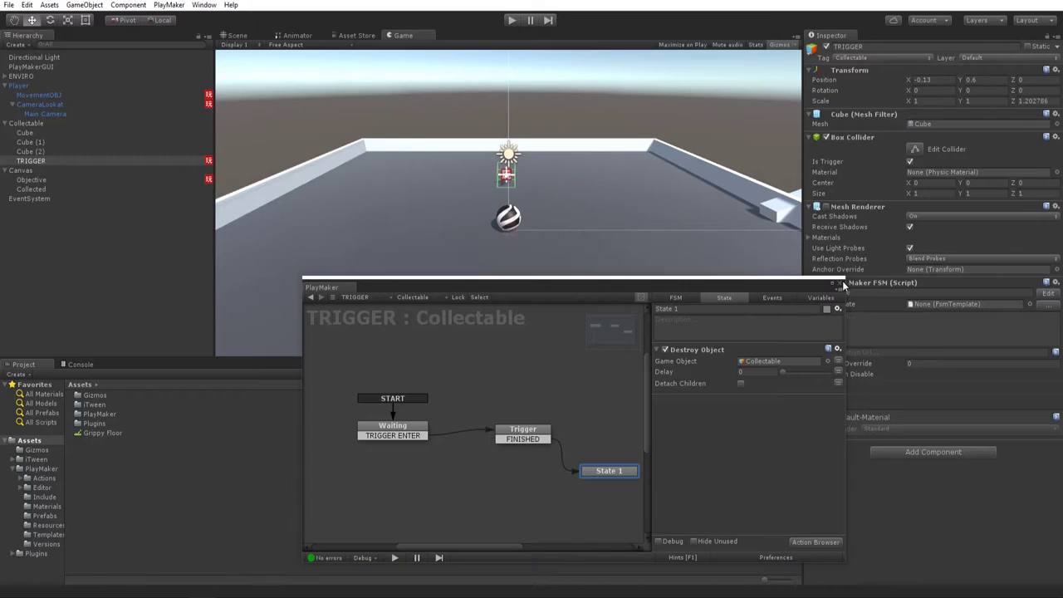
Close the PlayMaker editor and create a folder named Prefabs directly under Assets.
click(840, 283)
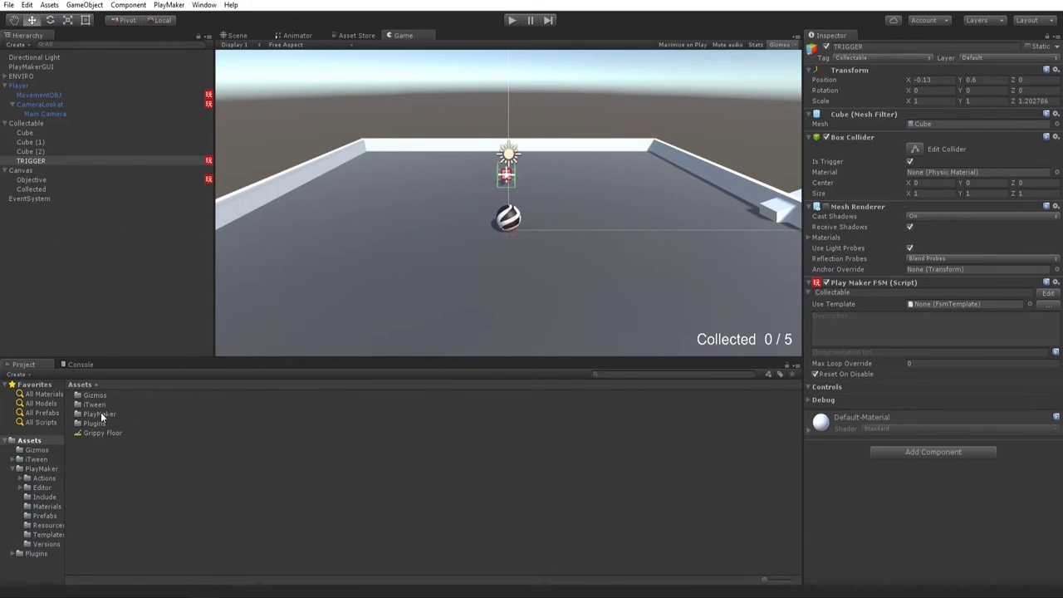
click(29, 441)
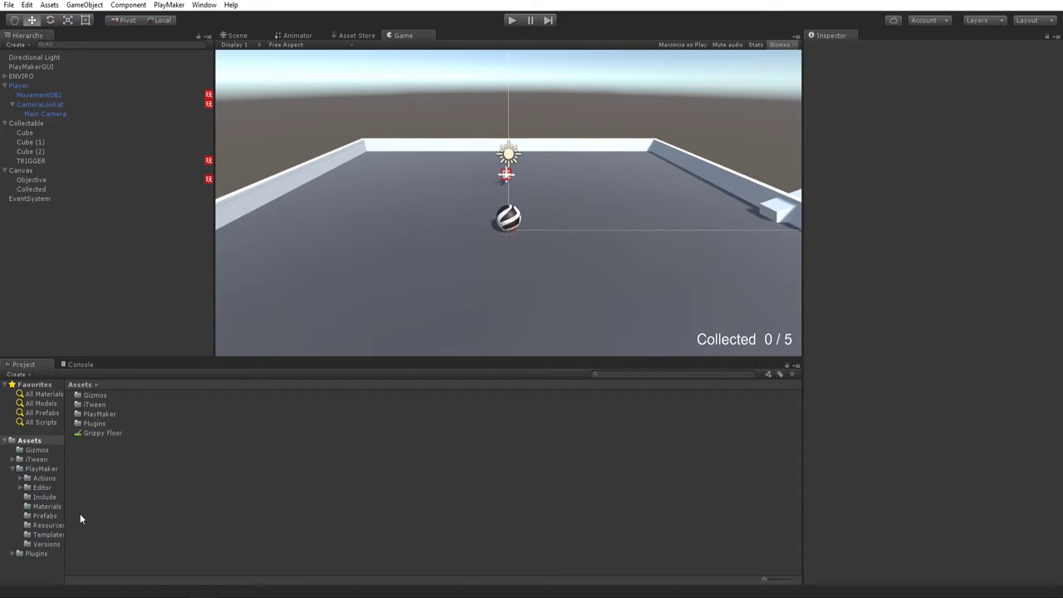
right_click(90, 462)
mouse_move(148, 247)
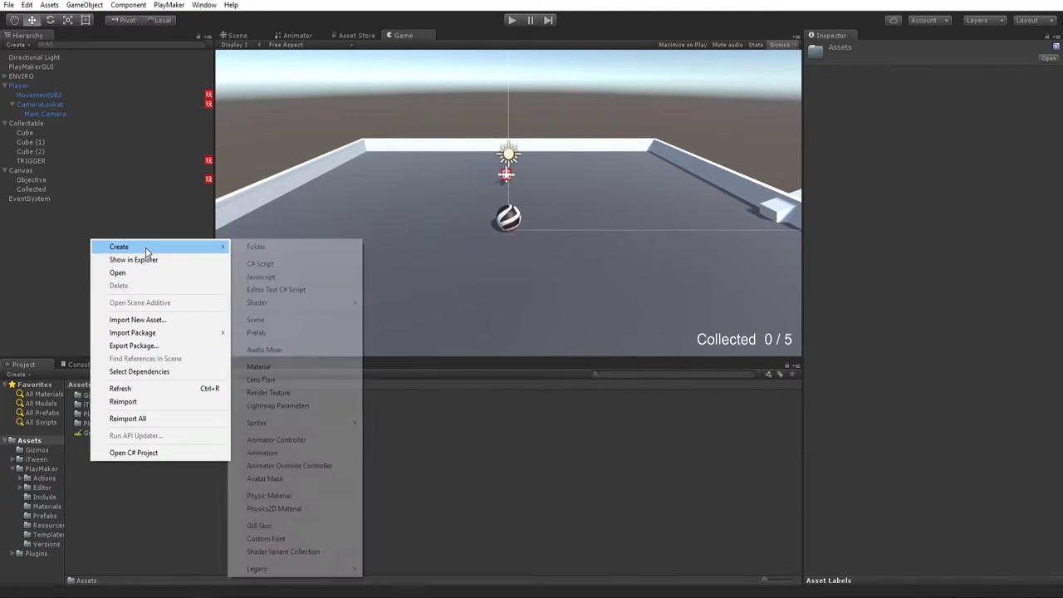
click(259, 247)
text(Prefabs)
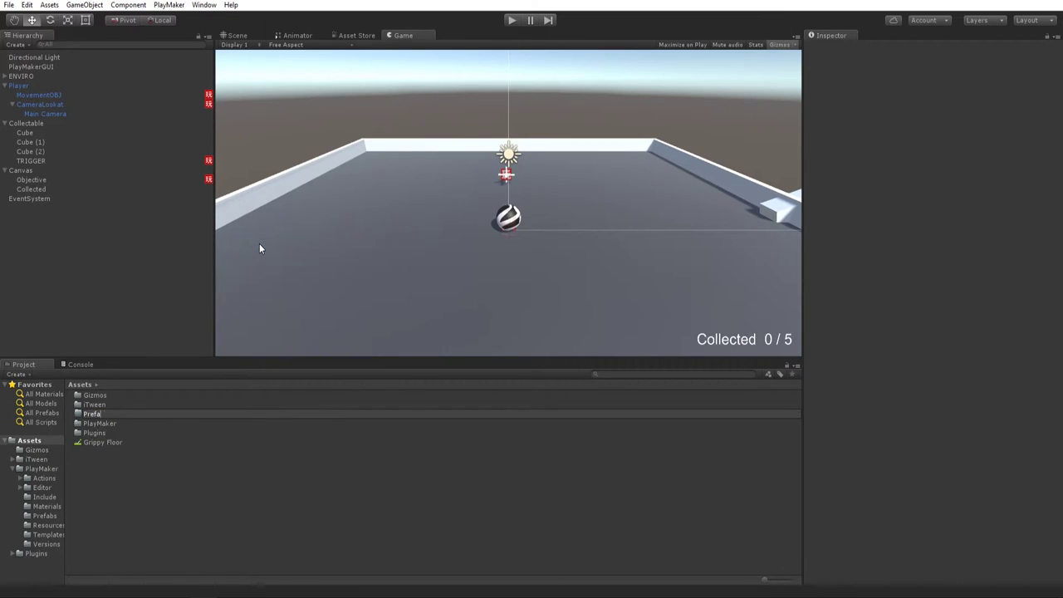
key(Return)
Save the scene in the Assets folder as MarbleScene.
key(ctrl+s)
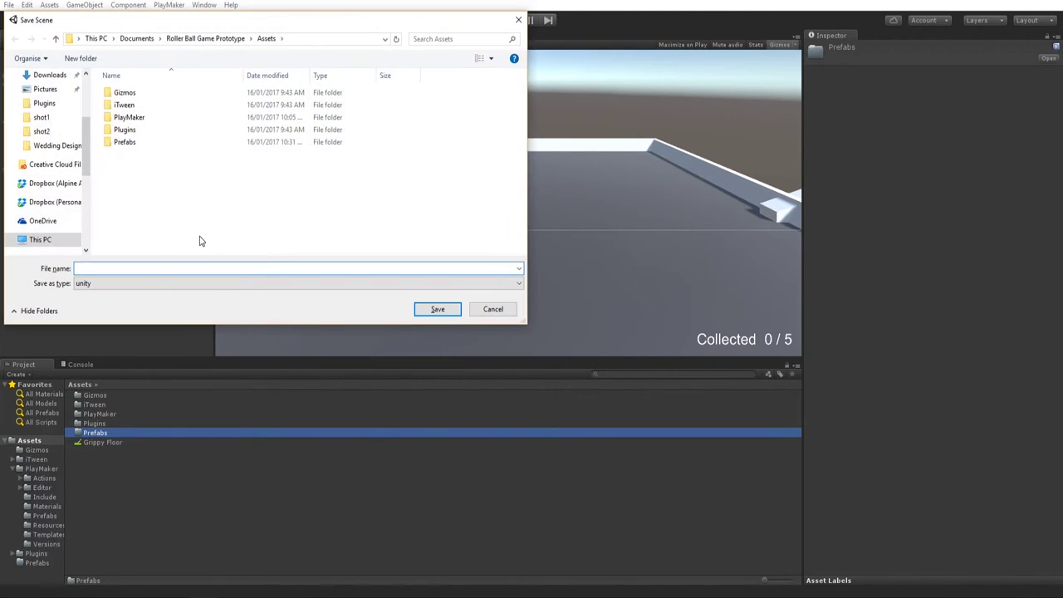
text(MarbleScene)
key(Return)
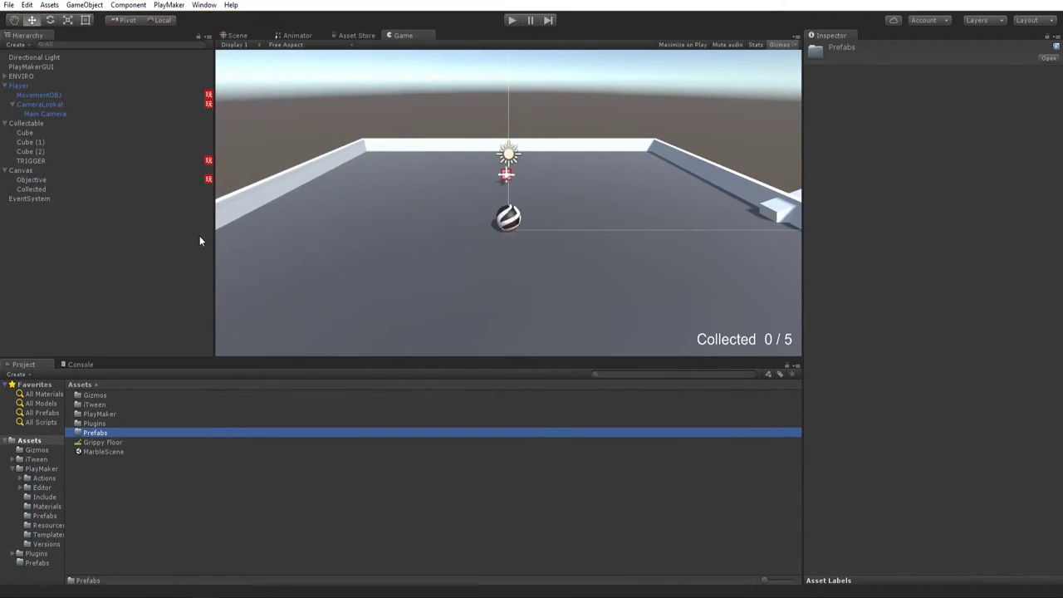
Create prefabs of the Collectable and Player objects in the new Prefabs folder and preview the Collectable prefab.
double_click(93, 432)
drag(33, 123, 159, 460)
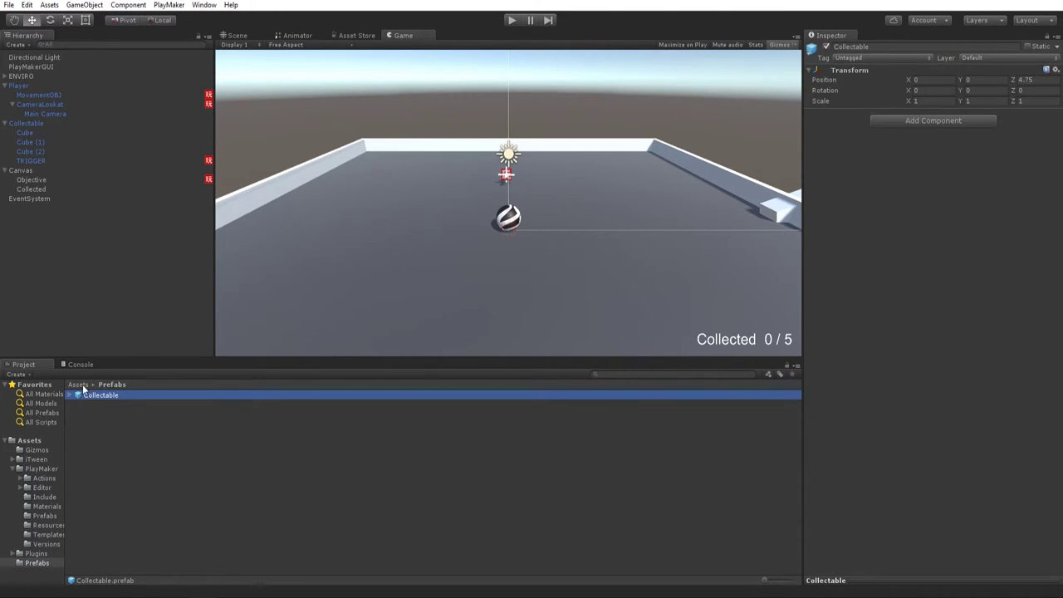
click(838, 579)
drag(930, 498, 880, 508)
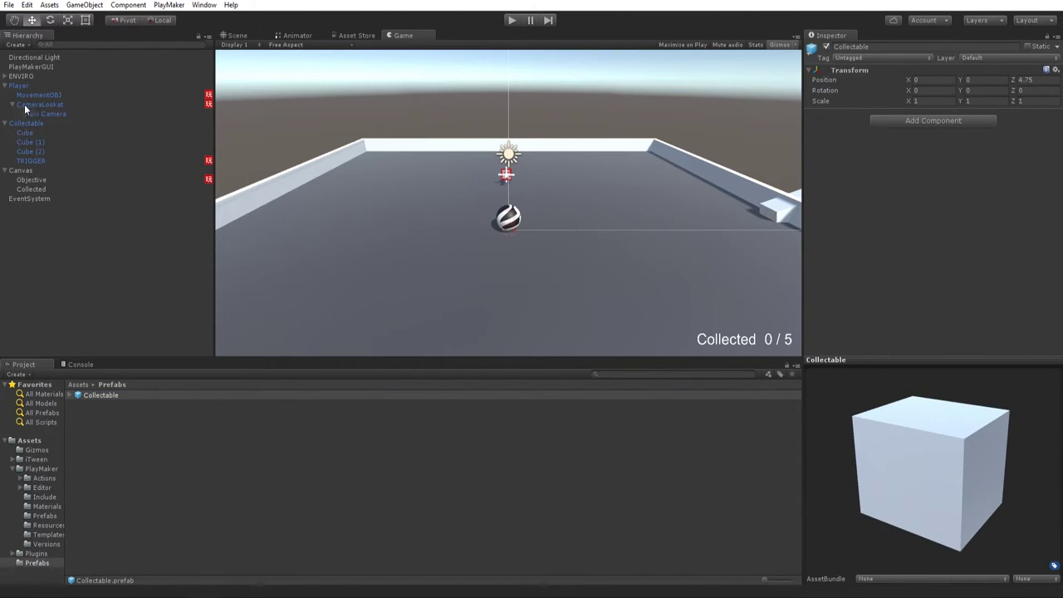
drag(22, 89, 210, 421)
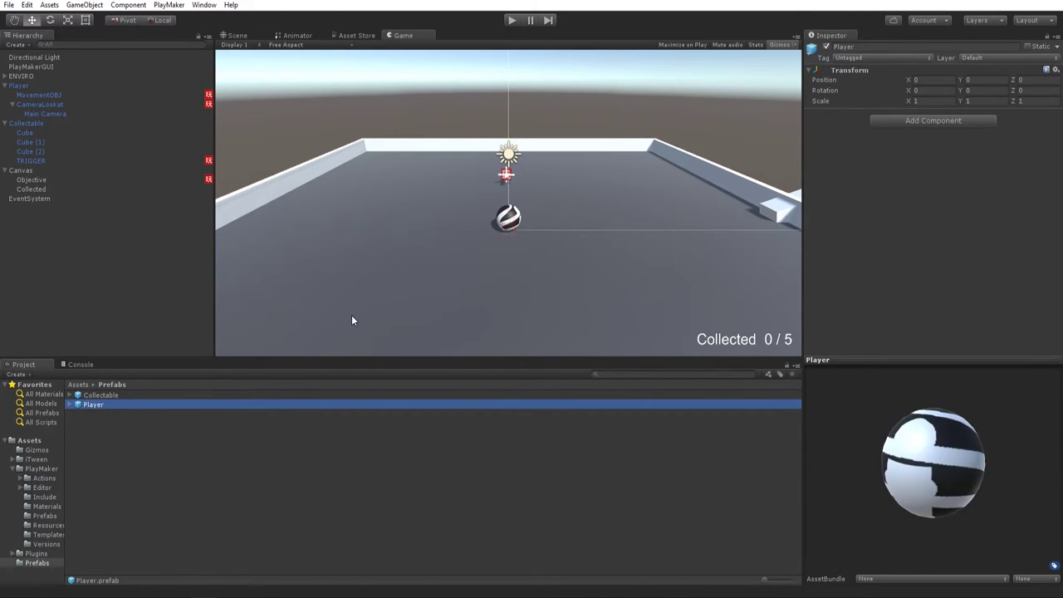
Play-test the scene by rolling the ball into the collectable to check the counter, and stop the game.
click(511, 22)
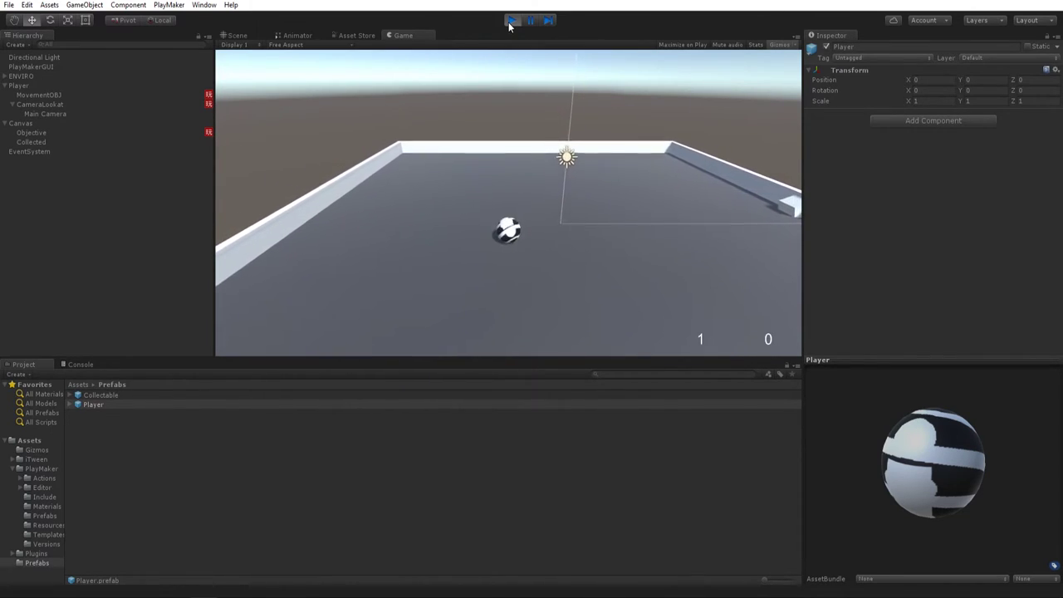
click(510, 22)
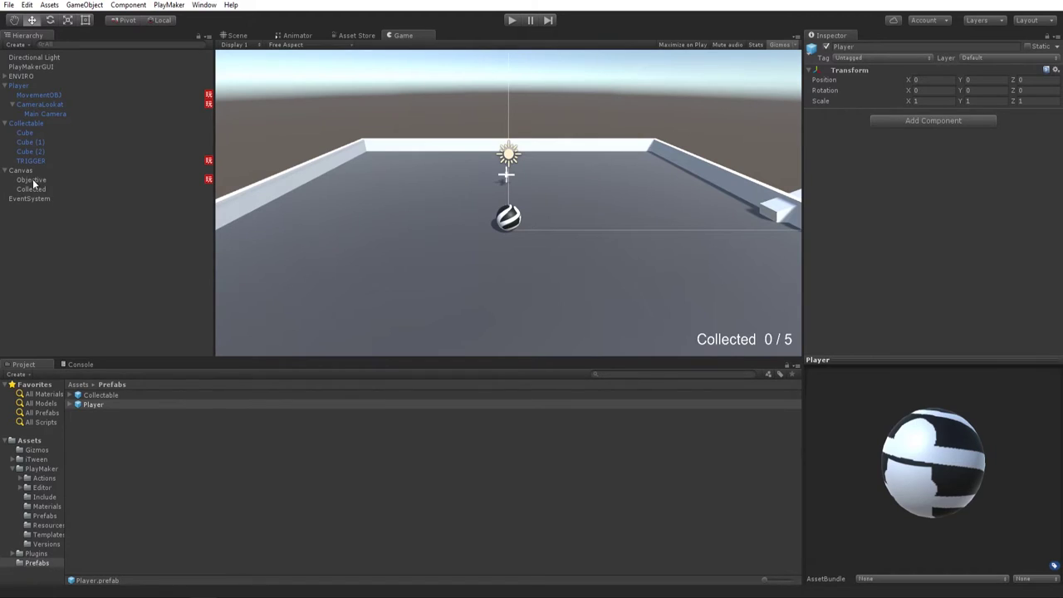
Open the Objective Collector Counter FSM on Objective and check the Target Object of Set Property in its Waiting state.
click(32, 180)
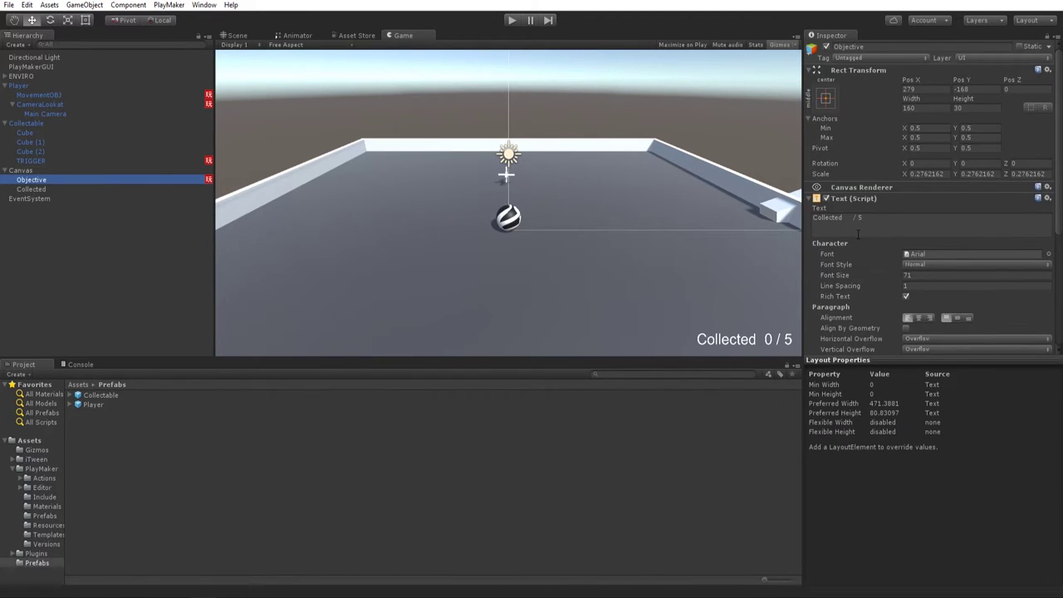
scroll(913, 249, down, 5)
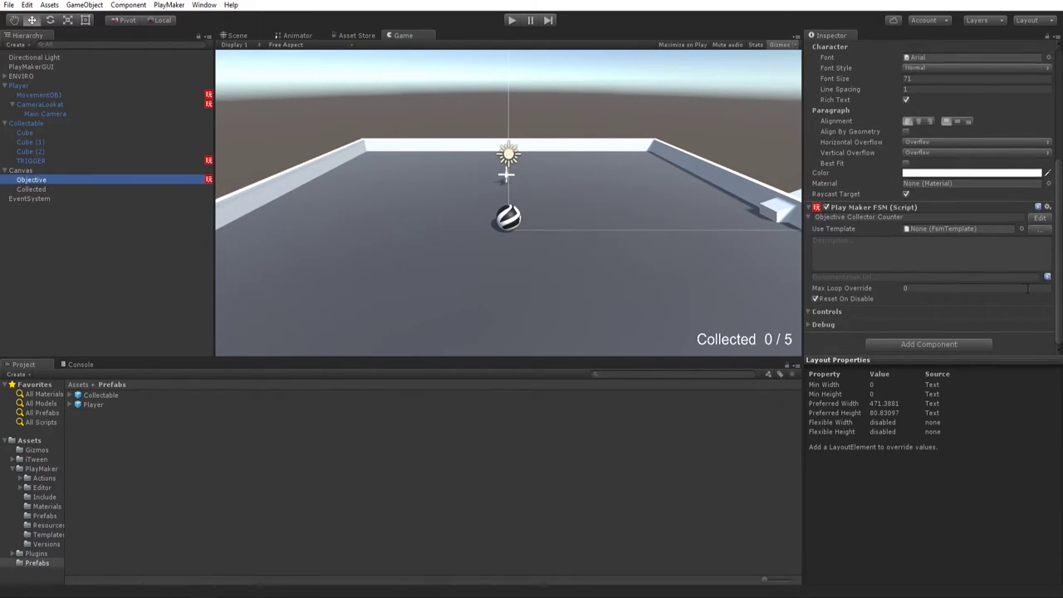
click(1037, 218)
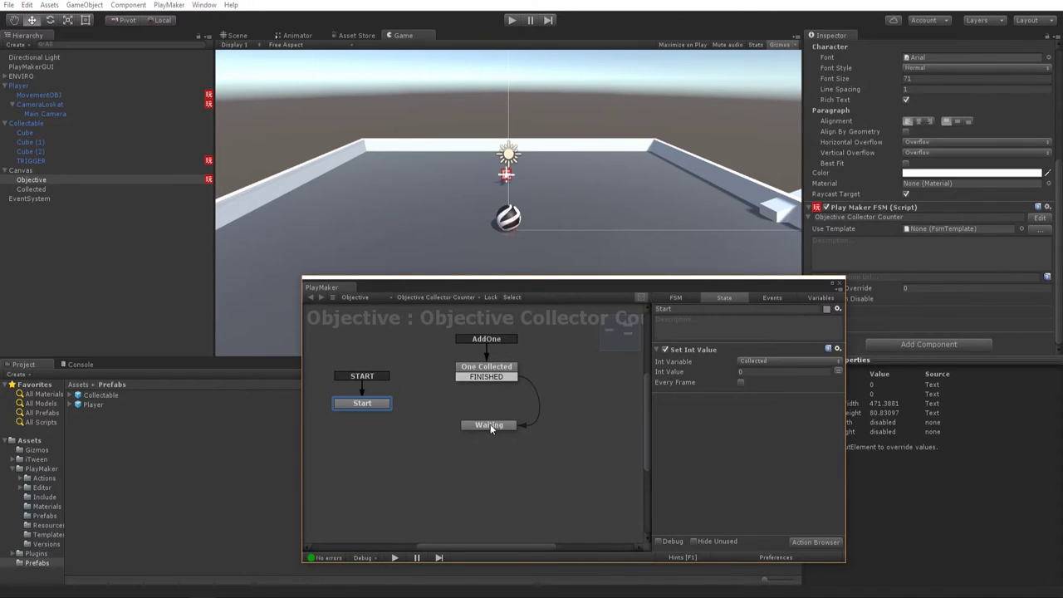
click(490, 425)
click(758, 422)
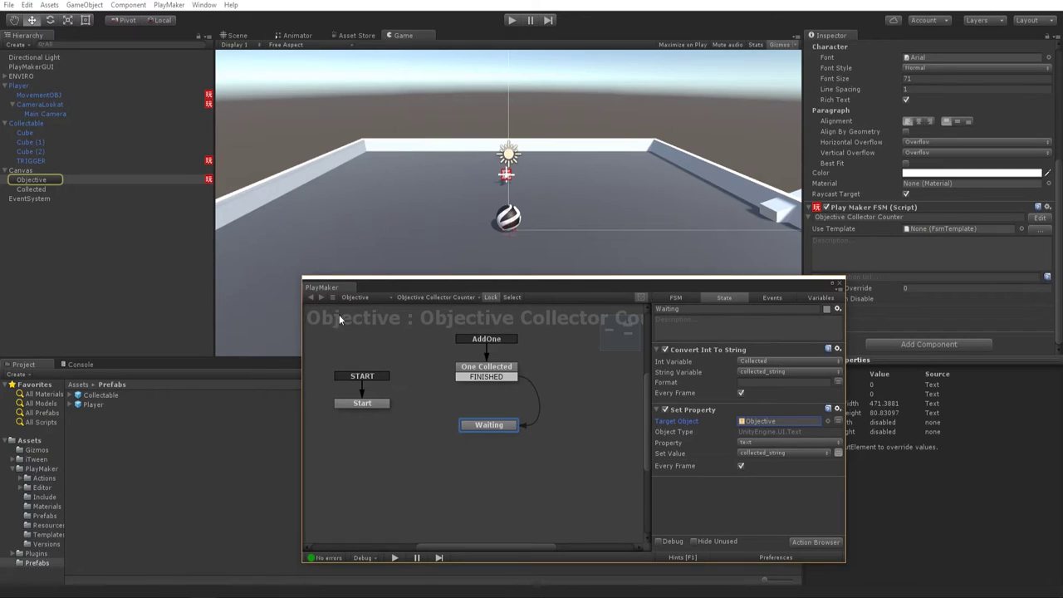
Test the PlayMaker editor's lock by switching selection between Collected and Objective, leaving it locked on the Objective Collector Counter FSM.
click(31, 189)
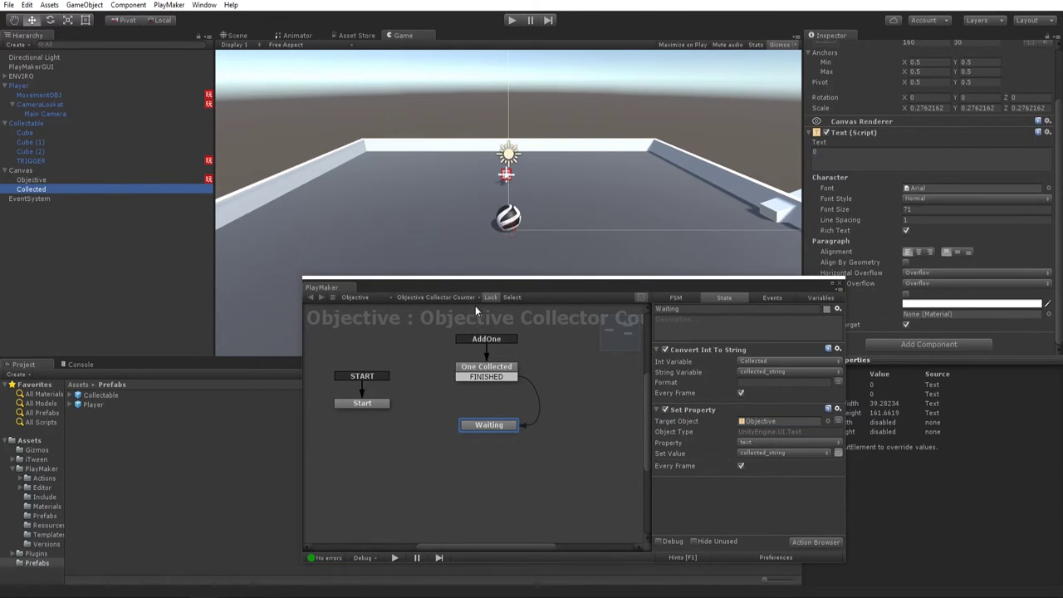
click(497, 297)
click(56, 179)
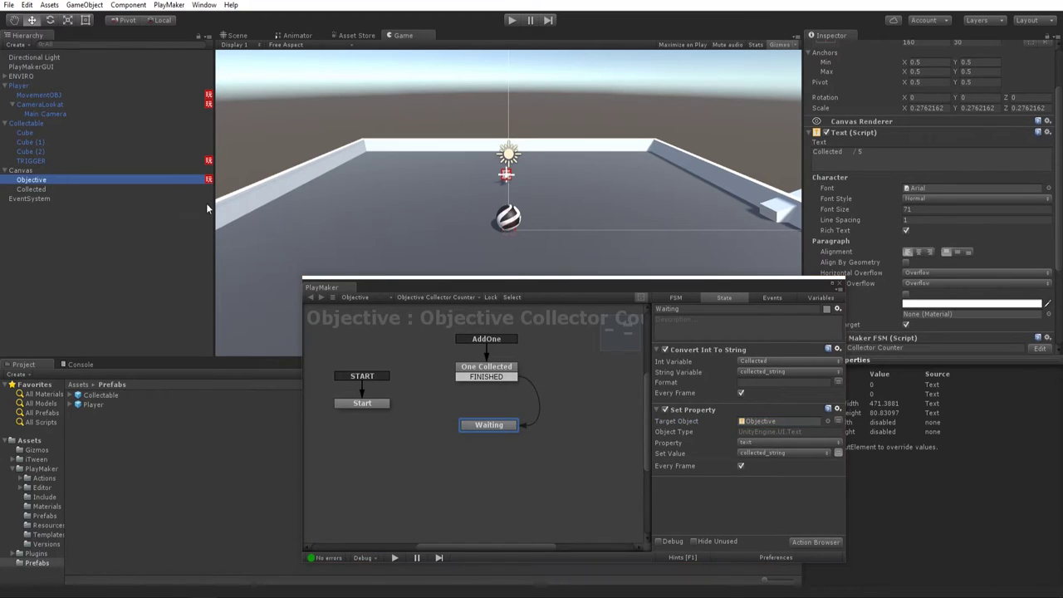
click(87, 189)
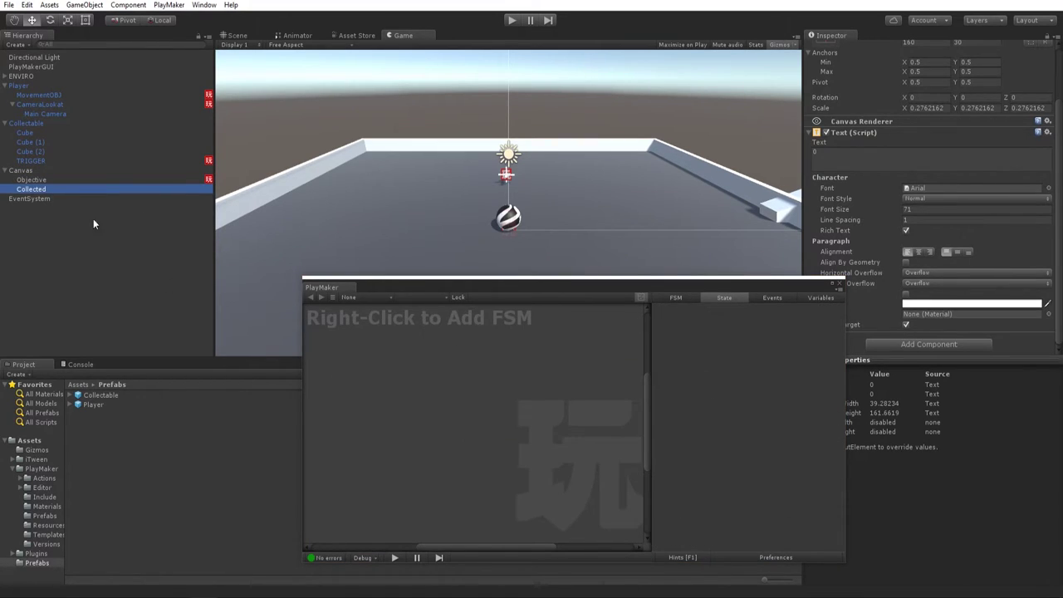
click(45, 179)
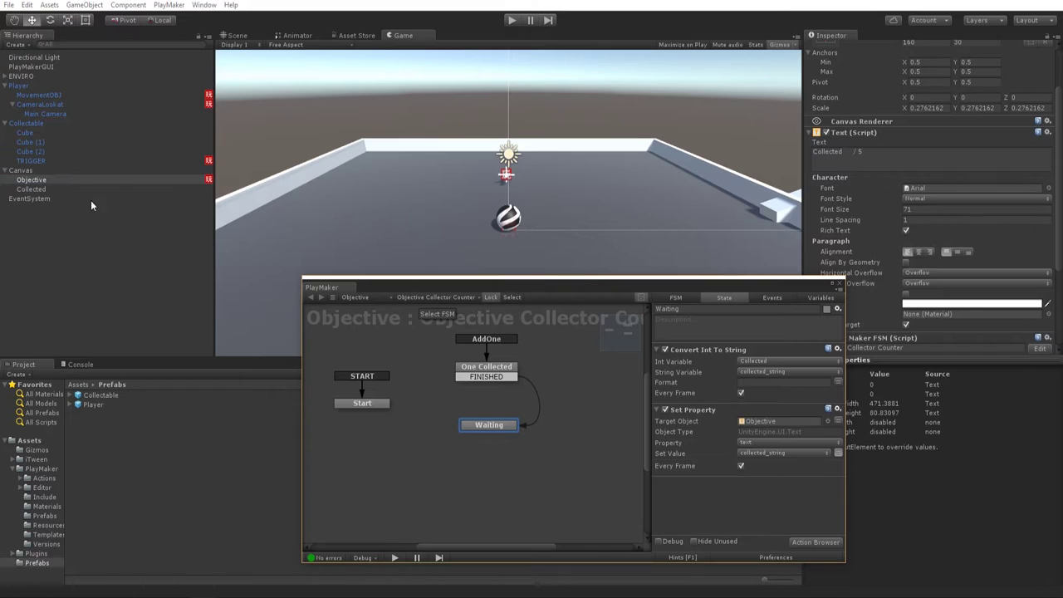
Assign the Collected text component as the Set Property target object in the Waiting state and close the PlayMaker editor.
click(75, 188)
drag(548, 291, 410, 254)
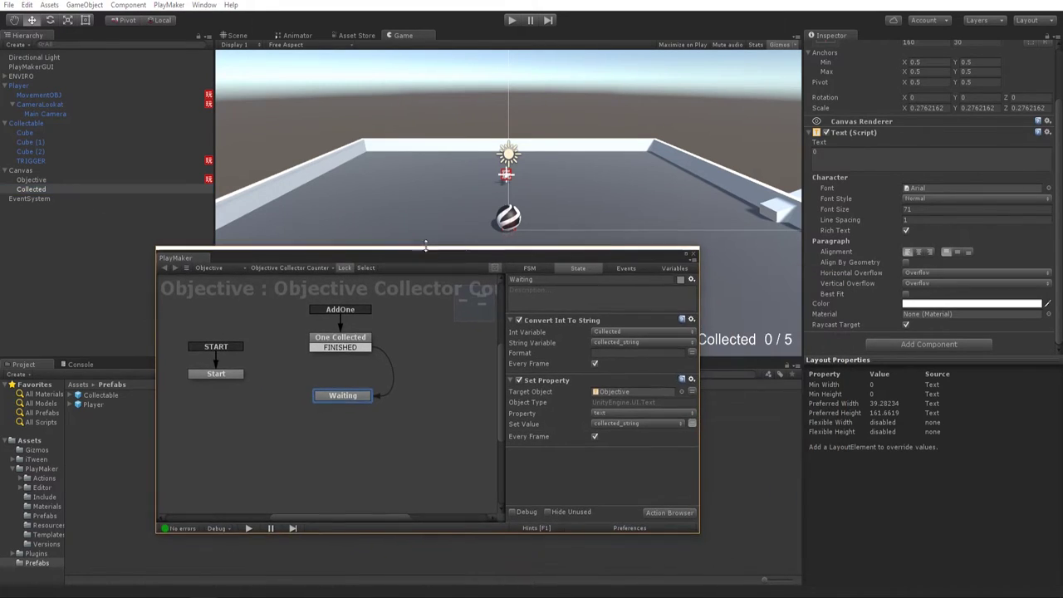
drag(841, 131, 604, 394)
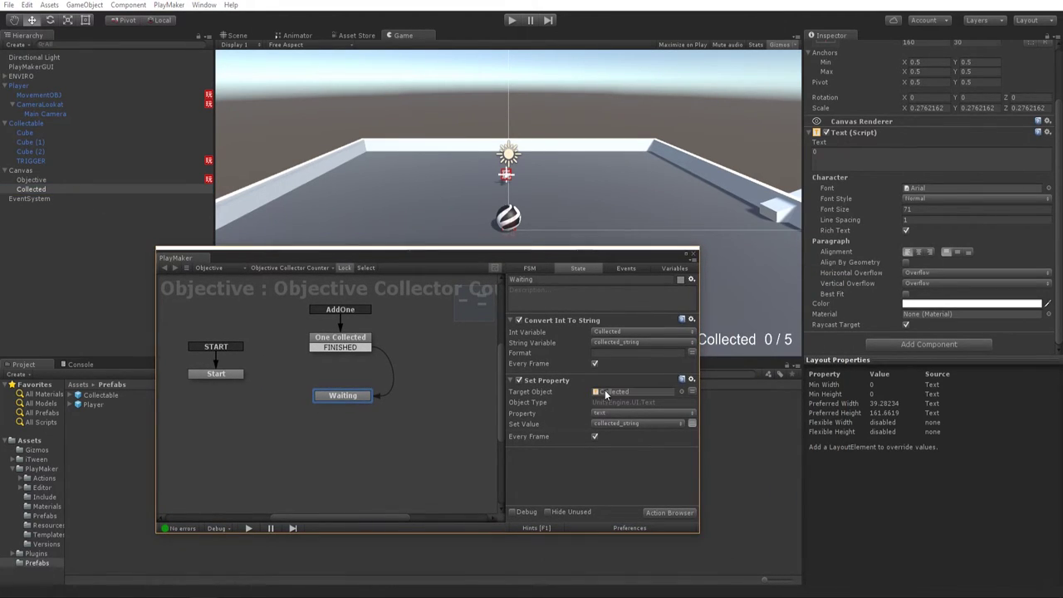
click(694, 253)
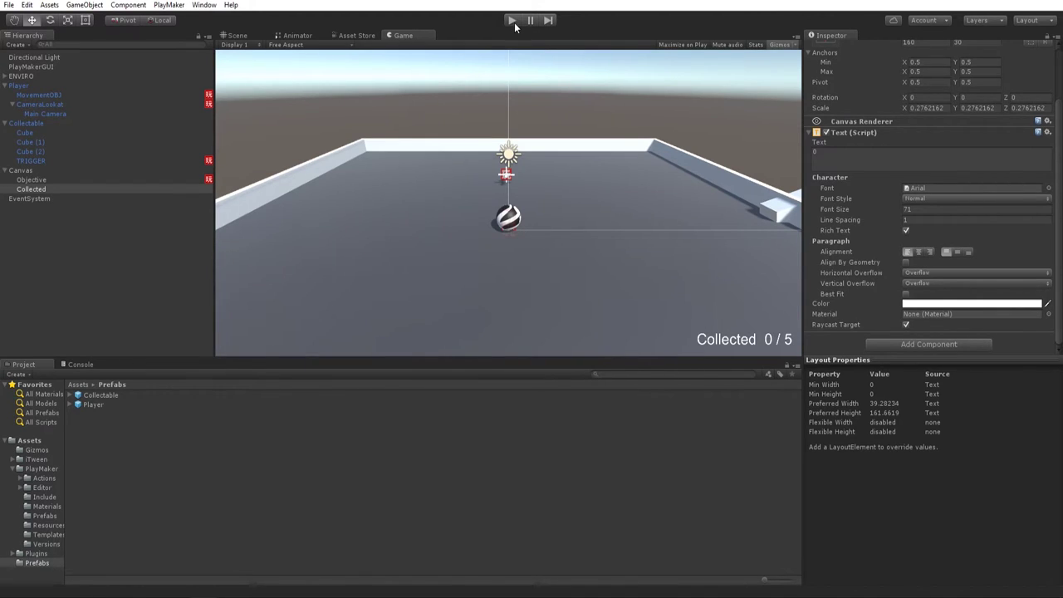
Playtest the scene by rolling the ball into the collectable to check the counter, and stop the game.
click(513, 21)
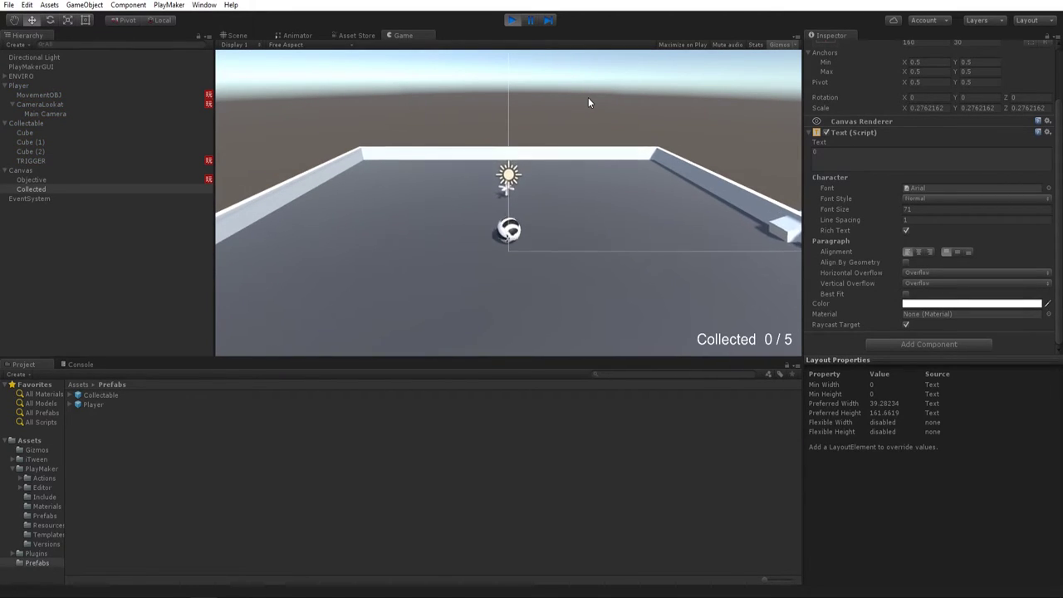
key(d)
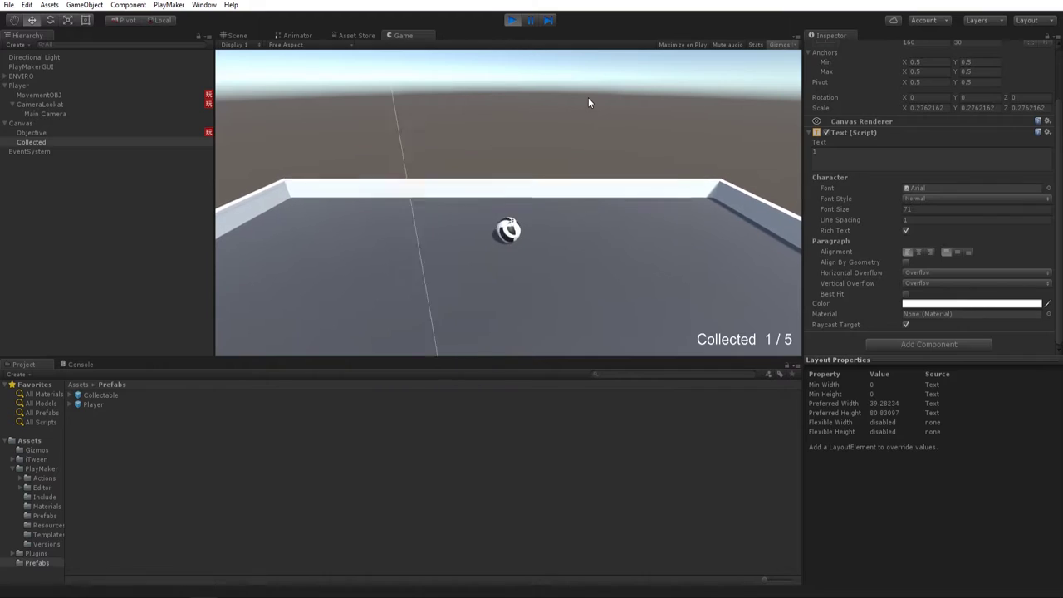
key(s)
key(s)
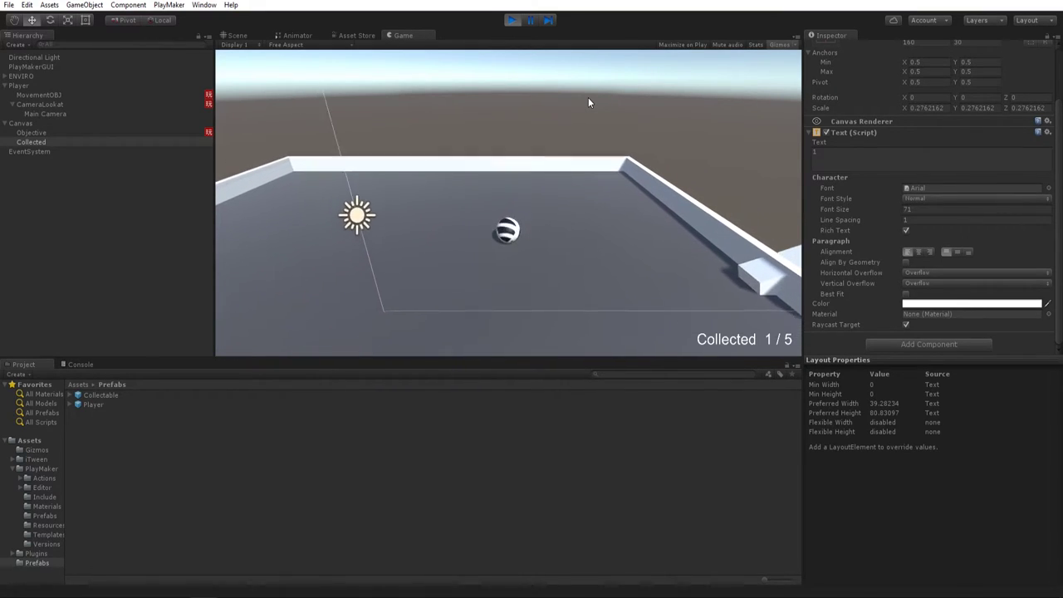
key(ctrl+p)
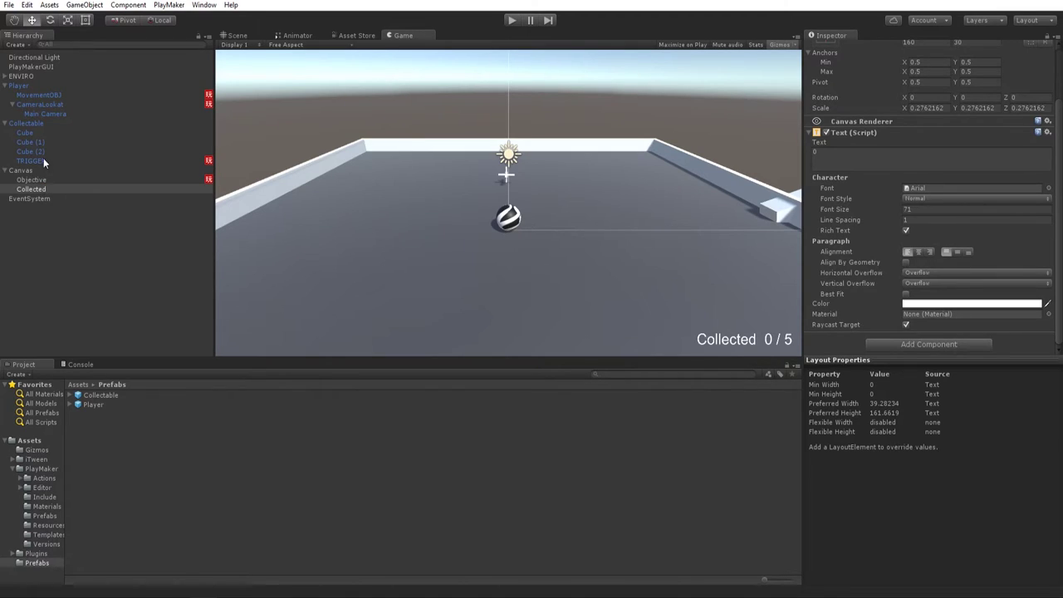
Duplicate the Collectable and place the copy near the lower platform's front corner at about X -8.9, Z -8.2.
click(29, 126)
key(ctrl+d)
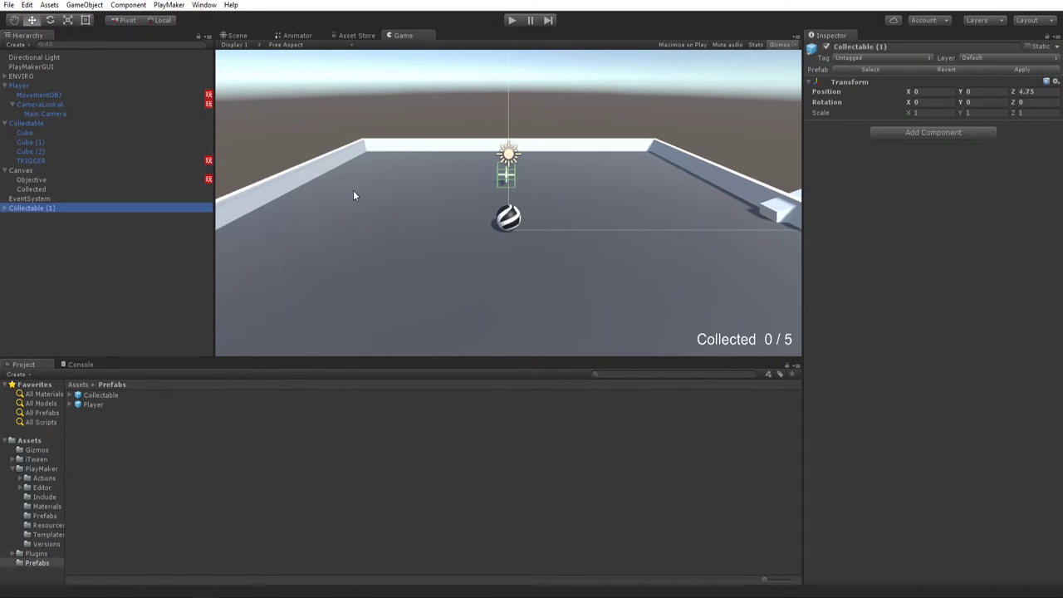
click(261, 36)
key(f)
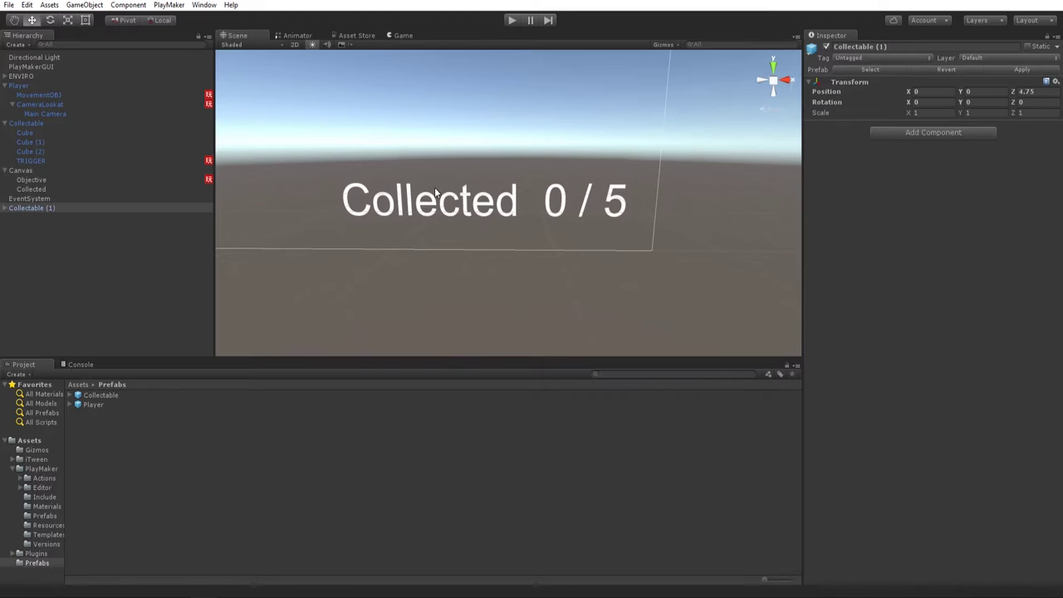
alt+drag(452, 201, 575, 269)
scroll(574, 269, down, 7)
middle_drag(574, 269, 491, 249)
scroll(490, 249, down, 7)
drag(483, 238, 439, 395)
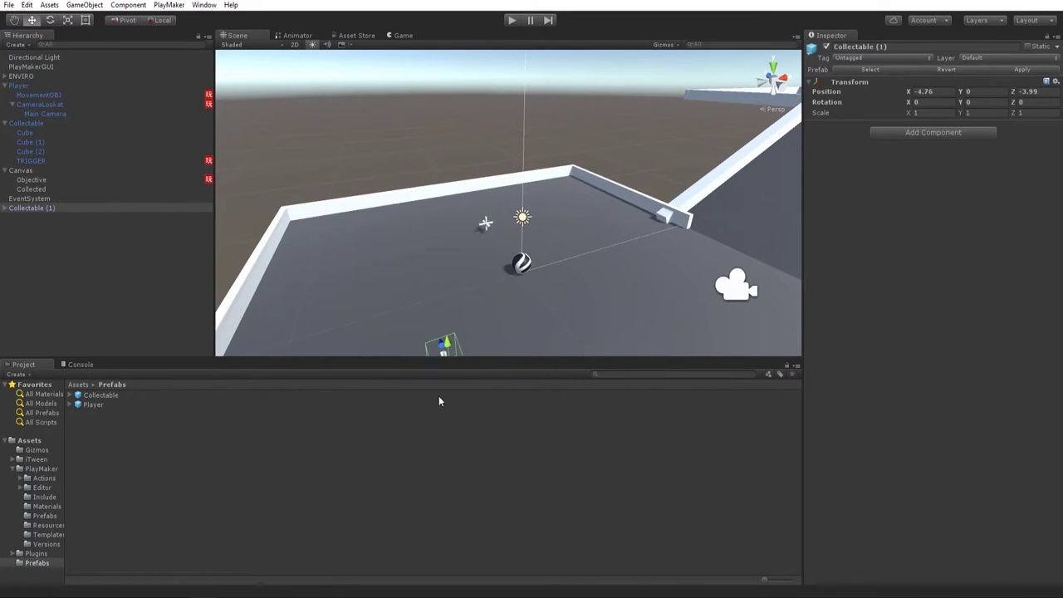
scroll(517, 309, down, 3)
middle_drag(517, 309, 518, 283)
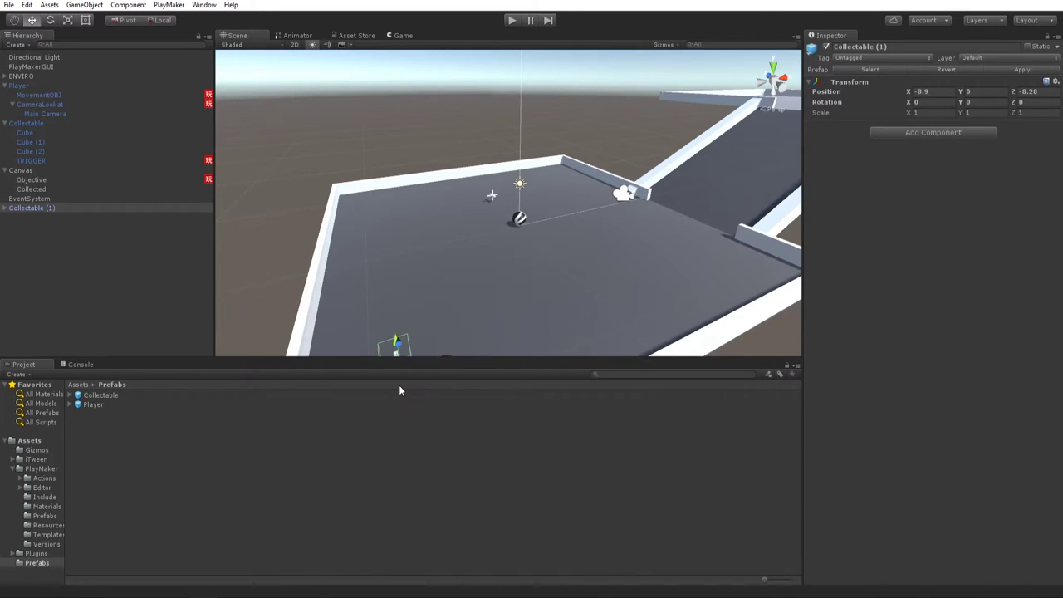
Duplicate the corner collectable and place the copy on the ramp at about X 19.54, Y 3.4, Z -4.65.
scroll(468, 261, down, 2)
key(ctrl+d)
drag(434, 325, 698, 148)
alt+drag(649, 180, 708, 220)
Duplicate the ramp collectable and place the copy on the upper platform at about X 38.78, Y 6.68, Z -4.65.
middle_drag(708, 219, 536, 230)
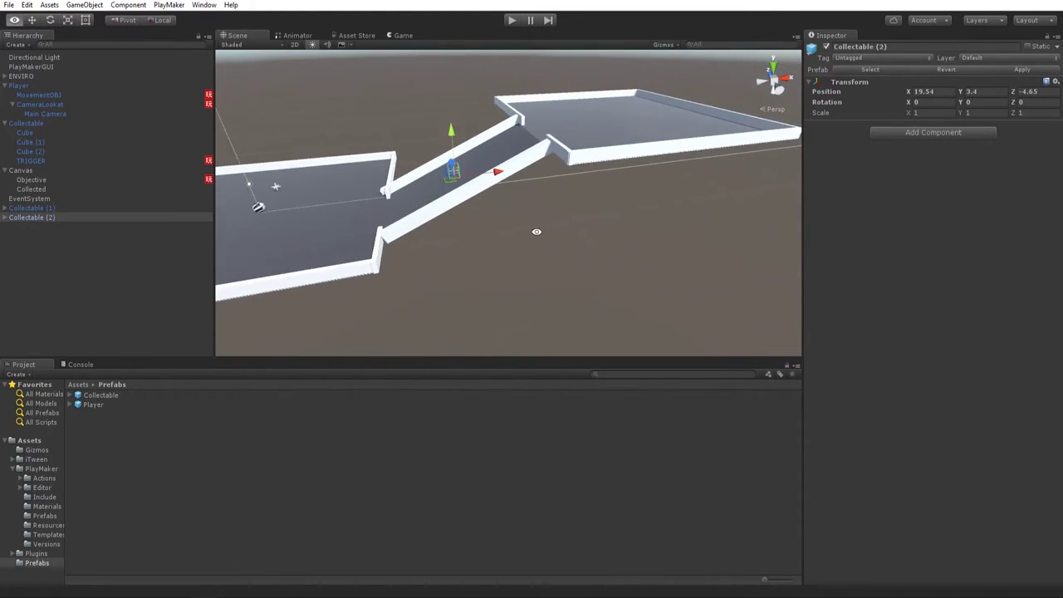
alt+drag(537, 230, 511, 237)
key(ctrl+d)
drag(470, 171, 573, 166)
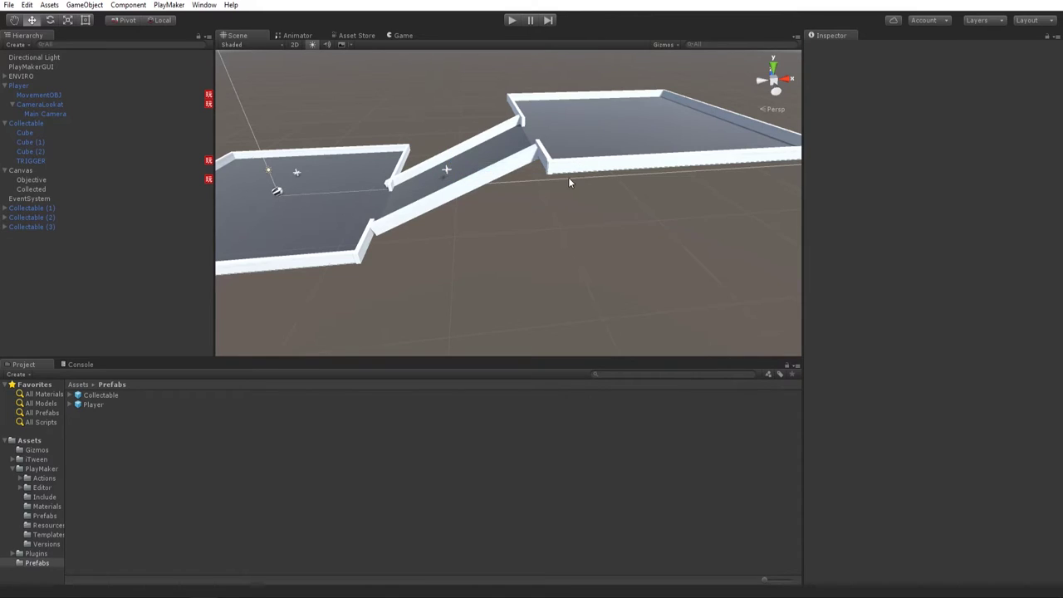
key(ctrl+z)
drag(490, 171, 583, 171)
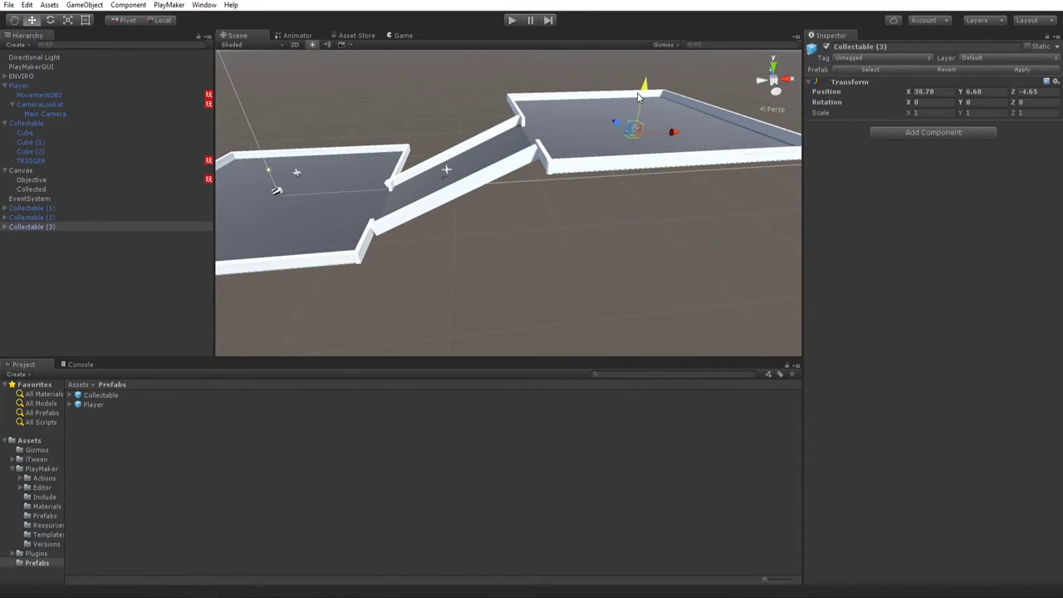
Playtest the level by collecting the items on the lower platform and ramp, rolling up to the upper platform, and stop the game.
click(509, 20)
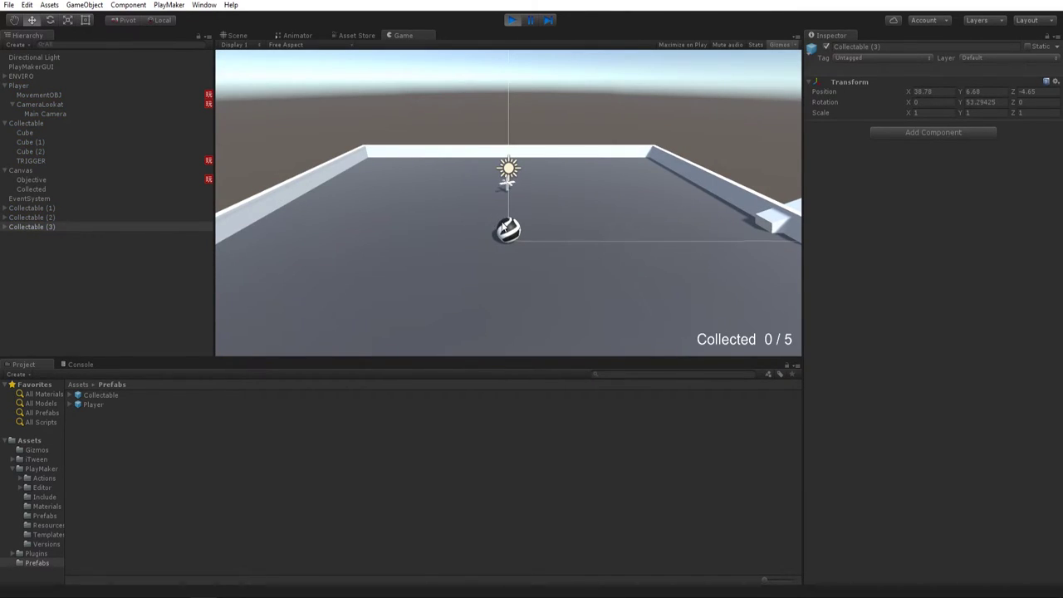
key(w)
key(a)
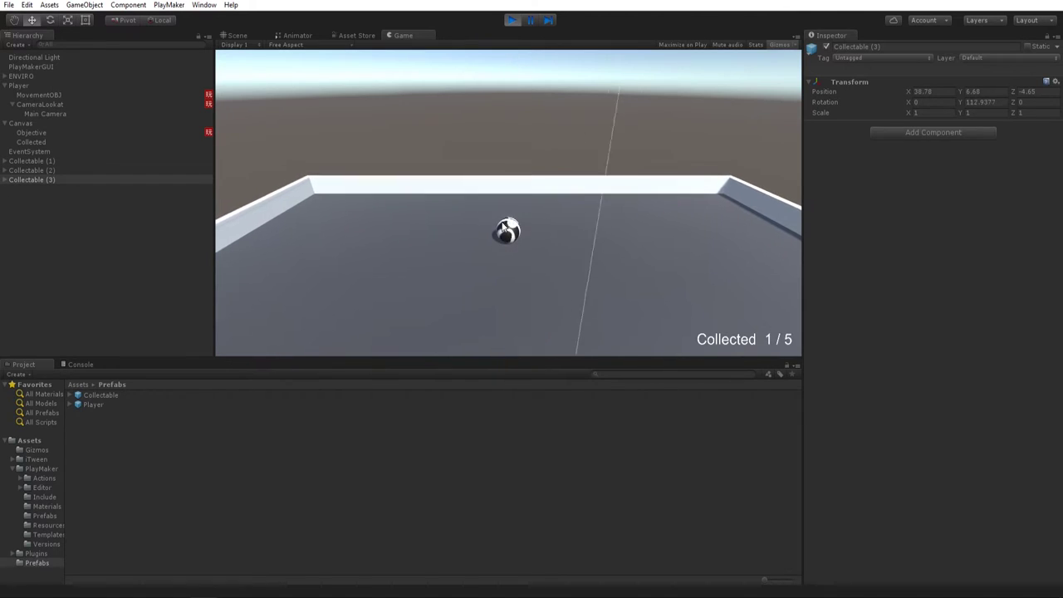
key(s)
key(s)
key(a)
key(w)
key(d)
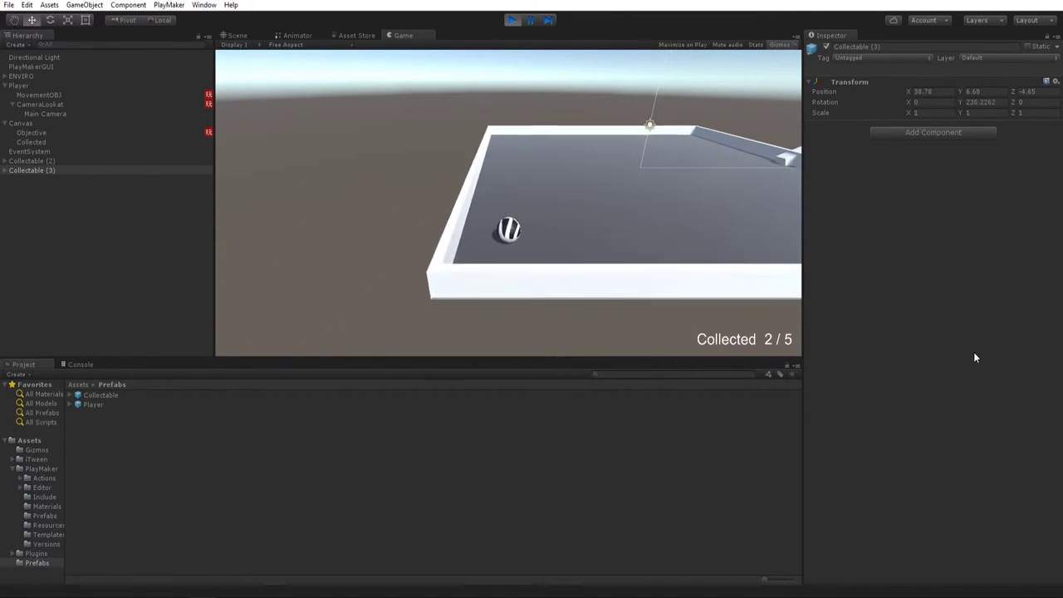
key(d)
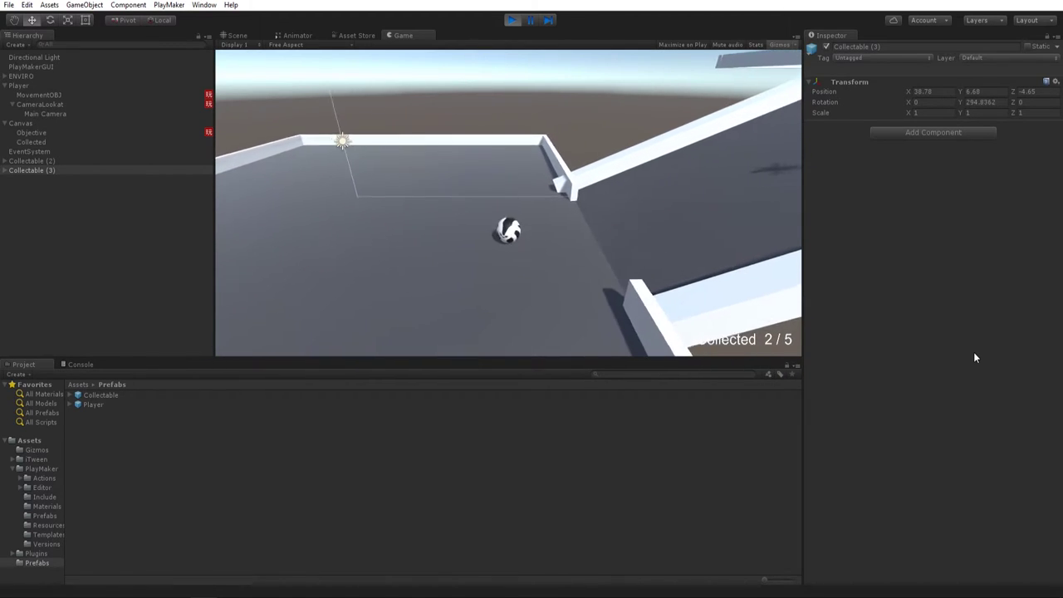
key(Right)
key(Right)
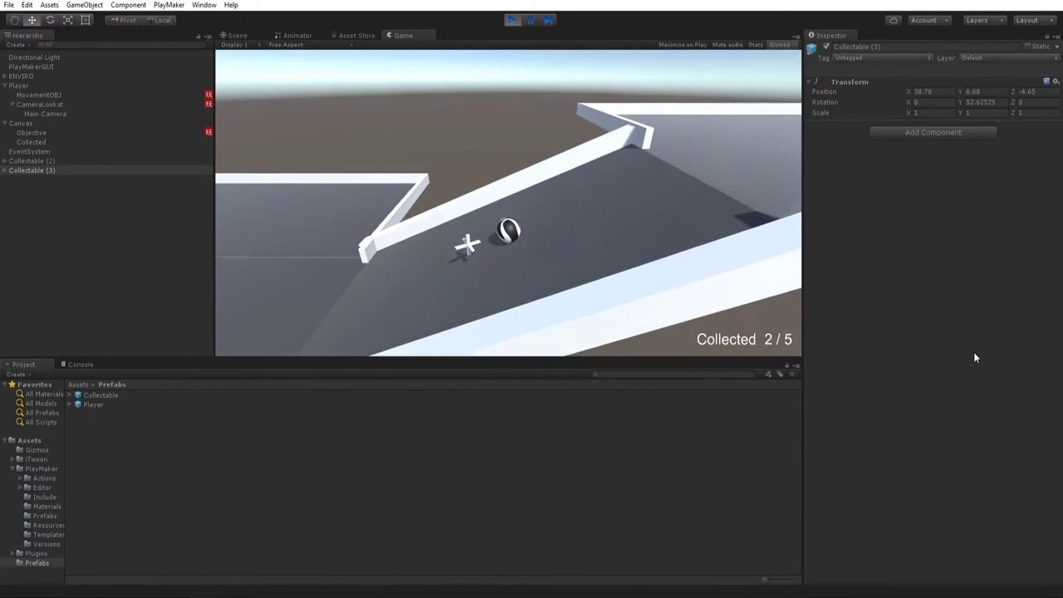
key(a)
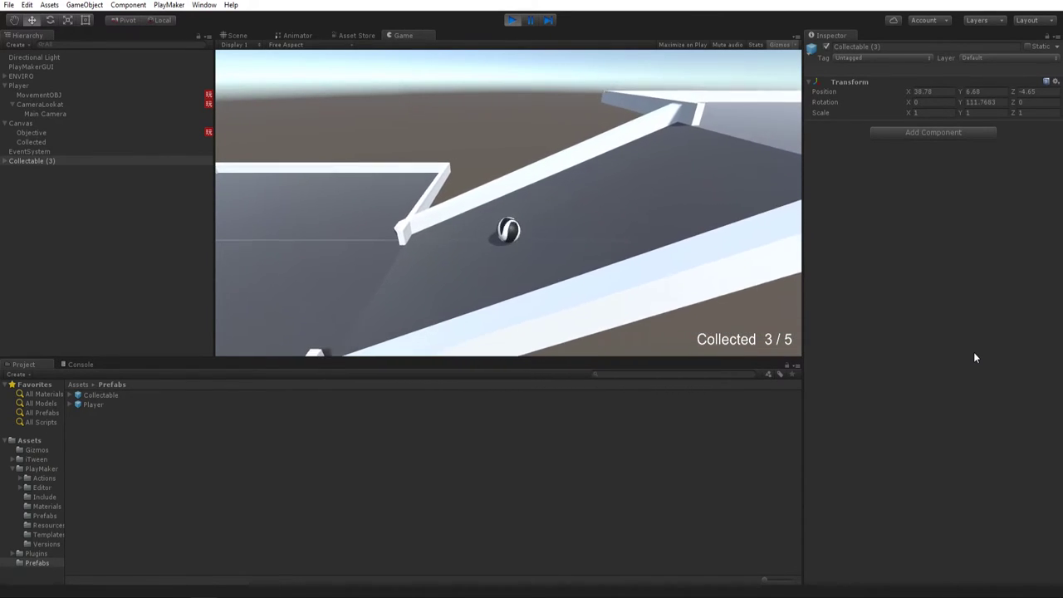
key(Right)
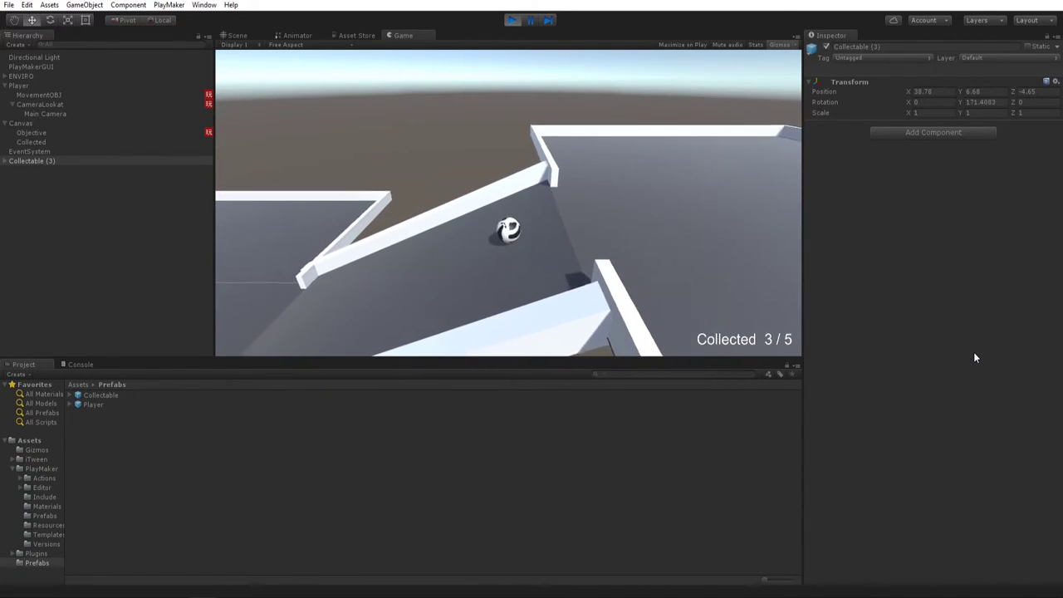
key(Right)
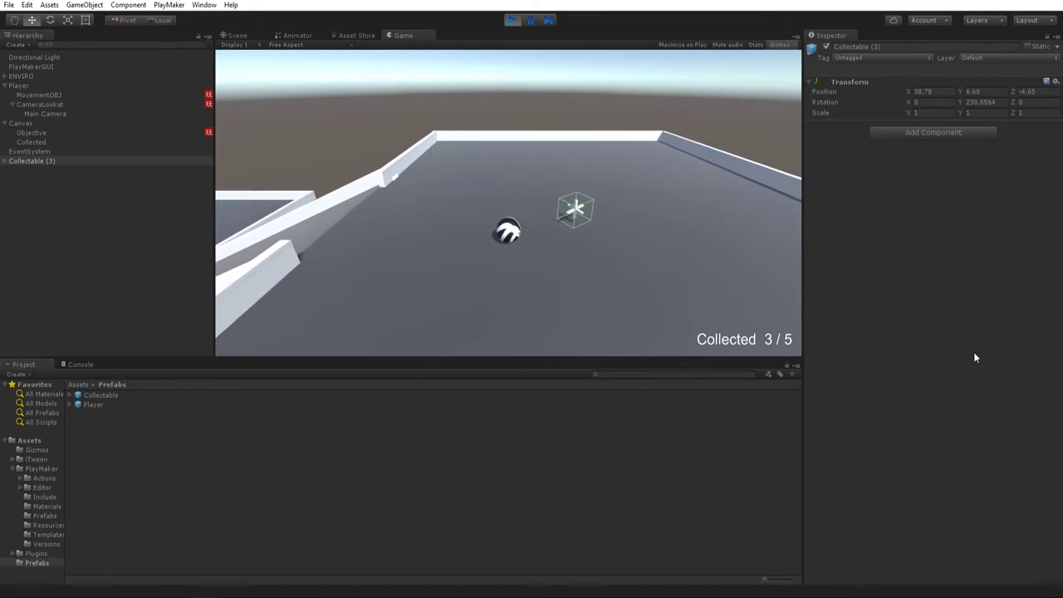
click(512, 20)
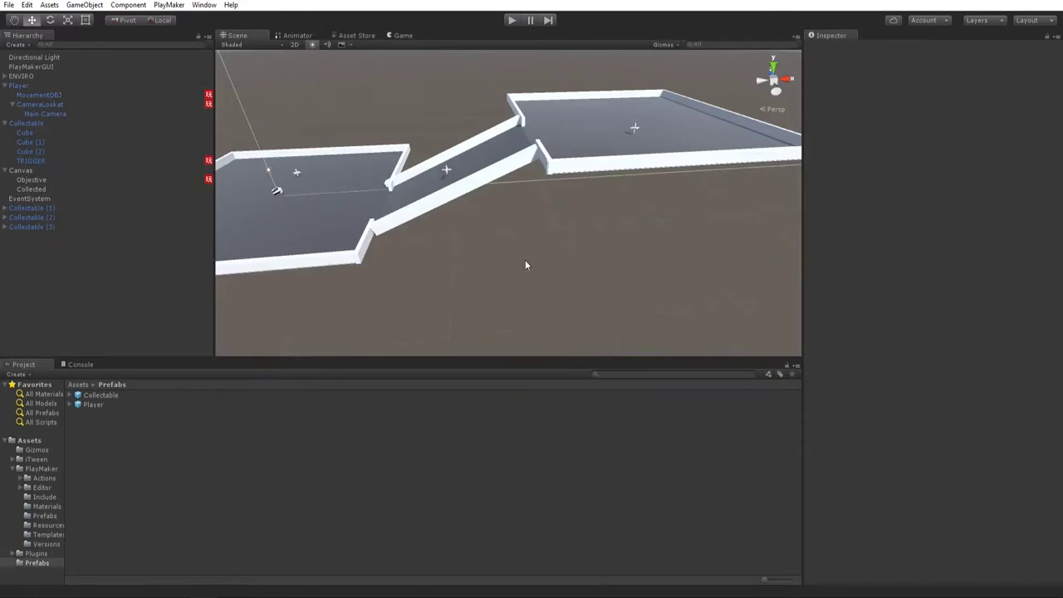
Duplicate the upper platform's collectable and move the copy farther back on that platform to about X 34.42, Z 3.22.
alt+drag(473, 196, 622, 160)
middle_drag(639, 179, 539, 275)
right_drag(538, 275, 495, 243)
key(w)
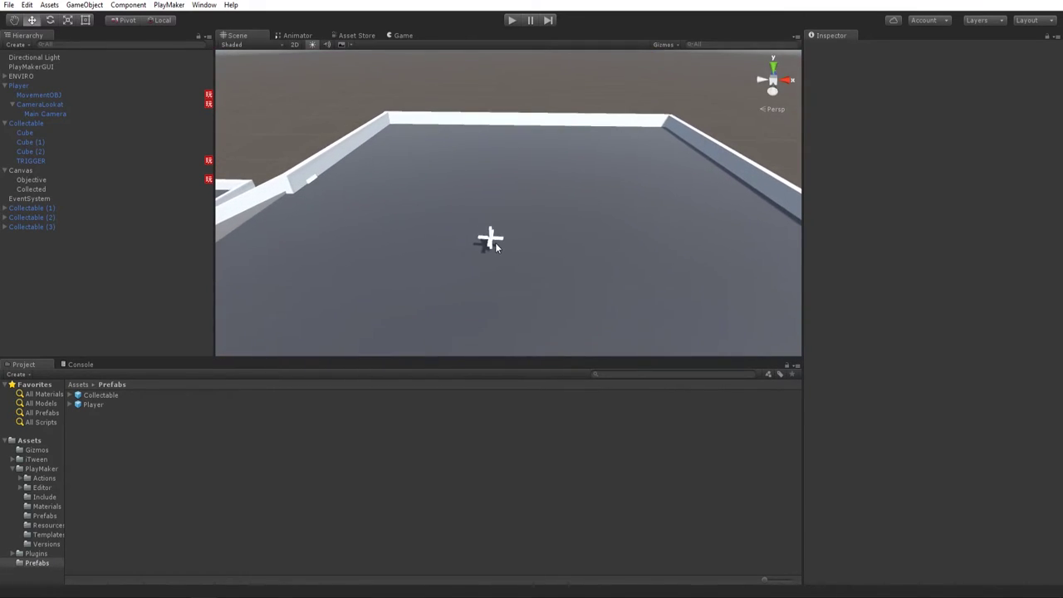
click(492, 241)
key(ctrl+d)
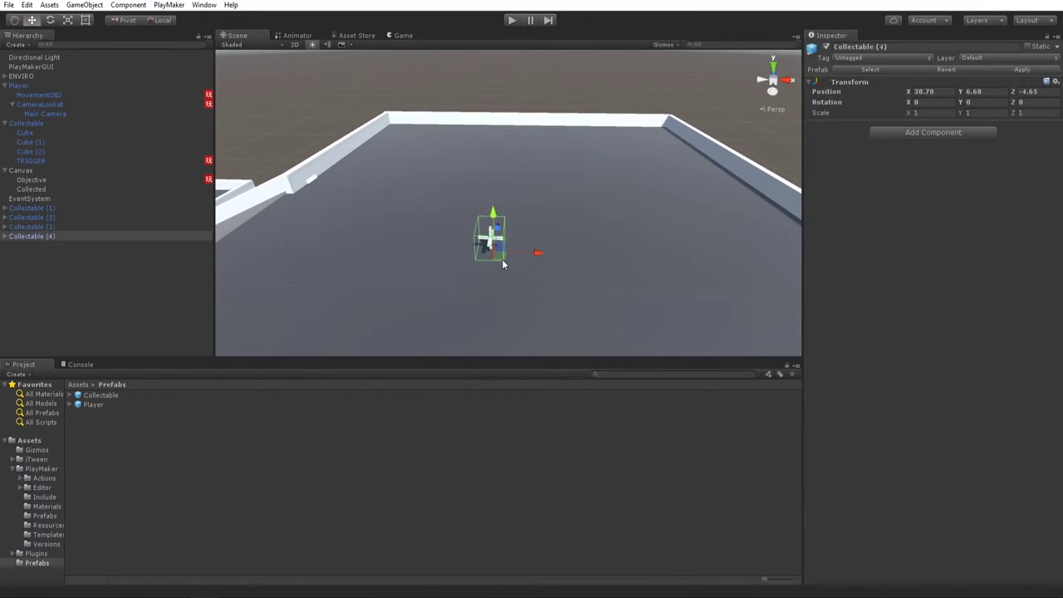
drag(502, 259, 438, 169)
Shorten the upper platform's side wall next to the ramp to open a gap in it.
right_drag(438, 169, 583, 279)
middle_drag(583, 280, 501, 274)
scroll(553, 263, up, 2)
scroll(500, 274, up, 1)
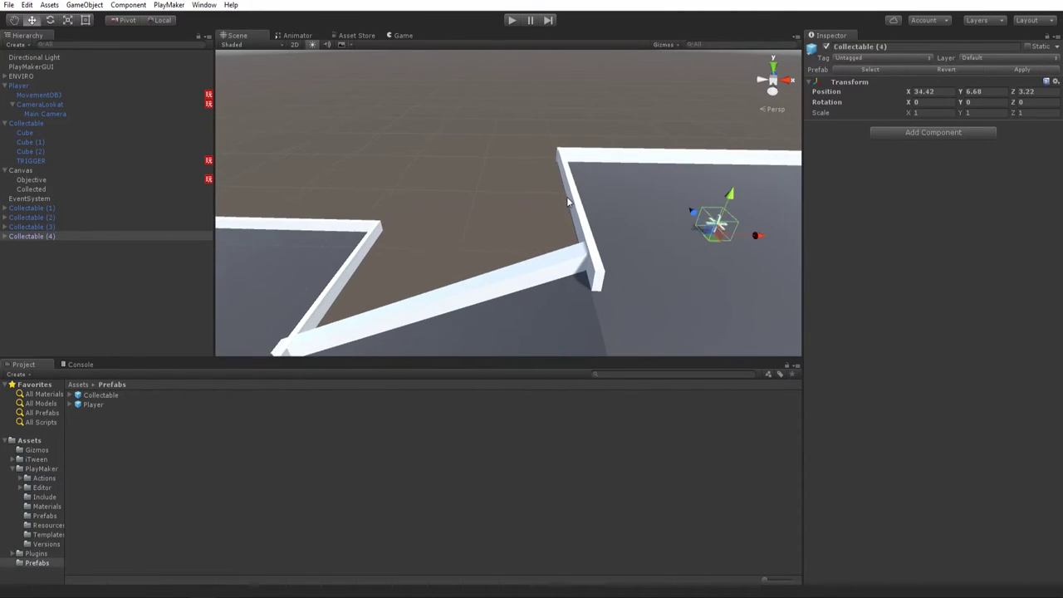
click(568, 201)
click(582, 219)
alt+drag(587, 272, 659, 259)
key(r)
drag(637, 185, 670, 214)
key(w)
Duplicate the shortened upper wall, scale it to about 3.89 in Z and place it beside the ramp at about Z -0.54.
key(ctrl+d)
key(r)
key(w)
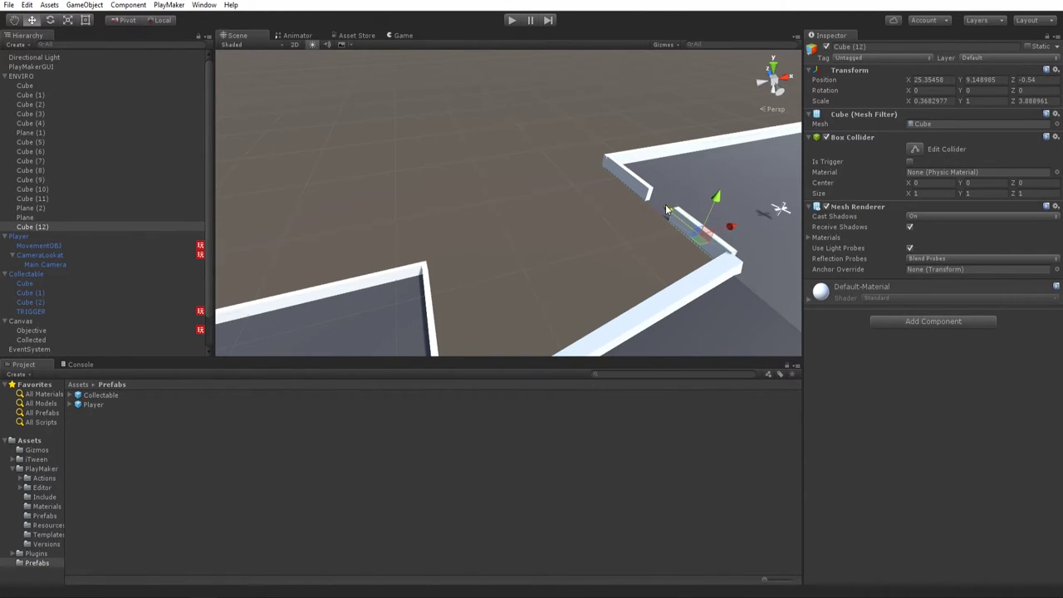
Duplicate the lower platform's ramp-side wall, shorten the copy to about 2.58 in Z and place it beside the ramp at Z -1.5.
click(640, 251)
alt+drag(640, 251, 528, 269)
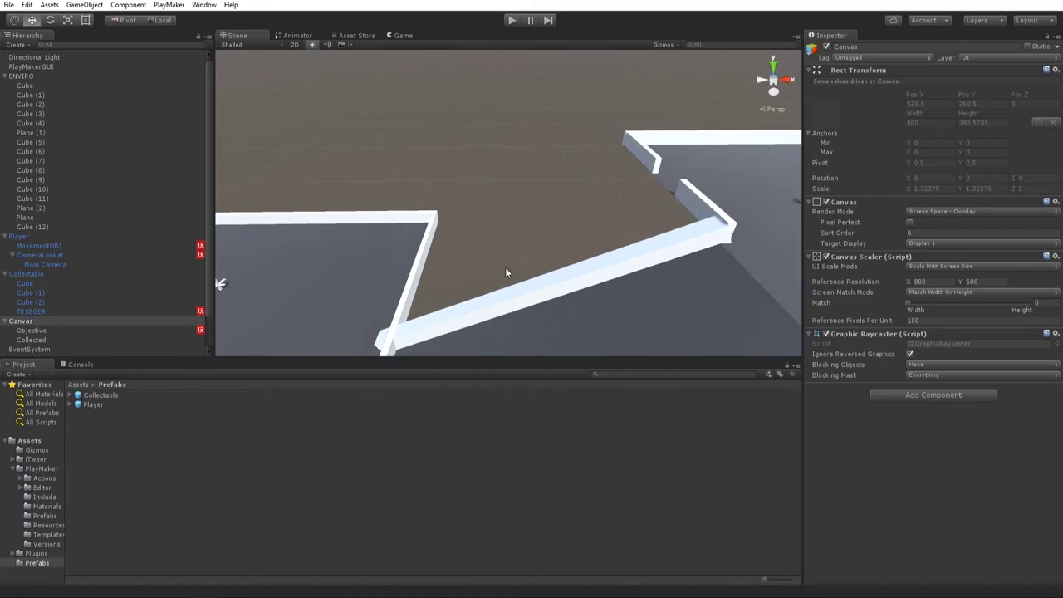
click(419, 280)
alt+drag(419, 280, 586, 294)
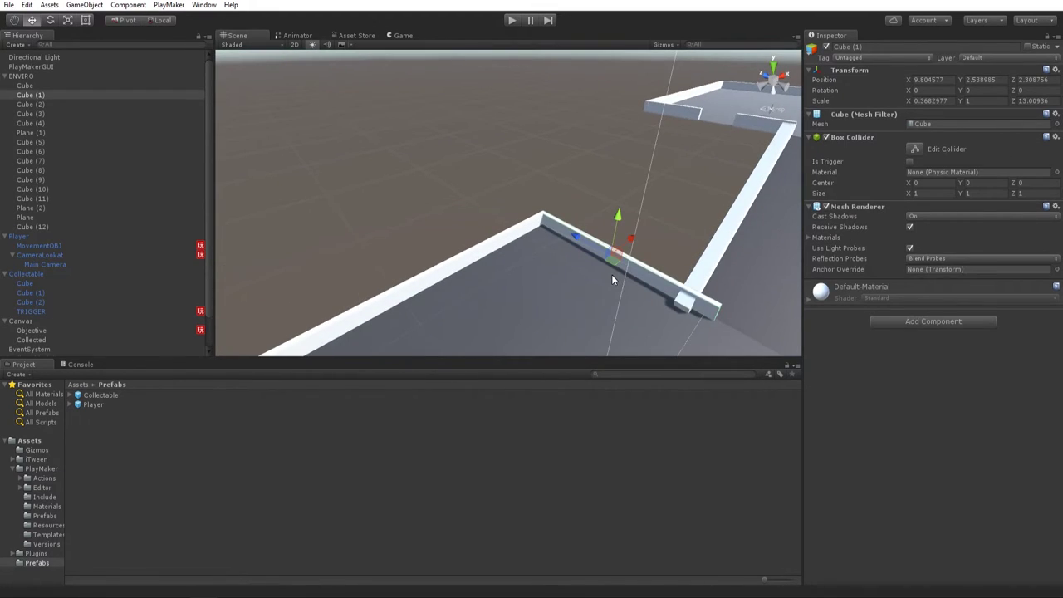
key(ctrl+d)
drag(576, 238, 659, 288)
key(r)
key(w)
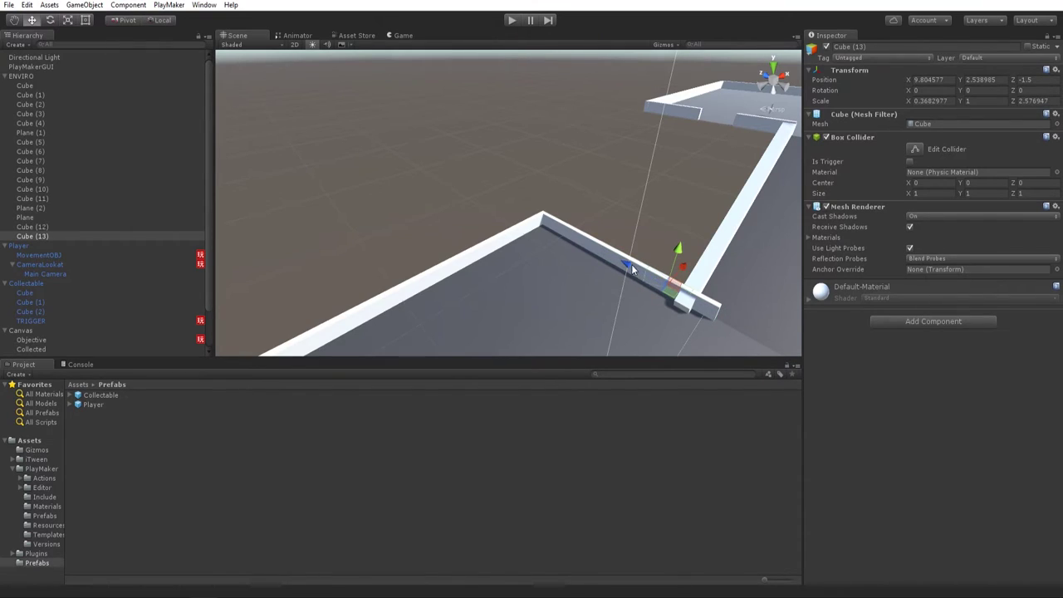
Shorten the original lower wall to about 5.19 in Z and move it to the far corner at about Z 6.12.
click(605, 255)
drag(579, 239, 540, 222)
key(r)
key(w)
key(r)
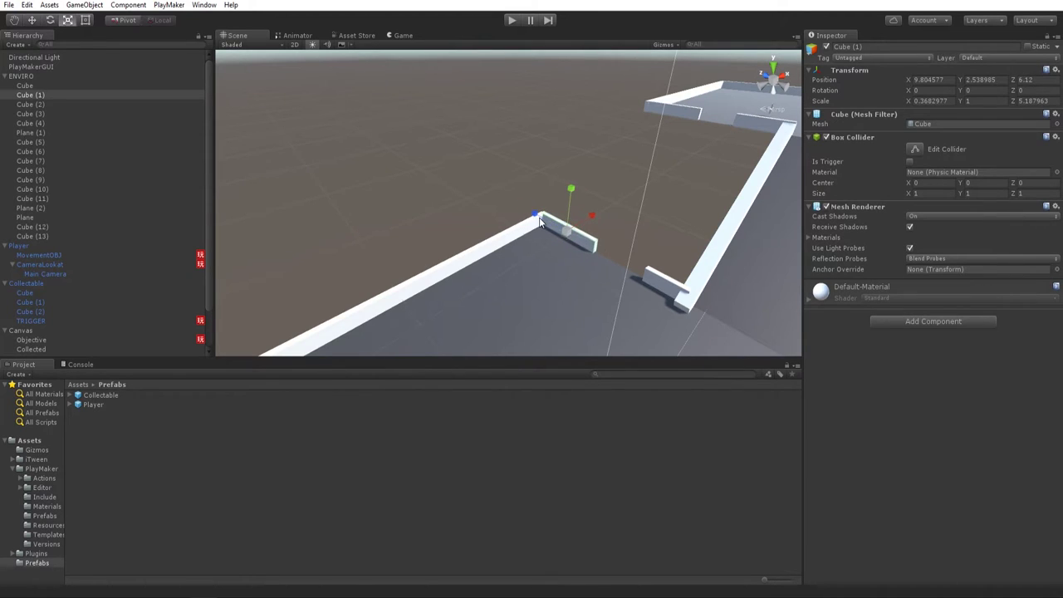
Duplicate the ramp plane, narrow the copy to about 0.168 in Z and move it between the wall gaps at Z 2.25.
click(617, 221)
alt+drag(617, 221, 624, 254)
click(625, 254)
key(ctrl+d)
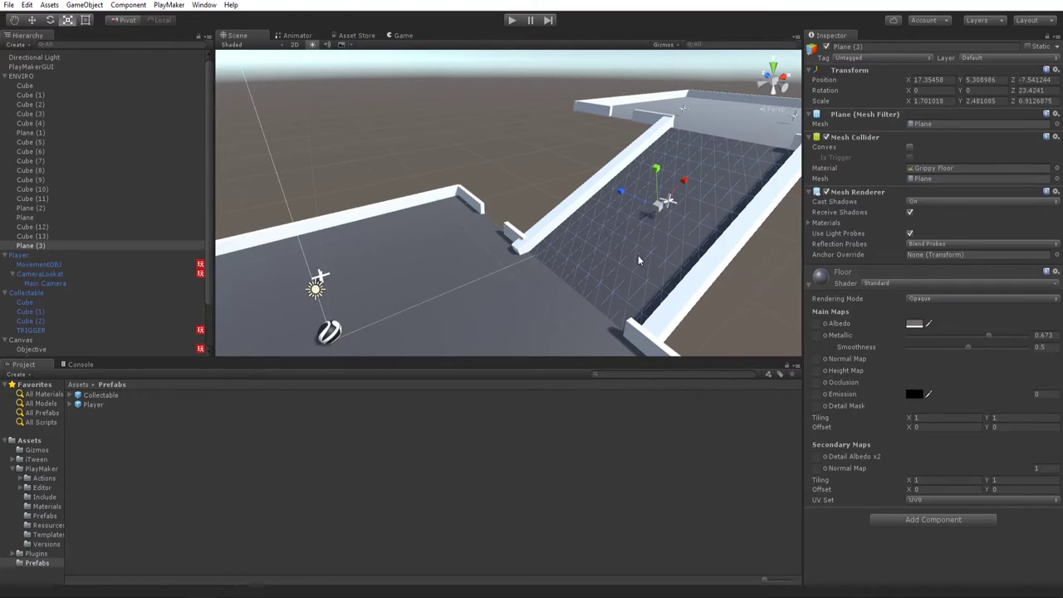
key(w)
drag(632, 197, 558, 173)
key(r)
alt+drag(557, 174, 640, 233)
drag(538, 165, 532, 171)
key(w)
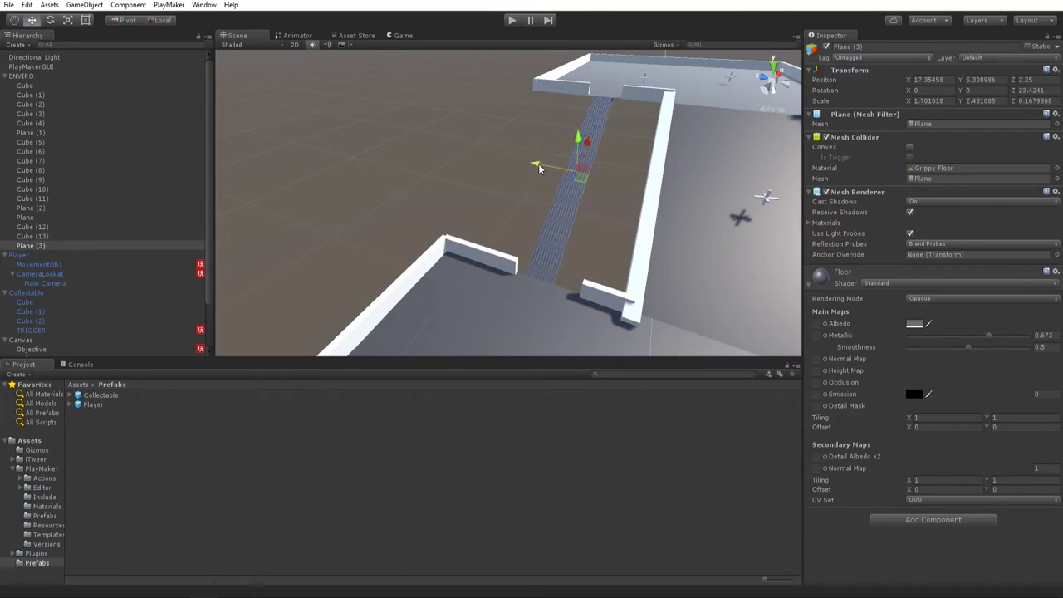
Narrow the lower gap around the new ramp by scaling the wall pieces to about 3.73 and 5.64 in Z, the shorter at Z -0.53.
click(608, 214)
click(596, 295)
drag(569, 287, 552, 284)
key(r)
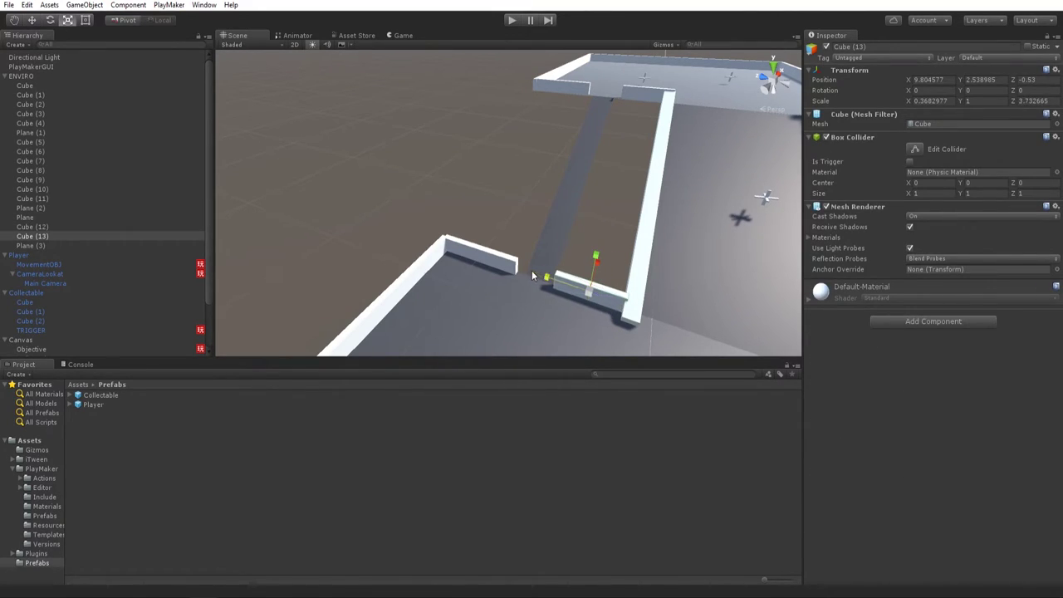
click(503, 261)
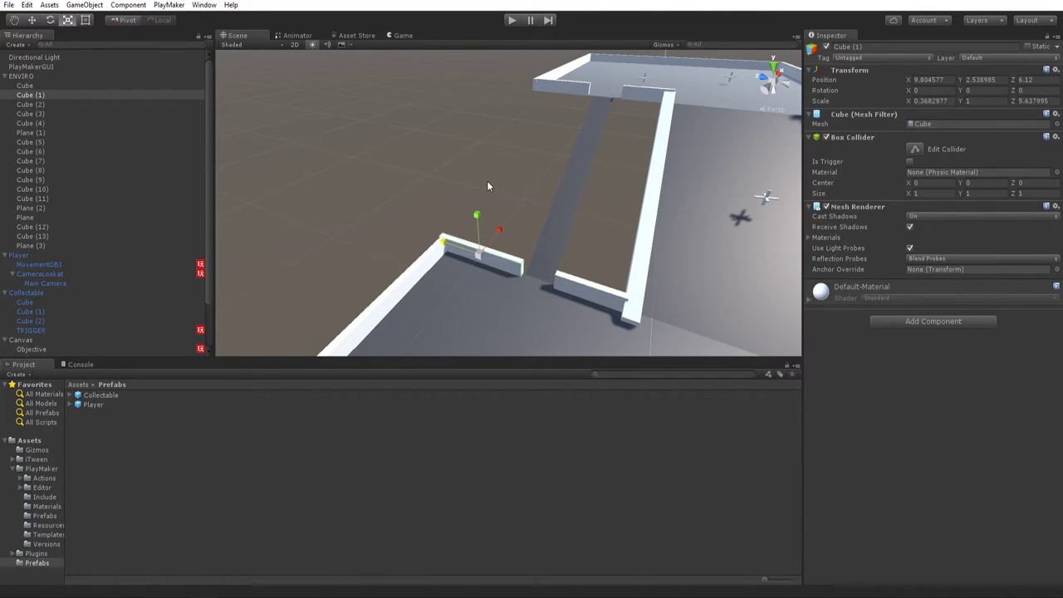
Narrow the upper platform's gap around the new ramp by adjusting its two wall pieces, moving the one beside the wide ramp to Z -0.88.
click(487, 182)
alt+drag(489, 183, 586, 164)
middle_drag(586, 164, 530, 230)
click(510, 151)
click(507, 153)
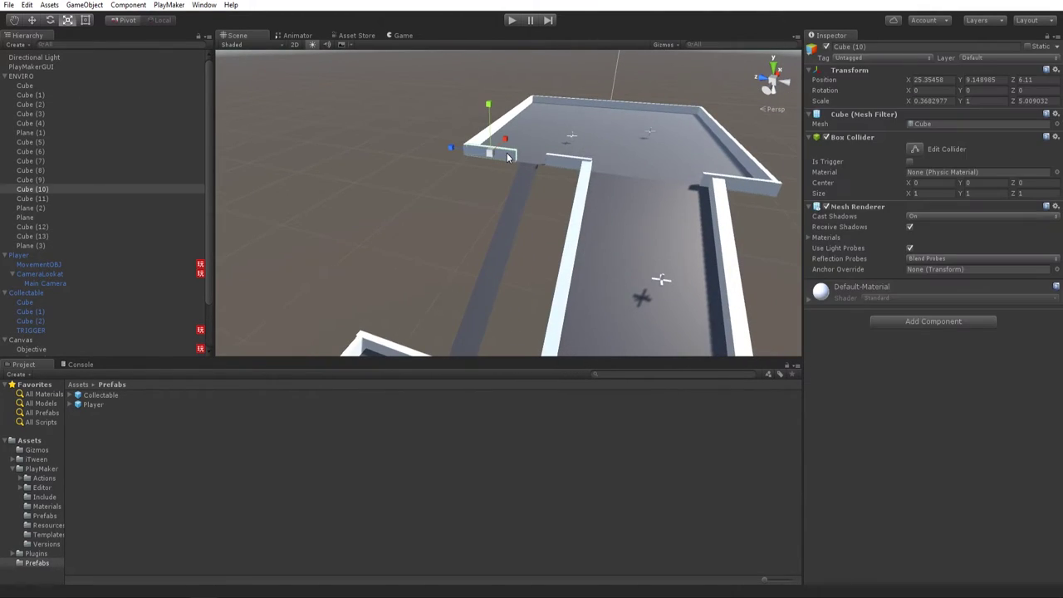
click(568, 167)
click(564, 167)
drag(522, 159, 526, 160)
key(w)
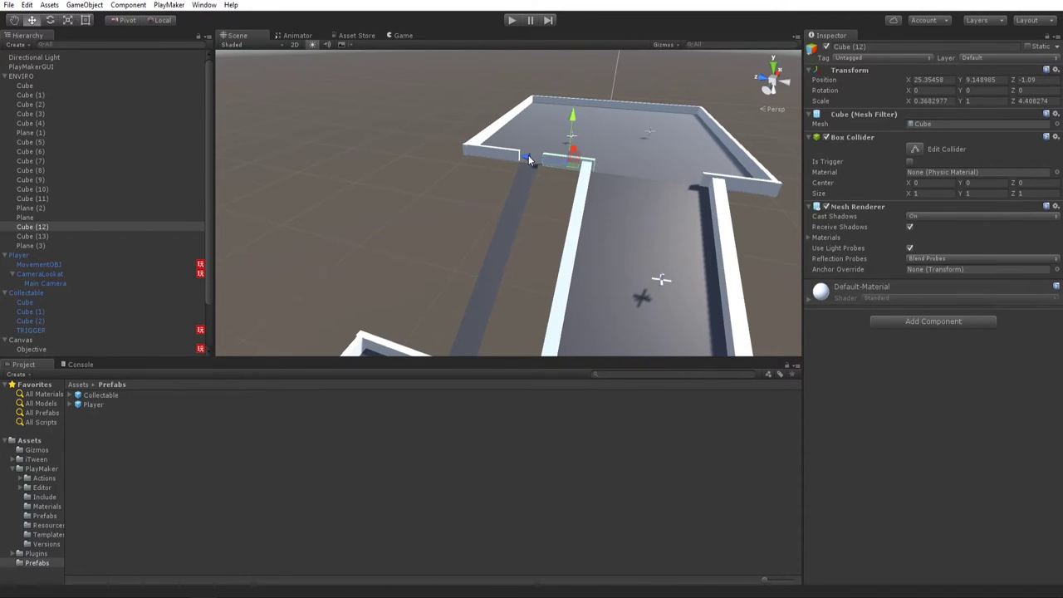
click(558, 222)
alt+drag(558, 222, 583, 160)
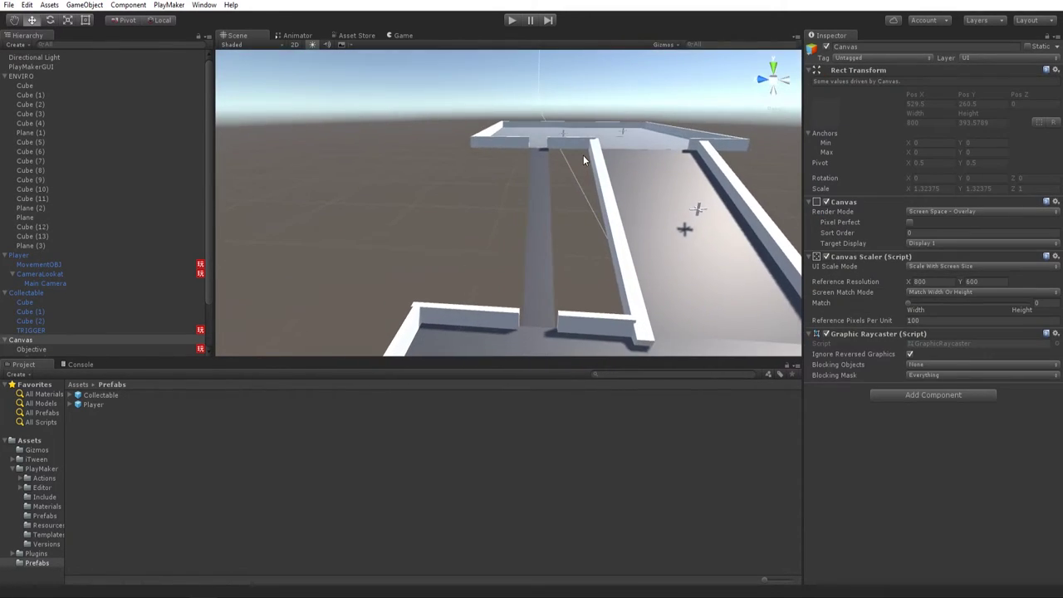
click(577, 145)
Playtest the narrow ramp by rolling the ball up it from the lower platform, and exit play mode.
click(513, 21)
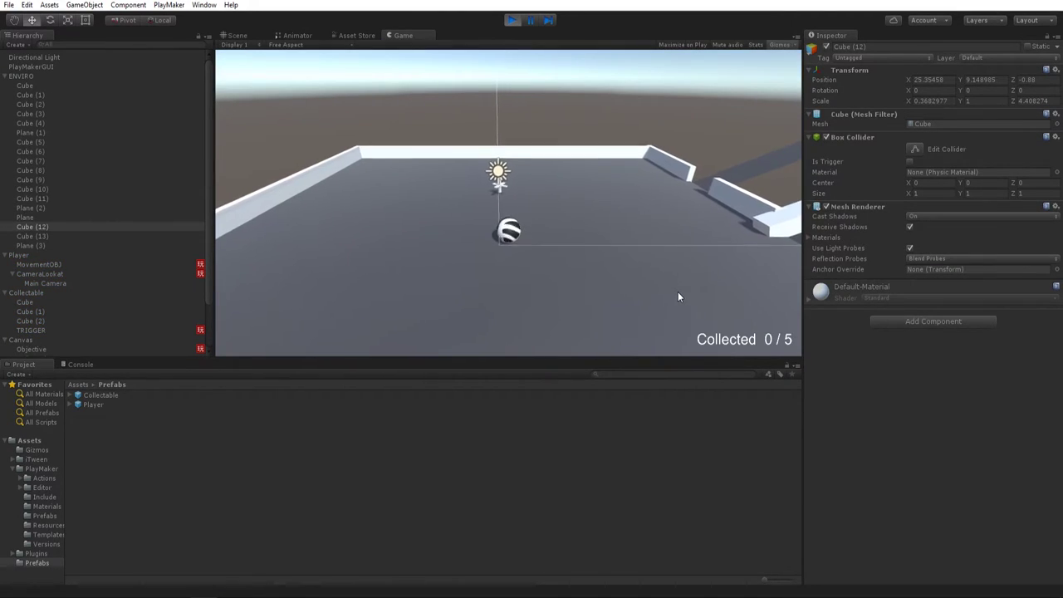
key(d)
key(w)
key(Up)
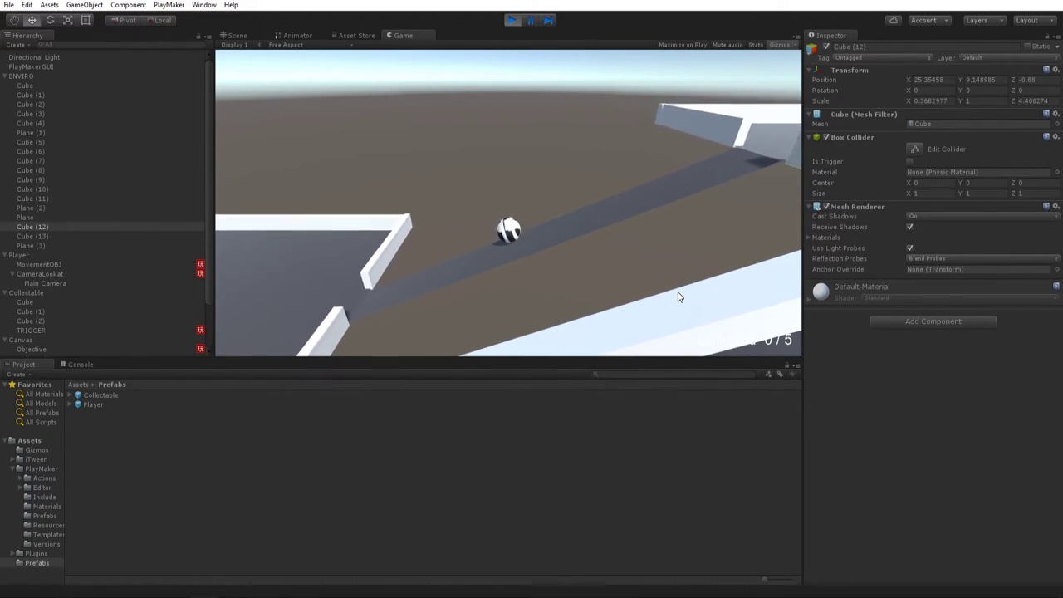
key(d)
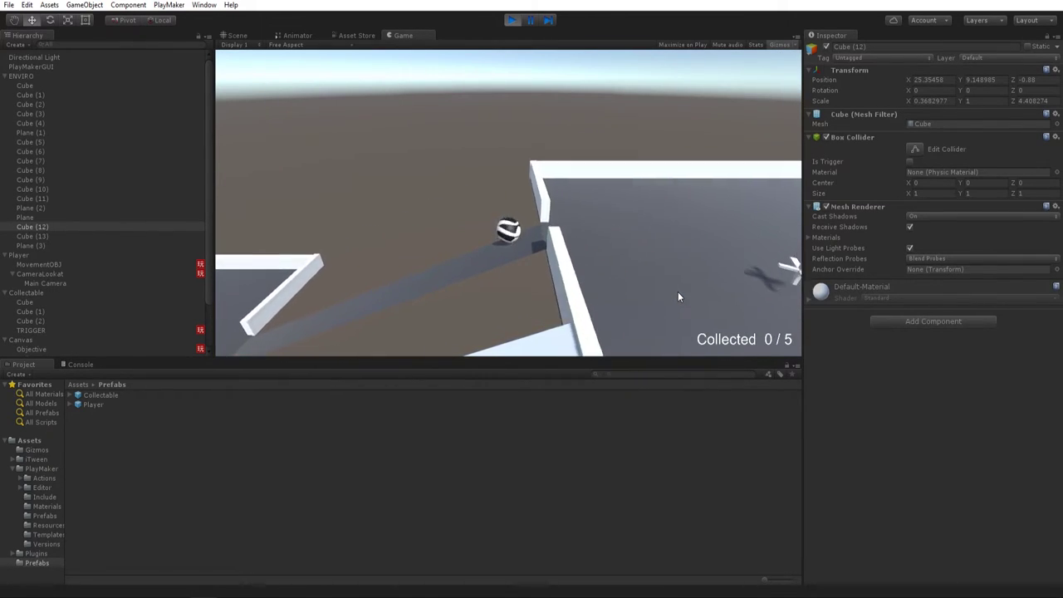
key(Up)
key(ctrl+p)
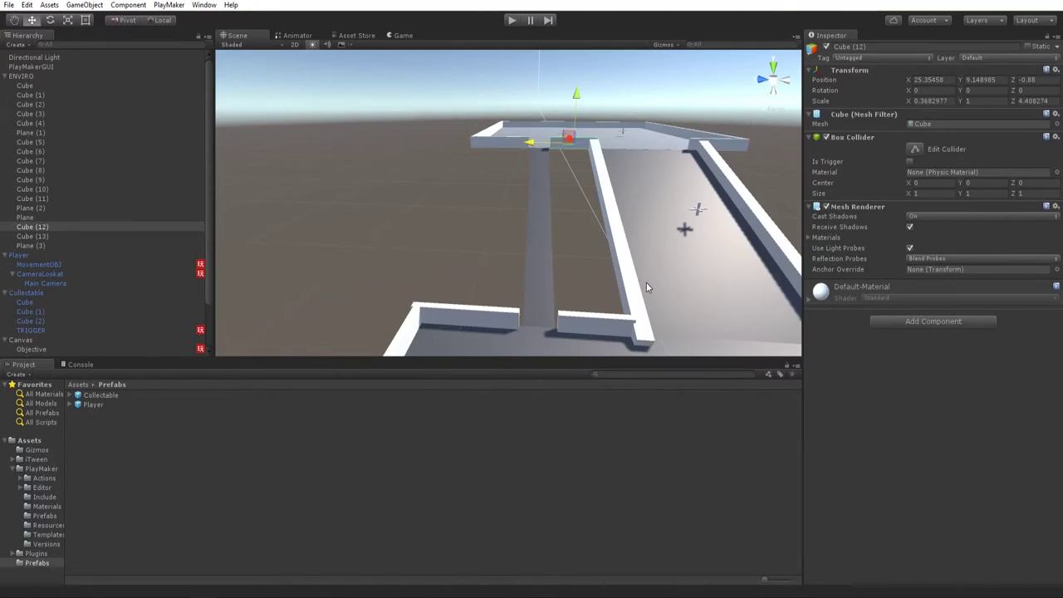
Collapse the ENVIRO group, duplicate the wide ramp's collectable and move the copy over the narrow ramp at Z 6.25.
click(5, 77)
click(32, 207)
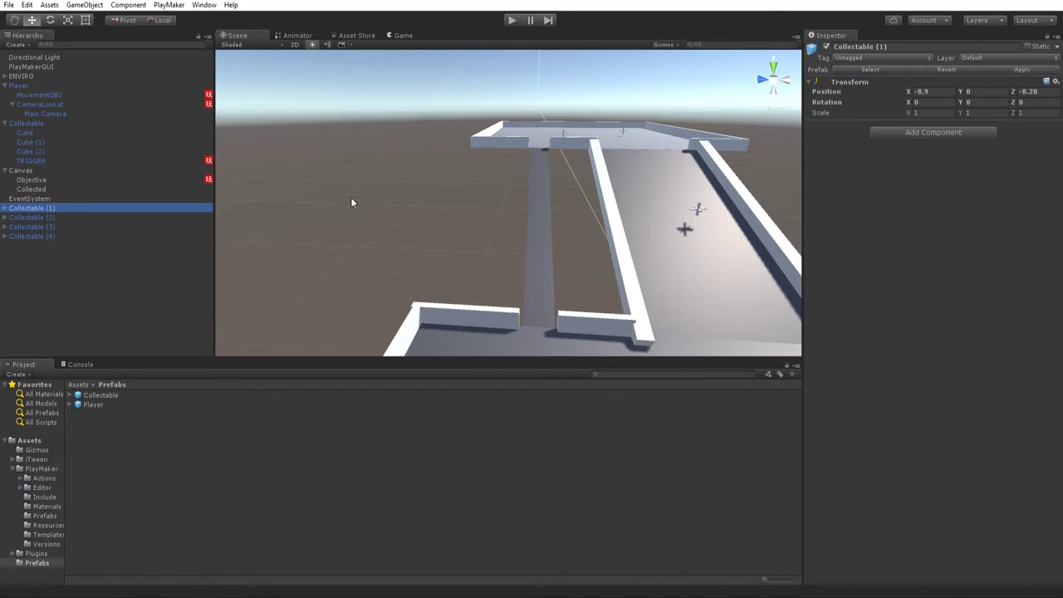
click(33, 217)
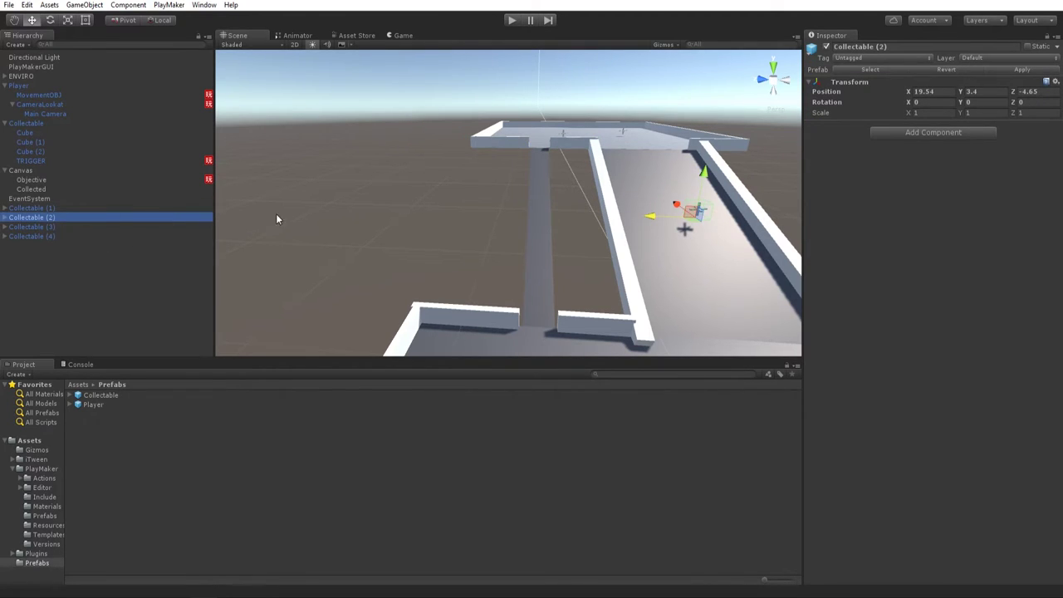
key(ctrl+d)
drag(650, 220, 528, 230)
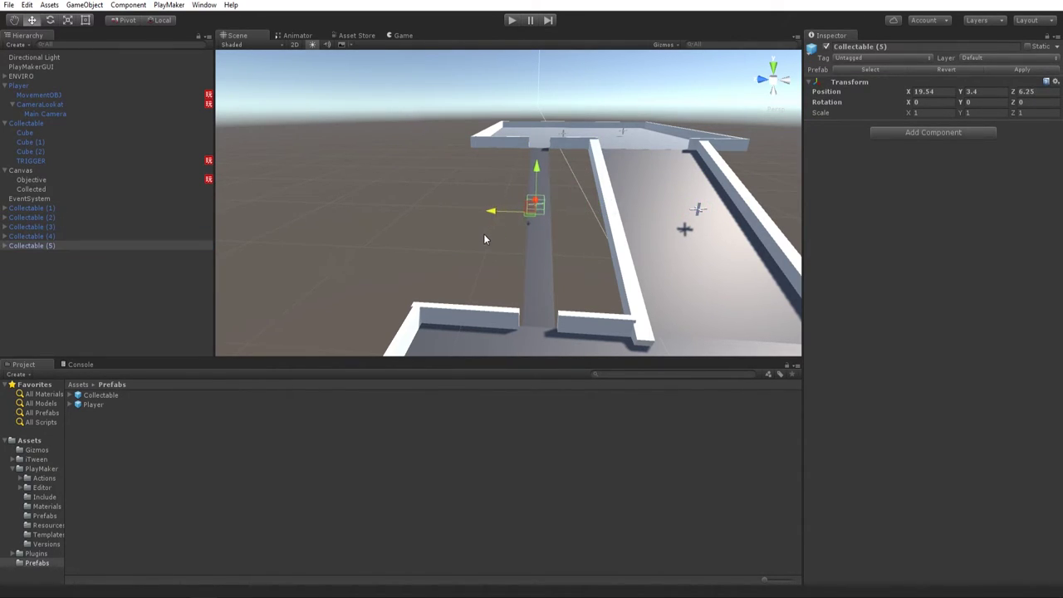
click(585, 254)
alt+drag(590, 257, 375, 268)
Playtest the level by rolling the ball over both platforms and ramps to gather collectables, and exit play mode.
click(511, 21)
key(ctrl+p)
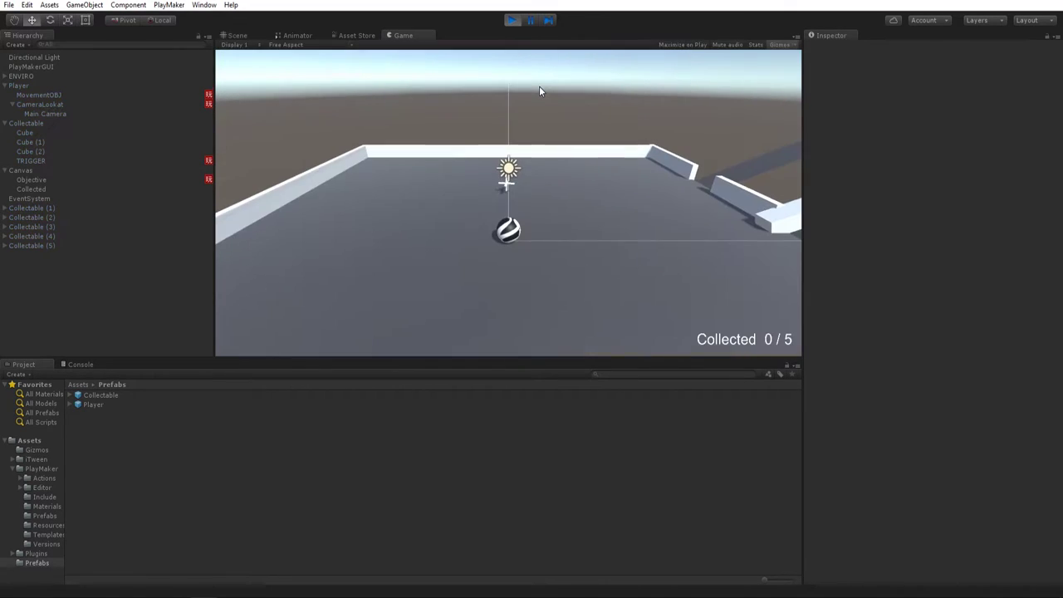
key(d)
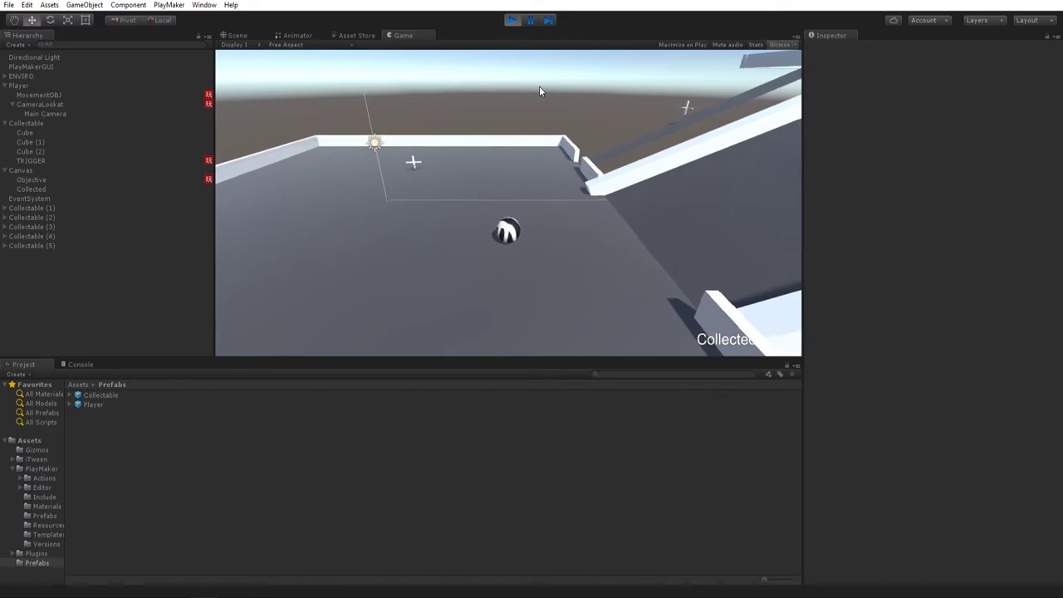
key(w)
key(d)
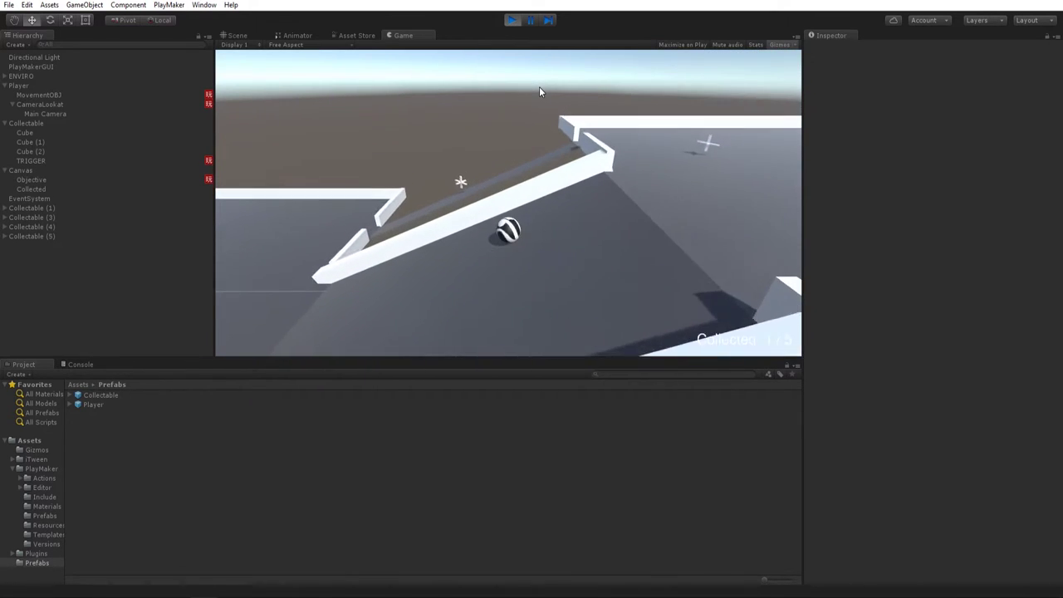
key(w)
key(d)
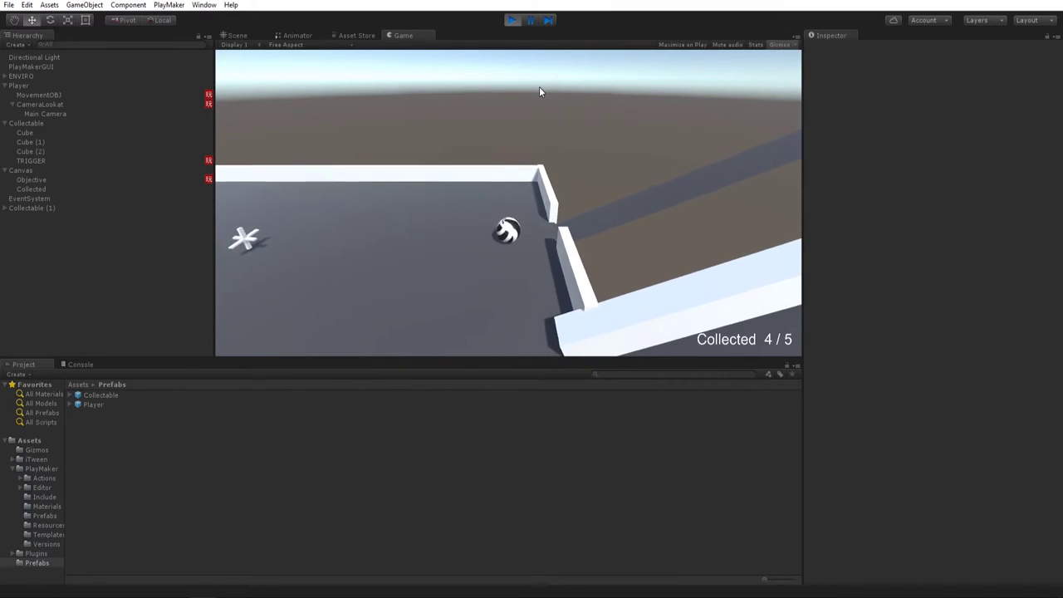
key(ctrl+p)
scroll(498, 252, down, 8)
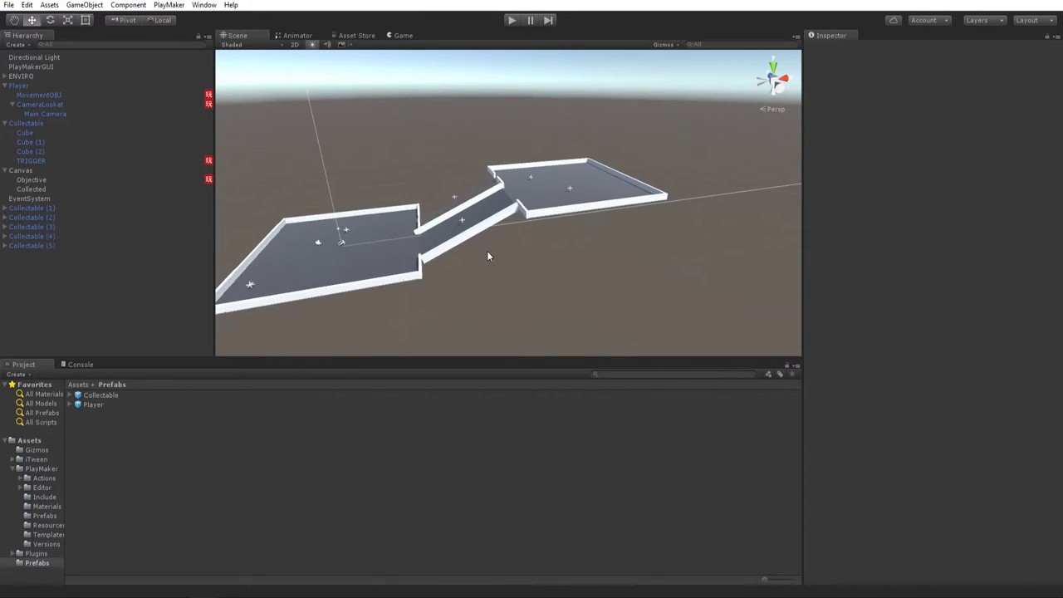
middle_drag(420, 287, 472, 257)
right_click(68, 285)
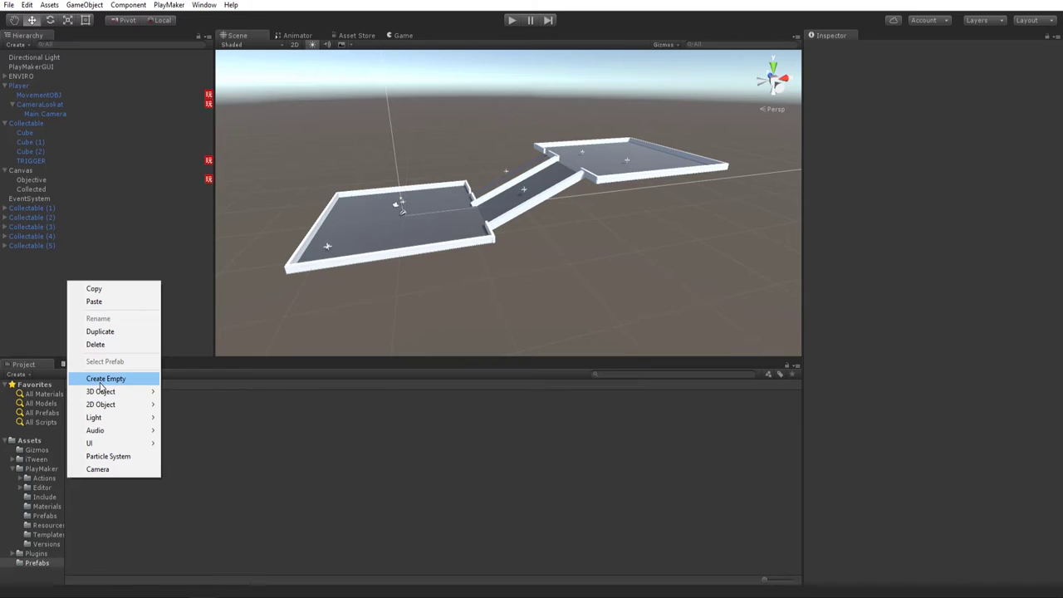
click(100, 379)
right_click(45, 276)
click(19, 273)
click(25, 256)
key(Delete)
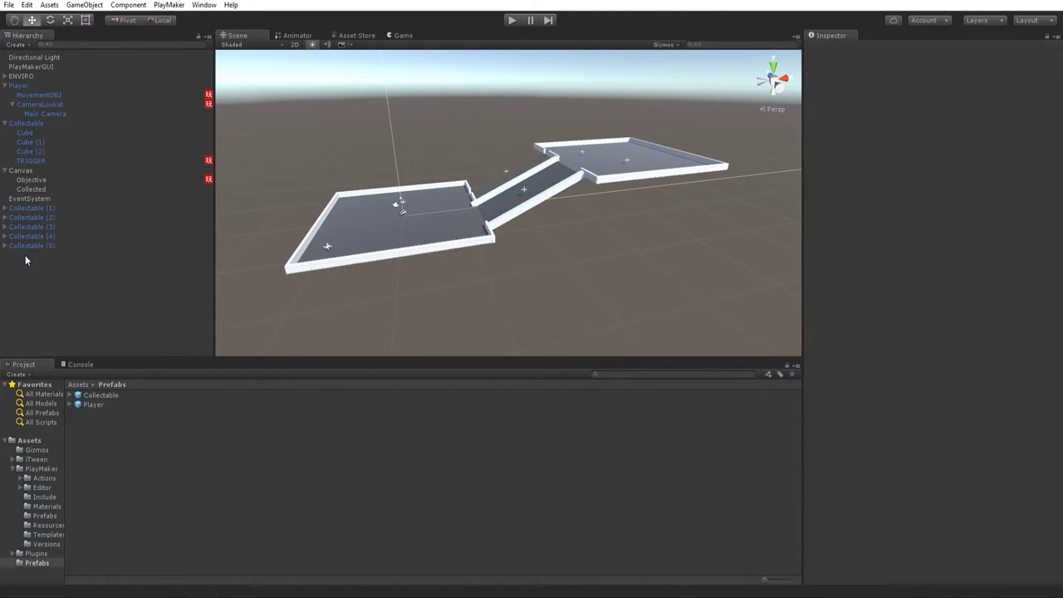
Create a cube, parent it to the ENVIRO group and rename it DeathZone.
right_click(26, 269)
mouse_move(107, 380)
click(143, 380)
drag(15, 260, 25, 79)
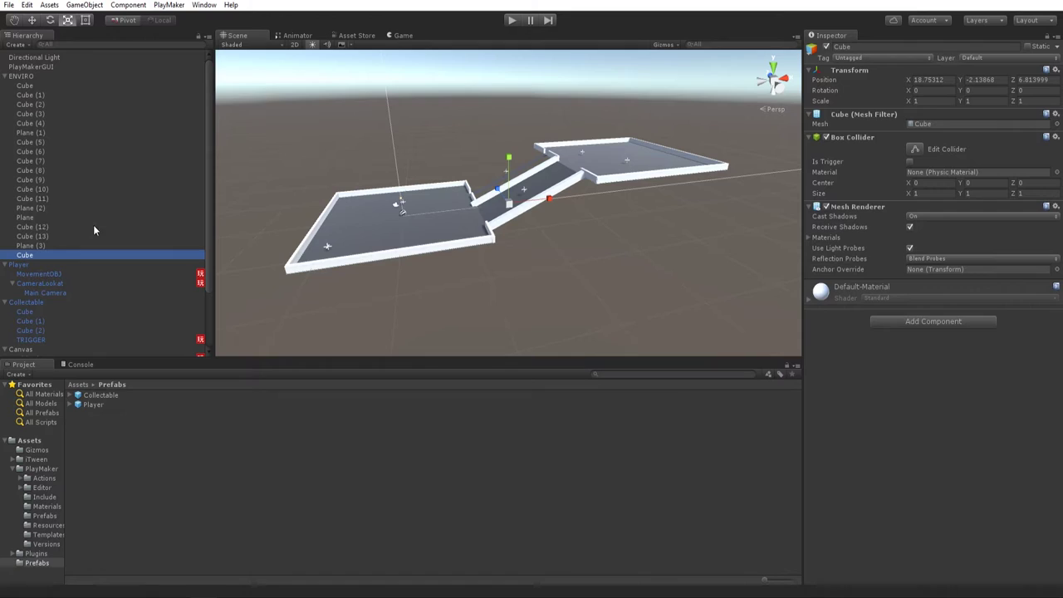
key(F2)
text(DeathS)
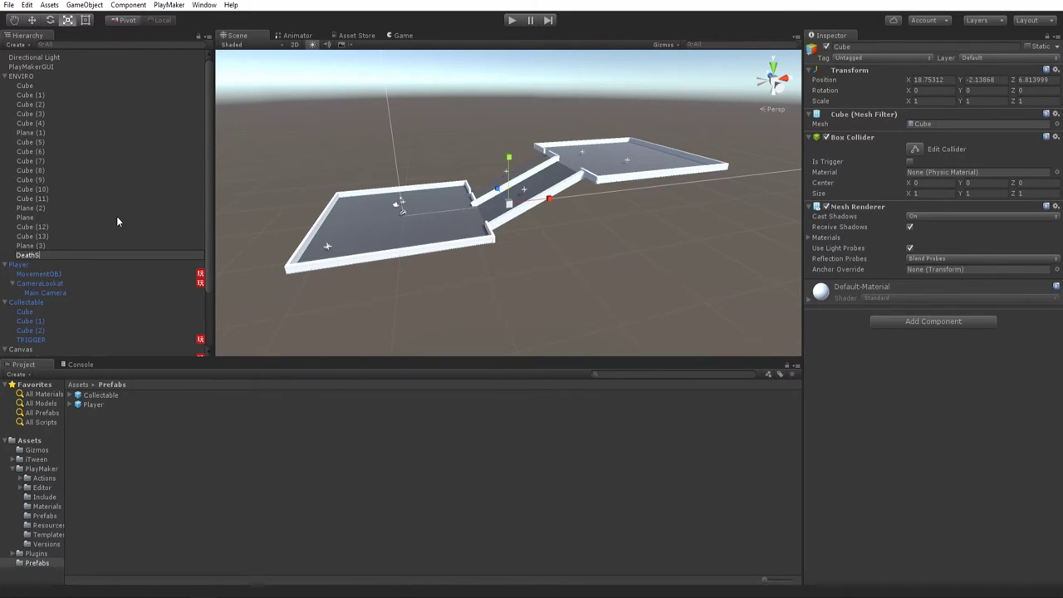
text(one)
key(Return)
Scale DeathZone to about 172.93 × 16.13 × 157.18 and position it beneath the whole level at Y -8.2.
key(w)
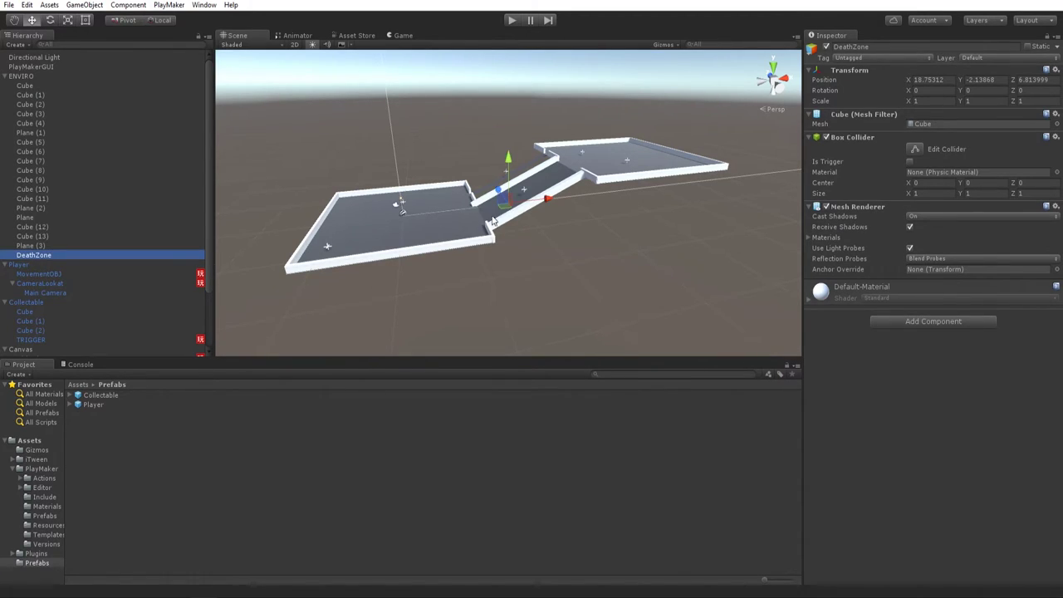
drag(510, 177, 793, 220)
key(r)
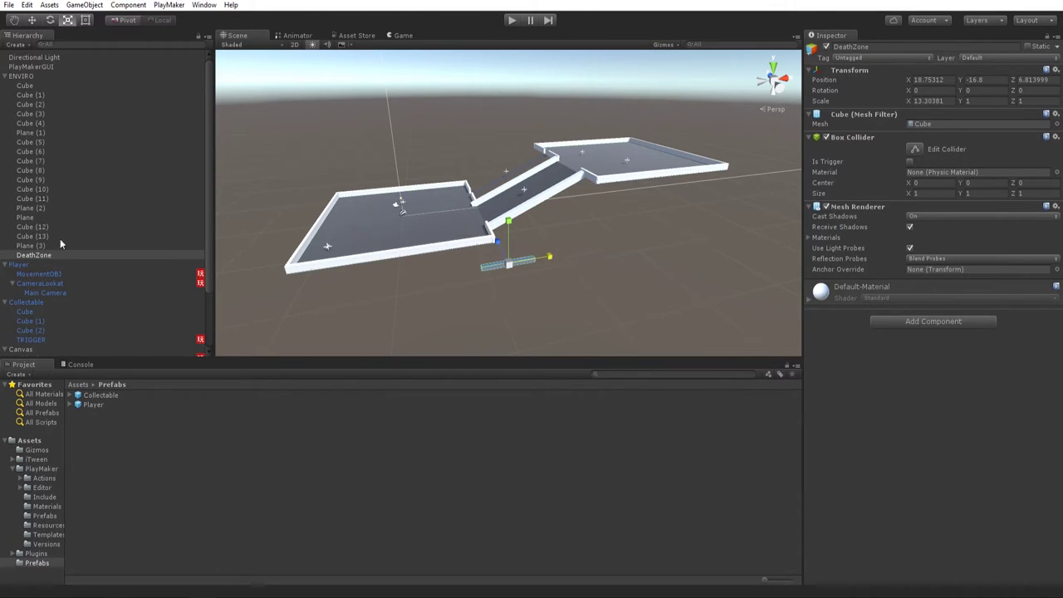
drag(557, 257, 792, 220)
drag(498, 240, 266, 411)
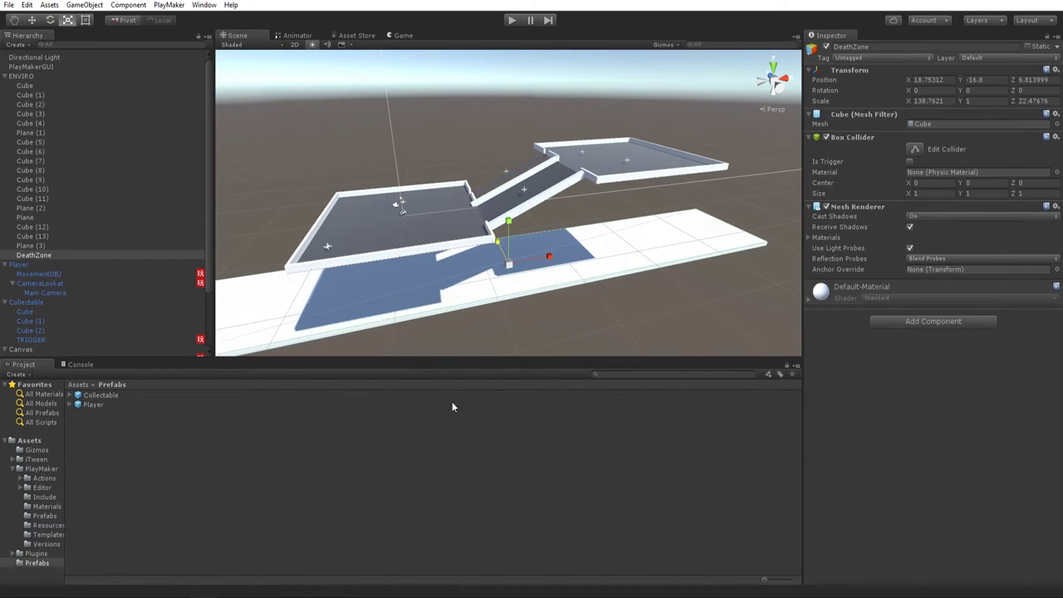
drag(498, 241, 431, 88)
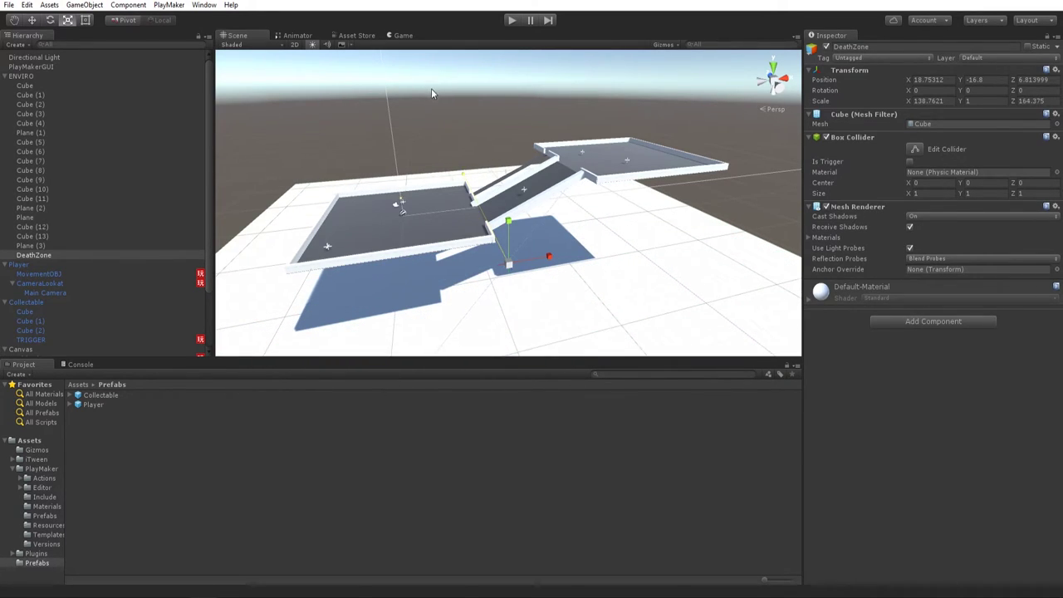
drag(551, 254, 562, 253)
drag(508, 222, 479, 196)
key(w)
Make DeathZone's collider a trigger, disable its Mesh Renderer and add a PlayMaker FSM named DeathZone-Restart.
click(910, 162)
click(826, 206)
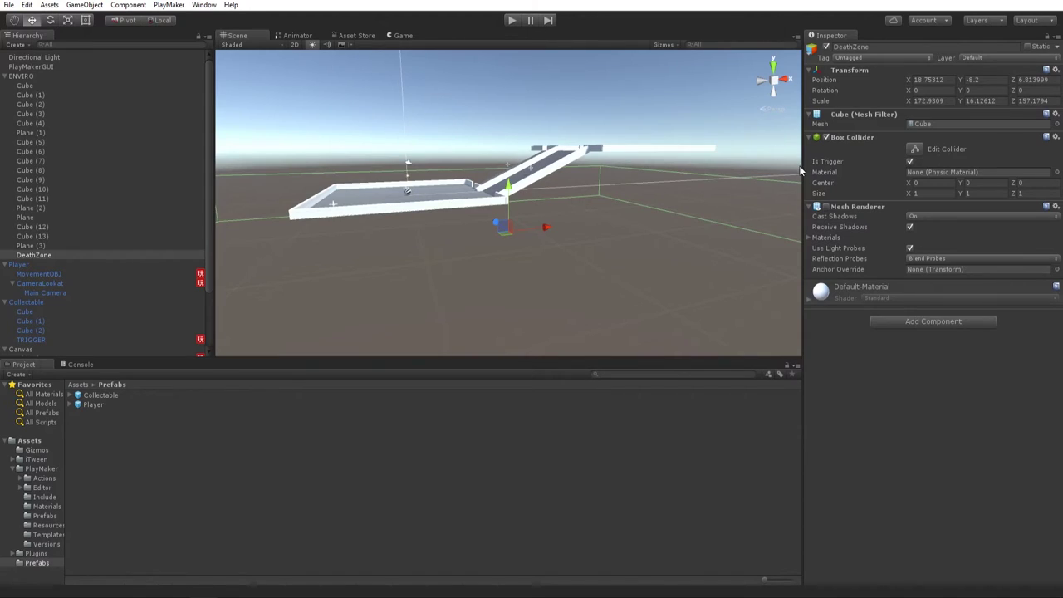
click(913, 322)
click(943, 364)
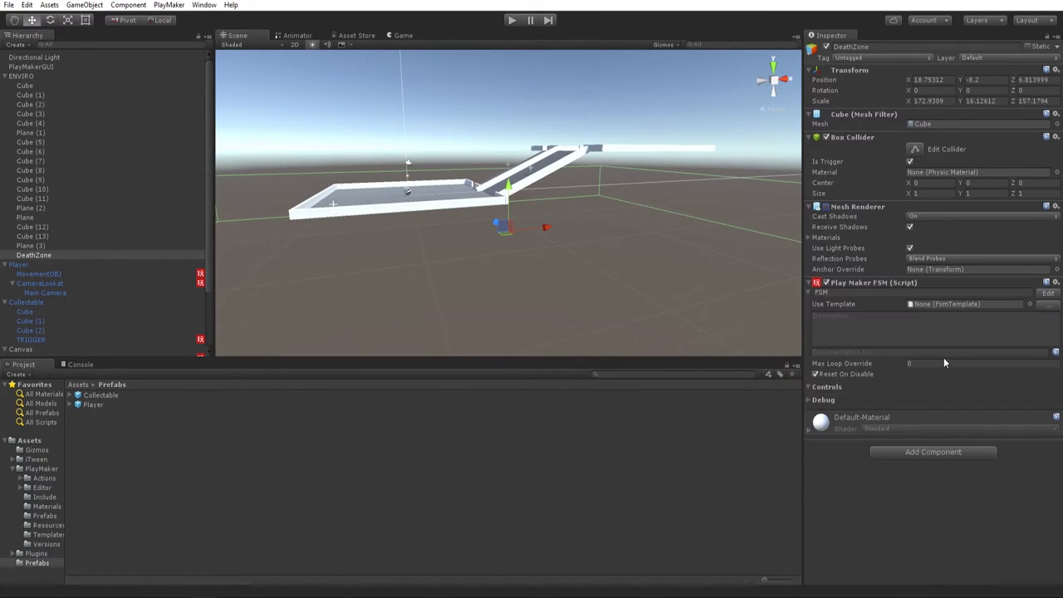
click(996, 294)
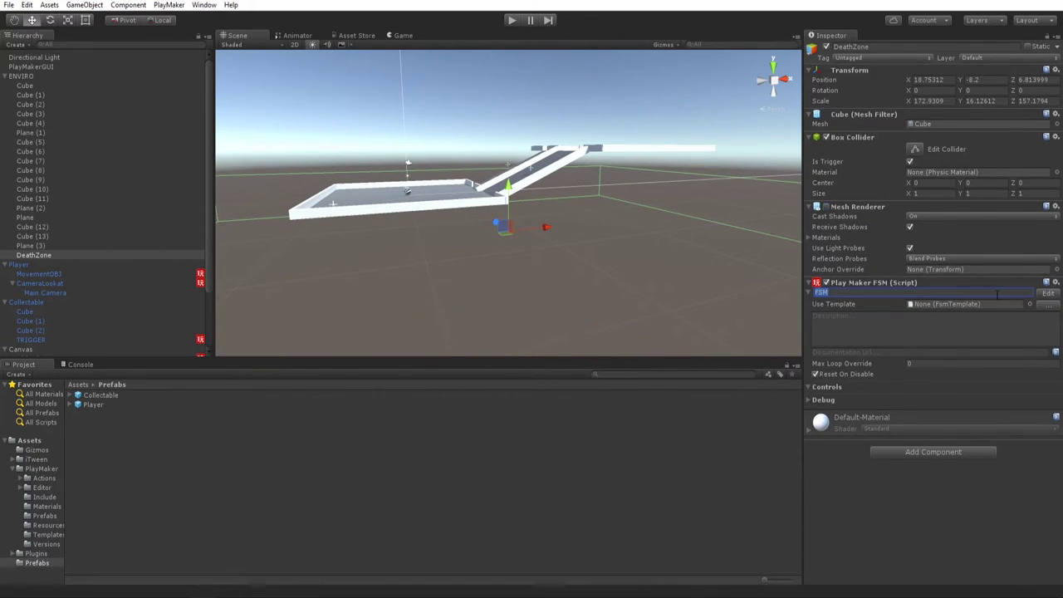
text(DeathZone-Restart)
Open the DeathZone-Restart FSM for editing, name its start state Wait and give it a TRIGGER ENTER transition.
click(1045, 294)
click(564, 280)
text(Wait)
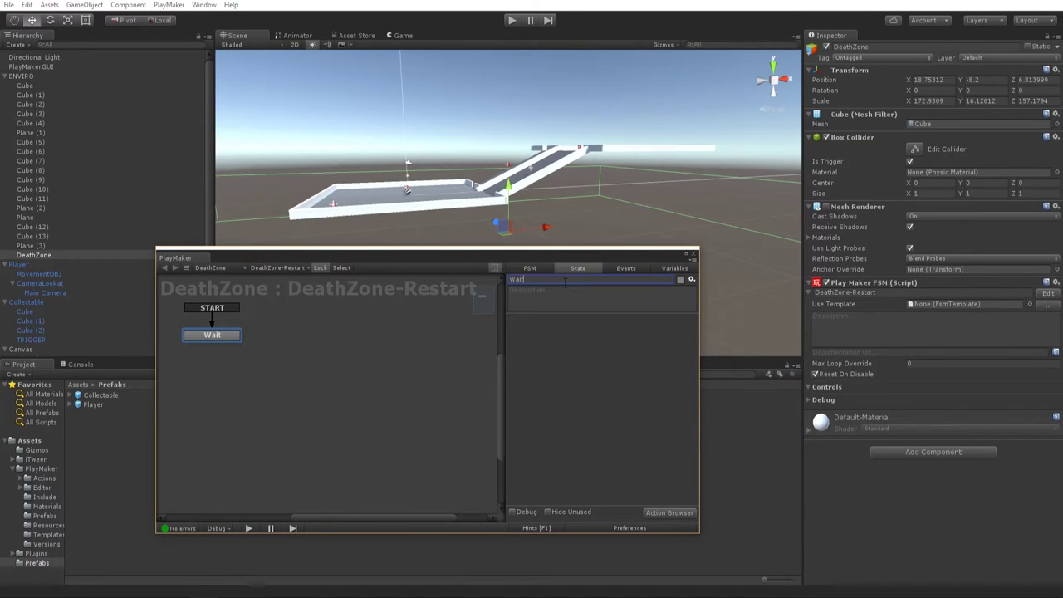
right_click(216, 340)
mouse_move(242, 347)
mouse_move(180, 370)
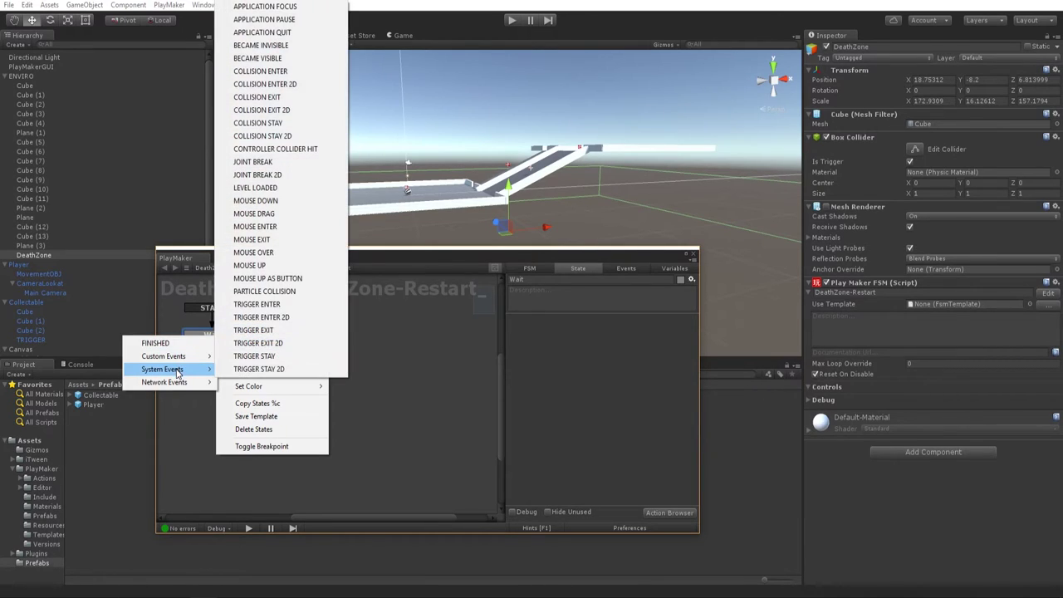
click(249, 304)
Add a second state named Restart and connect Wait's TRIGGER ENTER transition to it.
right_click(341, 355)
click(365, 361)
drag(250, 345, 386, 357)
click(537, 278)
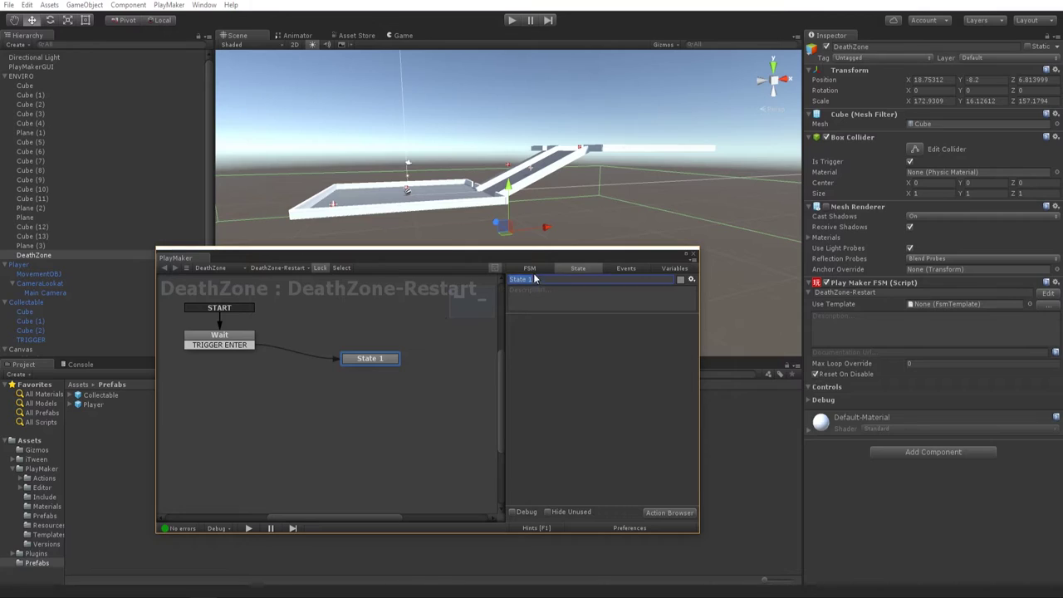
text(Restat)
Add the Restart Level action to the Restart state and close the PlayMaker windows.
right_click(561, 380)
click(602, 524)
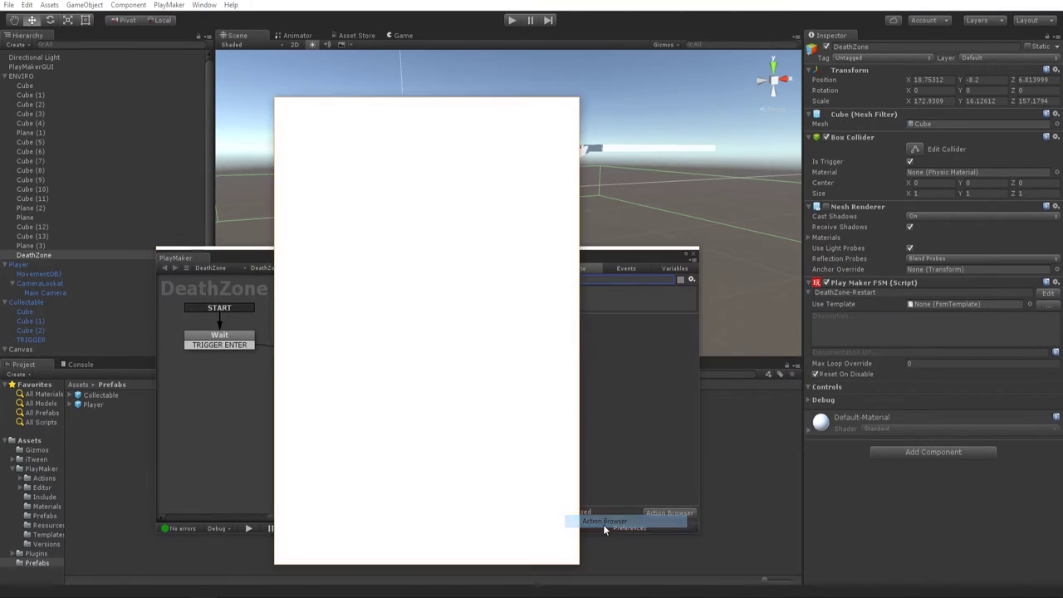
text(rest)
key(Return)
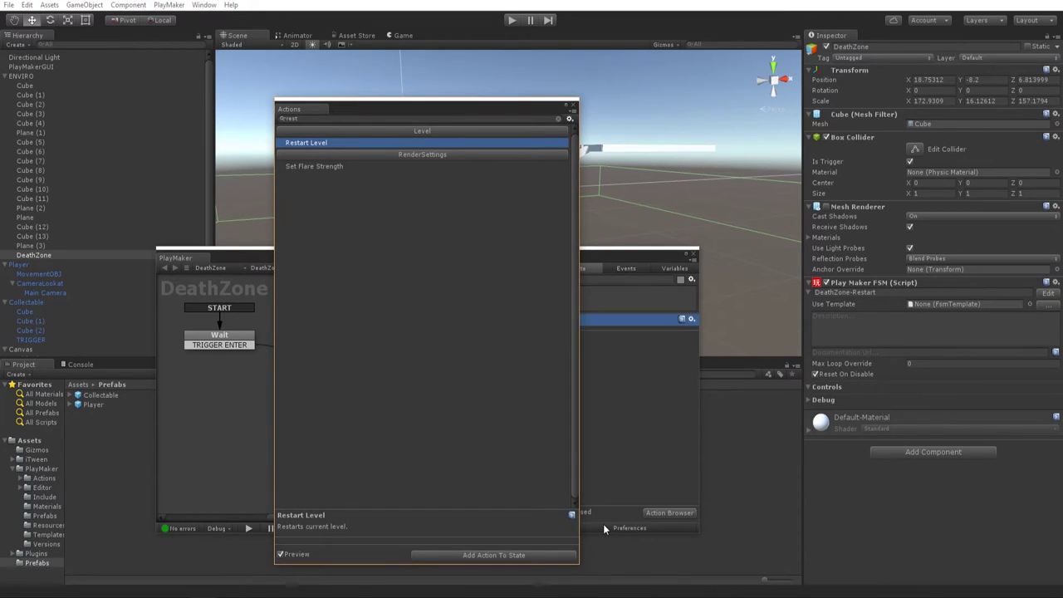
click(574, 106)
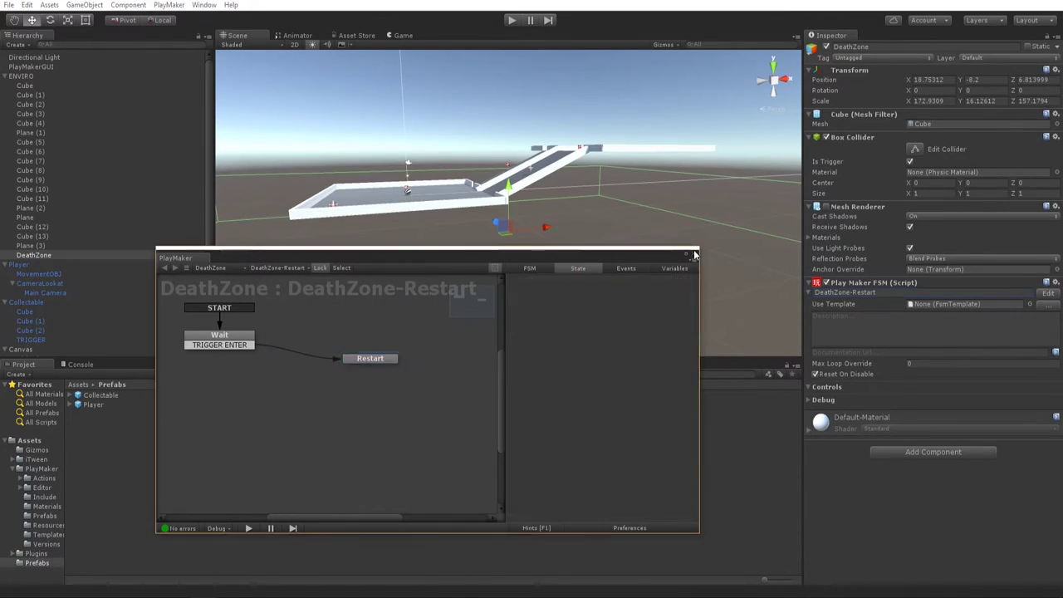
click(693, 252)
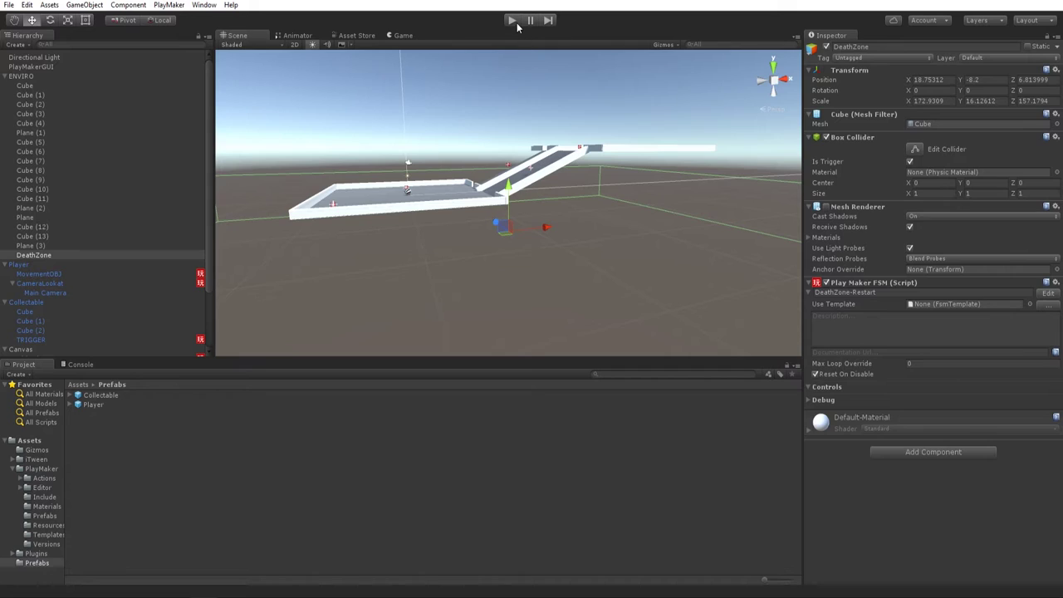
Playtest the level by rolling the ball off the platform into the death zone, and stop the game.
click(513, 21)
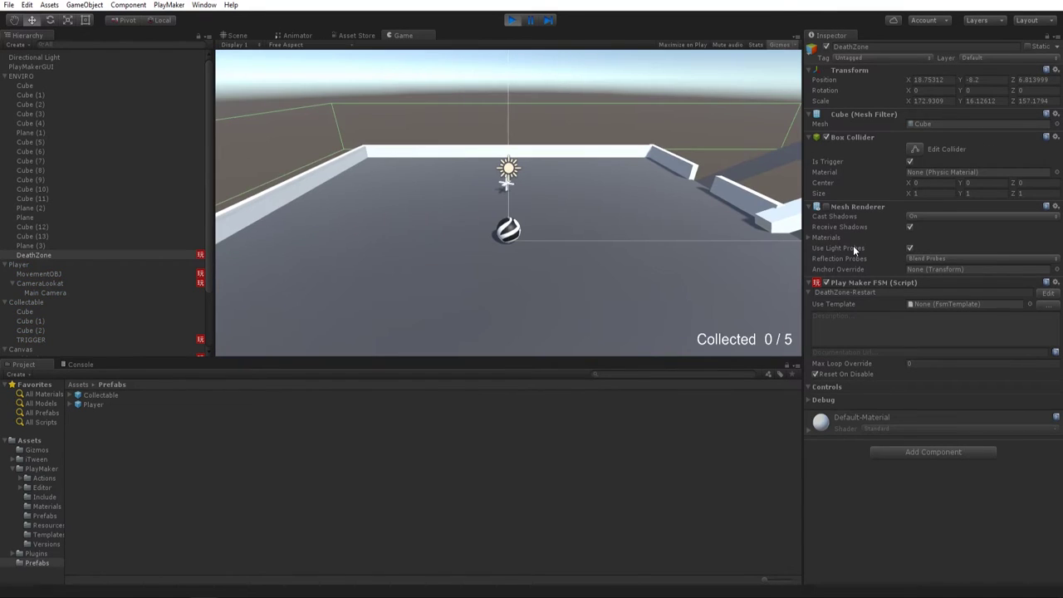
key(w)
key(d)
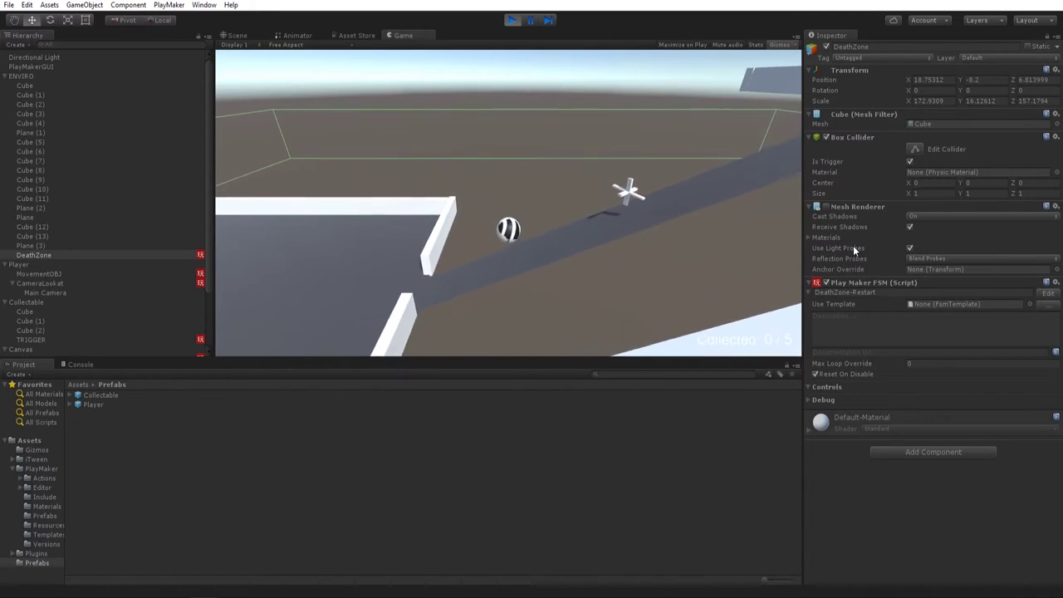
key(d)
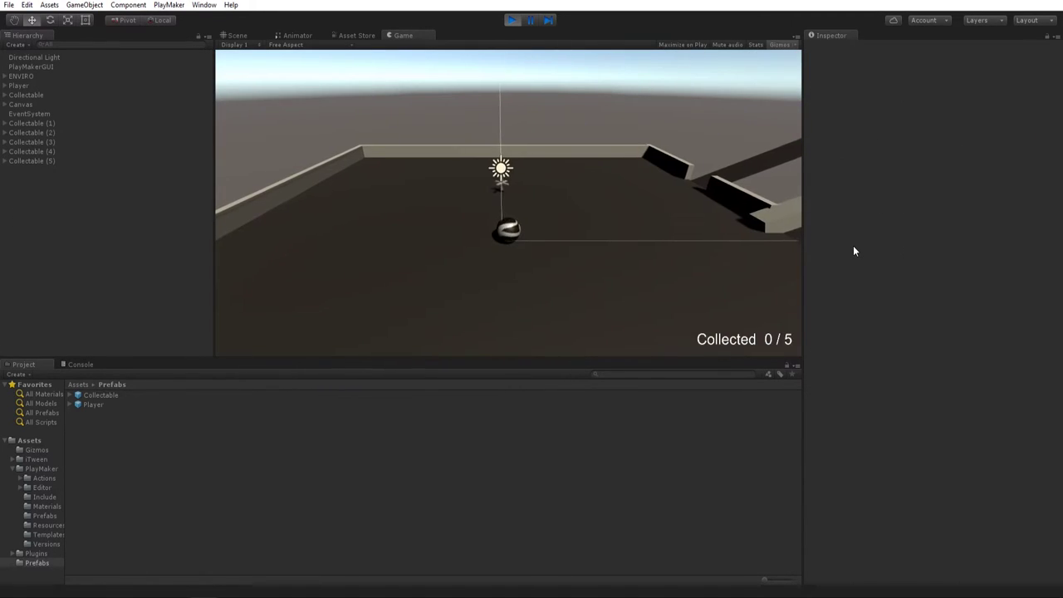
key(s)
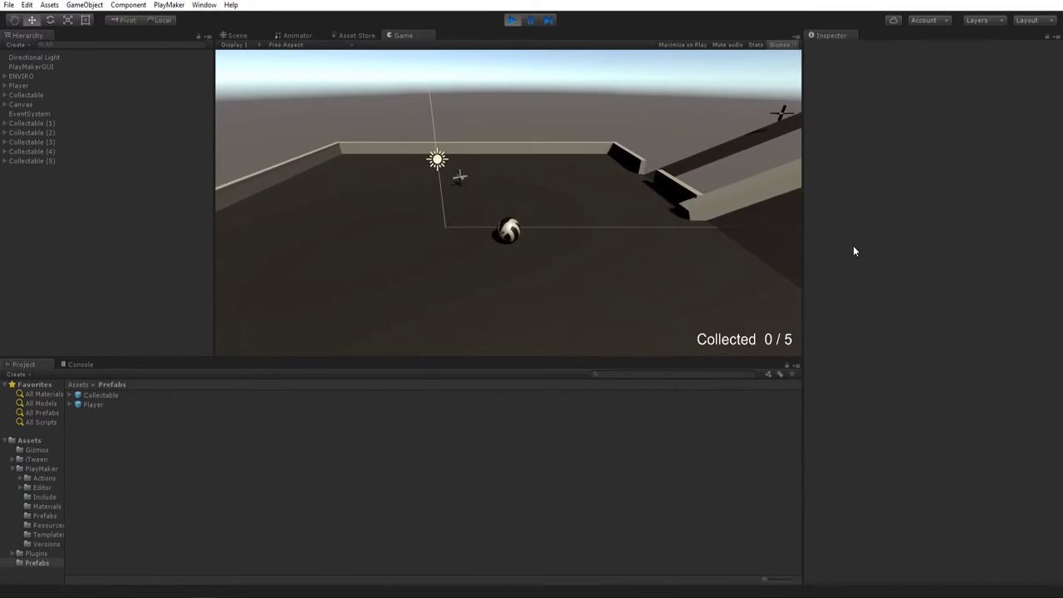
key(ctrl+p)
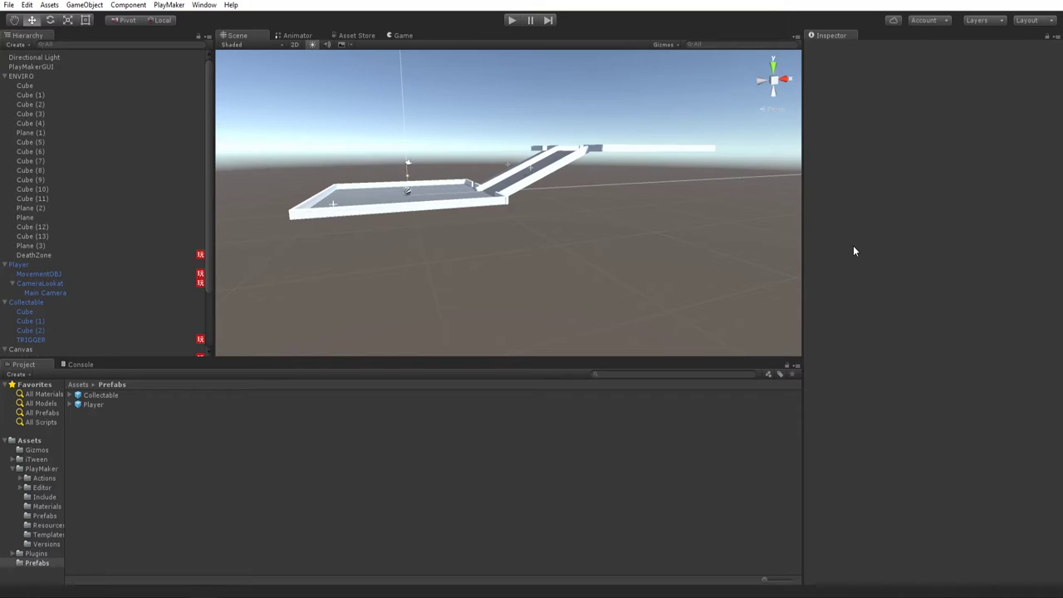
Open the Objective text's Objective Collector Counter FSM for editing and select its Waiting state.
click(6, 75)
scroll(366, 186, up, 3)
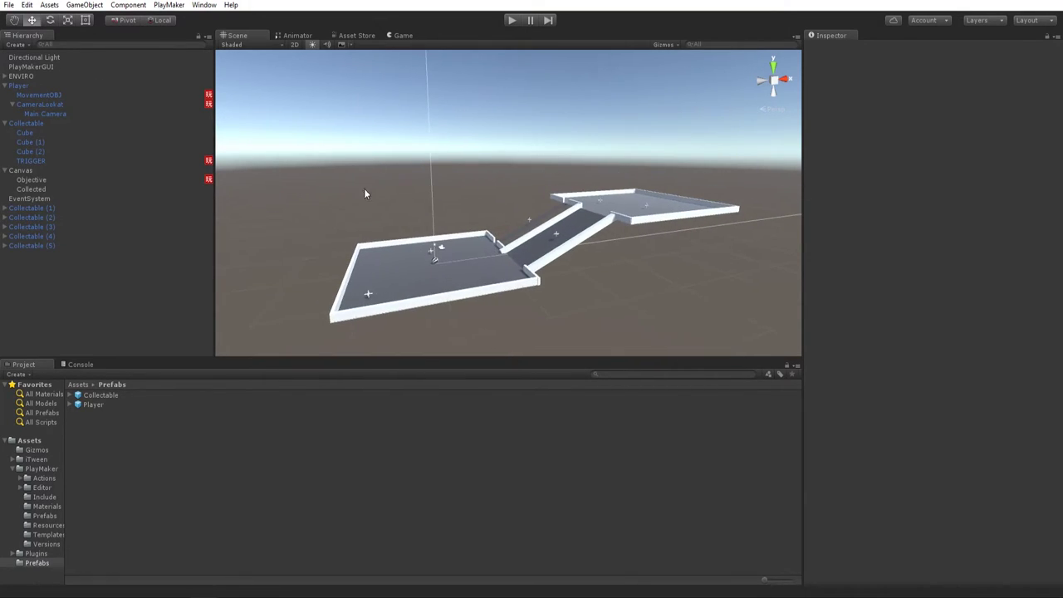
click(36, 180)
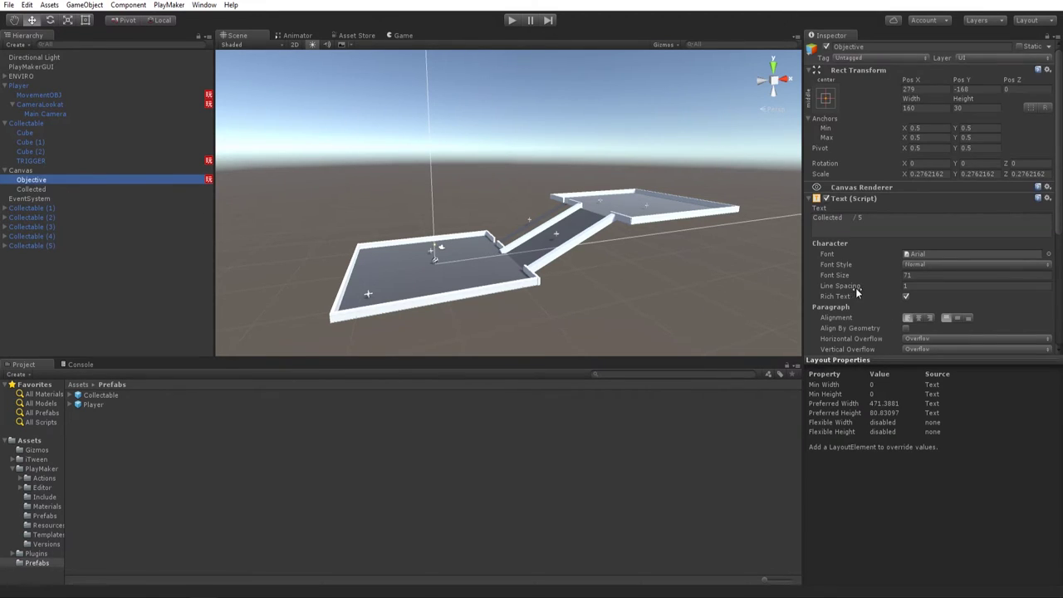
click(843, 359)
click(1049, 414)
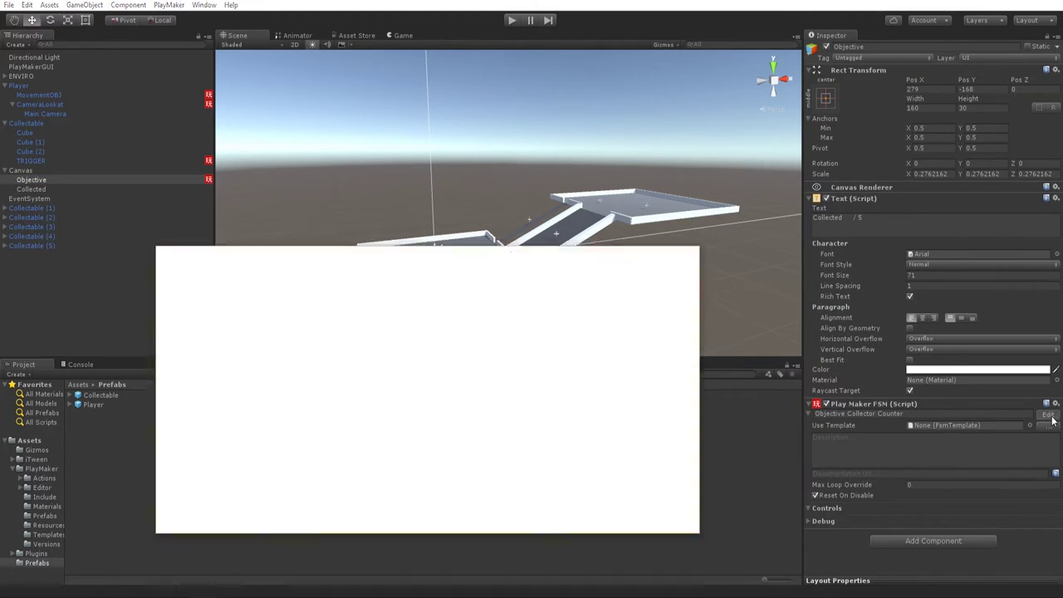
click(345, 395)
Add an Int Compare action to the Waiting state and close the action browser.
right_click(566, 473)
click(609, 445)
text(int t)
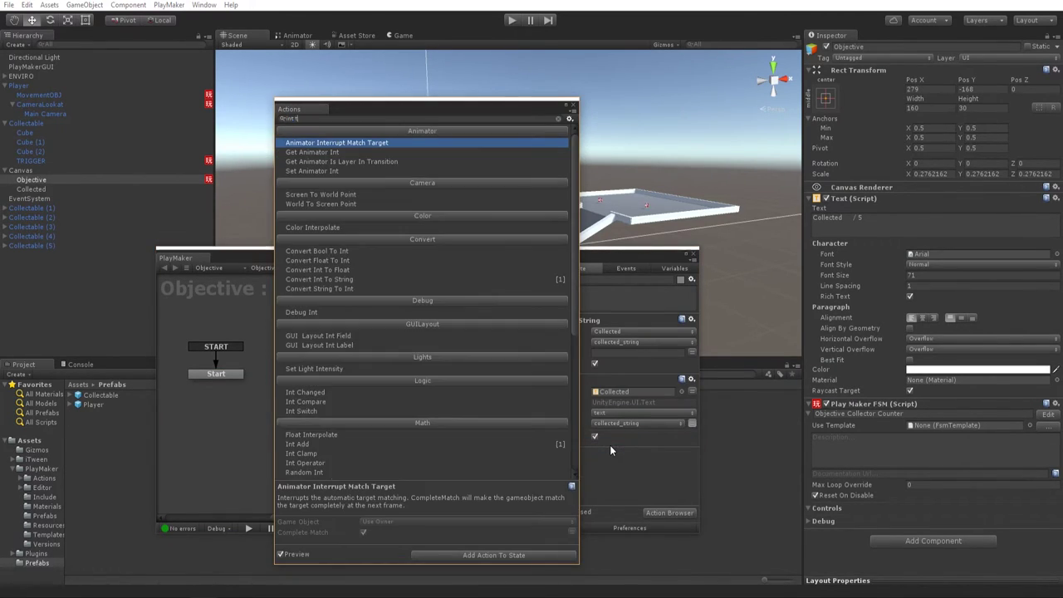
text( tes)
key(BackSpace)
key(BackSpace)
key(BackSpace)
key(BackSpace)
click(360, 400)
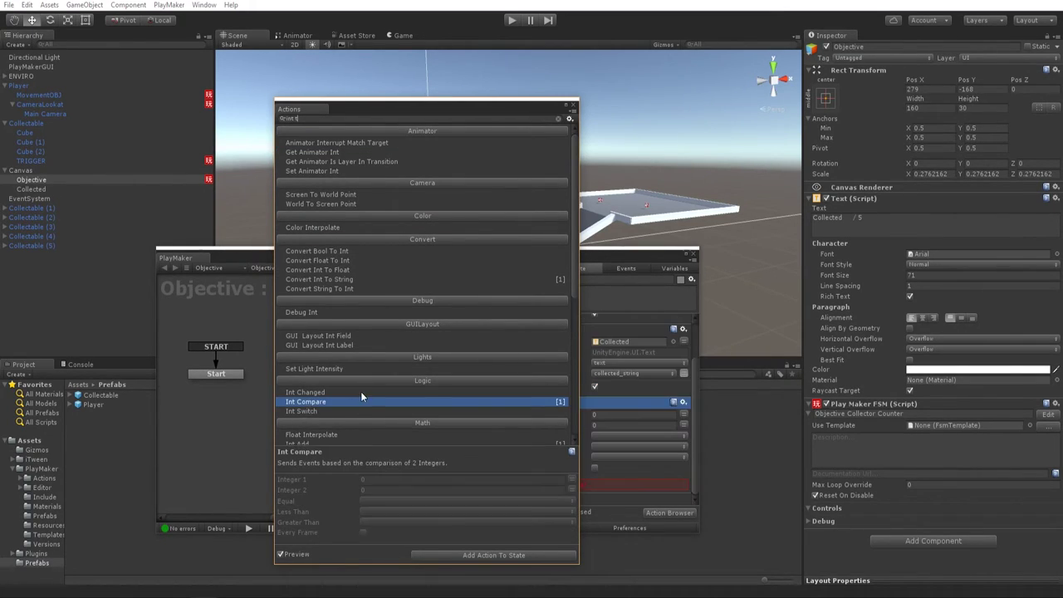
click(568, 106)
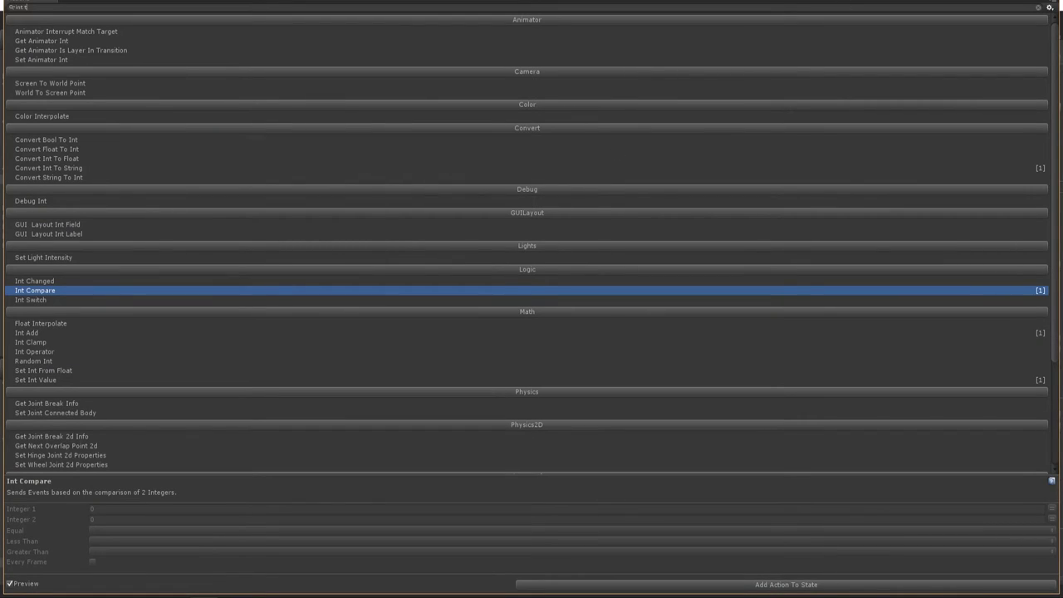
click(1046, 1)
click(570, 107)
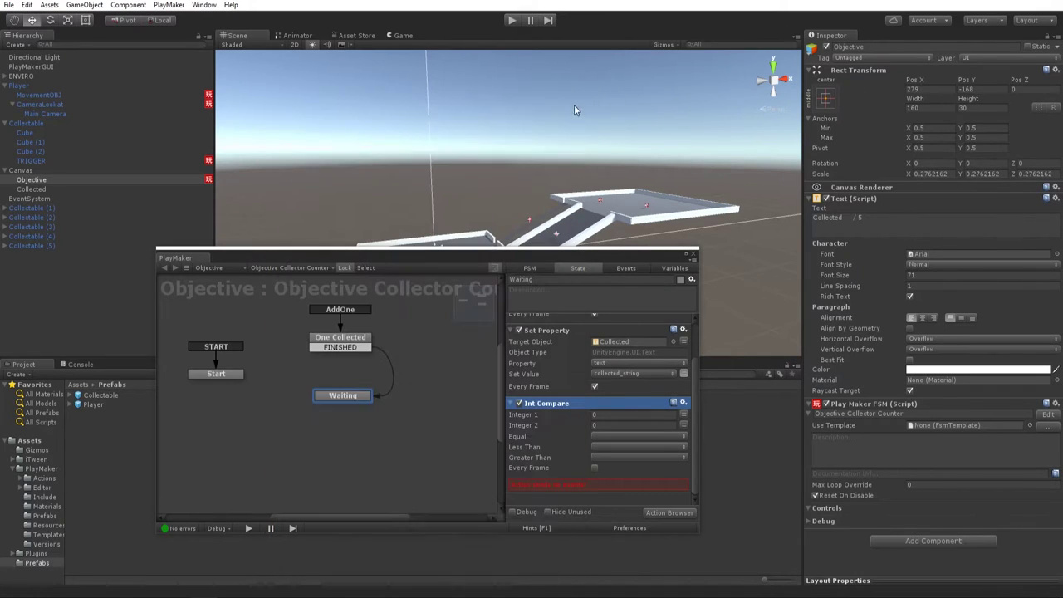
Set the Int Compare action's Integer 1 to the Collected variable and Integer 2 to 5.
click(684, 415)
click(621, 438)
click(607, 424)
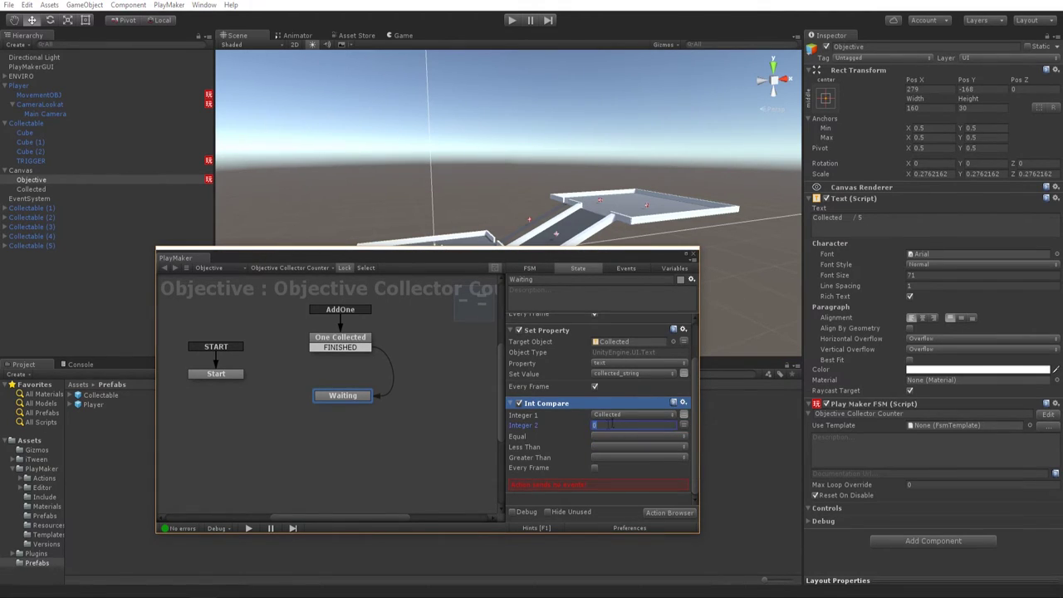
text(5)
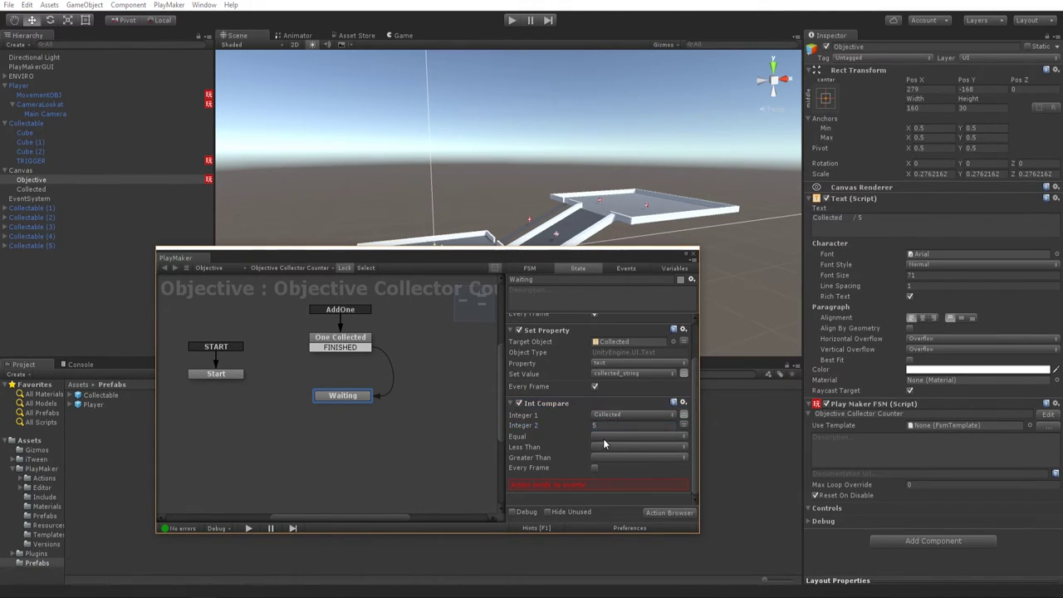
Create an event named completedlevel and add it as a transition on the Waiting state.
click(626, 267)
click(614, 494)
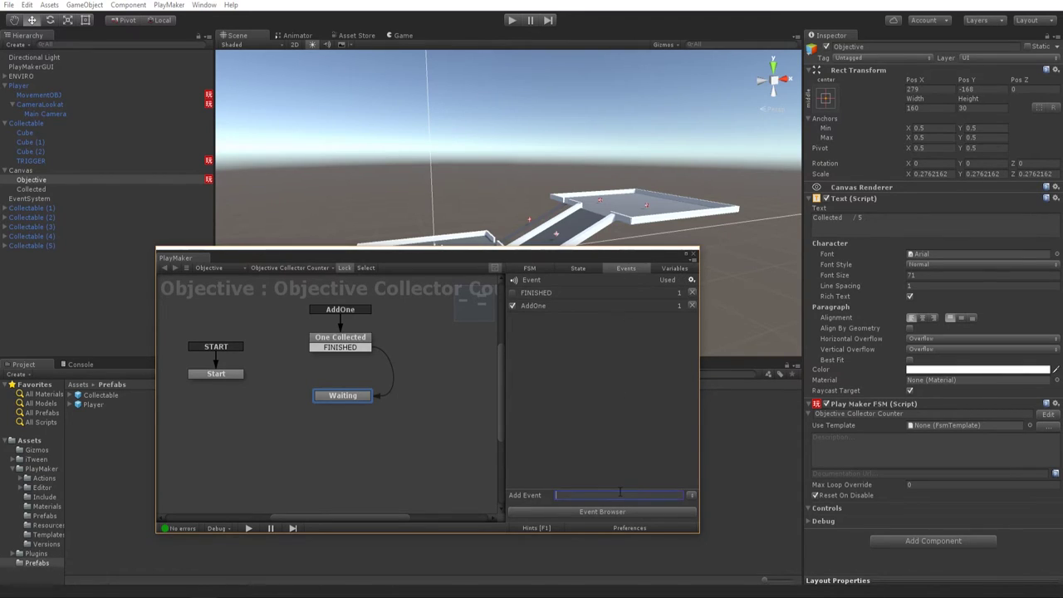
text(completedlevel)
key(Return)
right_click(343, 396)
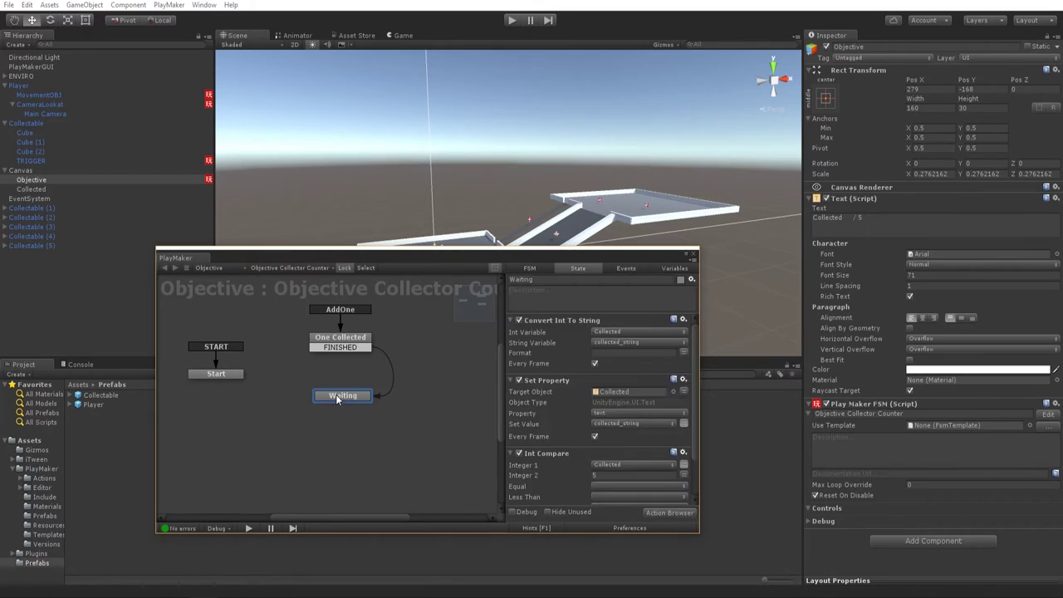
click(282, 431)
Add a state named Level Complete and connect Waiting's completedlevel transition to it.
right_click(430, 433)
click(454, 440)
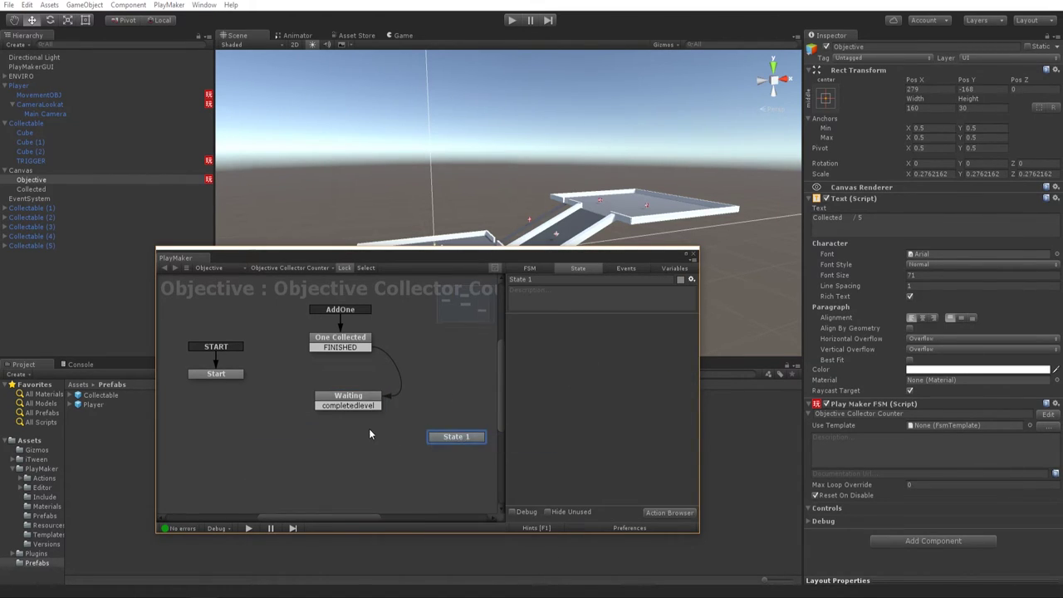
click(358, 400)
click(454, 438)
drag(392, 405, 443, 436)
click(540, 286)
click(542, 279)
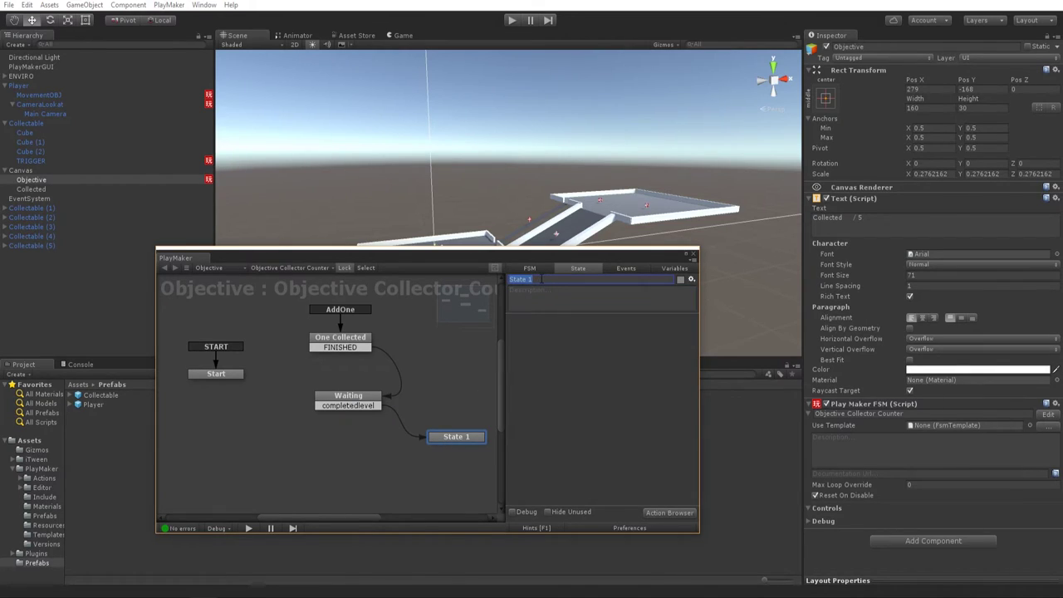
text(Level Complete)
Make Waiting's Int Compare send completedlevel when equal and check it every frame.
drag(349, 401, 329, 414)
scroll(597, 415, down, 3)
click(631, 436)
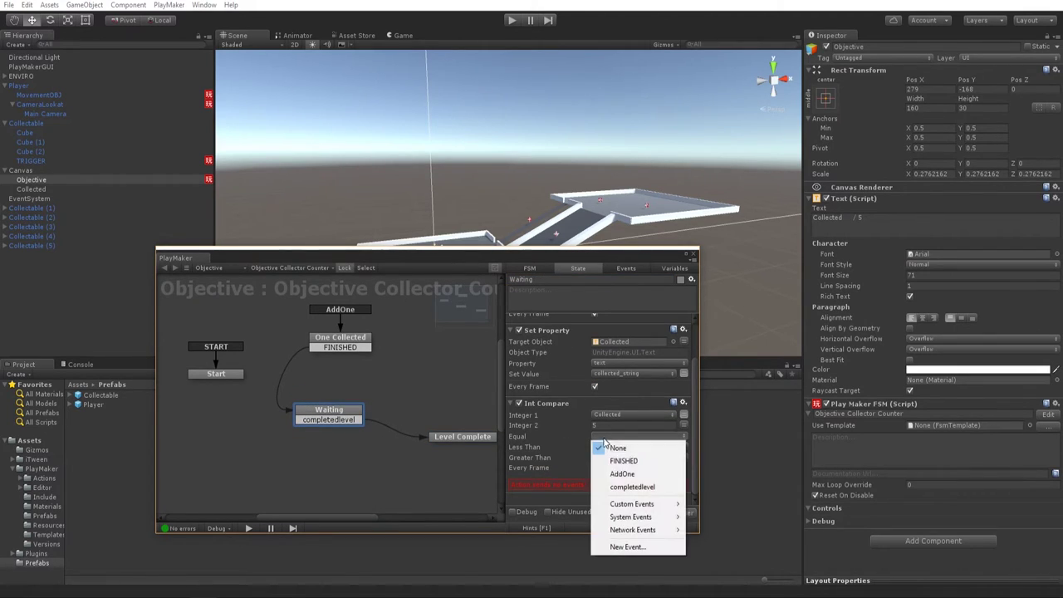
click(606, 486)
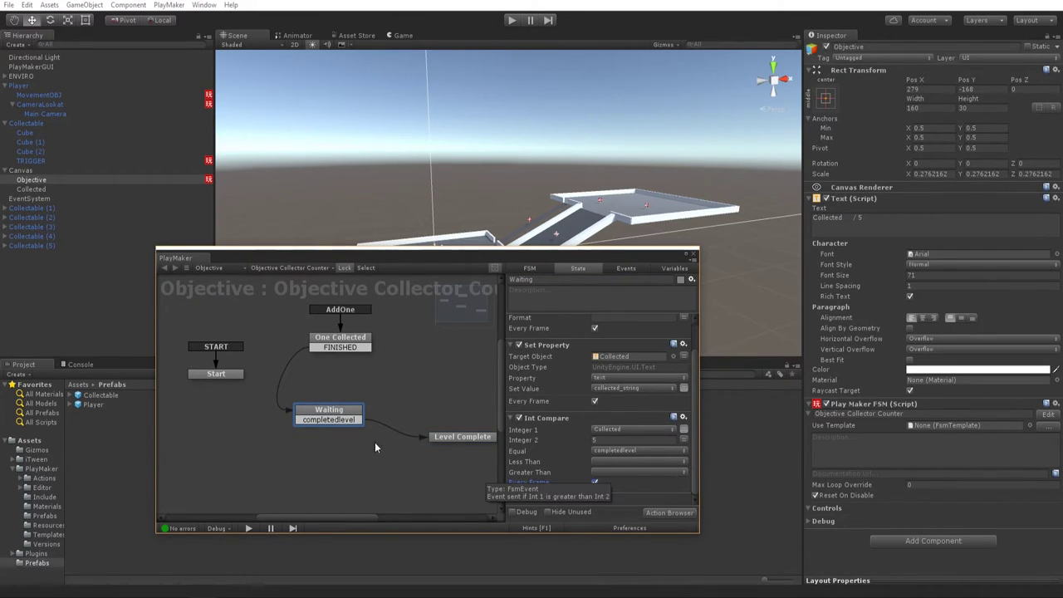
Duplicate the Objective text in the Canvas and rename the copy CompletedLevel.
click(427, 437)
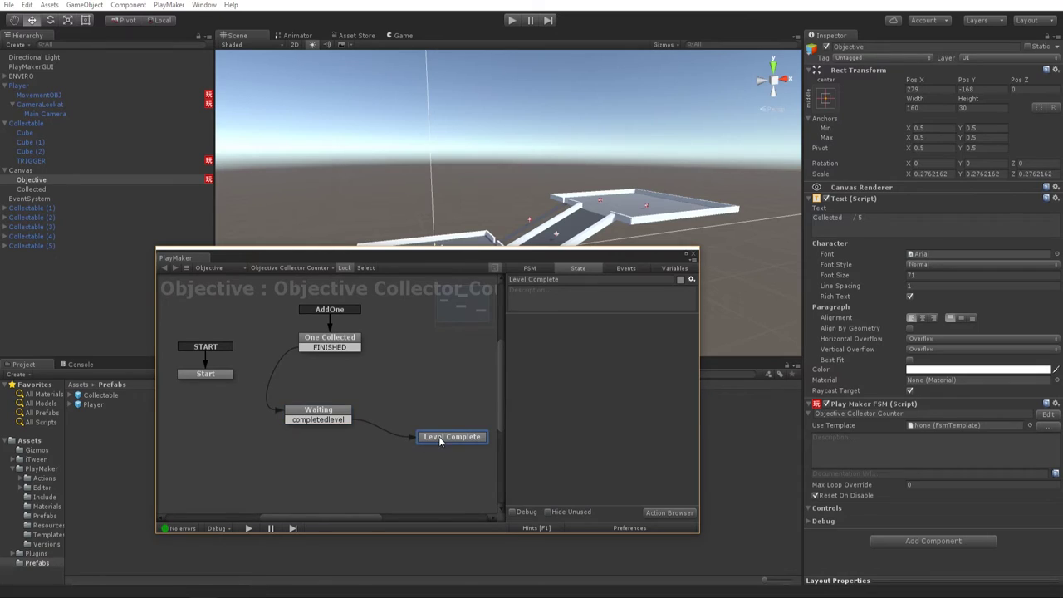
click(31, 188)
drag(348, 264, 573, 397)
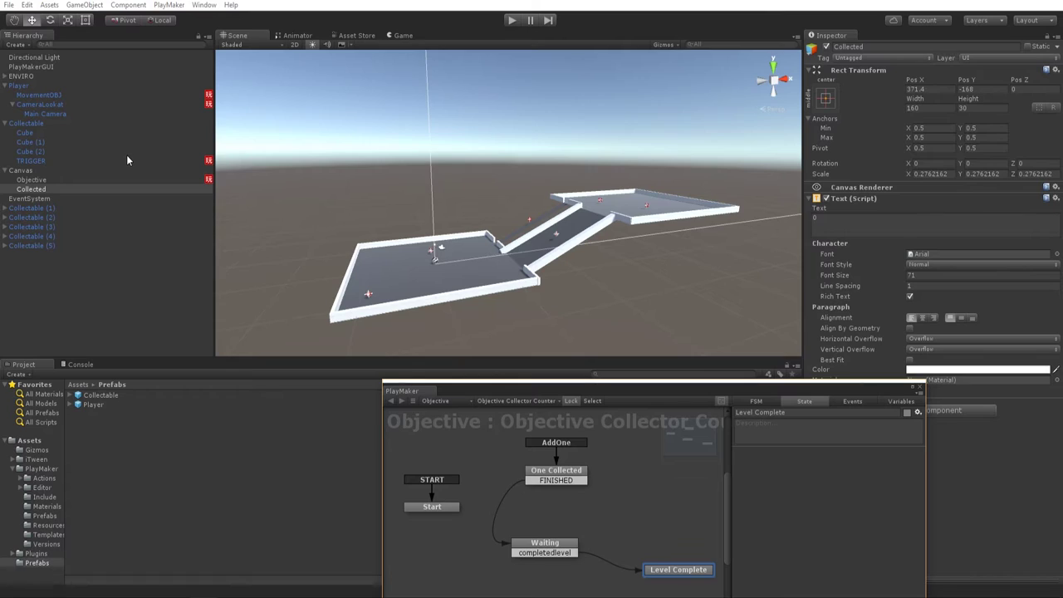
click(55, 181)
key(ctrl+d)
key(F2)
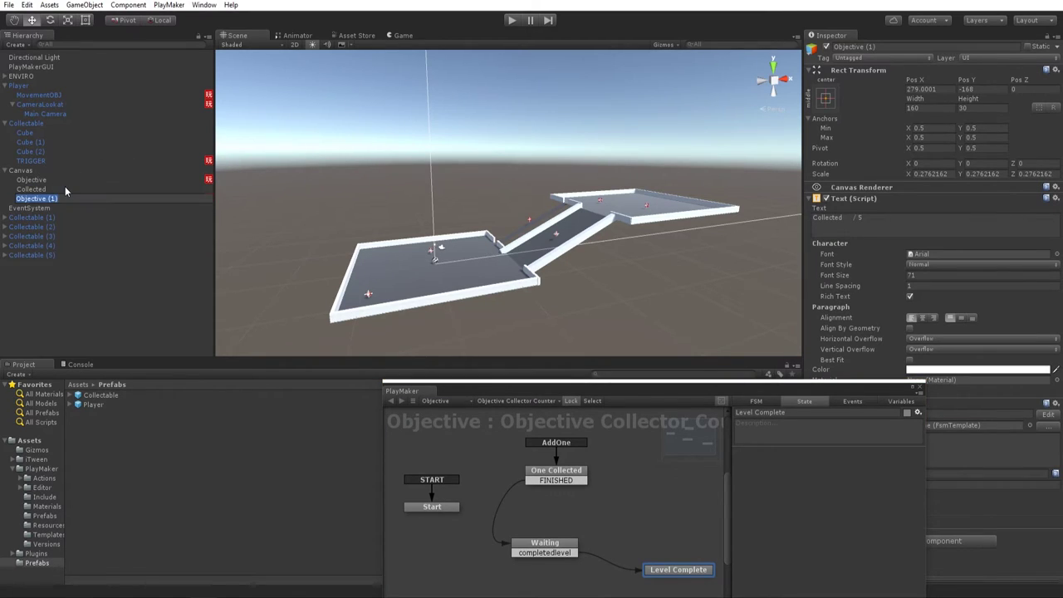
text(CompletedLevel)
key(Return)
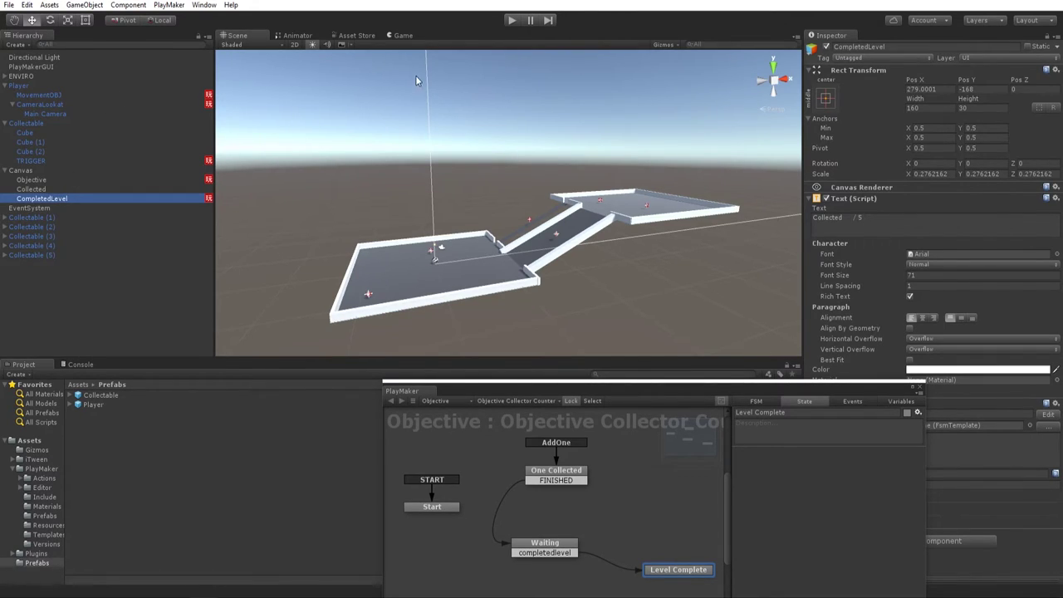
Move the CompletedLevel text to the middle of the canvas, at about X -43, Y 4.
key(f)
scroll(539, 256, down, 4)
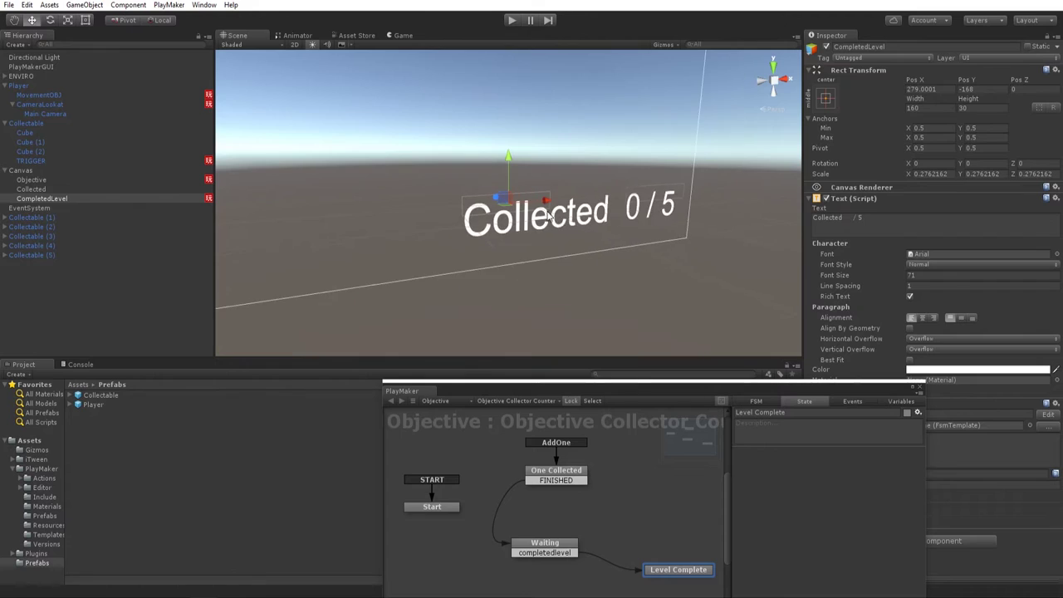
middle_drag(539, 256, 799, 322)
scroll(793, 320, down, 4)
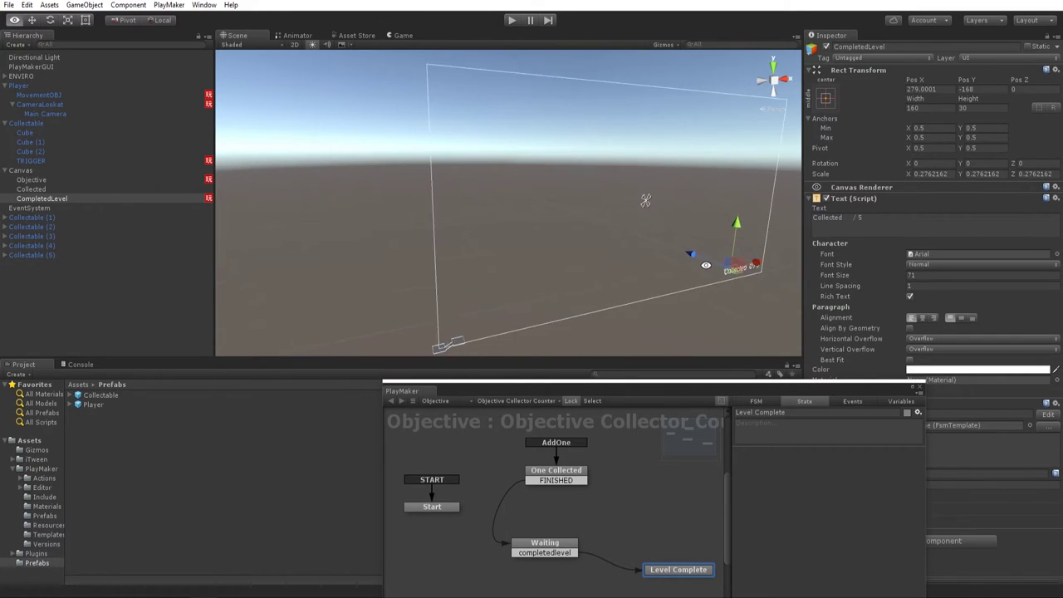
alt+drag(697, 270, 617, 253)
middle_drag(649, 266, 532, 235)
drag(653, 277, 485, 180)
Change the CompletedLevel text to LEVEL COMPLETE with font size 176 and recentre it at about X -181, Y 19.
click(838, 219)
text(LEVEL COMPLETE)
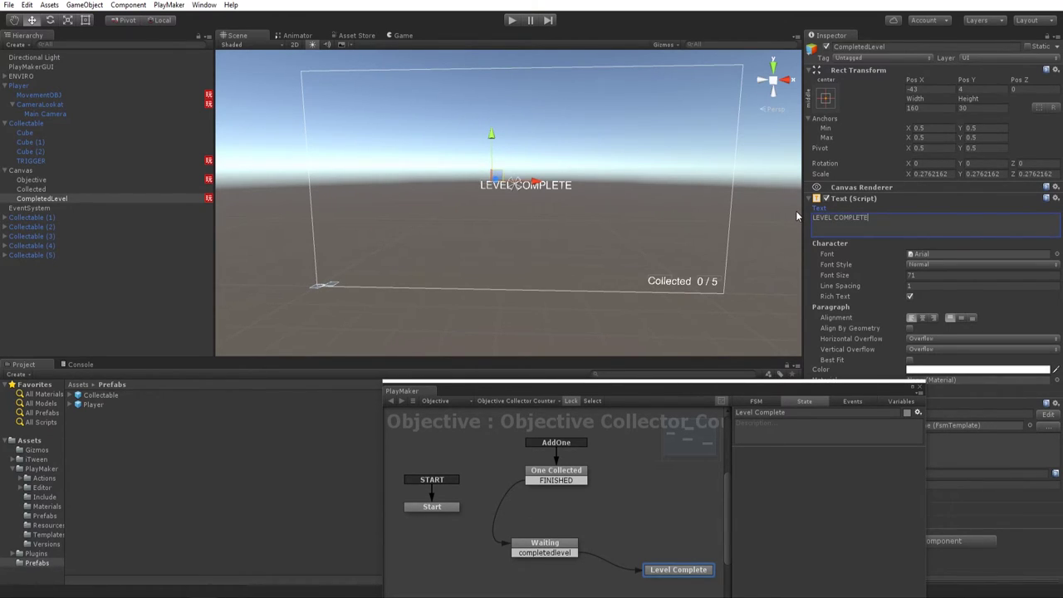
key(ctrl+a)
drag(516, 178, 509, 178)
drag(887, 275, 589, 196)
drag(493, 185, 427, 170)
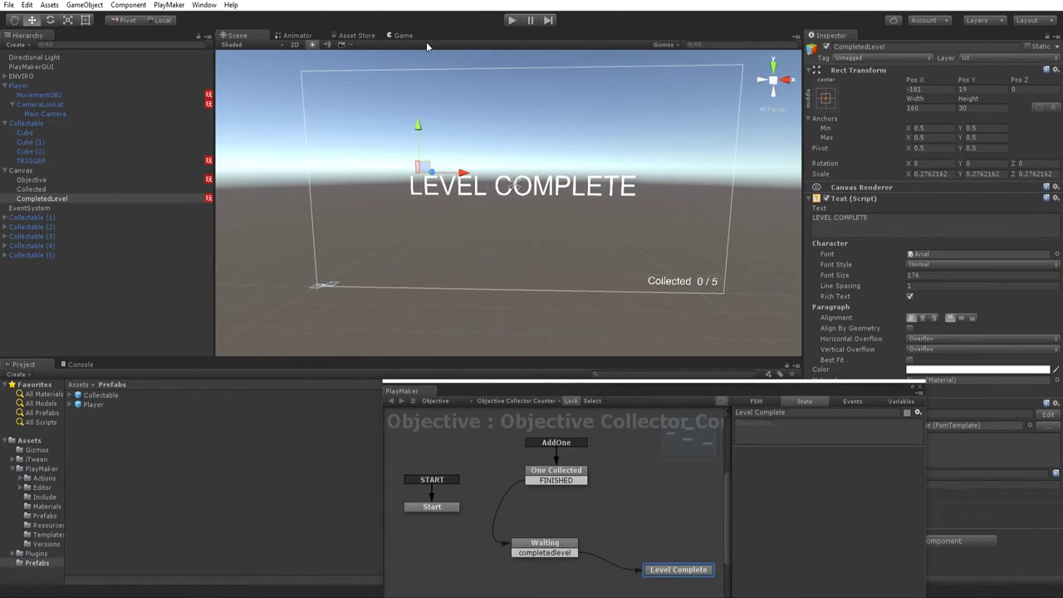
Check the LEVEL COMPLETE text in the Game view and deactivate the CompletedLevel object.
click(403, 36)
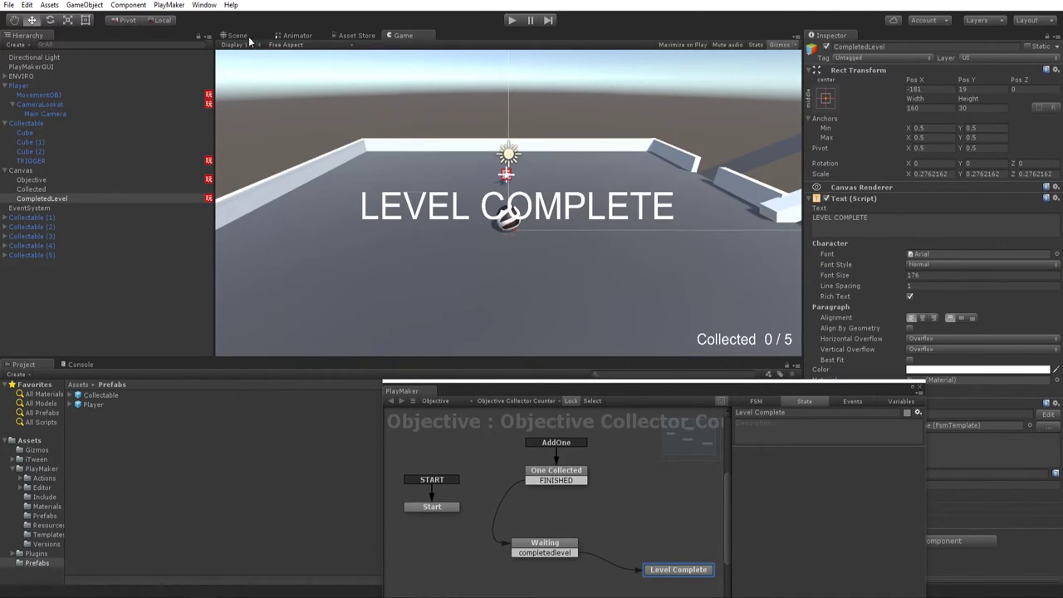
click(239, 36)
drag(624, 401, 524, 198)
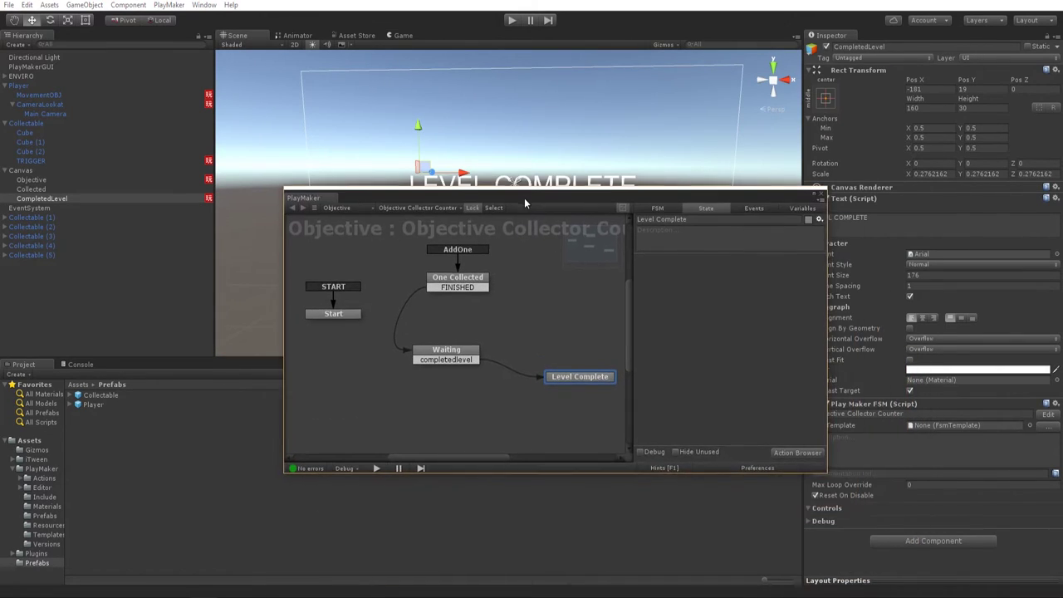
click(823, 51)
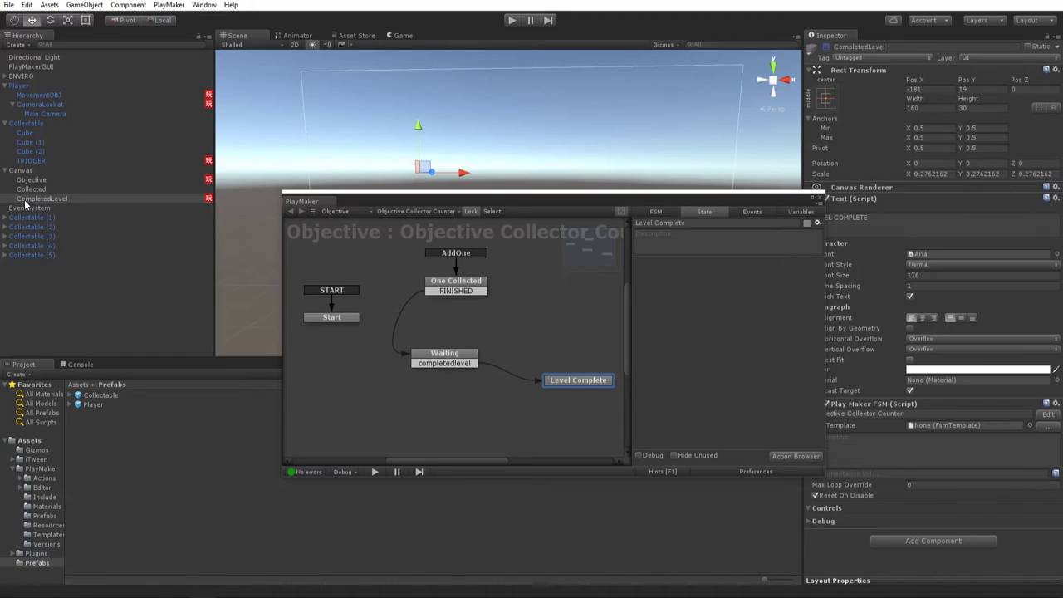
Add an Activate Game Object action to the Level Complete state and close the action browser.
right_click(662, 297)
click(710, 437)
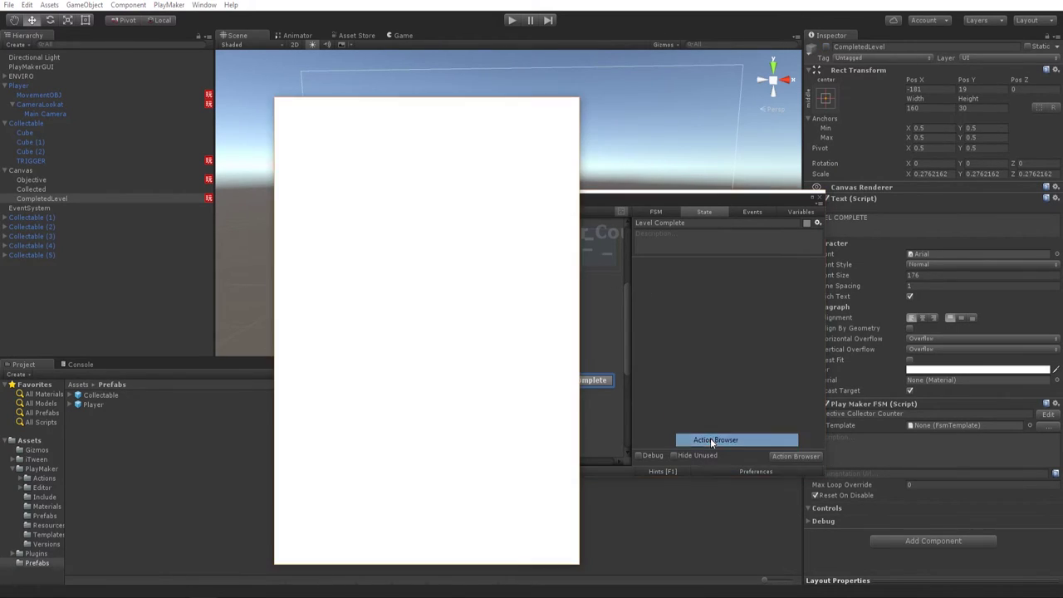
text(enabl)
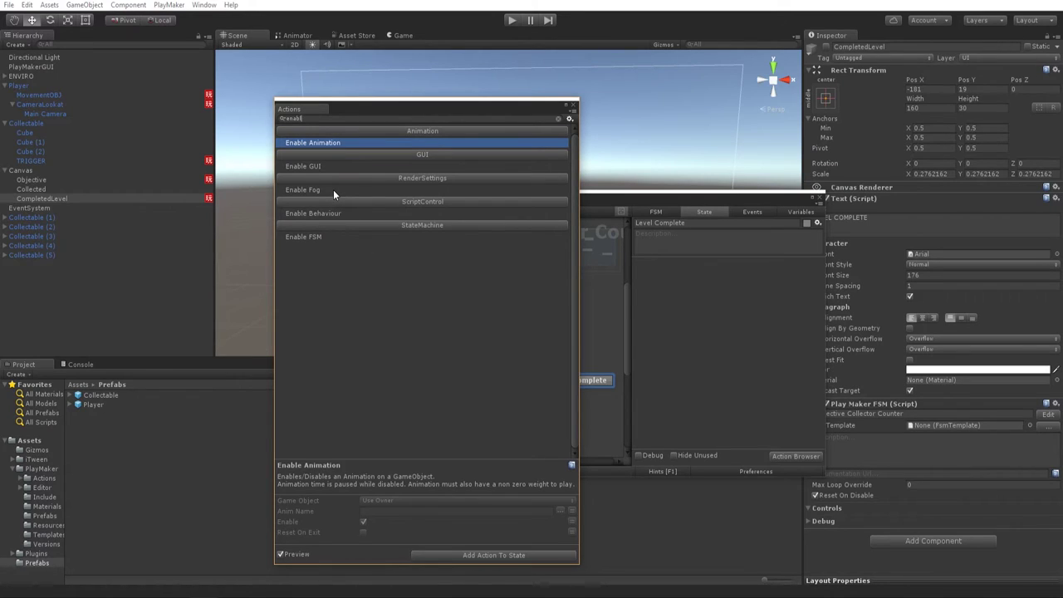
key(BackSpace)
key(BackSpace)
key(BackSpace)
key(BackSpace)
key(BackSpace)
text(acti)
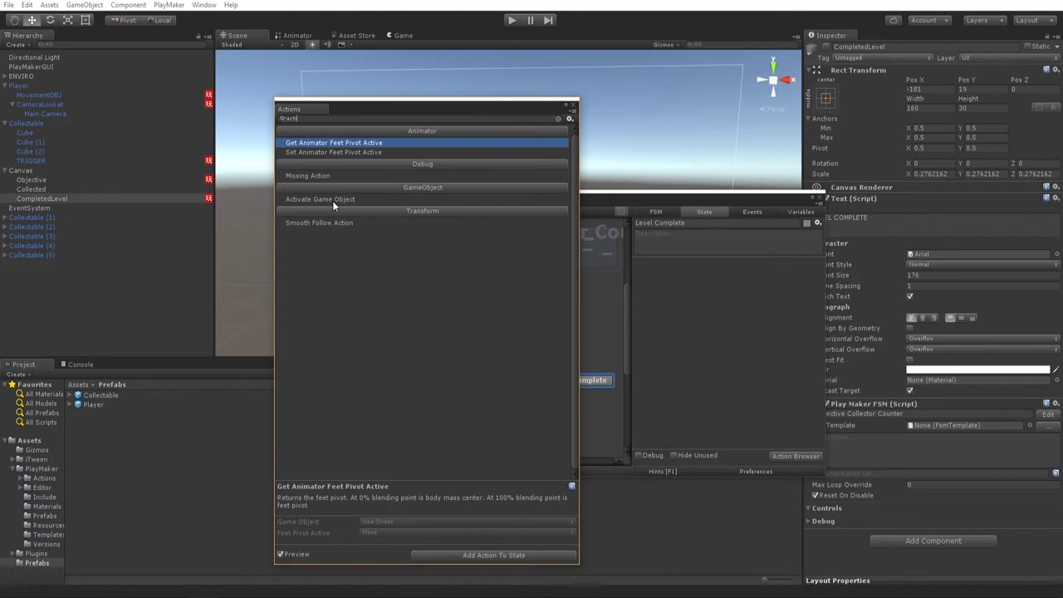
double_click(333, 200)
click(572, 104)
Make the Level Complete state's Activate Game Object action target a specified game object, CompletedLevel.
click(739, 275)
click(760, 300)
drag(53, 201, 687, 278)
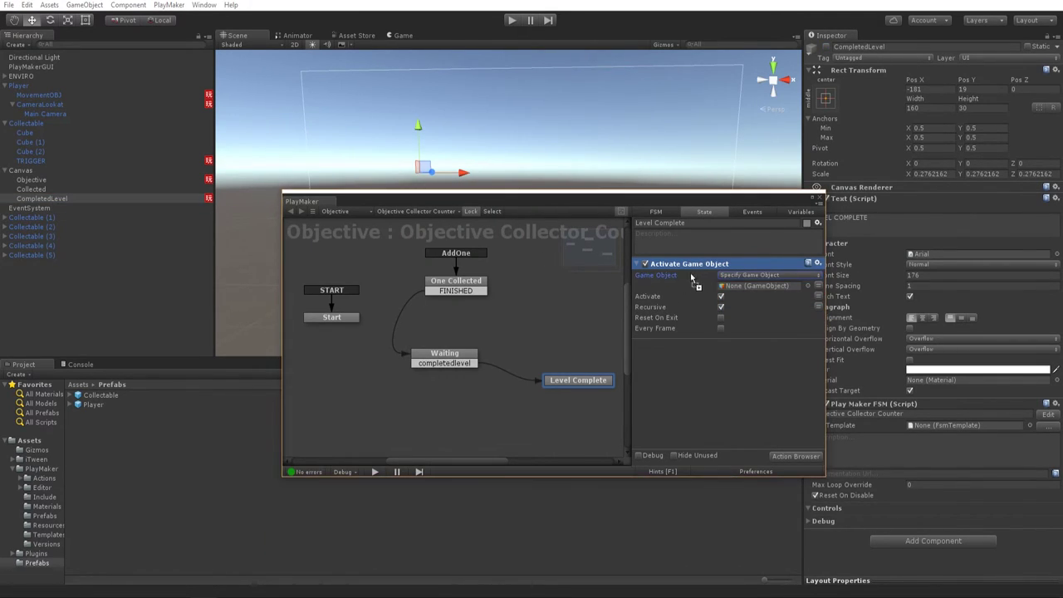
Duplicate the Activate Game Object action twice, targeting Collected and Objective with Activate turned off, and close the PlayMaker editor.
right_click(685, 362)
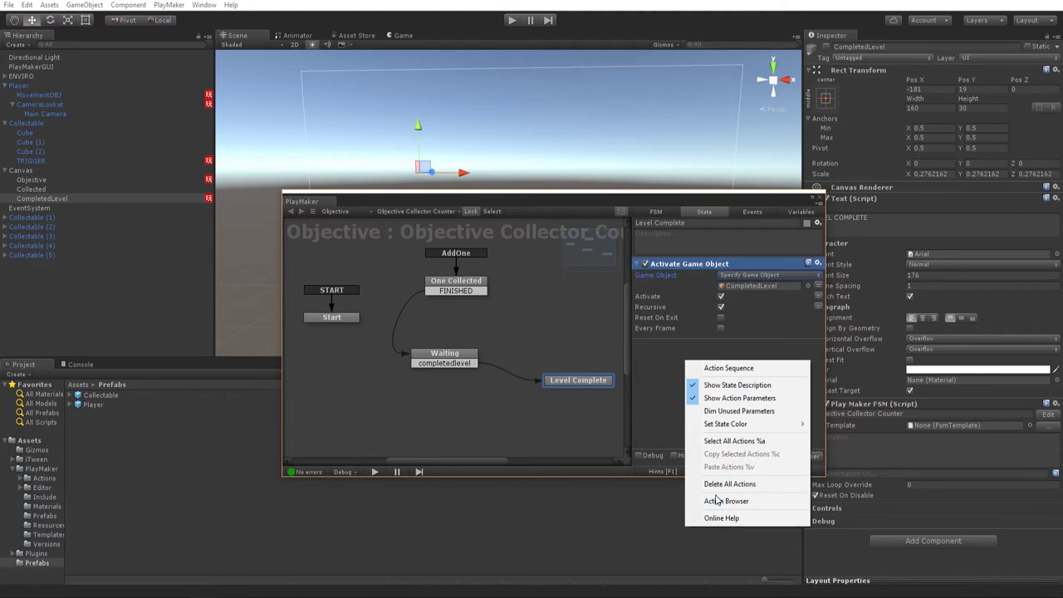
click(677, 265)
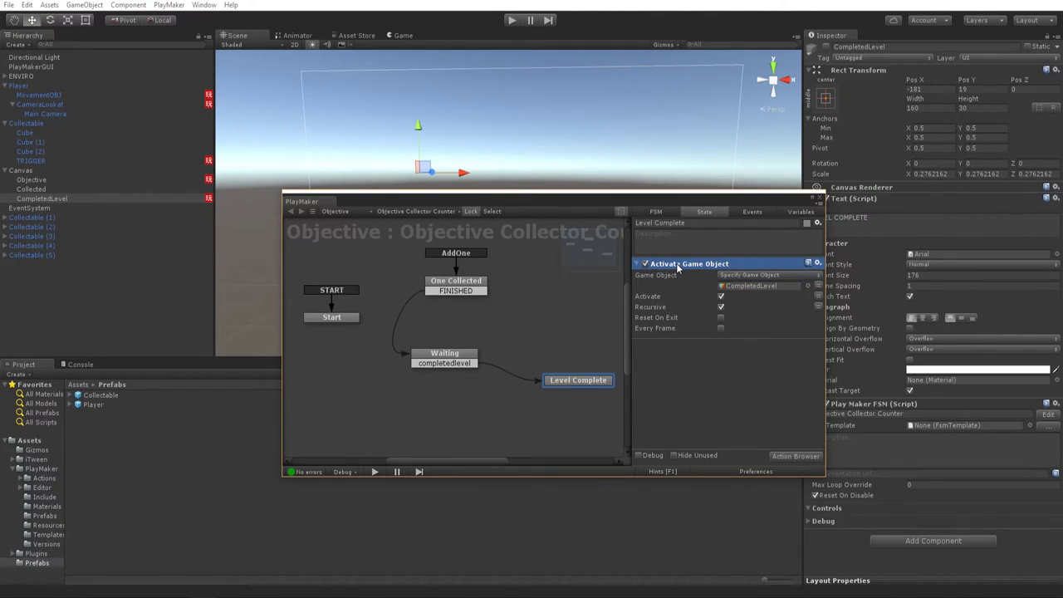
key(ctrl+v)
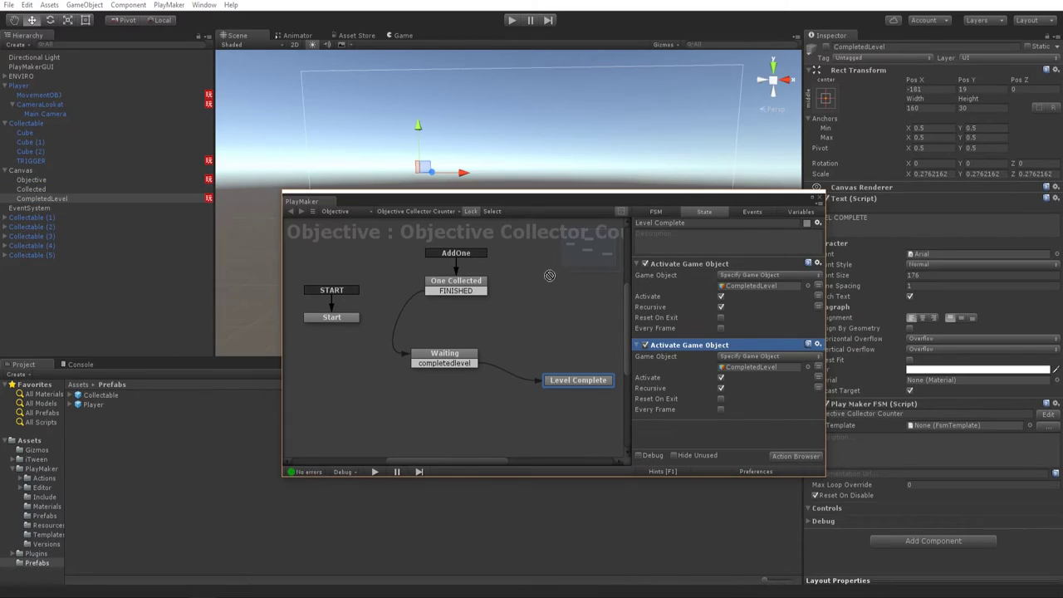
key(ctrl+v)
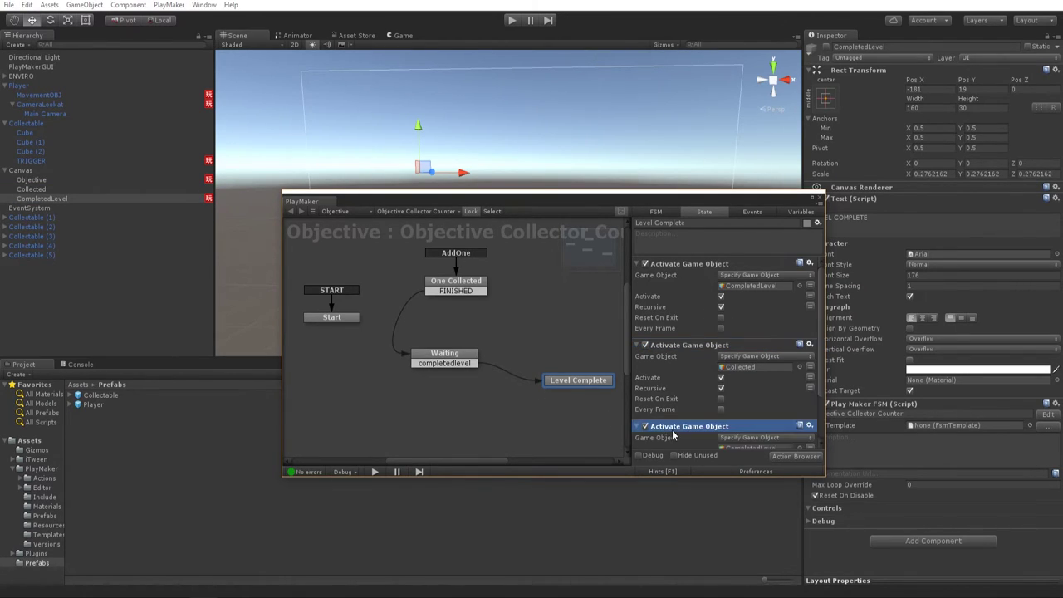
drag(25, 181, 758, 387)
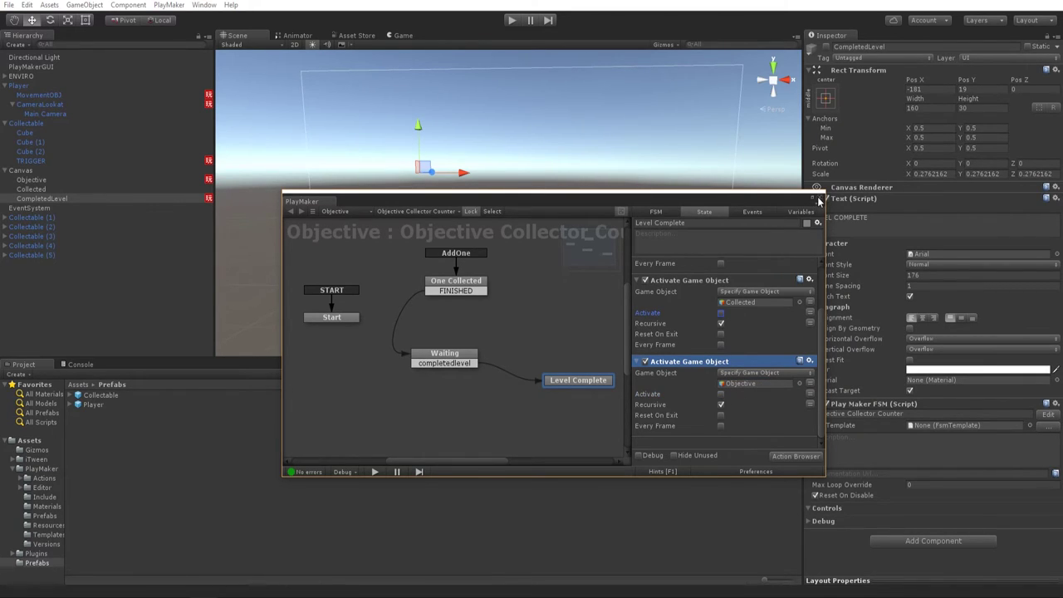
click(819, 201)
Play-test the level by rolling the ball through five collectables to check the level completion, and stop the game.
click(512, 20)
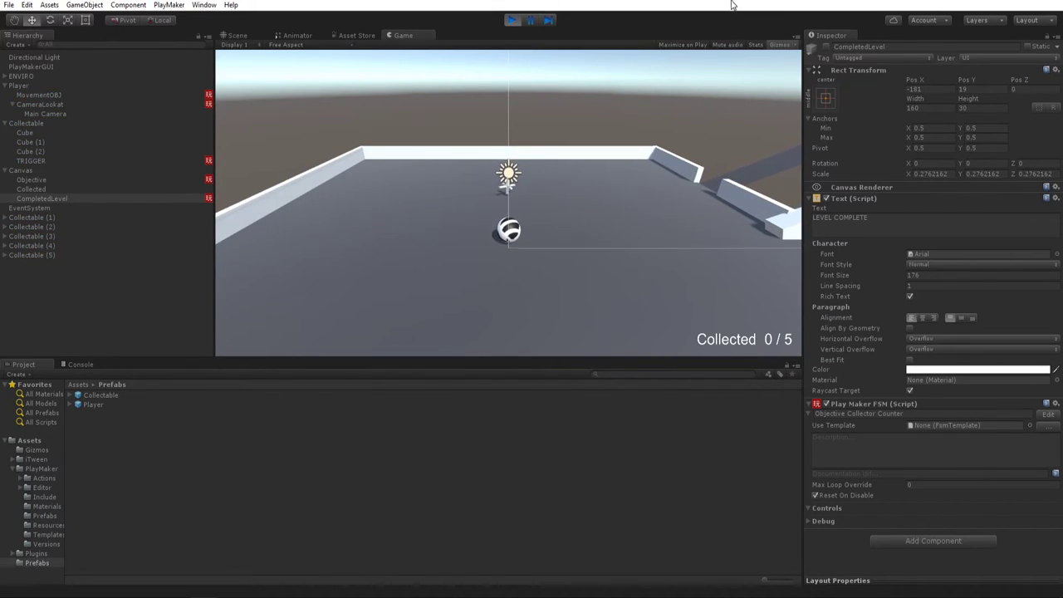
key(w)
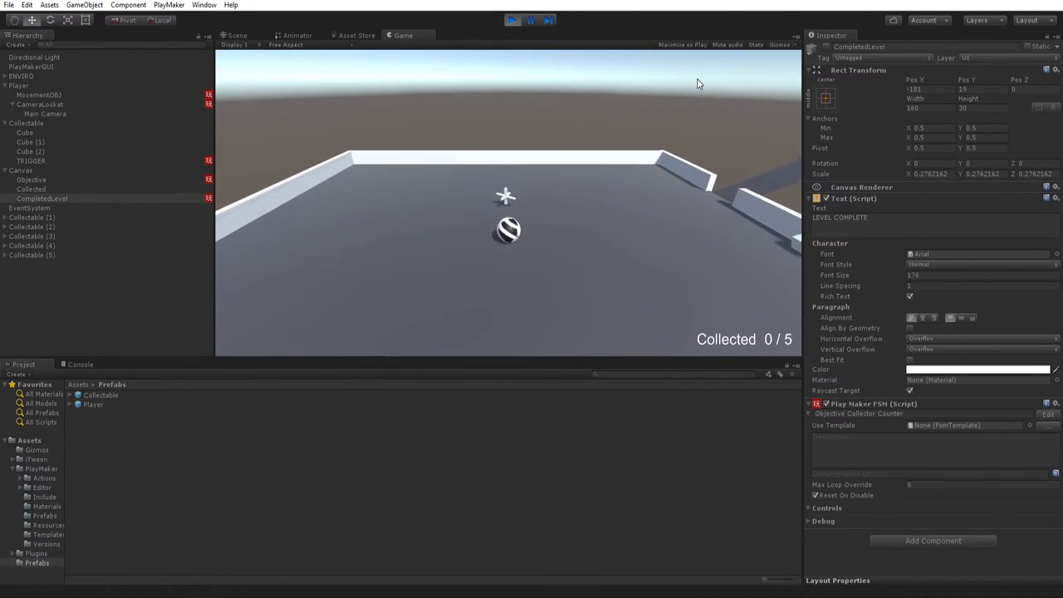
key(a)
key(s)
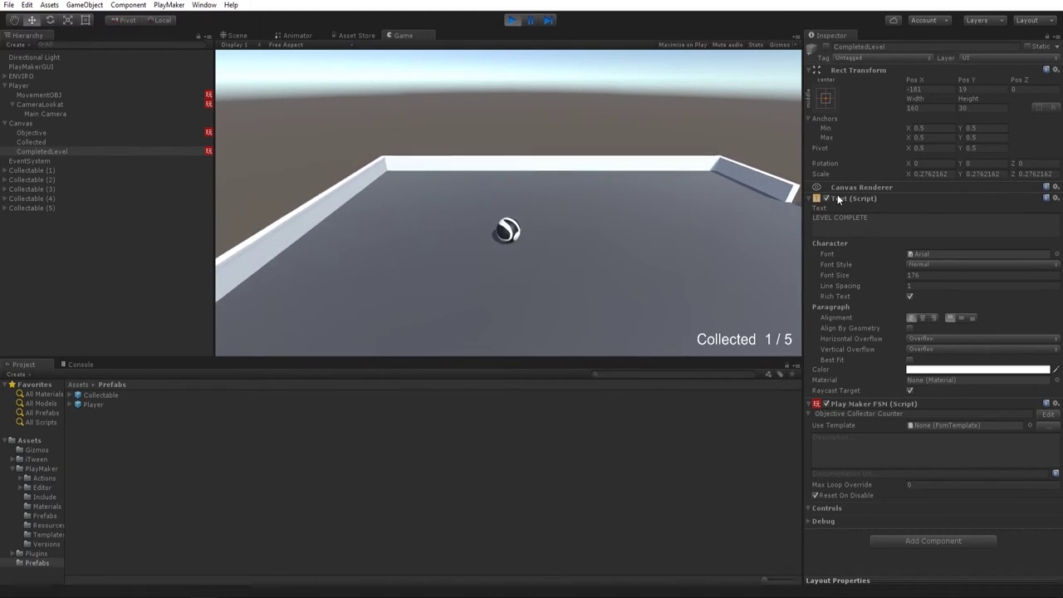
key(d)
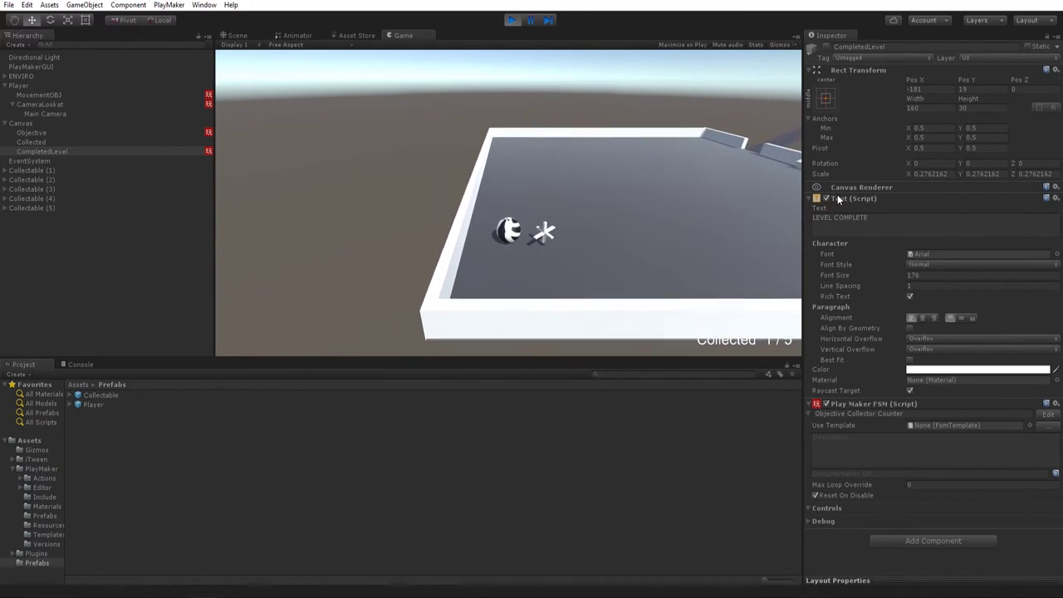
key(w)
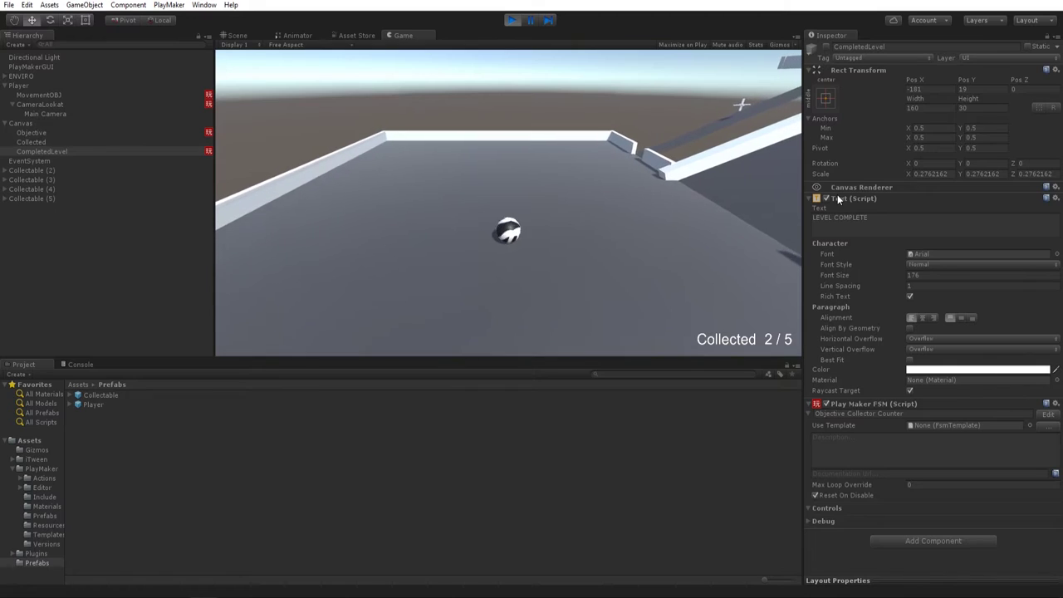
key(d)
key(d)
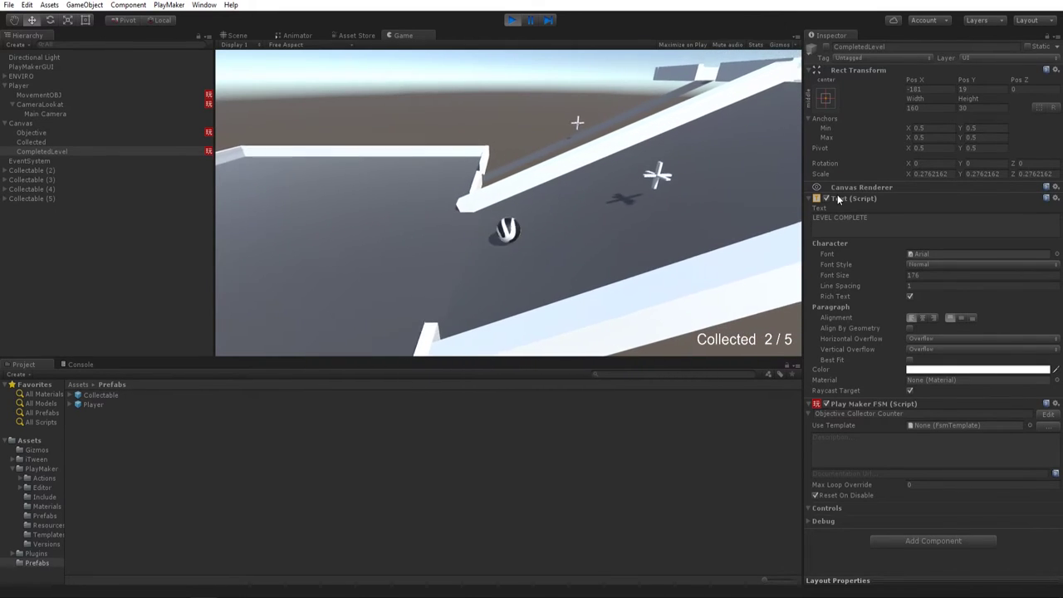
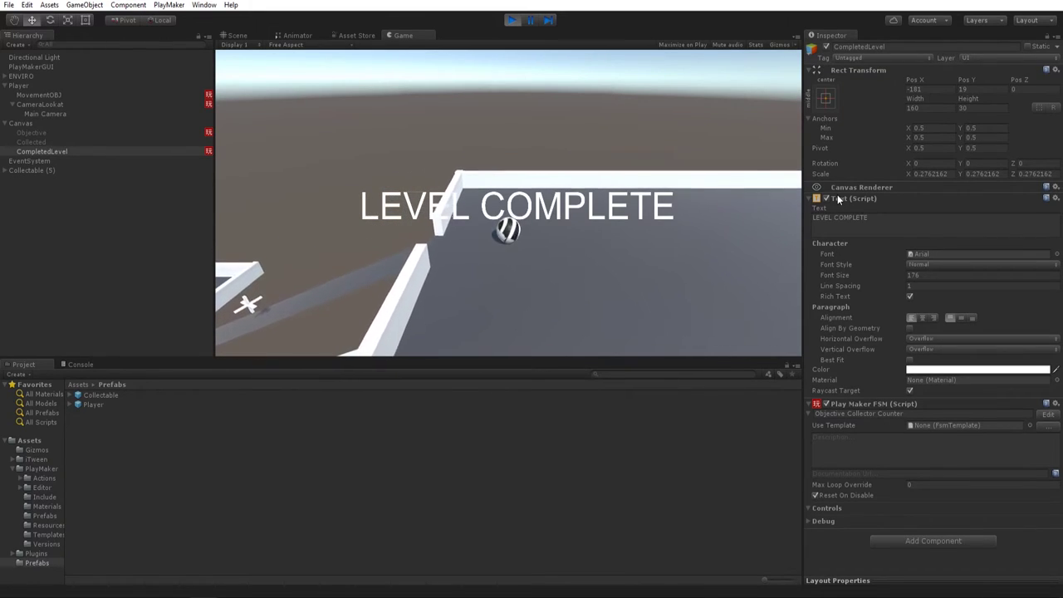
key(ctrl+p)
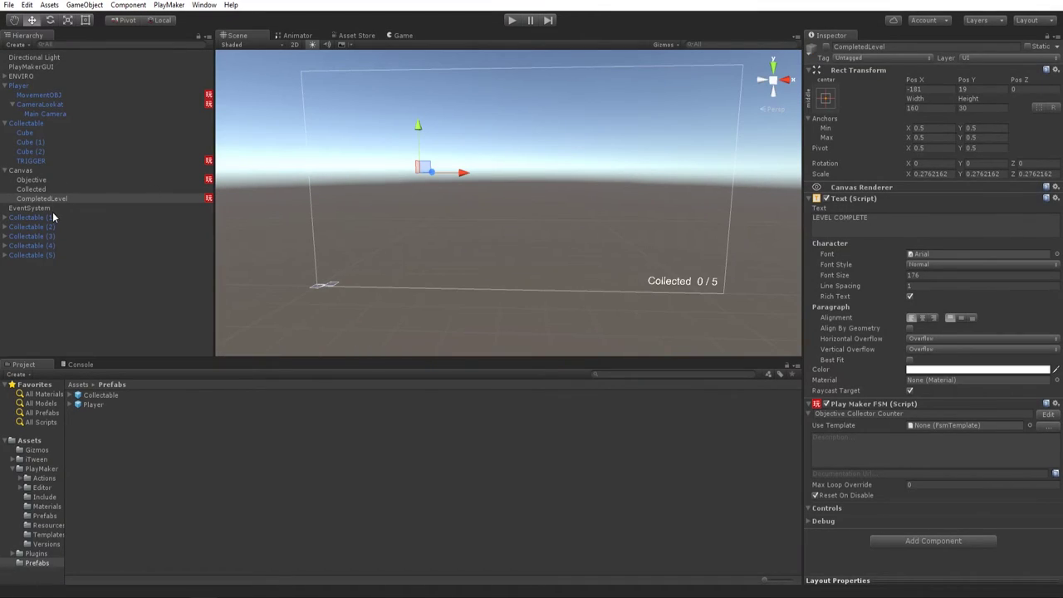
Inspect the remaining collectables in the scene and delete Collectable (4).
click(44, 257)
key(f)
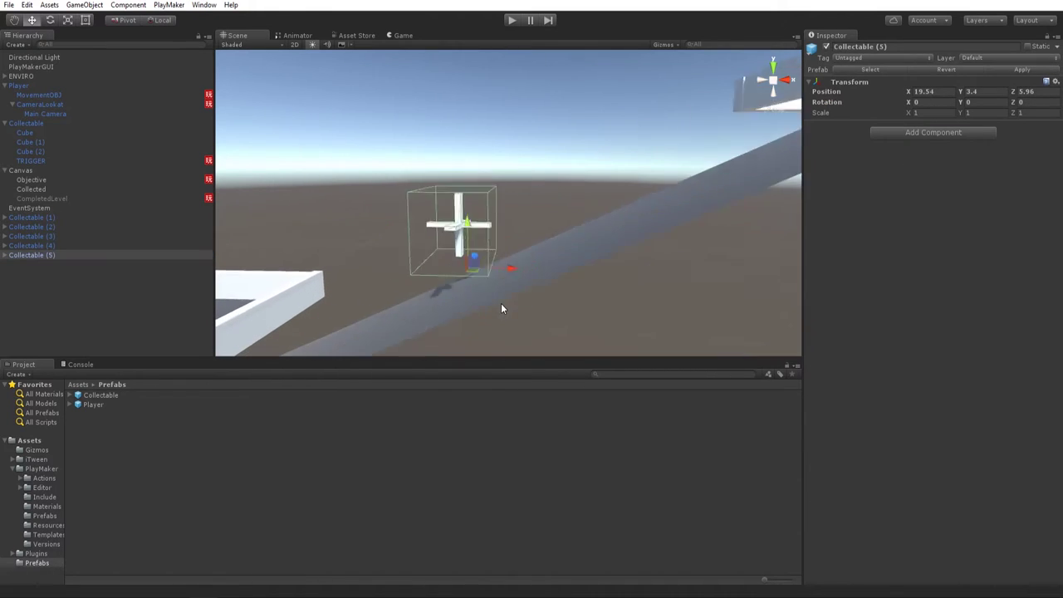
scroll(529, 253, down, 5)
middle_drag(579, 254, 439, 291)
right_drag(440, 290, 487, 286)
middle_drag(487, 286, 374, 325)
click(669, 216)
click(667, 208)
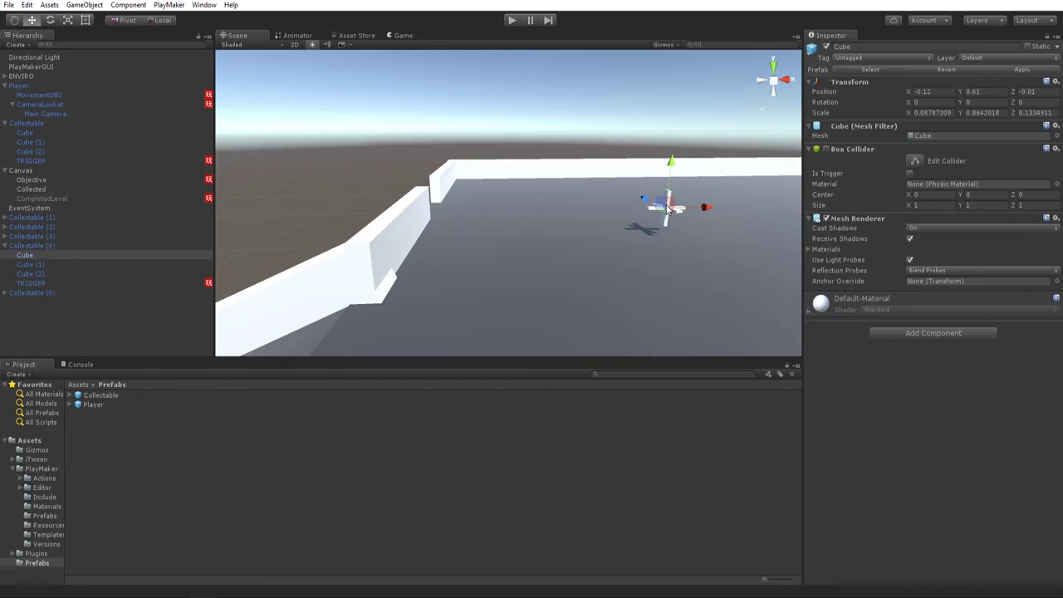
scroll(666, 209, up, 2)
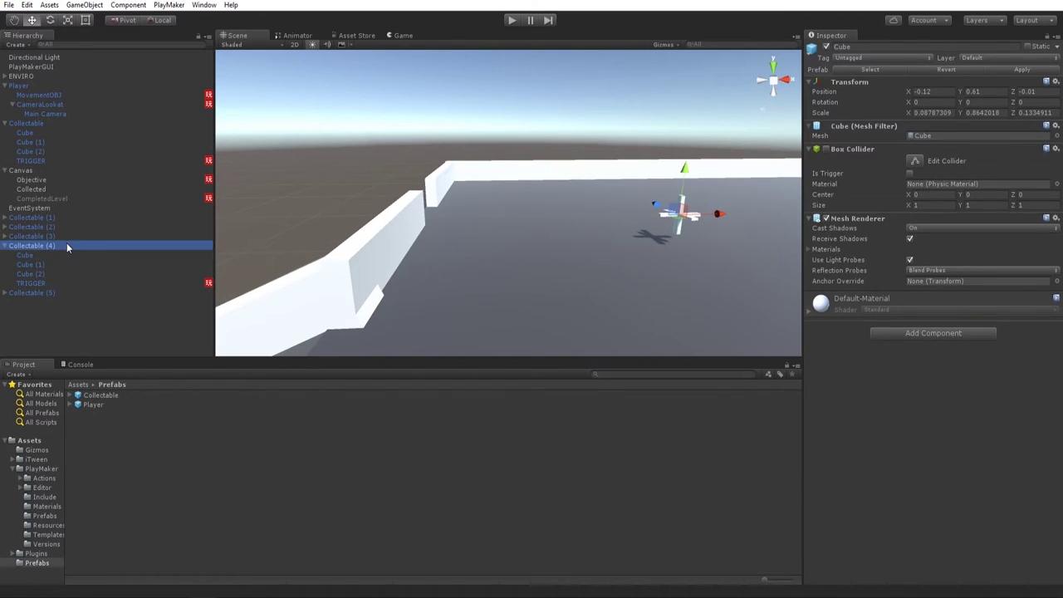
key(Delete)
Play-test the level again, rolling the ball across both platforms and the ramps to gather every remaining collectable, and stop the game.
click(510, 21)
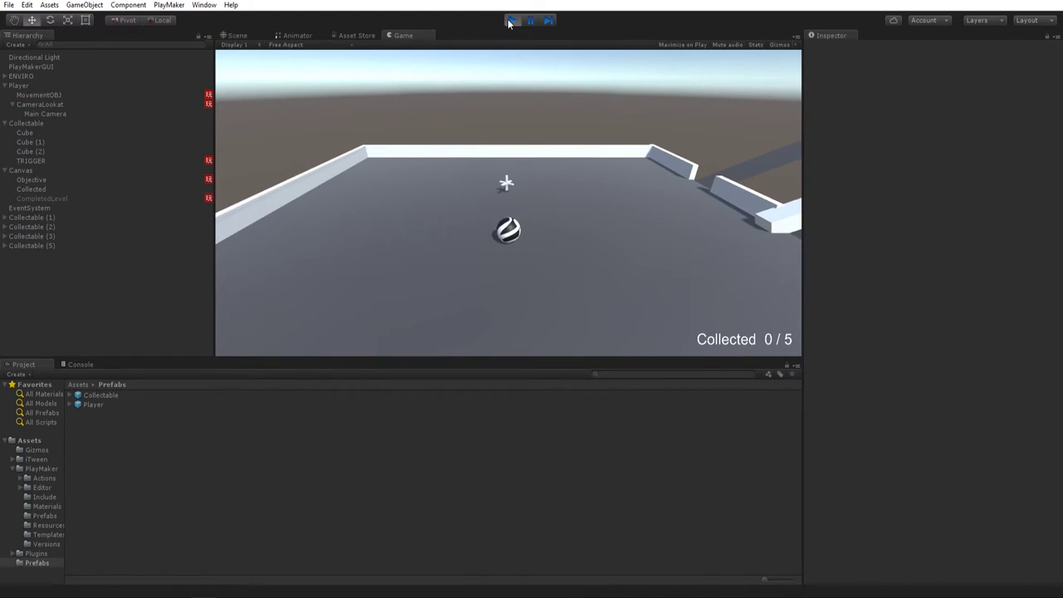
key(w)
key(a)
key(s)
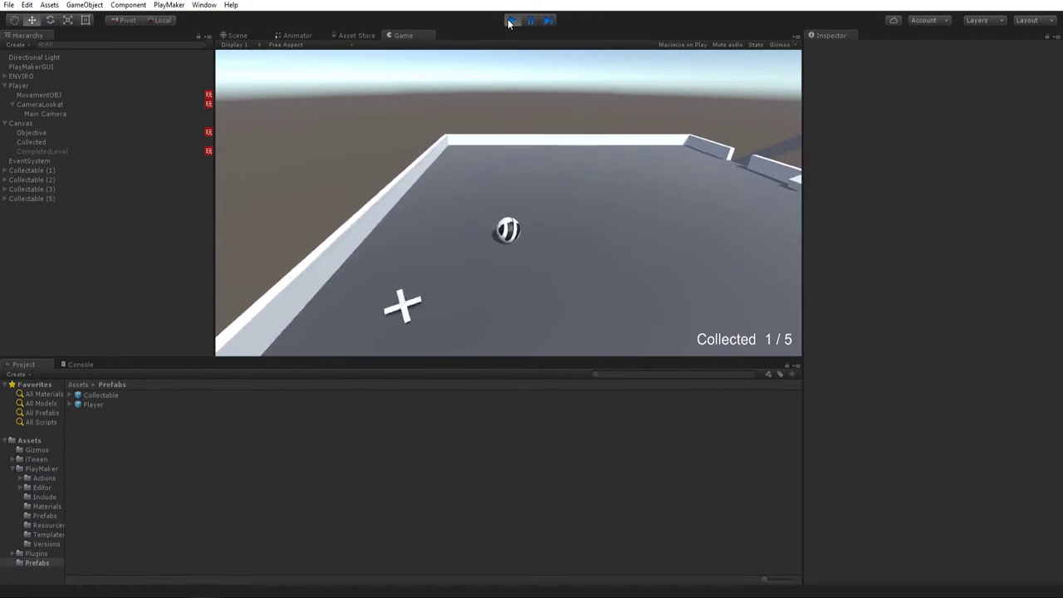
key(w)
key(d)
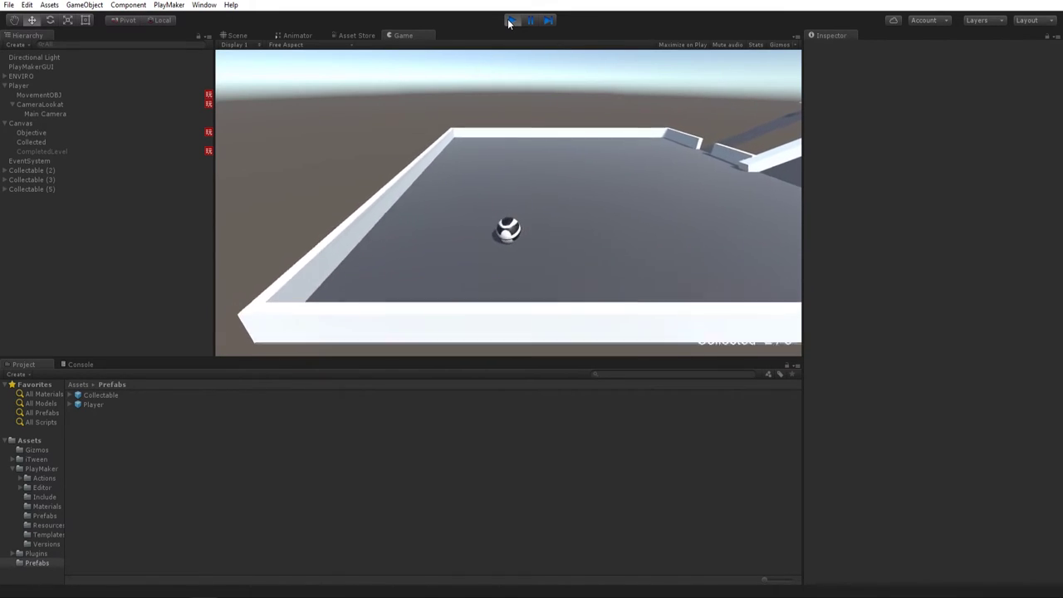
key(d)
key(w)
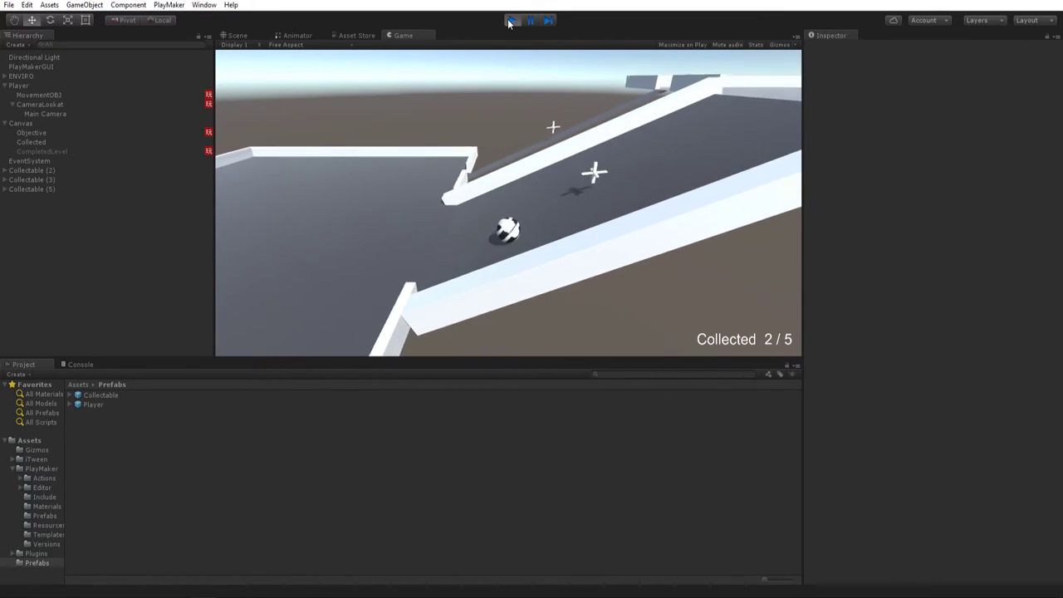
key(d)
key(s)
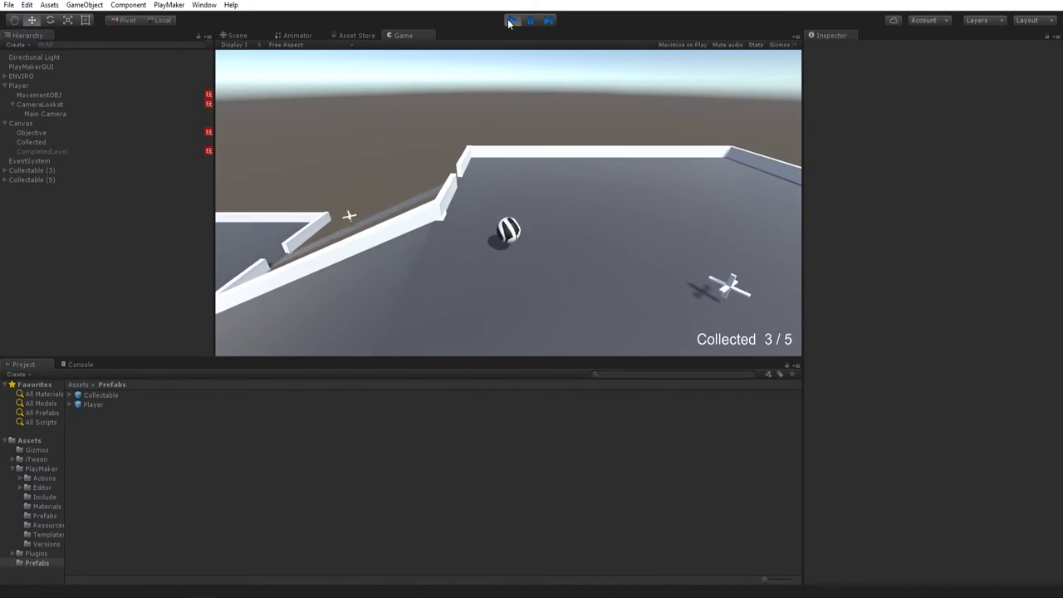
key(d)
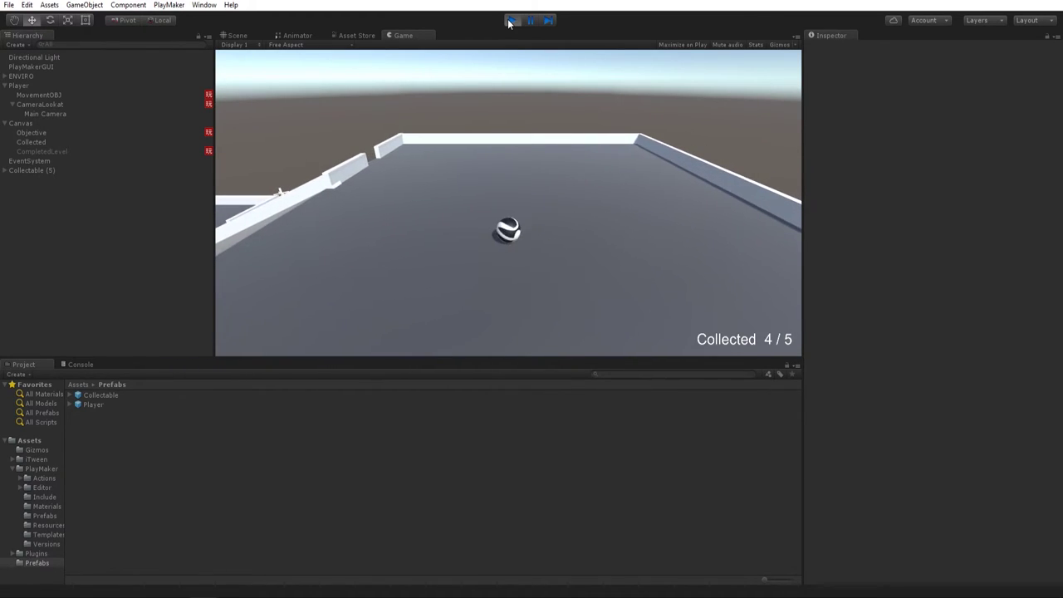
key(w)
key(a)
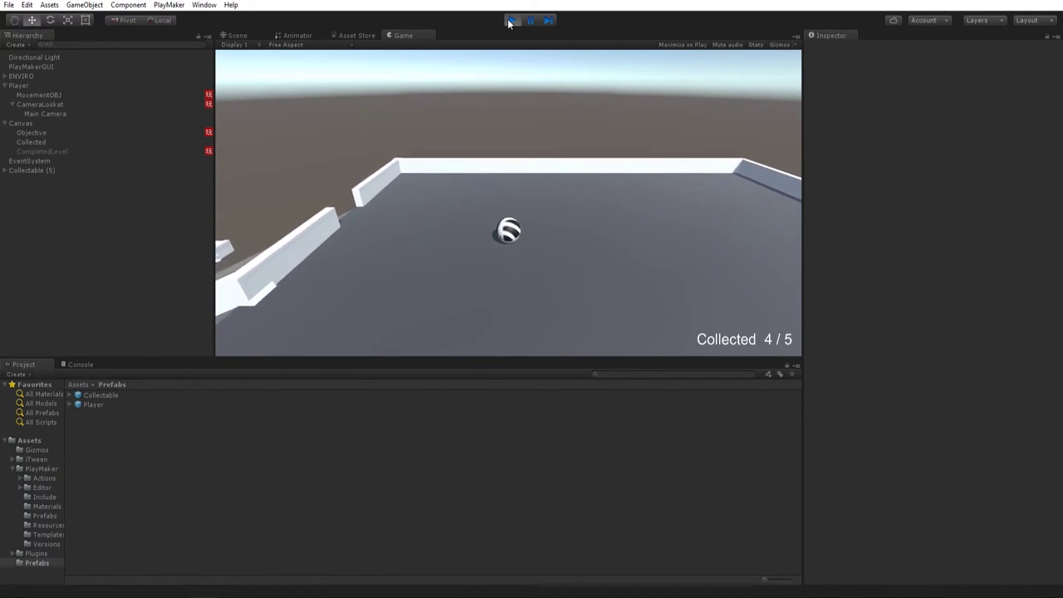
key(Left)
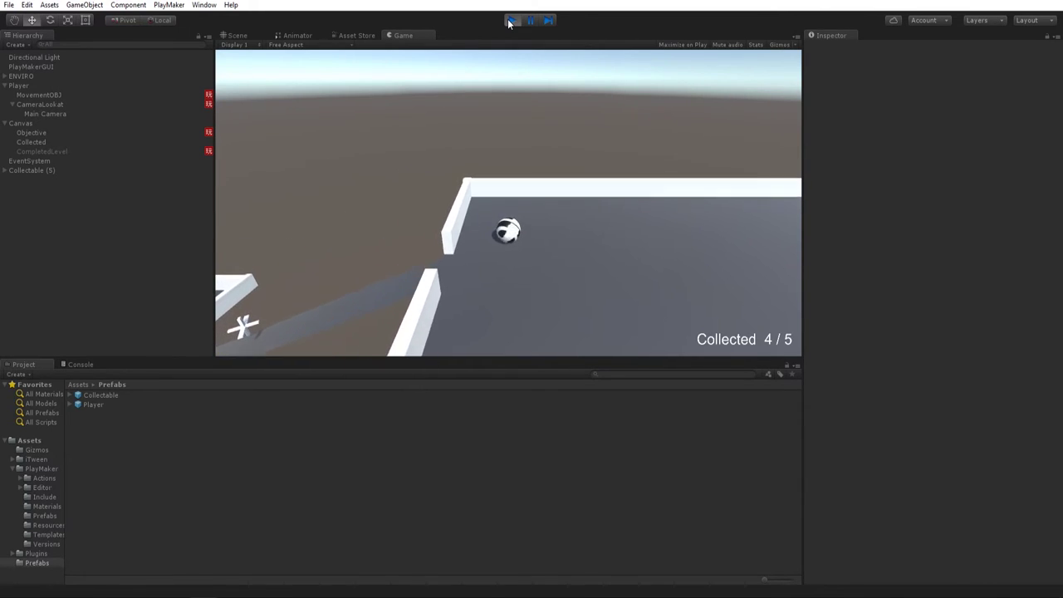
key(s)
key(w)
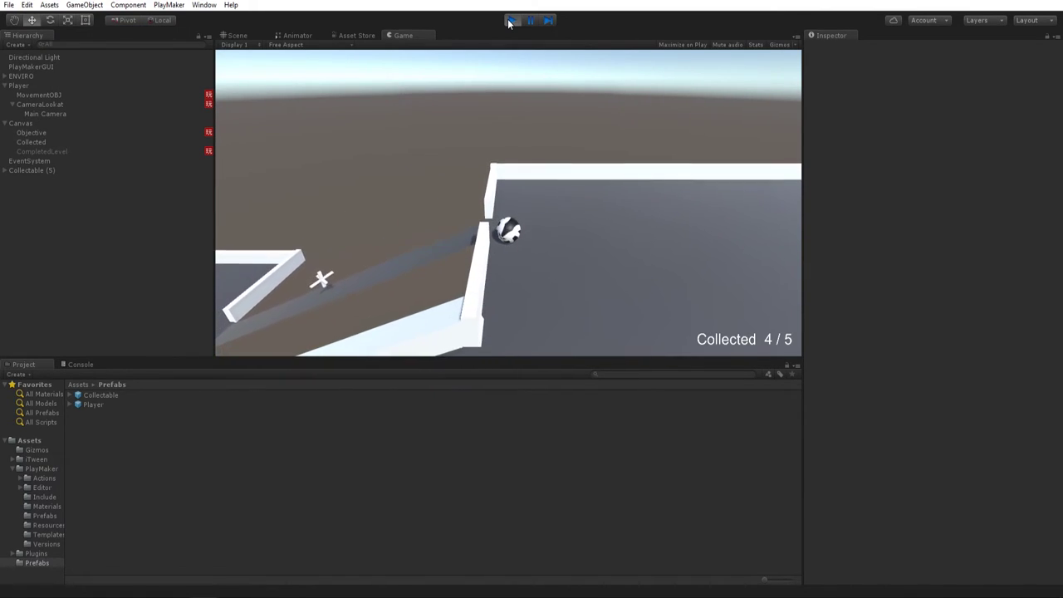
key(Left)
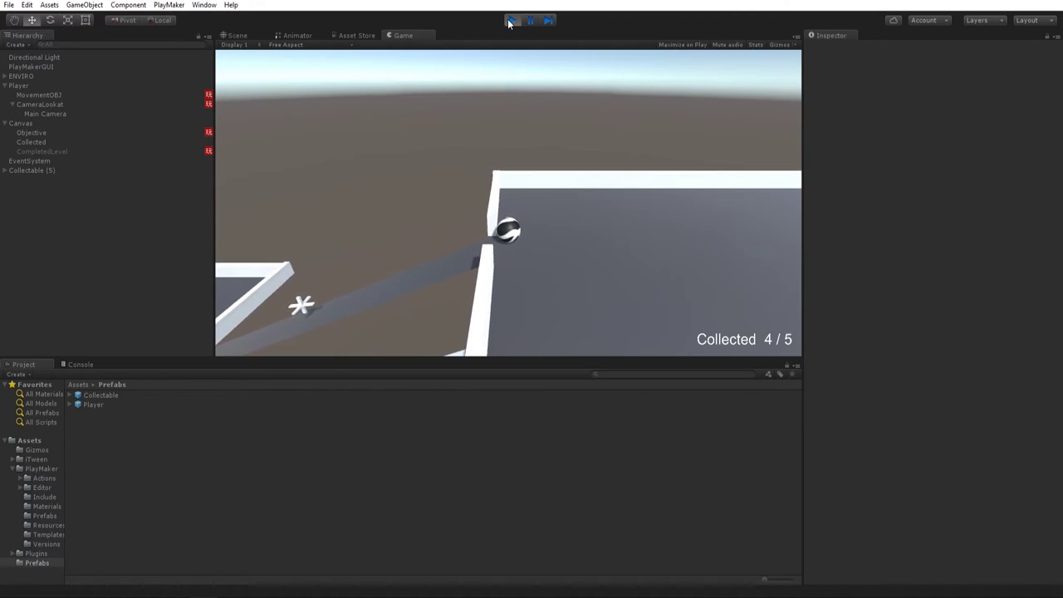
key(a)
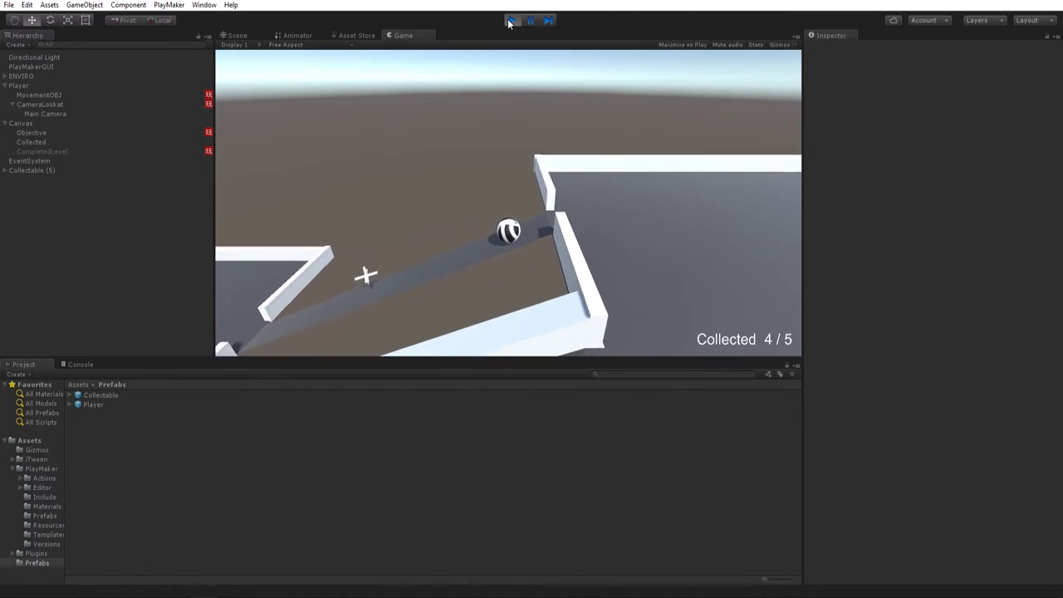
key(Left)
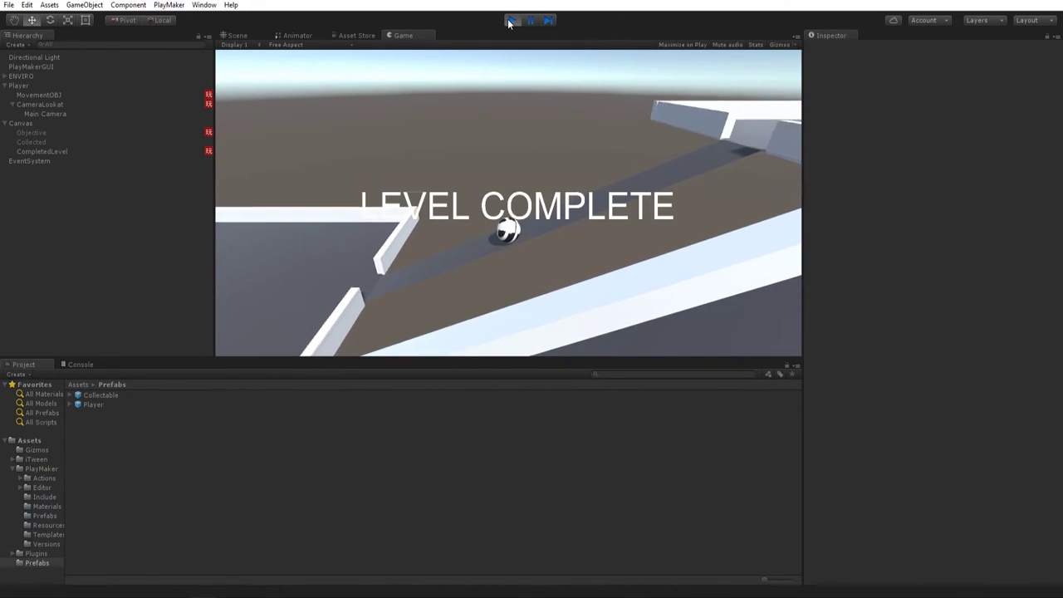
key(Left)
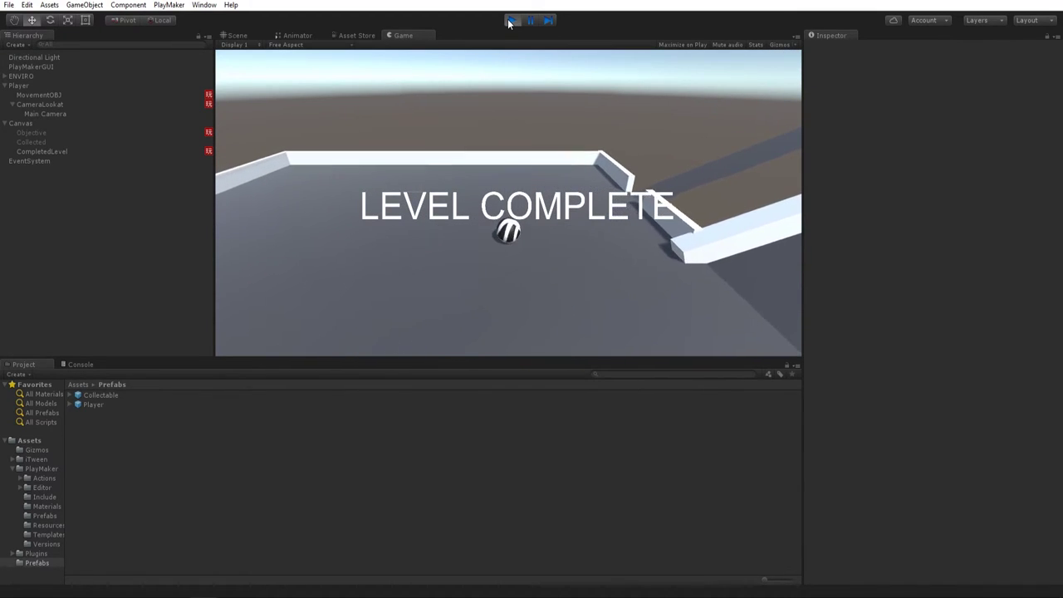
click(511, 20)
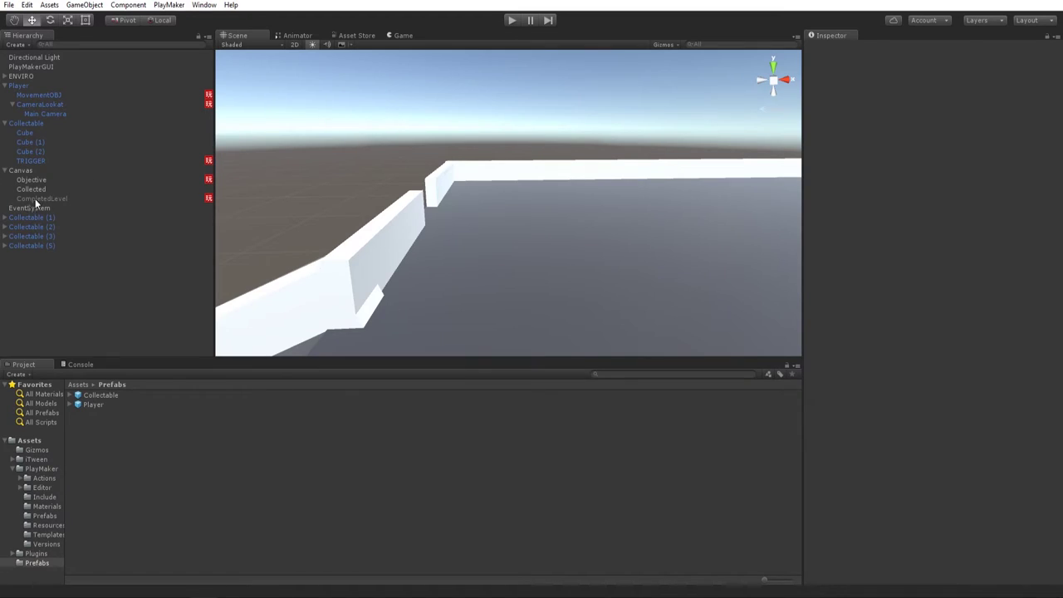
Open the Objective object's FSM and review the actions in its Level Complete state.
click(29, 179)
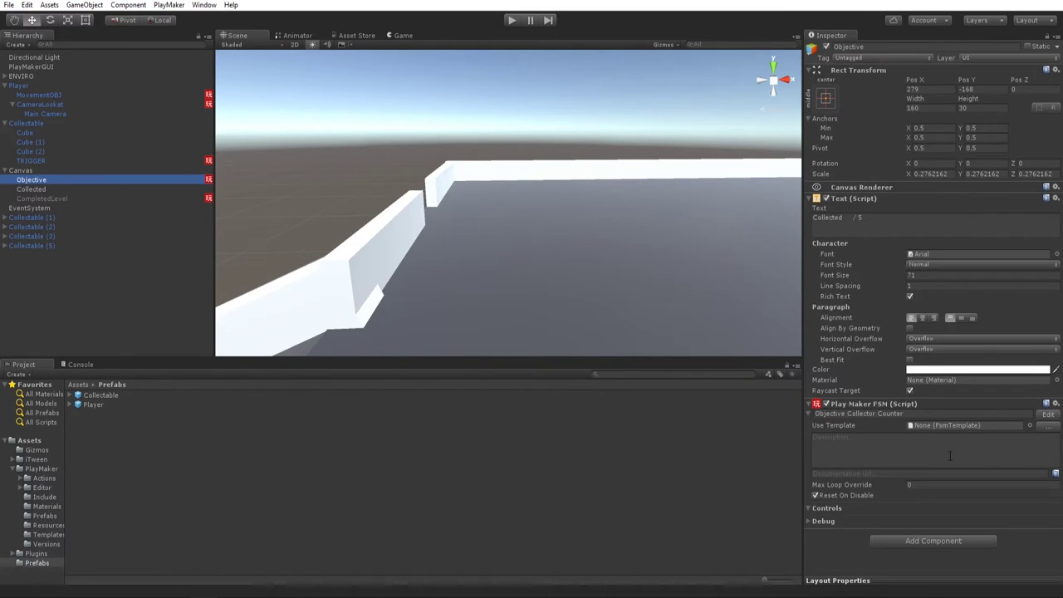
click(1047, 414)
click(566, 379)
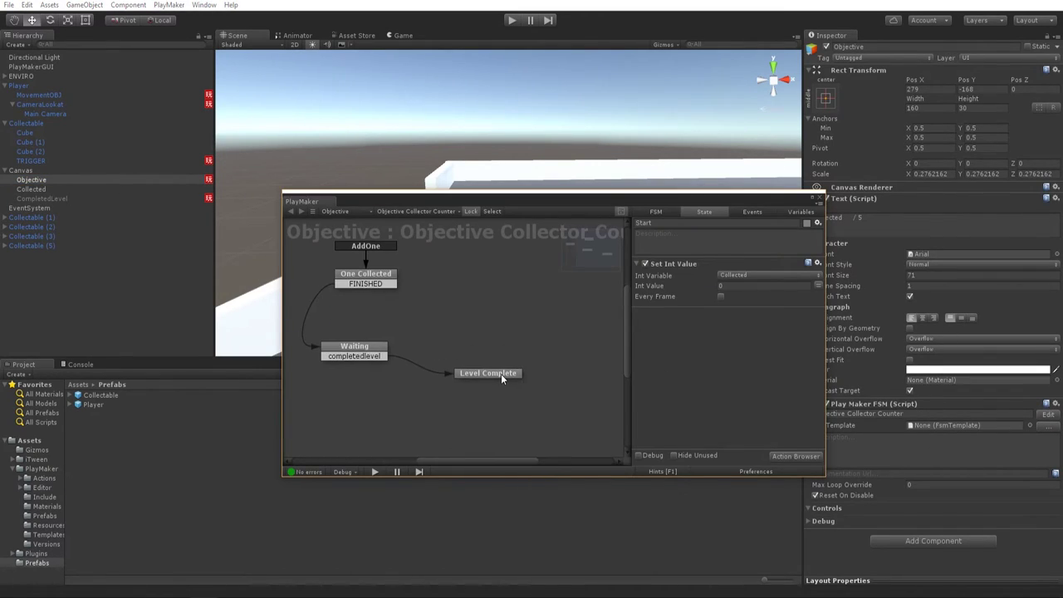
right_click(501, 374)
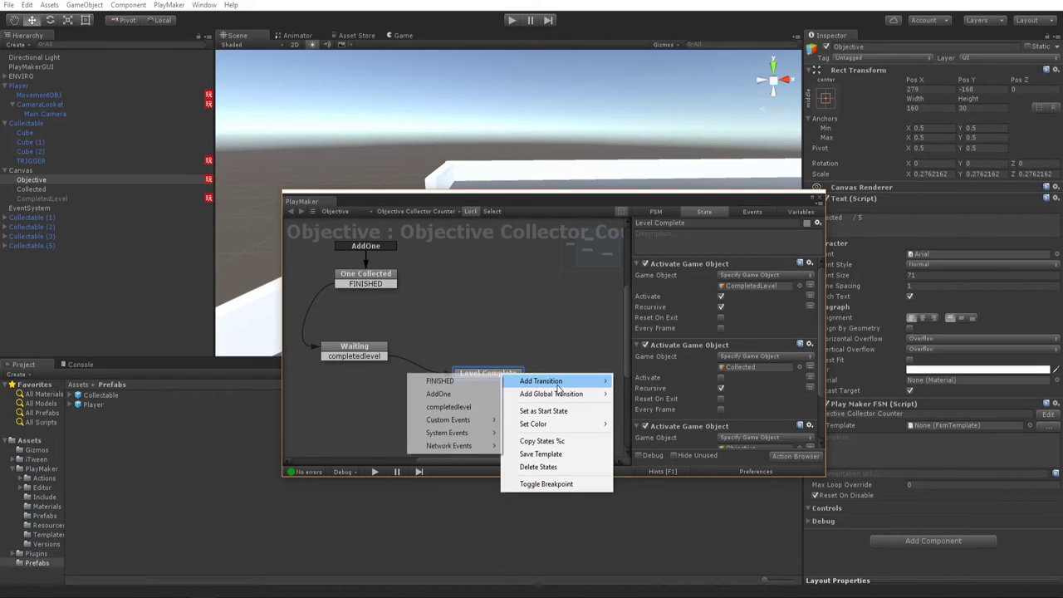
click(508, 352)
click(516, 373)
scroll(697, 388, up, 1)
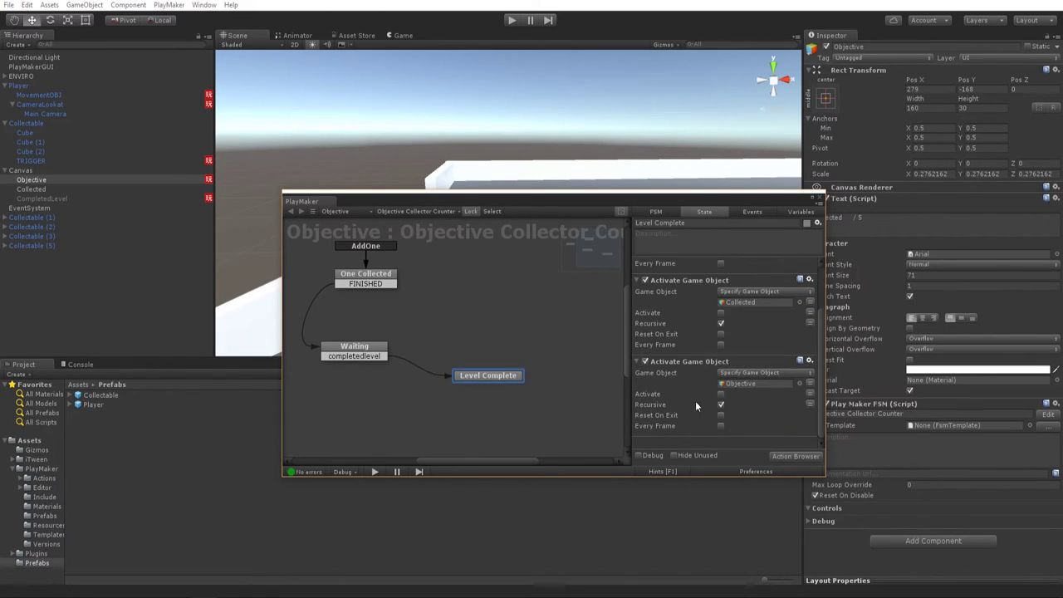
Add a Wait action to the Level Complete state and set its time to 3 seconds.
click(793, 457)
text(wwa)
key(BackSpace)
key(BackSpace)
text(ai)
key(Down)
key(Return)
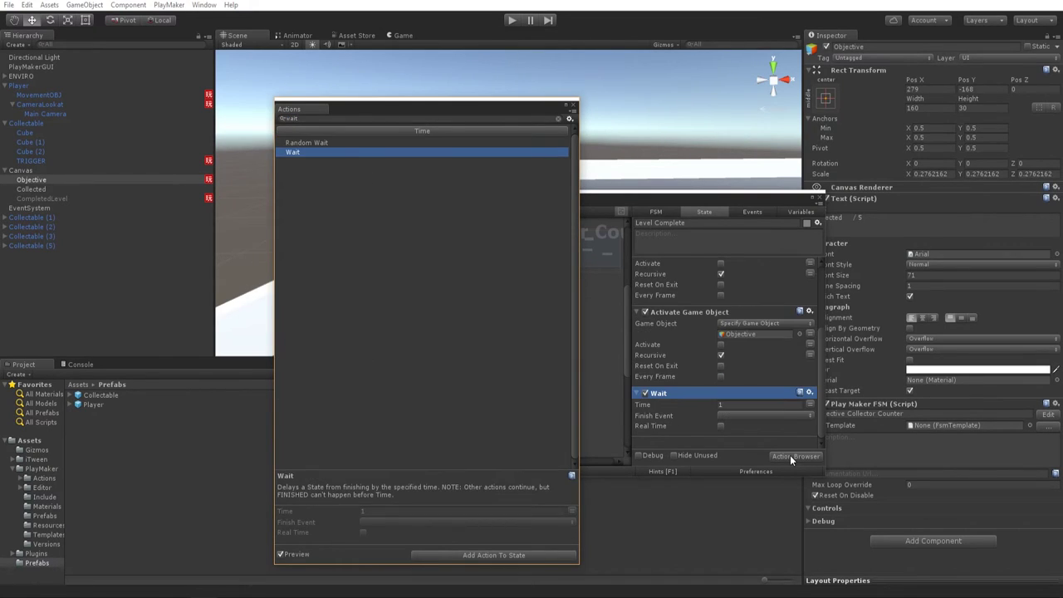
click(764, 398)
text(3)
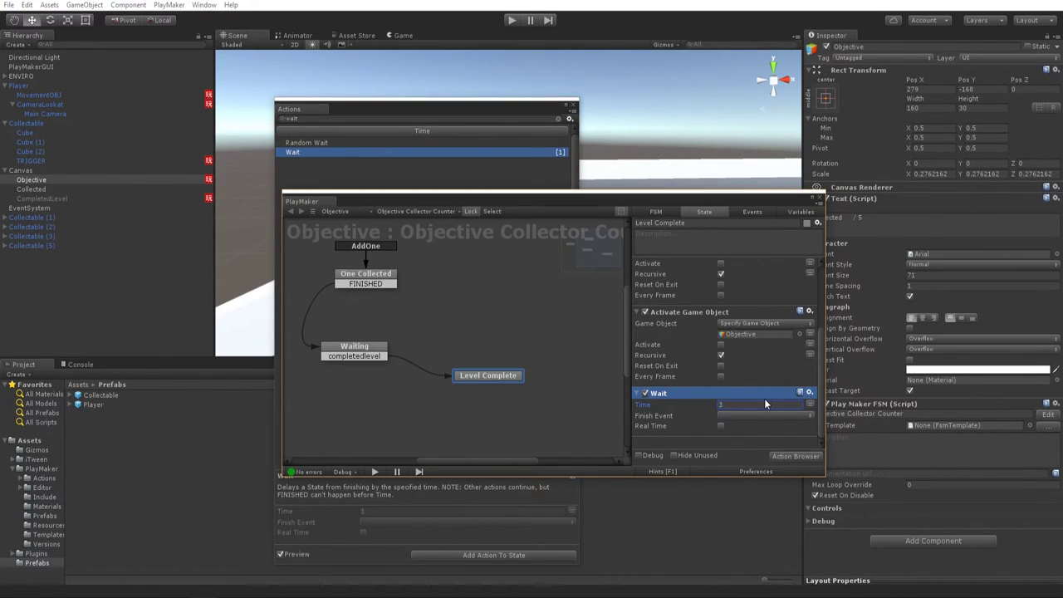
Add a FINISHED transition from Level Complete to a new state and use FINISHED as the Wait action's finish event.
right_click(497, 380)
mouse_move(515, 384)
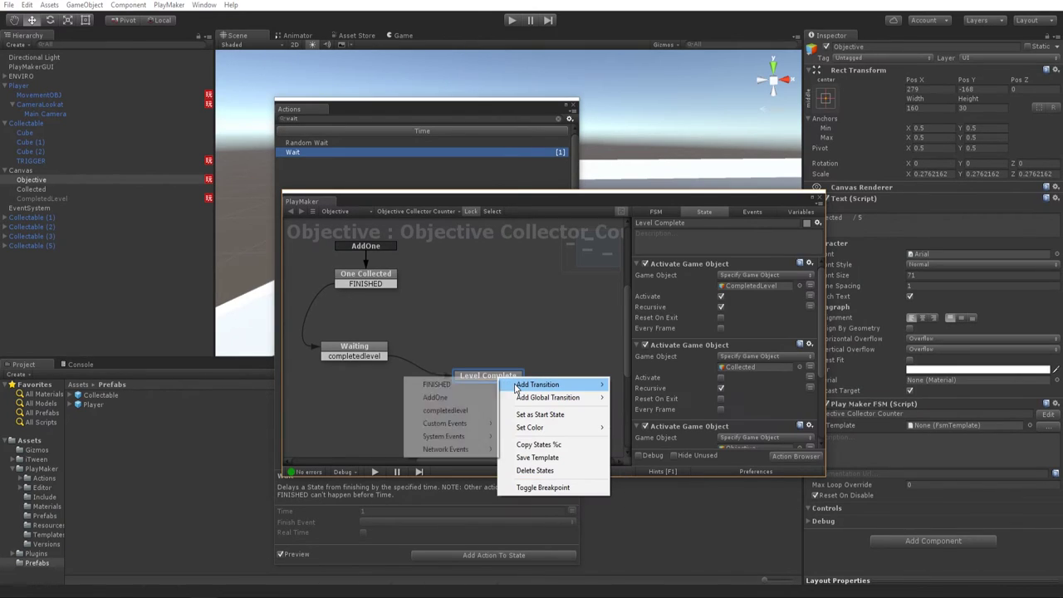
click(475, 389)
right_click(537, 417)
click(541, 418)
scroll(710, 407, down, 3)
click(763, 415)
click(741, 440)
Add a Load Level Num action to State 1 and close the action browser.
click(558, 418)
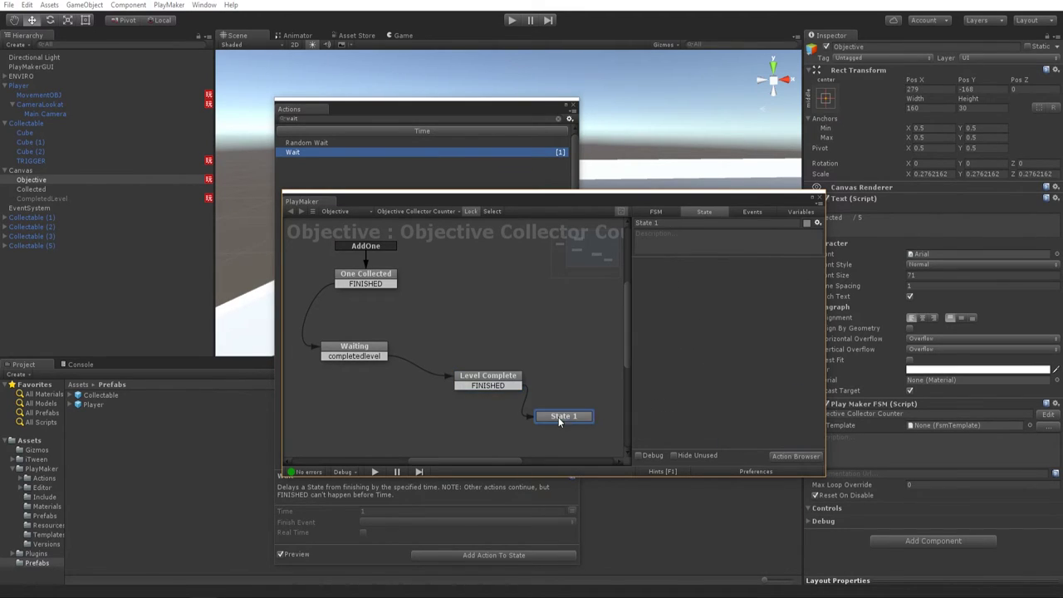
click(787, 459)
text(load)
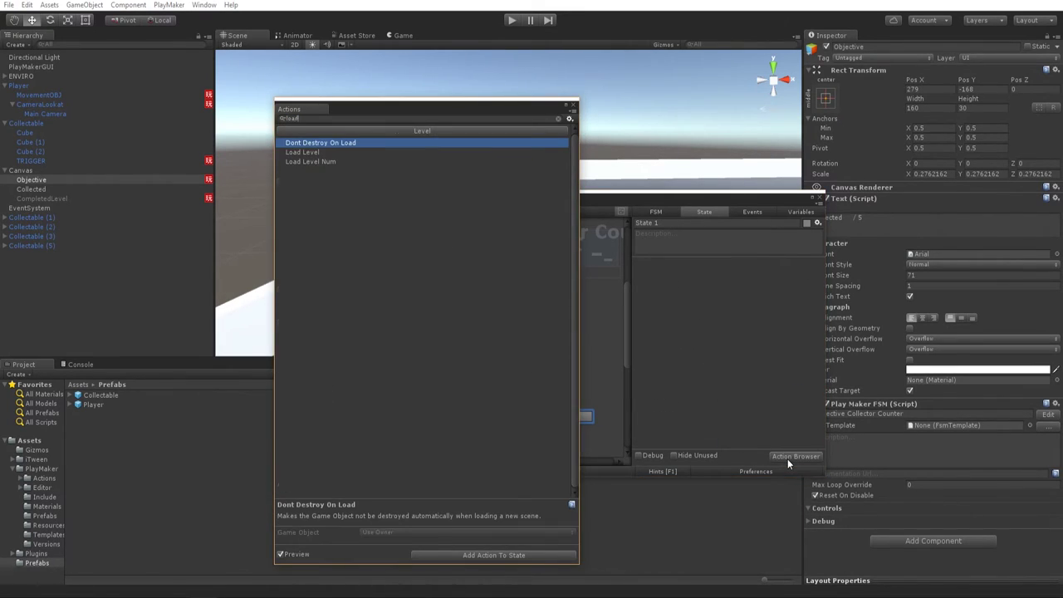
key(Down)
key(Down)
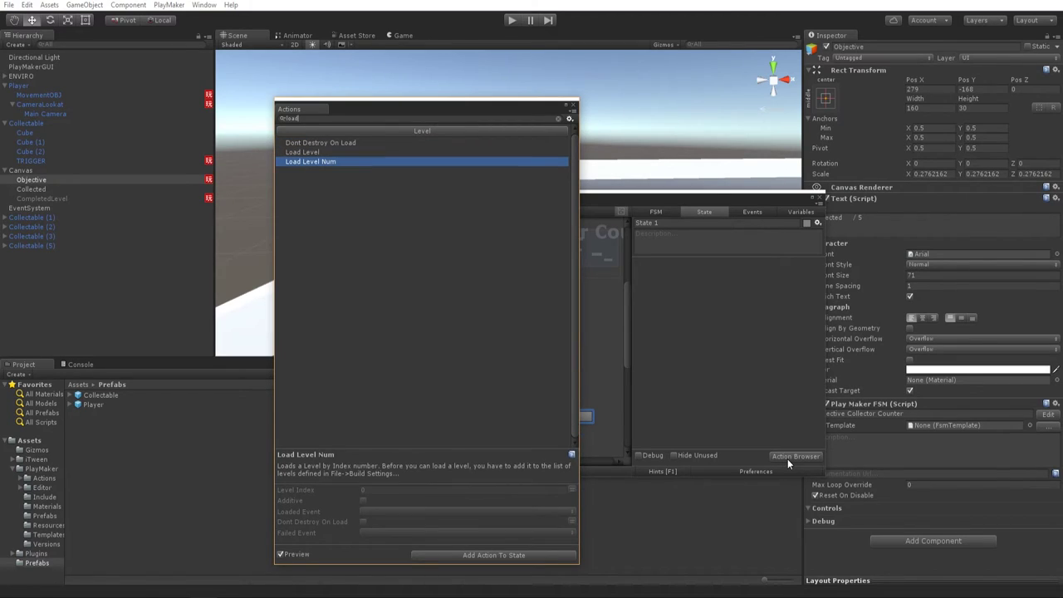
key(Return)
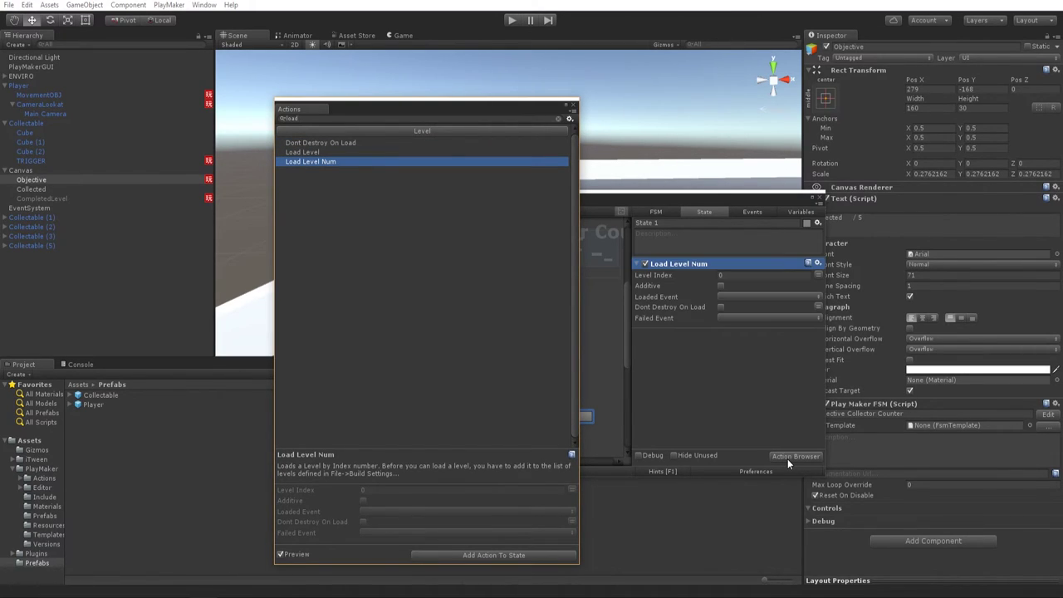
click(573, 105)
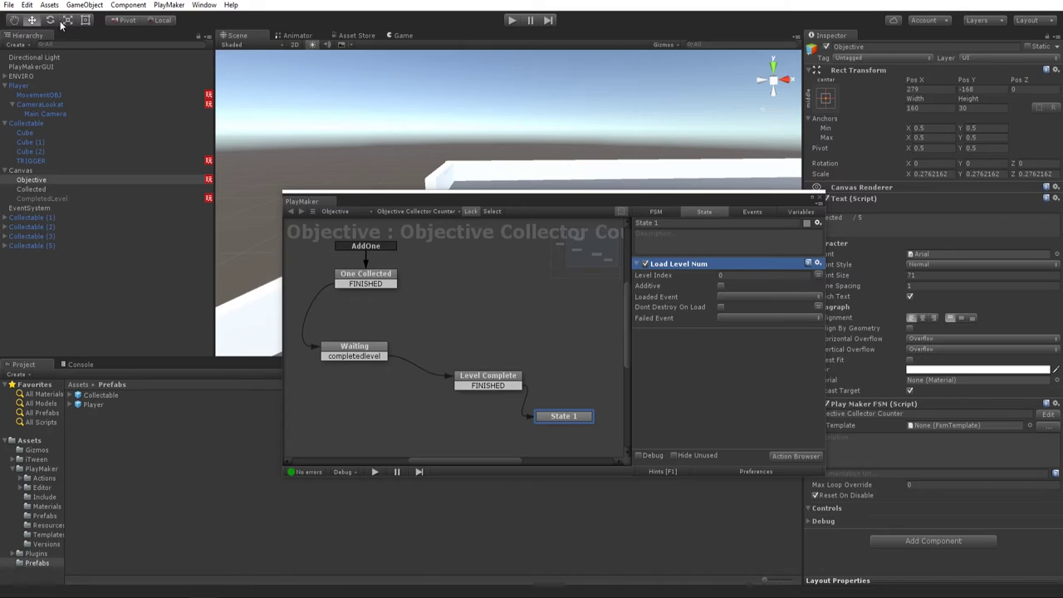
Check the scene's index in the Build Settings, set Load Level Num's Level Index to 1, and close the FSM editor.
click(9, 5)
mouse_move(28, 5)
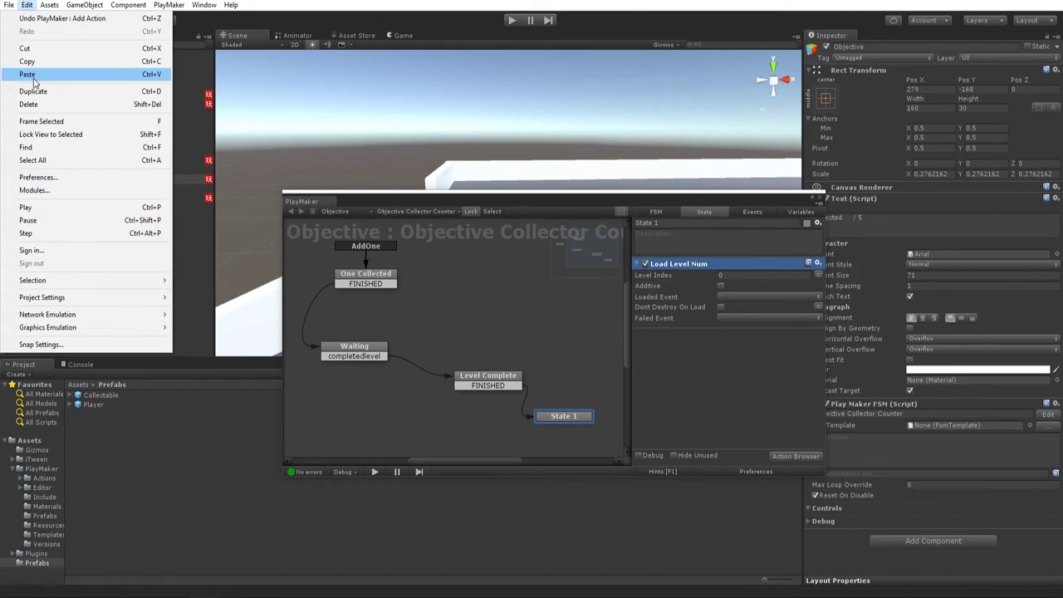
click(37, 133)
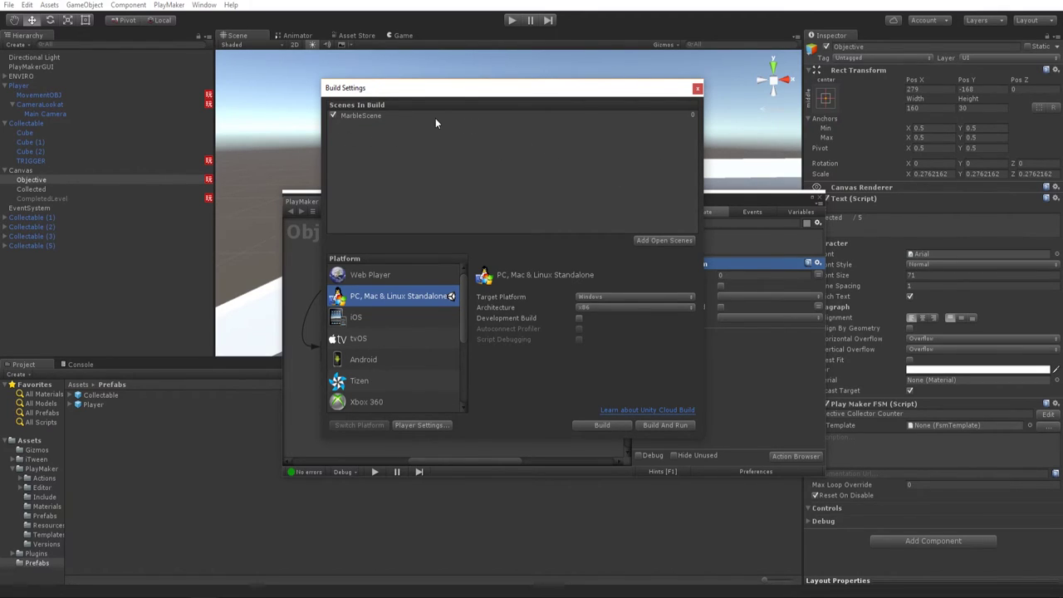
click(697, 89)
click(740, 274)
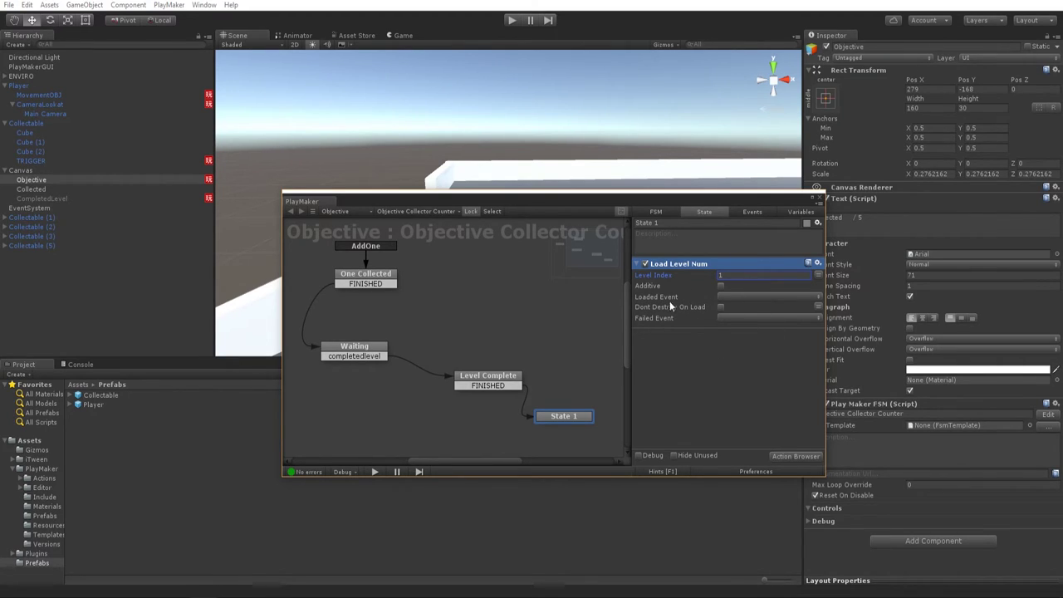
click(819, 197)
Play-test the level, rolling the ball across both platforms and the ramps to gather all five collectables and test the level load.
click(510, 21)
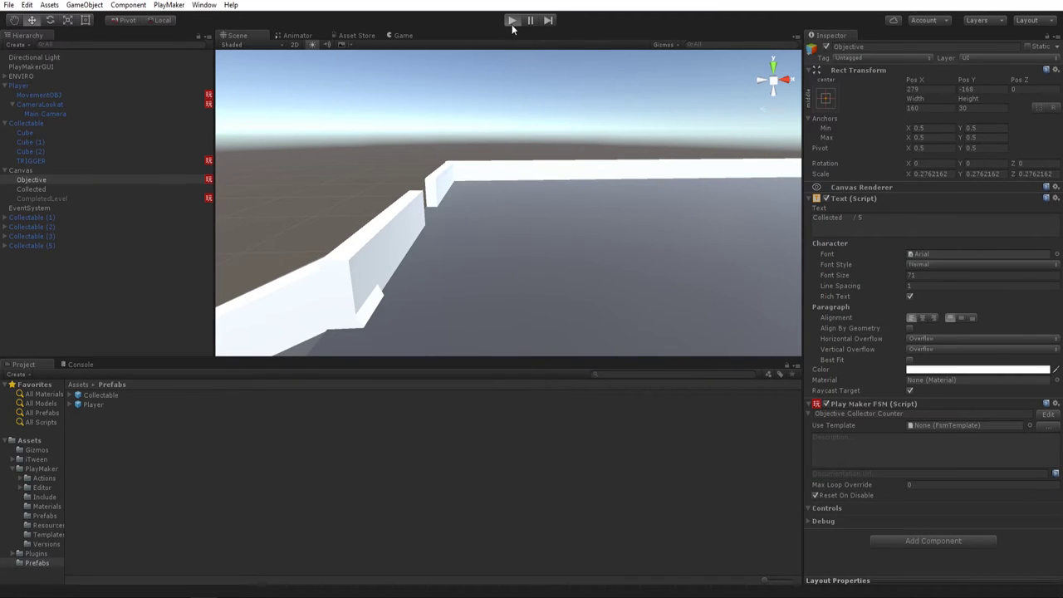
key(w)
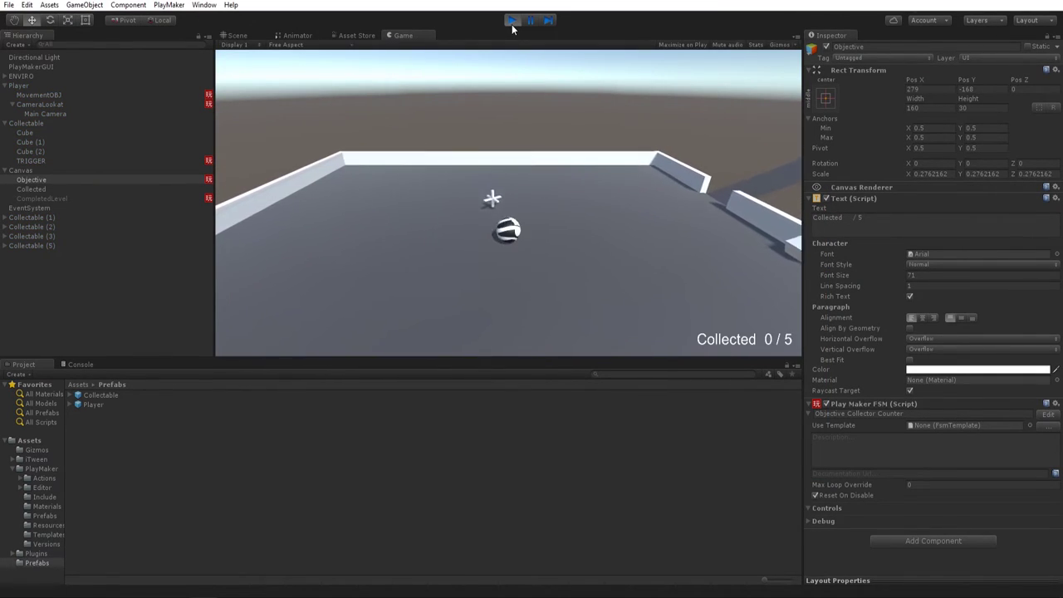
key(a)
key(s)
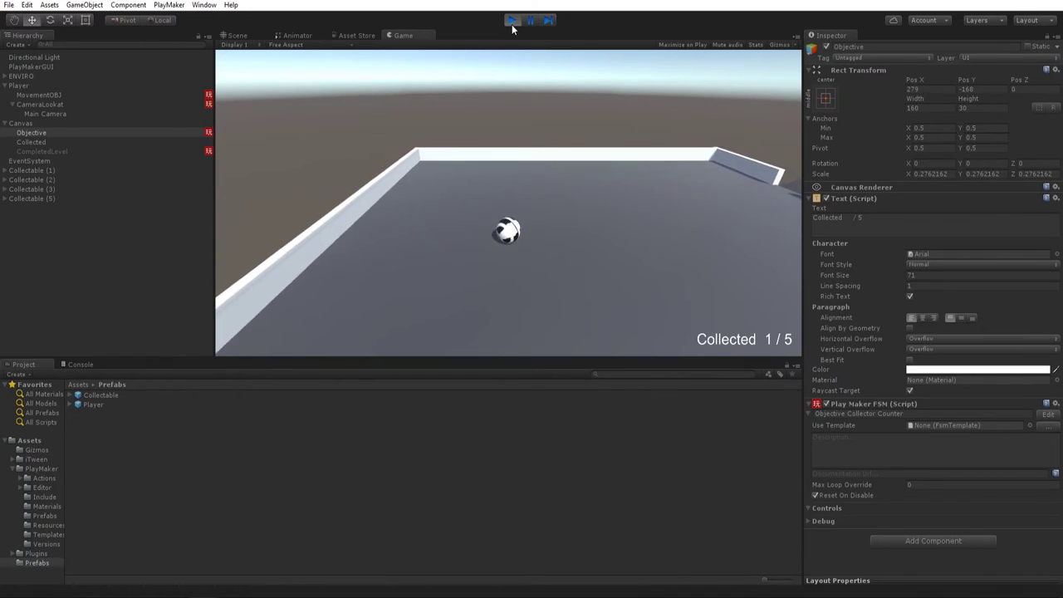
key(d)
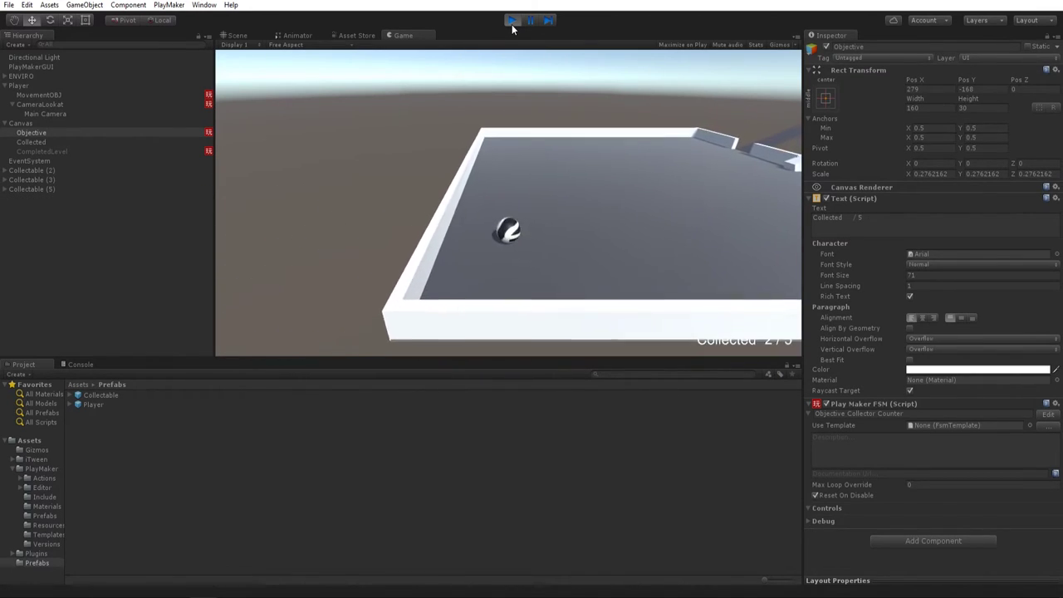
key(w)
key(d)
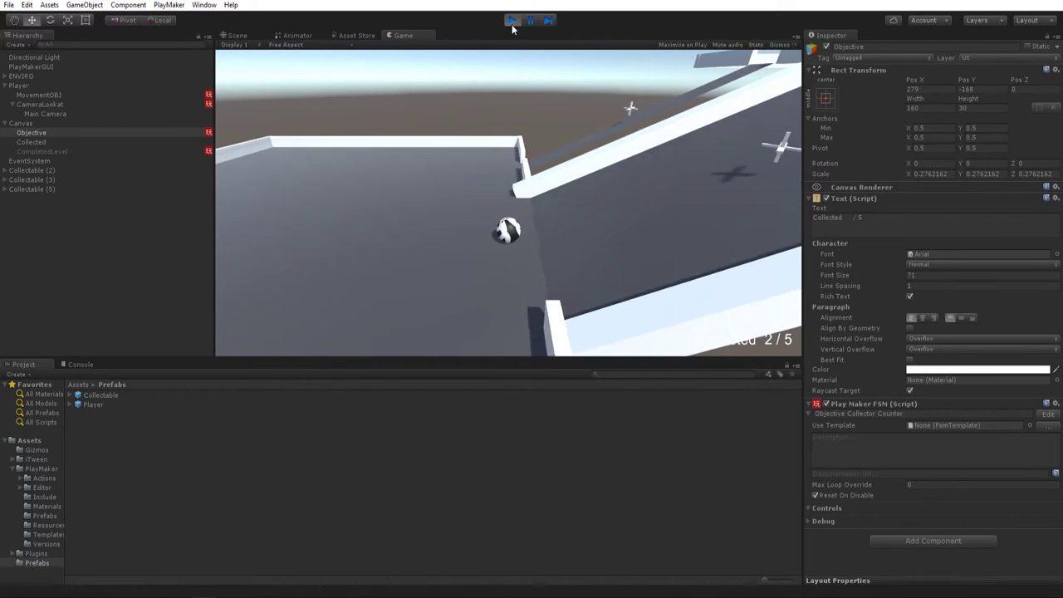
key(w)
key(d)
key(w)
key(a)
key(a)
key(s)
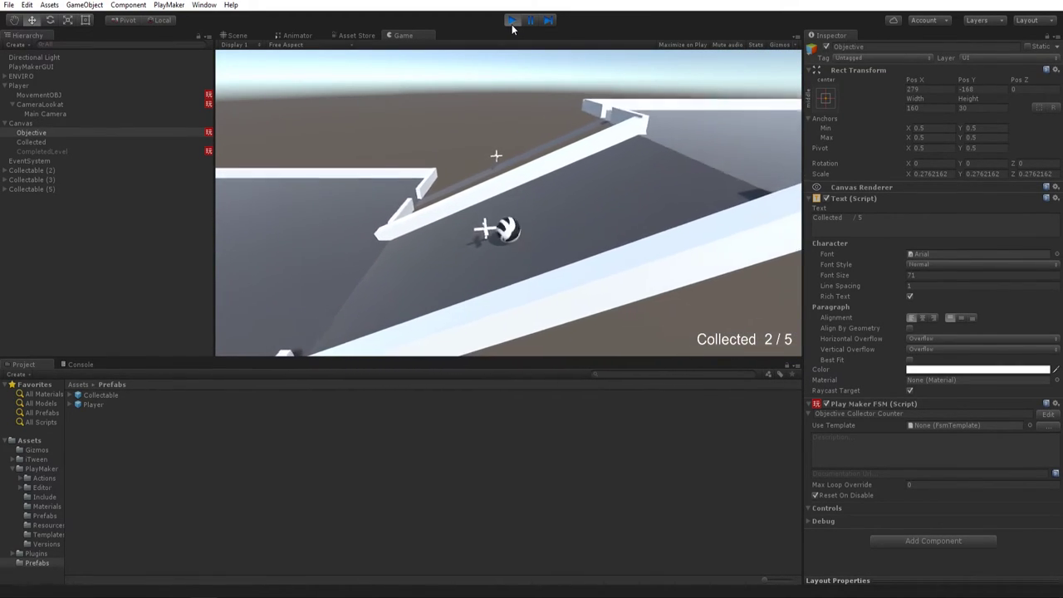
key(d)
key(w)
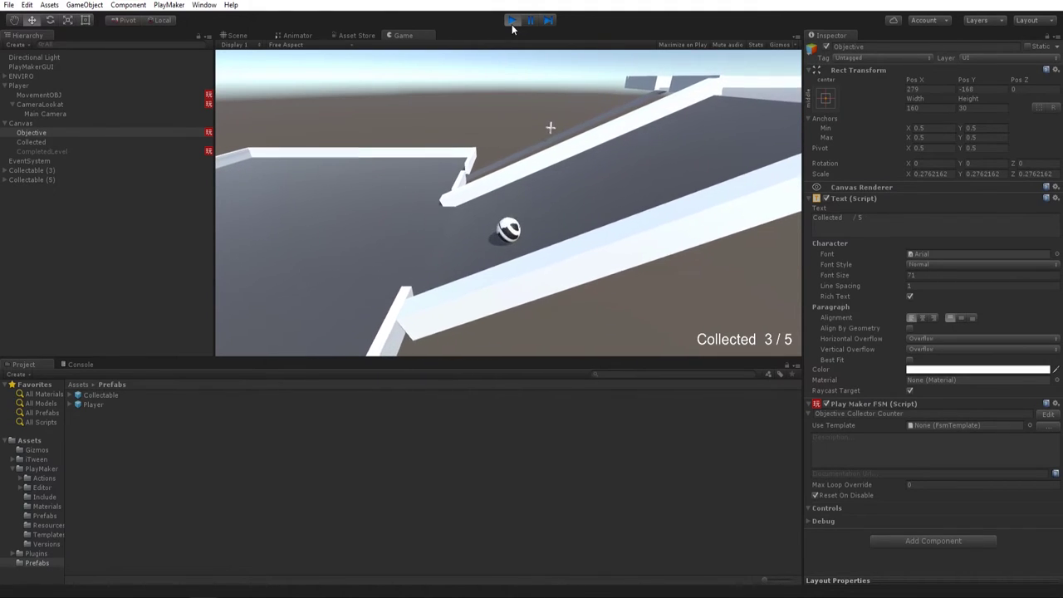
key(d)
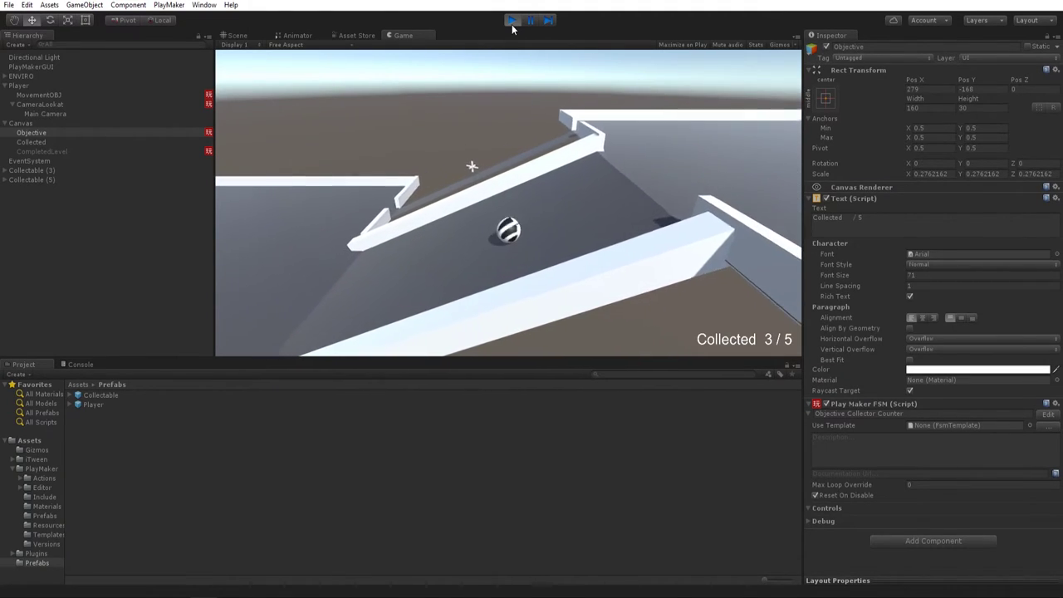
key(d)
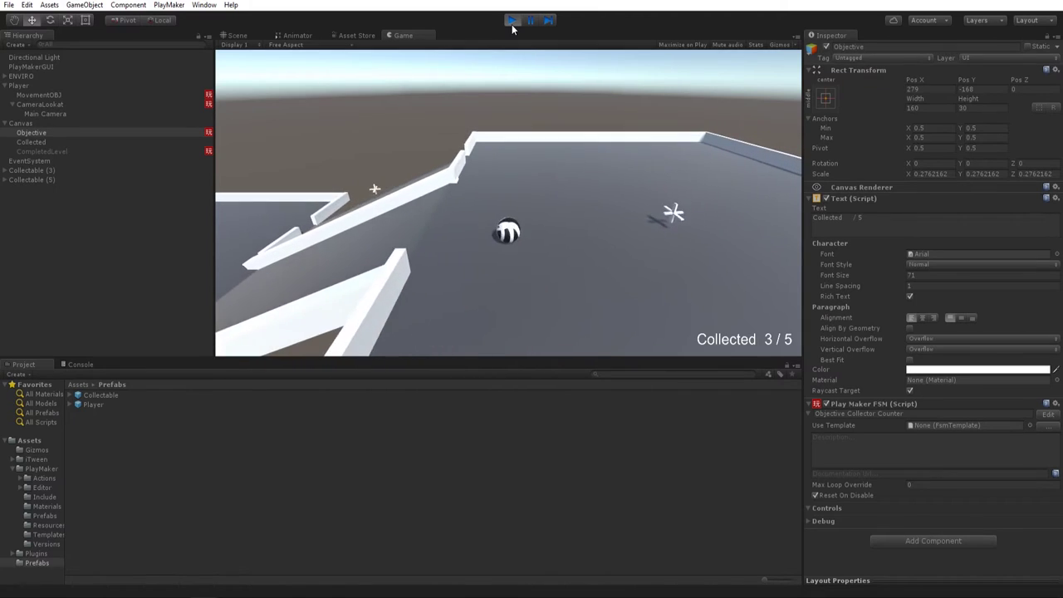
key(a)
key(w)
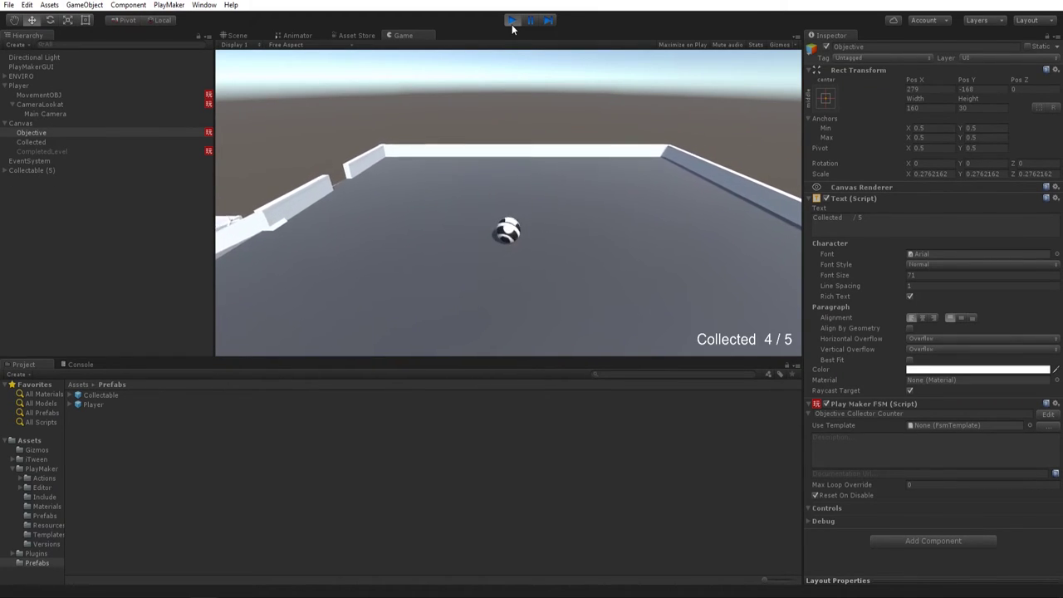
key(a)
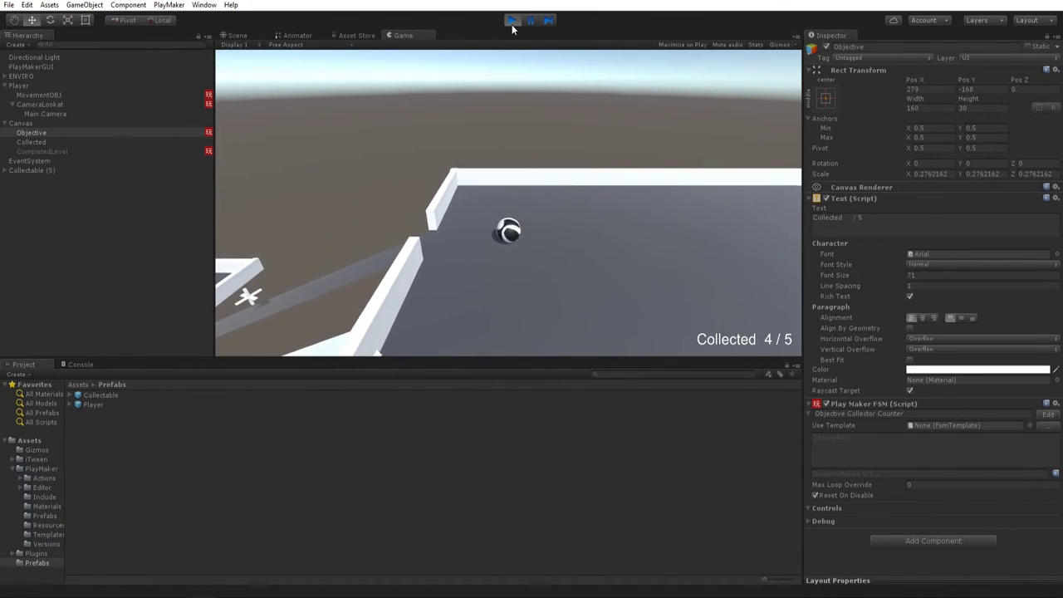
key(a)
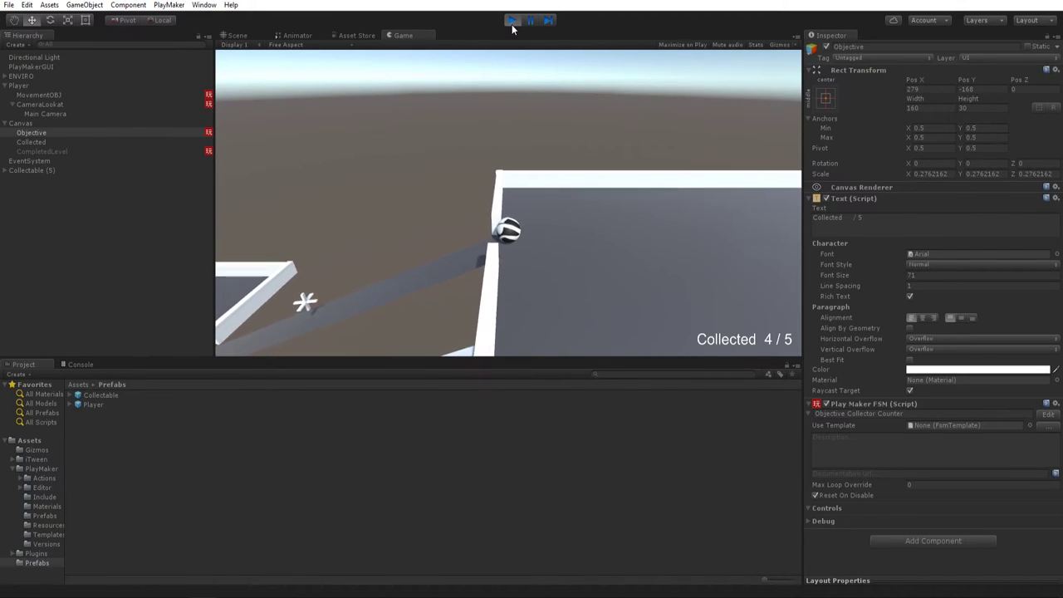
key(a)
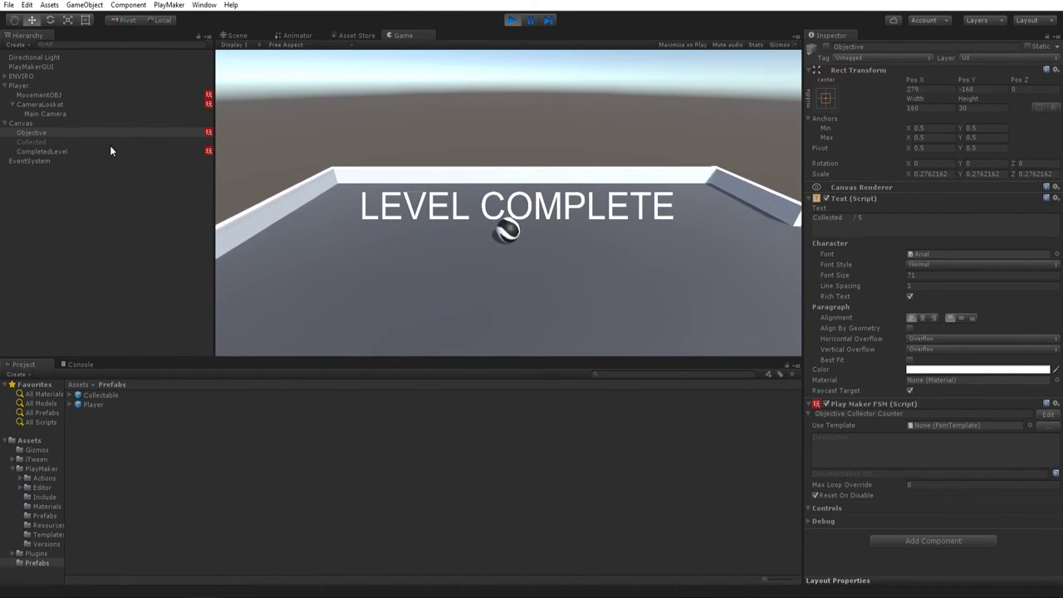
Review State 1's Load Level Num action in the Objective's FSM, stop the game, and close the FSM editor.
click(1047, 414)
middle_drag(424, 387, 285, 343)
scroll(521, 356, down, 1)
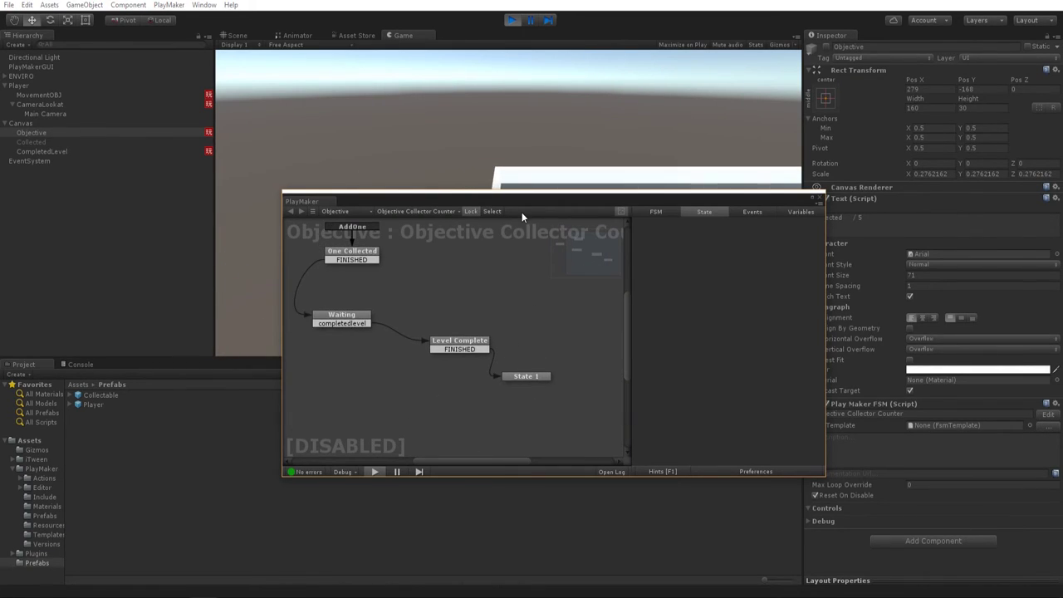
click(528, 379)
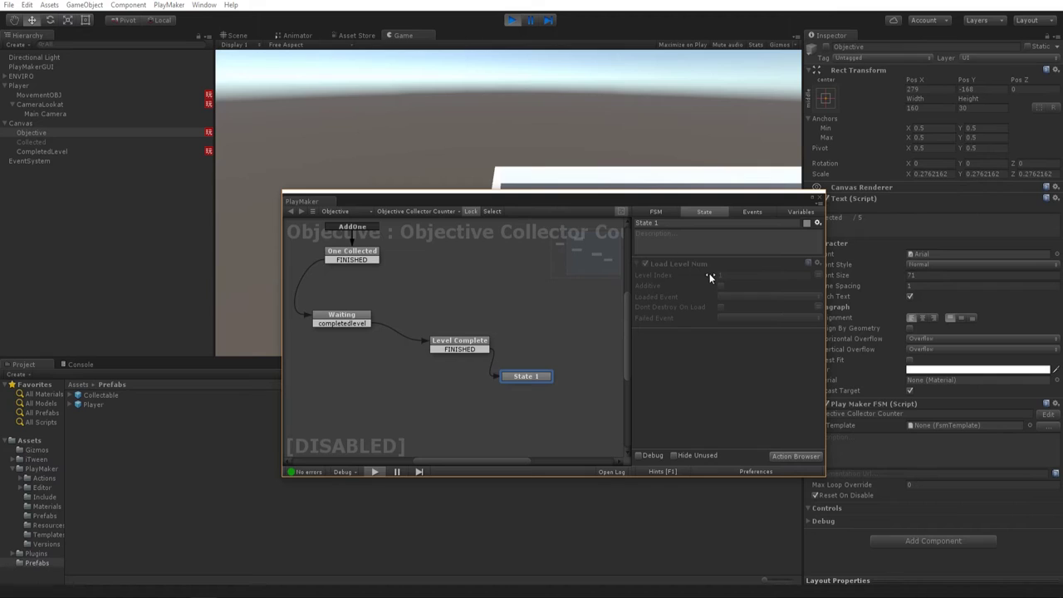
click(513, 21)
drag(567, 201, 615, 205)
click(866, 199)
Duplicate the MarbleScene asset in the Assets folder and name the copy MarbleScene Second Level.
middle_drag(601, 249, 692, 186)
scroll(566, 246, down, 5)
right_drag(692, 185, 532, 262)
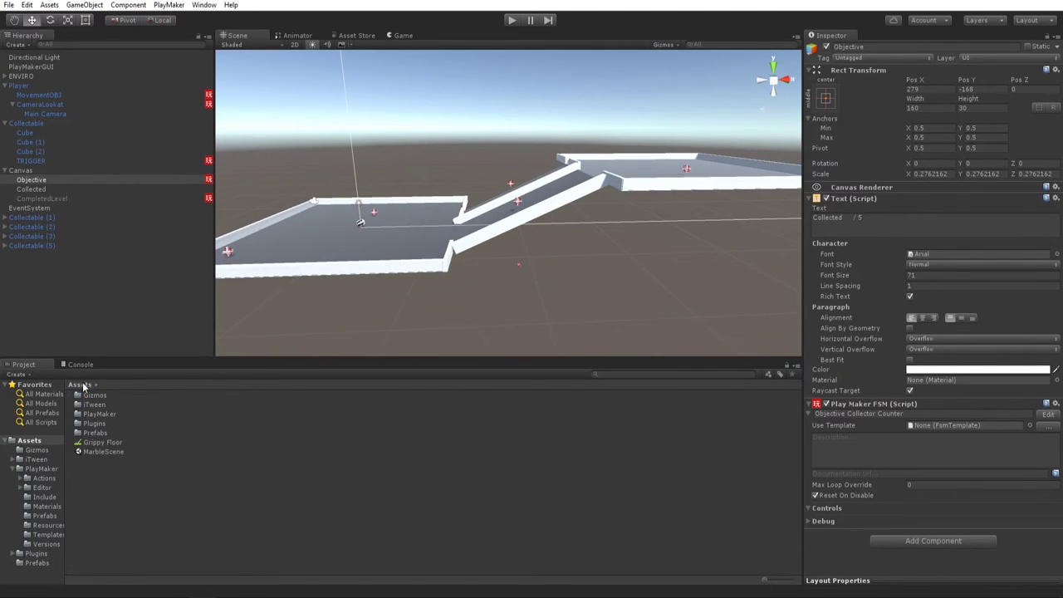
click(100, 450)
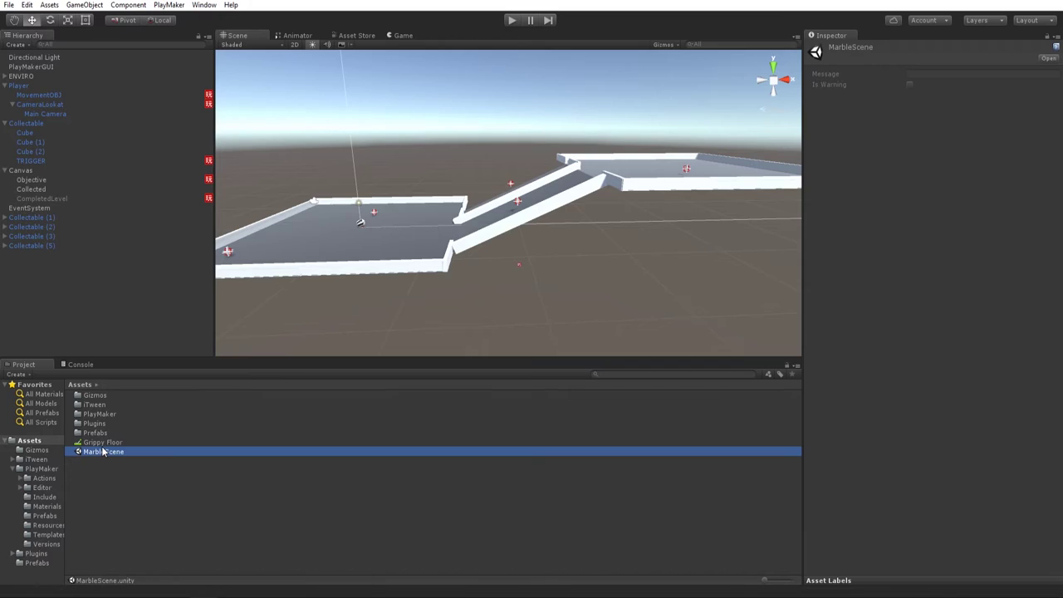
right_click(103, 451)
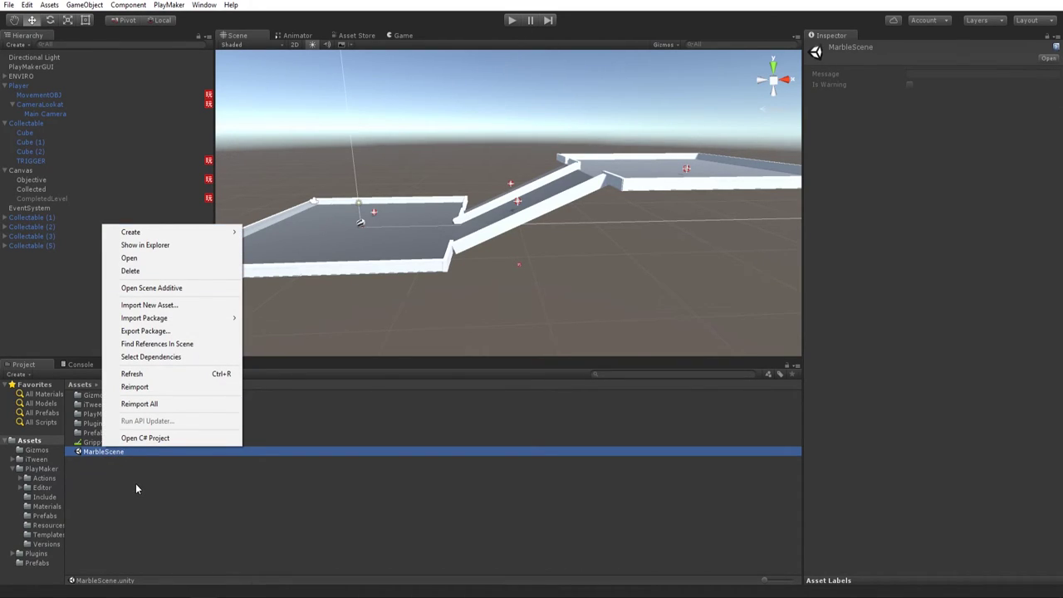
click(104, 451)
click(28, 5)
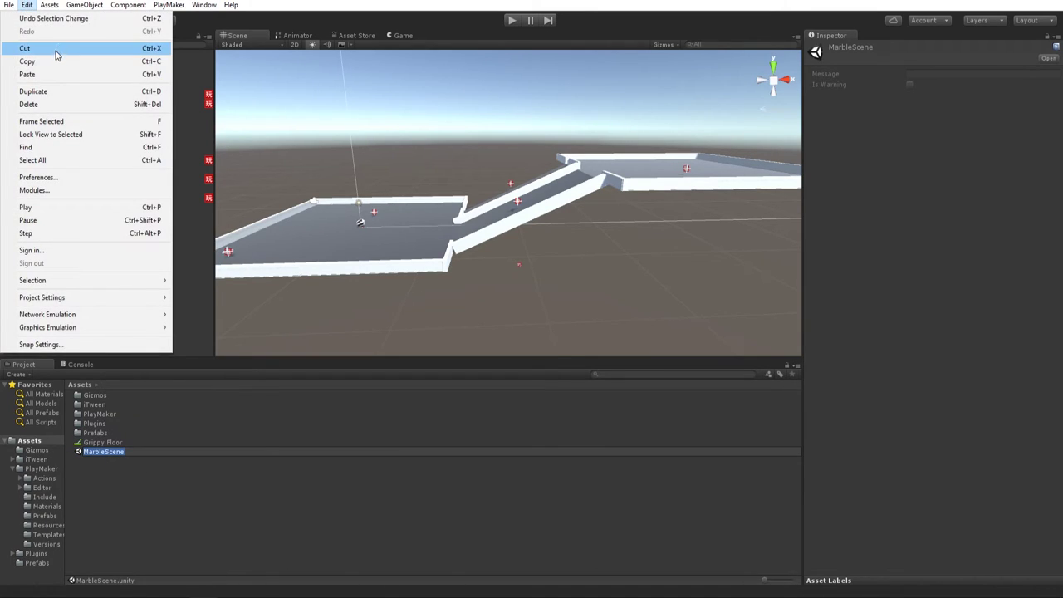
click(55, 91)
click(106, 463)
click(135, 456)
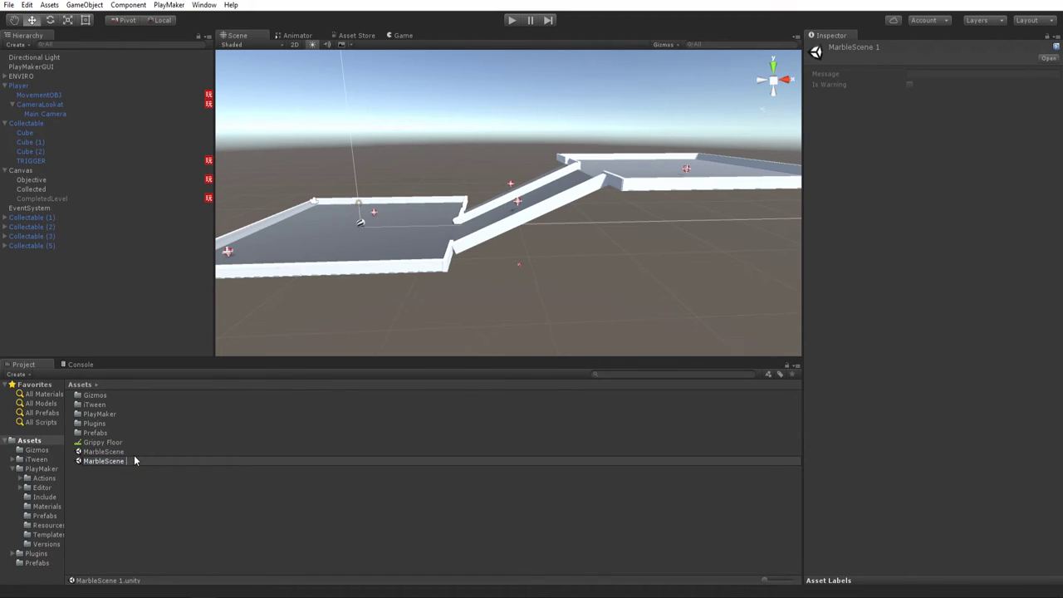
text(Second Level)
key(Return)
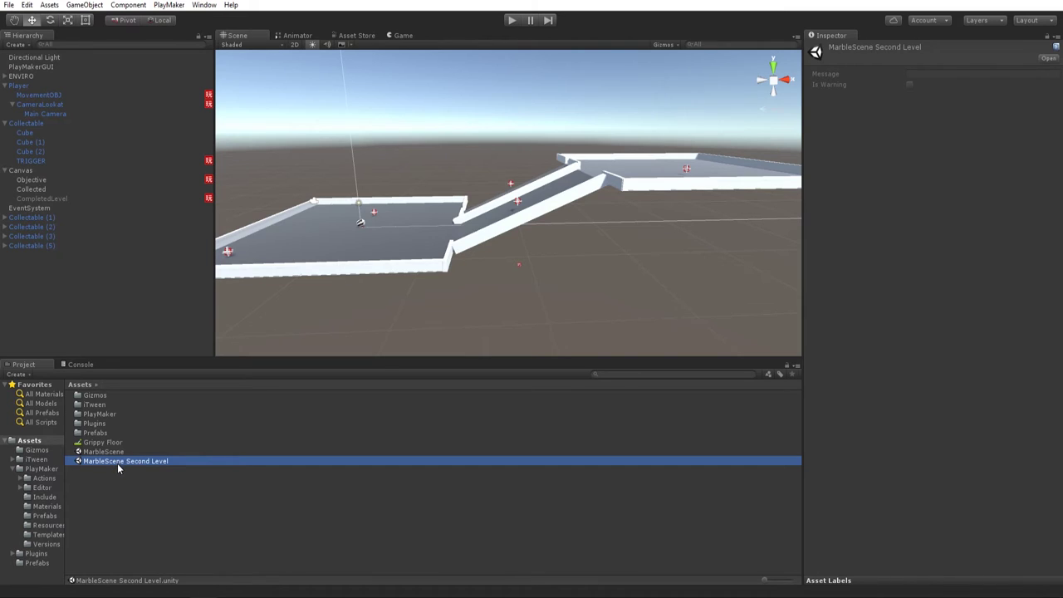
Open the MarbleScene Second Level scene.
double_click(117, 463)
scroll(443, 240, down, 3)
middle_drag(443, 239, 499, 311)
scroll(499, 311, up, 3)
Move Collectable (3) along the Z axis to about 7.7, near the upper platform's back wall.
click(57, 145)
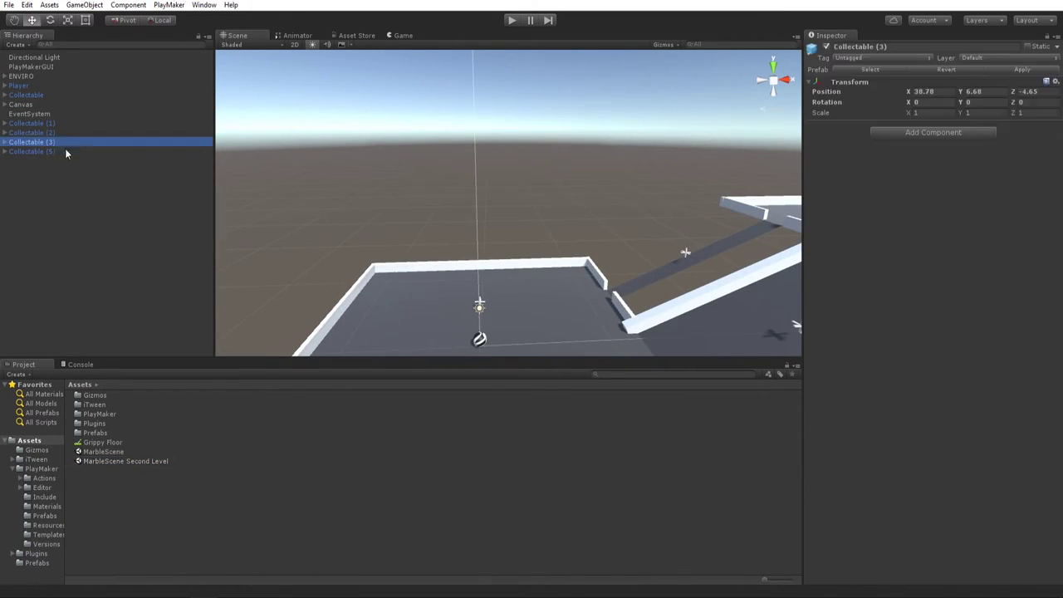
scroll(421, 222, down, 4)
alt+drag(478, 249, 492, 291)
scroll(493, 292, down, 2)
alt+middle_drag(492, 291, 451, 283)
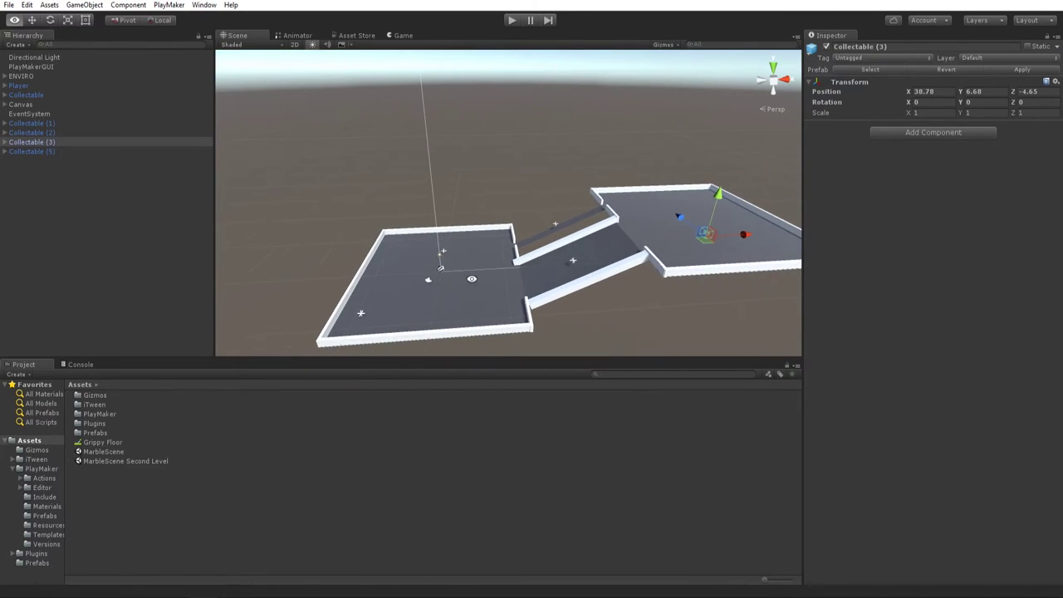
drag(681, 215, 629, 164)
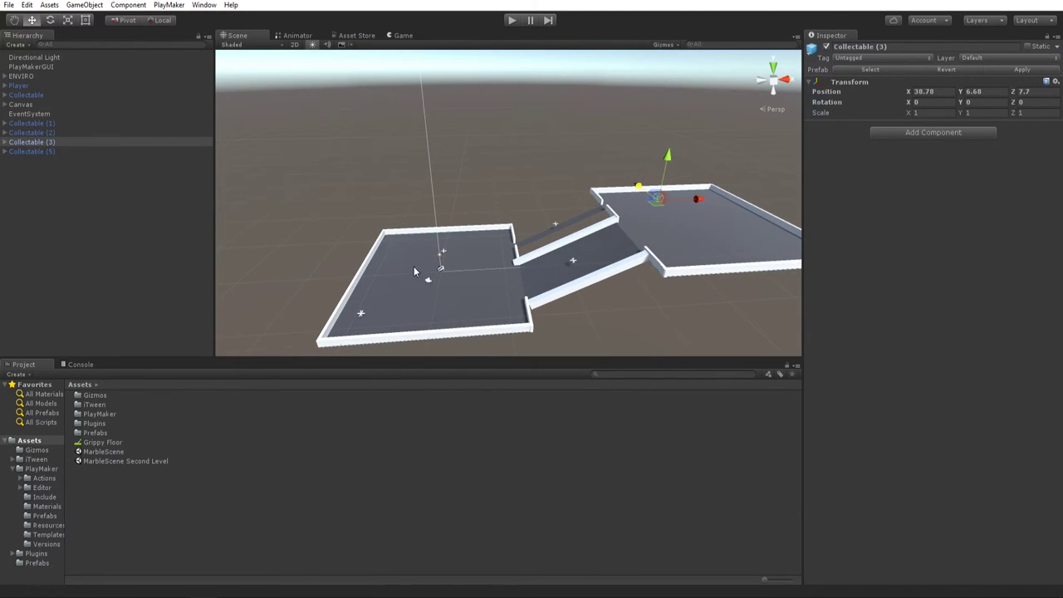
Move Collectable (1) along the Z axis to about 8.9, near the lower platform's back wall.
click(363, 314)
drag(378, 287, 407, 226)
scroll(450, 252, up, 4)
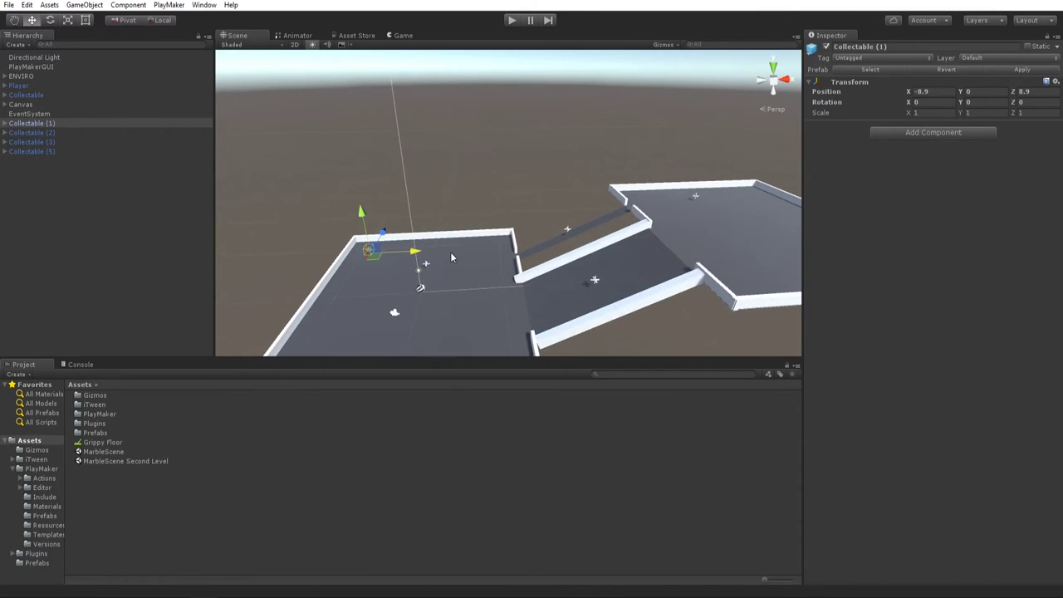
Move Collectable (5) down along the narrow ramp, closer to the lower platform.
click(596, 284)
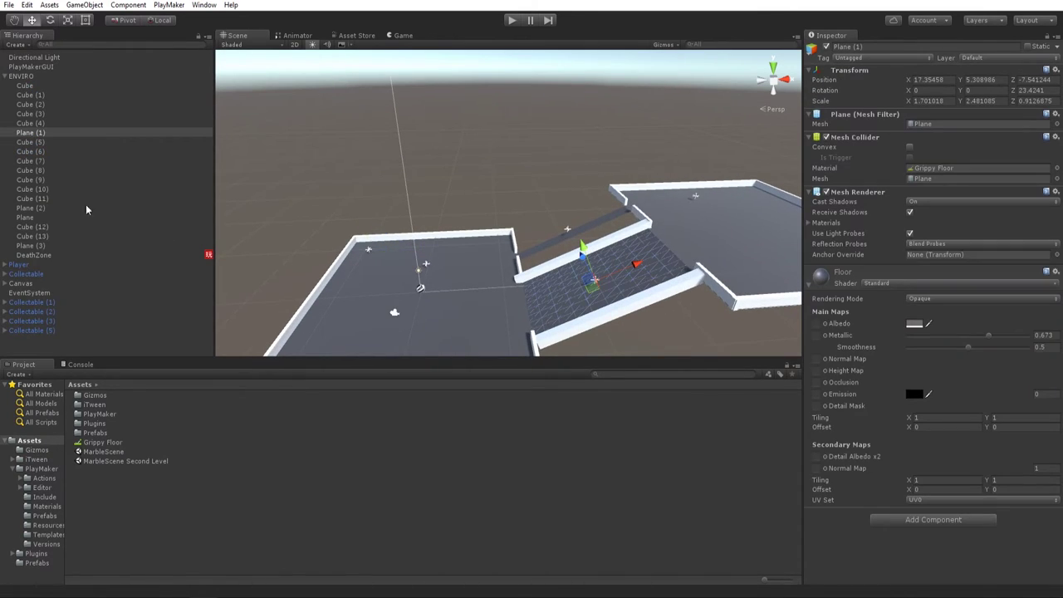
click(6, 78)
click(529, 225)
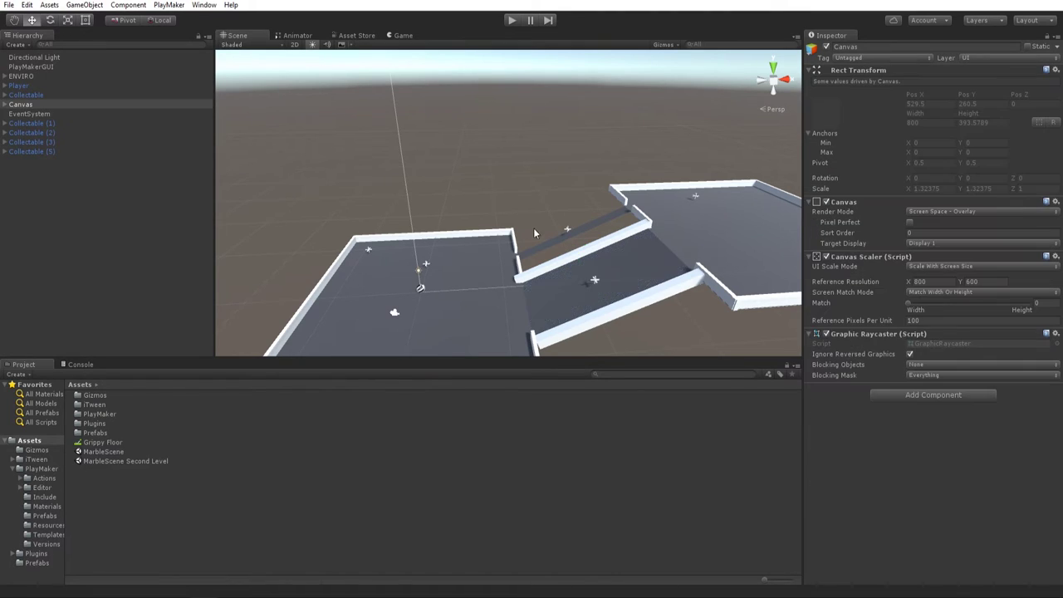
scroll(550, 254, up, 4)
click(601, 249)
scroll(599, 245, down, 1)
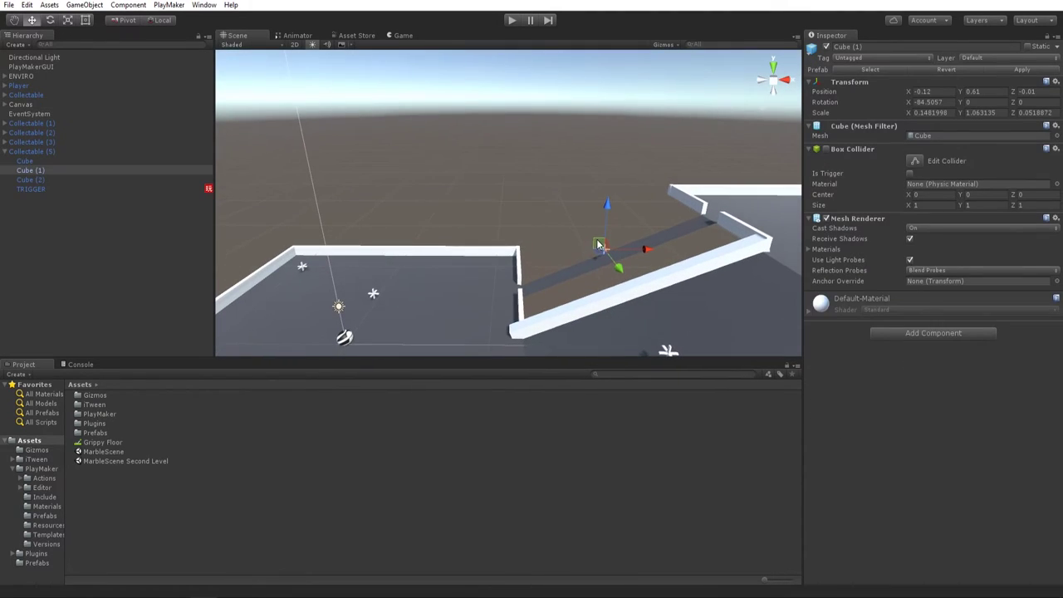
click(55, 153)
mouse_move(598, 245)
mouse_down()
mouse_move(573, 257)
mouse_move(595, 248)
mouse_move(586, 261)
mouse_up()
click(584, 213)
mouse_move(612, 259)
right_down()
mouse_move(572, 230)
mouse_move(601, 254)
right_up()
key(w)
click(624, 270)
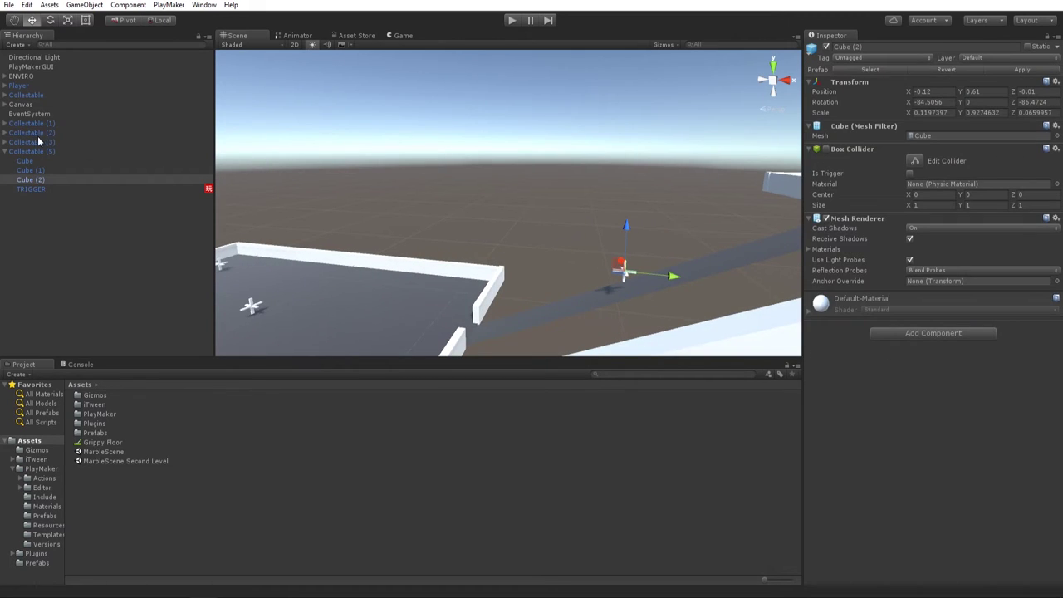
click(51, 153)
alt+drag(424, 267, 432, 224)
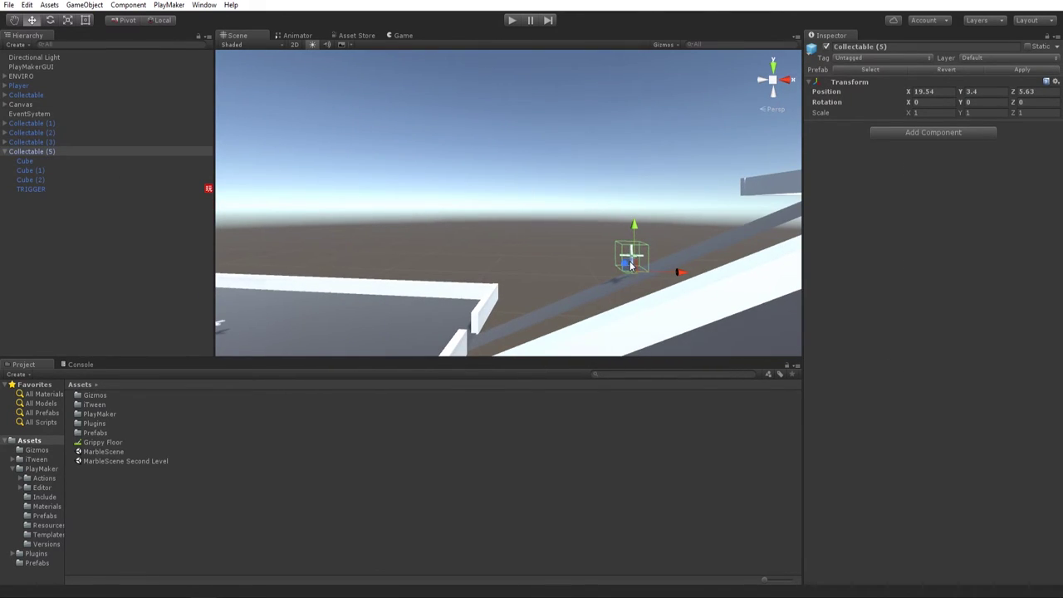
drag(631, 262, 523, 309)
click(558, 256)
alt+drag(558, 256, 490, 201)
Add the open MarbleScene Second Level scene to the build's scene list, and reopen the MarbleScene scene.
click(8, 5)
click(52, 122)
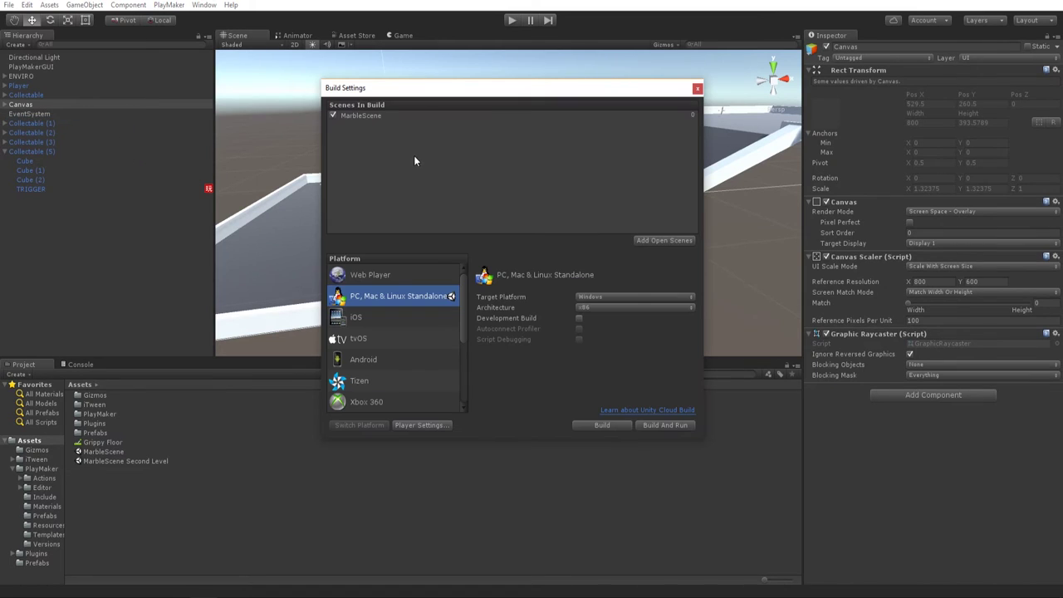
click(637, 240)
click(696, 88)
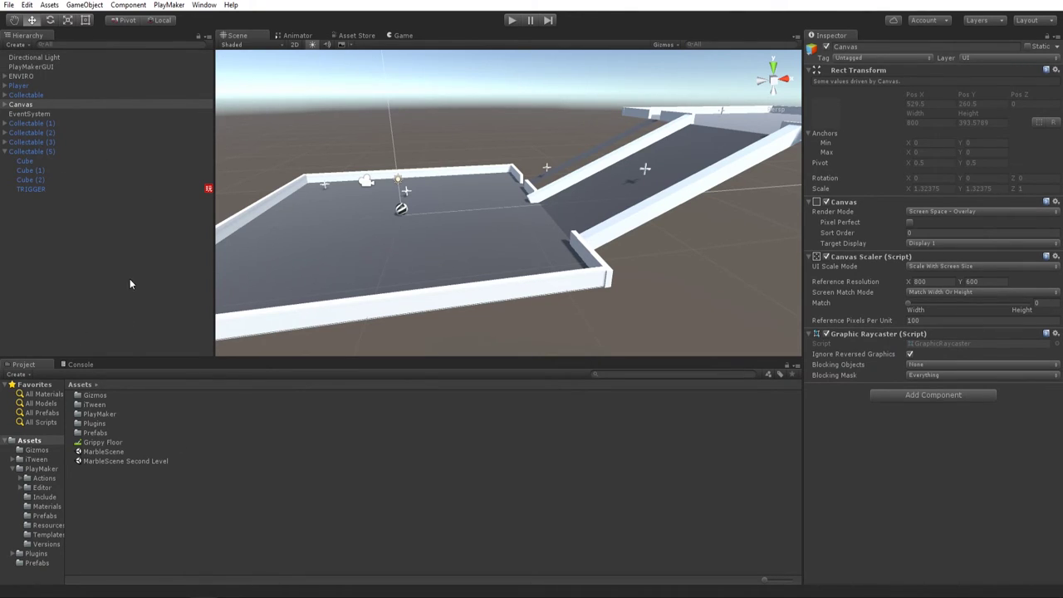
click(102, 452)
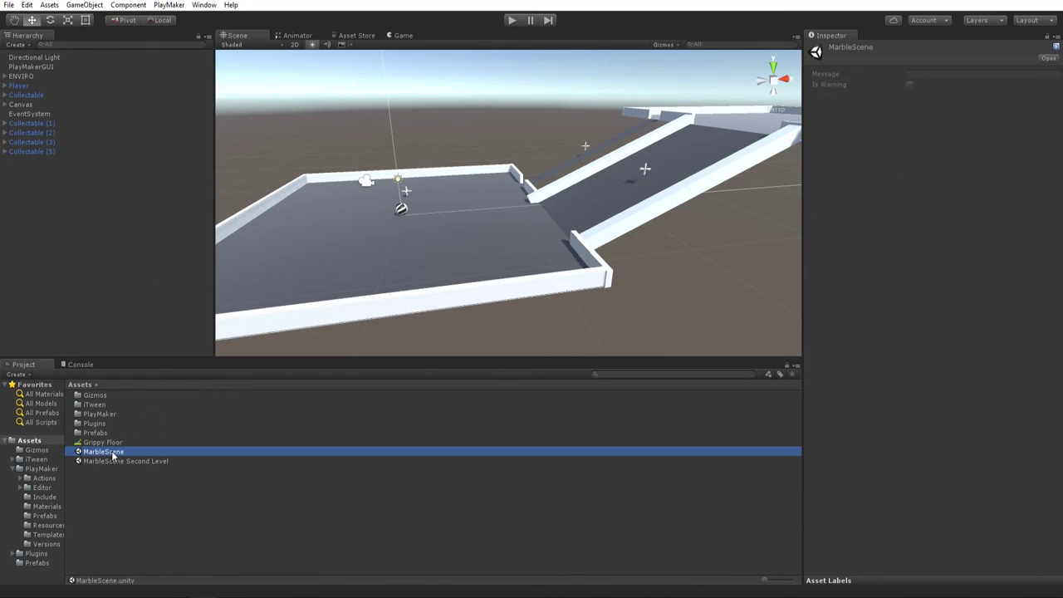
Review the level index and loaded-event options of State 1's Load Level Num action in the Objective's FSM.
click(5, 96)
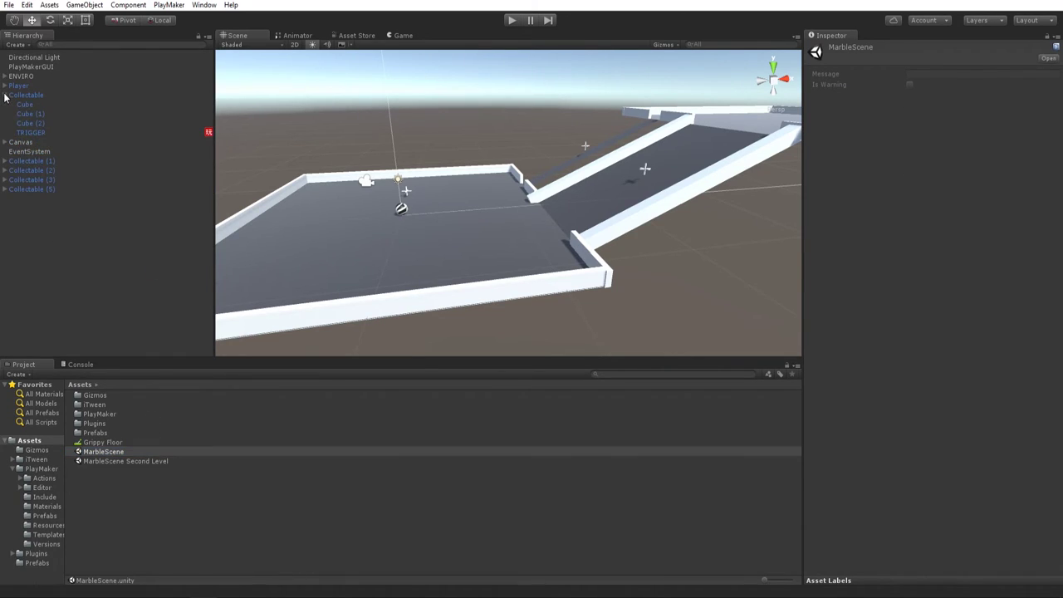
click(5, 143)
click(35, 152)
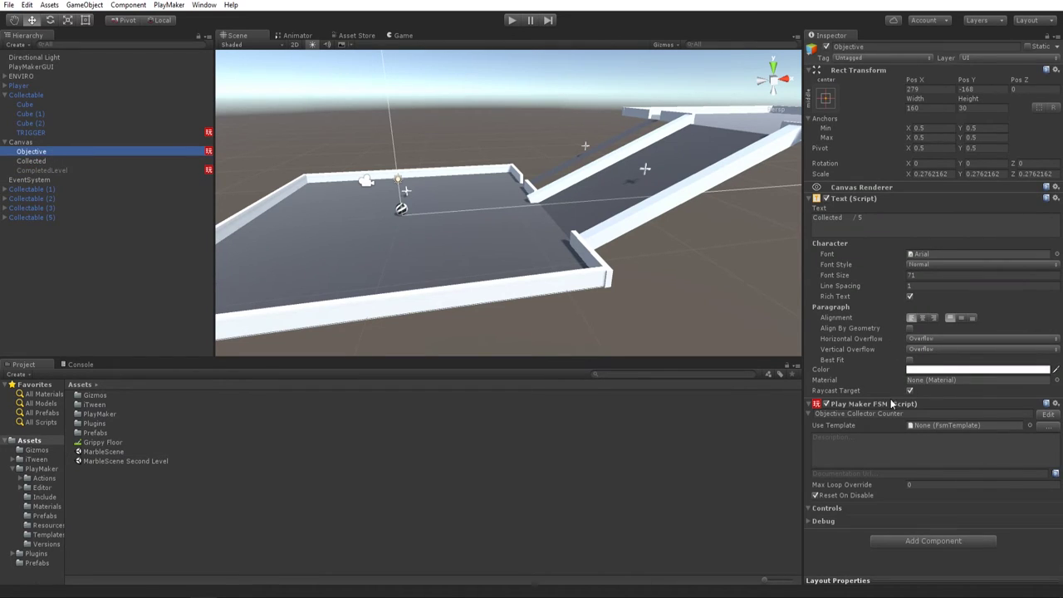
click(1047, 414)
middle_drag(657, 381, 543, 353)
click(543, 381)
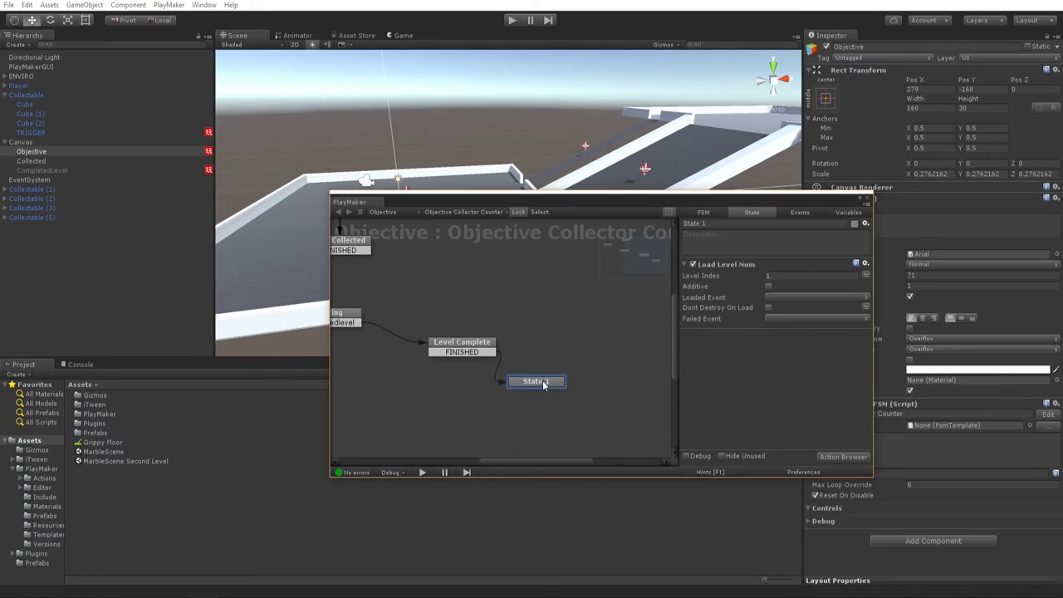
click(791, 297)
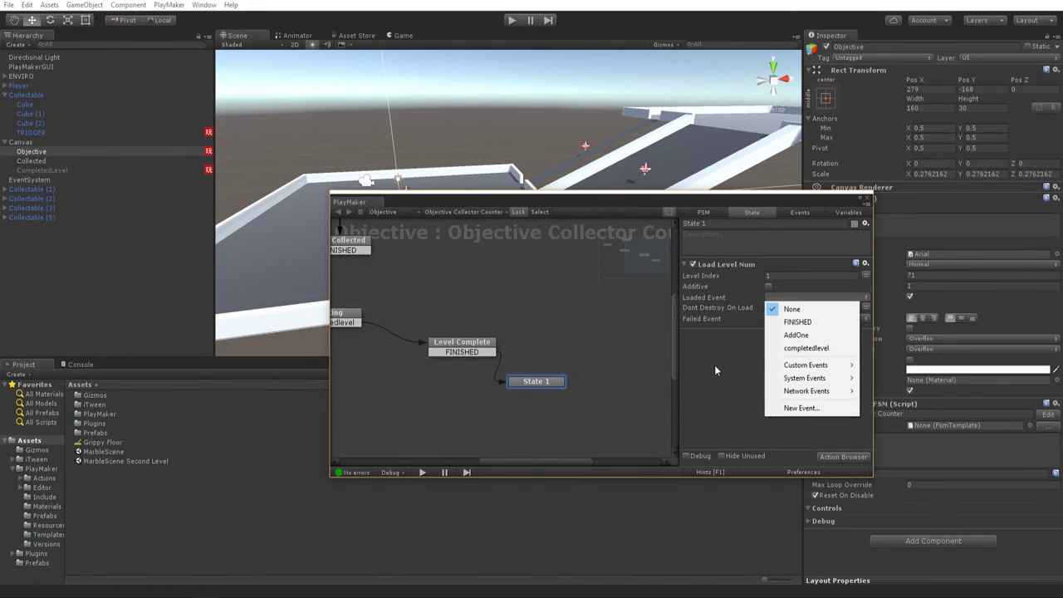
click(723, 336)
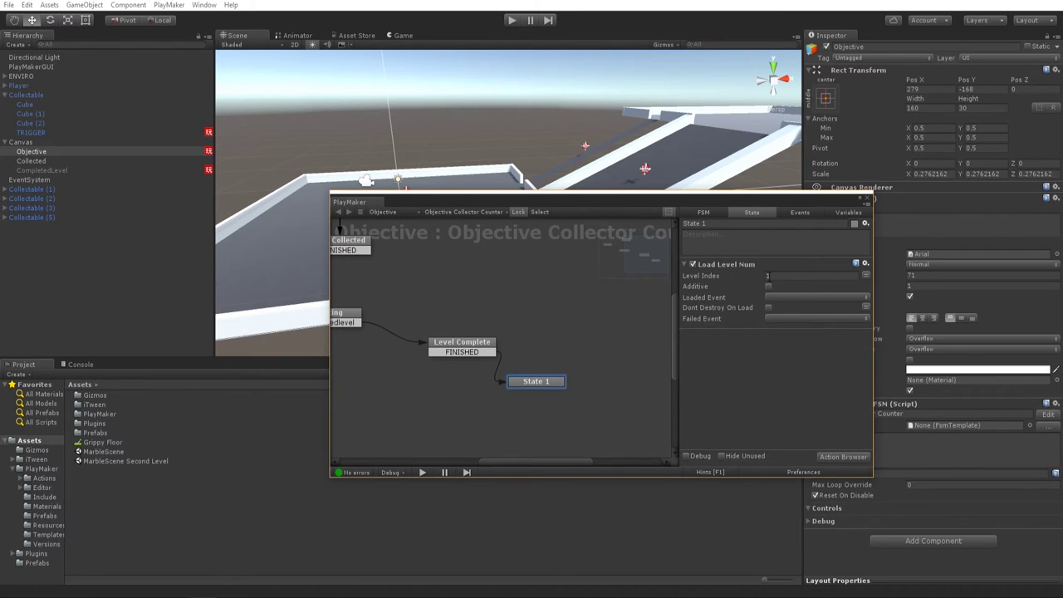
click(864, 201)
Check the scene order and index numbers in the Build Settings.
click(9, 5)
click(79, 121)
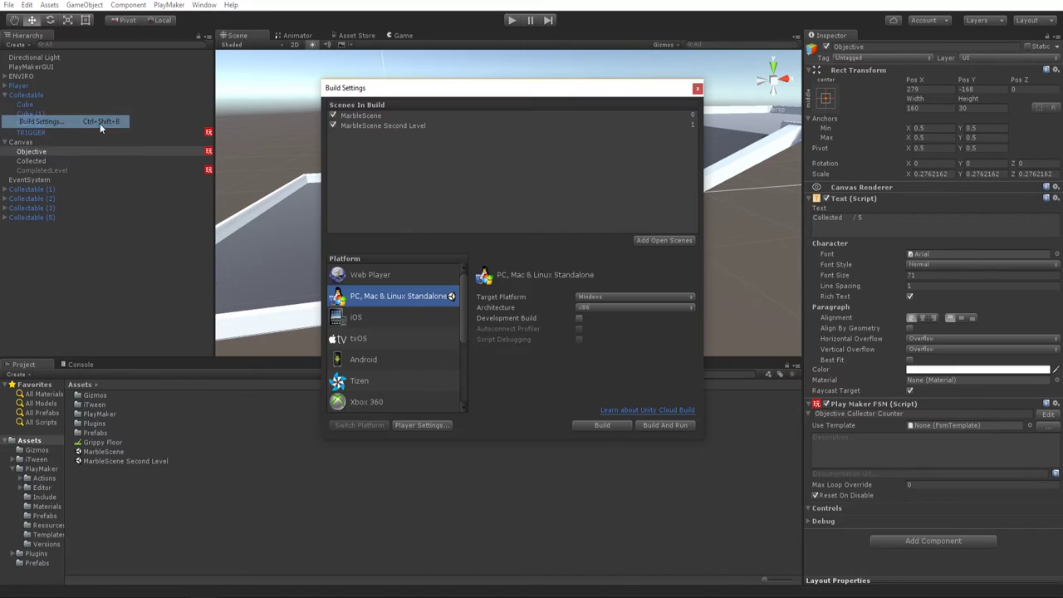
click(697, 89)
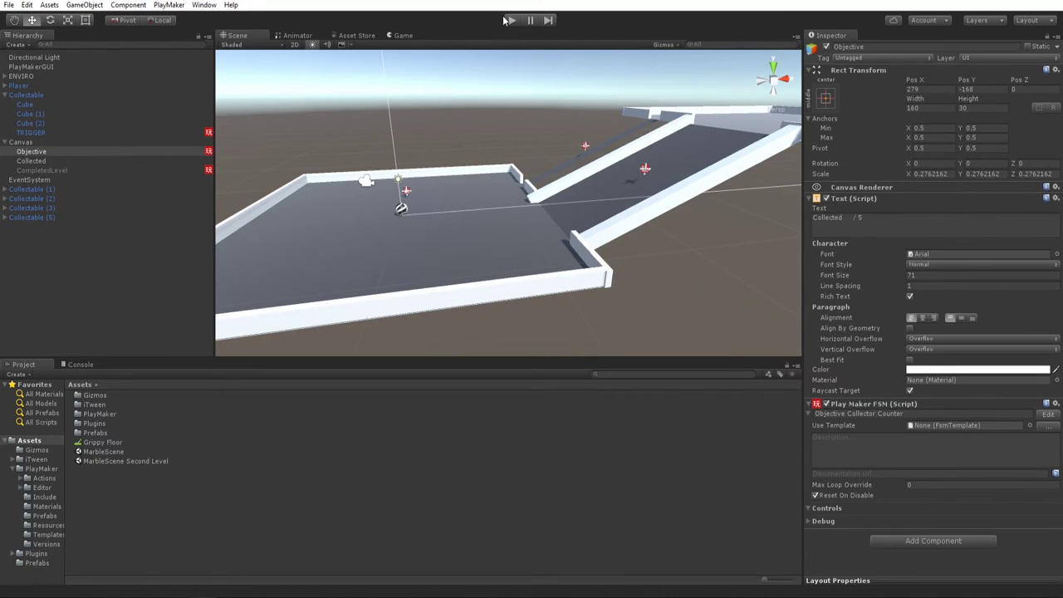
Play the game and roll the ball through the two collectables on the lower platform.
click(505, 20)
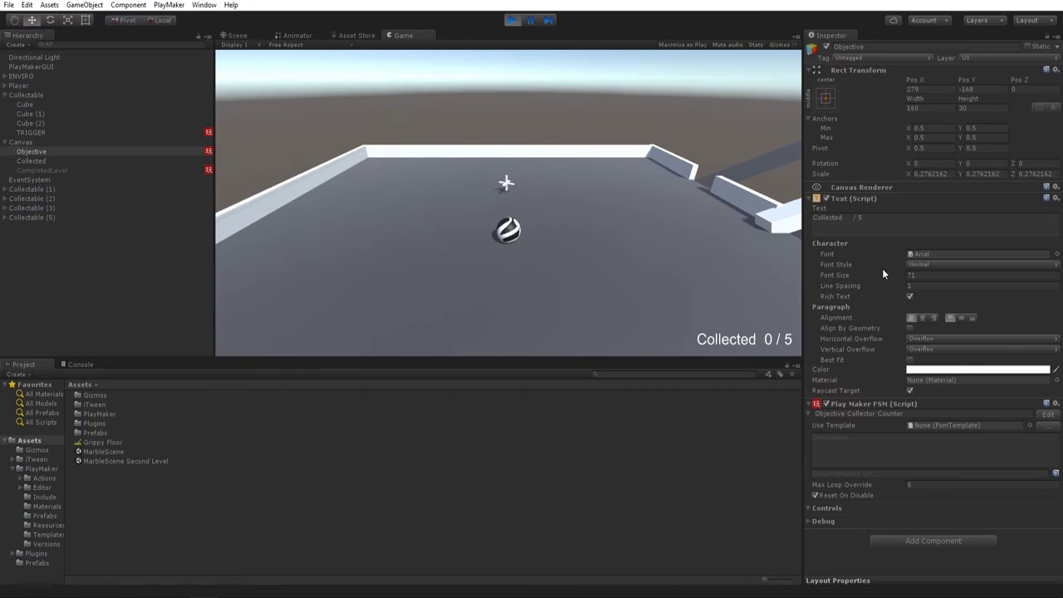
key(w)
key(a)
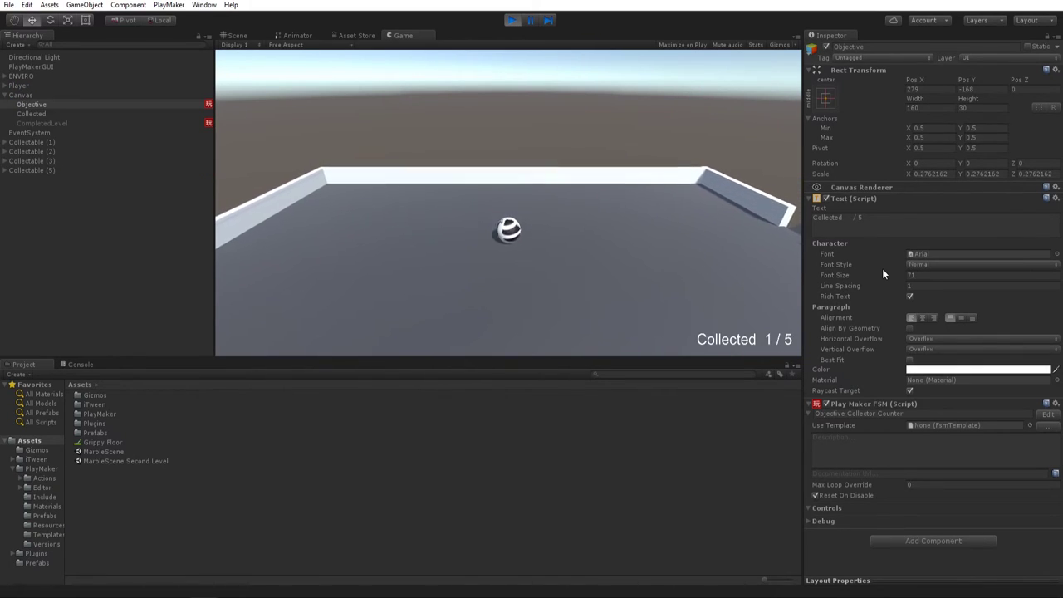
key(s)
key(s)
key(d)
key(d)
key(w)
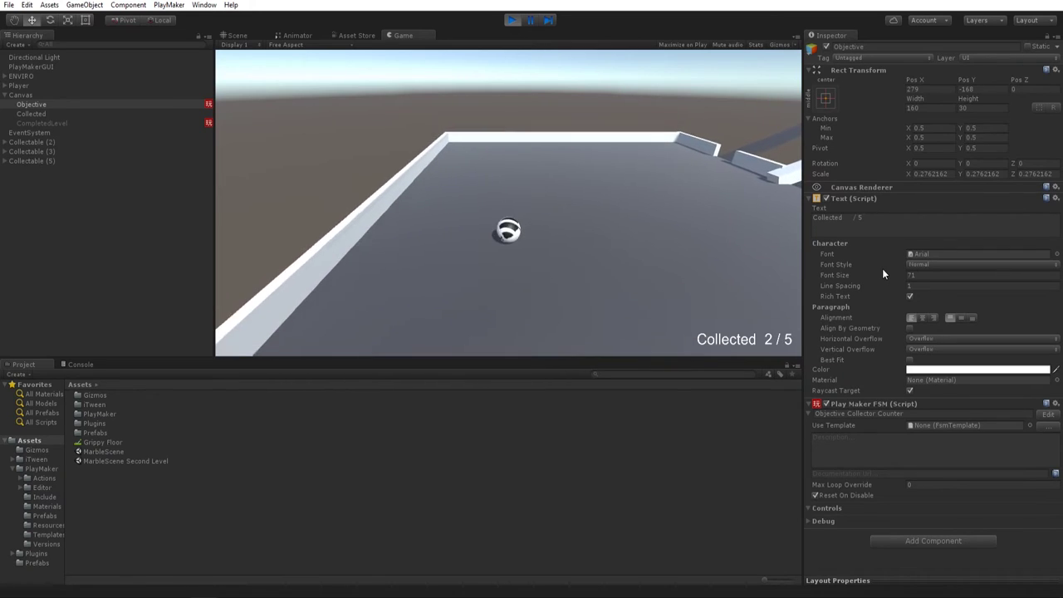
Roll the ball up the wide ramp to pick up the collectables on the ramp and the upper platform.
key(d)
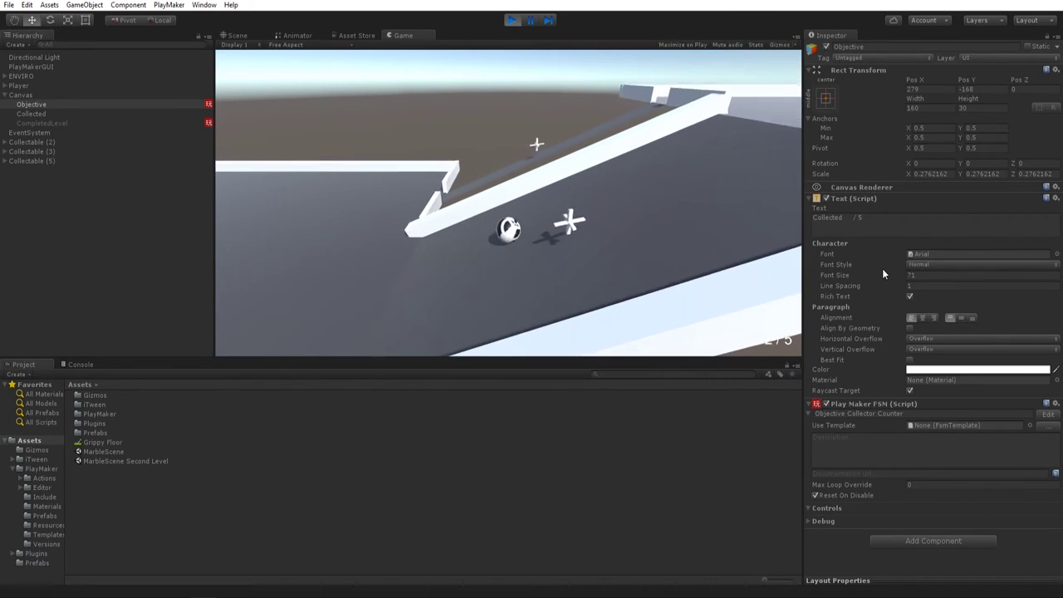
key(a)
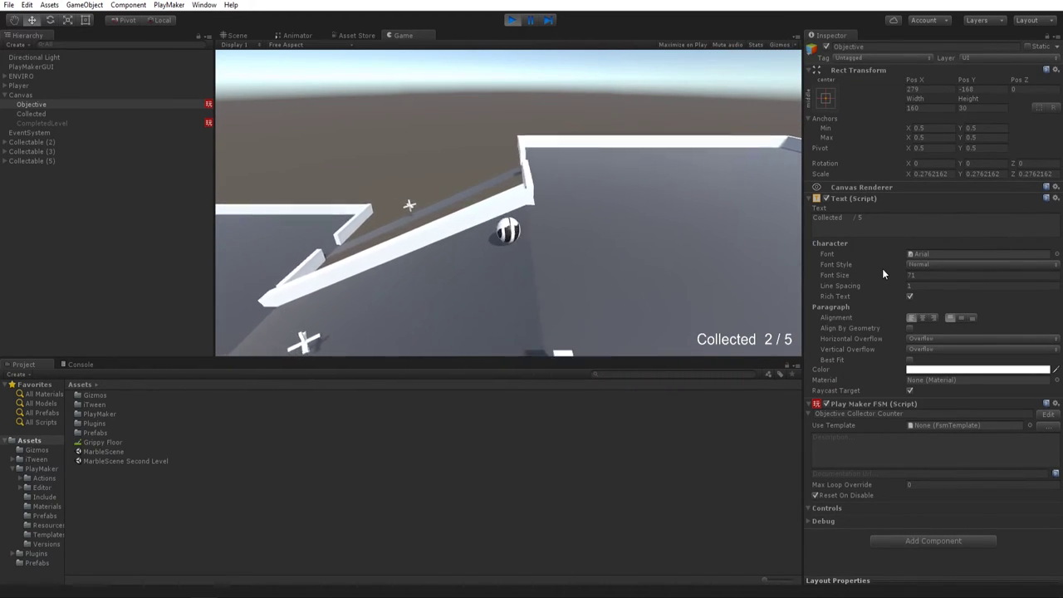
key(d)
key(s)
key(d)
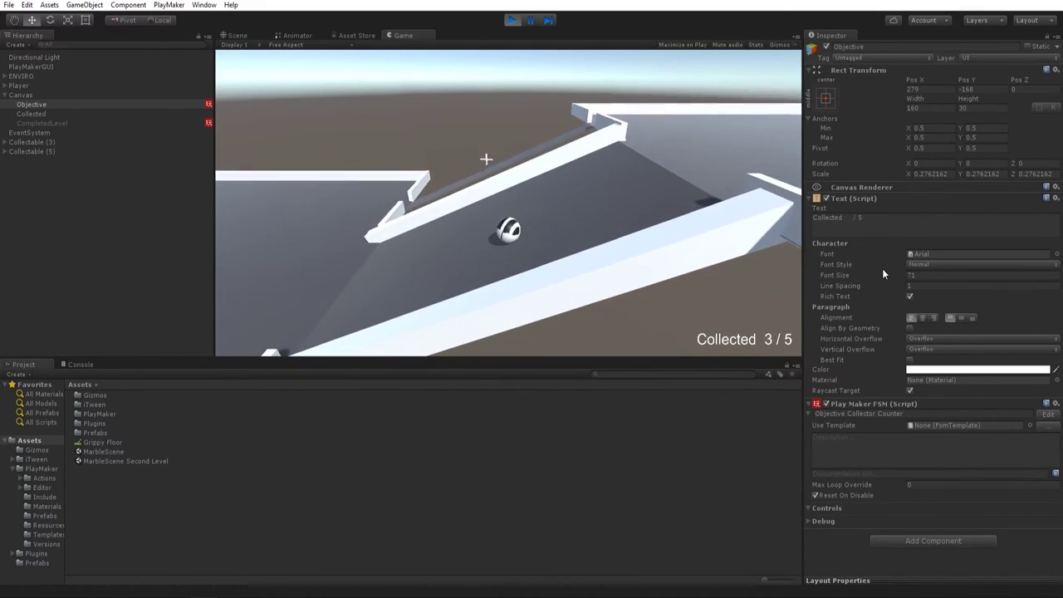
key(d)
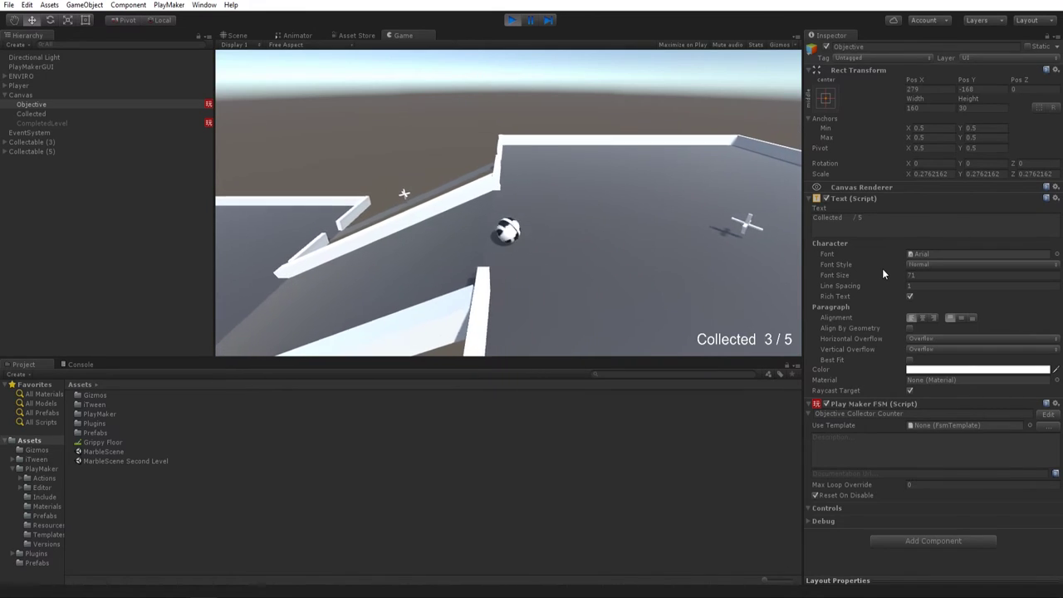
key(a)
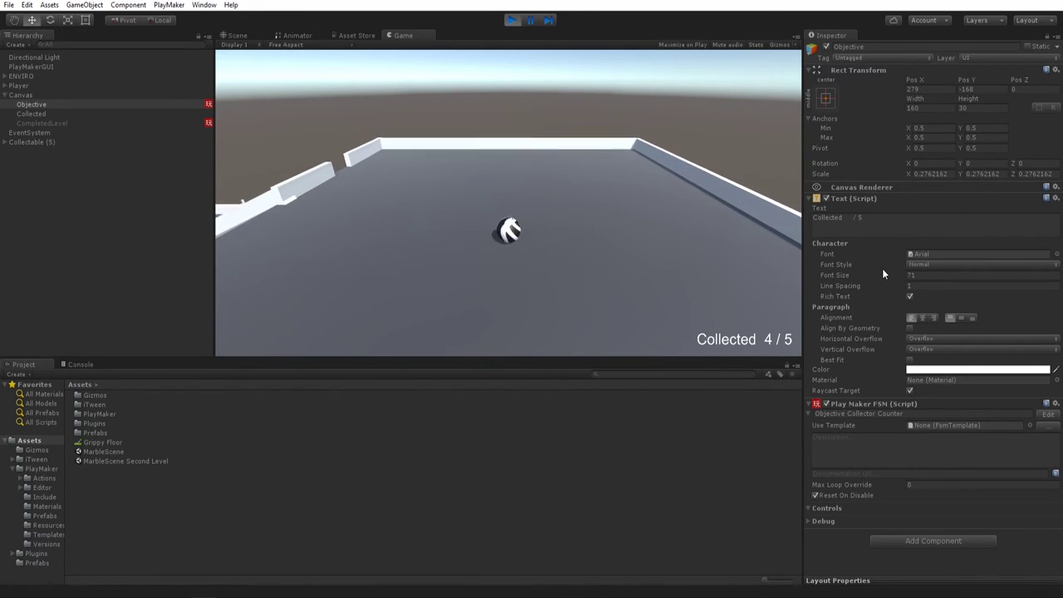
Roll the ball down the narrow ramp through the last collectable to test the level-complete sequence.
key(a)
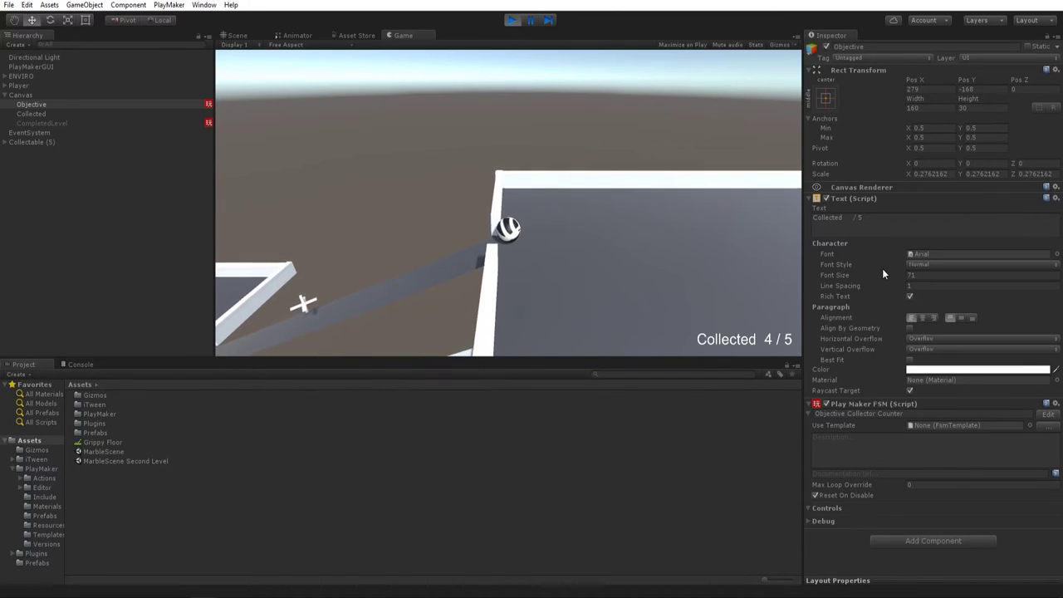
key(a)
key(a)
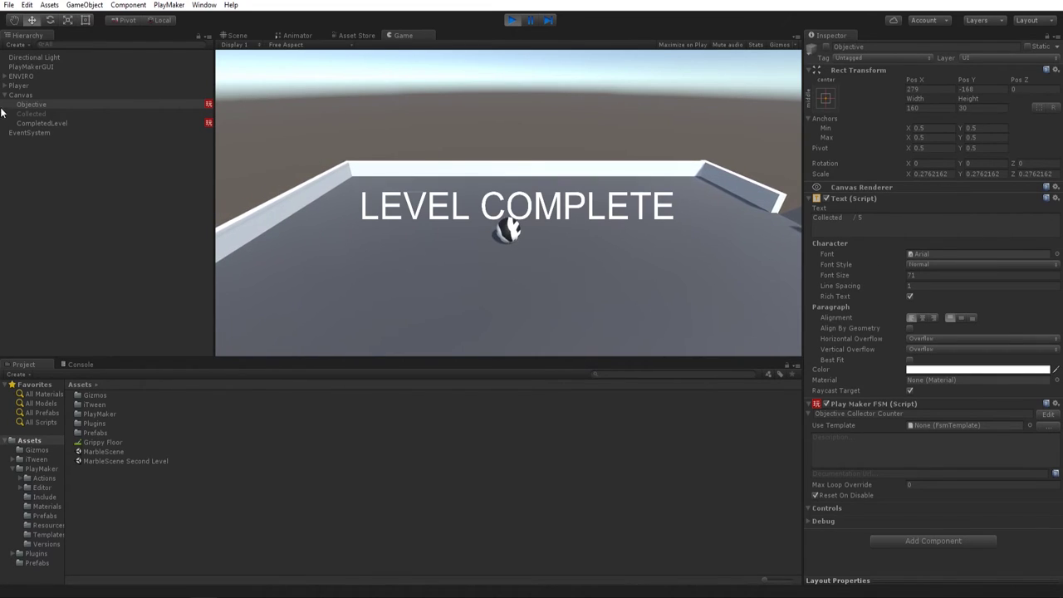
Inspect the Level Complete and State 1 states of the Objective's FSM during play, and stop the game.
click(4, 77)
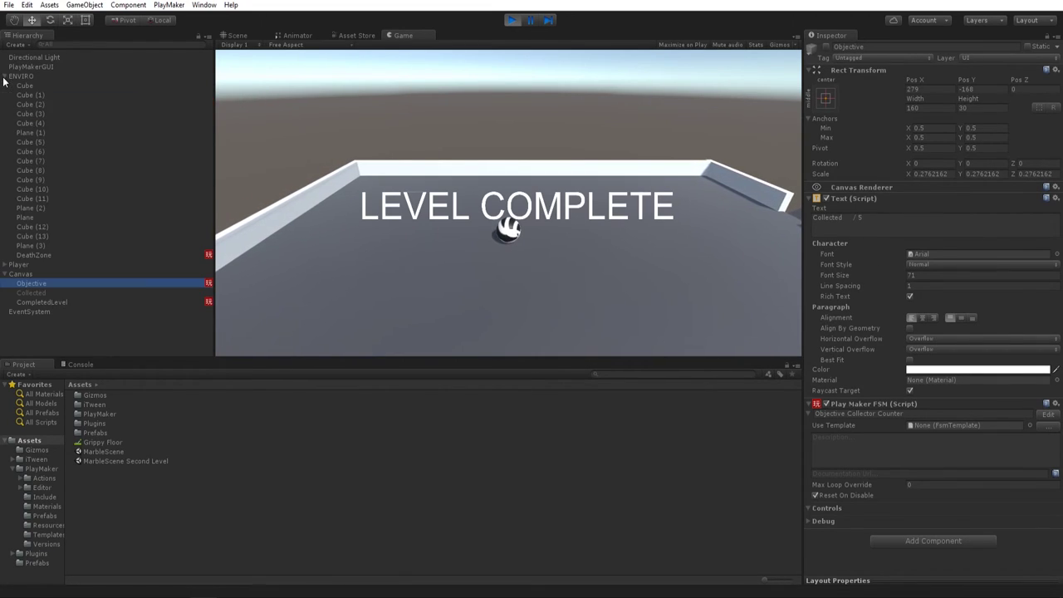
click(6, 274)
click(6, 273)
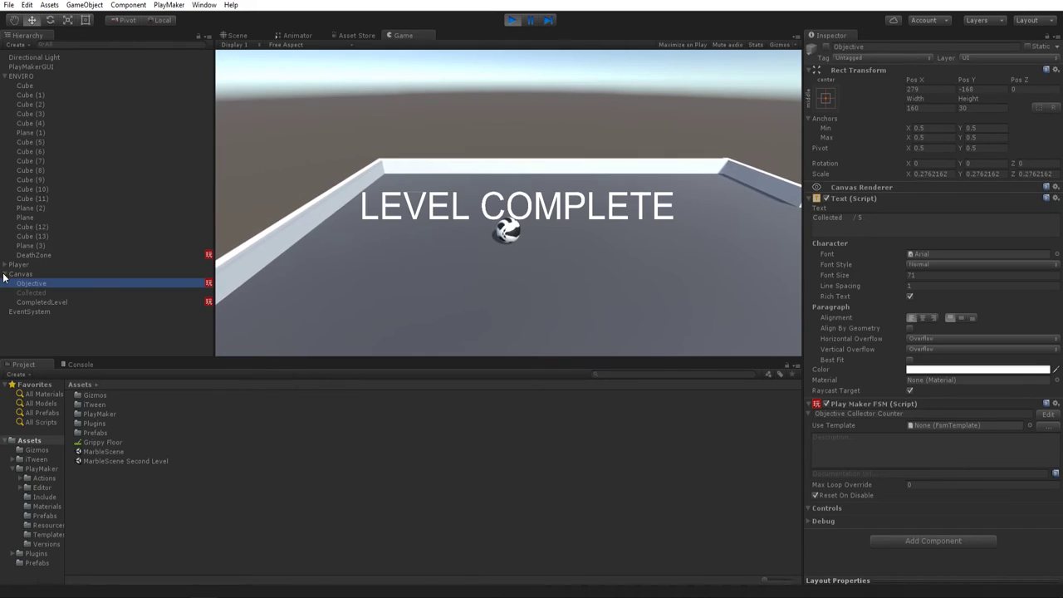
click(37, 301)
click(34, 285)
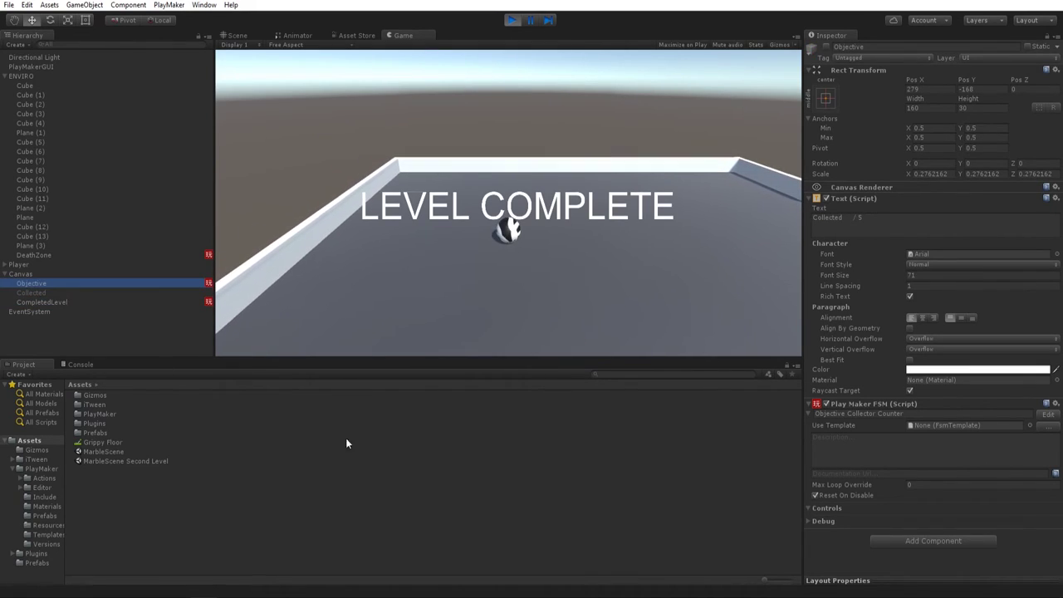
click(1048, 414)
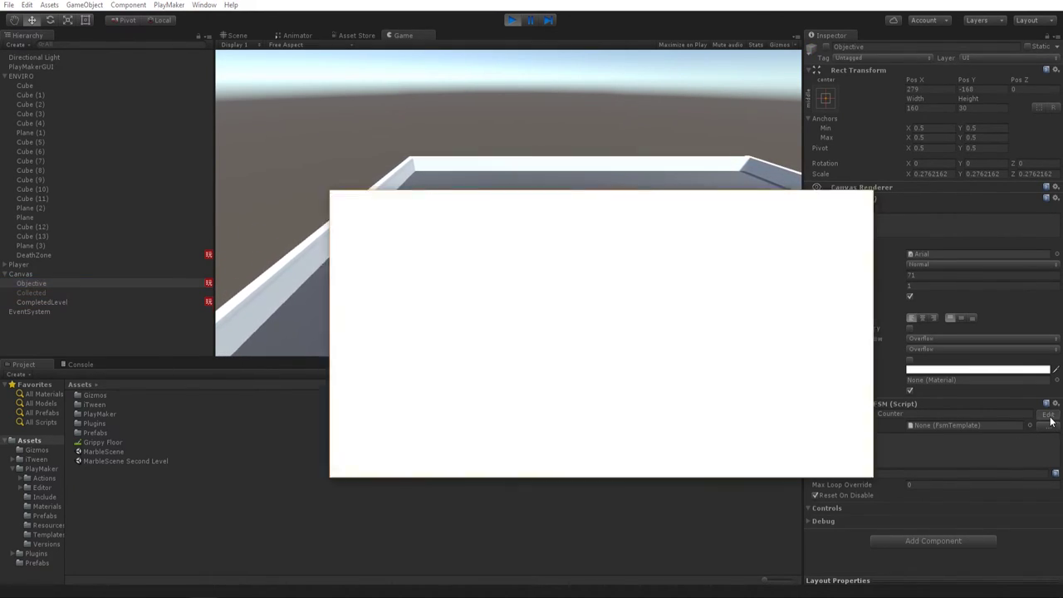
middle_drag(513, 355, 451, 332)
click(535, 345)
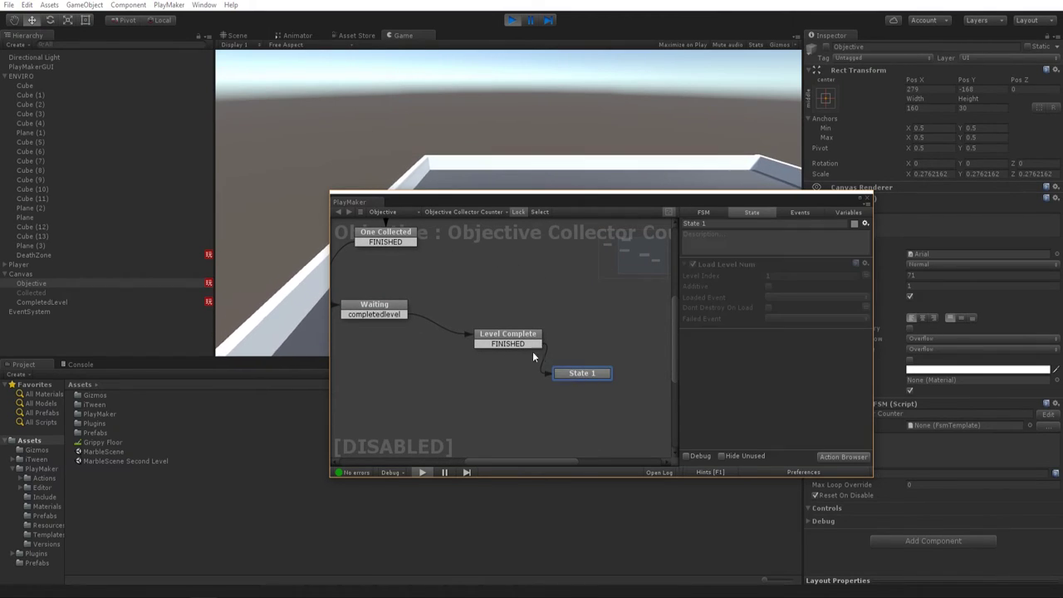
click(594, 374)
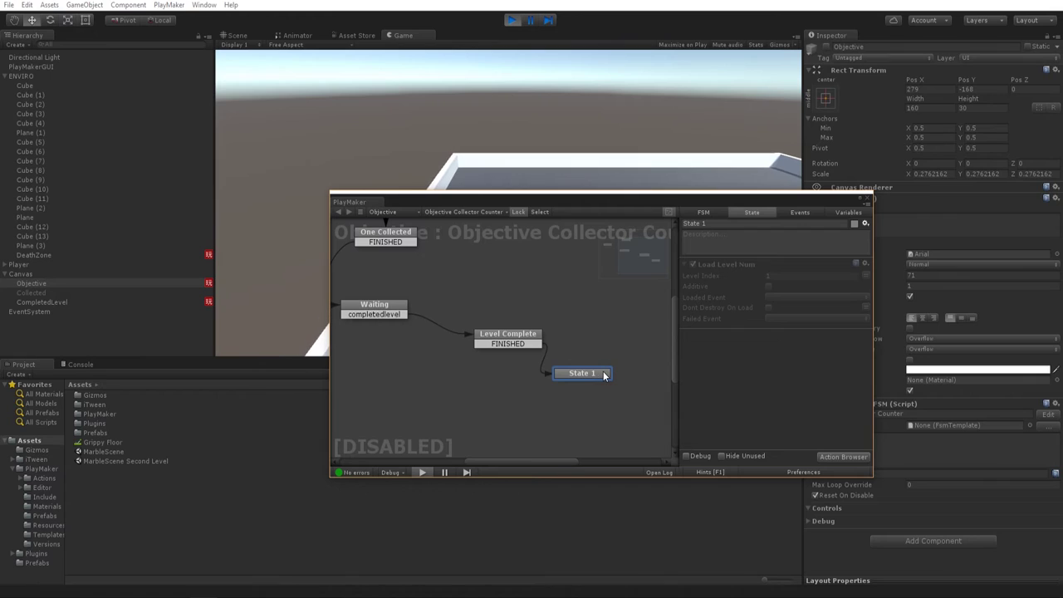
click(511, 20)
Replace the Load Level Num action in State 1 of the Objective's FSM with a Load Level action.
middle_drag(641, 304, 585, 317)
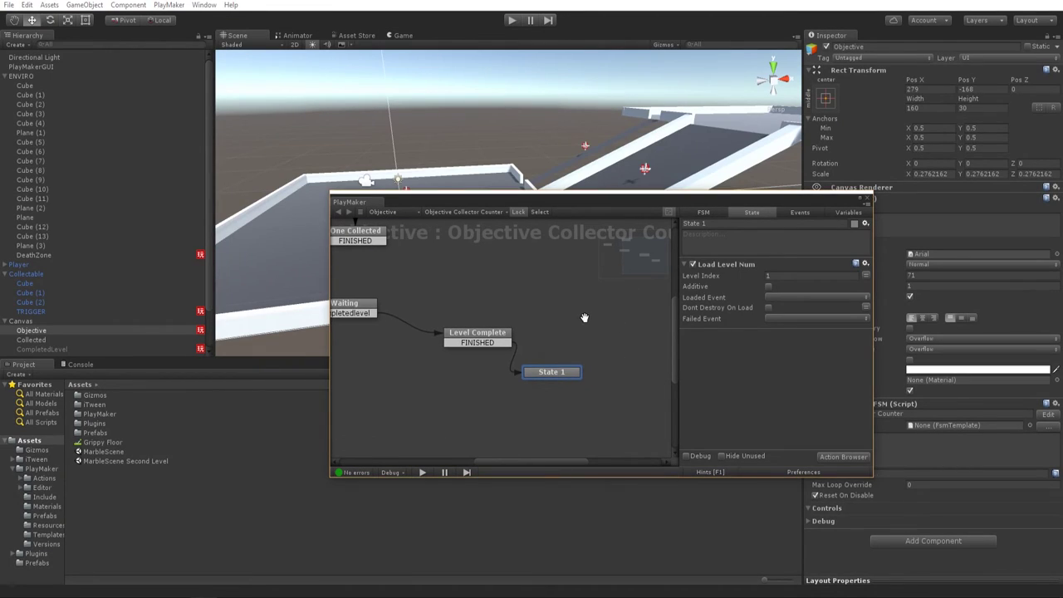
click(724, 266)
key(Delete)
right_click(768, 269)
click(810, 410)
double_click(339, 150)
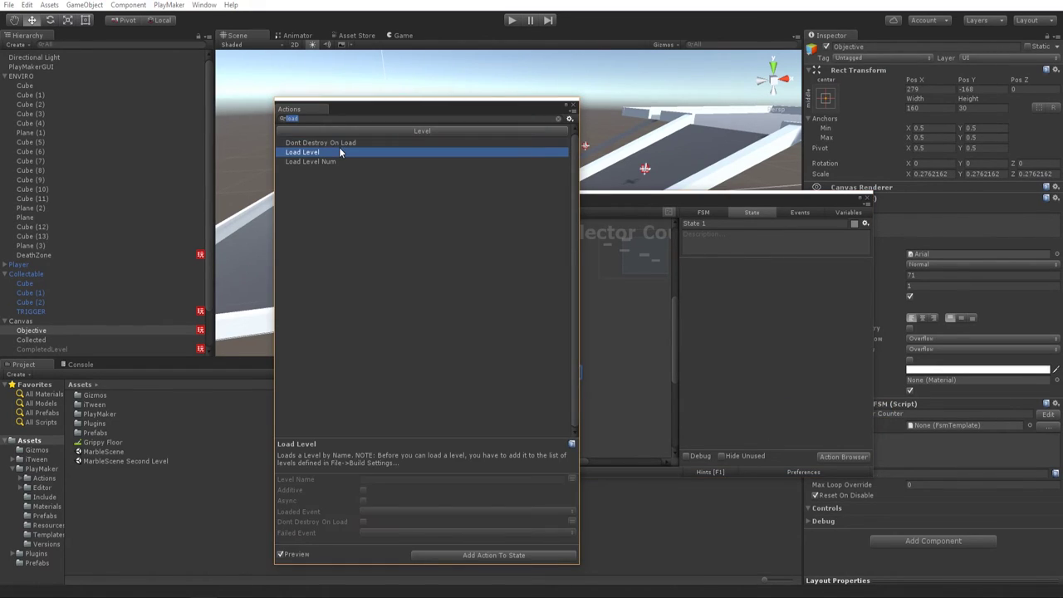
click(571, 107)
Set the Load Level action's level name to MarbleScene Second Level as a directly entered value.
click(868, 276)
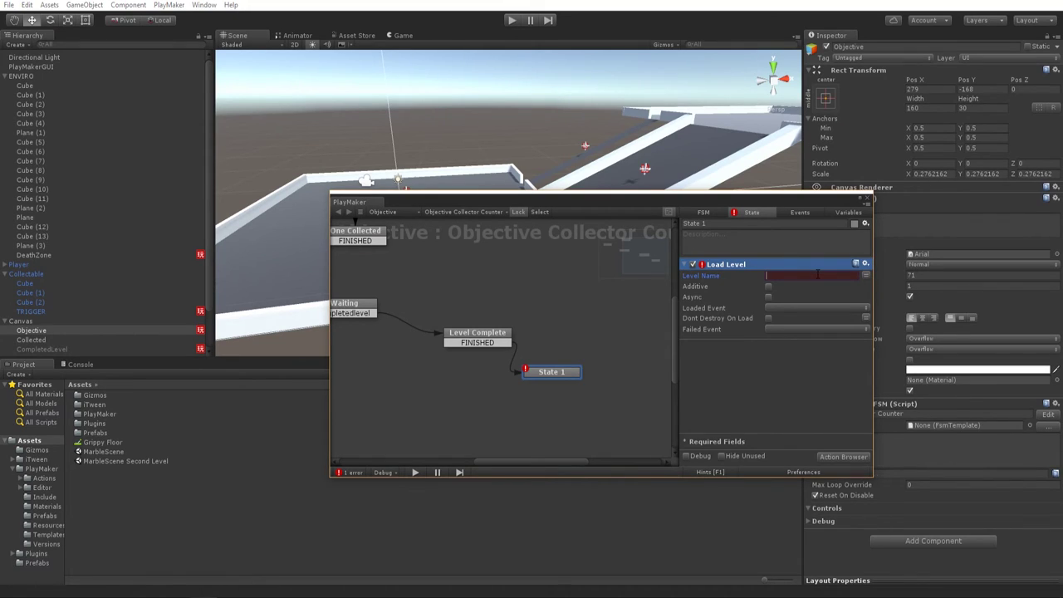
text(MarbleScene Second Level)
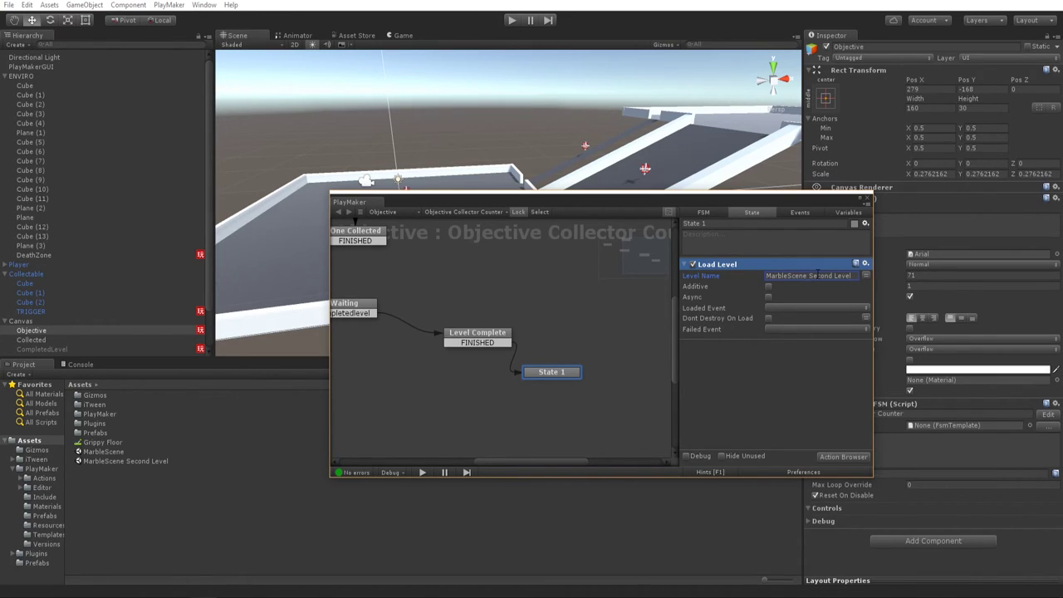
click(817, 275)
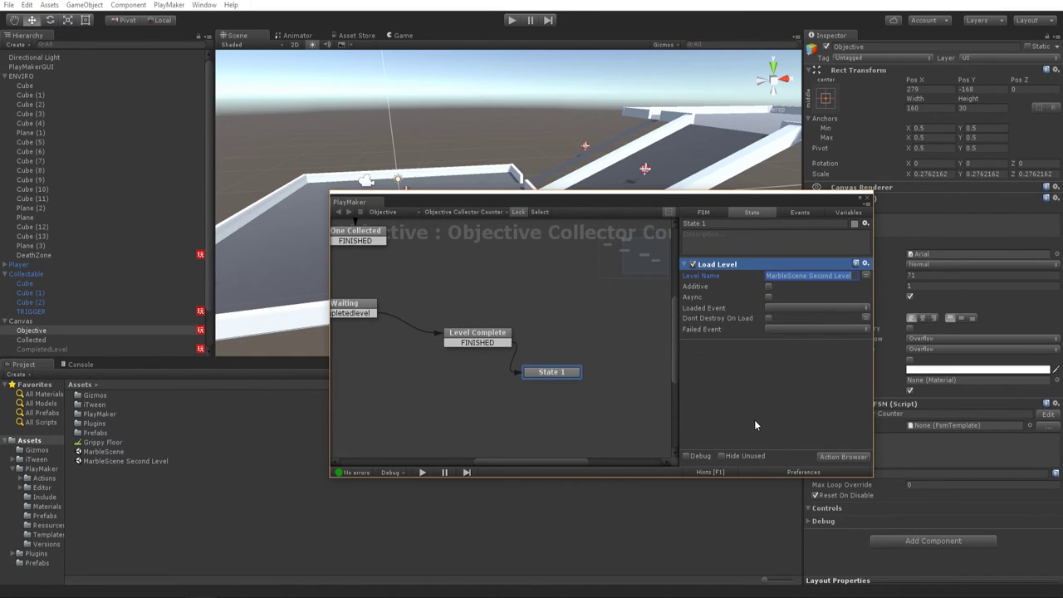
click(750, 393)
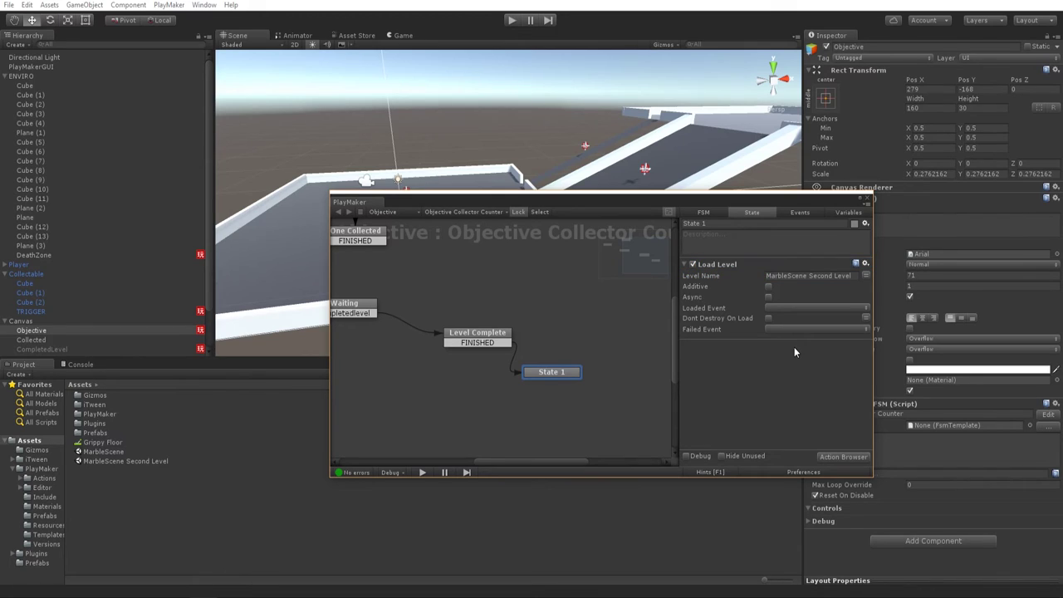
Check the actions in Level Complete and State 1, and dock the PlayMaker window between Project and Console.
click(507, 343)
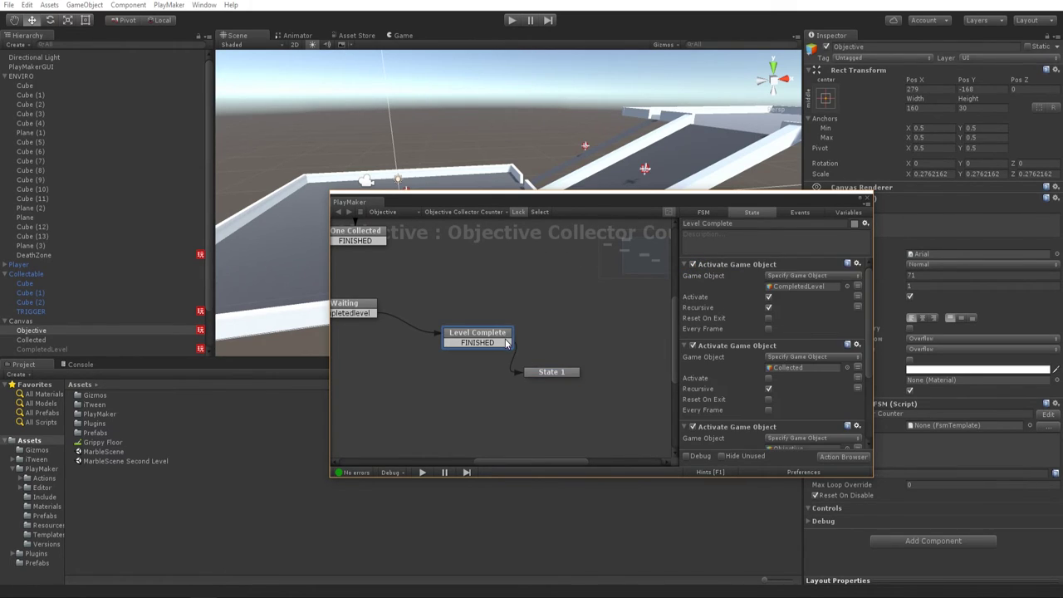
scroll(698, 357, down, 3)
click(573, 374)
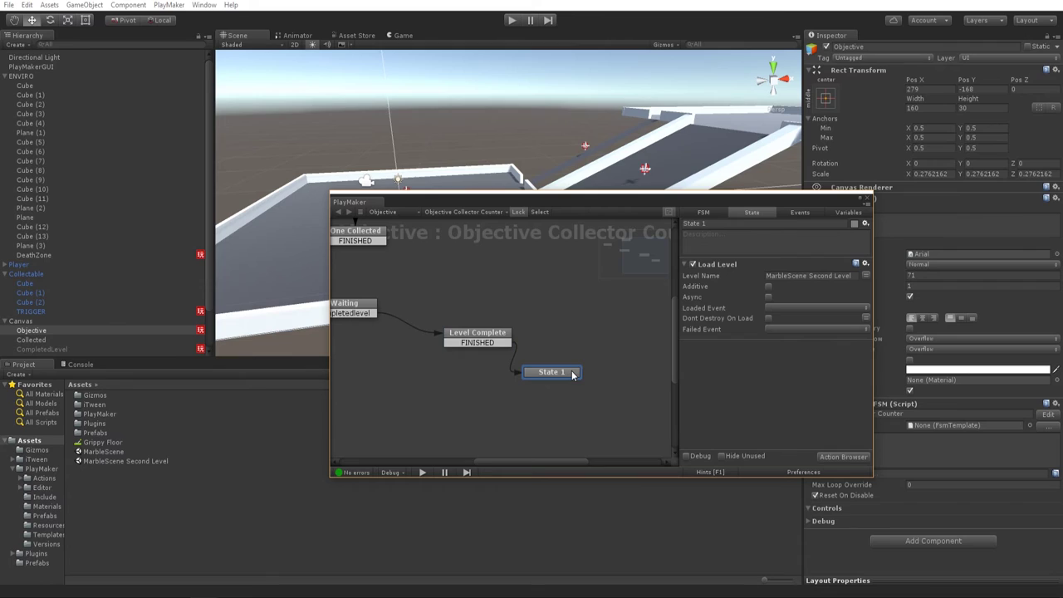
drag(584, 204, 598, 100)
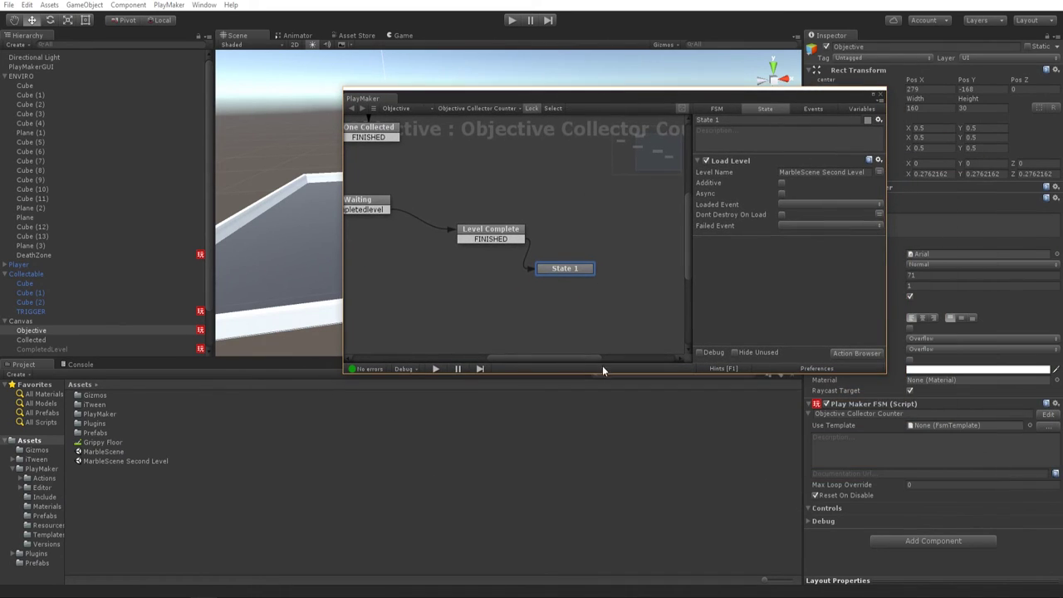
drag(595, 376, 594, 491)
drag(377, 108, 105, 368)
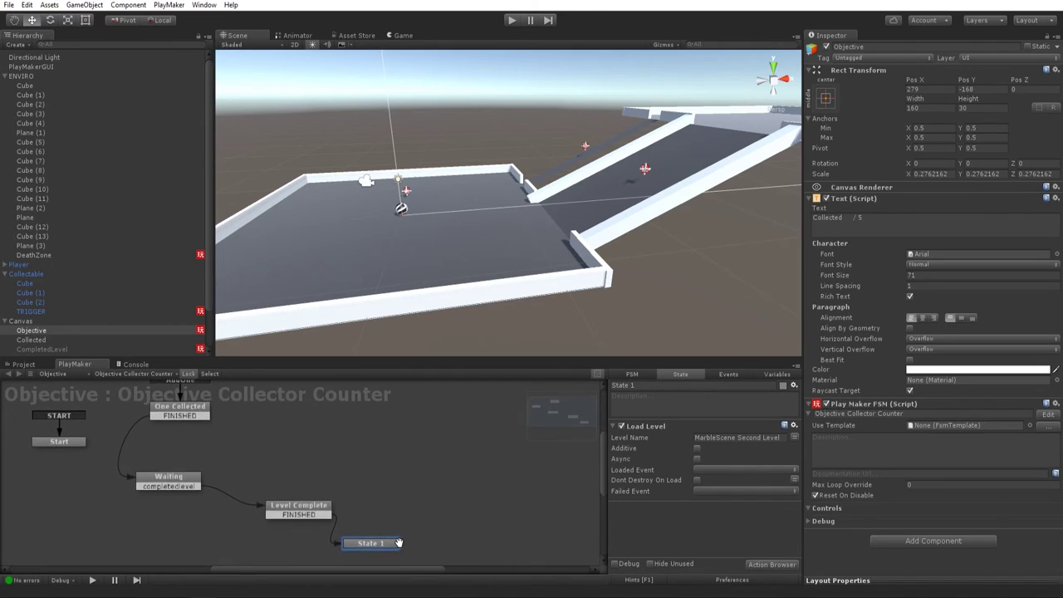
Play the game and roll the ball through the two collectables on the lower platform.
click(511, 20)
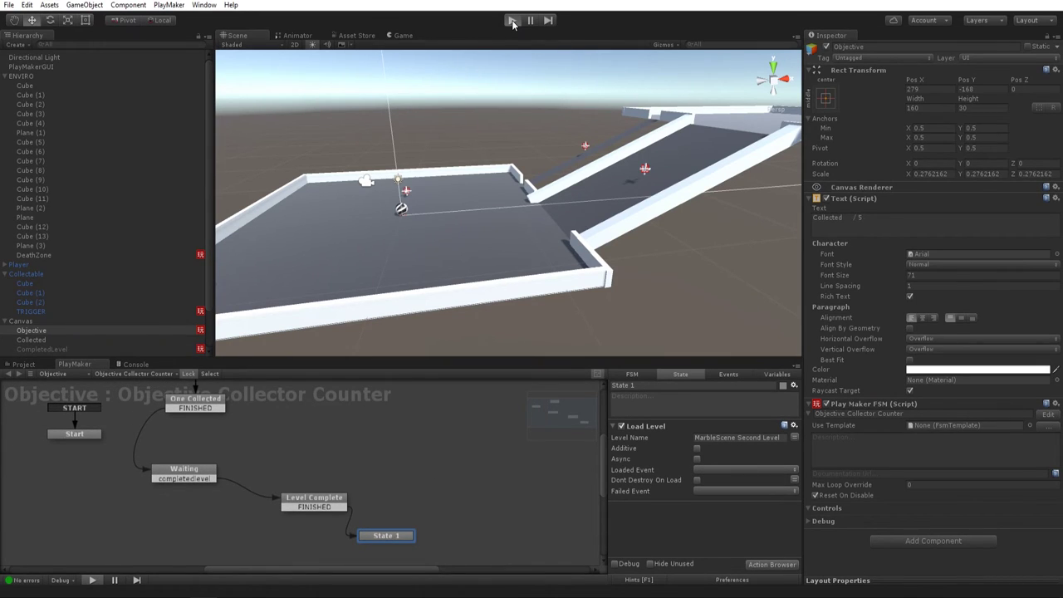
key(w)
key(s)
key(a)
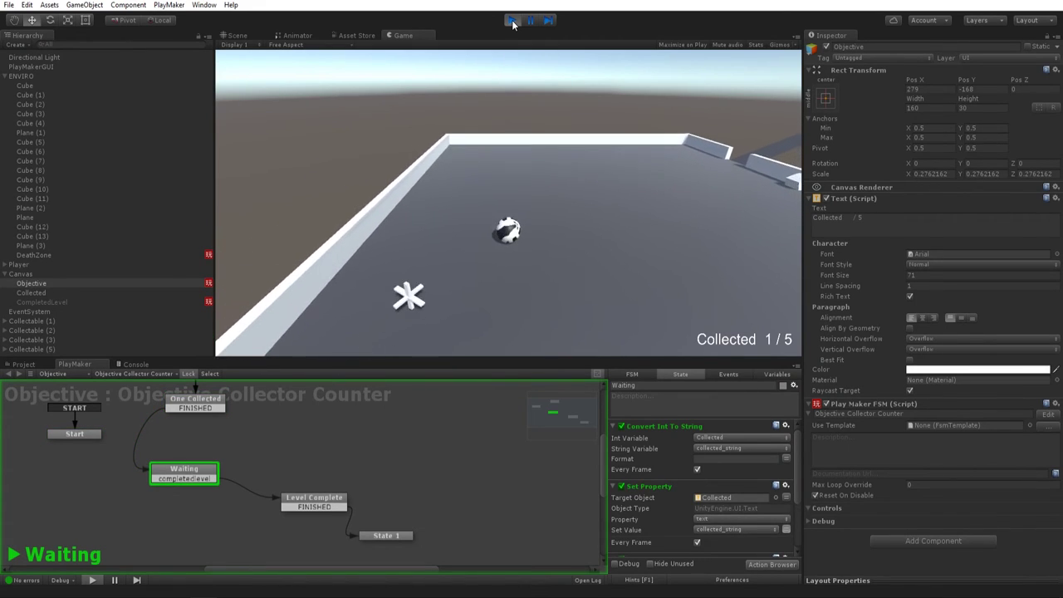
key(w)
key(d)
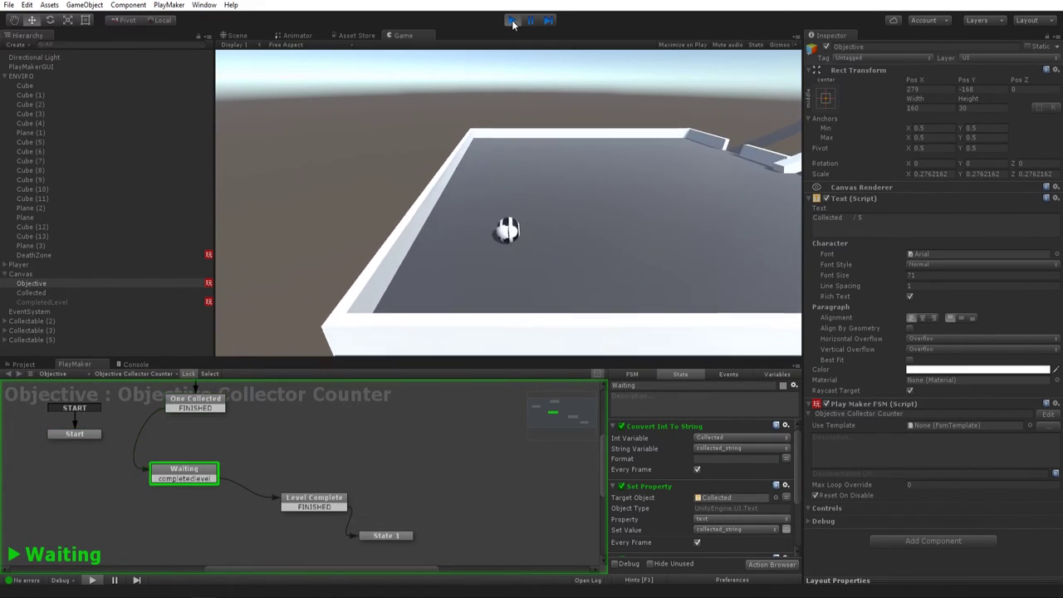
Roll the ball up the wide ramp through its collectable and the one on the upper platform.
key(d)
key(w)
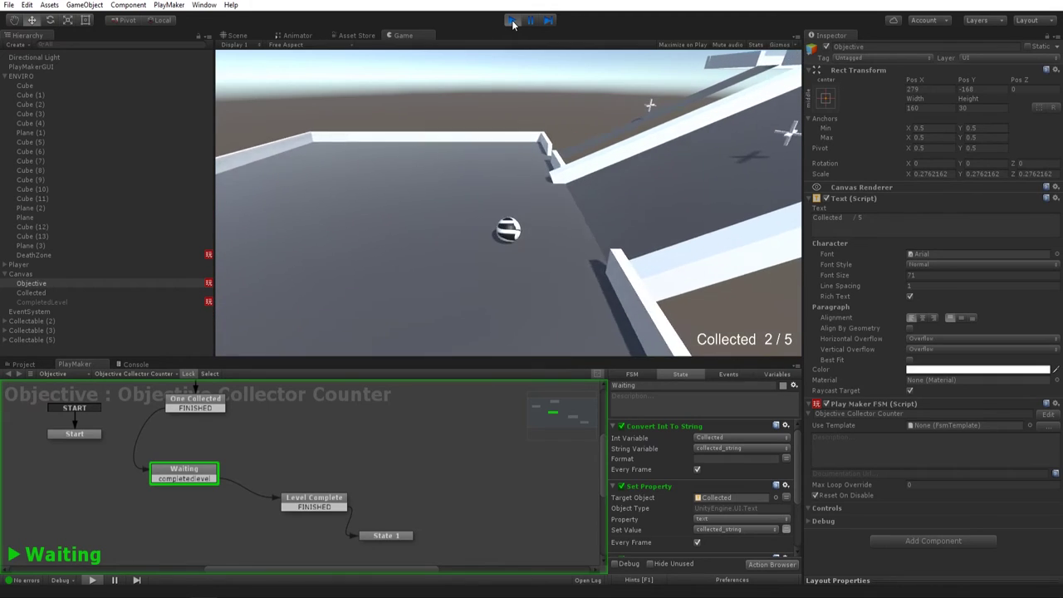
key(d)
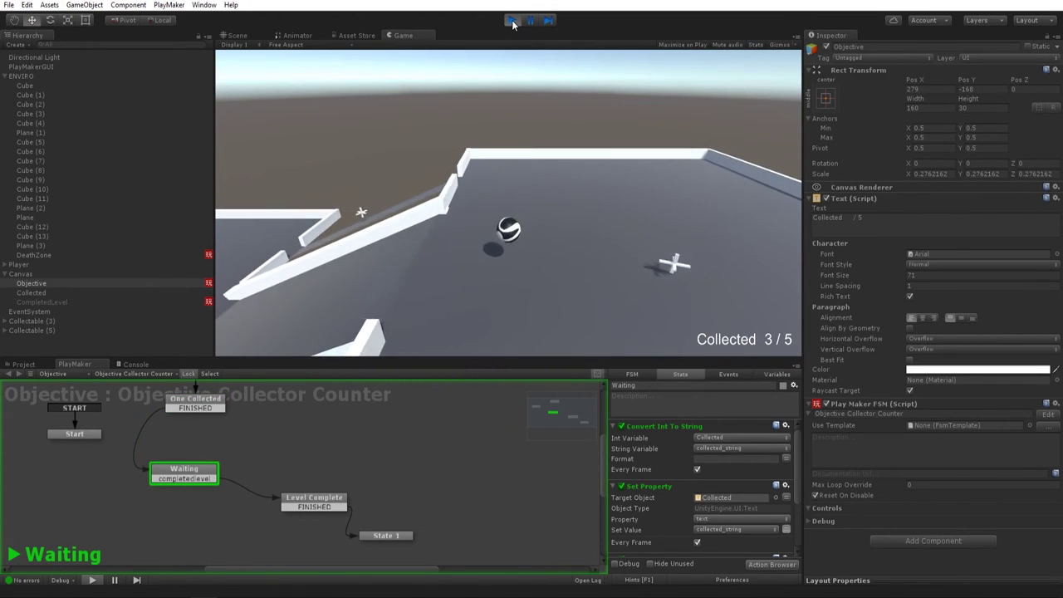
key(a)
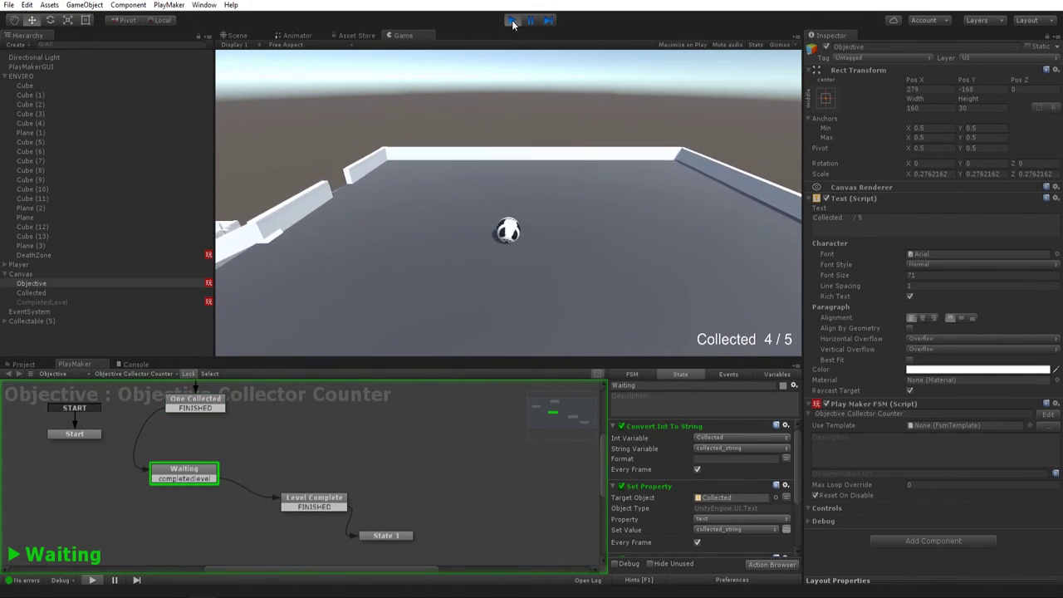
Roll the ball down the narrow ramp through the last collectable to test the level loading, and stop the game.
key(a)
key(w)
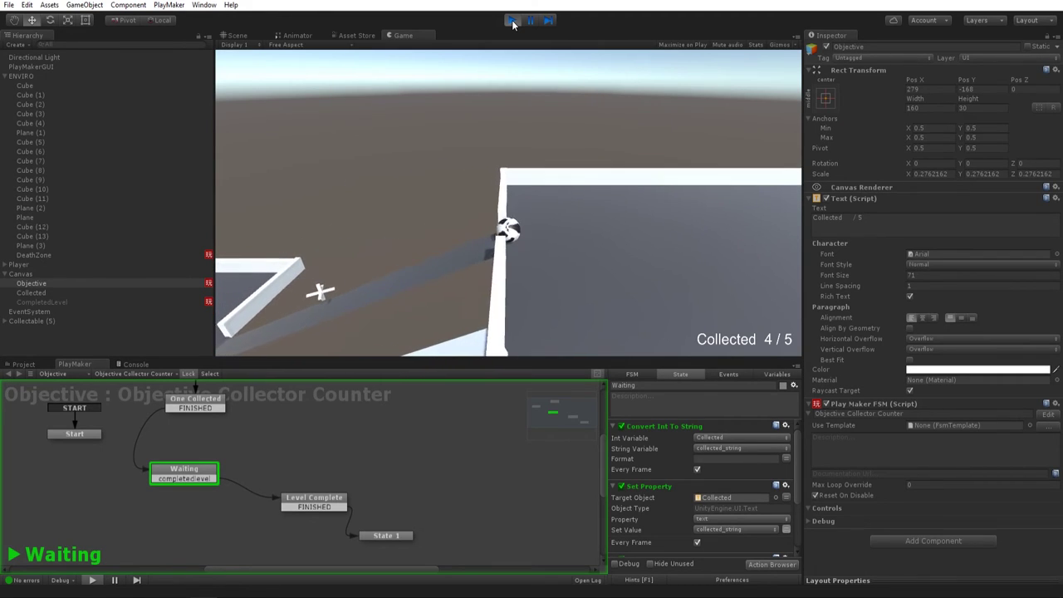
key(a)
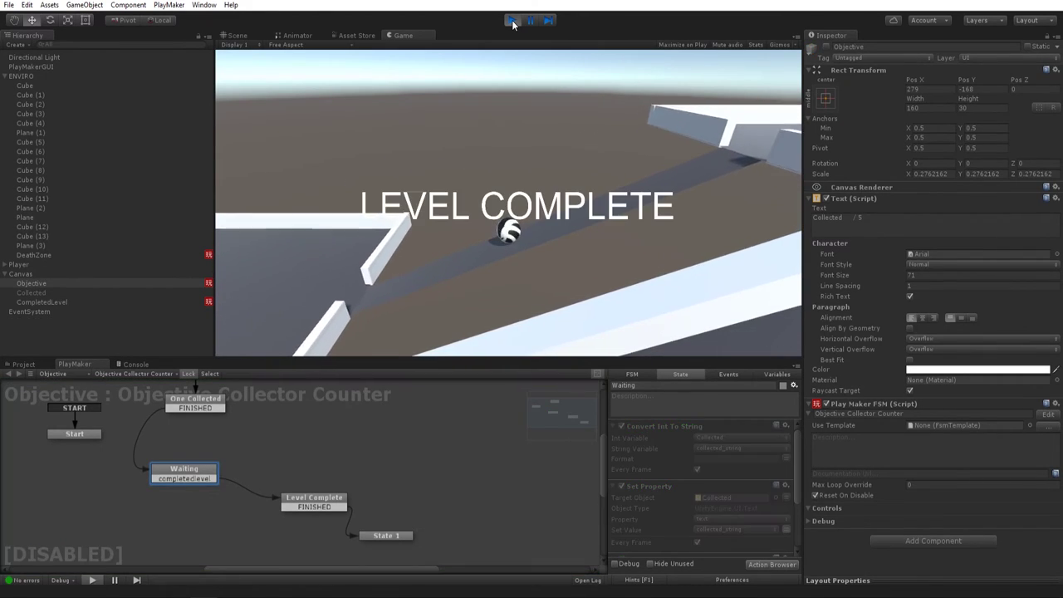
key(Left)
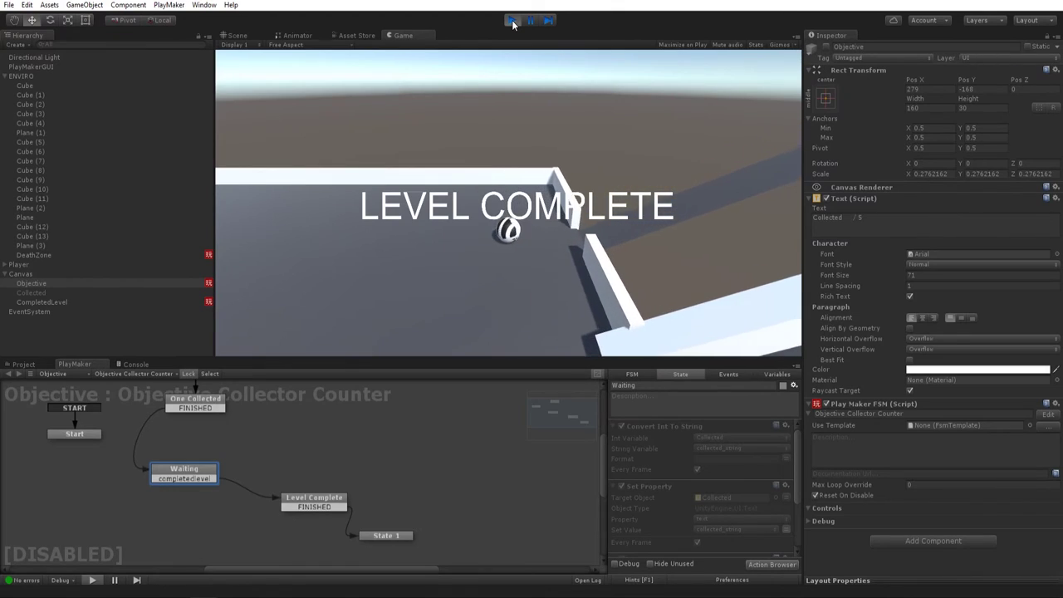
key(Left)
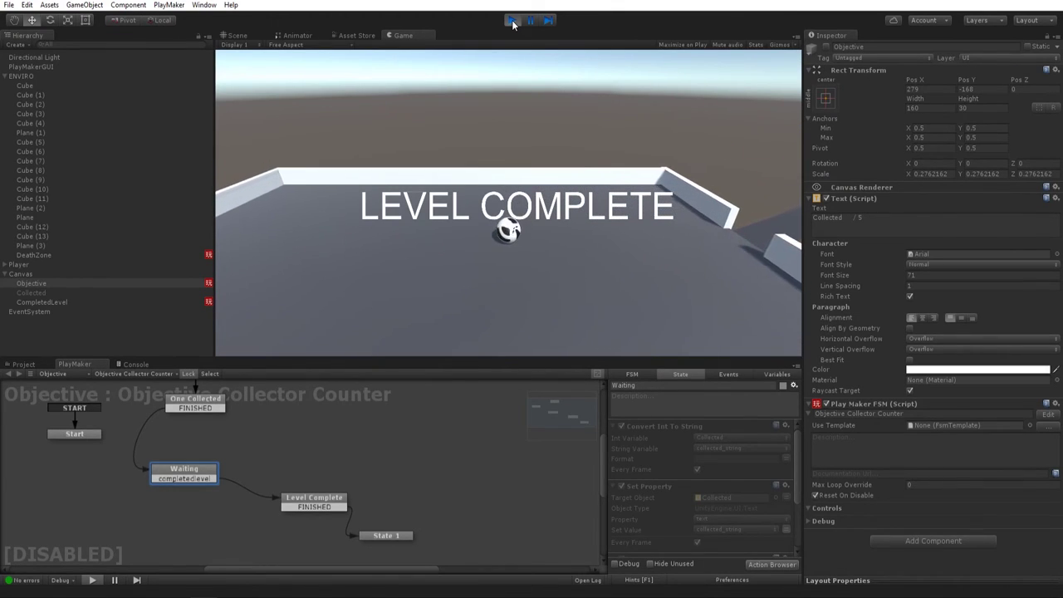
key(d)
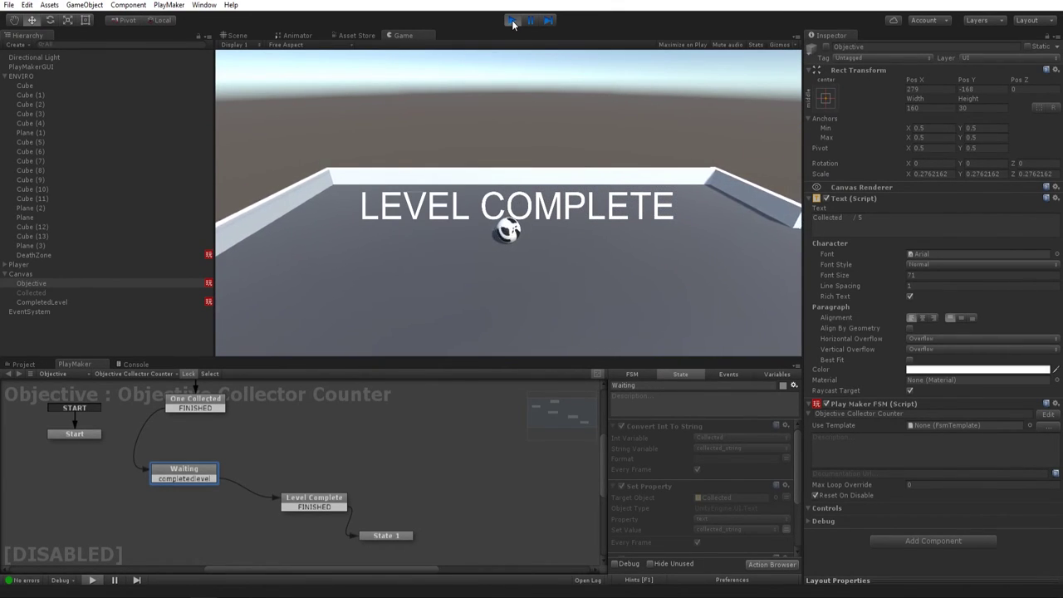
click(512, 21)
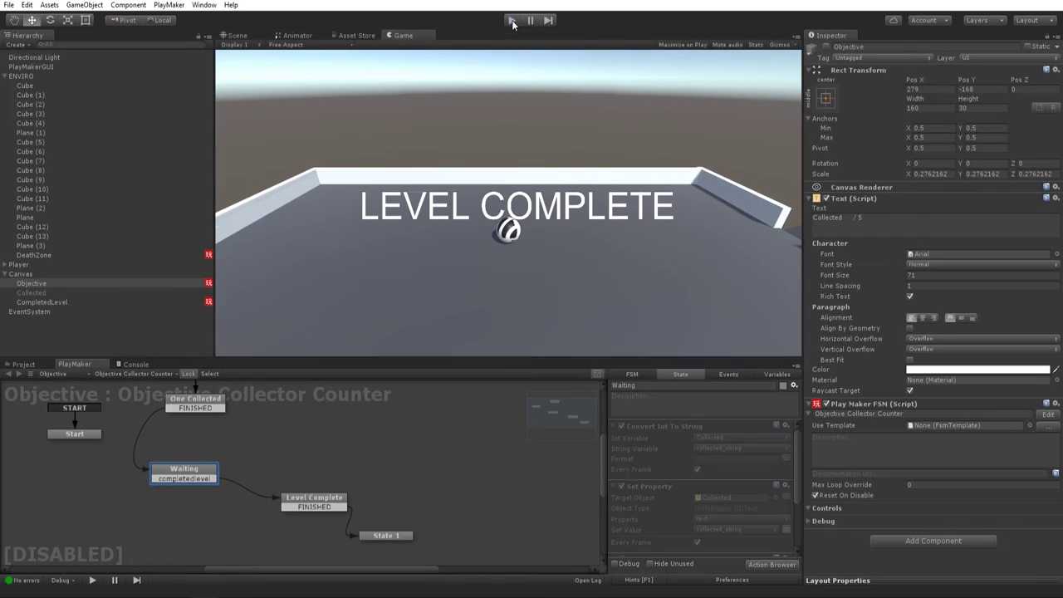
Disable the Activate Game Object action targeting Objective in the Level Complete state.
middle_drag(465, 525, 464, 483)
click(333, 457)
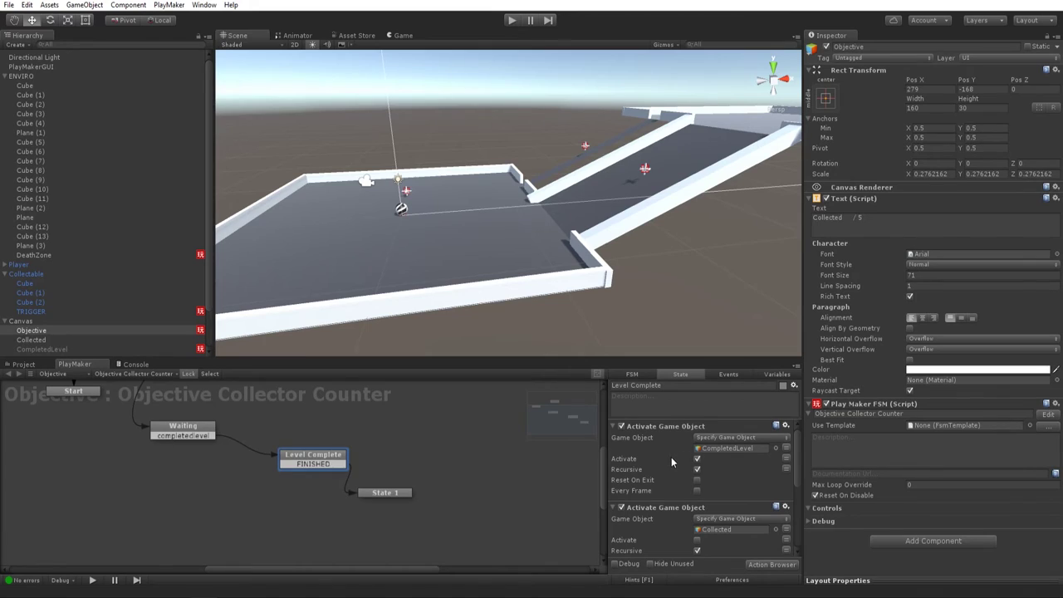
scroll(662, 456, down, 1)
scroll(644, 471, down, 1)
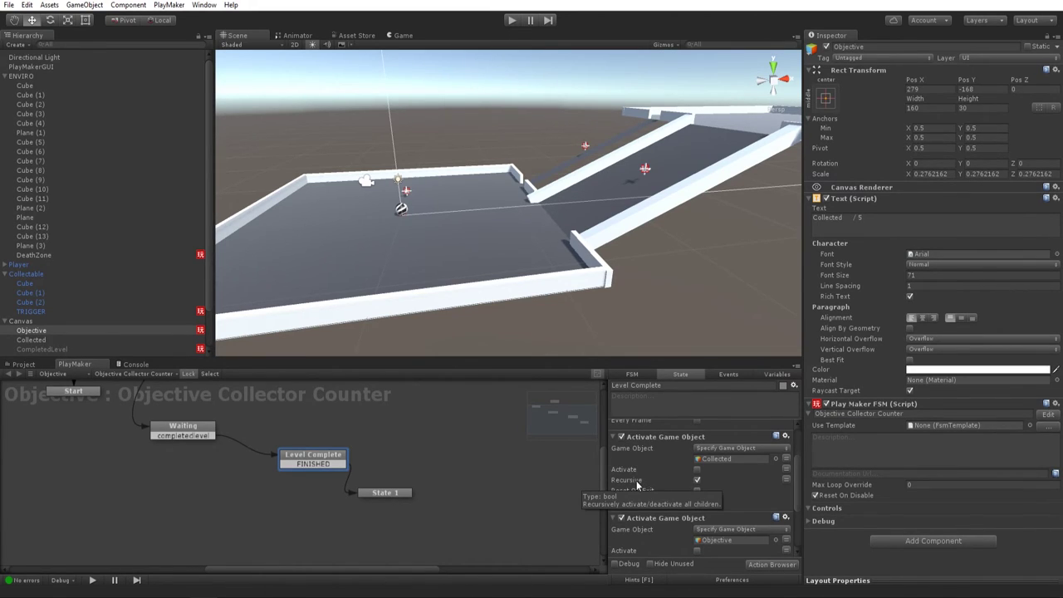
scroll(639, 477, up, 2)
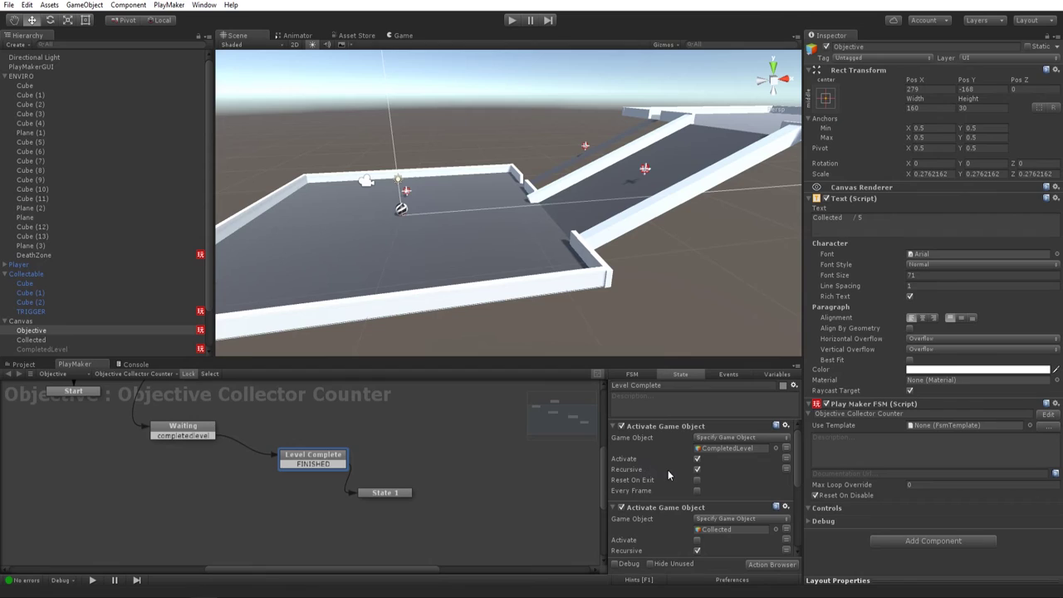
scroll(667, 470, down, 3)
scroll(747, 508, down, 3)
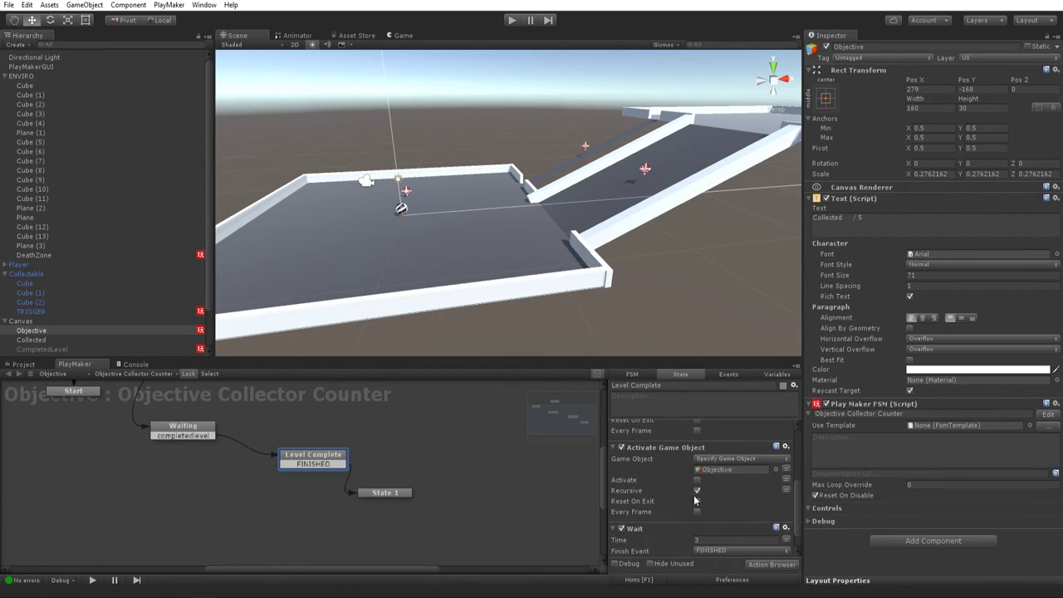
click(620, 446)
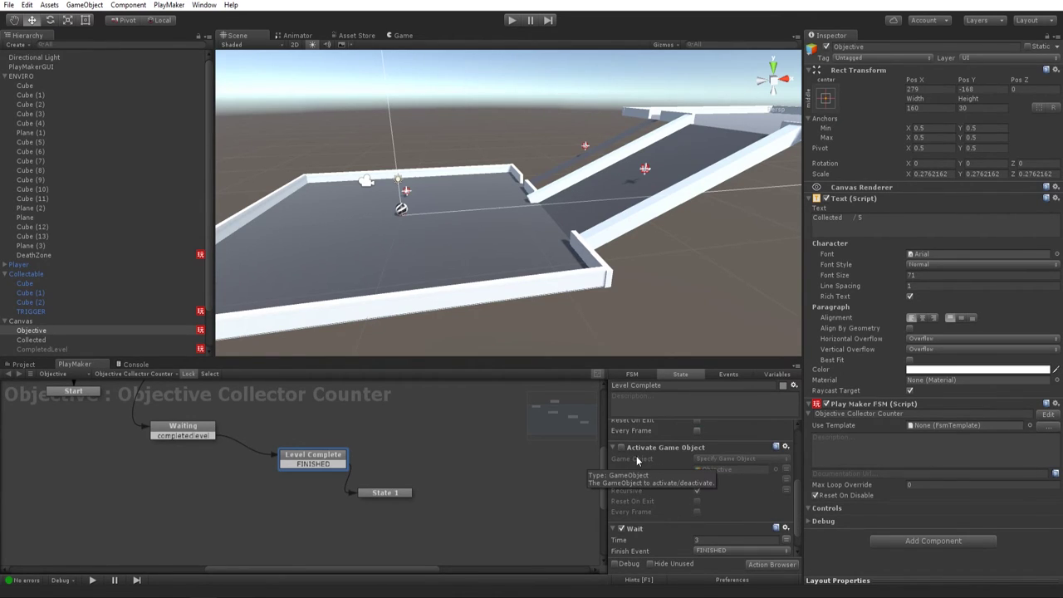
Add a Set Property action for Objective's Text component to Level Complete, using the enabled property with its value left off.
scroll(648, 454, down, 1)
click(189, 374)
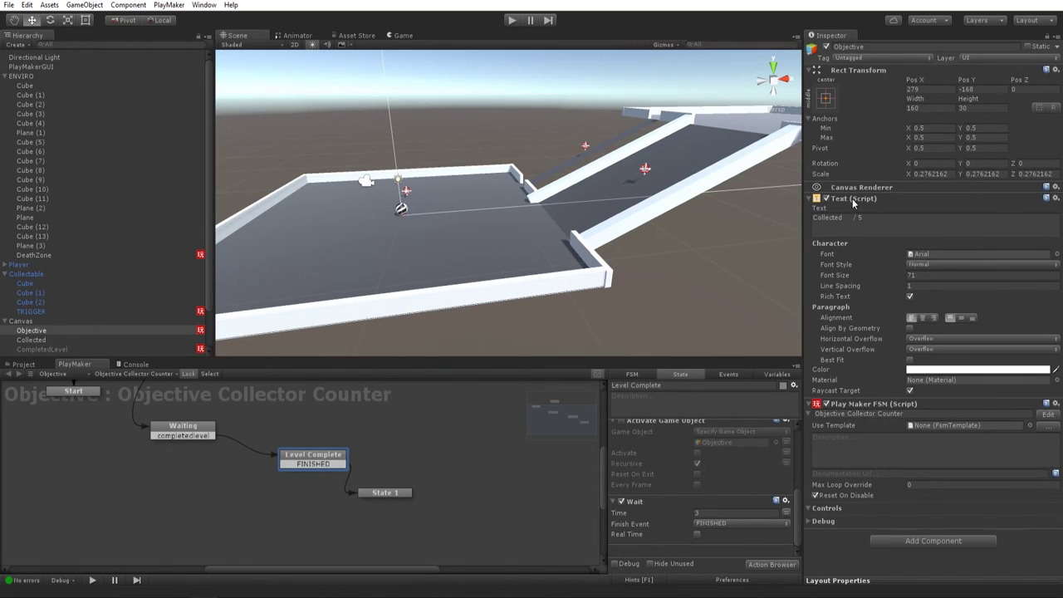
drag(683, 499, 685, 501)
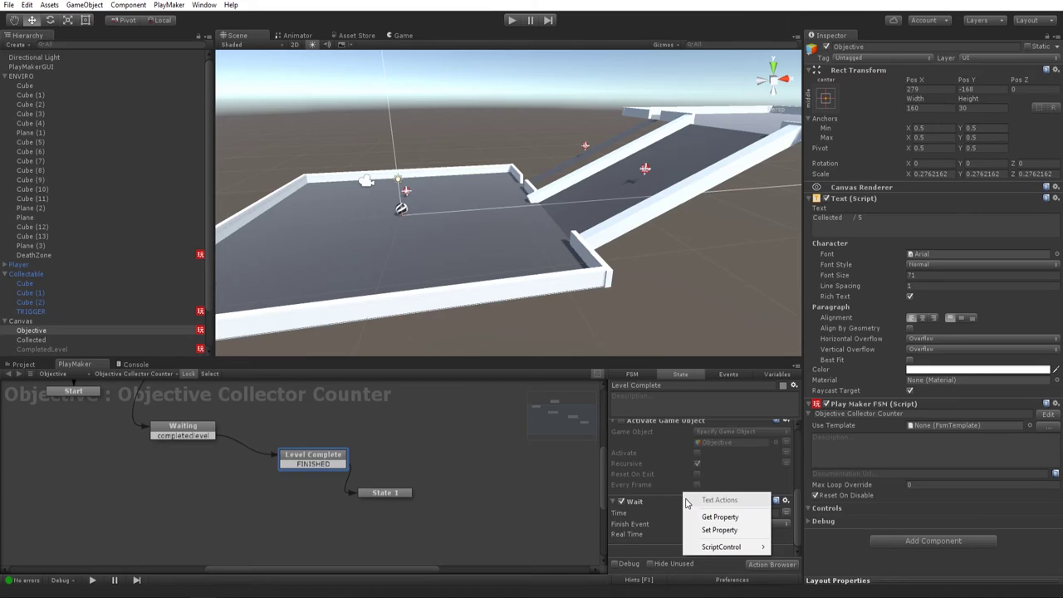
click(714, 501)
click(722, 461)
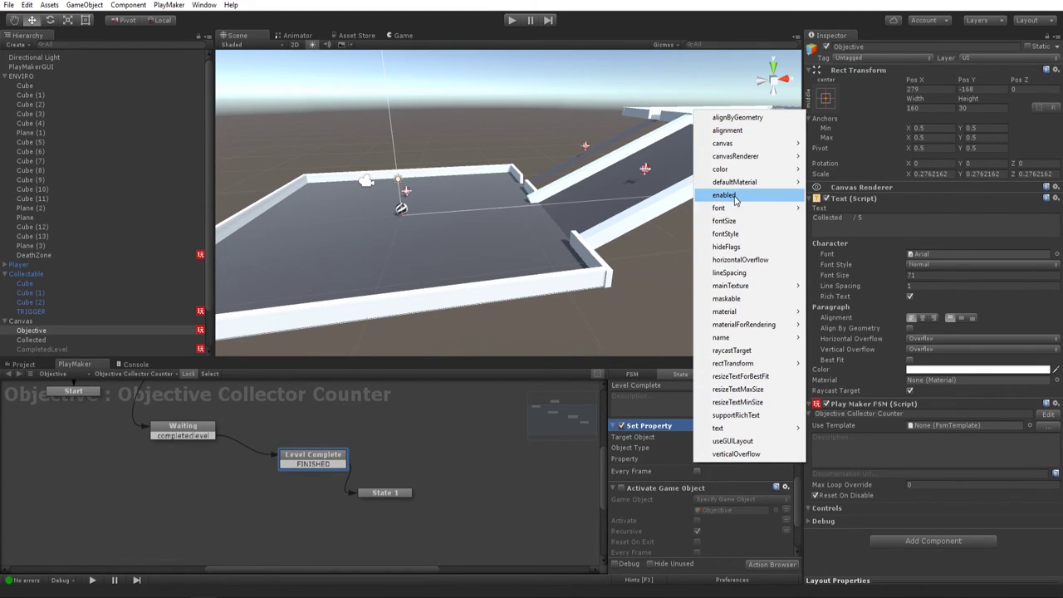
click(726, 195)
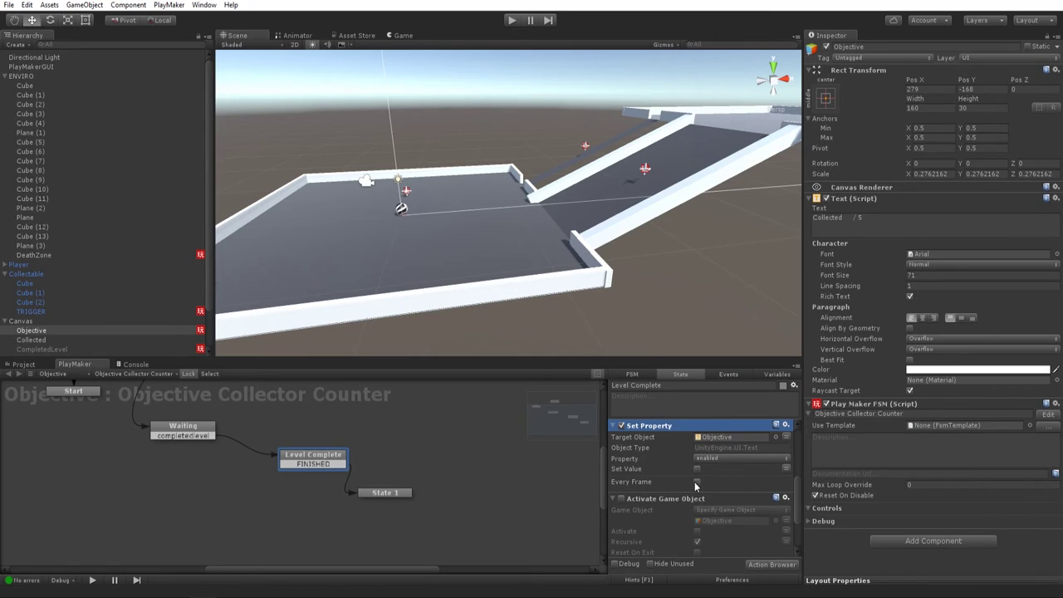
Run the game and roll the ball through the two collectables on the lower platform.
click(512, 23)
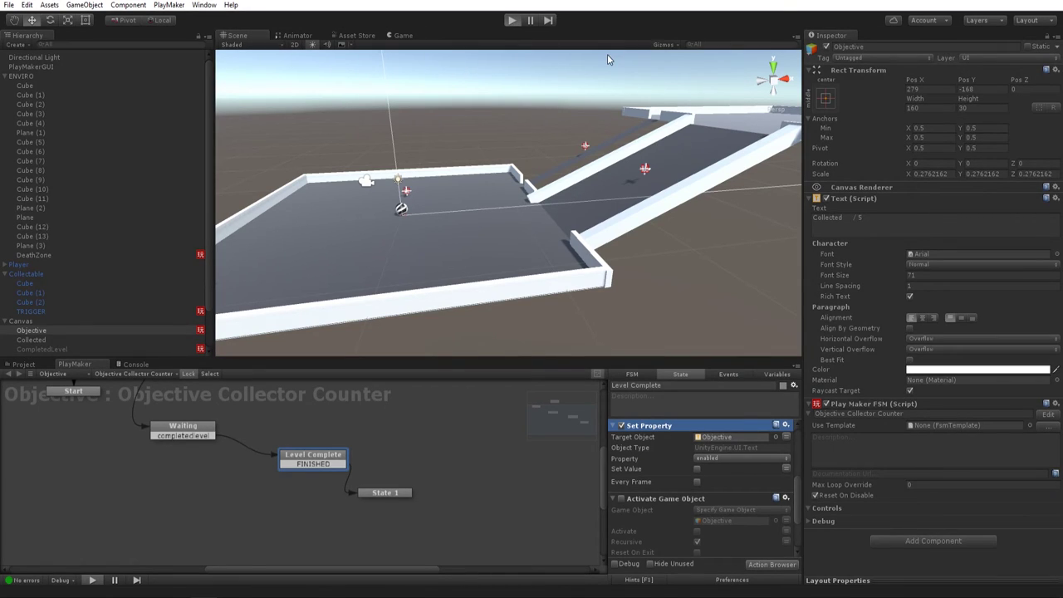
key(w)
key(s)
key(a)
key(Left)
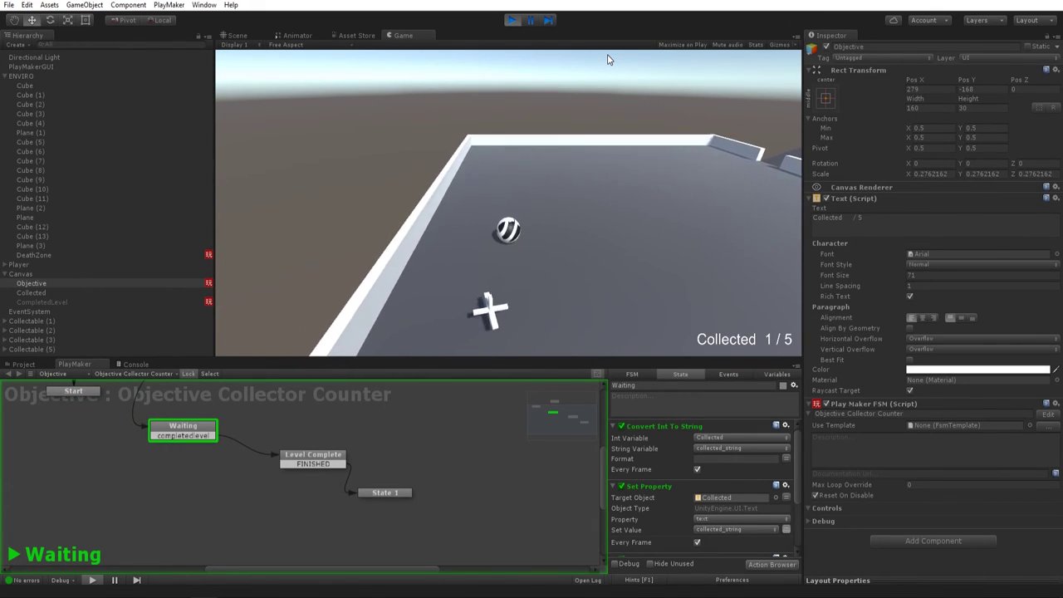
key(s)
key(d)
key(w)
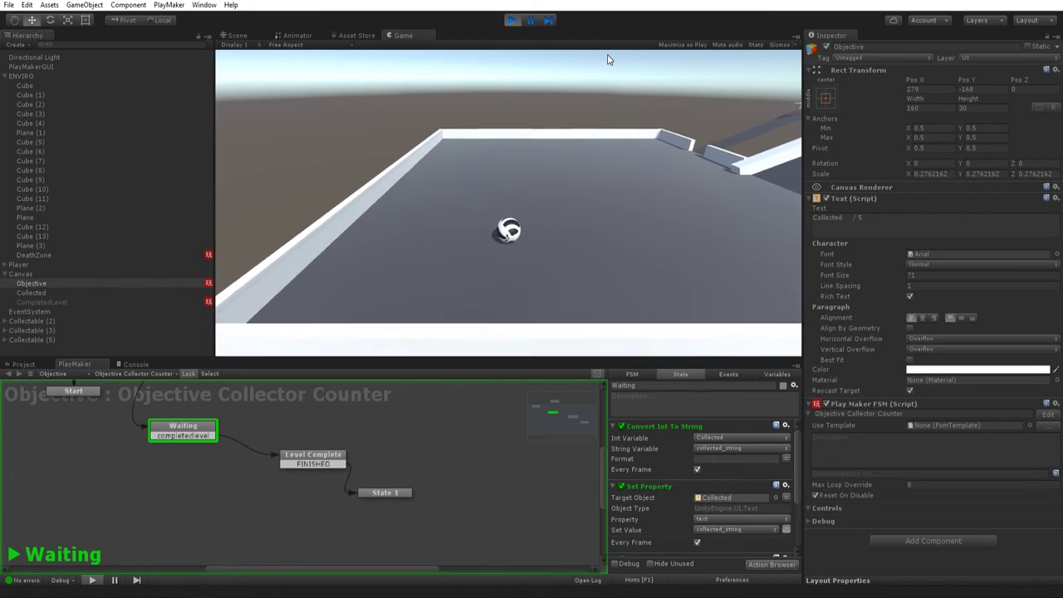
Roll the ball up the wide ramp to pick up its collectable and the one on the upper platform.
key(d)
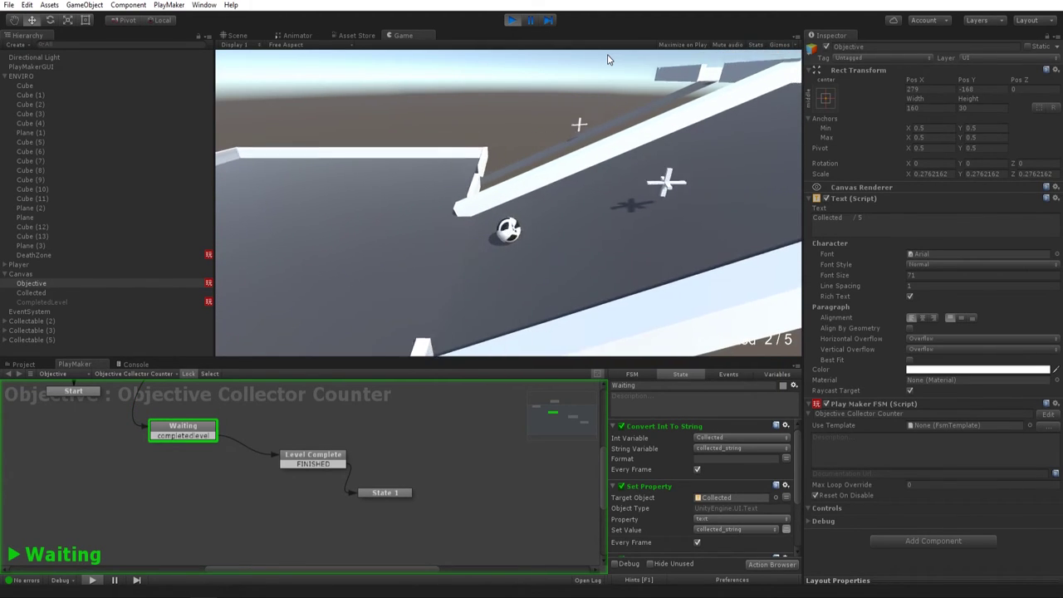
key(a)
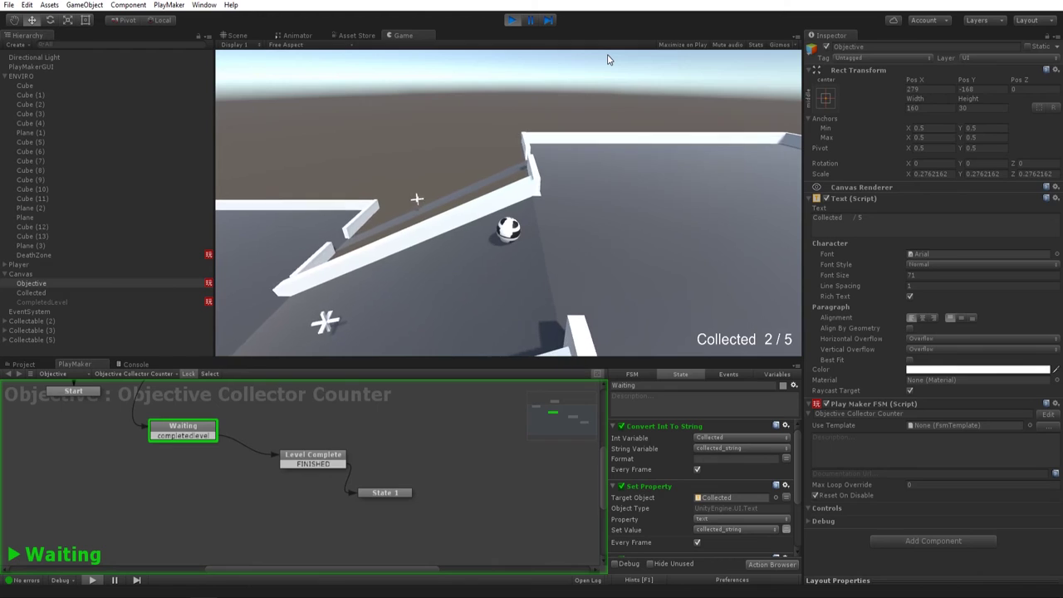
key(a)
key(s)
key(d)
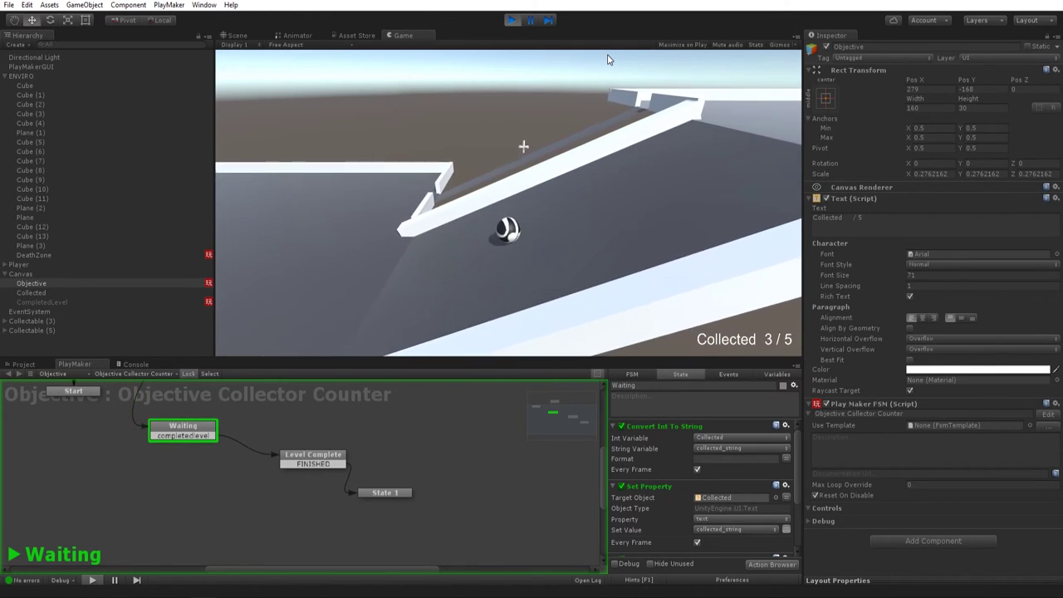
key(w)
key(d)
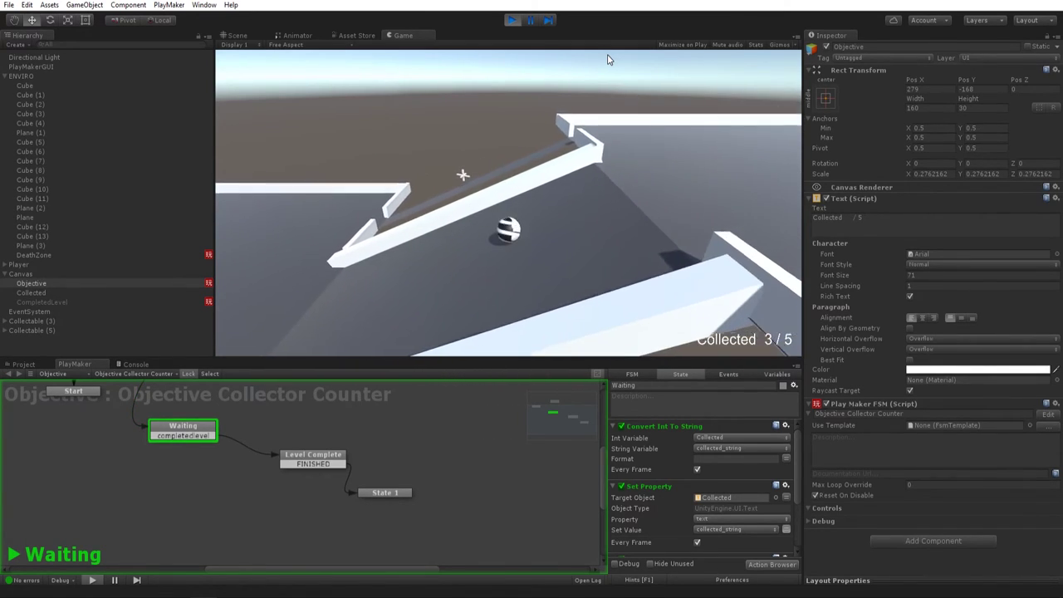
key(d)
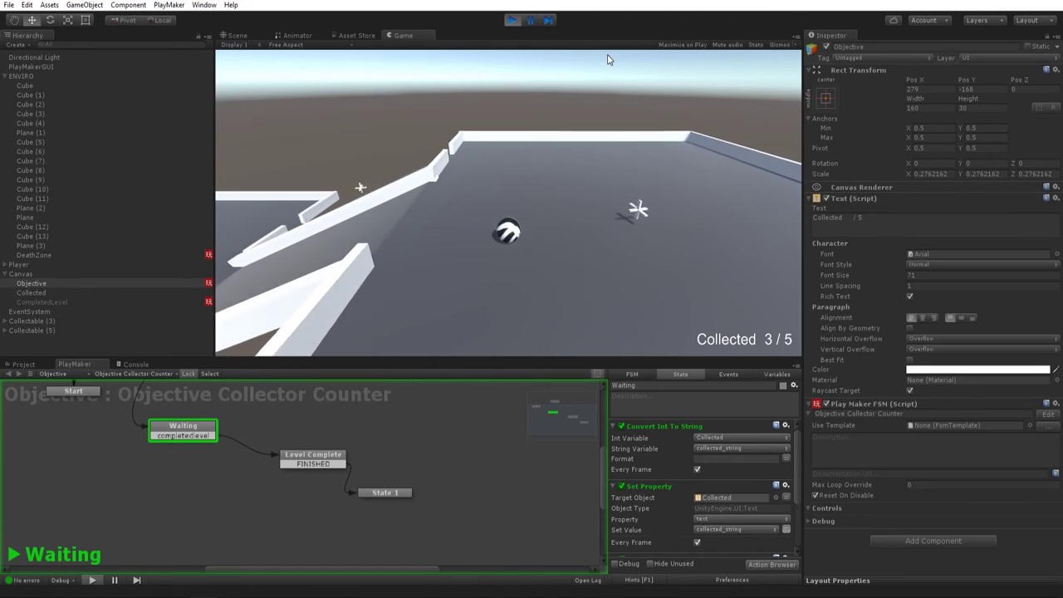
key(w)
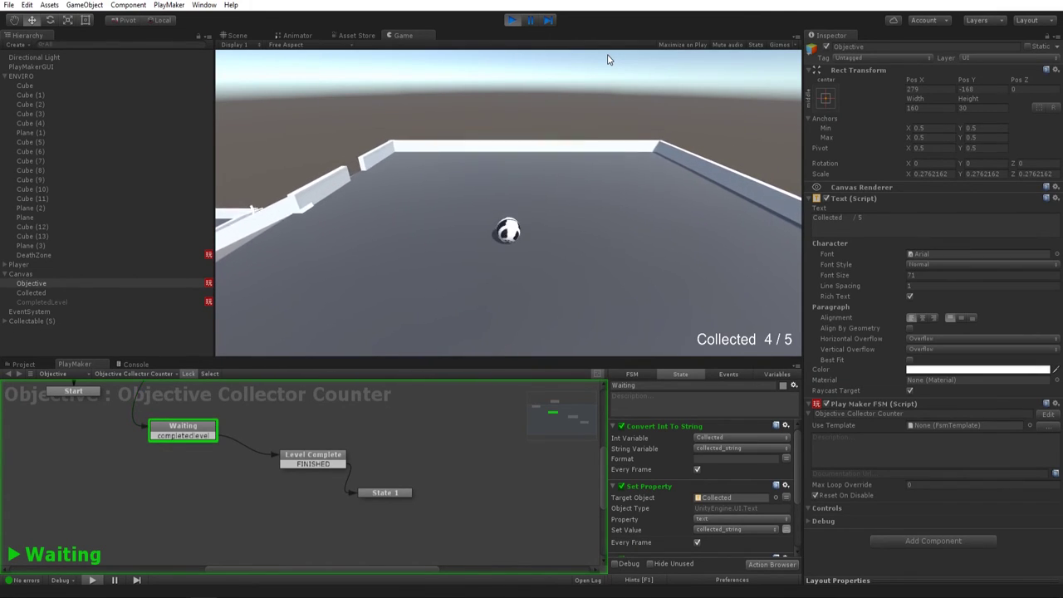
Roll the ball down the narrow ramp through the last collectable to test the level completion and scene loading.
key(a)
key(s)
key(a)
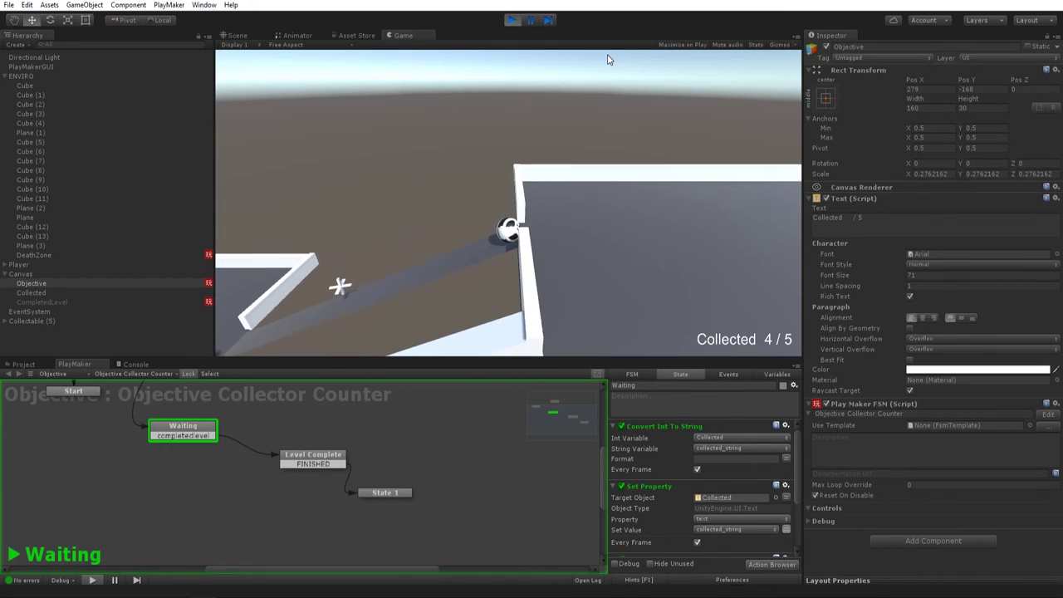
key(a)
key(s)
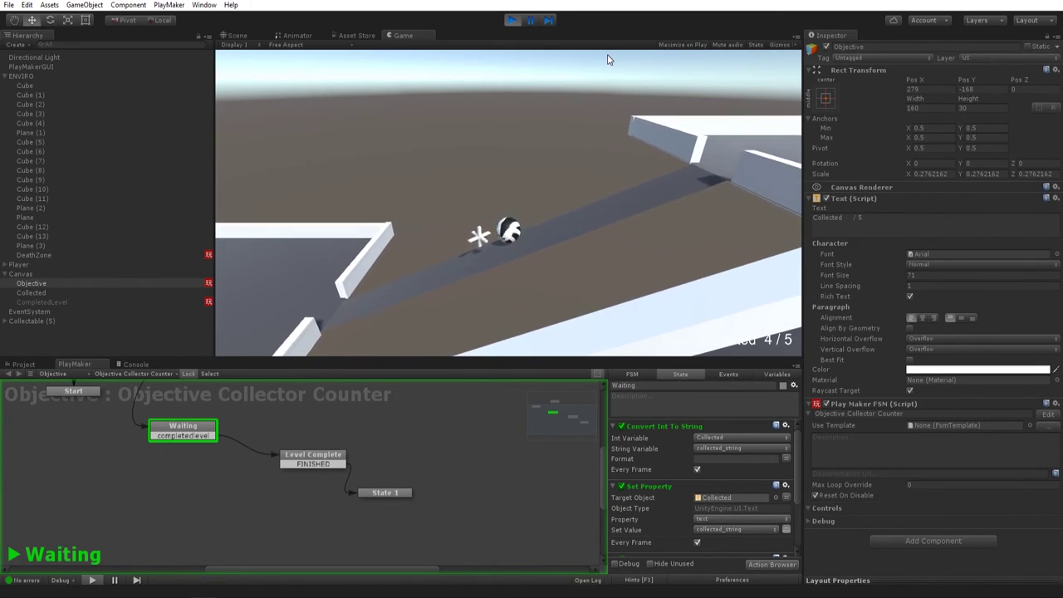
key(Left)
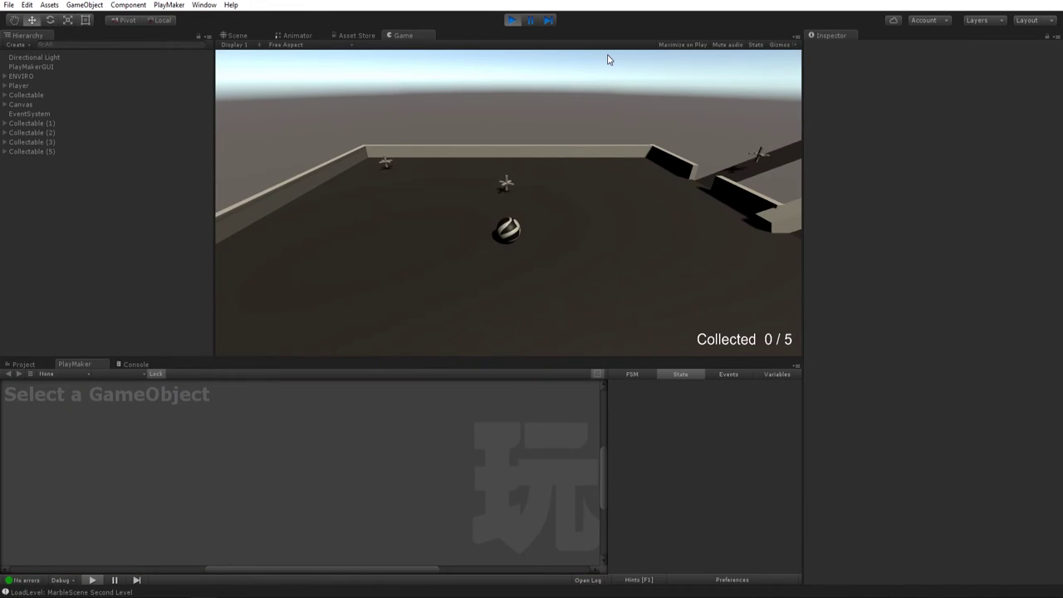
Try out the second level by rolling the ball through the wide ramp's collectable and back down, and stop the game.
key(s)
key(d)
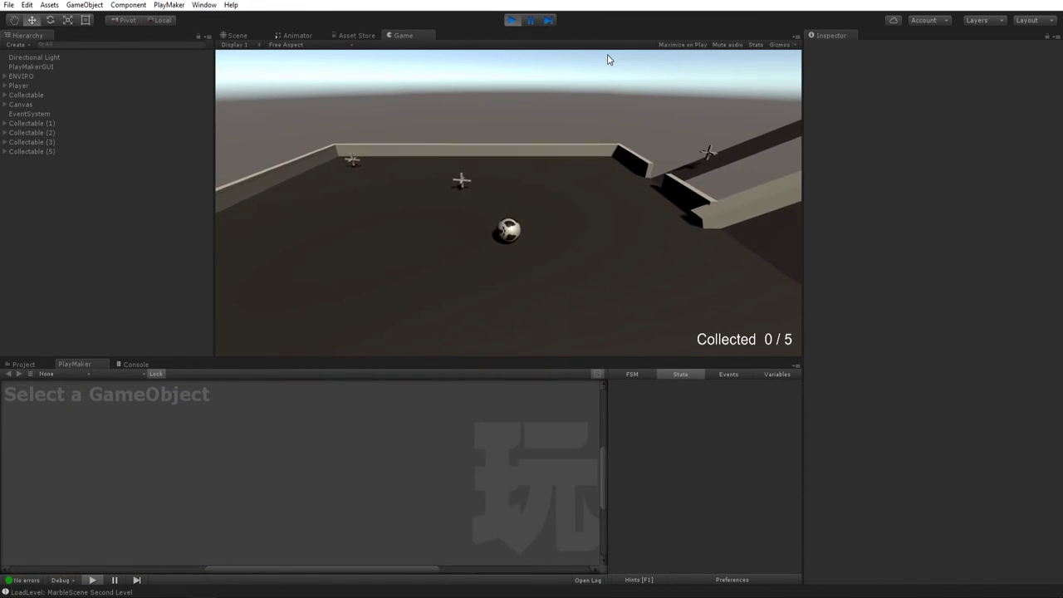
key(d)
key(w)
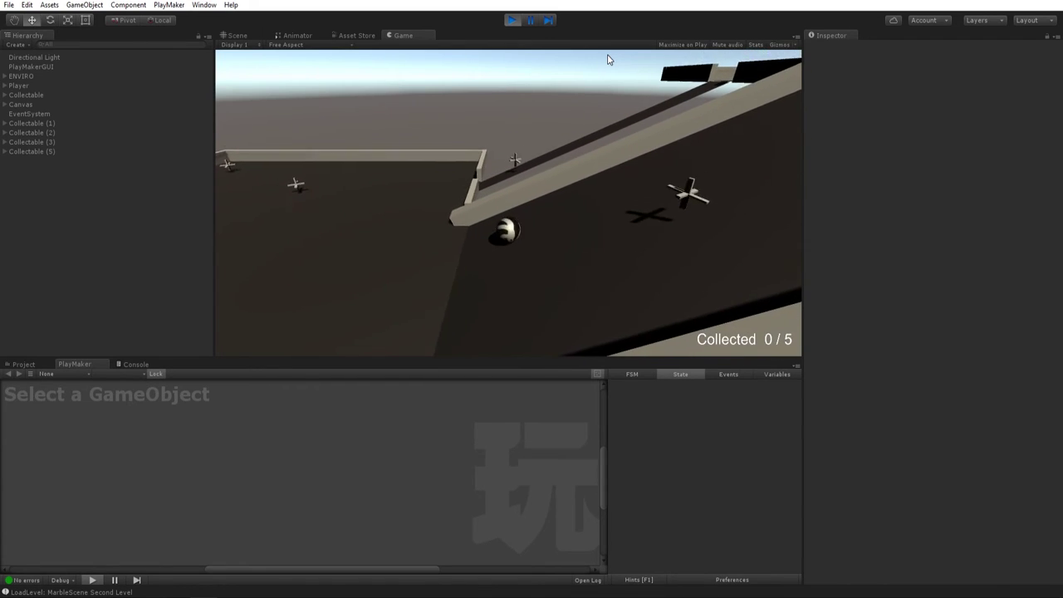
key(d)
key(s)
key(w)
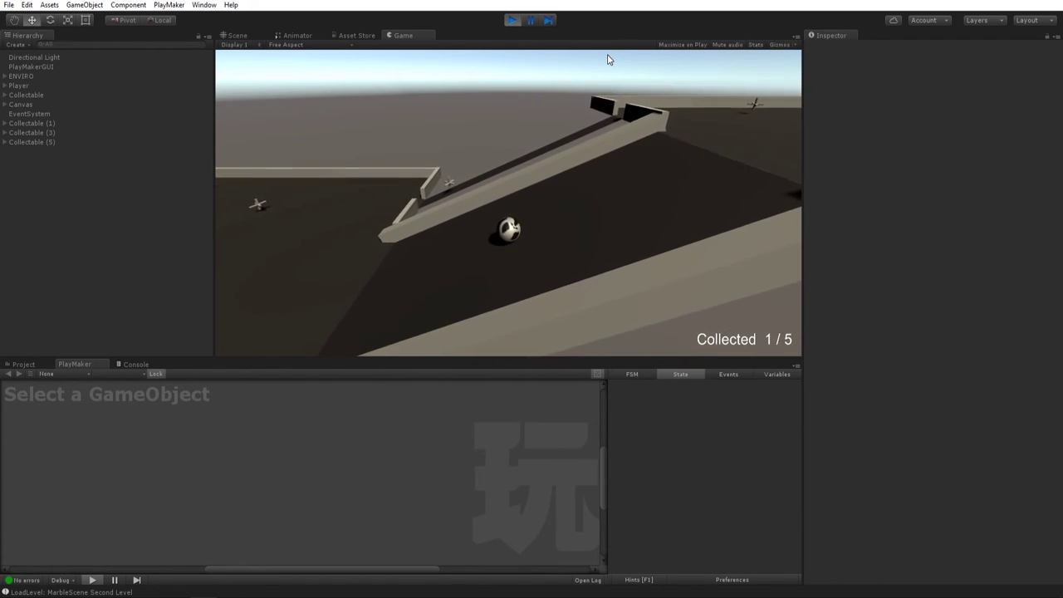
key(Right)
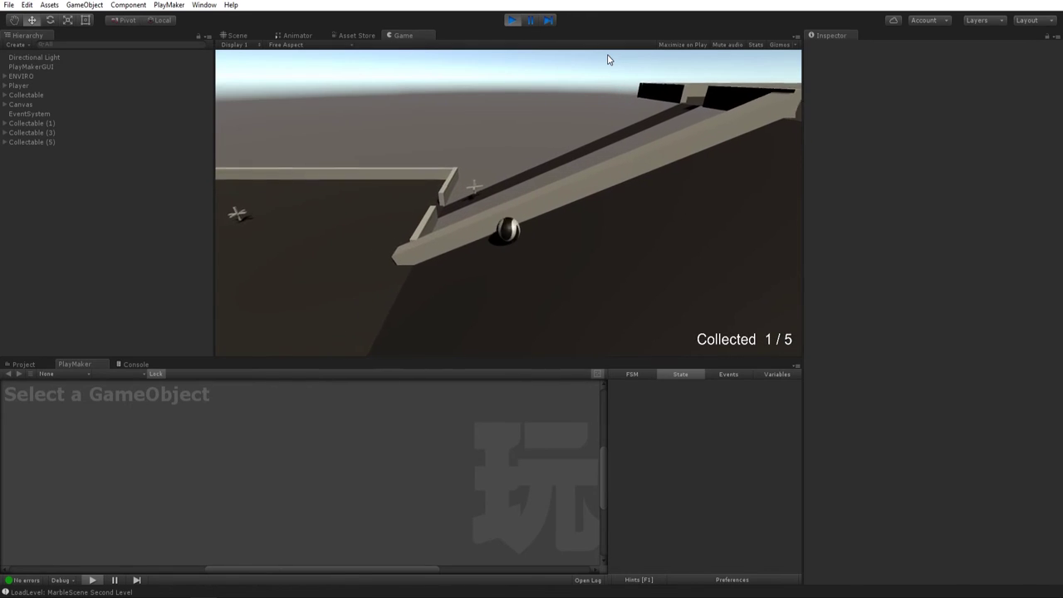
key(Right)
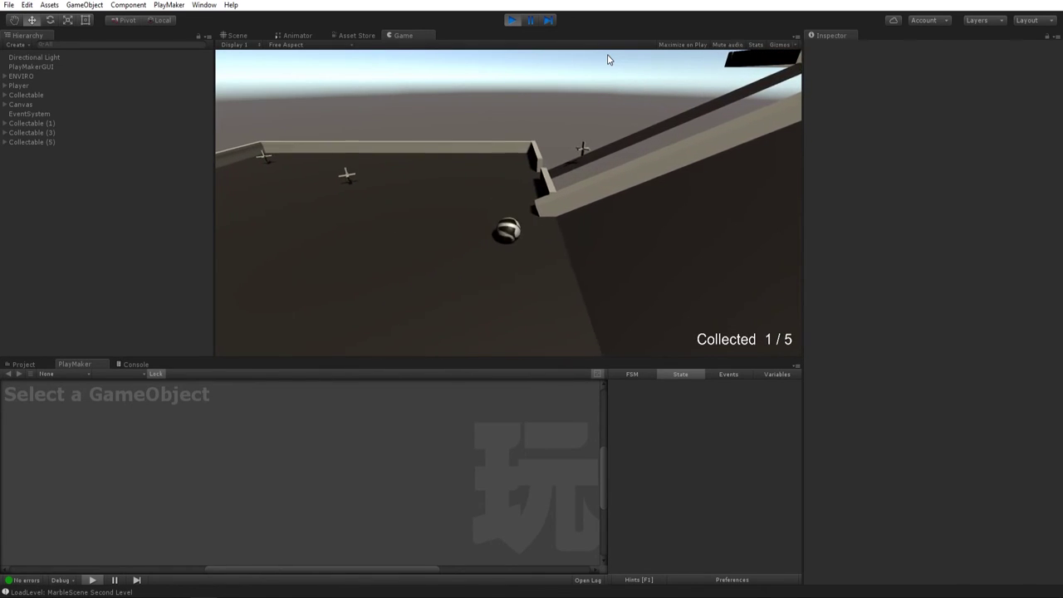
key(ctrl+p)
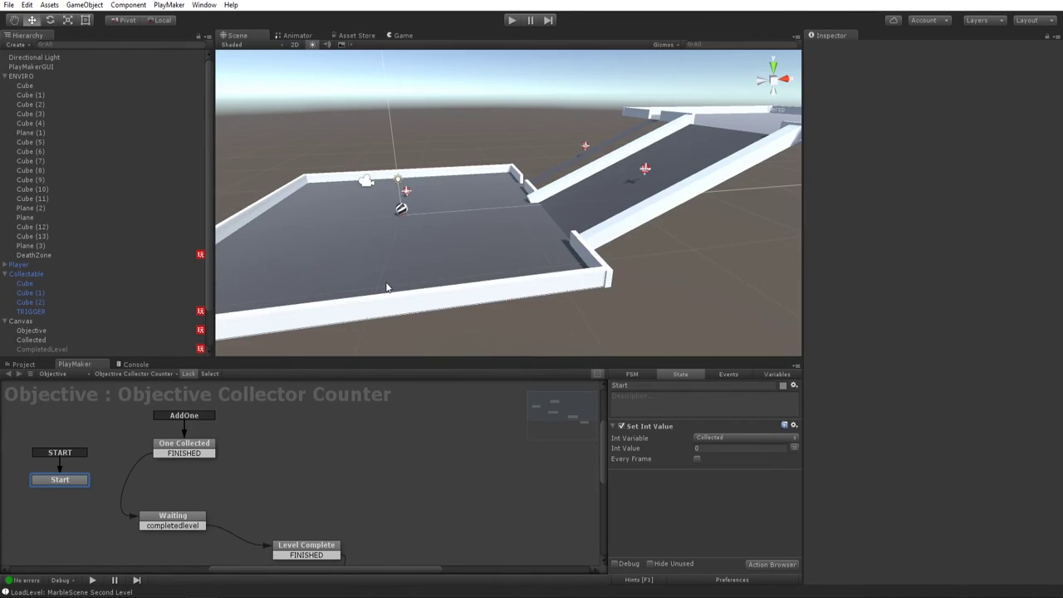
Select the lower platform's floor plane in the scene to check its Static setting.
scroll(408, 255, up, 2)
middle_drag(408, 255, 488, 259)
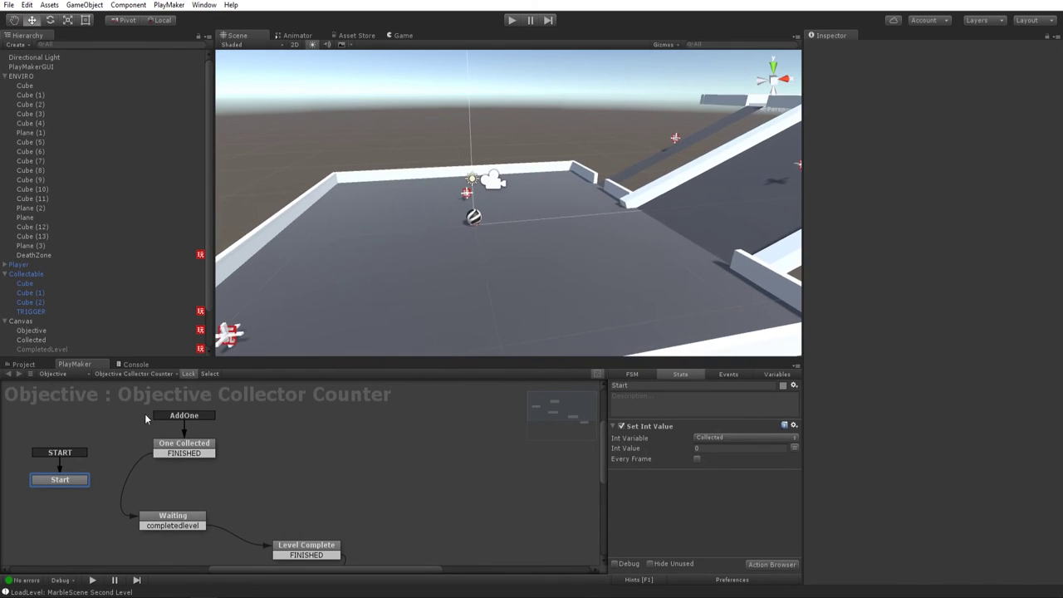
click(365, 286)
scroll(365, 286, down, 2)
middle_drag(370, 286, 383, 253)
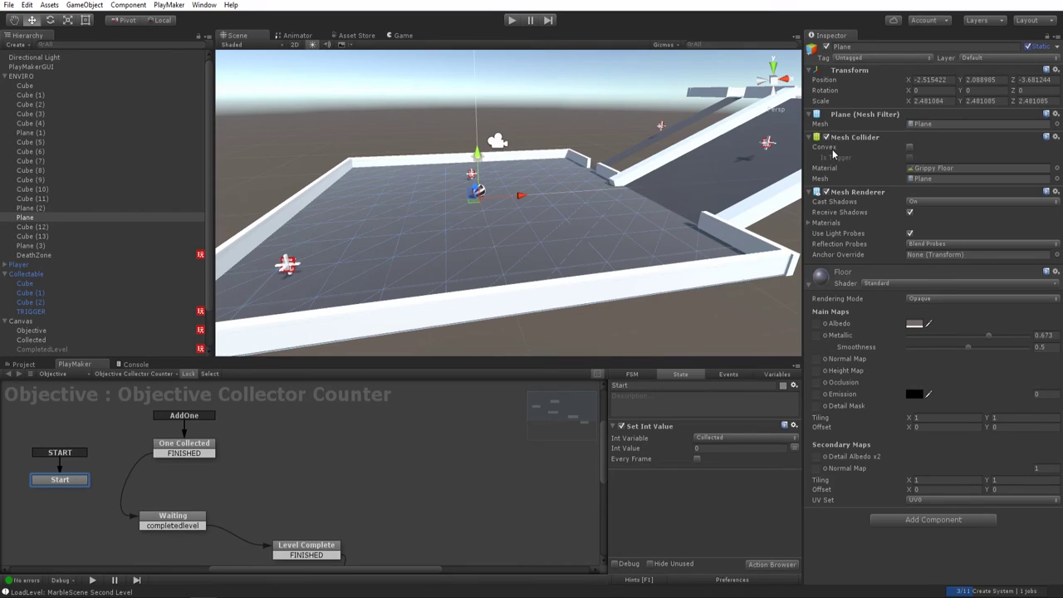
click(723, 274)
shift+click(735, 239)
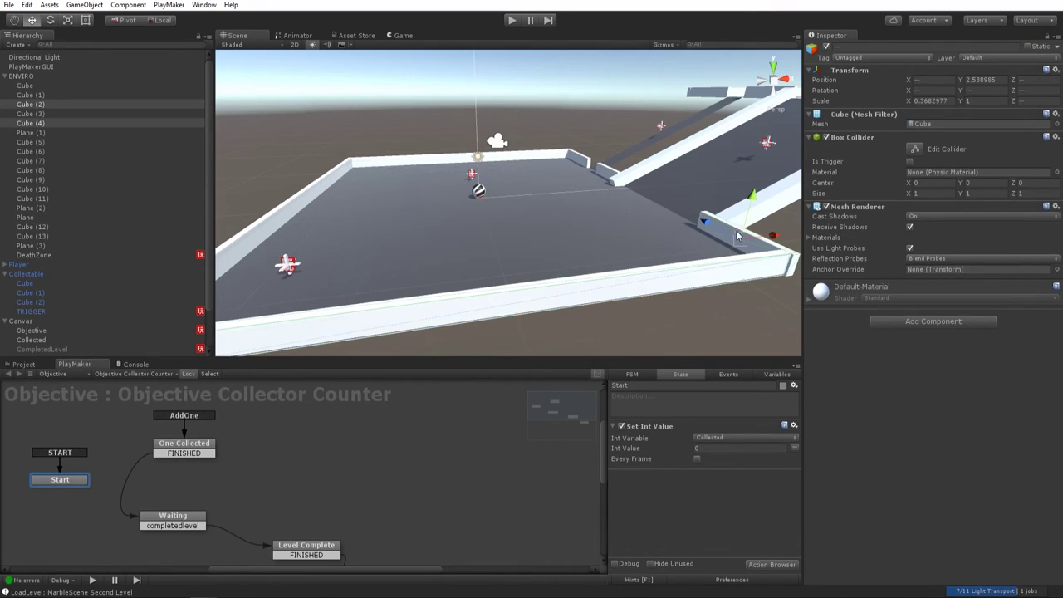
shift+click(610, 172)
shift+click(582, 159)
shift+click(554, 157)
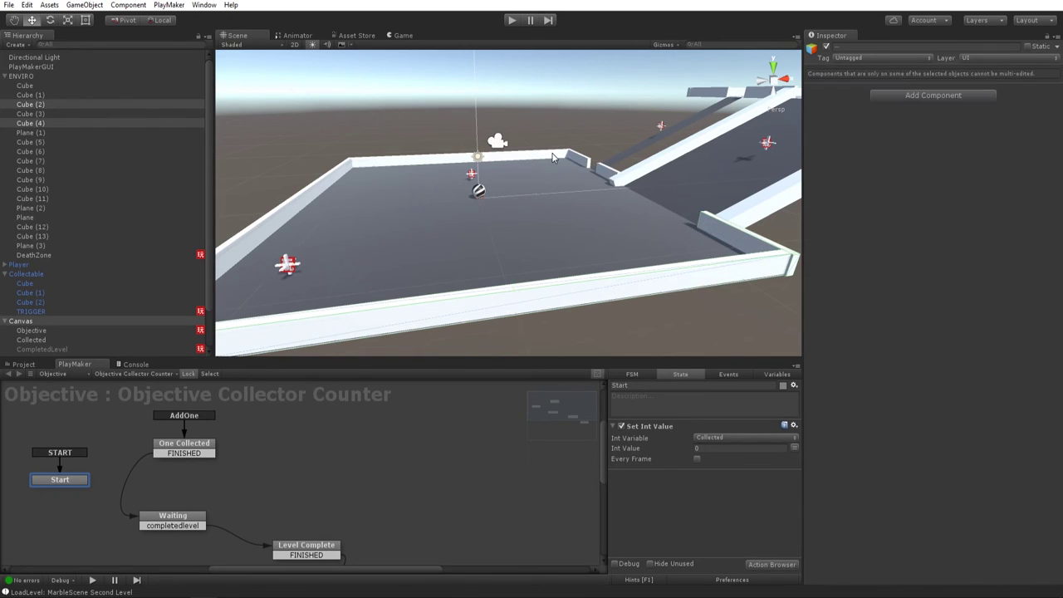
shift+click(285, 205)
alt+drag(466, 207, 430, 230)
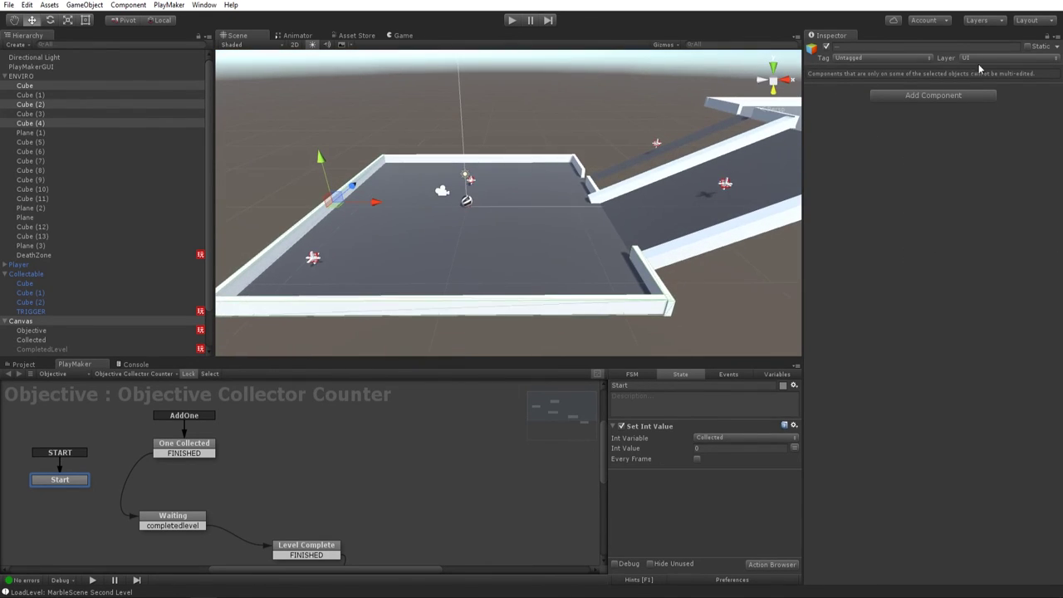
click(1027, 47)
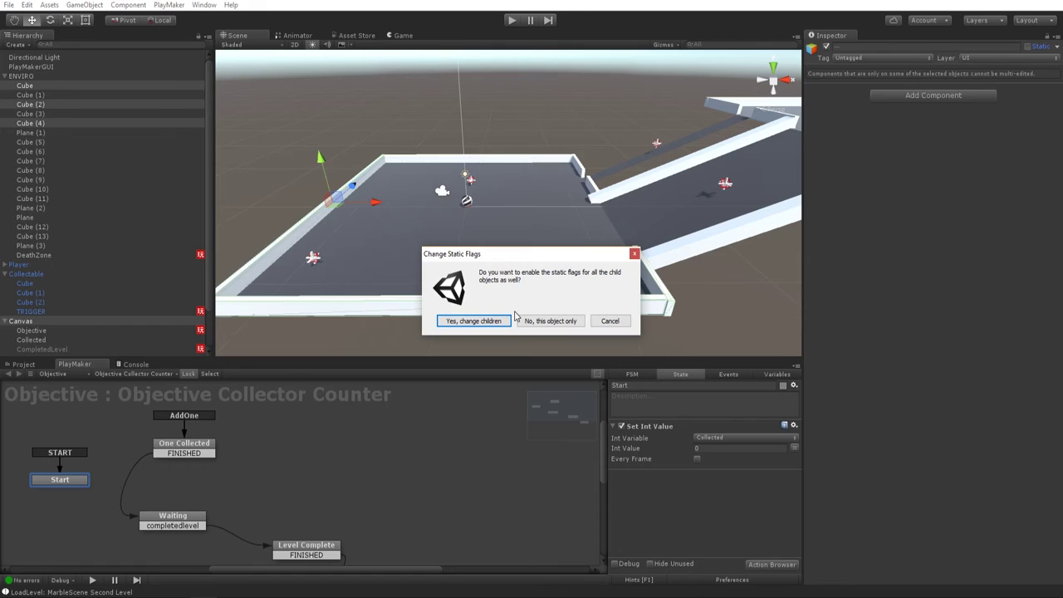
click(610, 321)
click(577, 154)
alt+drag(431, 169, 535, 162)
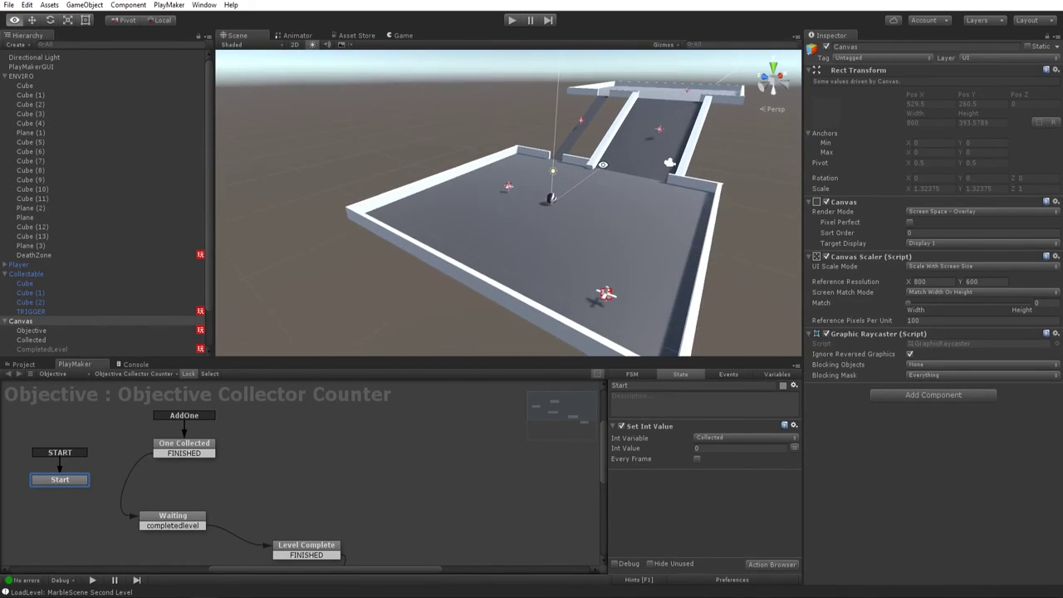
click(533, 152)
shift+click(488, 163)
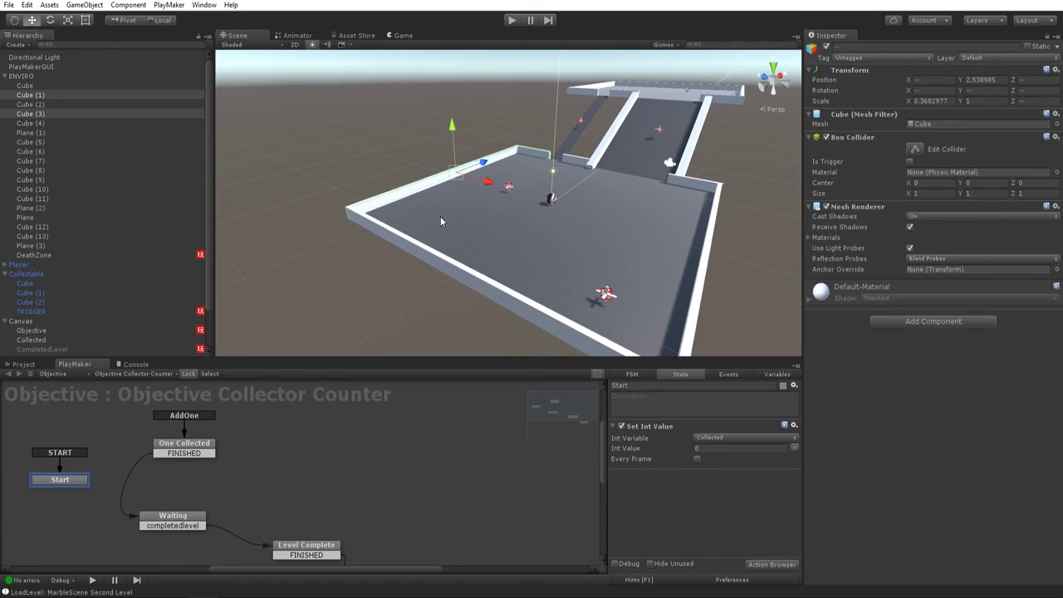
ctrl+click(424, 264)
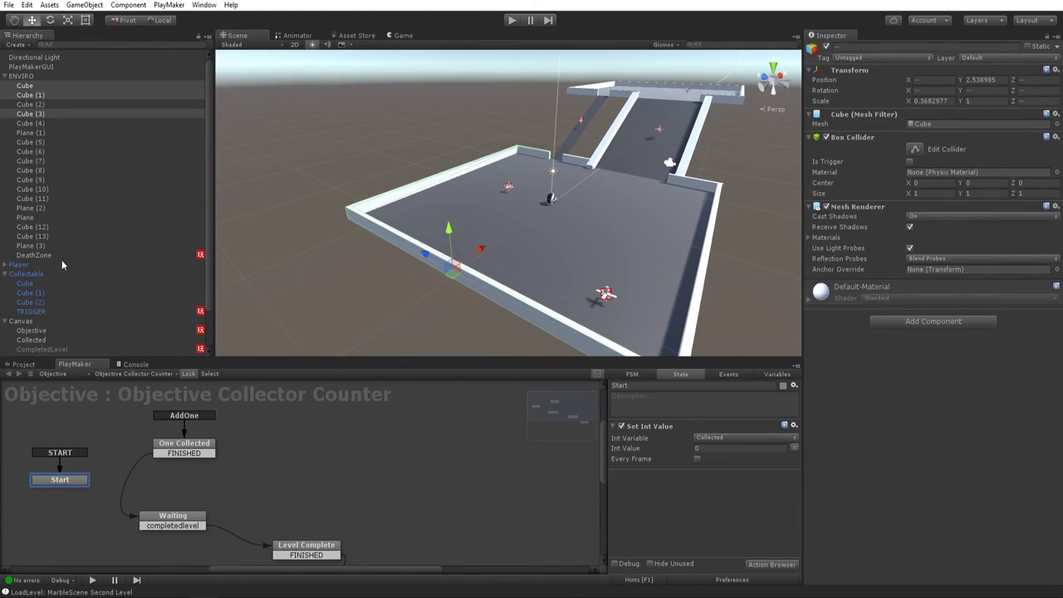
Mark all the Cube and Plane objects under ENVIRO, from Cube to Plane (3), as static.
click(42, 245)
shift+click(39, 87)
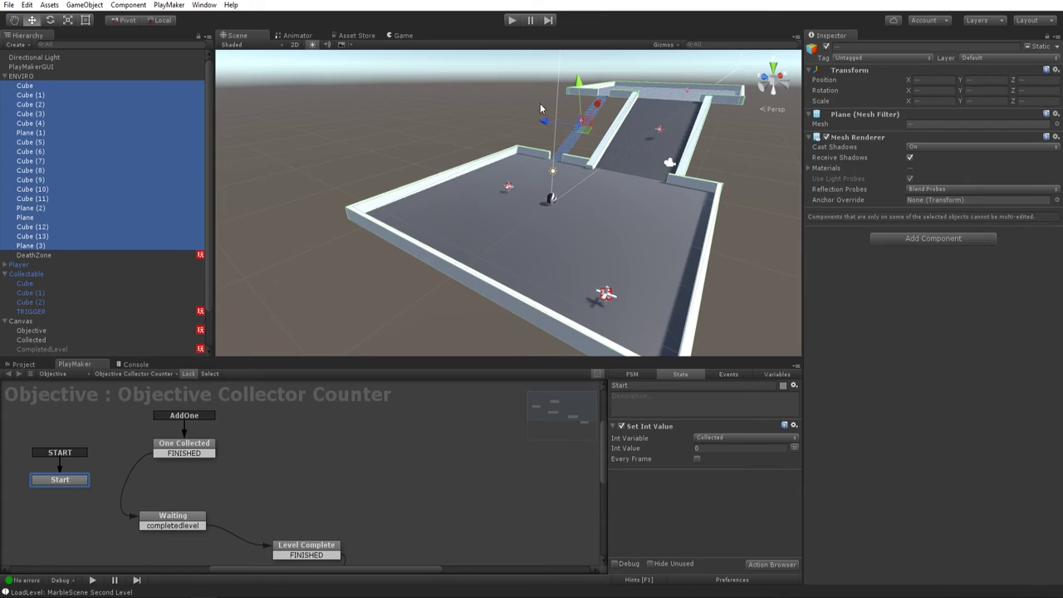
click(1028, 46)
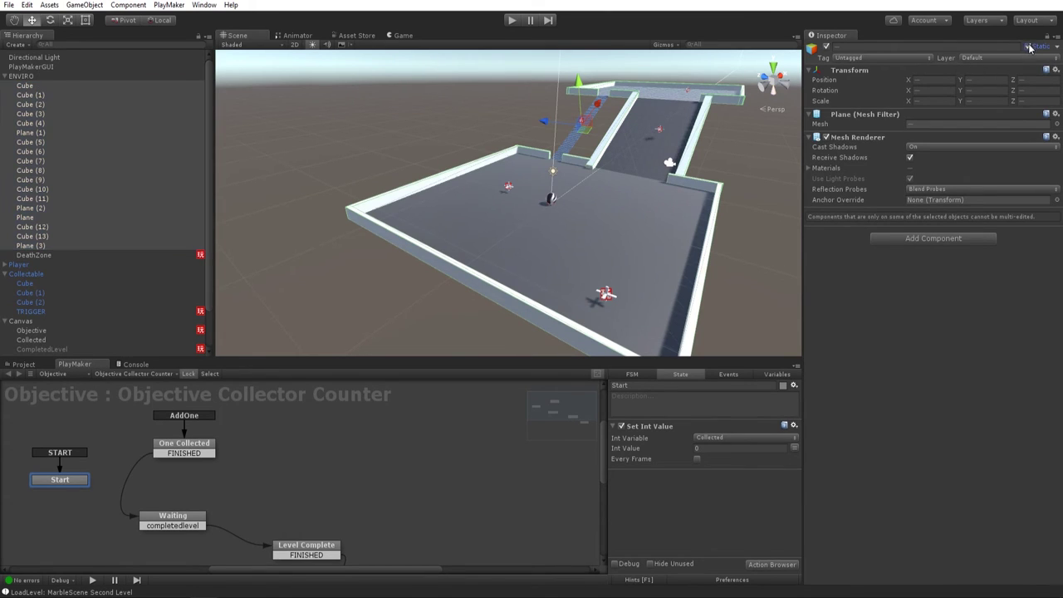
alt+drag(768, 202, 517, 218)
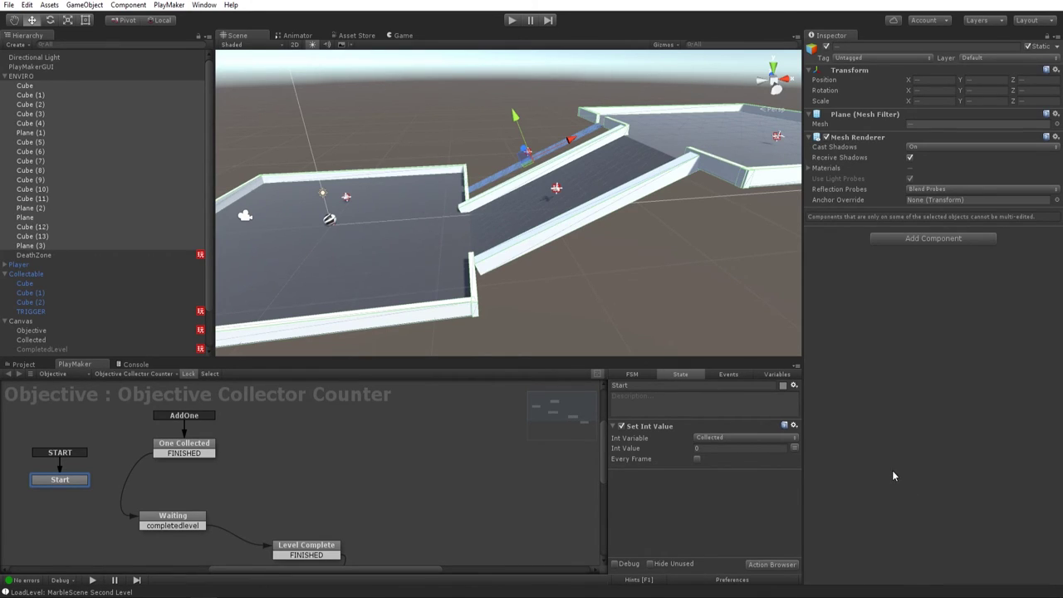
Save the scene and turn off automatic lightmap baking in the scene's Lighting settings.
click(204, 5)
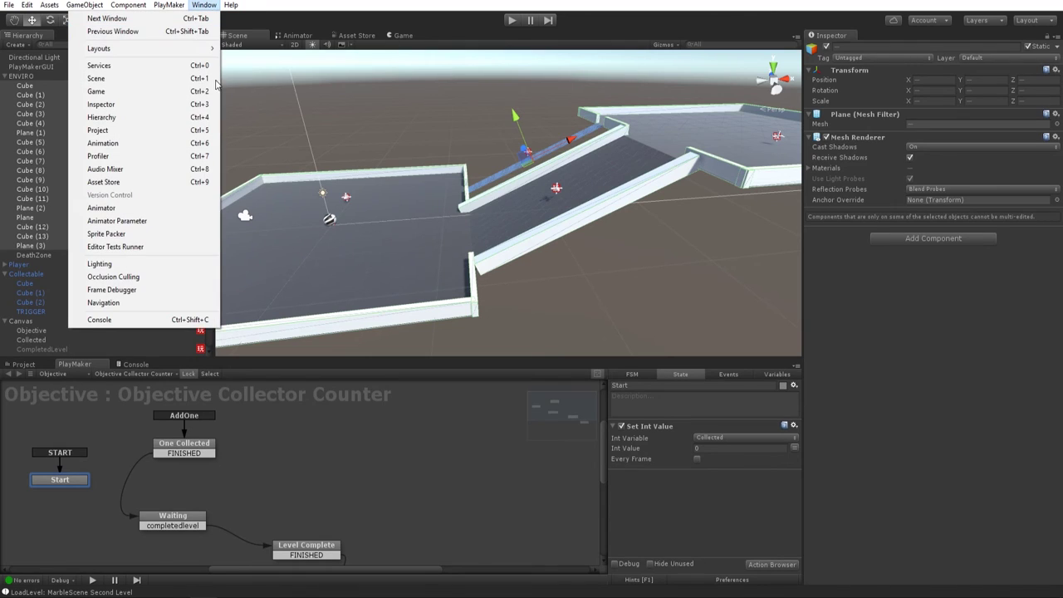
click(180, 267)
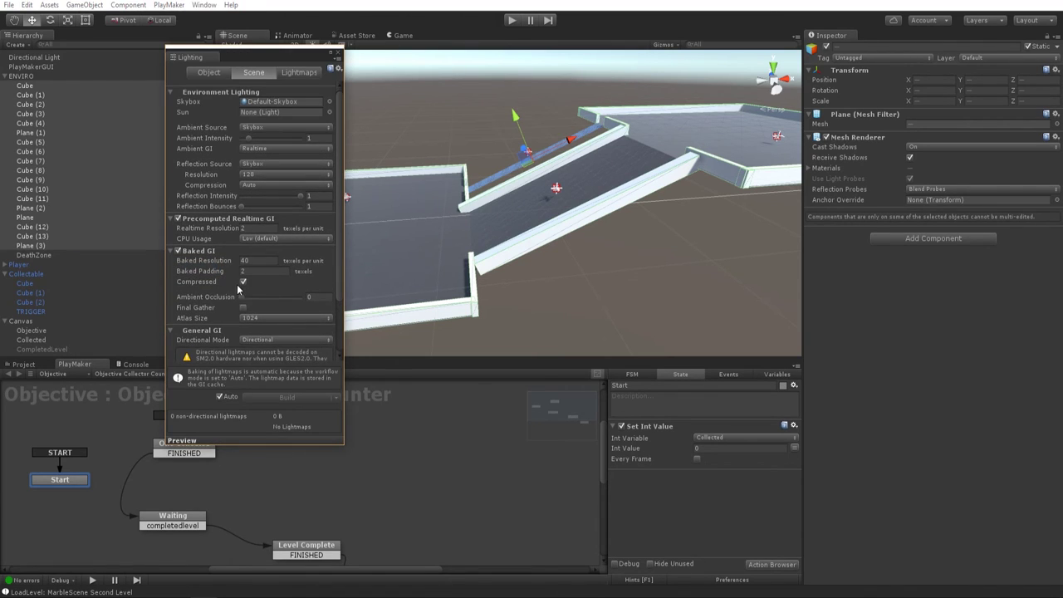
scroll(239, 287, down, 4)
scroll(194, 308, up, 4)
scroll(208, 322, down, 4)
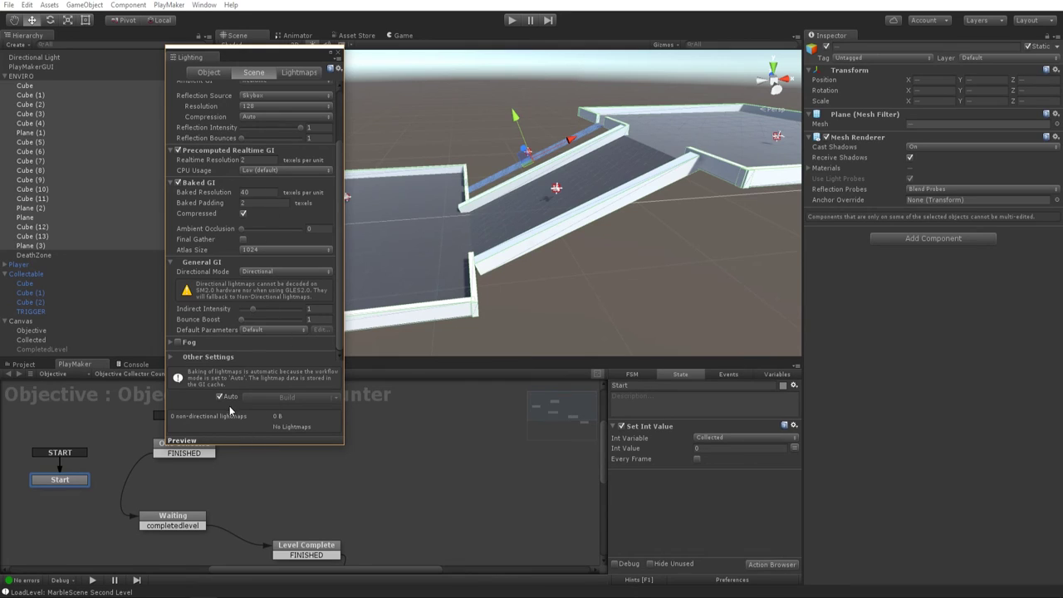
click(8, 5)
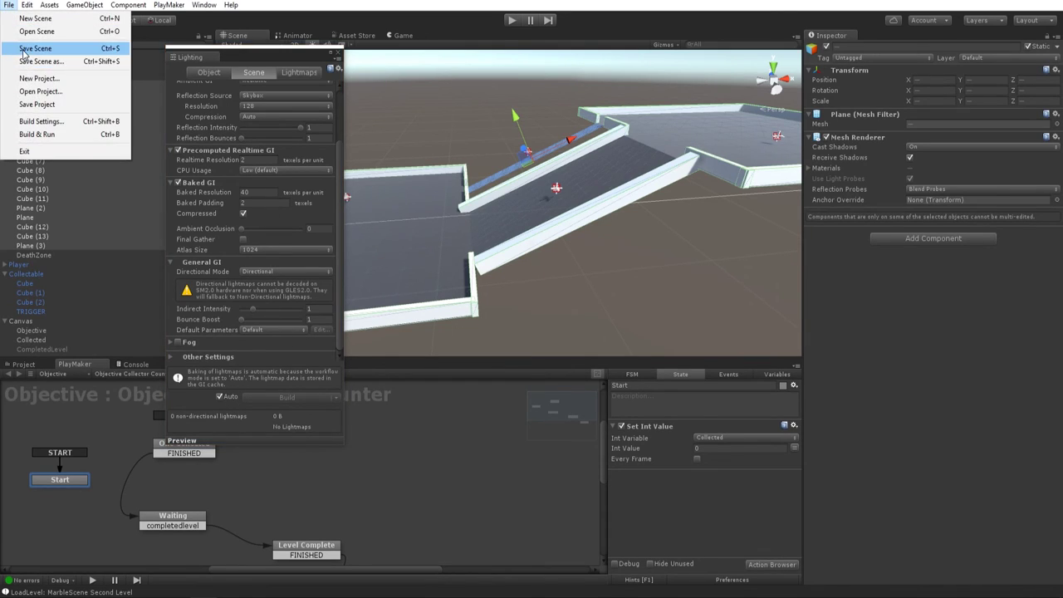
click(26, 47)
click(220, 397)
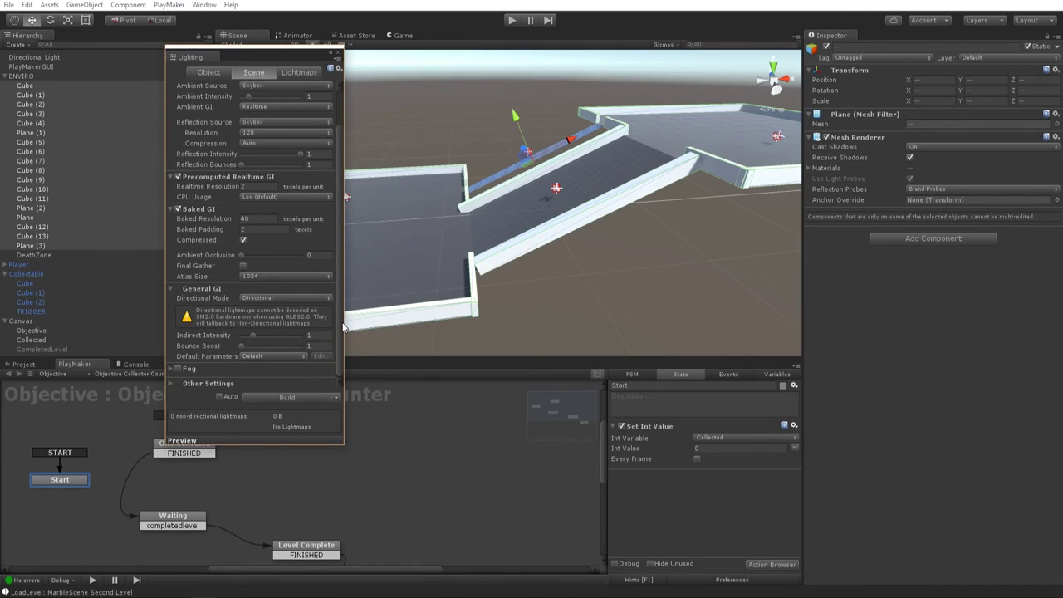
Open the MarbleScene Second Level scene, saving the current scene's changes, and turn off its automatic lightmap baking.
scroll(332, 265, up, 3)
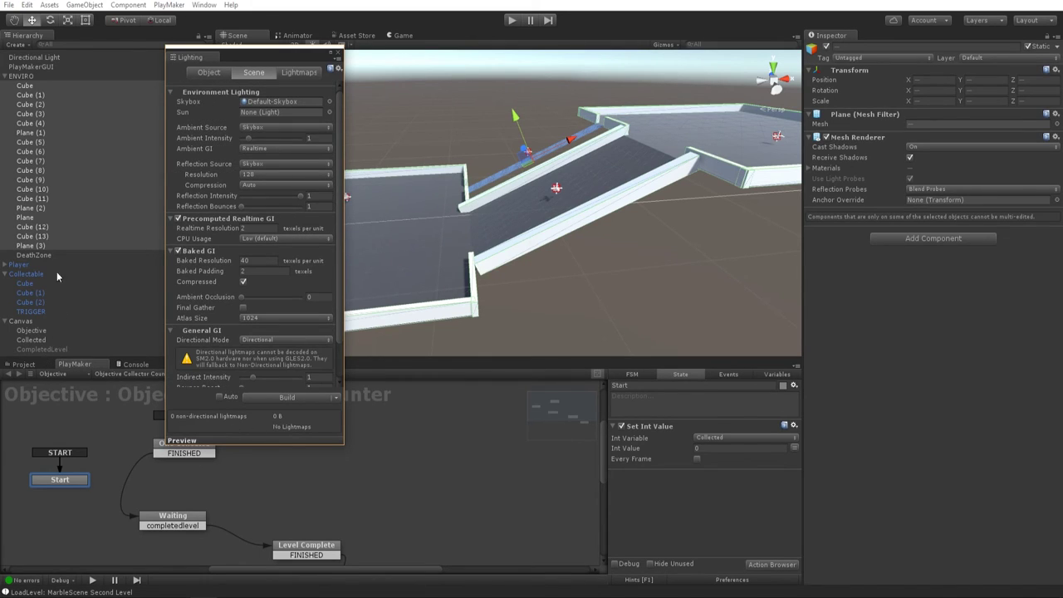
scroll(60, 279, down, 2)
click(38, 364)
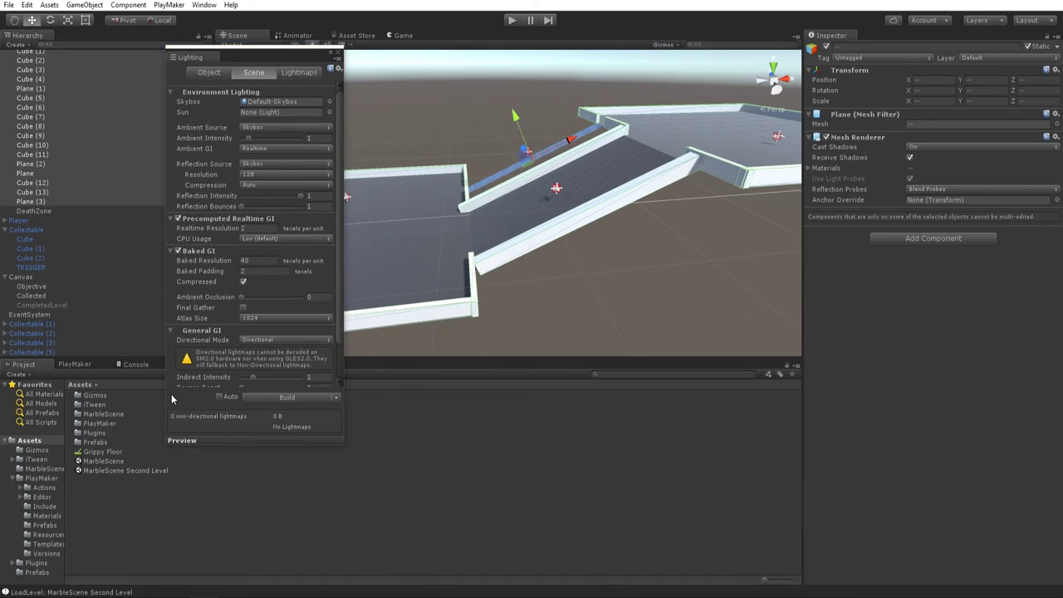
double_click(128, 470)
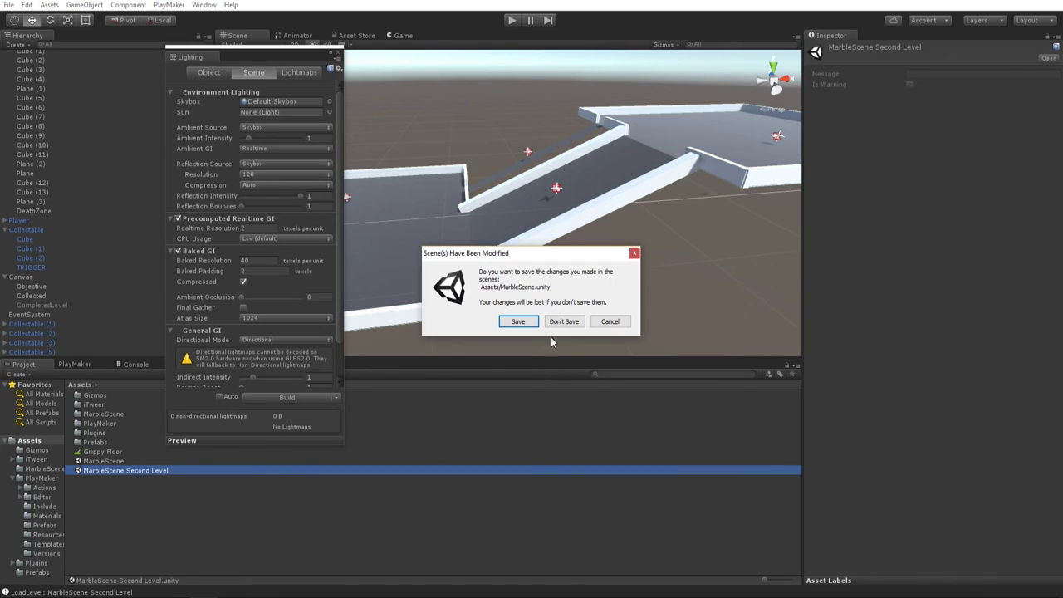
click(528, 322)
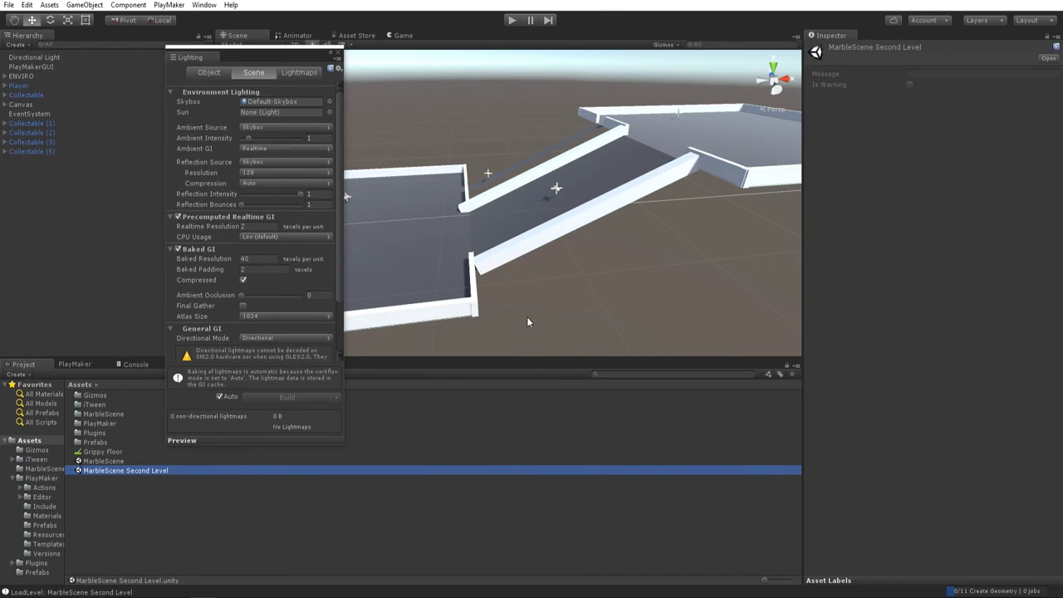
click(233, 398)
Mark the second level's Cube and Plane objects under ENVIRO, from Cube to Plane (3), as static, leaving out DeathZone.
click(5, 77)
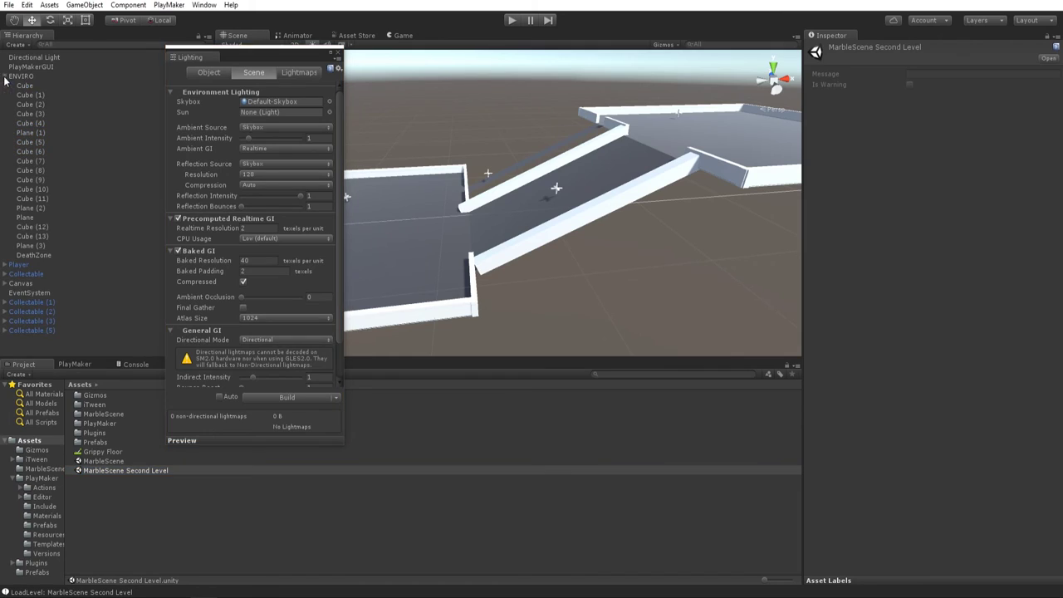
click(26, 85)
shift+click(38, 255)
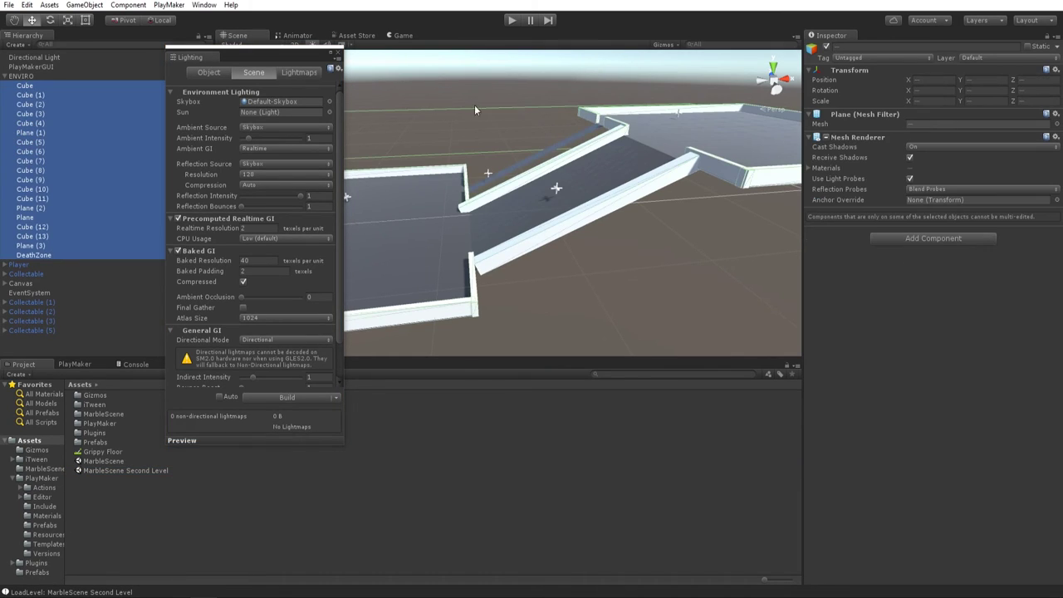
click(50, 246)
shift+click(48, 88)
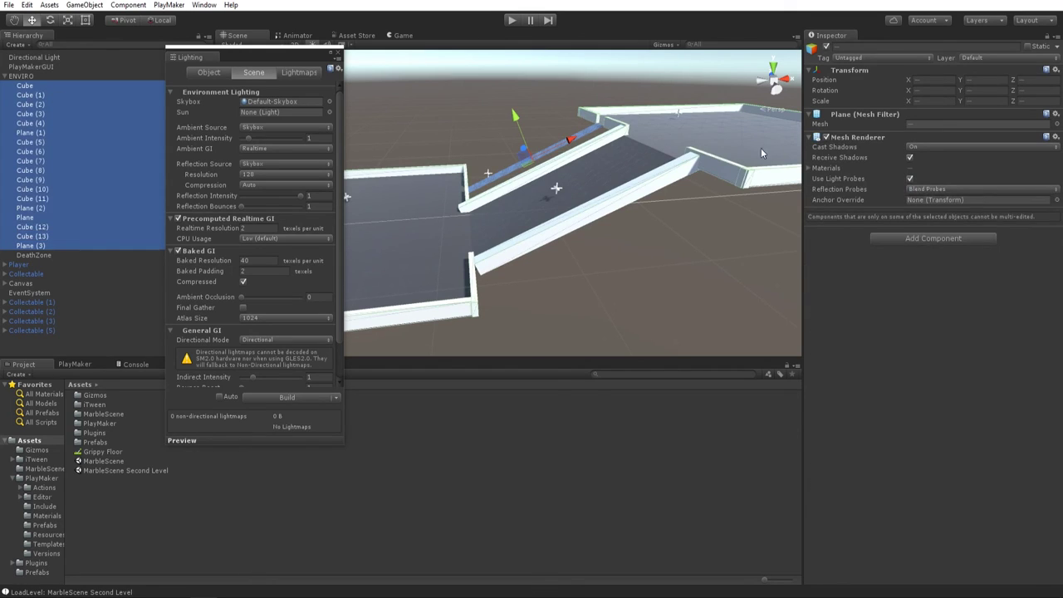
click(1028, 47)
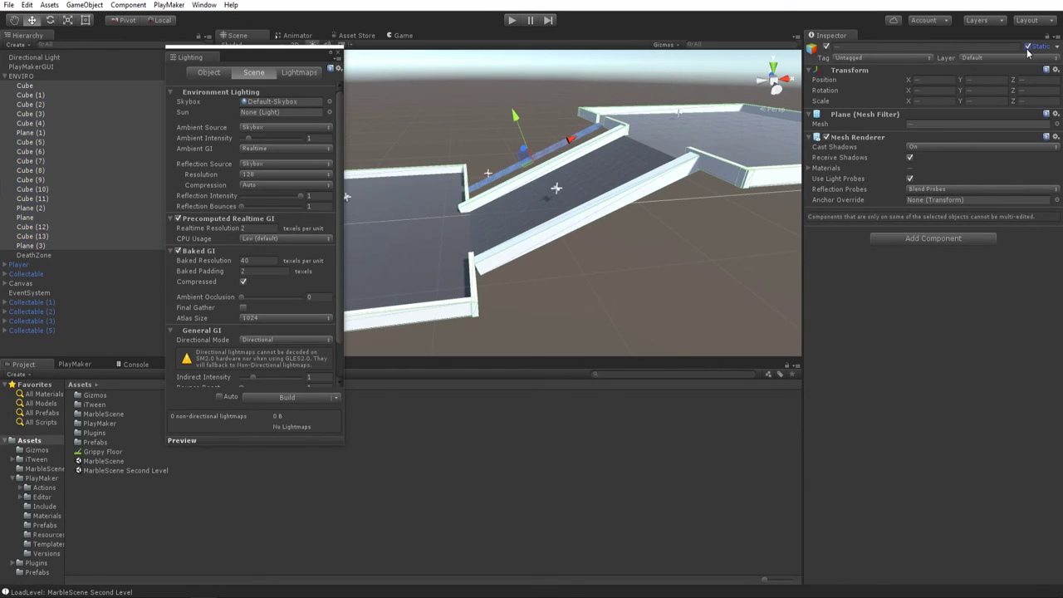
Build the second level's lighting, close the Lighting settings and save the scene.
click(256, 397)
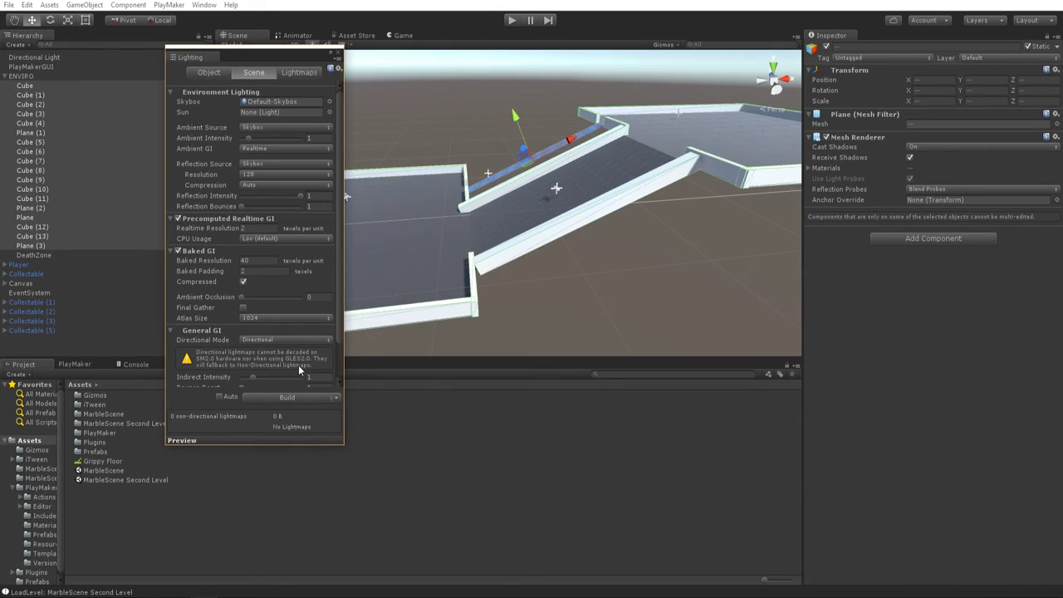
click(338, 52)
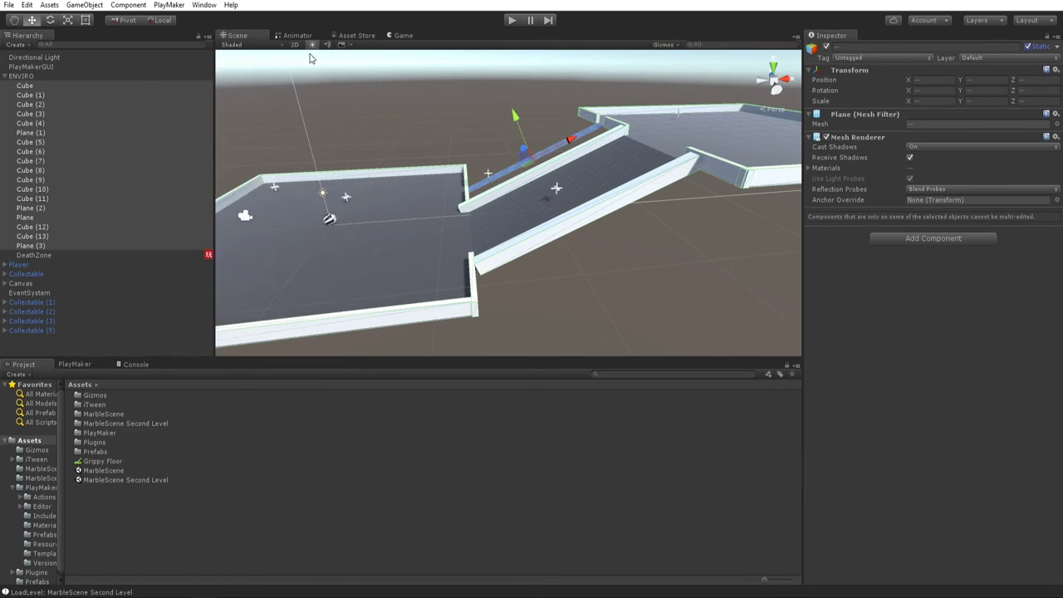
click(8, 4)
click(25, 50)
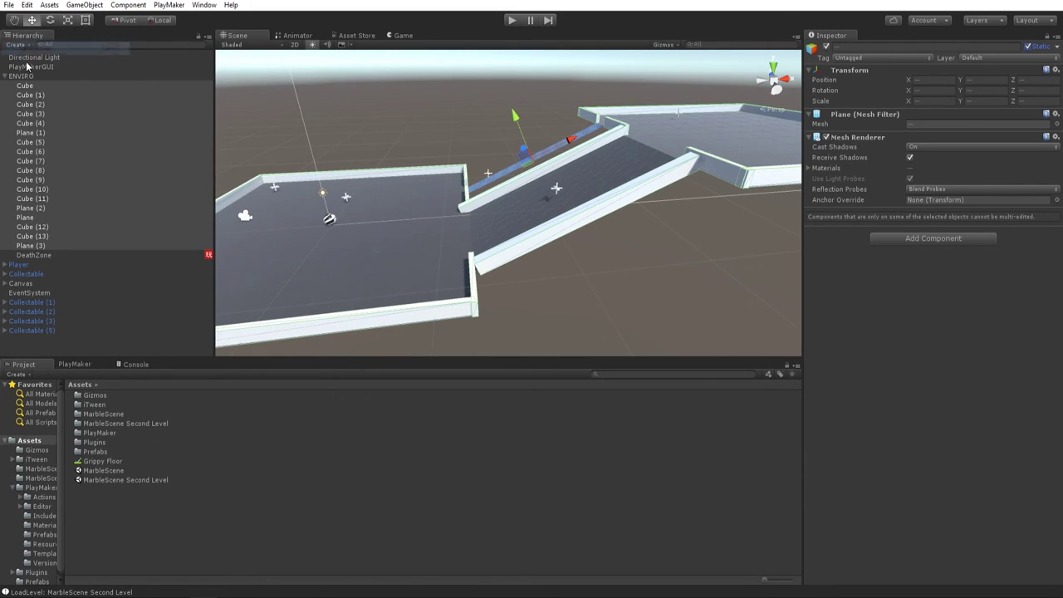
Open MarbleScene, play the game and roll the ball through the two collectables on the lower platform.
double_click(116, 469)
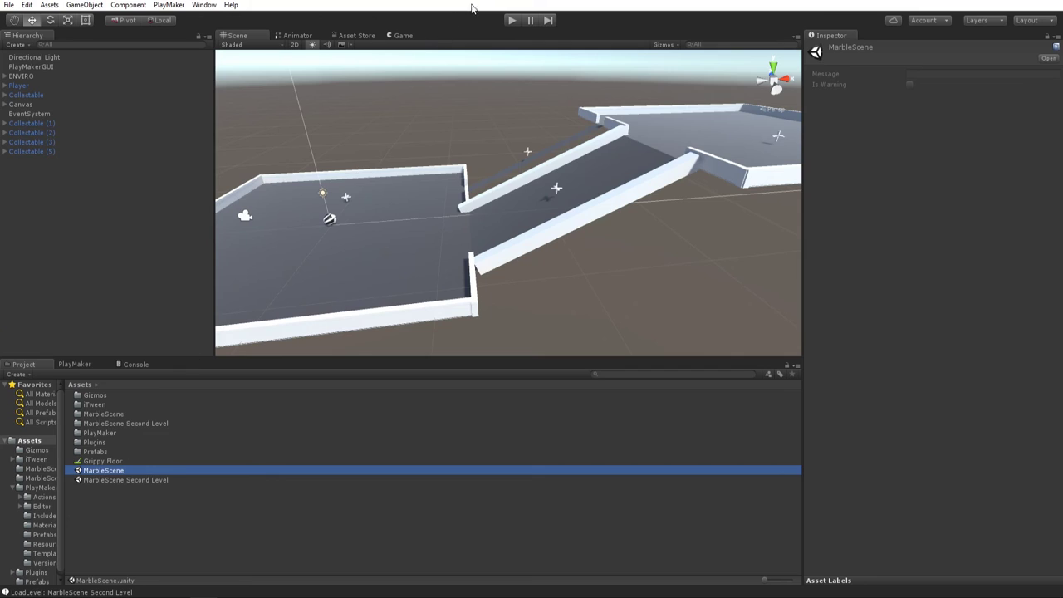
click(512, 21)
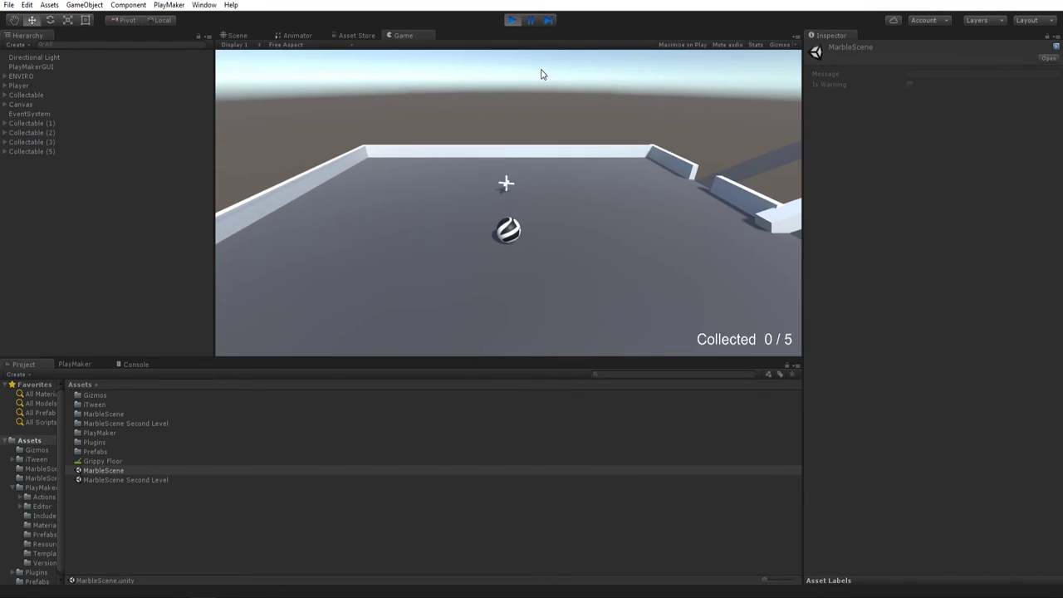
key(Left)
key(Down)
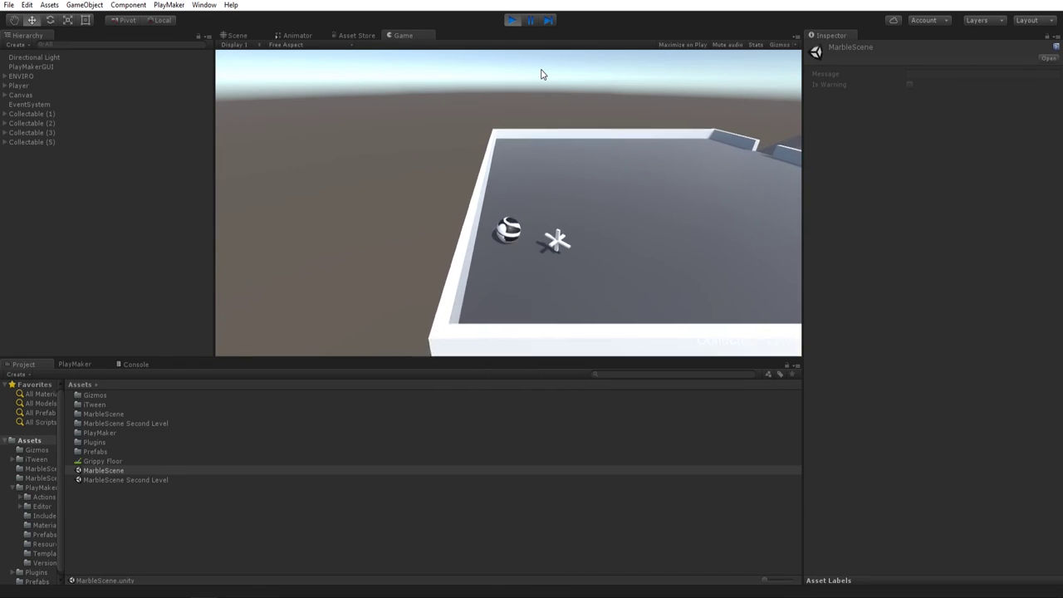
key(Right)
key(Up)
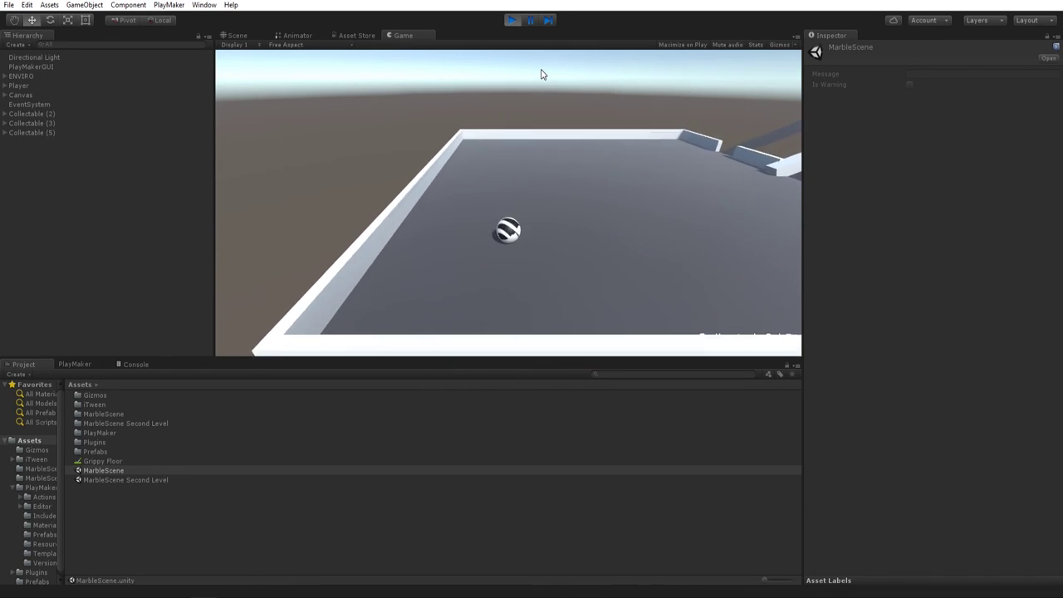
Roll the ball up the wide ramp to pick up its collectable and the one on the upper platform.
key(Right)
key(Right)
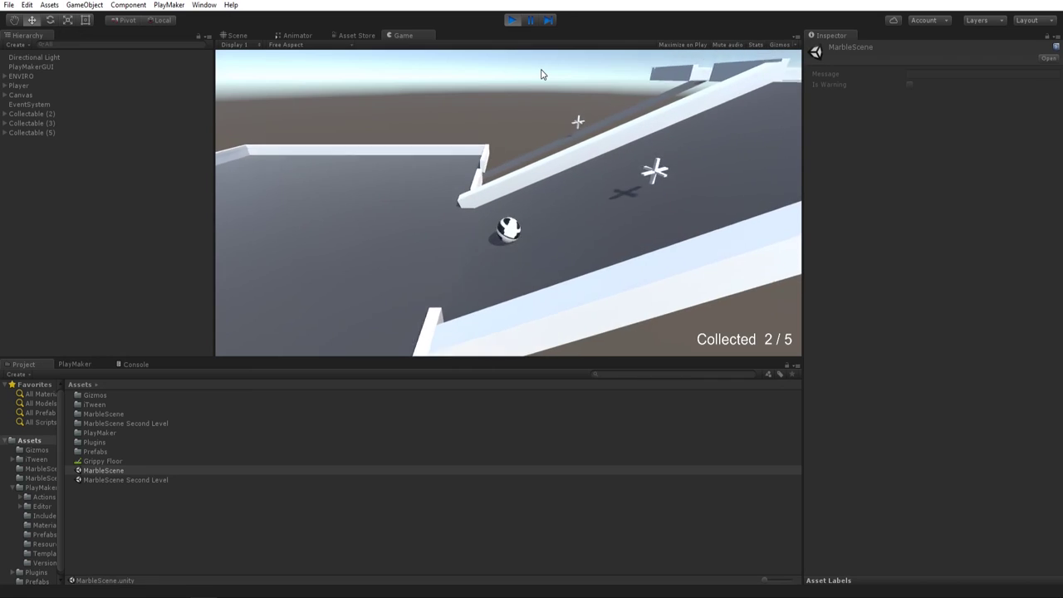
key(Right)
key(Down)
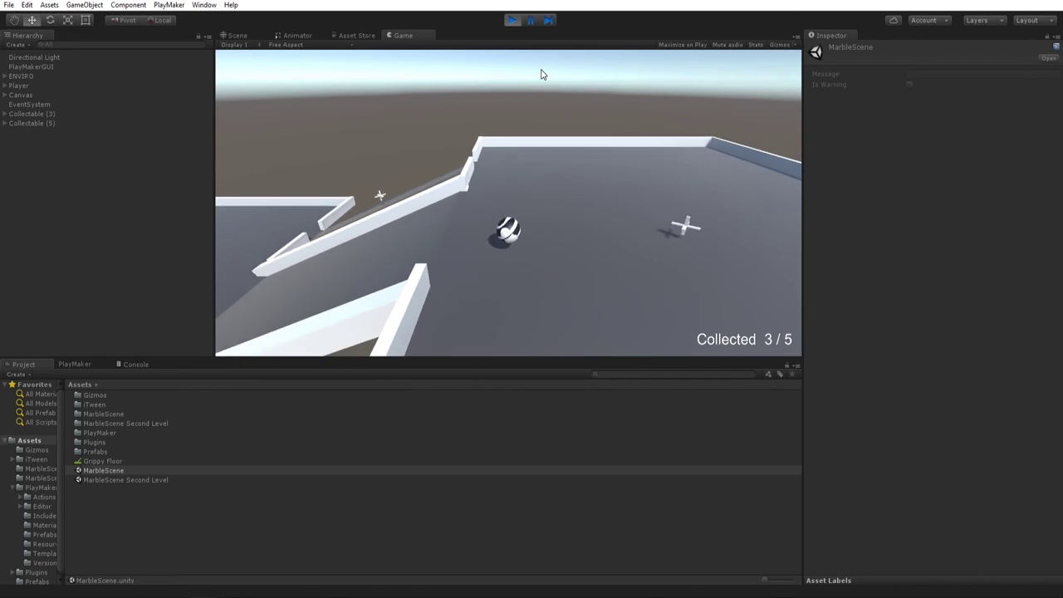
key(Up)
key(Right)
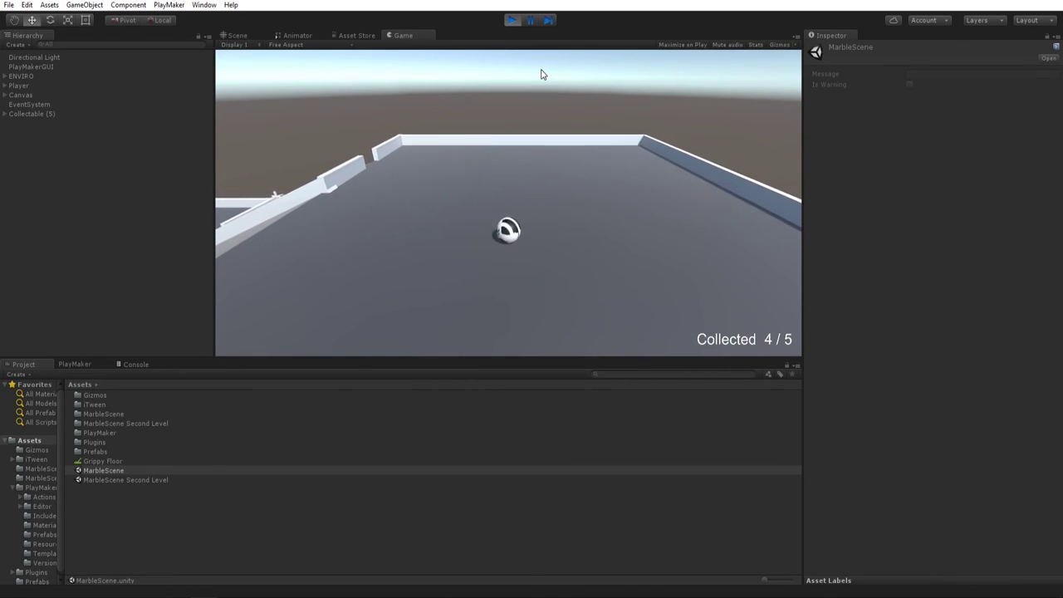
Roll the ball down the narrow ramp through the fifth collectable to load the second level.
key(Left)
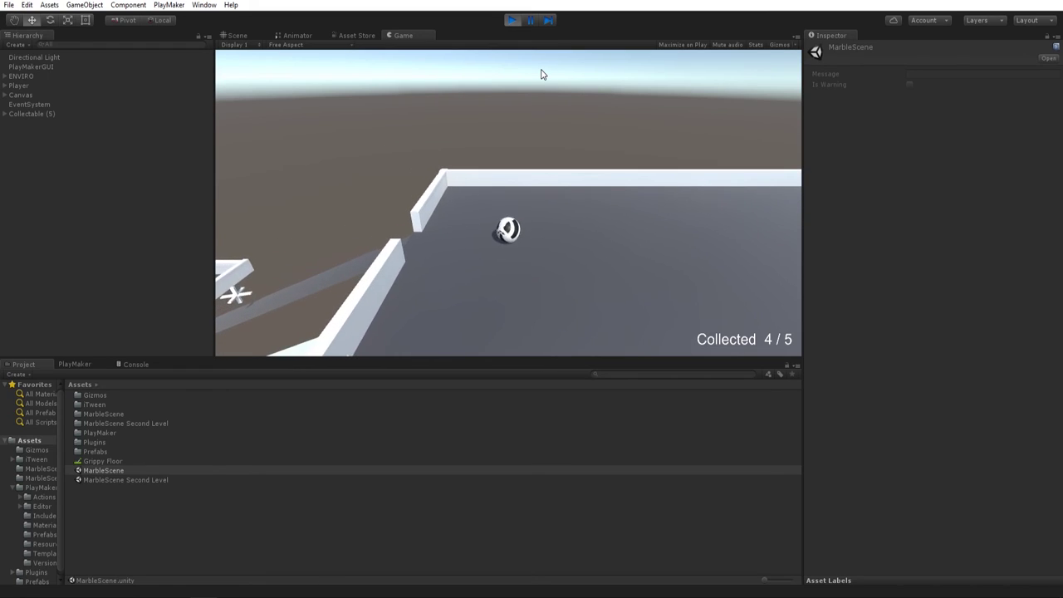
key(Left)
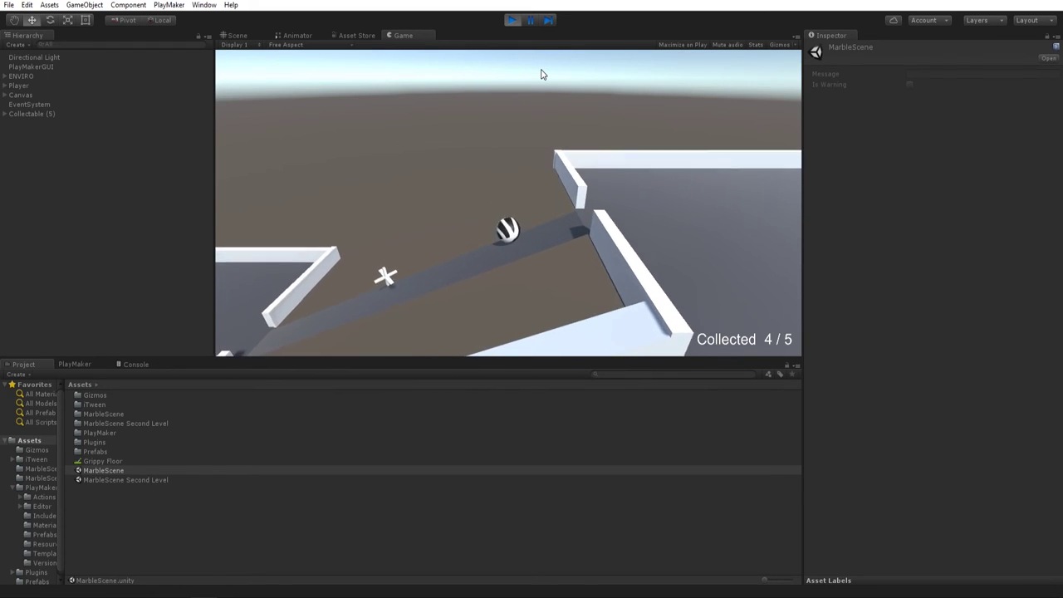
key(Left)
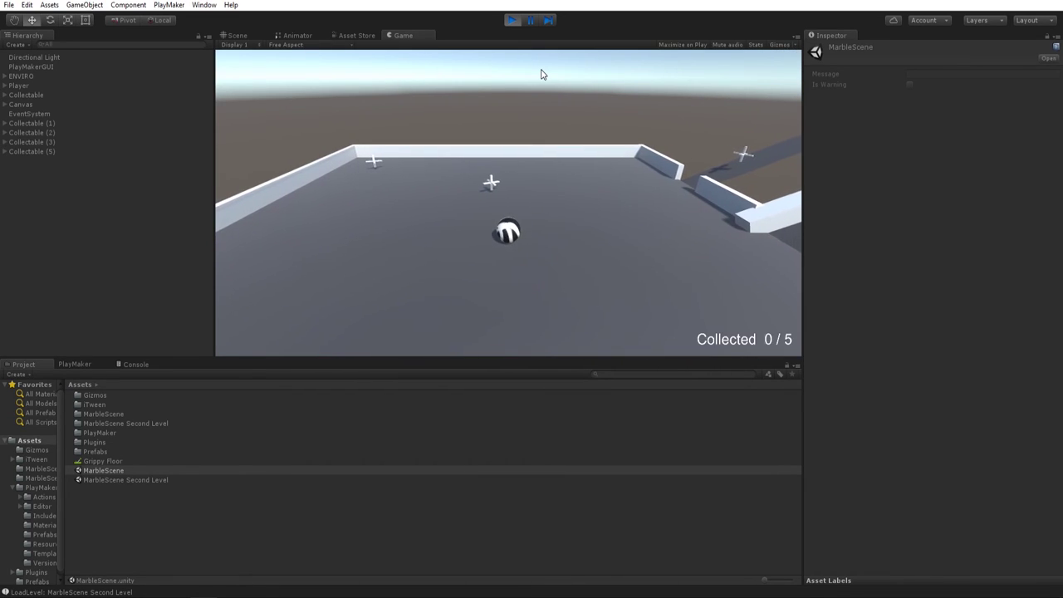
Test the second level by rolling the ball through the collectables on the wide ramp and the narrow ramp.
key(Right)
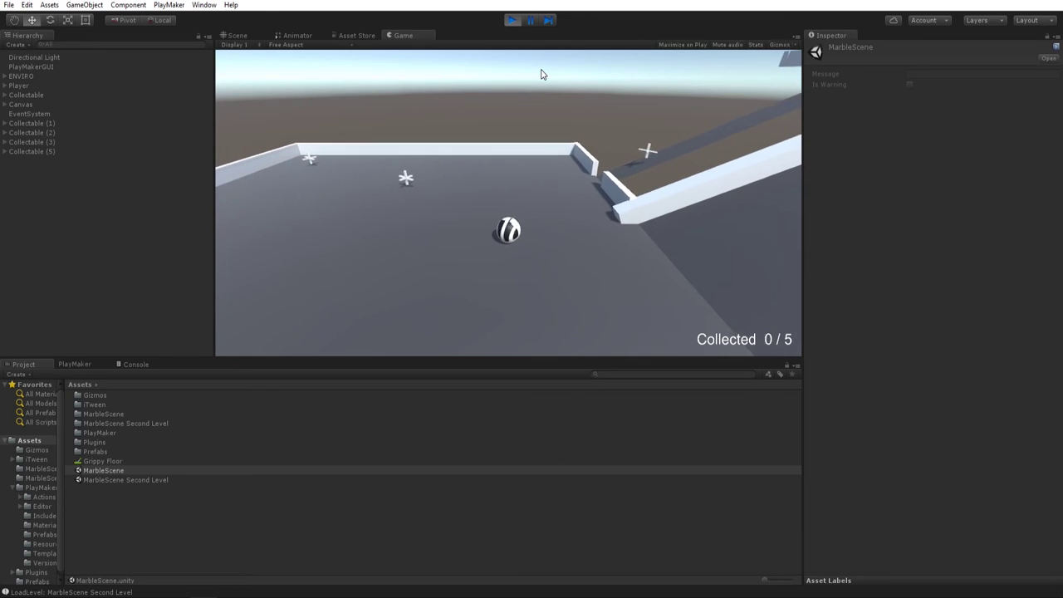
key(Left)
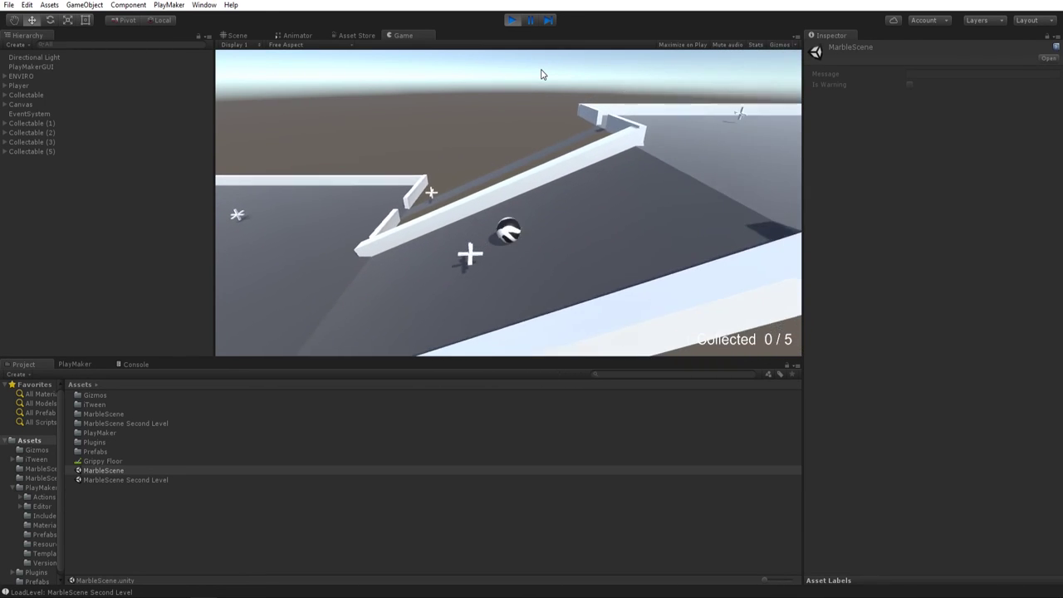
key(Left)
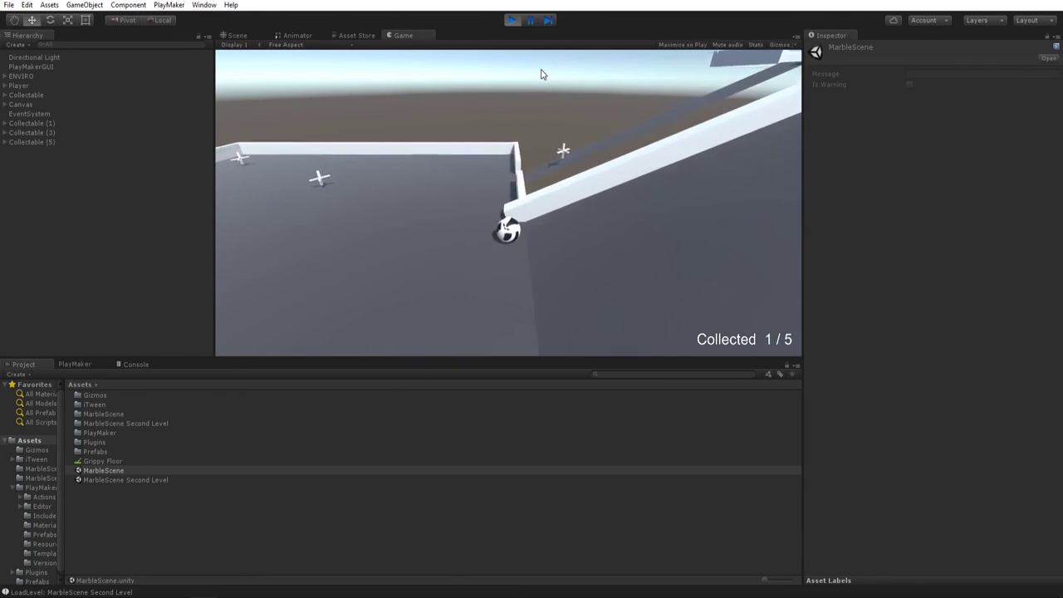
key(Up)
key(Right)
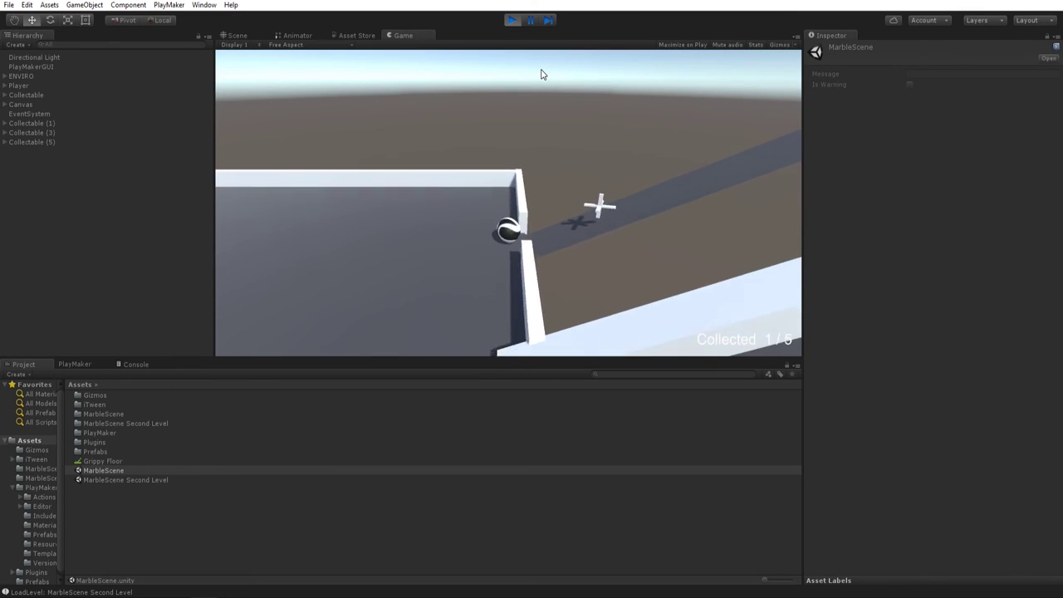
key(Right)
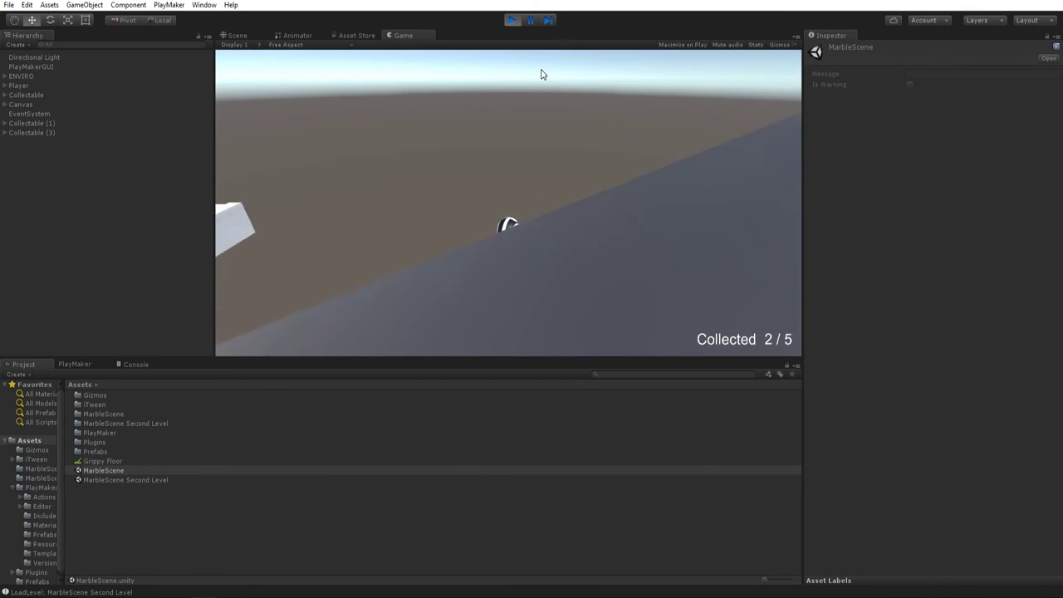
key(Right)
key(Down)
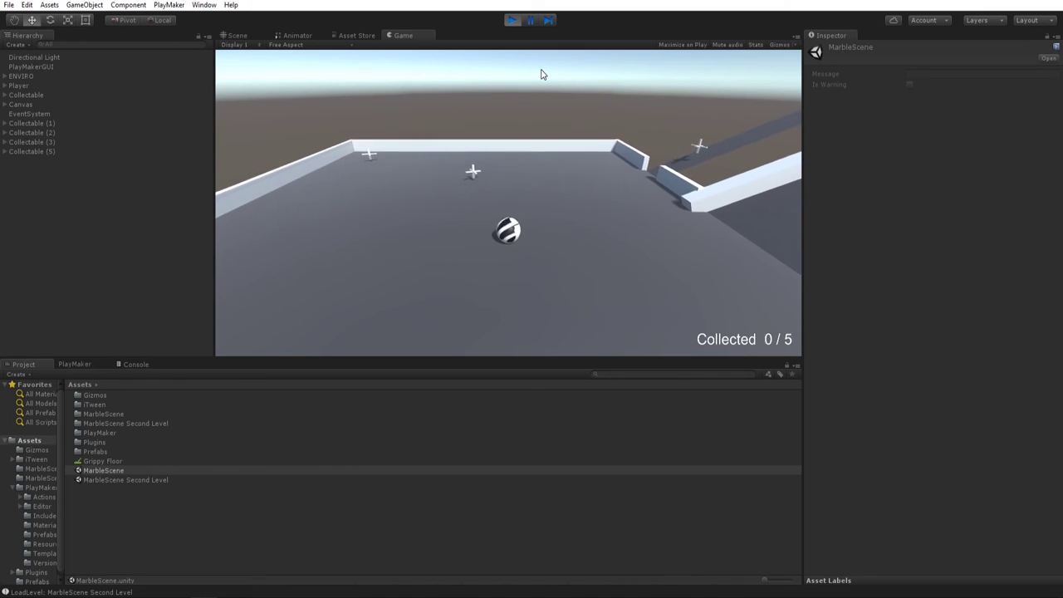
Roll the ball up the restarted second level's wide ramp and back down, and stop the game.
key(Right)
key(Up)
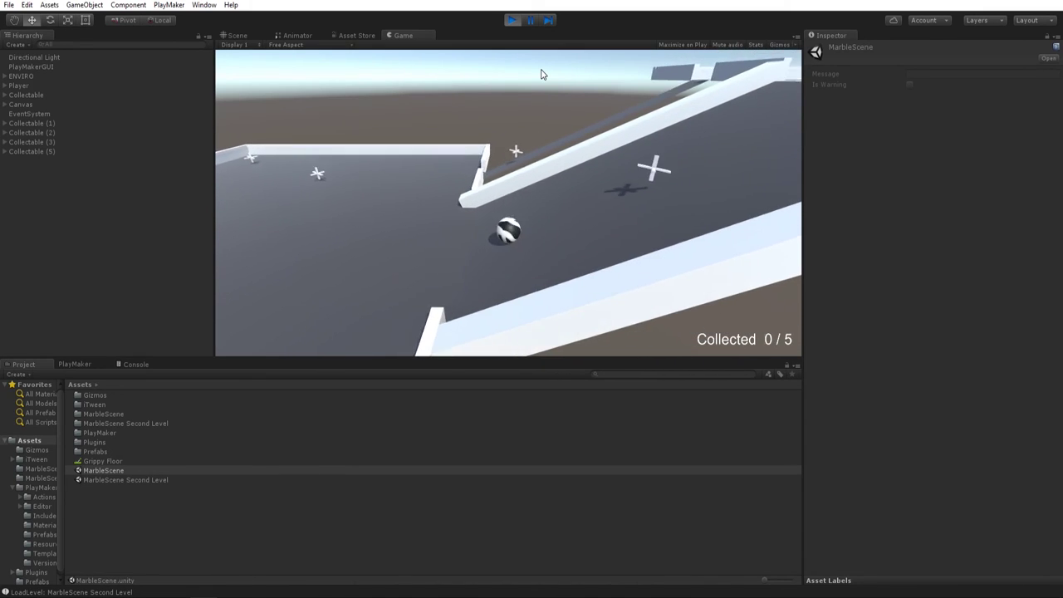
key(Down)
key(Left)
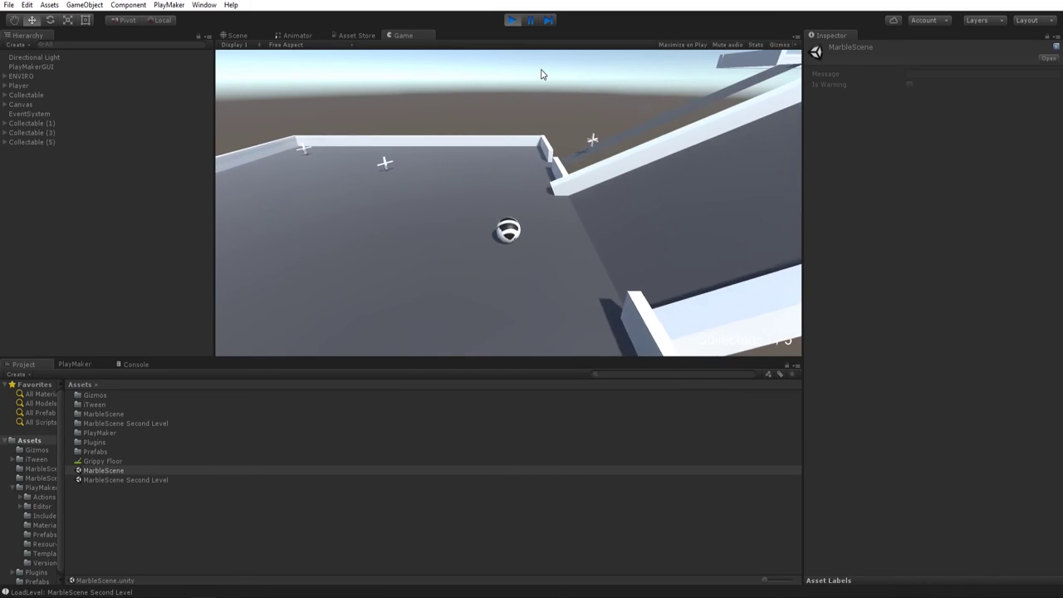
click(511, 20)
Add a cube to MarbleScene and shape it into a tall block beside the level's platforms.
scroll(555, 147, down, 5)
alt+drag(385, 295, 471, 277)
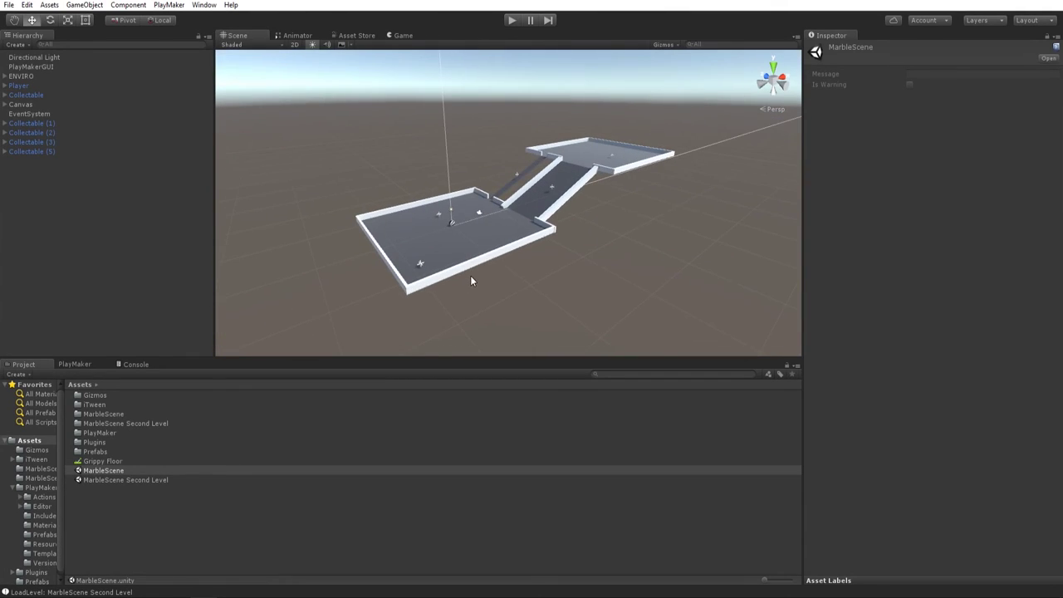
alt+drag(338, 233, 332, 249)
right_click(101, 259)
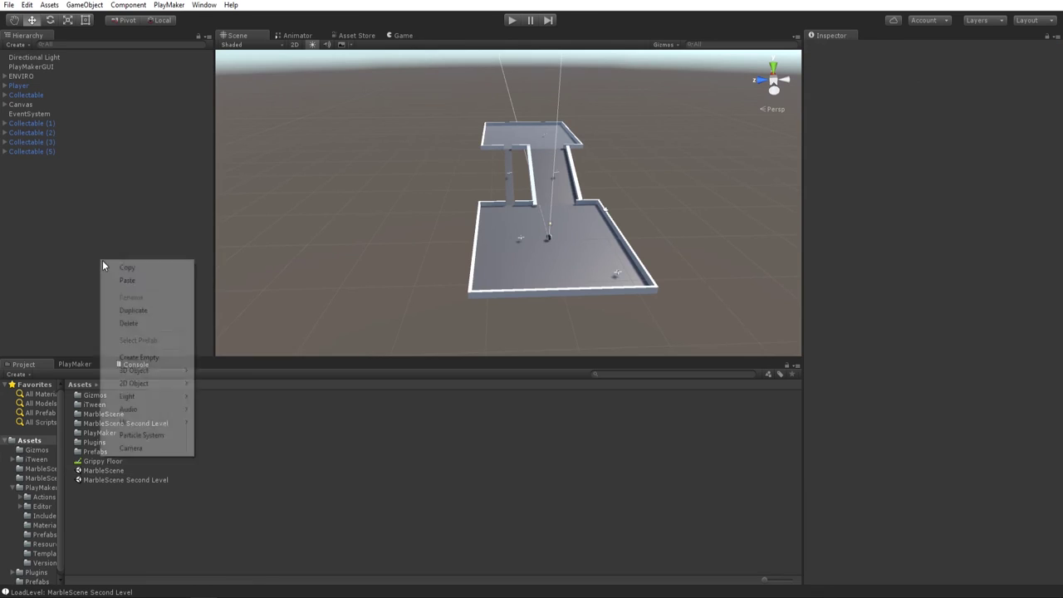
mouse_move(158, 374)
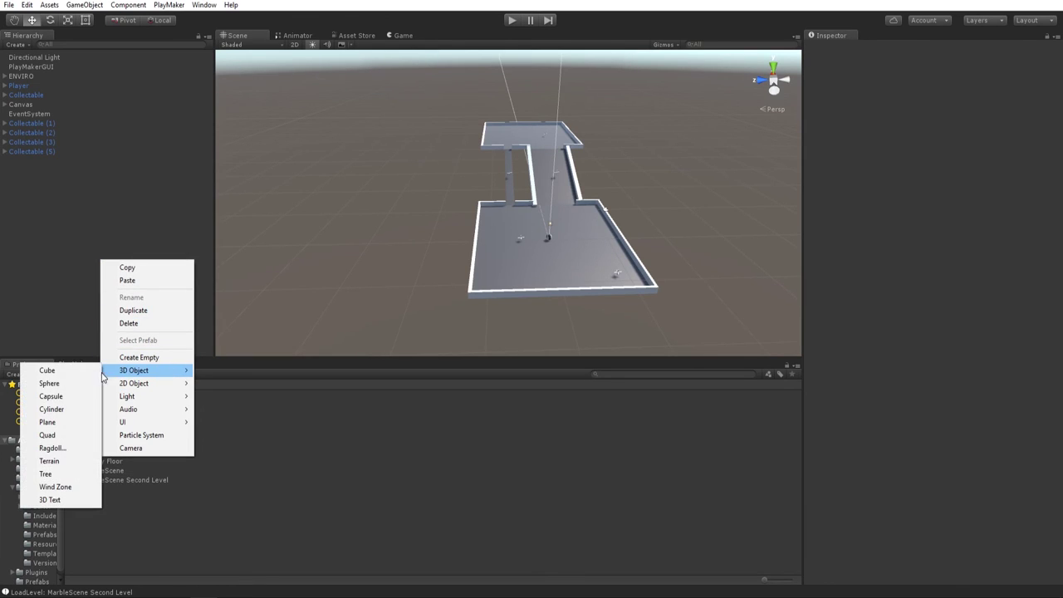
click(82, 375)
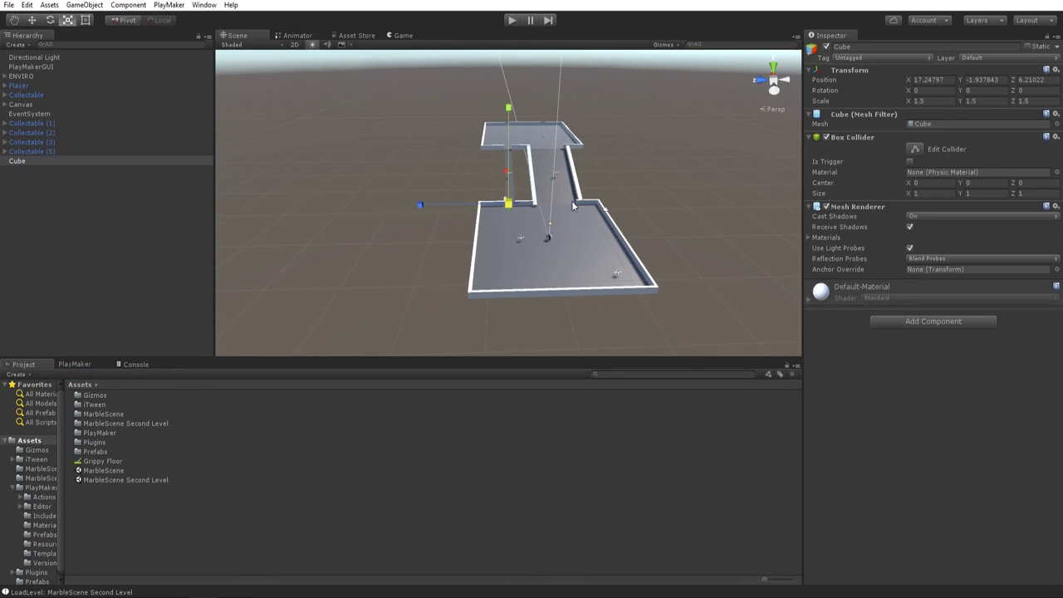
drag(890, 166, 159, 82)
drag(500, 196, 350, 185)
key(r)
Duplicate the tall block, move the copy to another spot beside the platforms and rescale it.
key(ctrl+d)
drag(328, 274, 408, 209)
key(r)
drag(399, 165, 276, 233)
Duplicate the block again and stretch the copy into a long wall about 130 by 37 by 14 units behind the level.
key(ctrl+d)
scroll(332, 224, down, 3)
alt+drag(382, 218, 301, 219)
key(r)
drag(439, 159, 751, 57)
drag(399, 123, 403, 144)
alt+drag(469, 206, 332, 177)
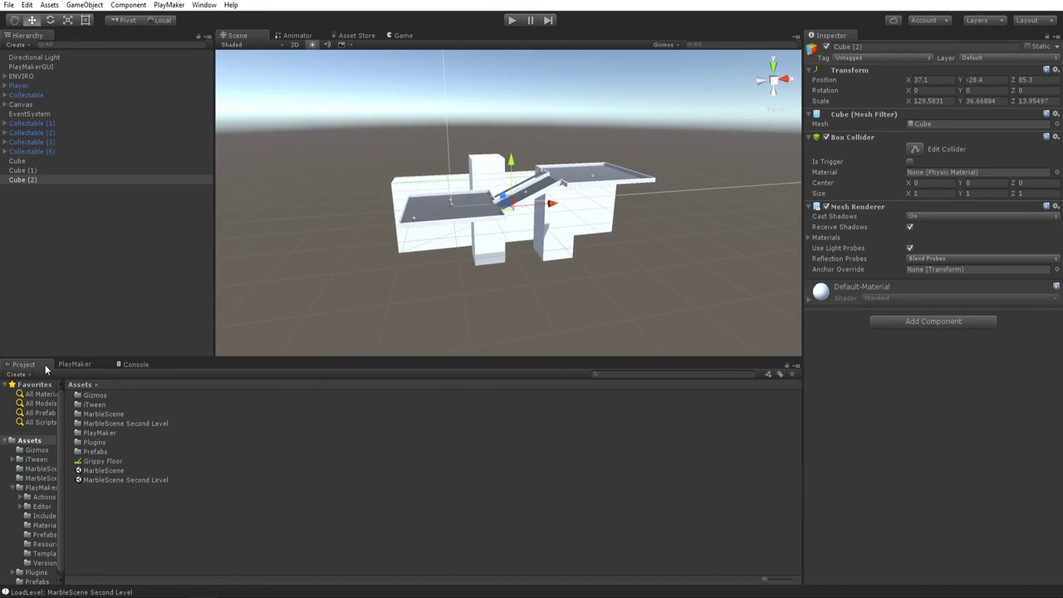
Create a folder named Materials in the project's root Assets folder.
click(119, 536)
double_click(93, 450)
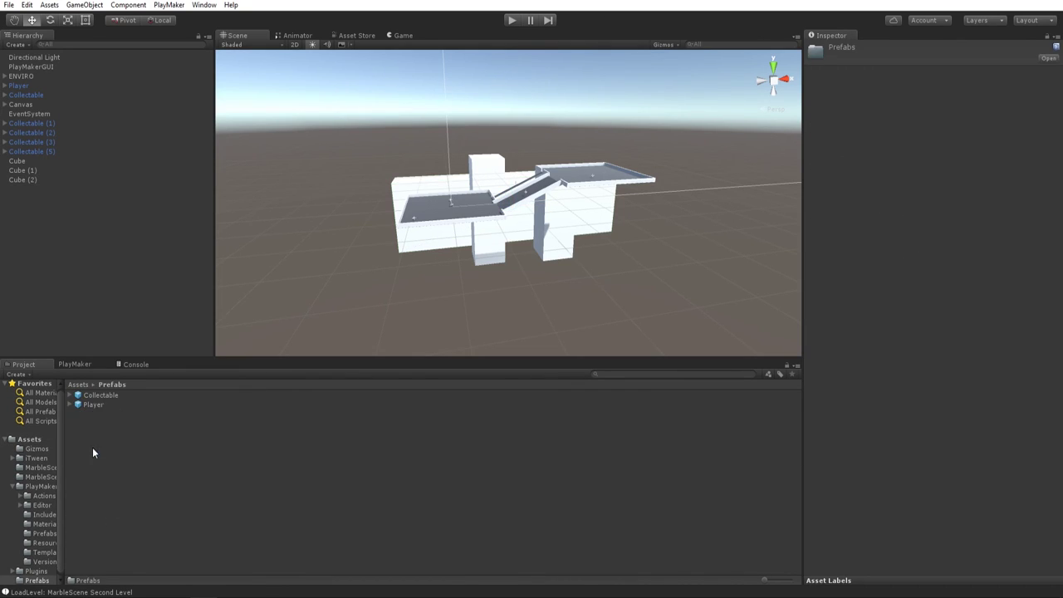
click(78, 383)
right_click(111, 527)
mouse_move(195, 317)
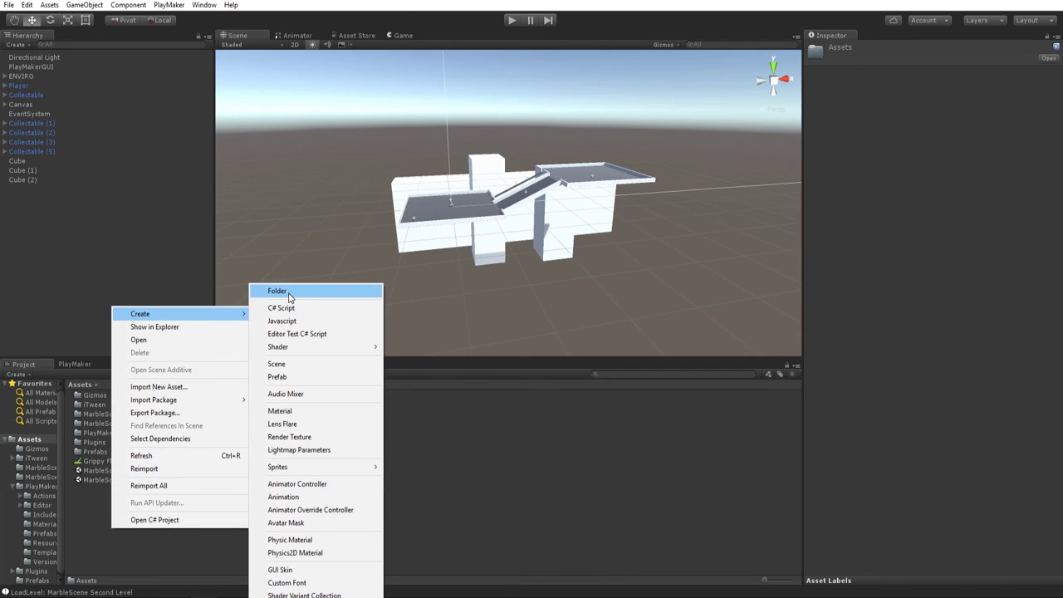
click(288, 293)
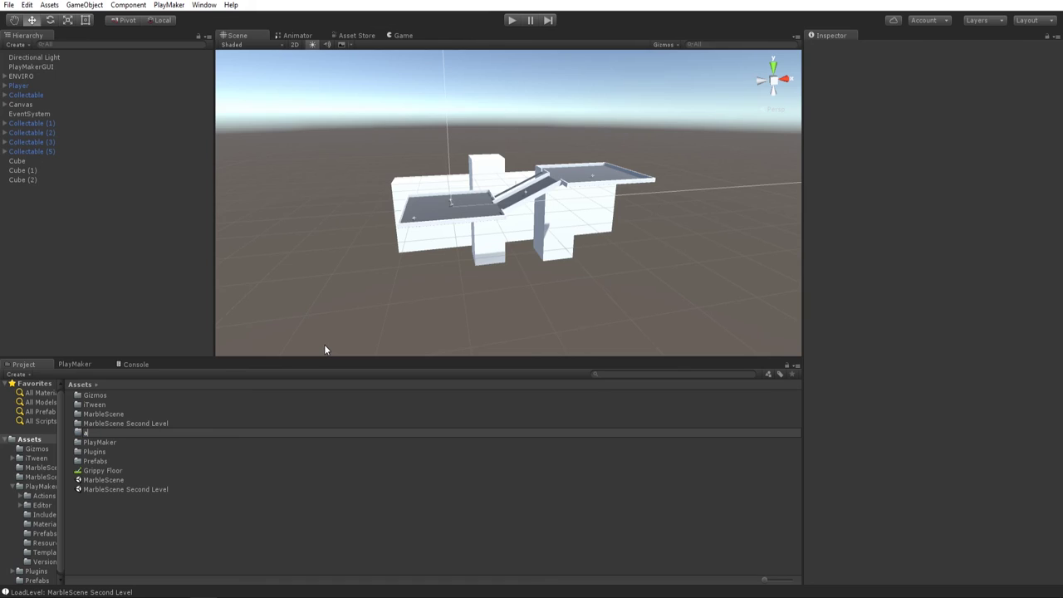
text(Materials)
key(Return)
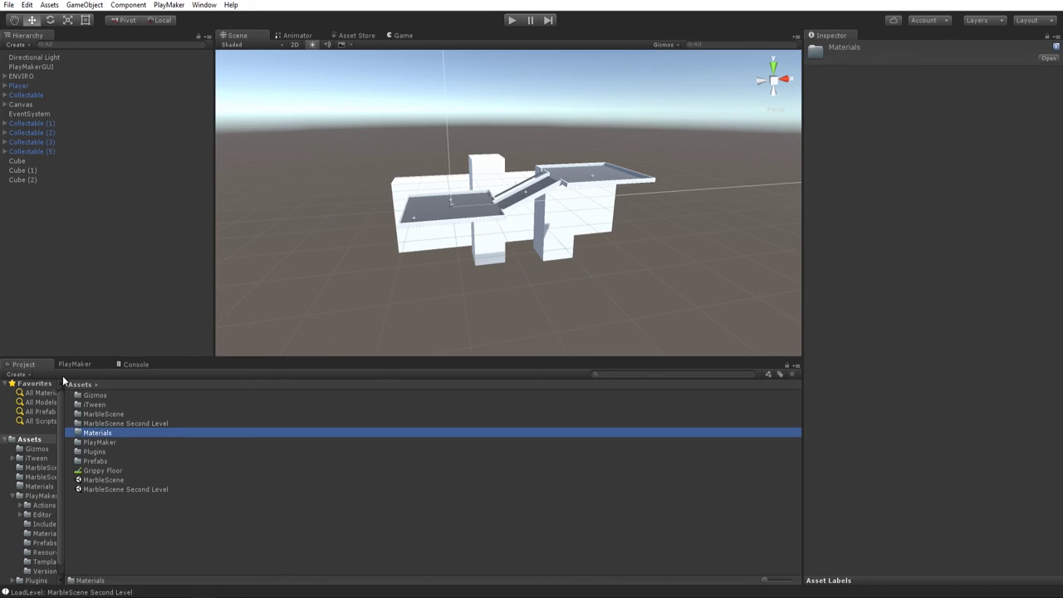
Create a material named Back inside the Materials folder.
double_click(112, 414)
click(90, 386)
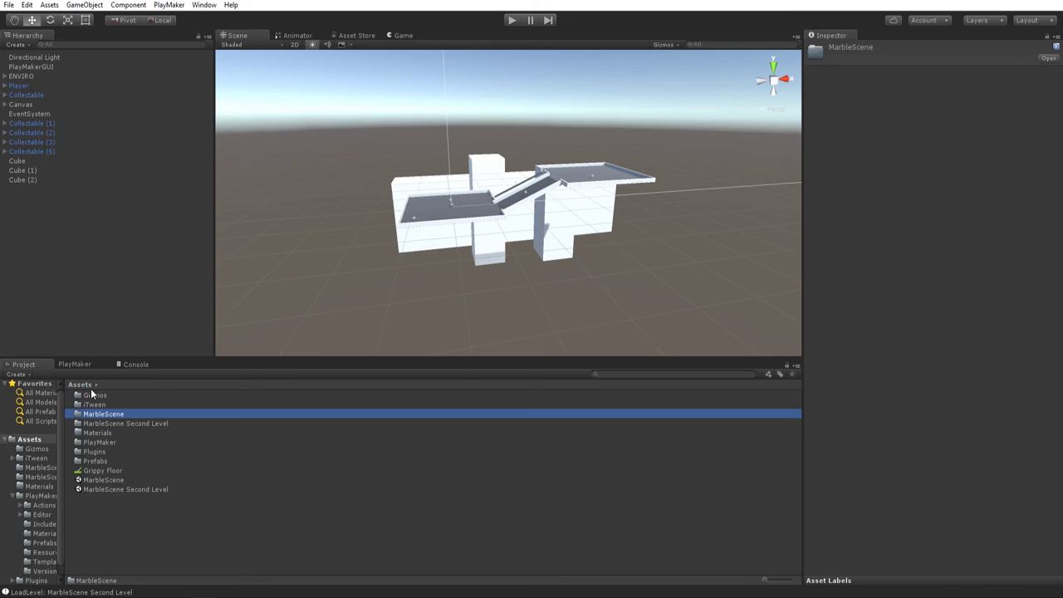
double_click(108, 414)
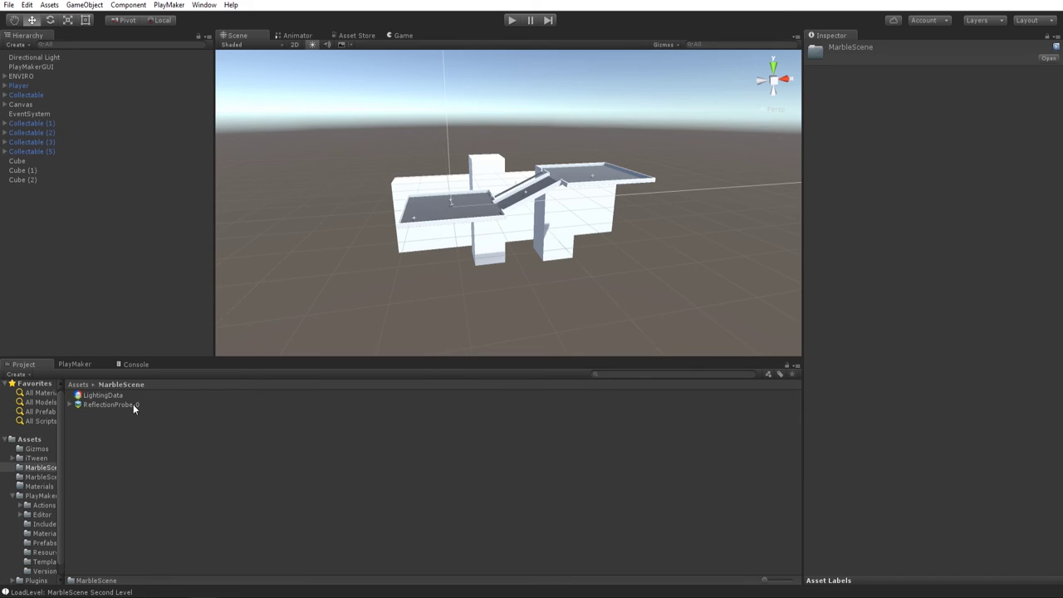
click(81, 385)
double_click(96, 432)
right_click(108, 444)
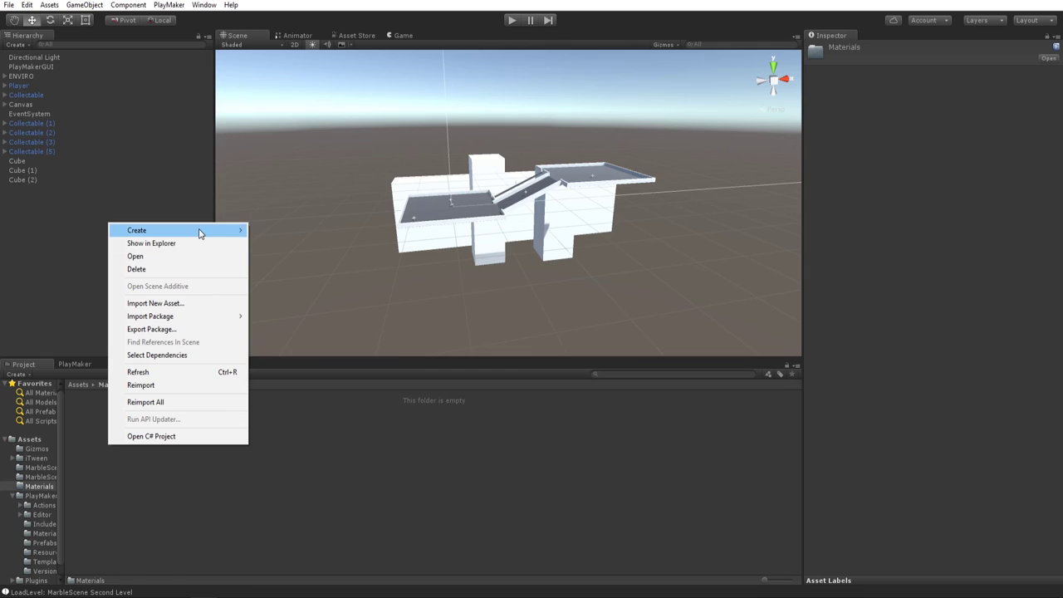
mouse_move(199, 230)
click(316, 350)
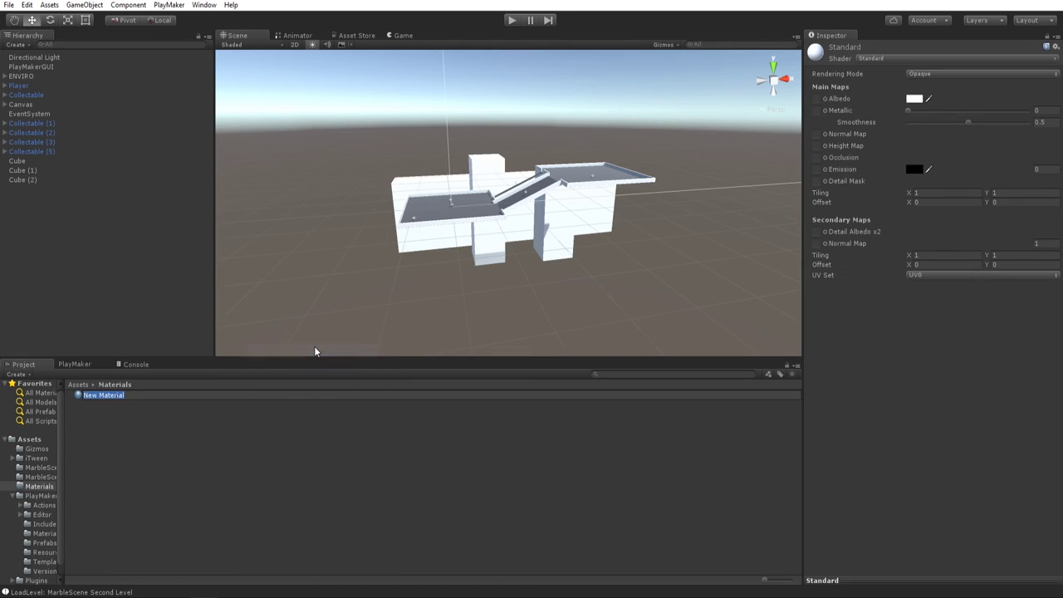
text(Back)
key(Return)
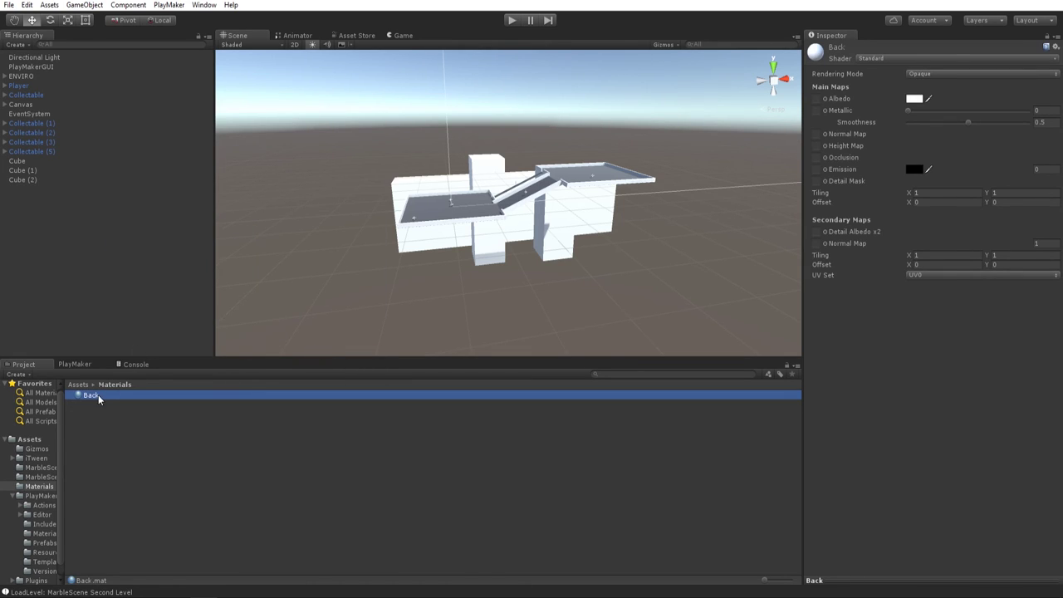
Apply the Back material to the long wall, set metallic 1, smoothness 0.288 and a dark green albedo, and apply it to both tall blocks.
scroll(496, 240, up, 5)
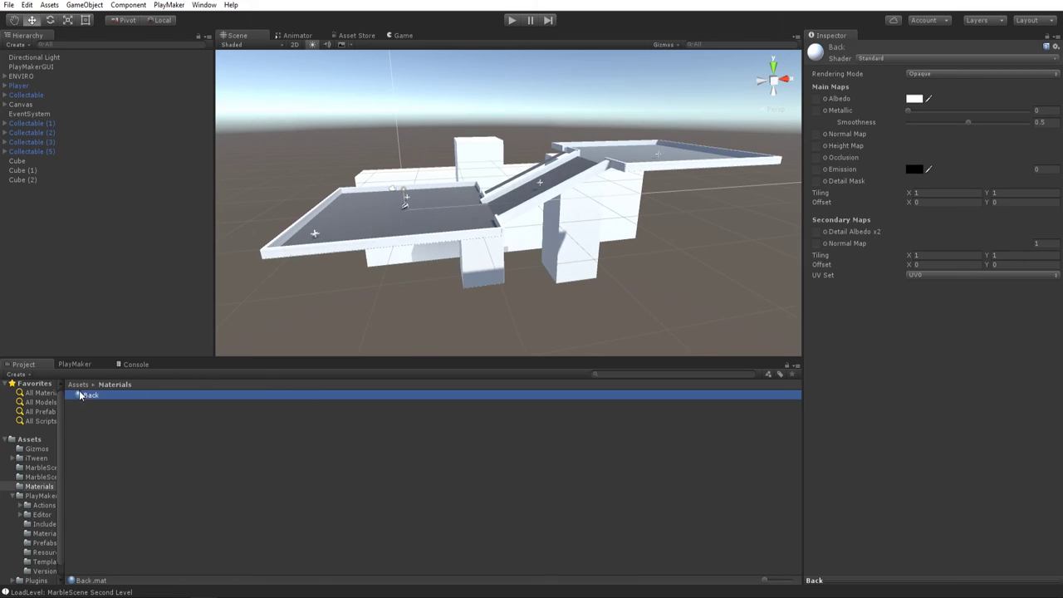
drag(76, 400, 373, 274)
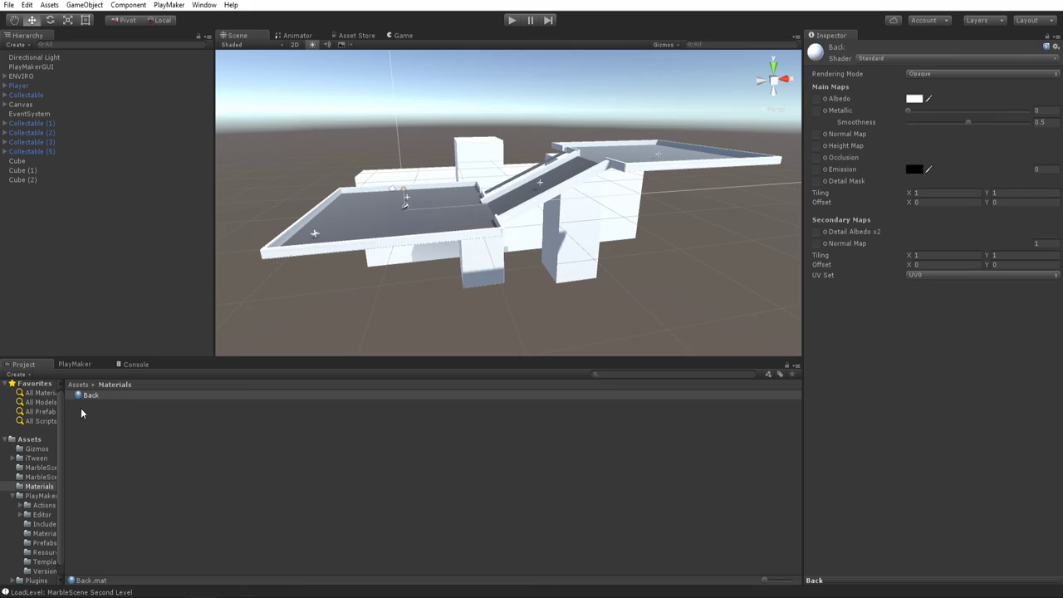
drag(907, 116, 954, 125)
click(914, 100)
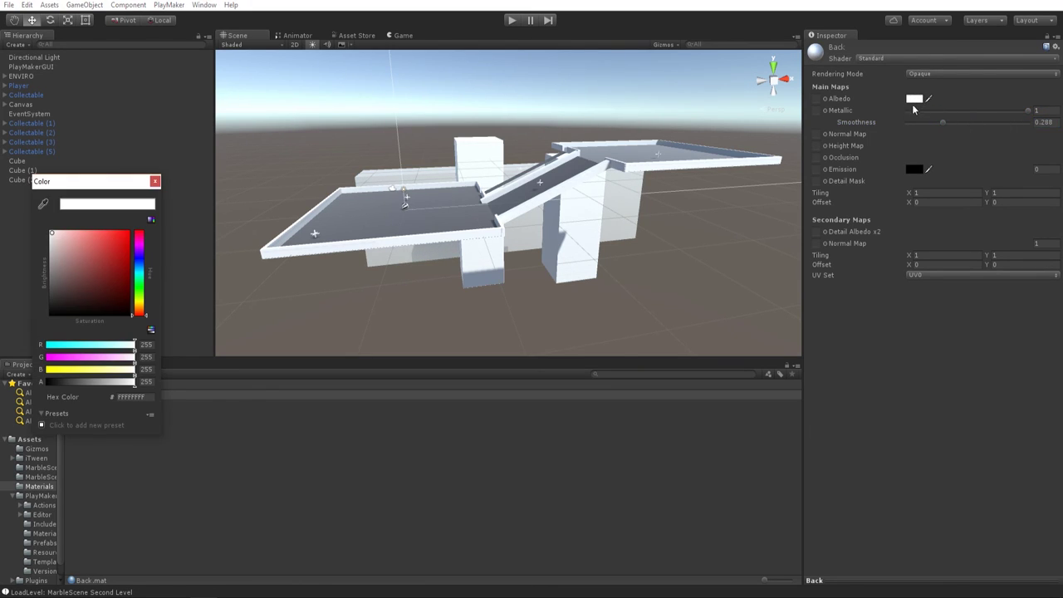
click(138, 291)
drag(79, 273, 74, 292)
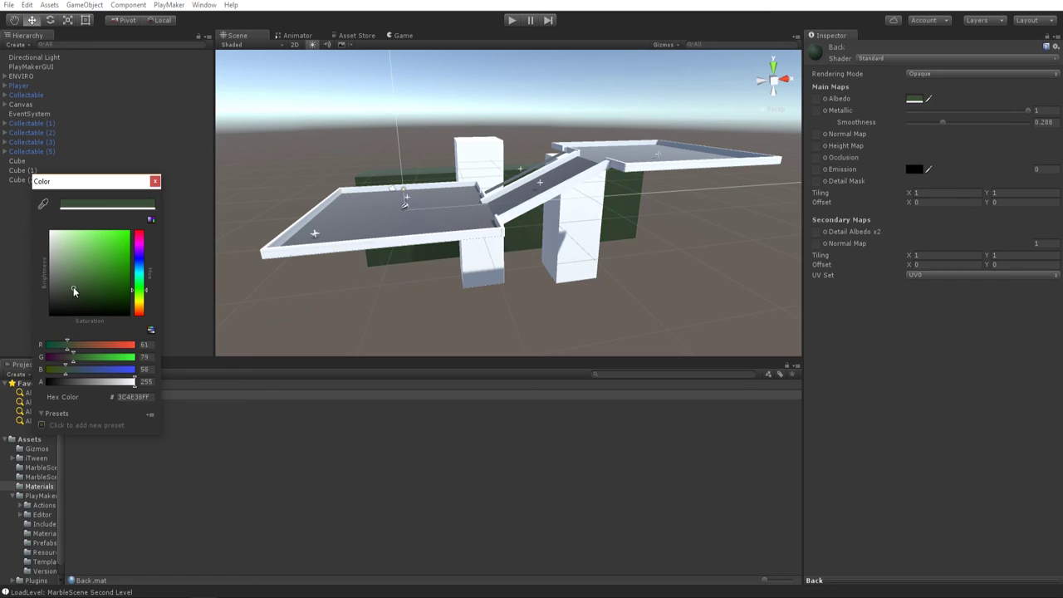
click(155, 182)
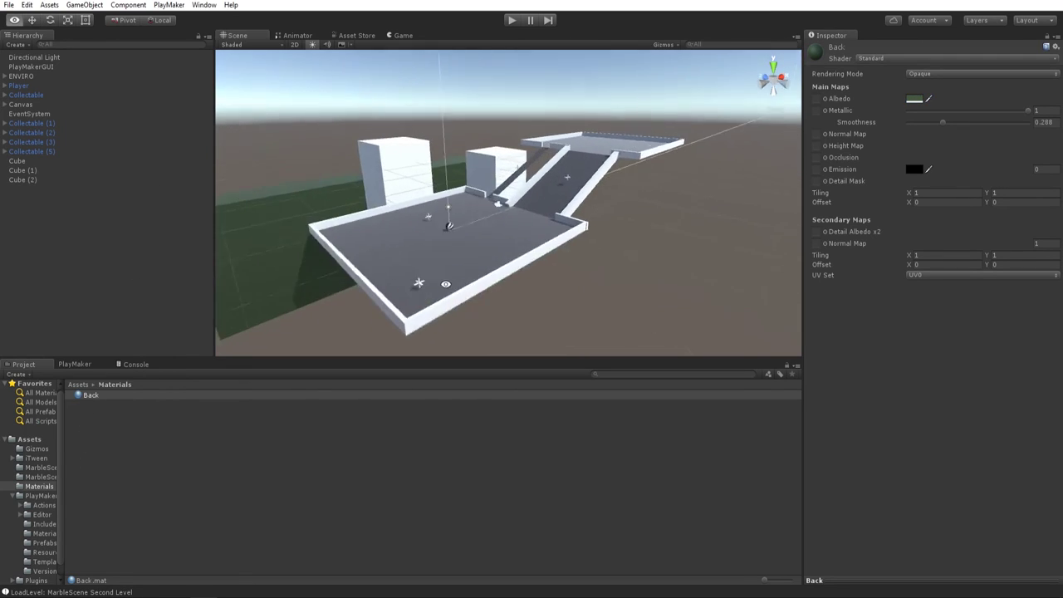
drag(75, 402, 336, 220)
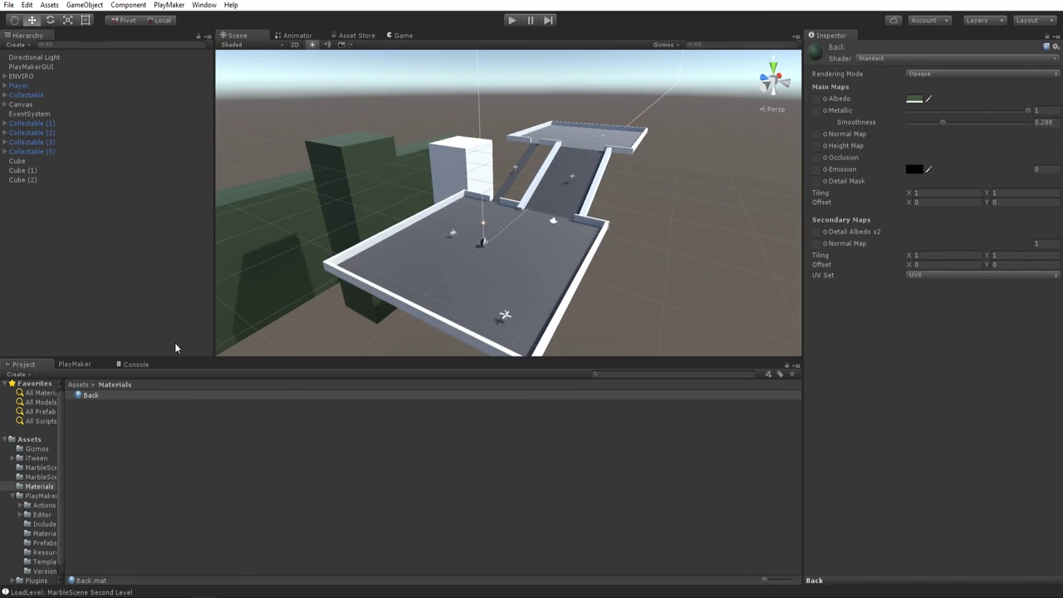
drag(73, 402, 460, 154)
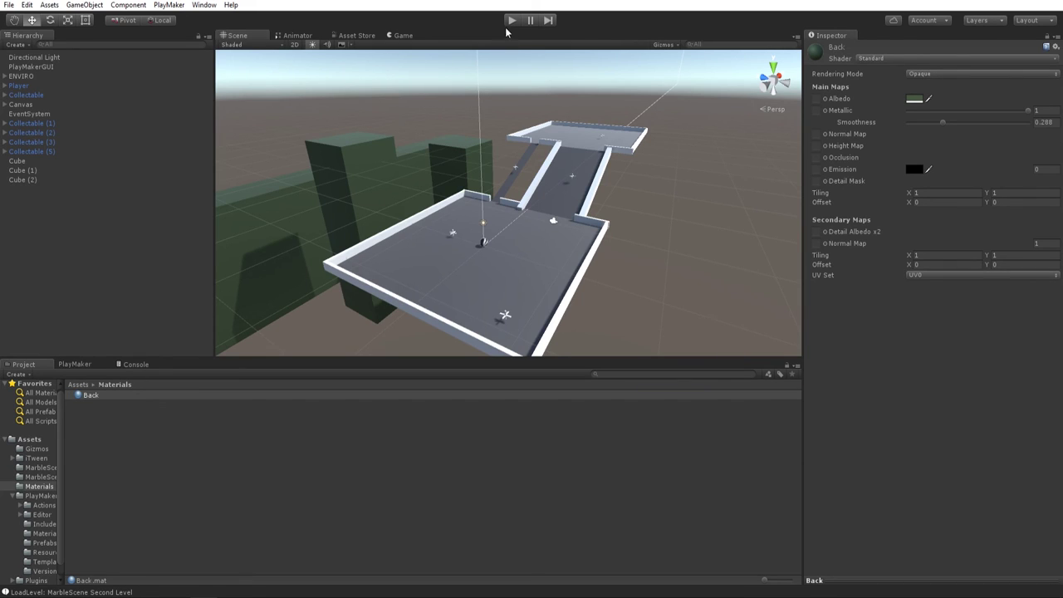
Play the level, roll the ball up the ramp onto the upper platform through two collectables, and stop the game.
click(510, 20)
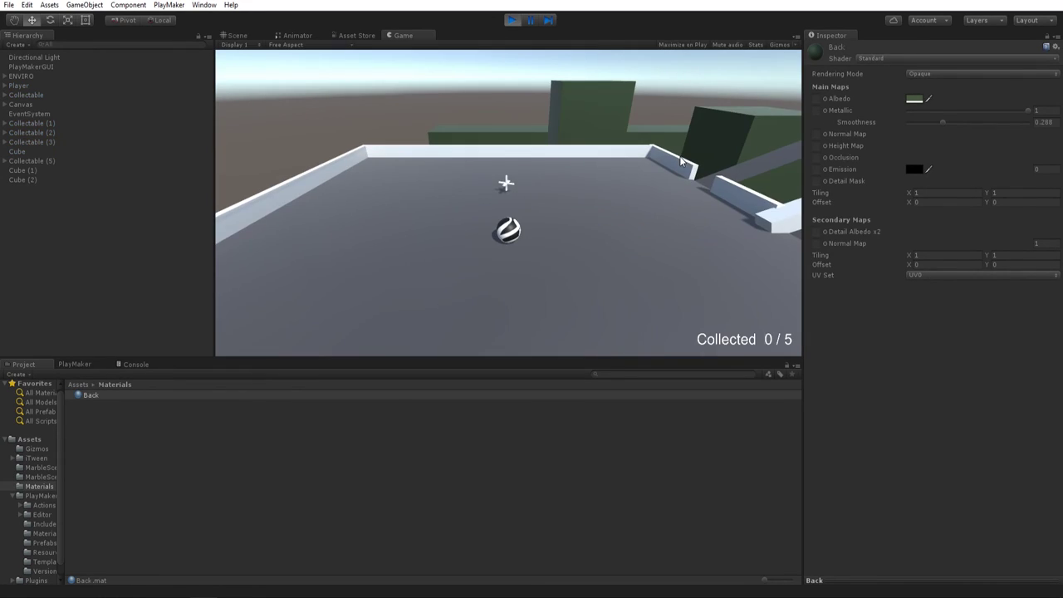
key(Right)
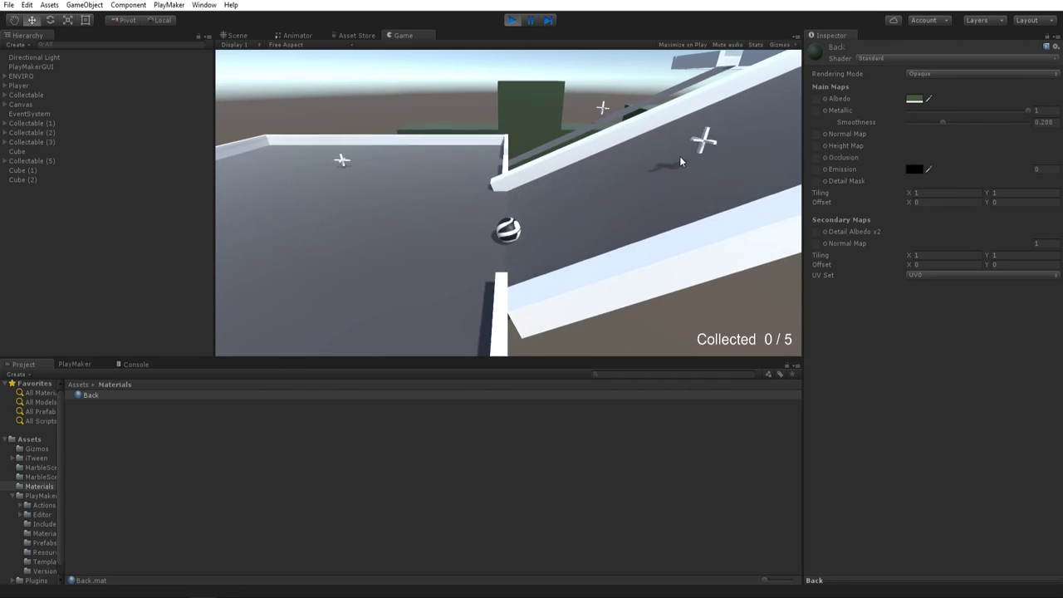
key(Right)
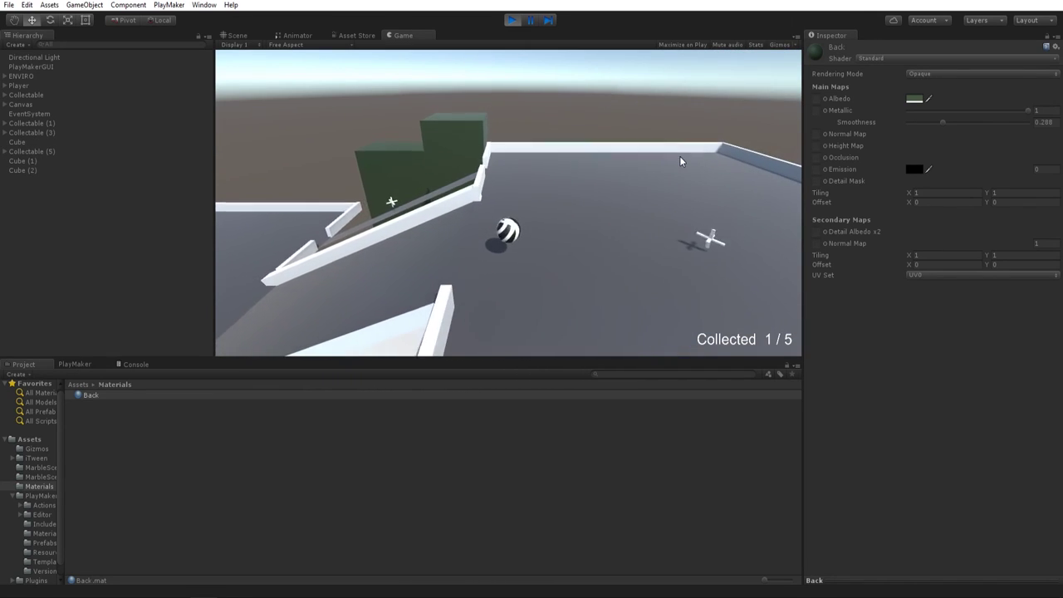
key(Up)
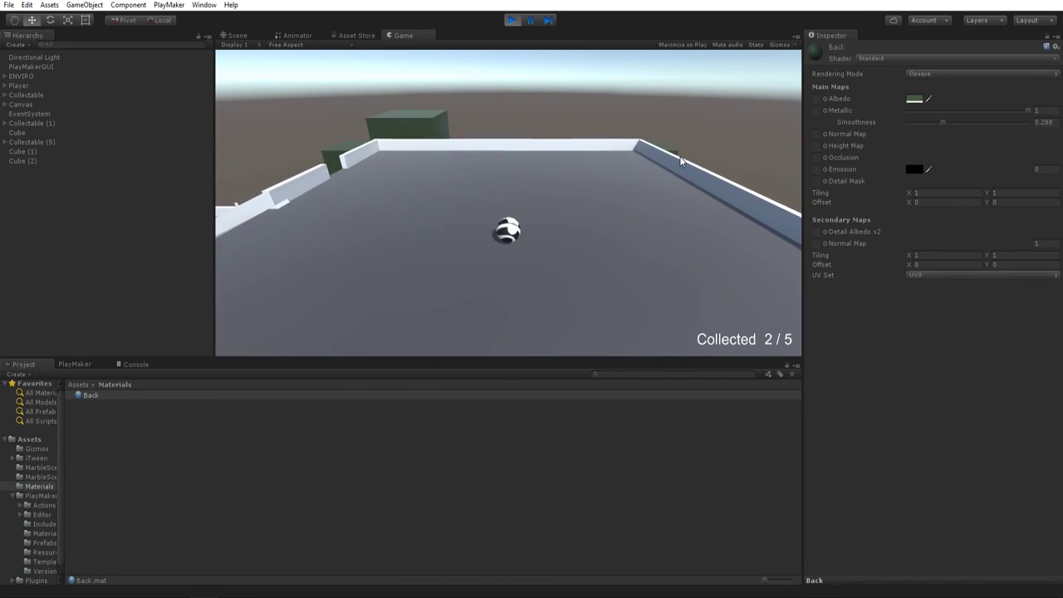
key(ctrl+p)
Duplicate the tall block near the ramp beside the upper platform, and shrink a second copy to about 7.5 by 19.8 by 7.5 units.
click(462, 149)
key(ctrl+d)
drag(471, 199, 508, 131)
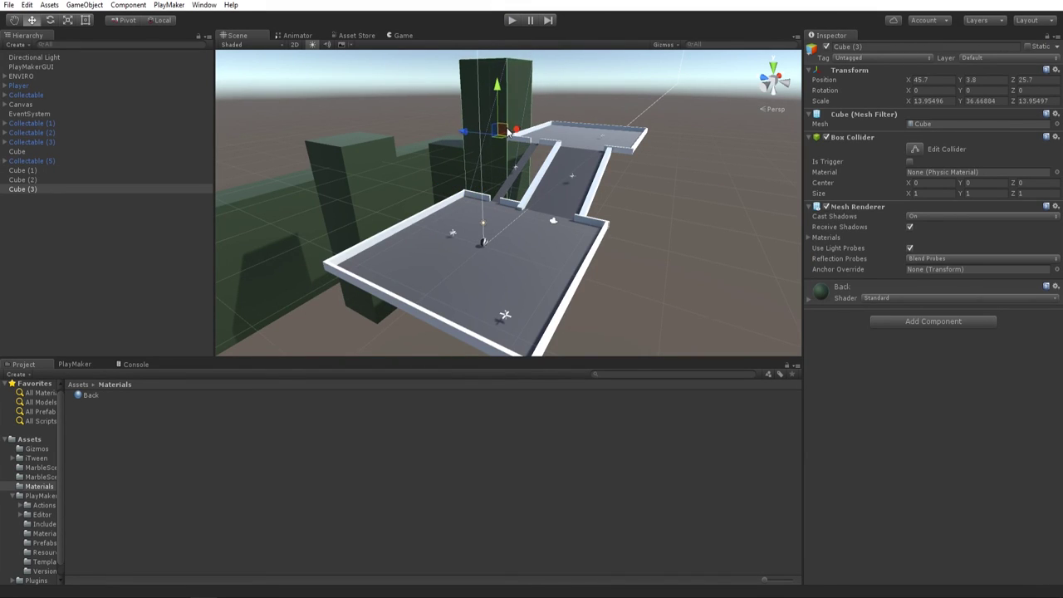
key(ctrl+d)
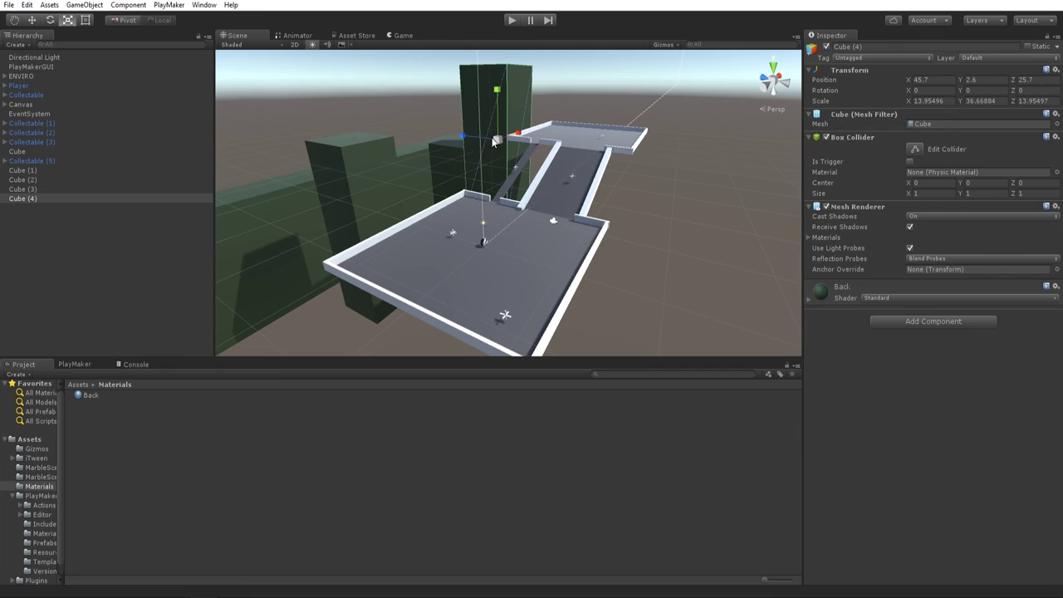
drag(472, 139, 478, 162)
Duplicate the small block, rotate the copy about -86 degrees around Z and place it behind the ramp with a Z scale of about 5.2.
key(ctrl+d)
key(e)
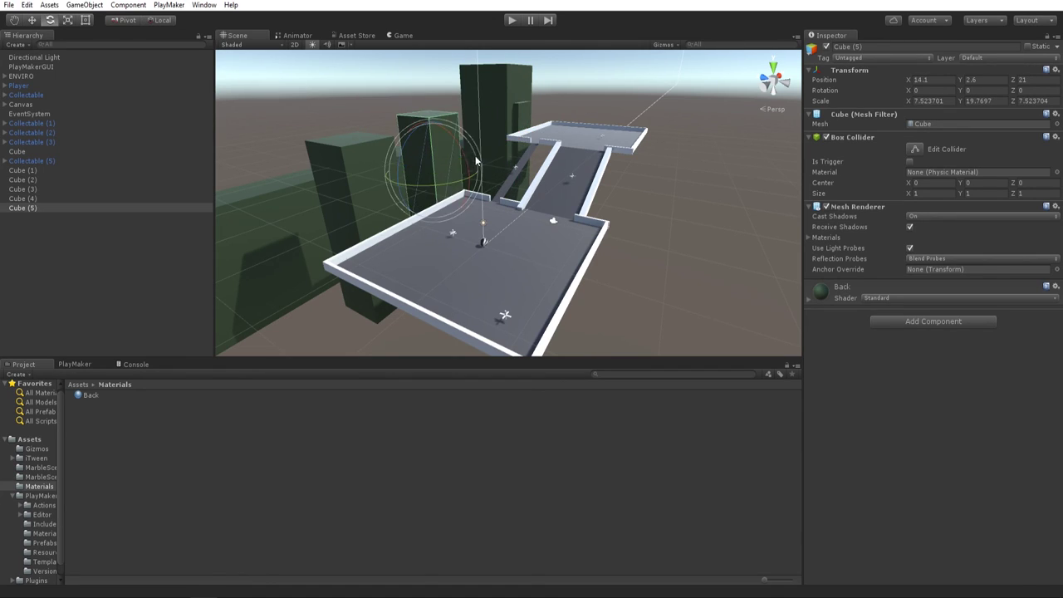
drag(399, 155, 578, 52)
key(w)
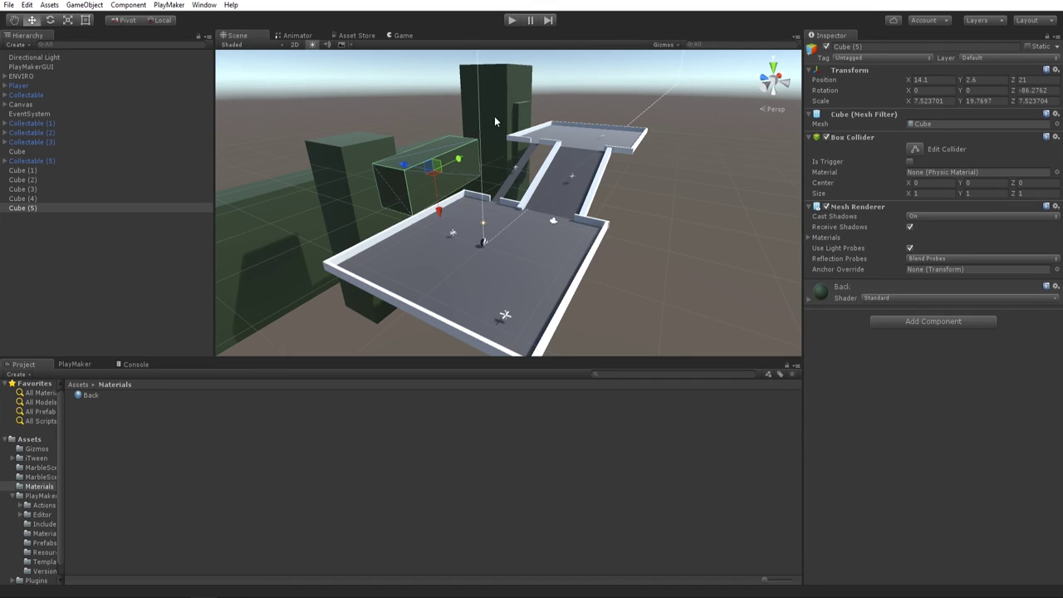
mouse_move(450, 159)
mouse_down()
mouse_move(499, 134)
mouse_move(453, 138)
mouse_up()
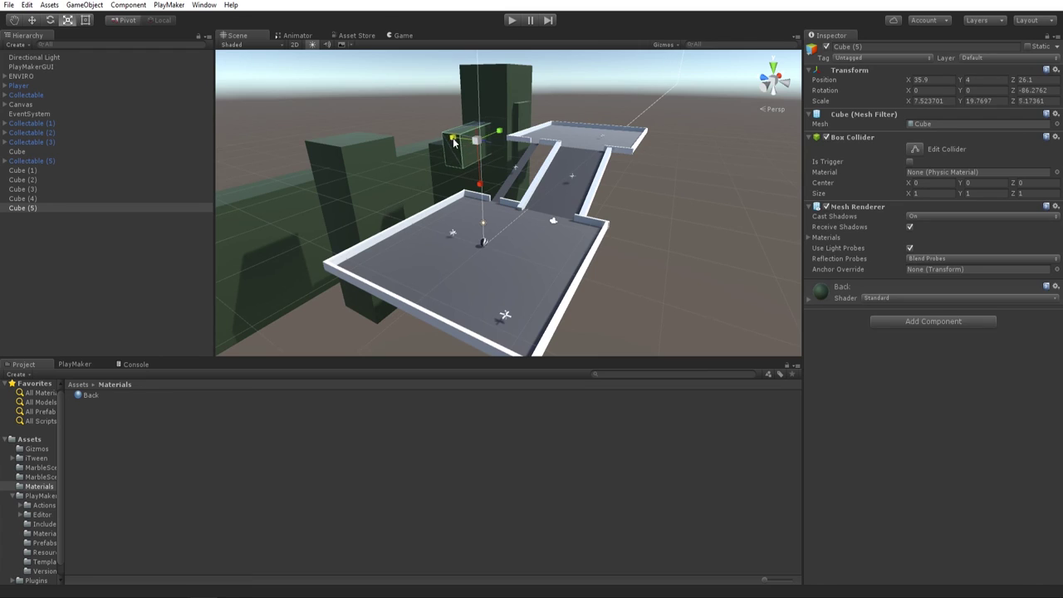
Duplicate the rotated block, move the copy behind the lower platform and stretch its X scale to about 32.5.
key(alt+w)
alt+drag(594, 158, 535, 139)
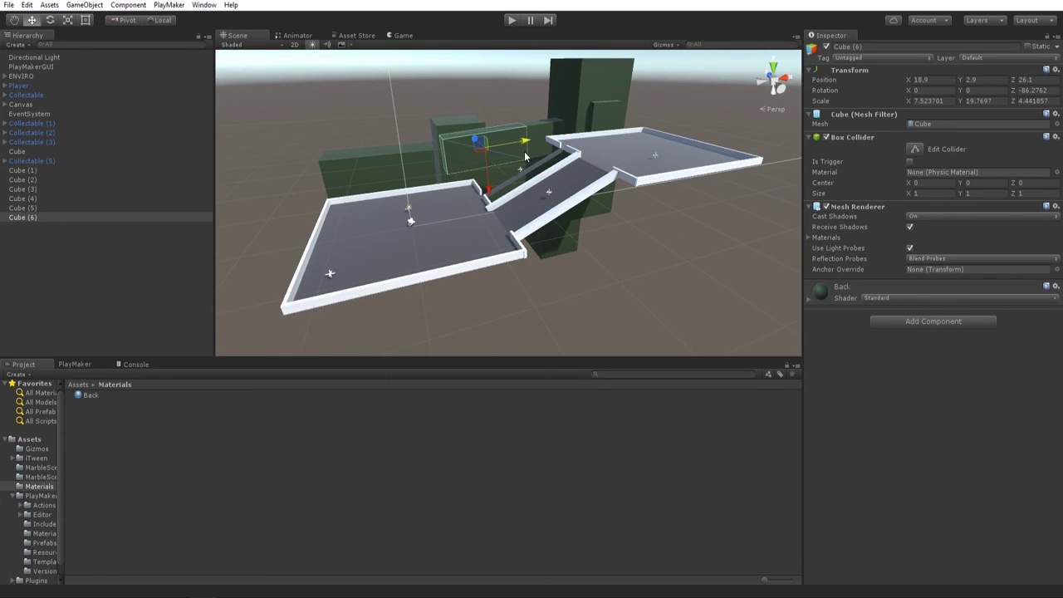
drag(490, 196, 511, 337)
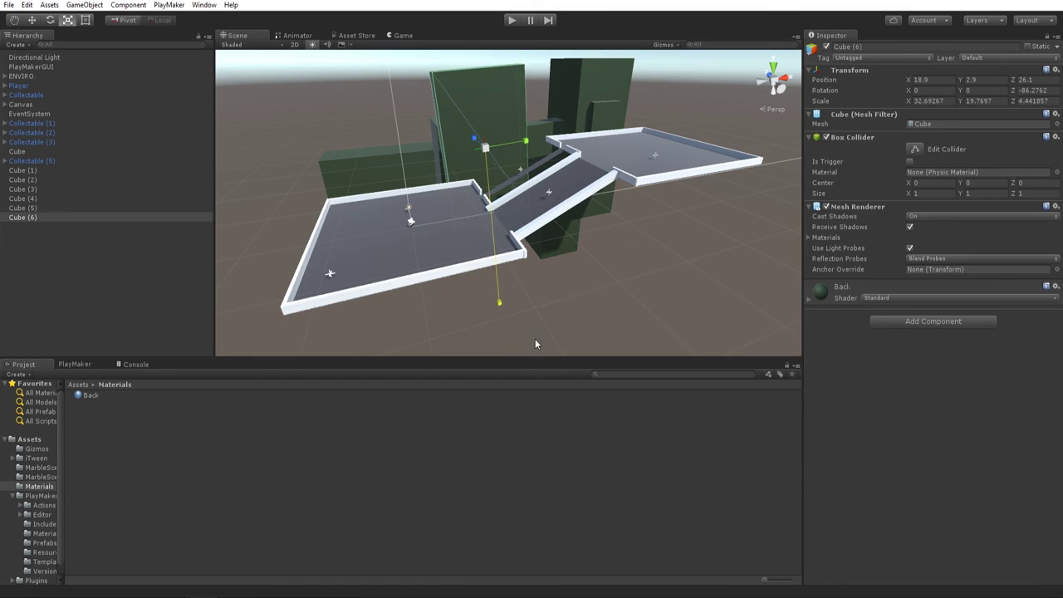
Spread enlarged duplicates of the tall slab behind the level, scaling the last to about 87 by 23 by 12 units.
scroll(486, 175, down, 6)
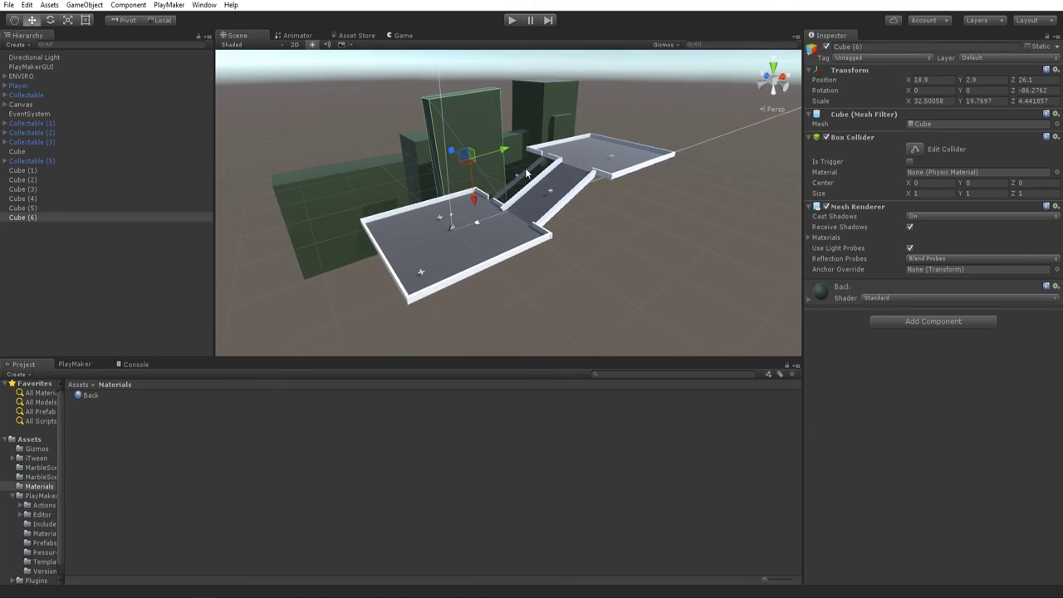
key(ctrl+d)
drag(410, 178, 357, 153)
key(w)
drag(379, 195, 482, 155)
key(ctrl+d)
key(ctrl+d)
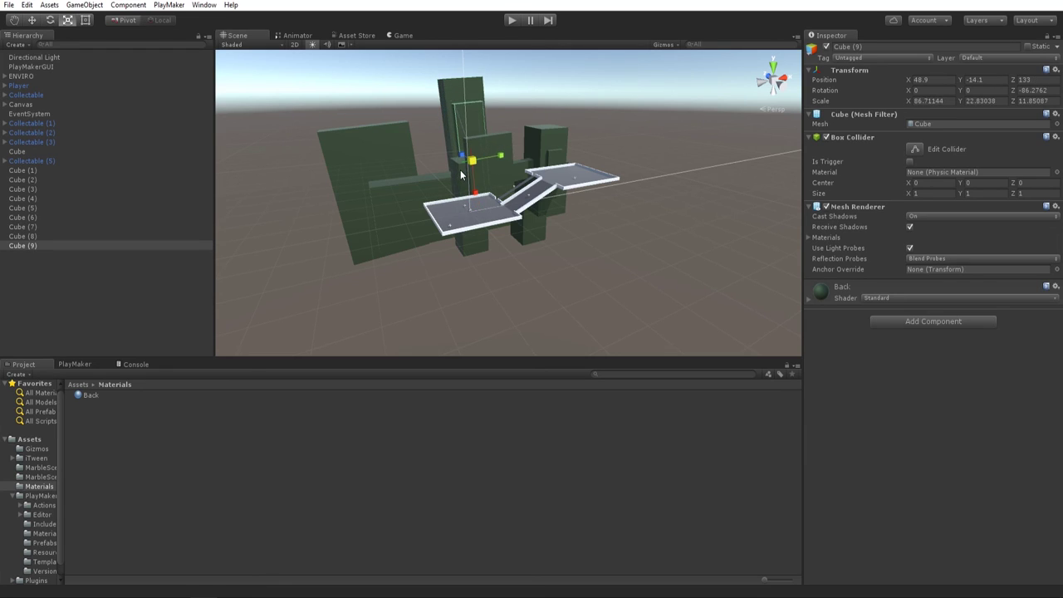
Duplicate the large slab twice more, placing one copy farther along the background and the other behind the ramp near X 54, Y -14, Z 33.
drag(509, 158, 456, 178)
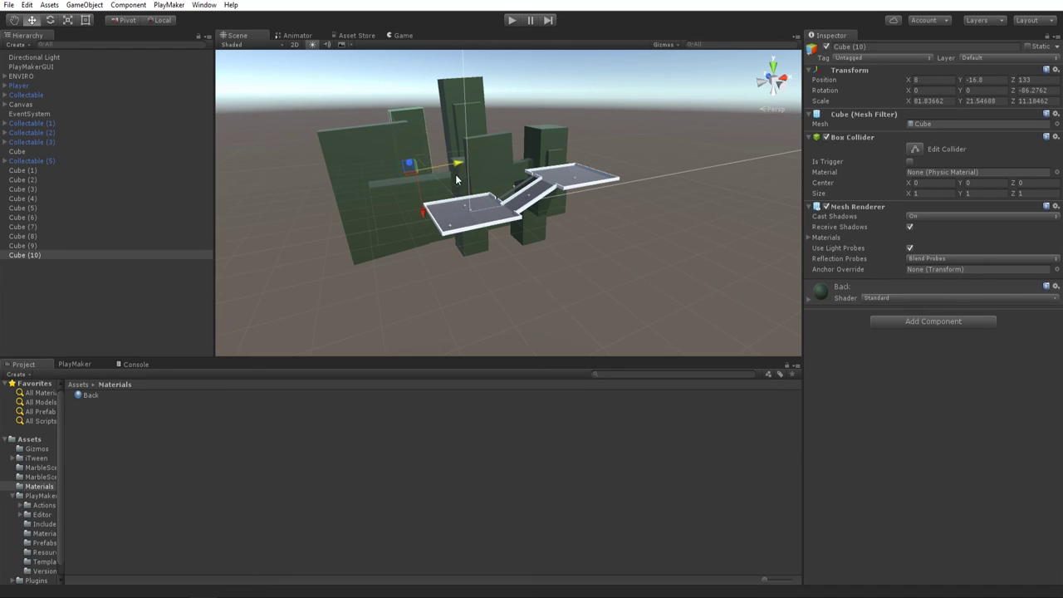
key(ctrl+d)
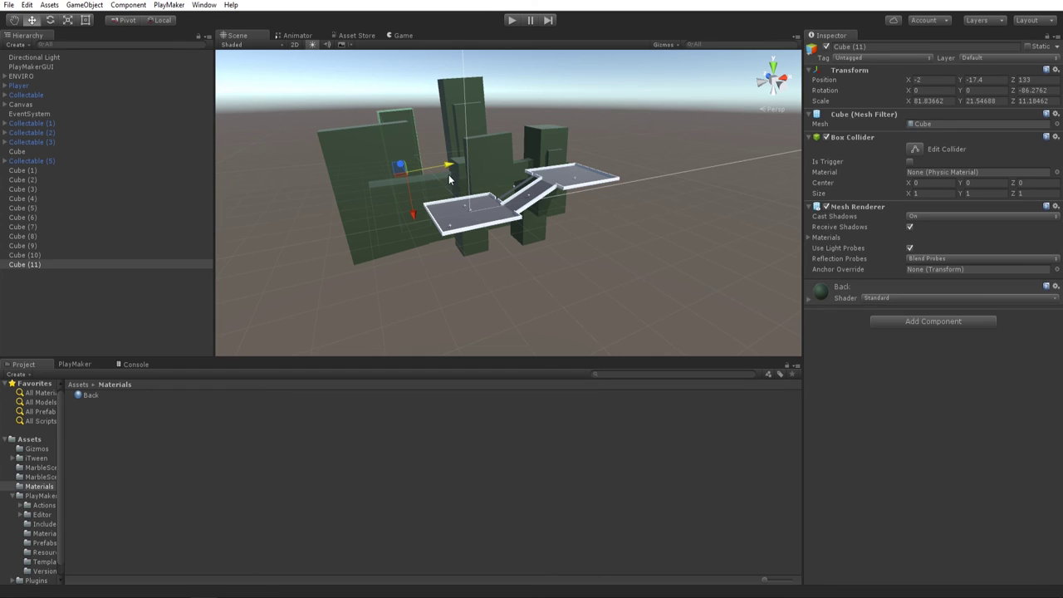
alt+drag(453, 198, 529, 201)
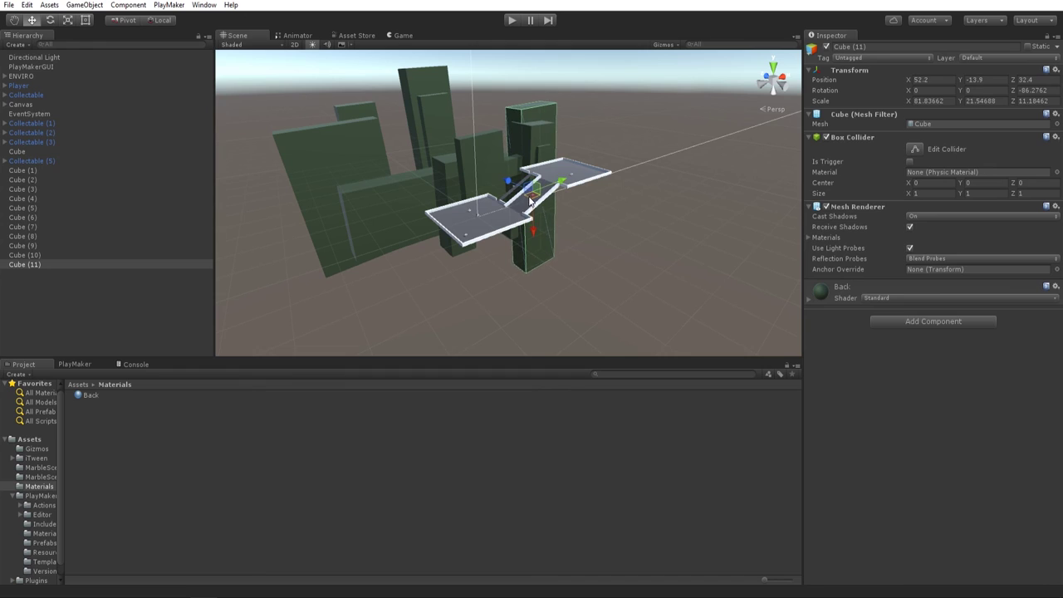
Play-test the level by rolling the ball up the wide ramp, around the upper platform and back down the narrow bridge, and stop the game.
click(511, 21)
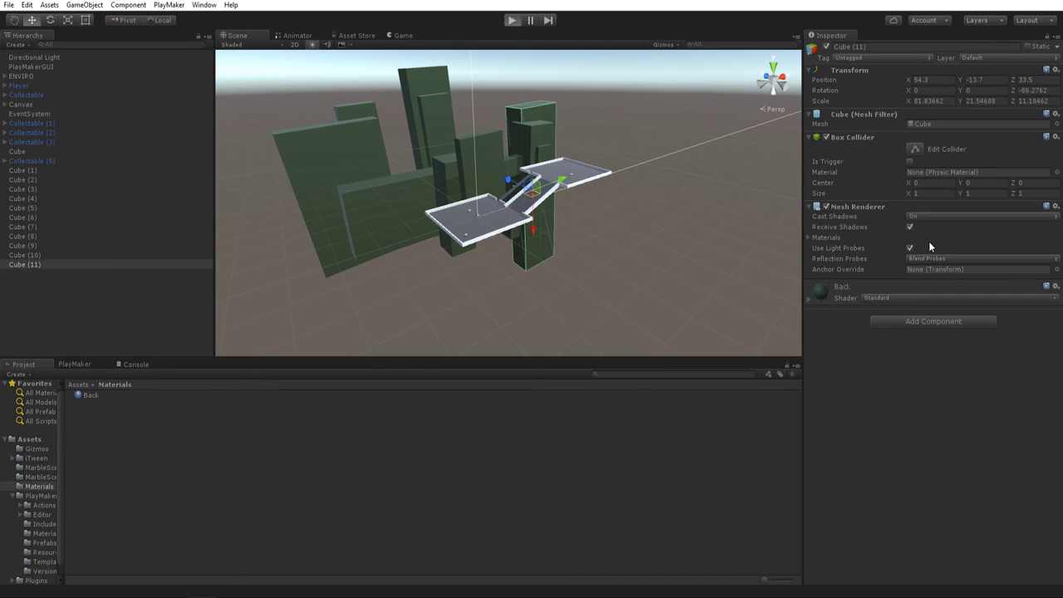
key(Right)
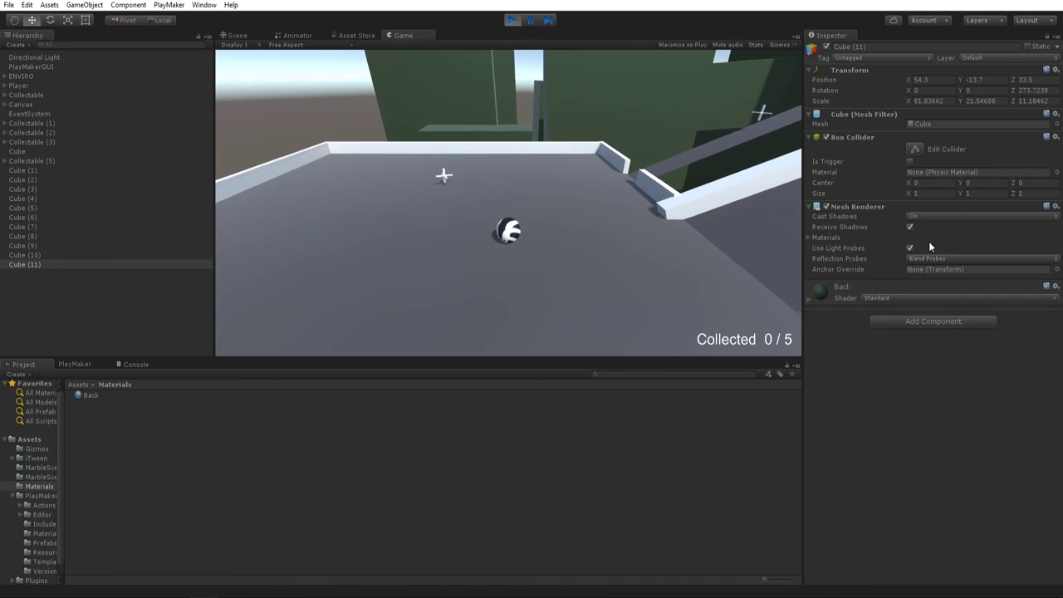
key(Right)
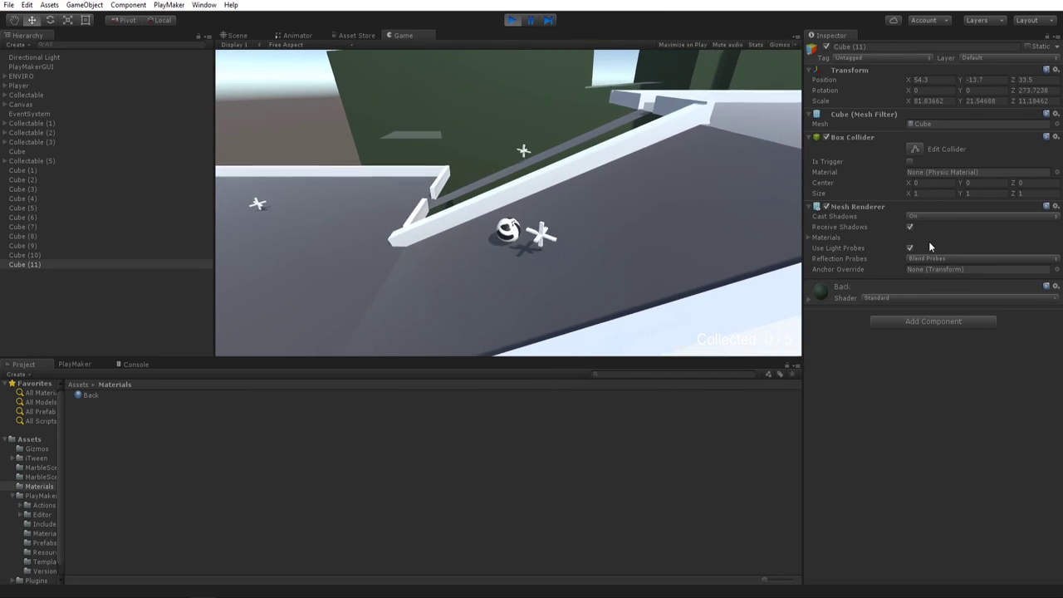
key(Right)
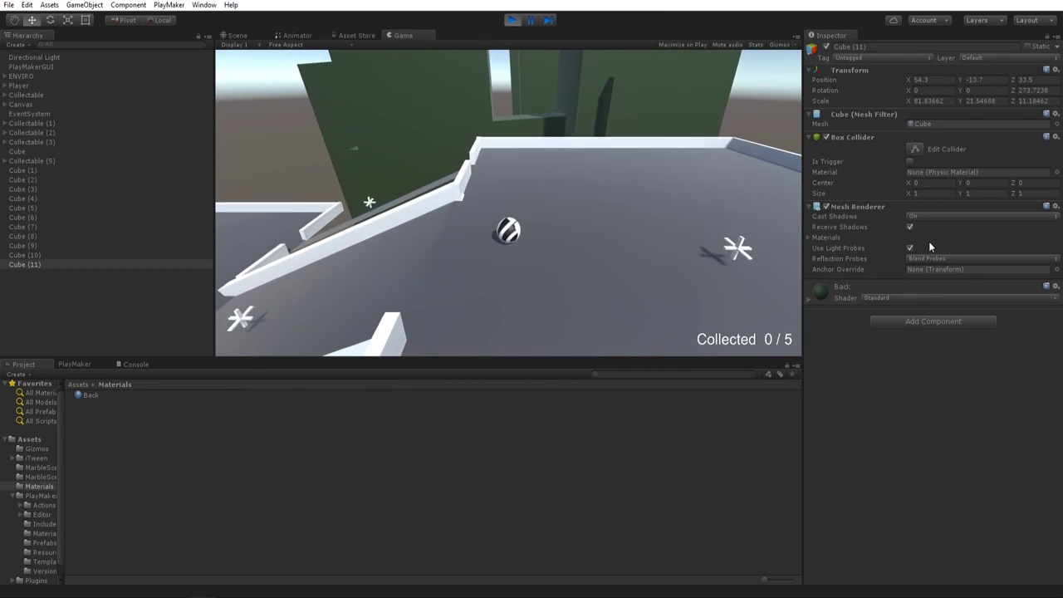
key(Down)
key(Up)
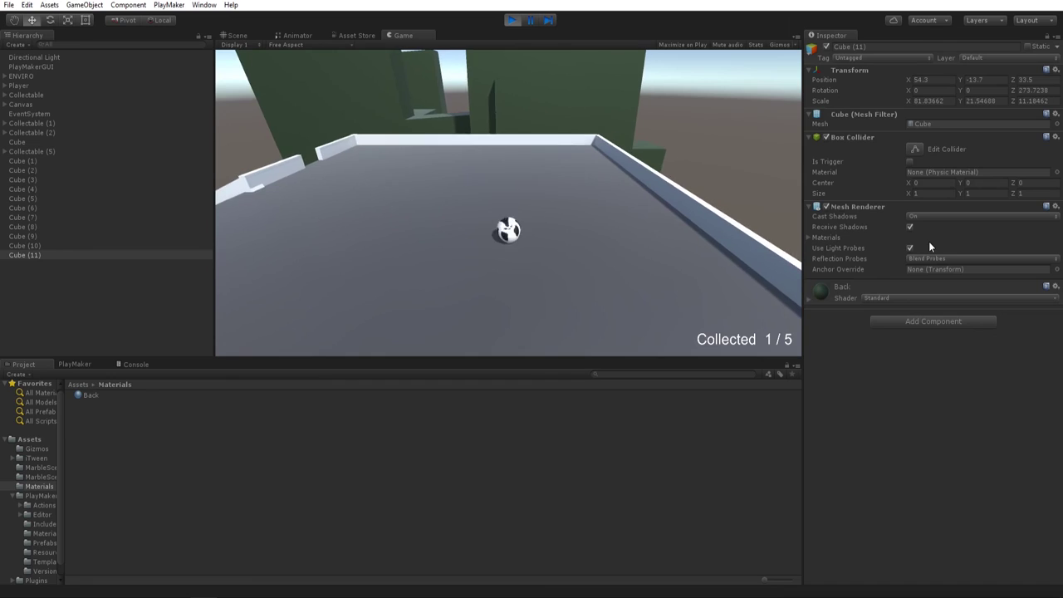
key(Left)
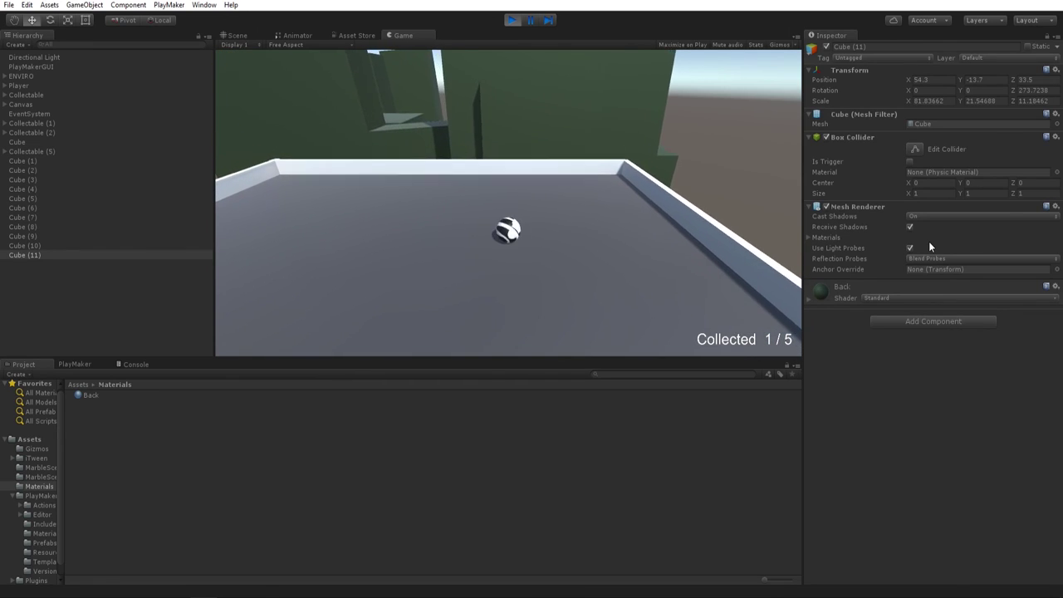
key(Left)
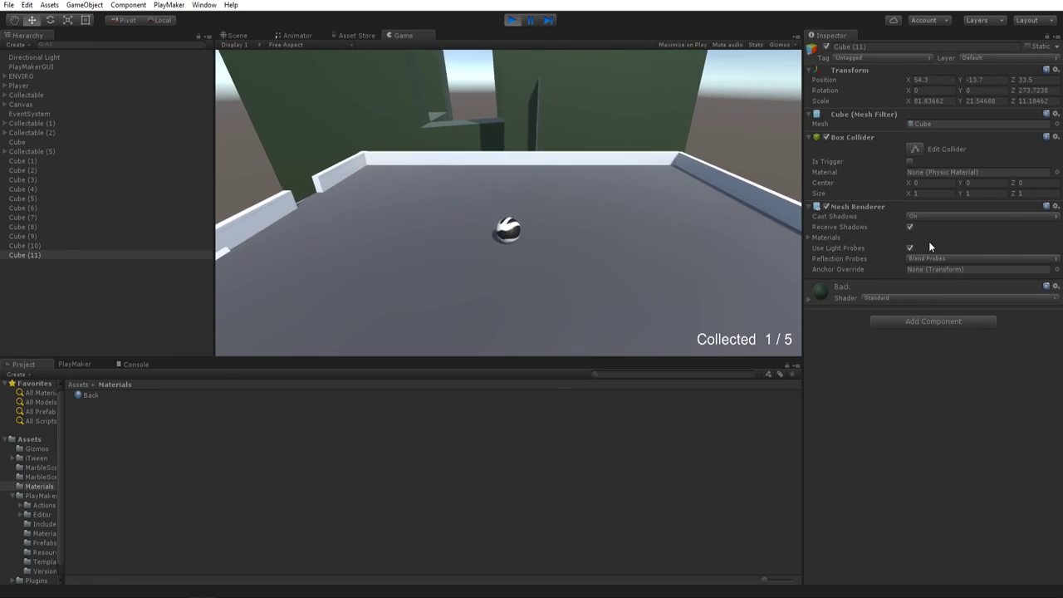
key(Left)
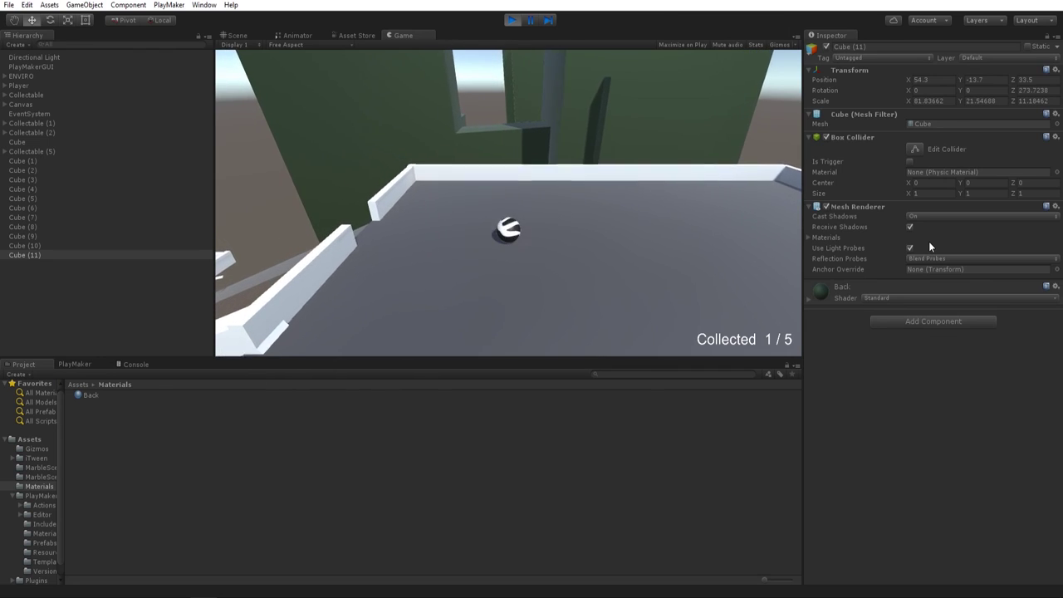
key(Left)
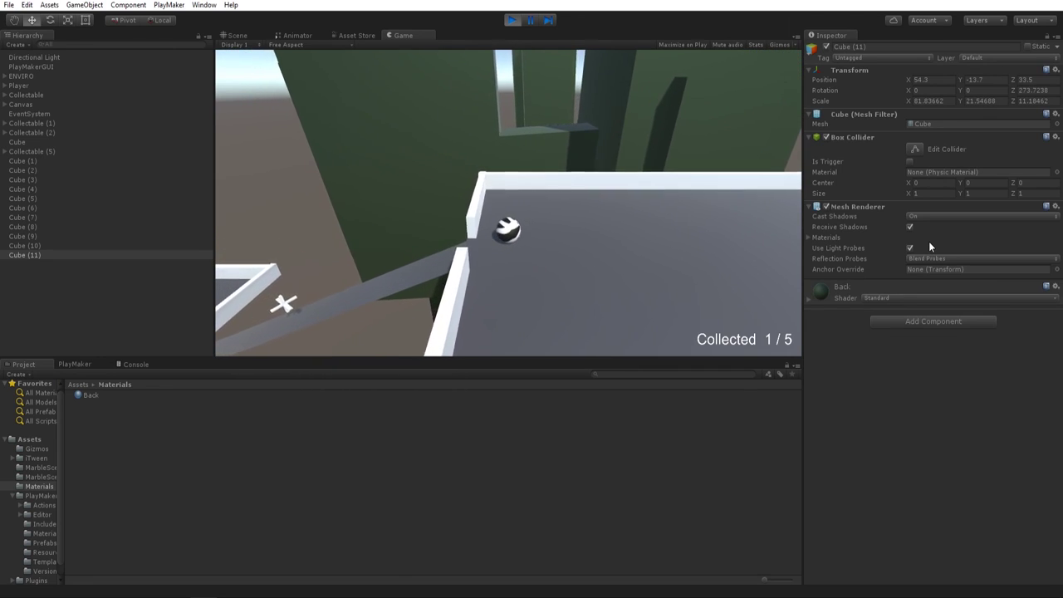
key(Left)
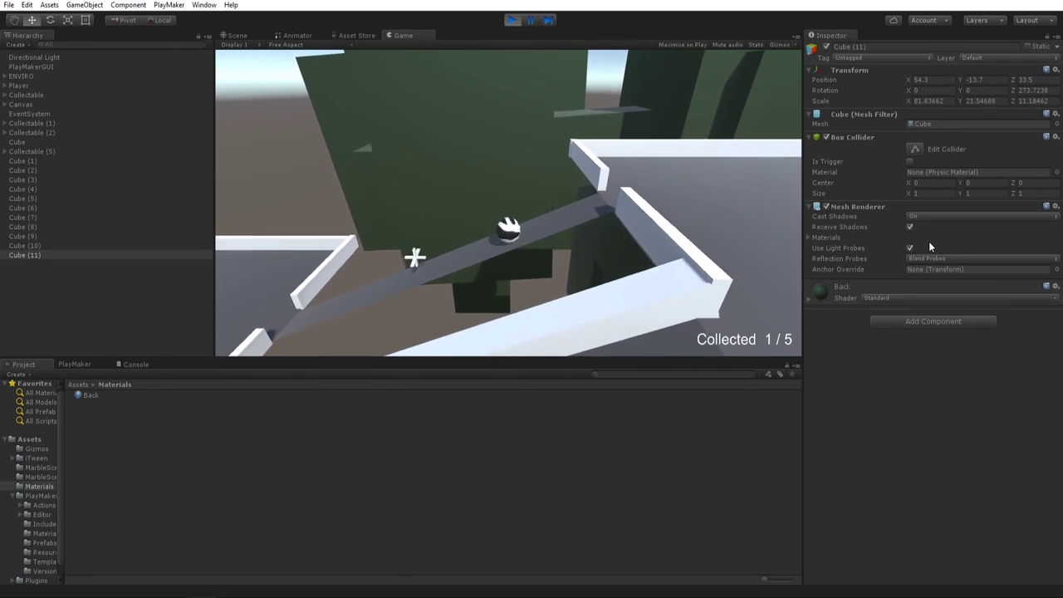
key(Left)
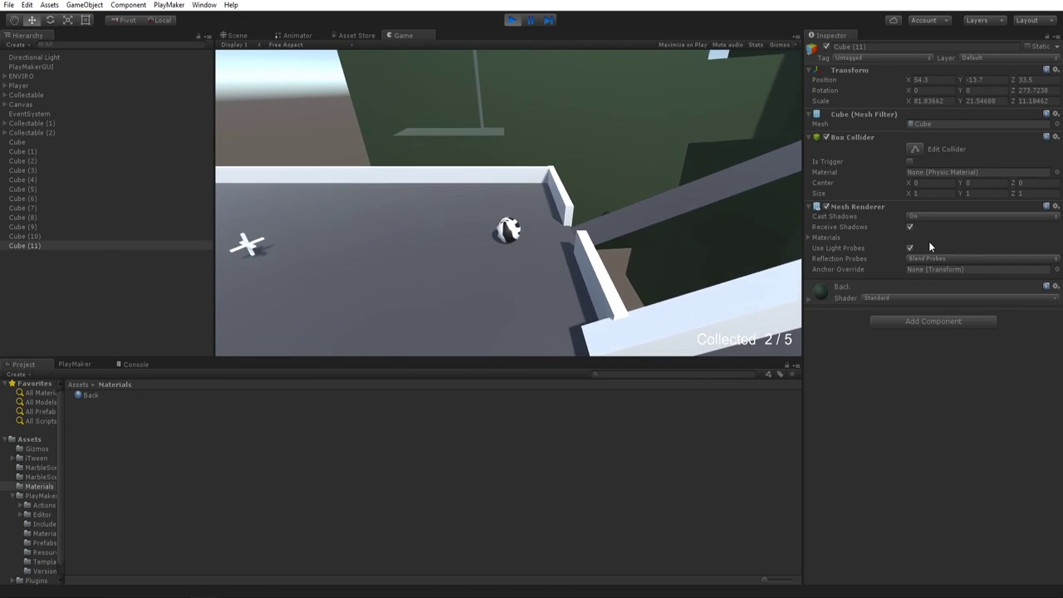
key(ctrl+p)
Duplicate the wide slab behind the lower platform and scale the copy to about 89 by 25 by 89 units.
click(414, 215)
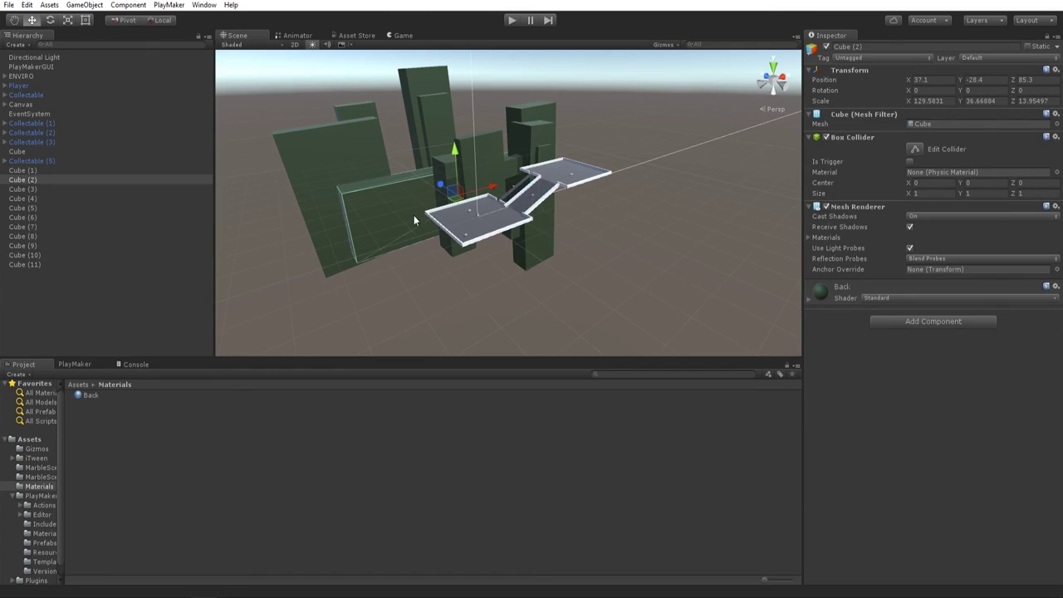
key(ctrl+d)
drag(457, 195, 453, 204)
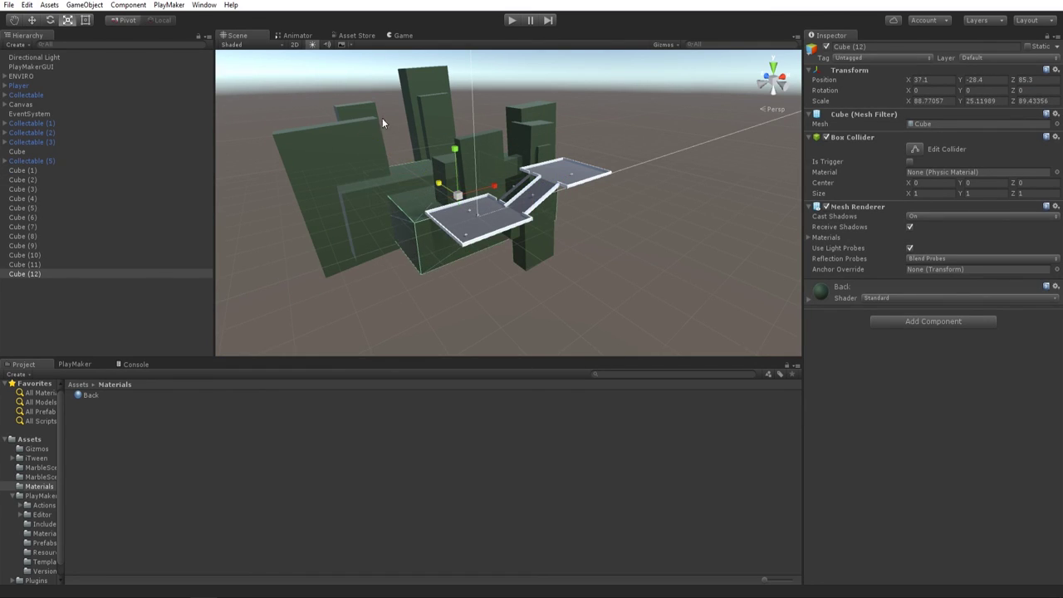
Move the thick duplicated block beneath the platforms and ramp, to about Y -22.5 and Z 35.4.
drag(452, 154, 455, 196)
alt+drag(423, 270, 543, 257)
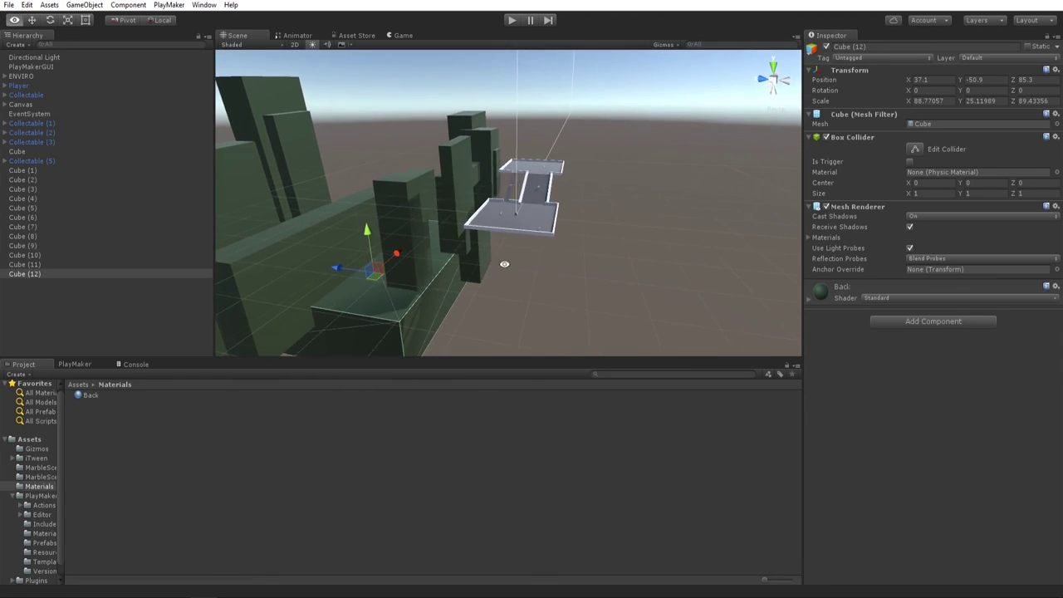
drag(337, 269, 426, 282)
mouse_move(465, 243)
mouse_down()
mouse_move(465, 218)
mouse_move(466, 233)
mouse_up()
alt+drag(463, 246, 321, 243)
mouse_move(528, 240)
mouse_down()
mouse_move(526, 200)
mouse_move(541, 237)
mouse_move(427, 282)
mouse_move(386, 343)
mouse_move(605, 303)
mouse_move(547, 235)
mouse_up()
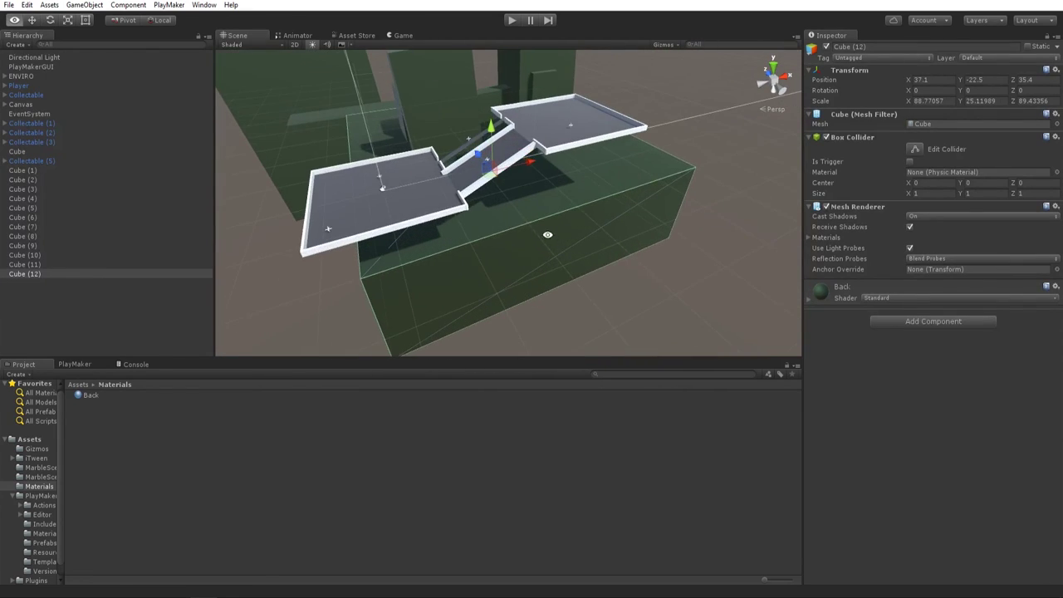
Run the game again and roll the ball up the narrow bridge, gathering the collectables on the bridge and the upper platform.
click(514, 21)
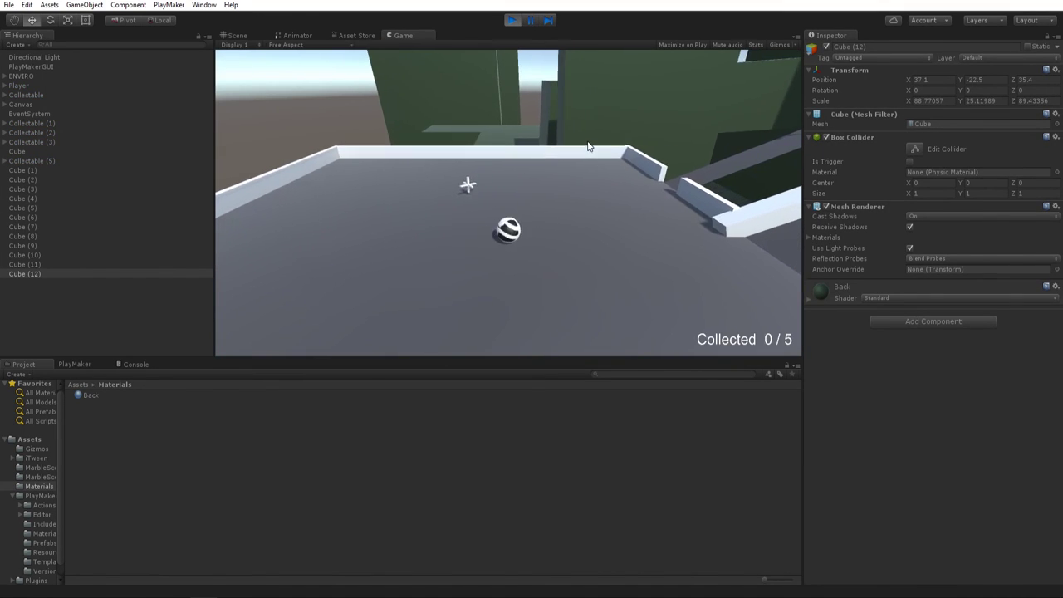
key(Right)
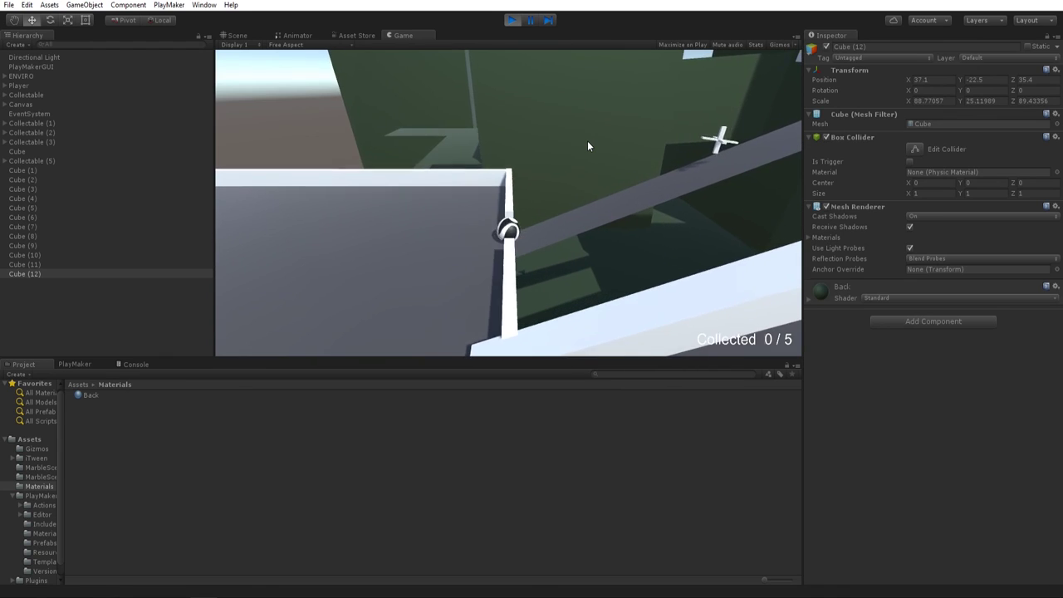
key(Right)
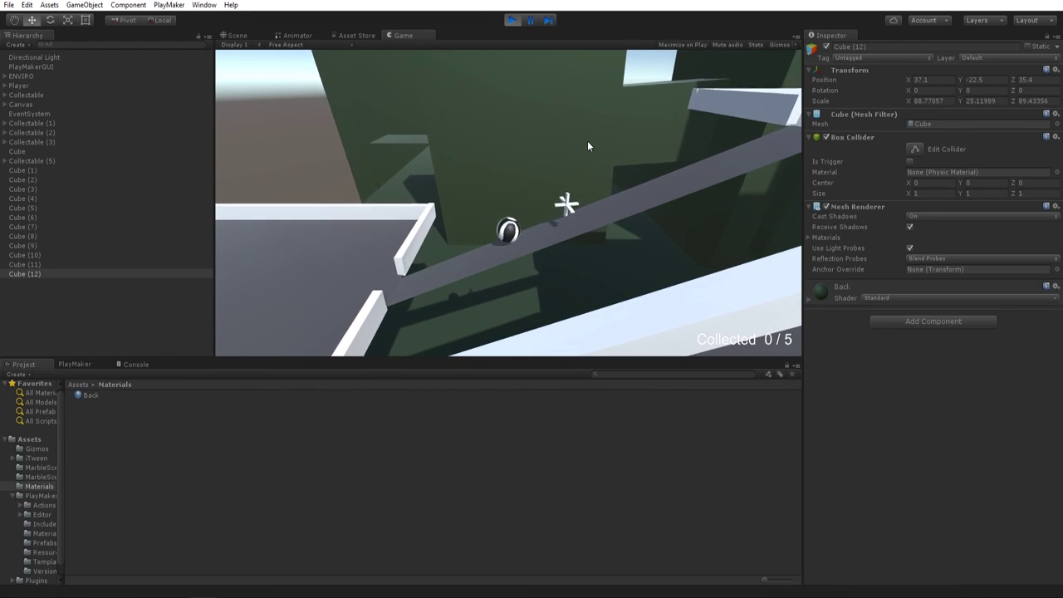
key(Right)
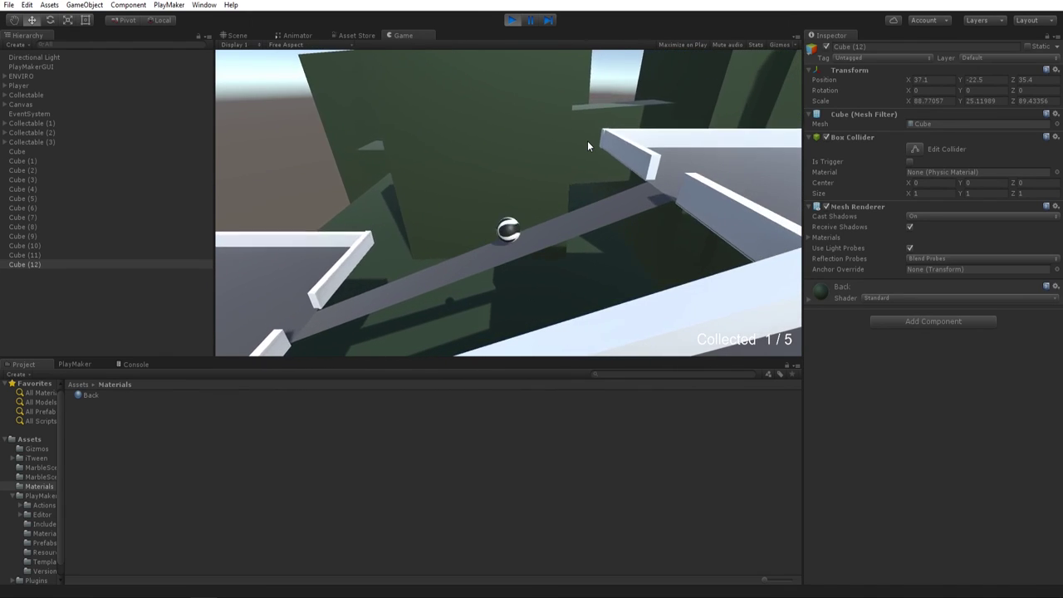
key(Right)
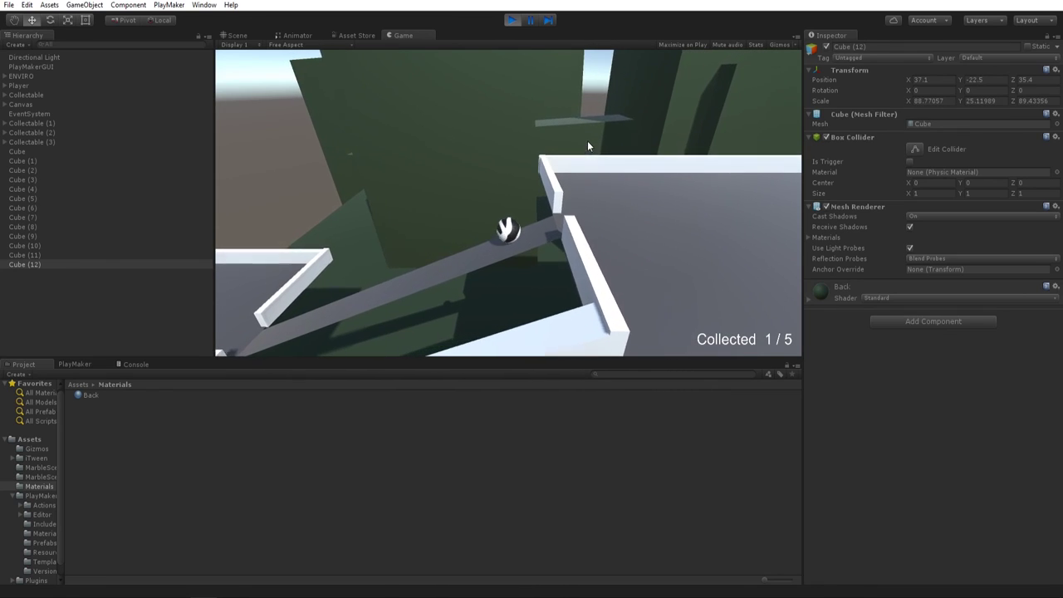
key(Up)
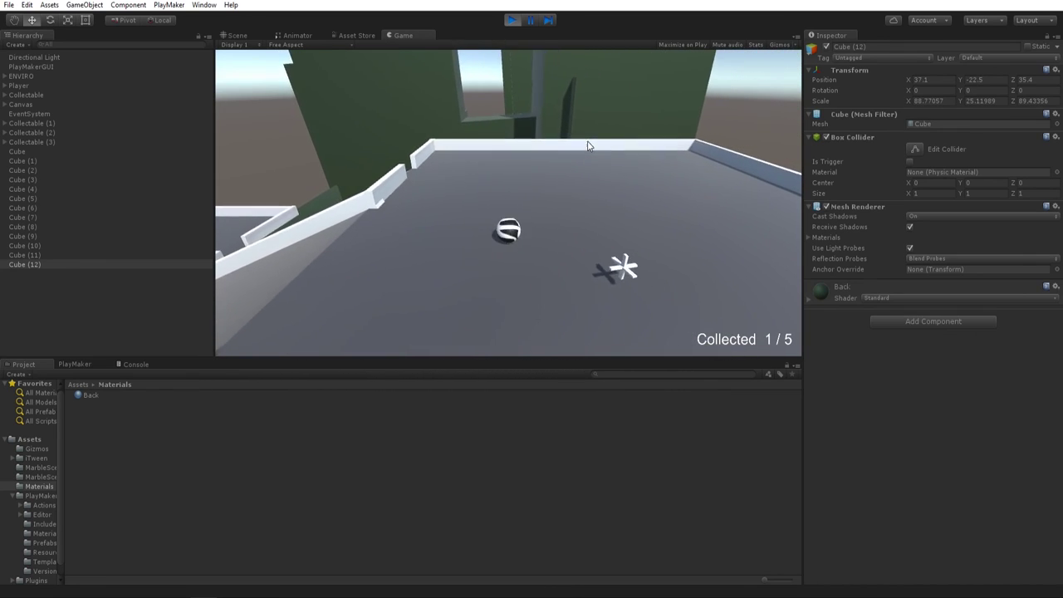
key(Down)
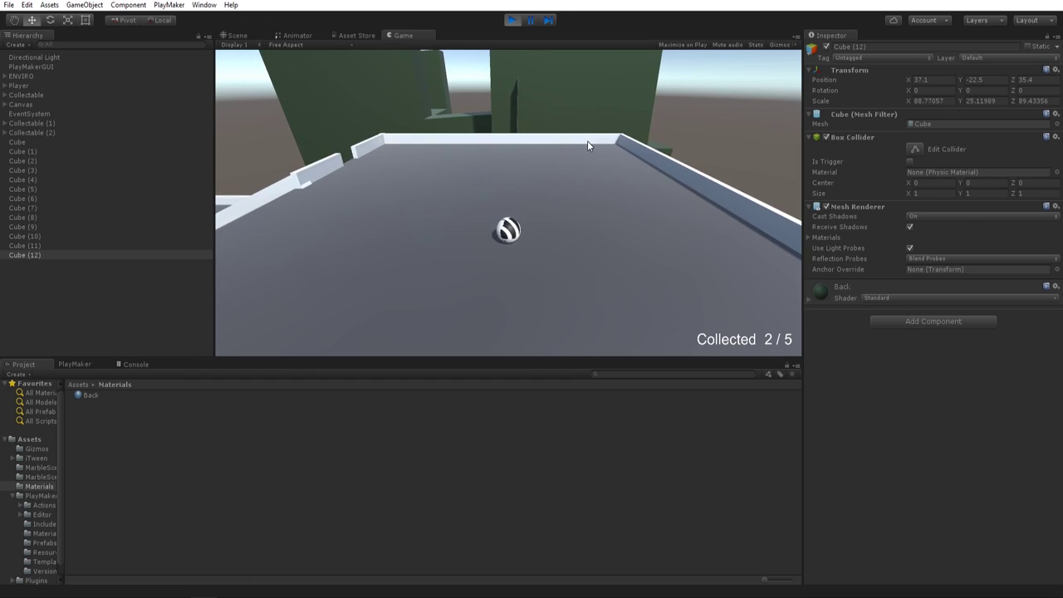
Roll the ball down the wide ramp, gather the remaining collectables on the lower platform to load the second level, and stop the game.
key(Left)
key(Up)
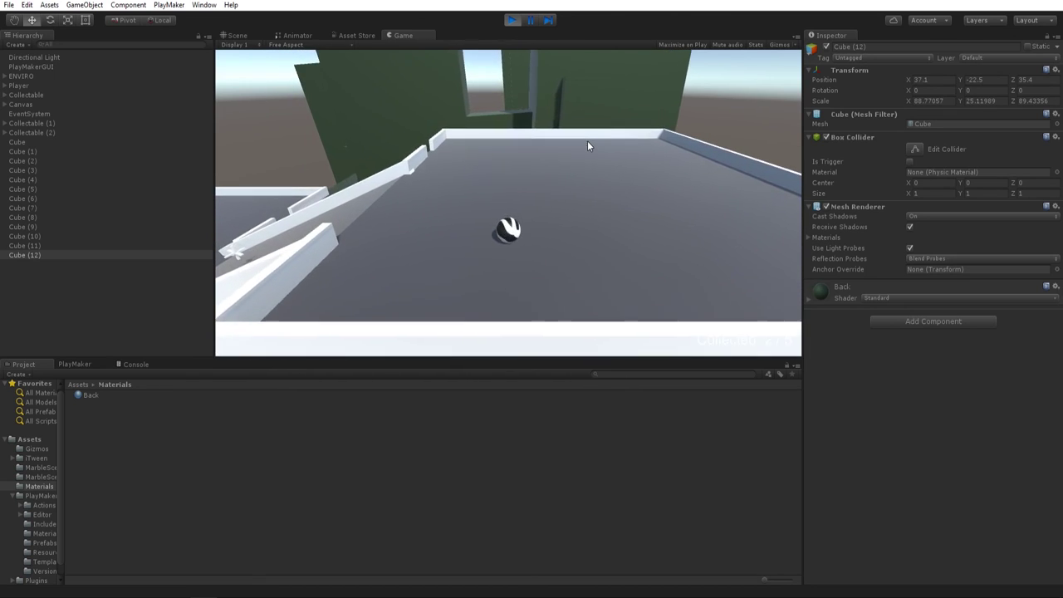
key(Left)
key(Up)
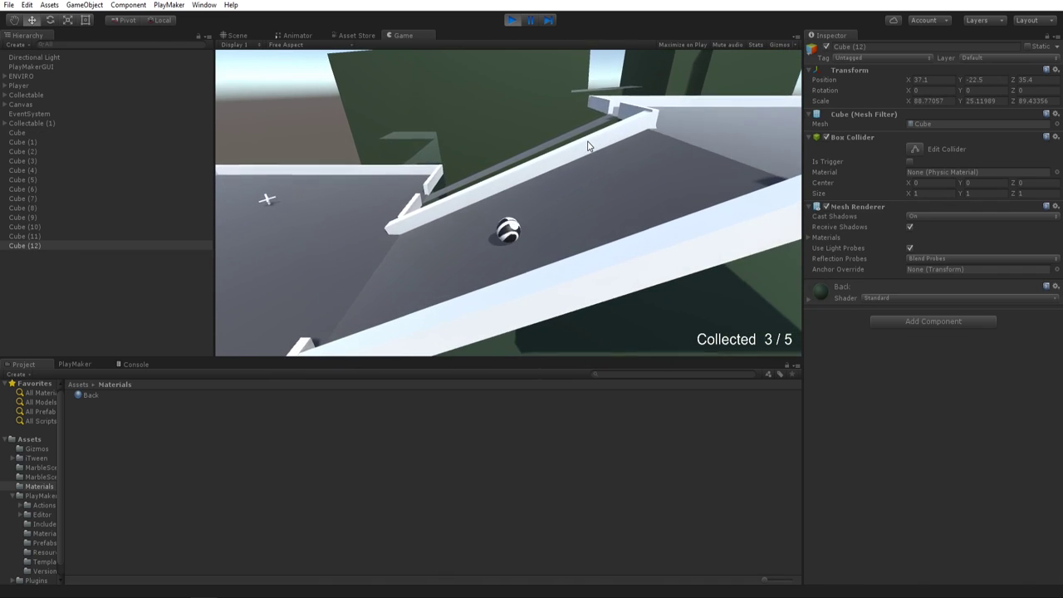
key(Up)
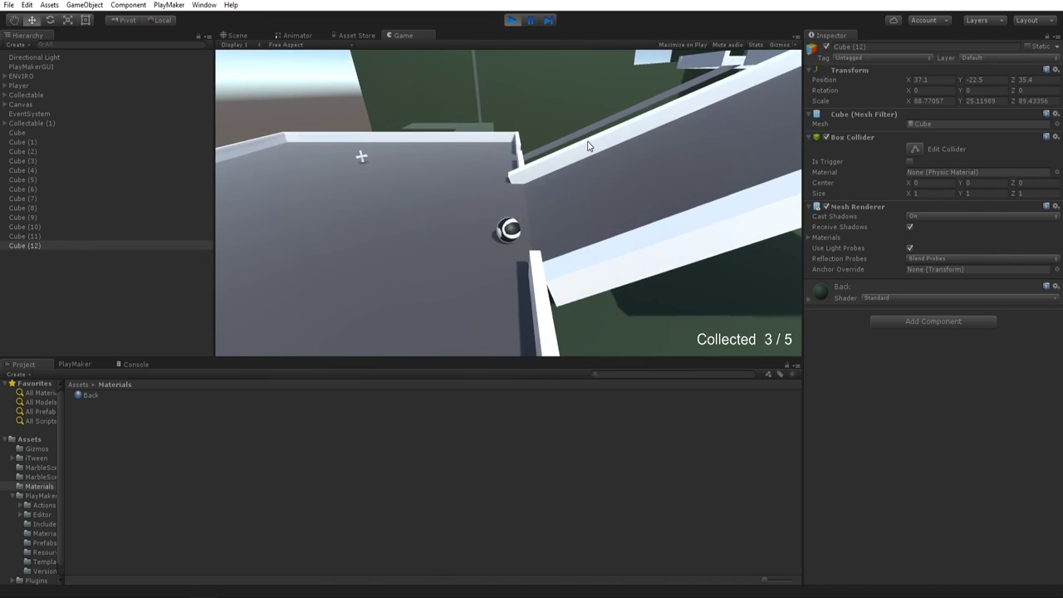
key(Left)
key(Up)
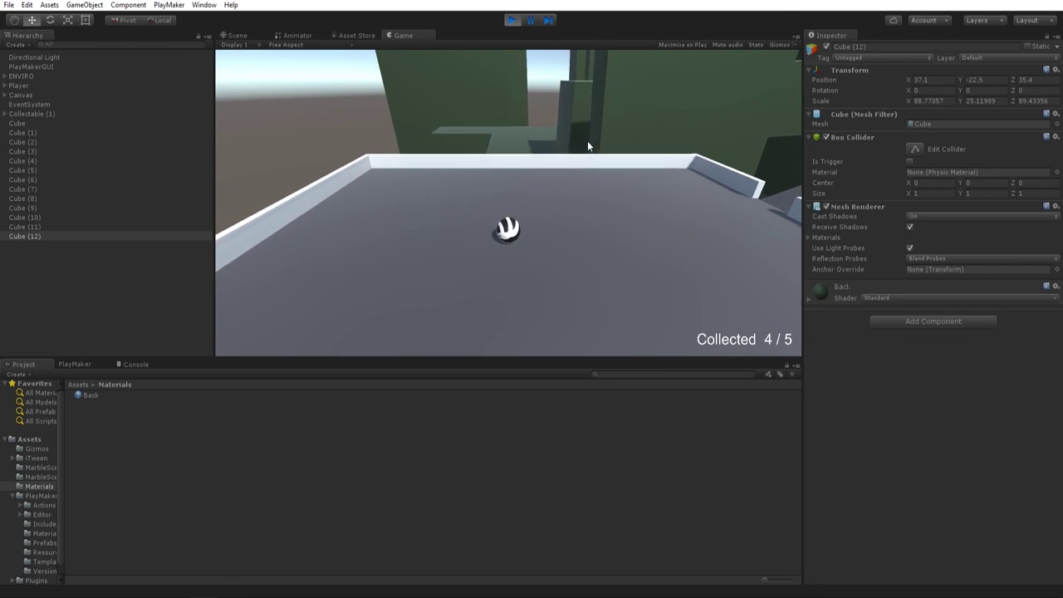
key(Down)
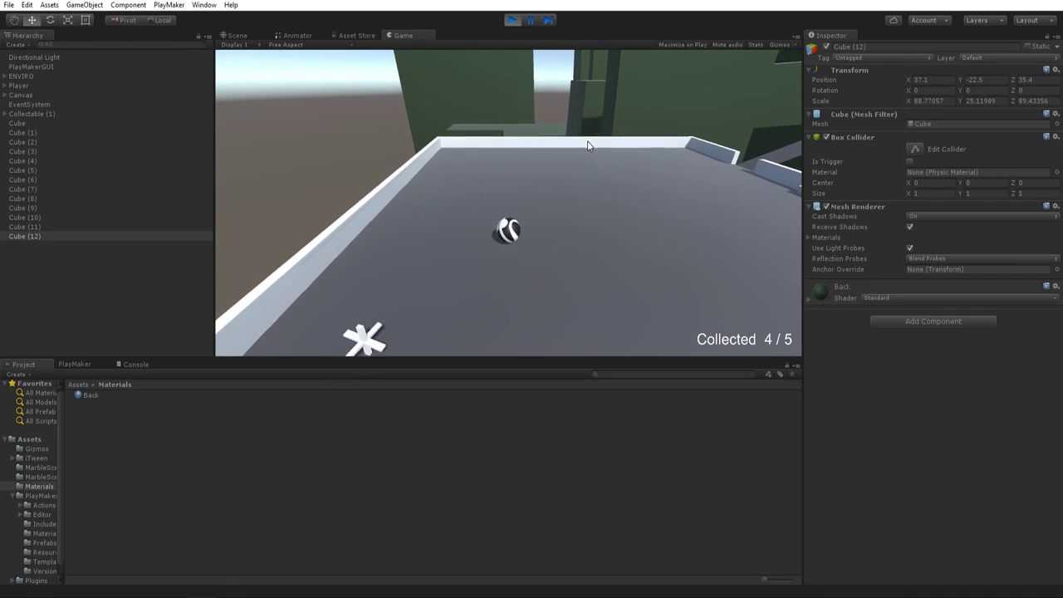
key(Left)
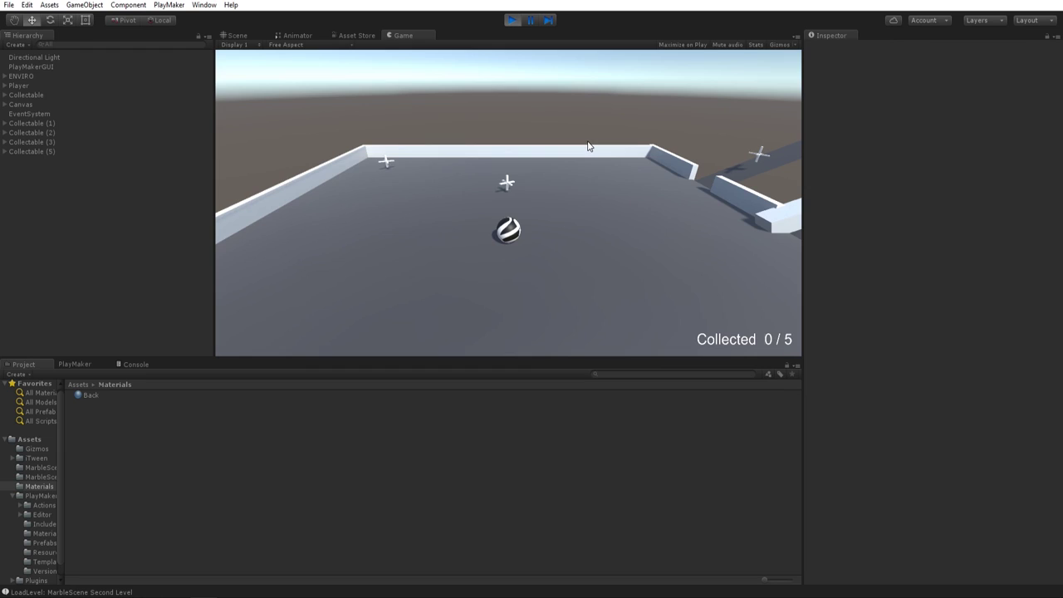
key(ctrl+p)
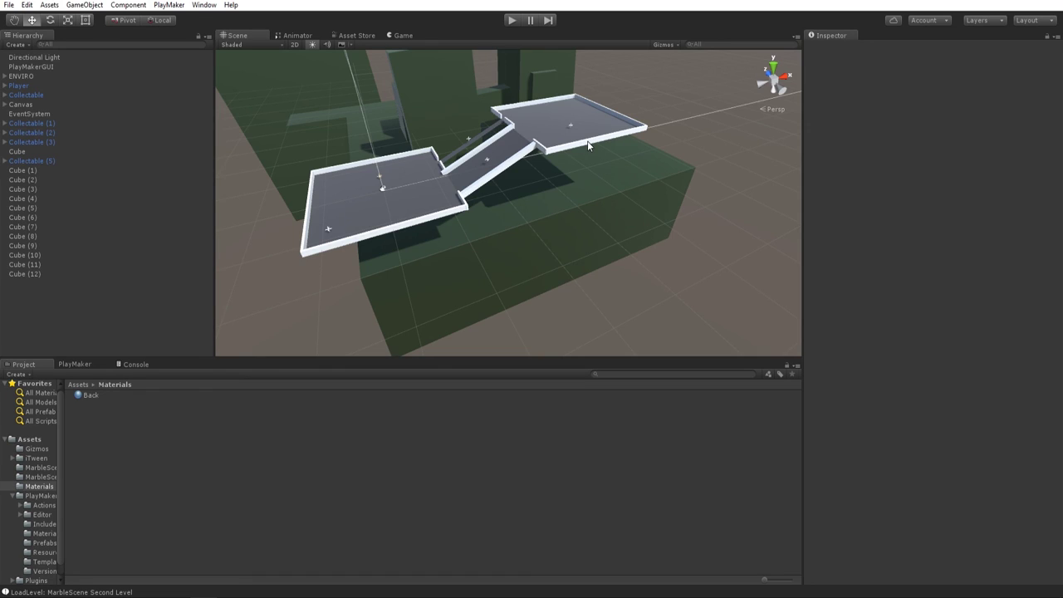
middle_drag(584, 172, 594, 191)
scroll(574, 214, up, 3)
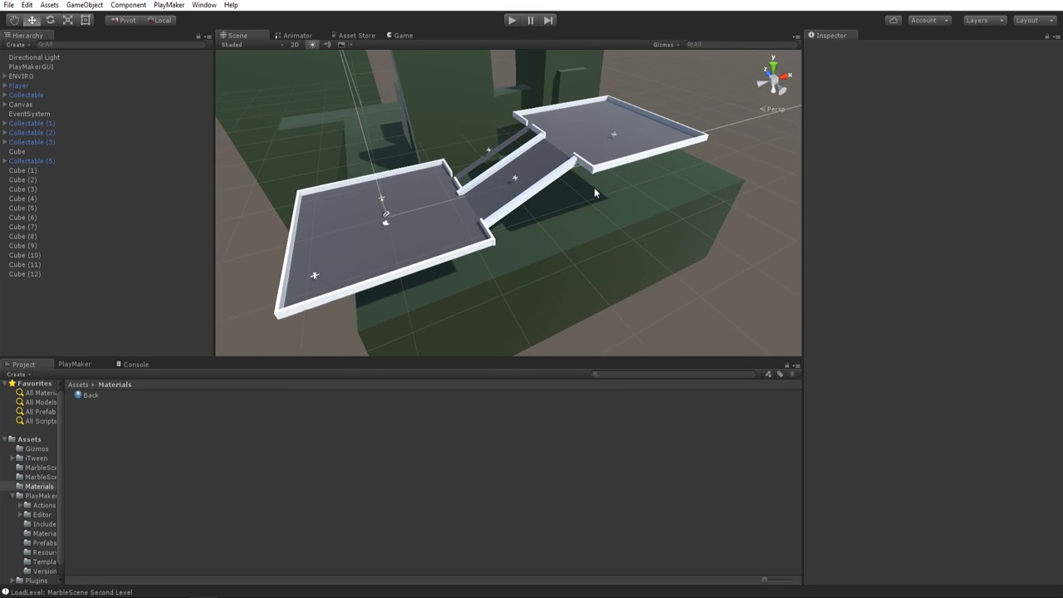